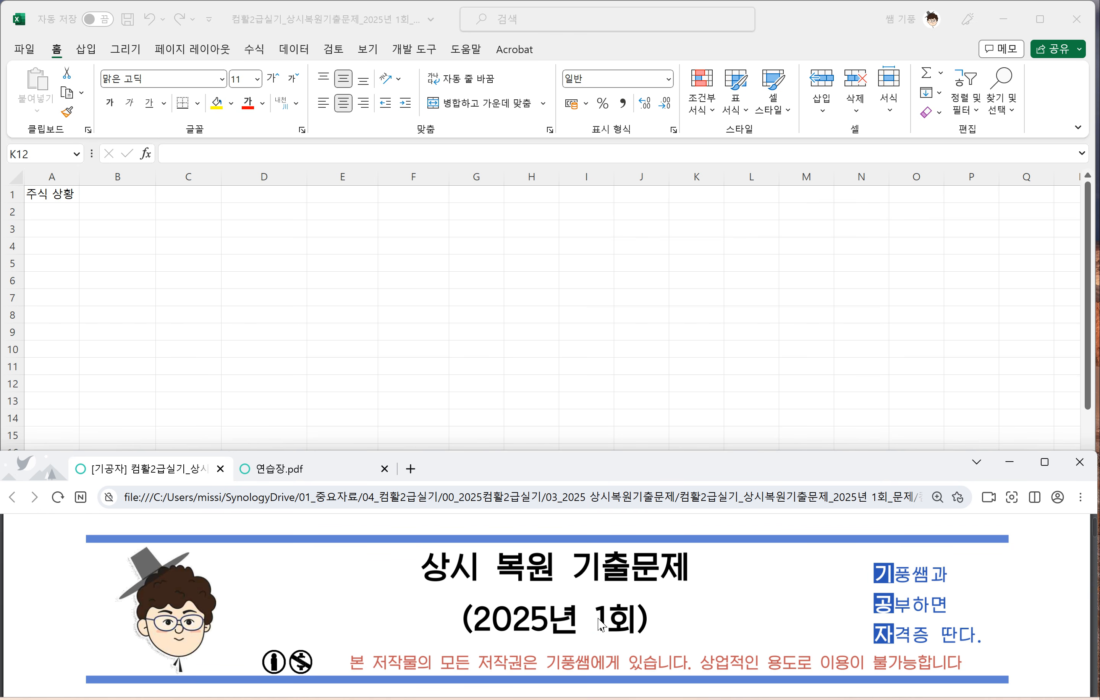
Step: Find the 기본작업-1 data table in the problem PDF and enter its headers 구분 in A3 and 종목 in B3
scroll(599, 625, "down", 5)
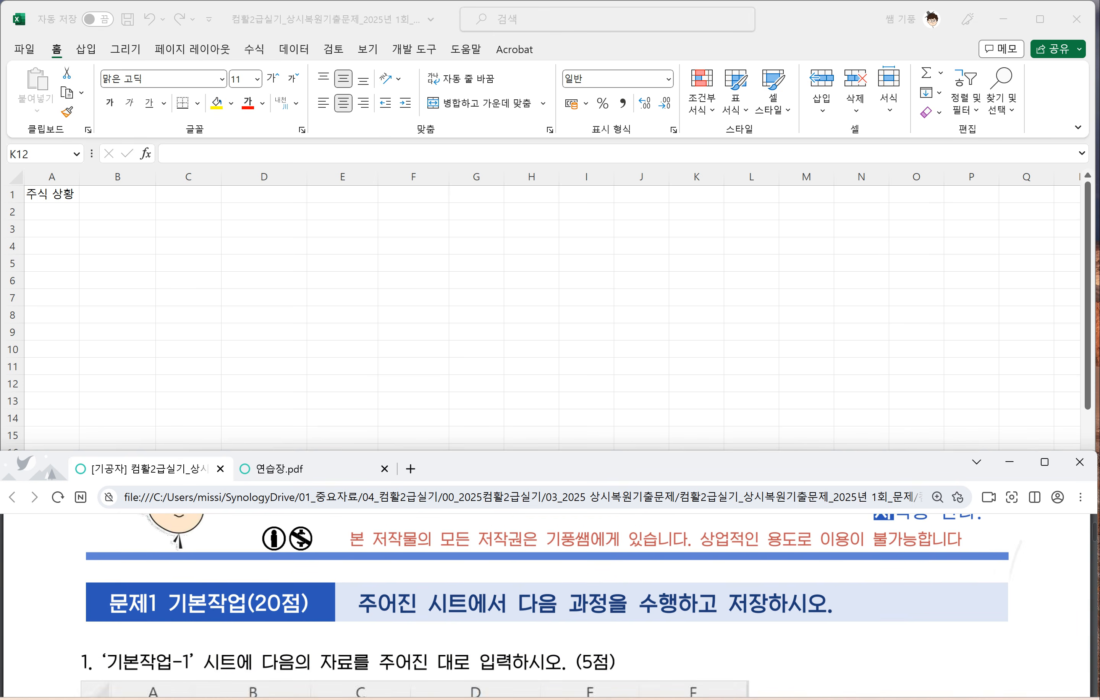
scroll(545, 605, "down", 1)
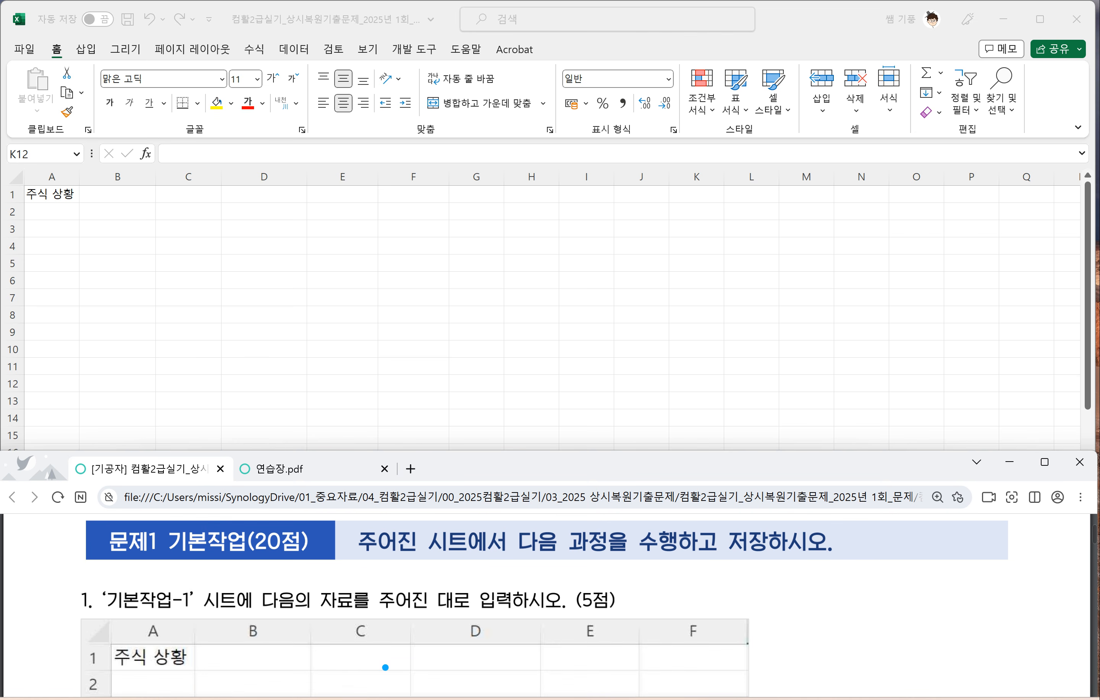
scroll(546, 606, "down", 1)
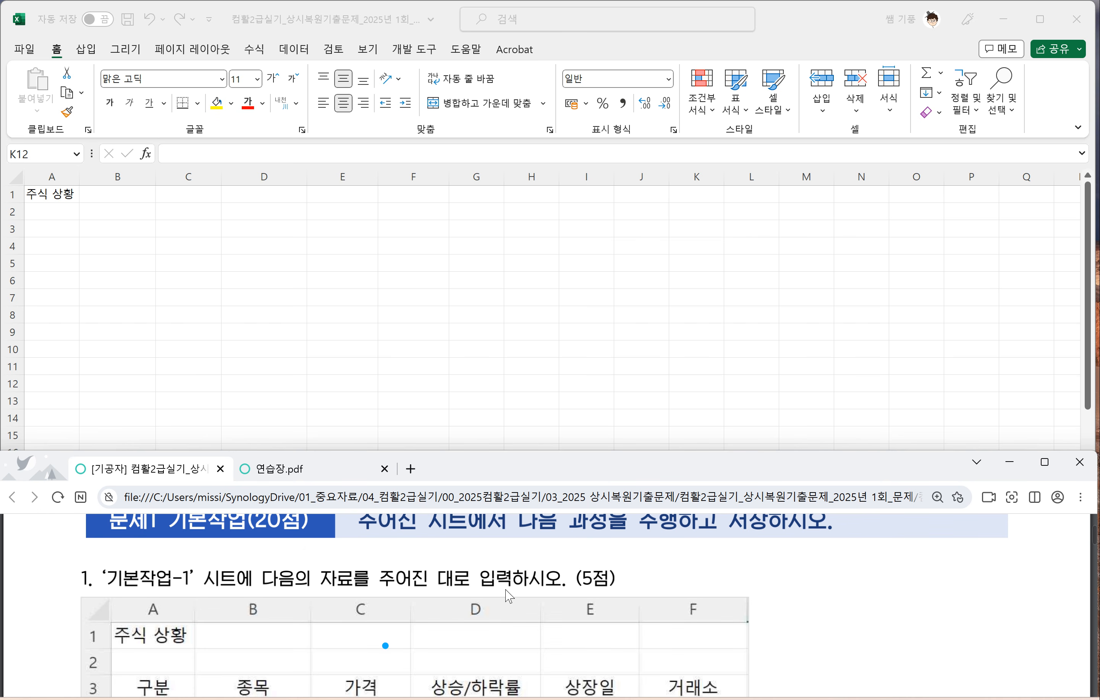
scroll(525, 593, "down", 5)
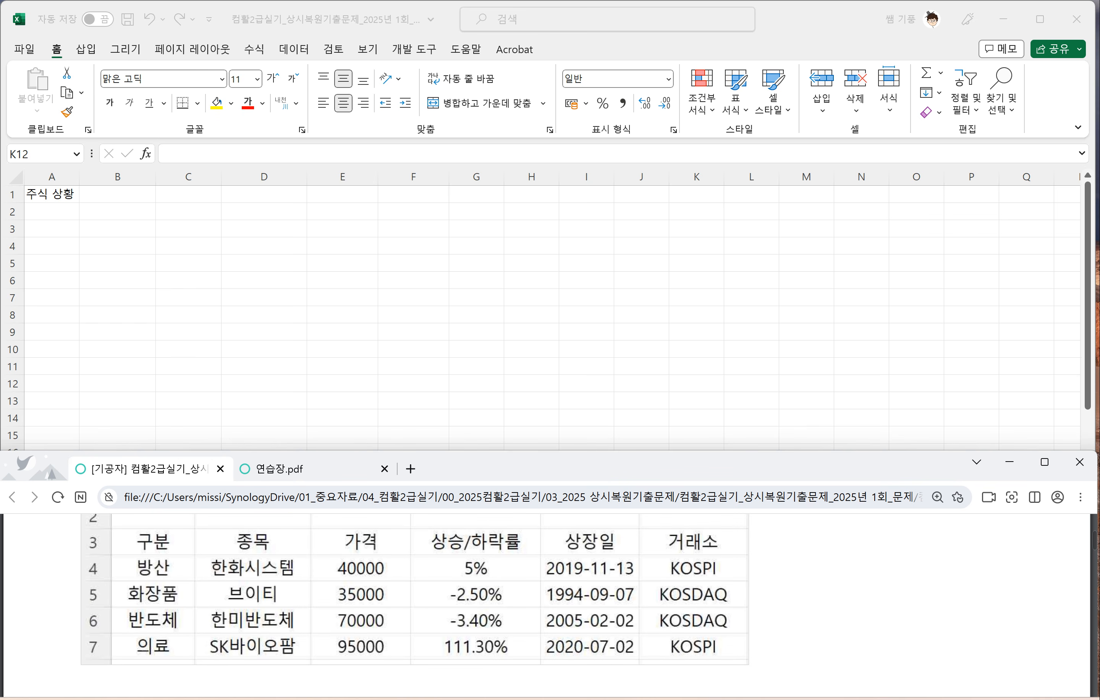
left_click(347, 558)
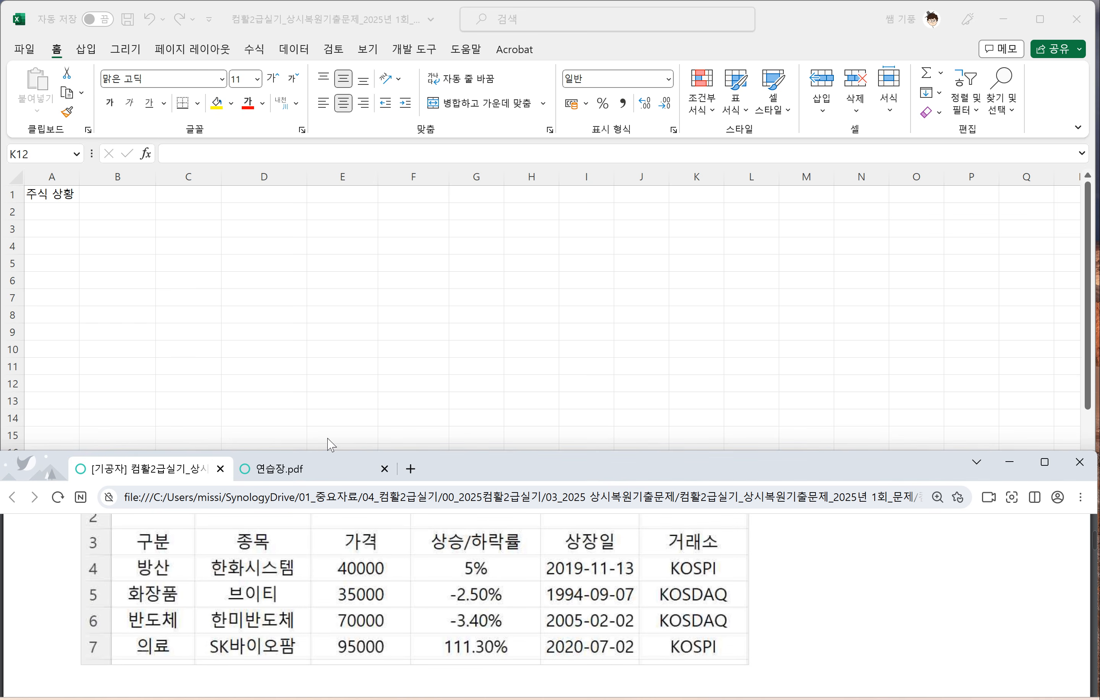
left_click(59, 231)
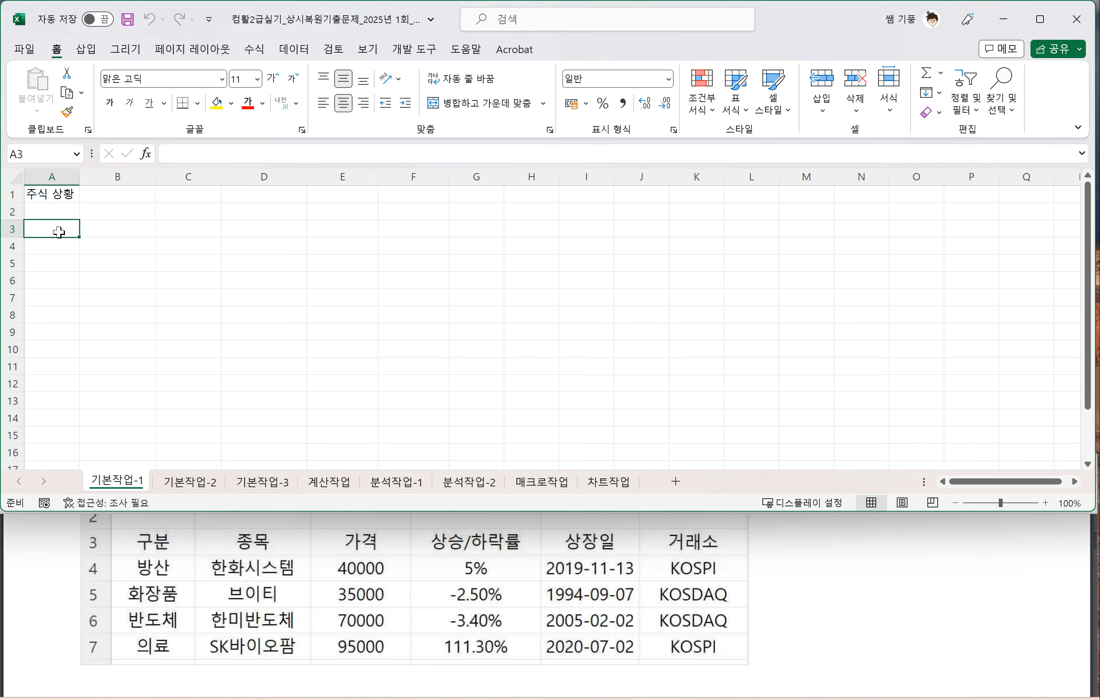
type("rn")
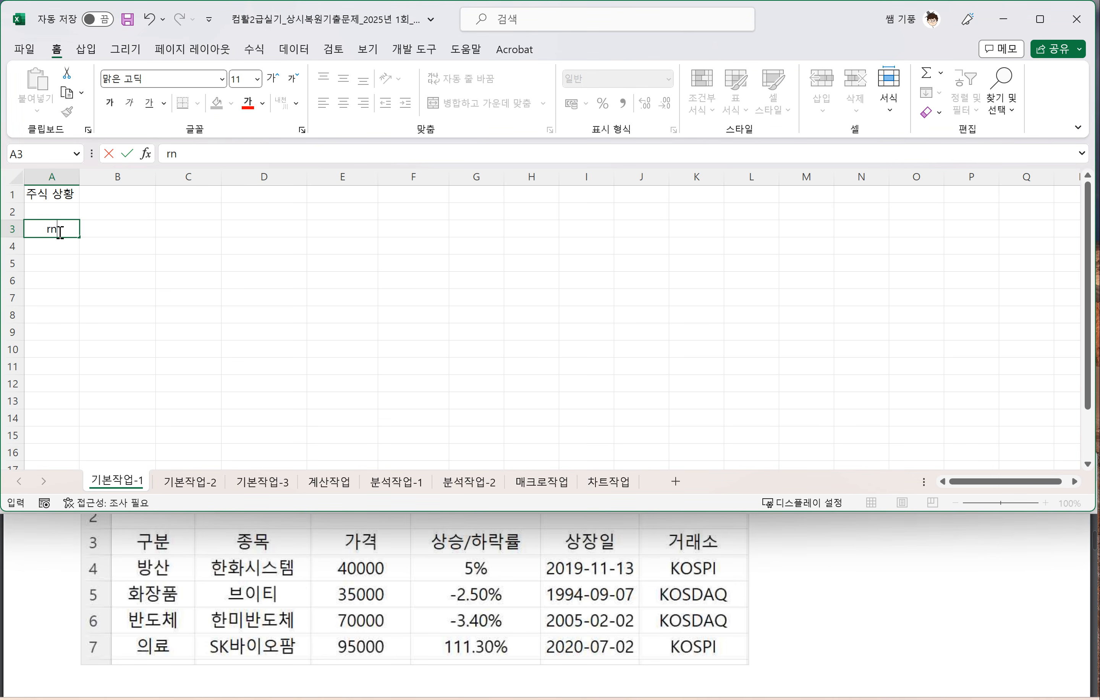
type("구분")
key("Tab")
type("종보")
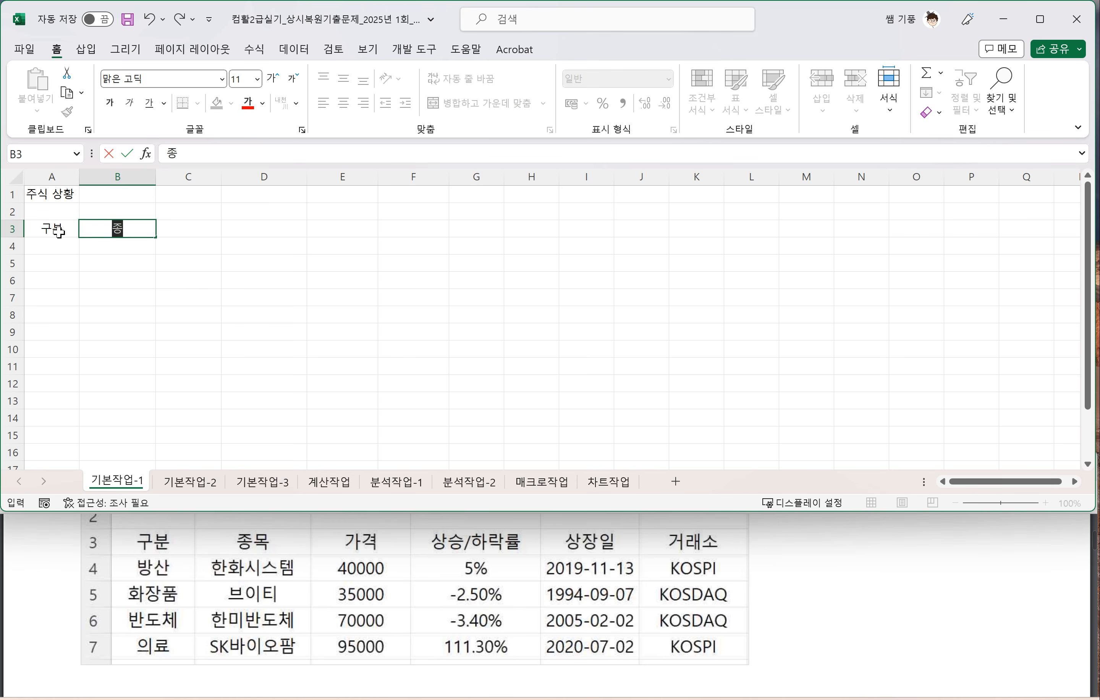
key("BackSpace")
key("BackSpace")
type("목")
left_click(224, 263)
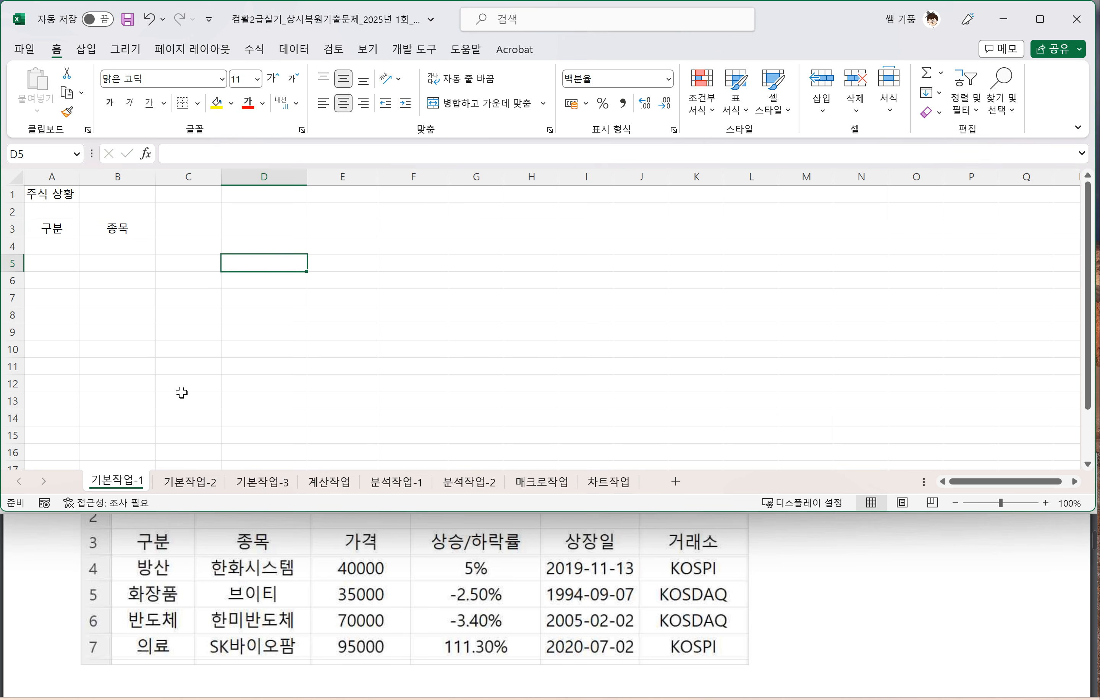
Step: Switch to the 기본작업-2 sheet and underline the [A1:E1] '선택 영역의 가운데로' instruction of problem 2 in the PDF
left_click(181, 486)
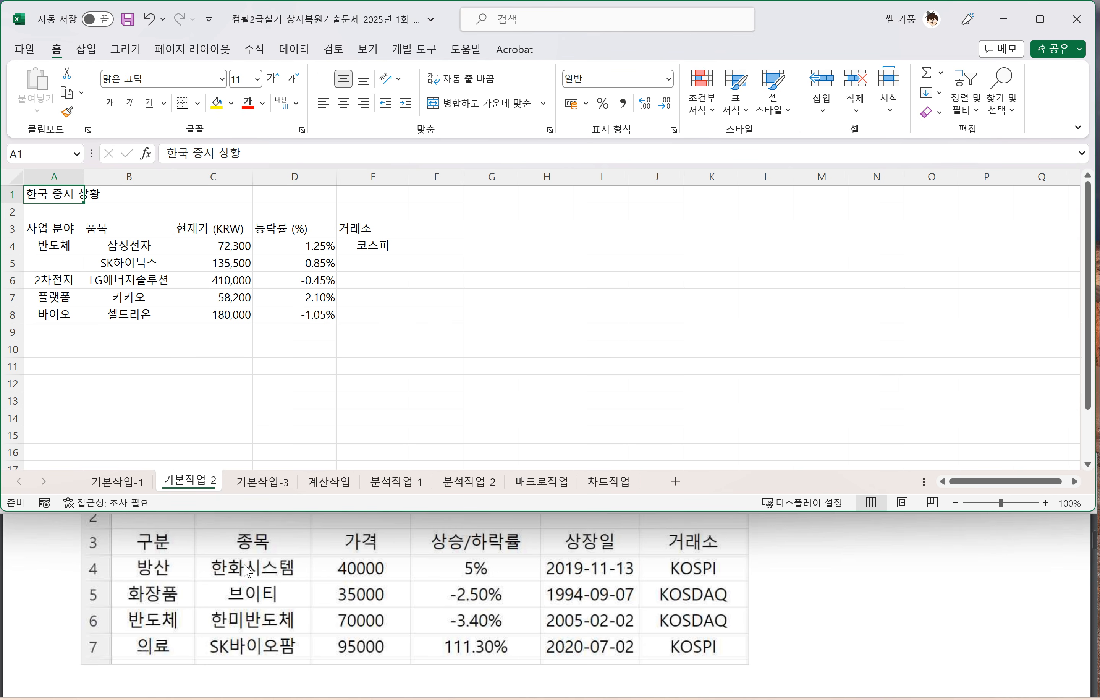
scroll(250, 568, "down", 5)
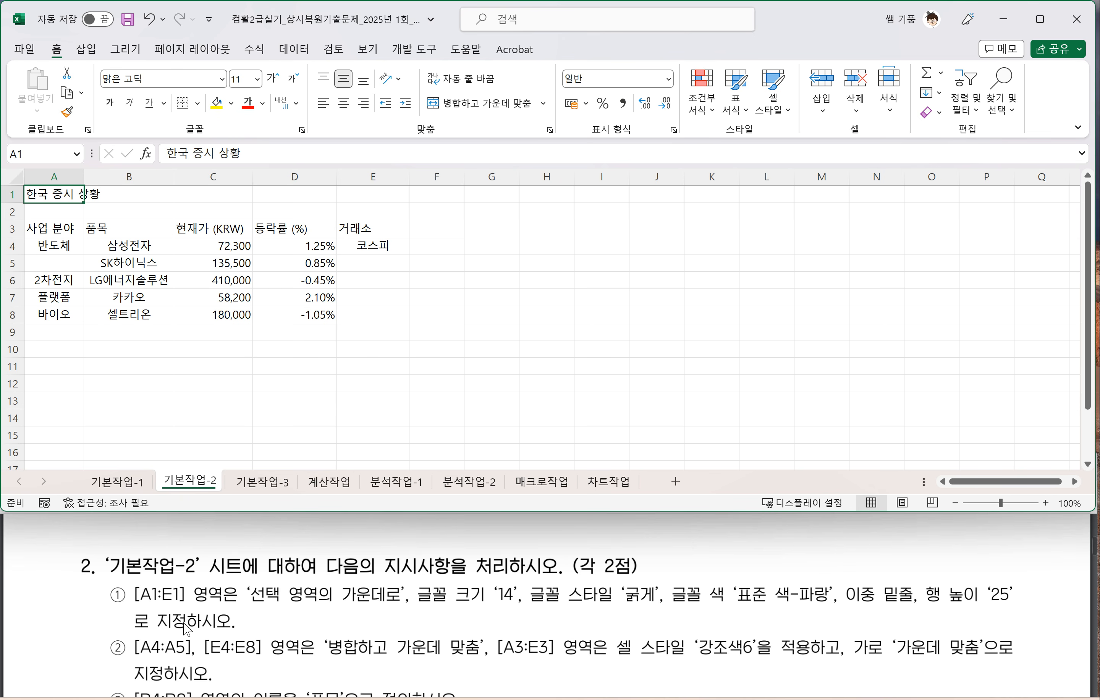
scroll(185, 624, "down", 3)
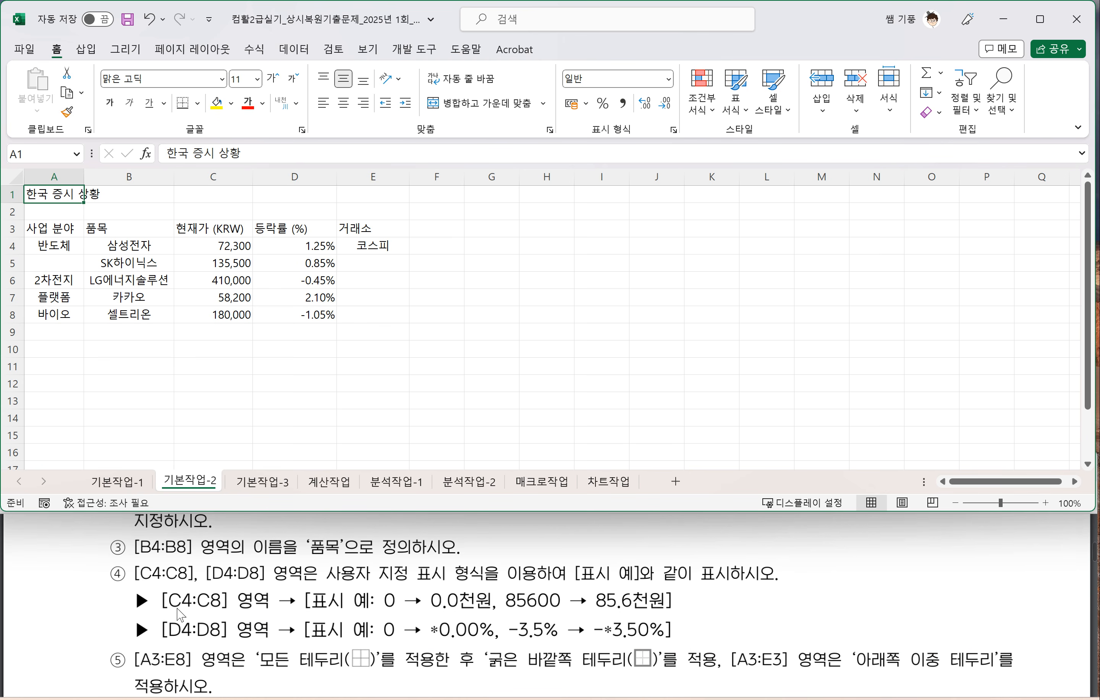
scroll(180, 614, "up", 2)
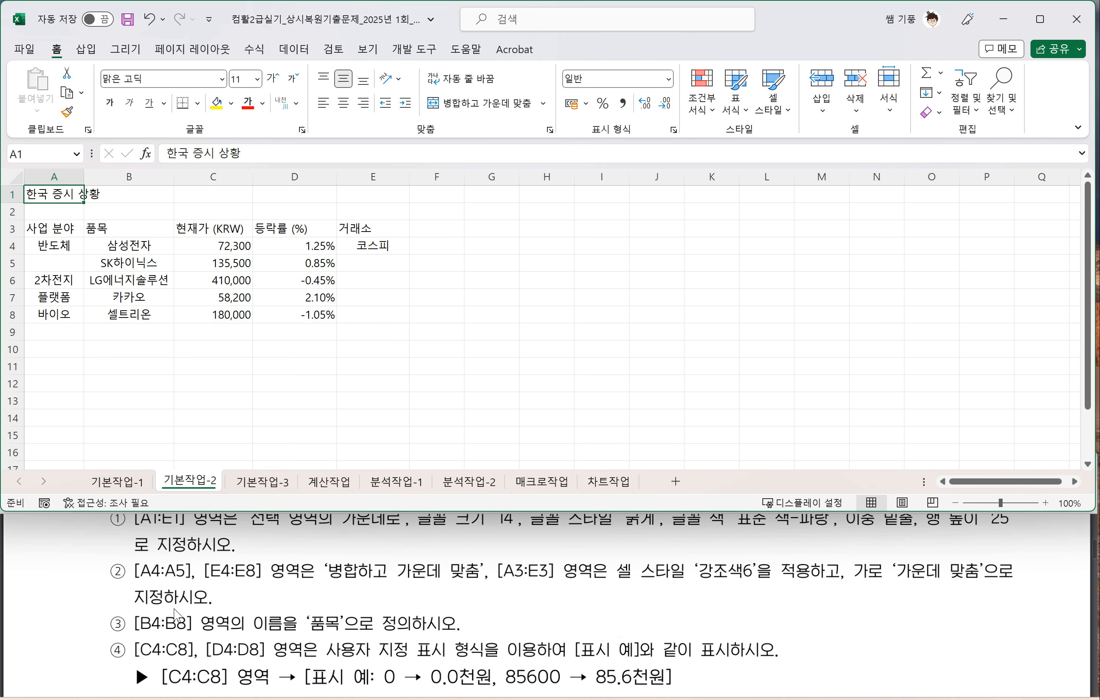
scroll(176, 615, "up", 2)
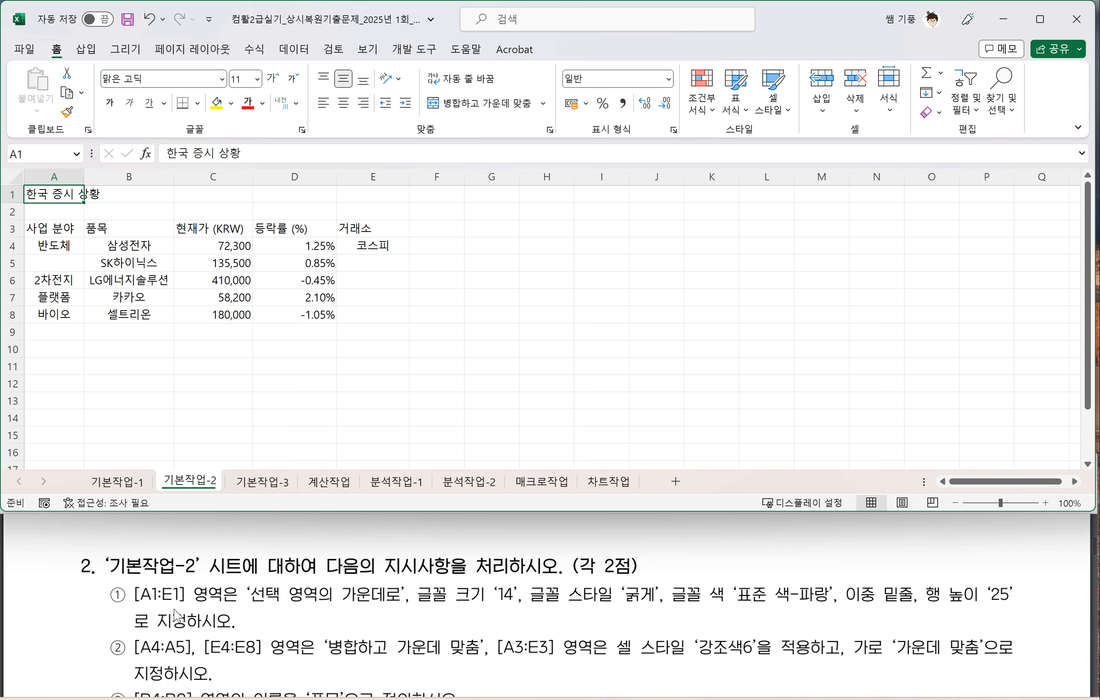
left_click(136, 614)
left_click_drag(134, 608, 398, 604)
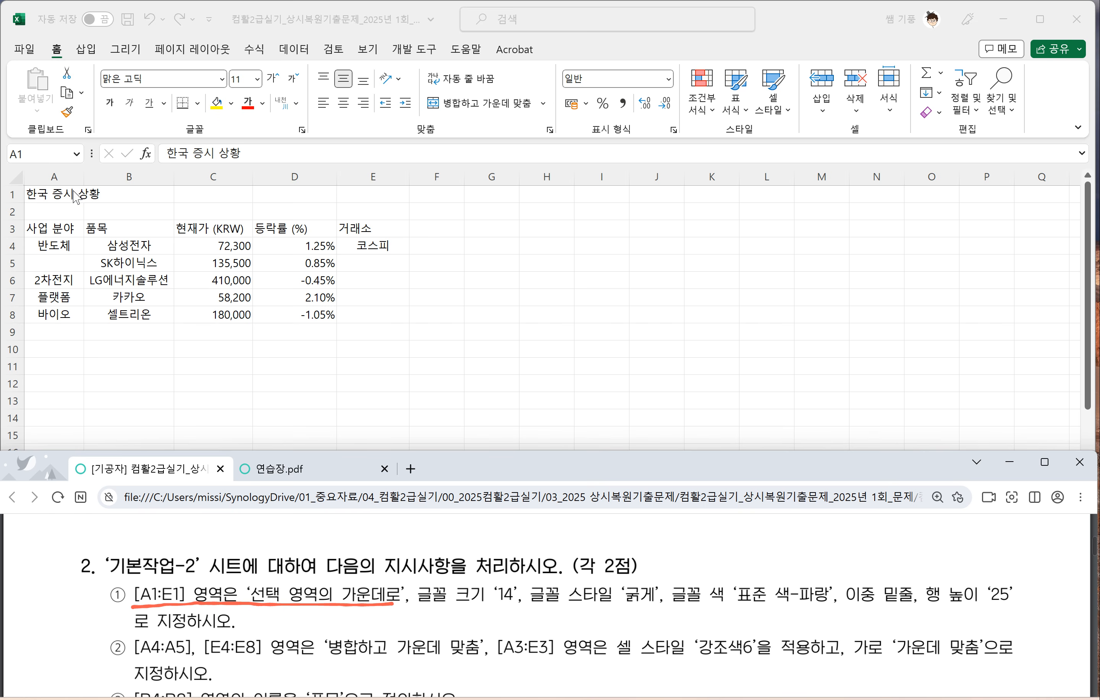
Step: Set the horizontal text alignment of the title range A1:E1 to 선택 영역의 가운데로 in the cell format settings
left_click(57, 194)
left_click_drag(57, 193, 350, 194)
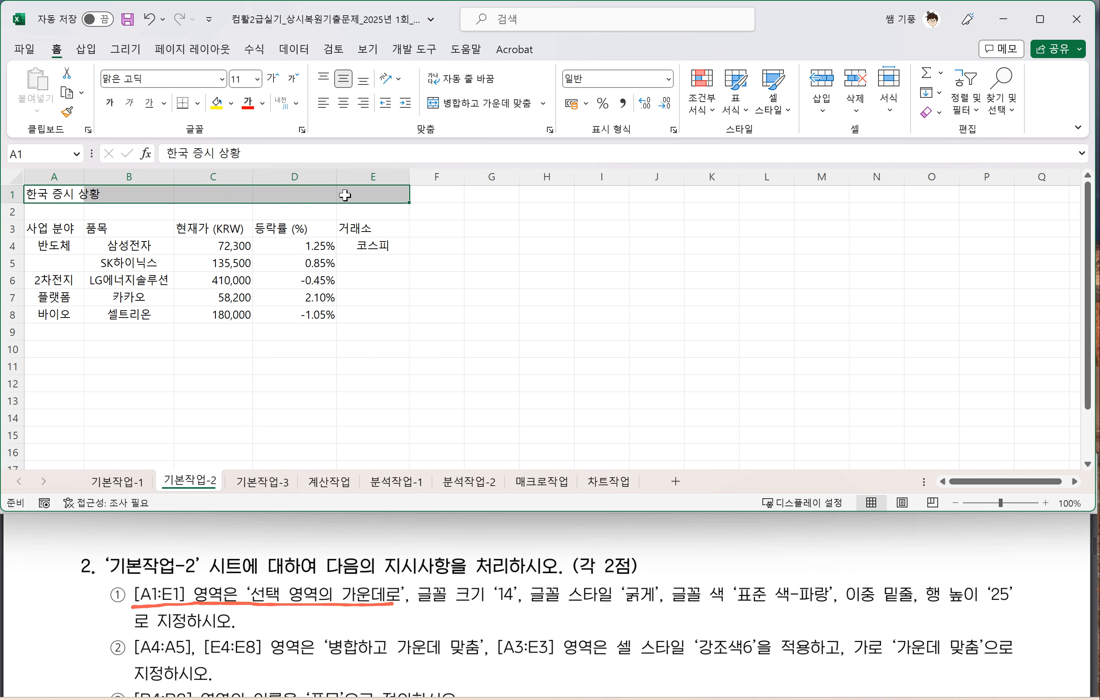
right_click(345, 195)
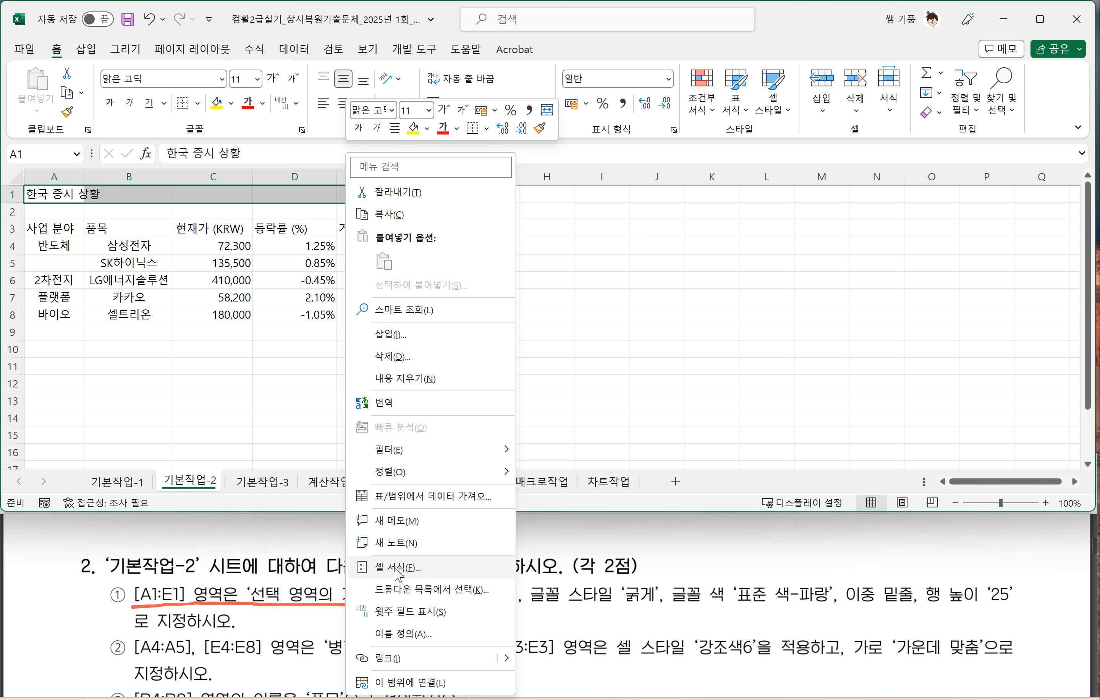
left_click(273, 195)
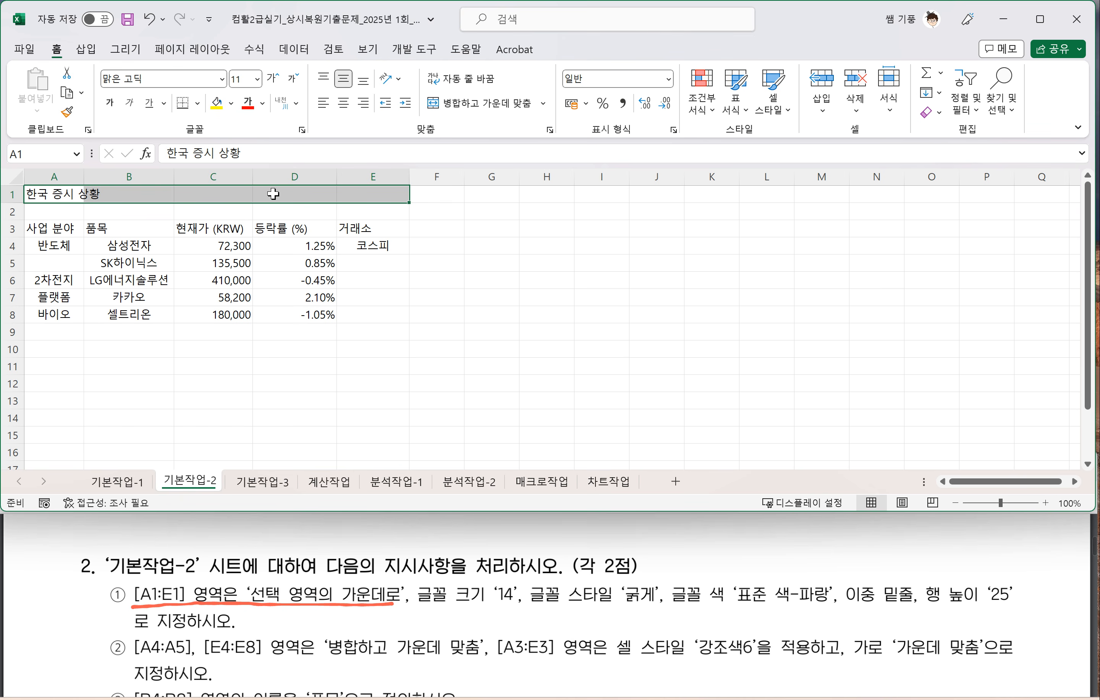
key("ctrl+1")
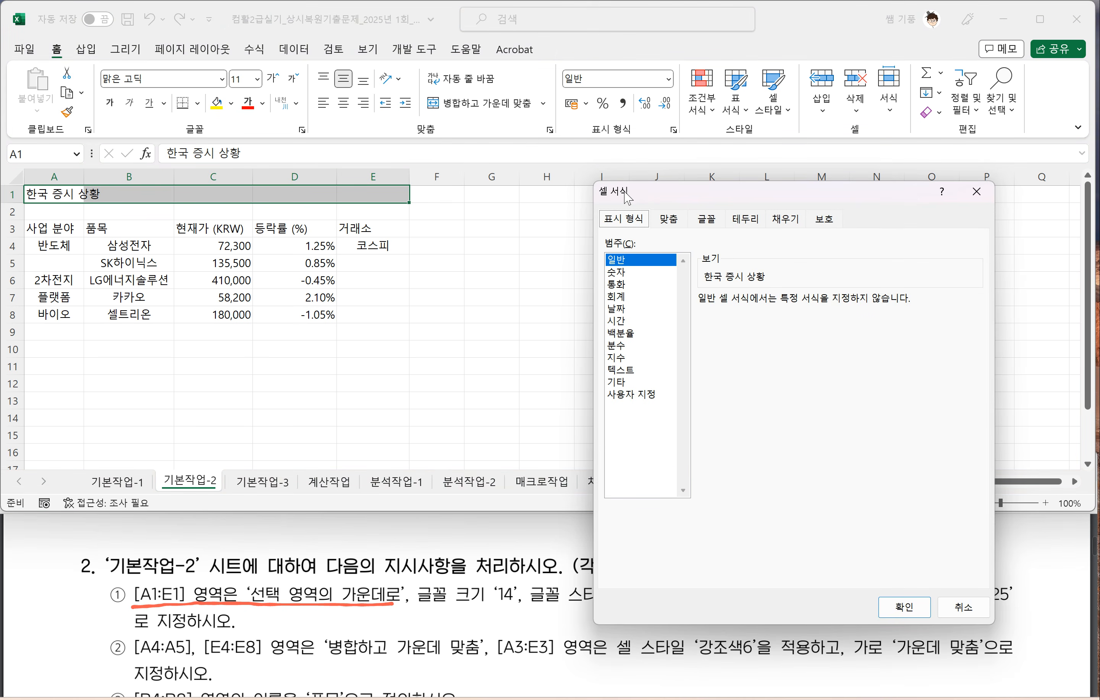
left_click_drag(712, 192, 632, 121)
left_click(600, 149)
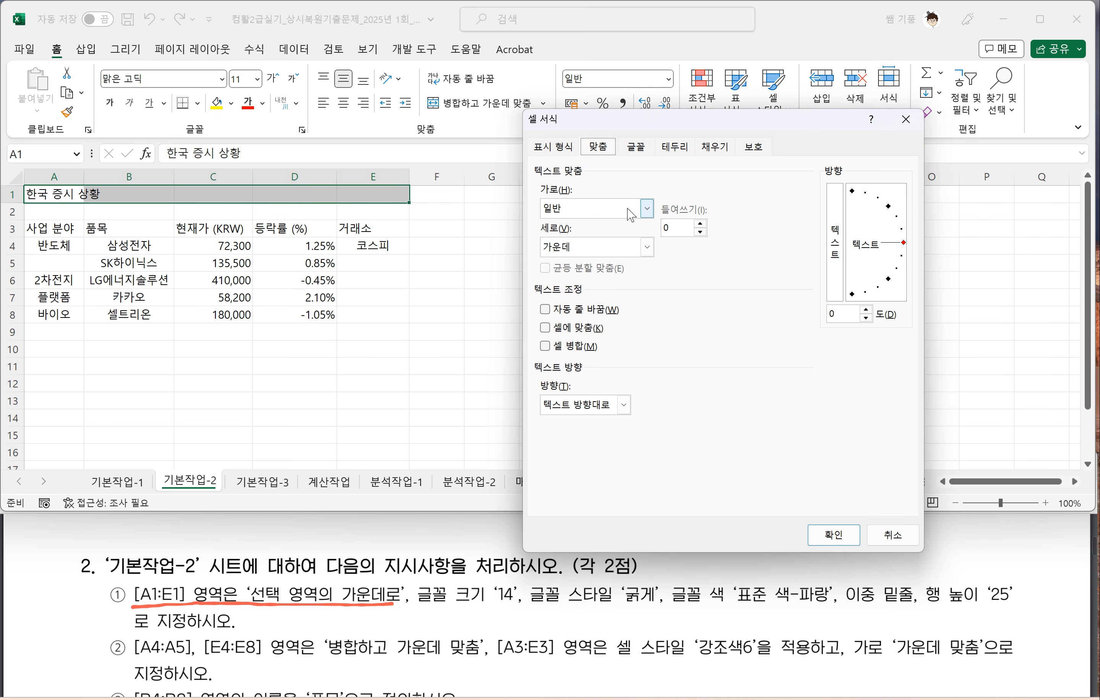
left_click(646, 208)
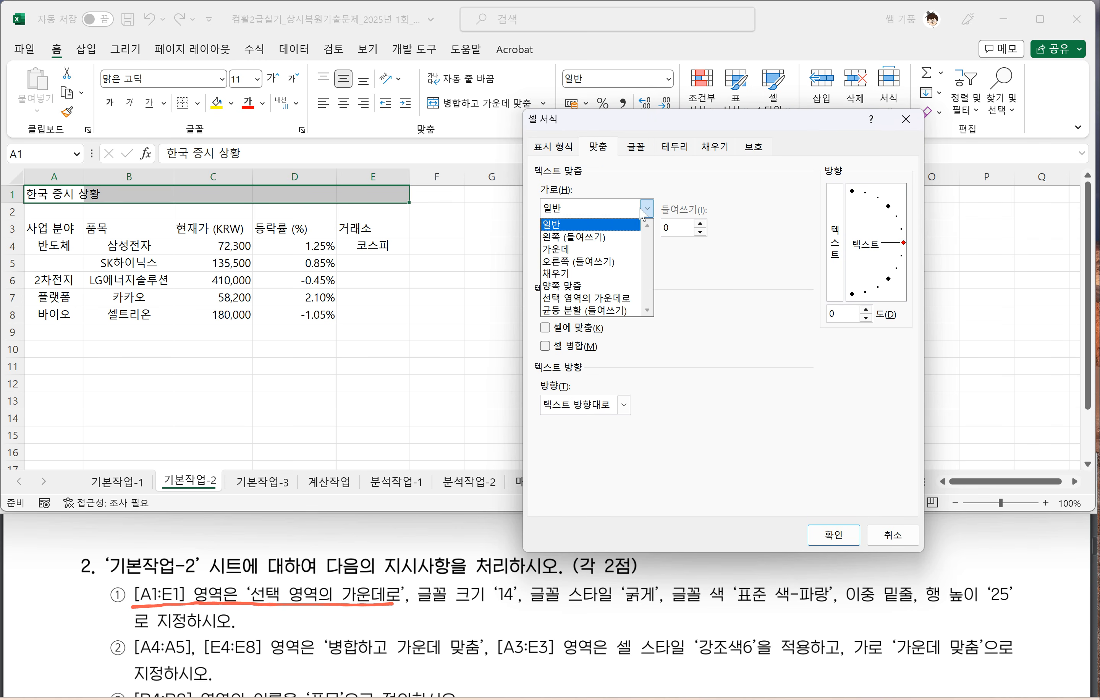
left_click(588, 298)
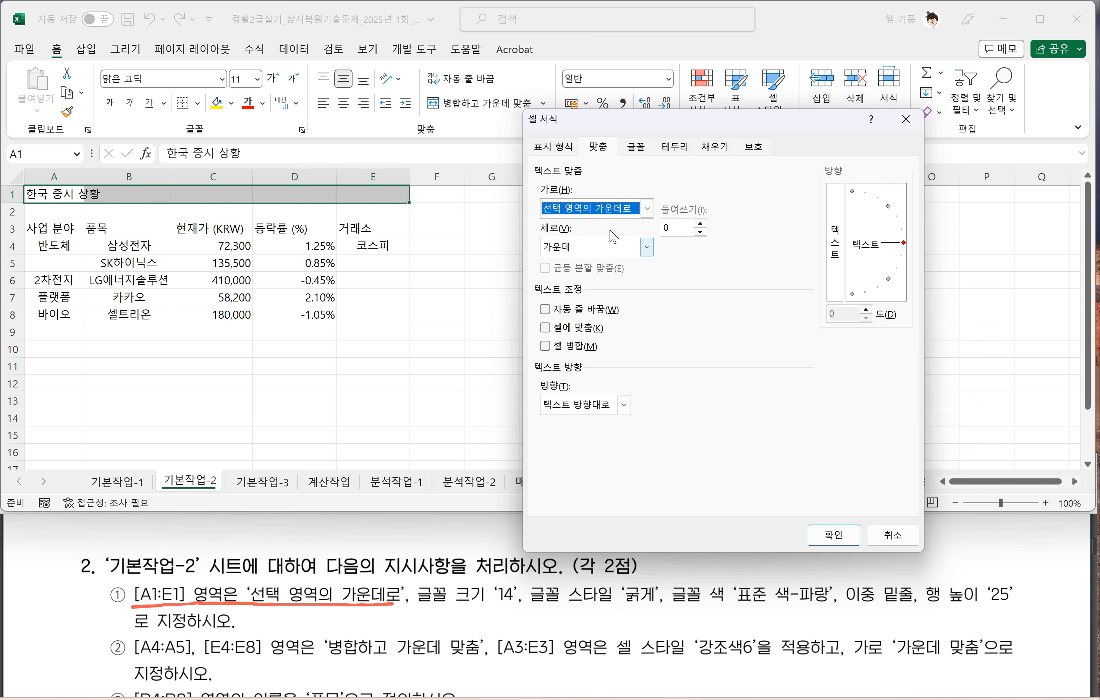
Step: Underline the font size and style instructions in the PDF, and set the A1:E1 font to size 14 and style 굵게
left_click(415, 613)
left_click_drag(414, 610, 510, 610)
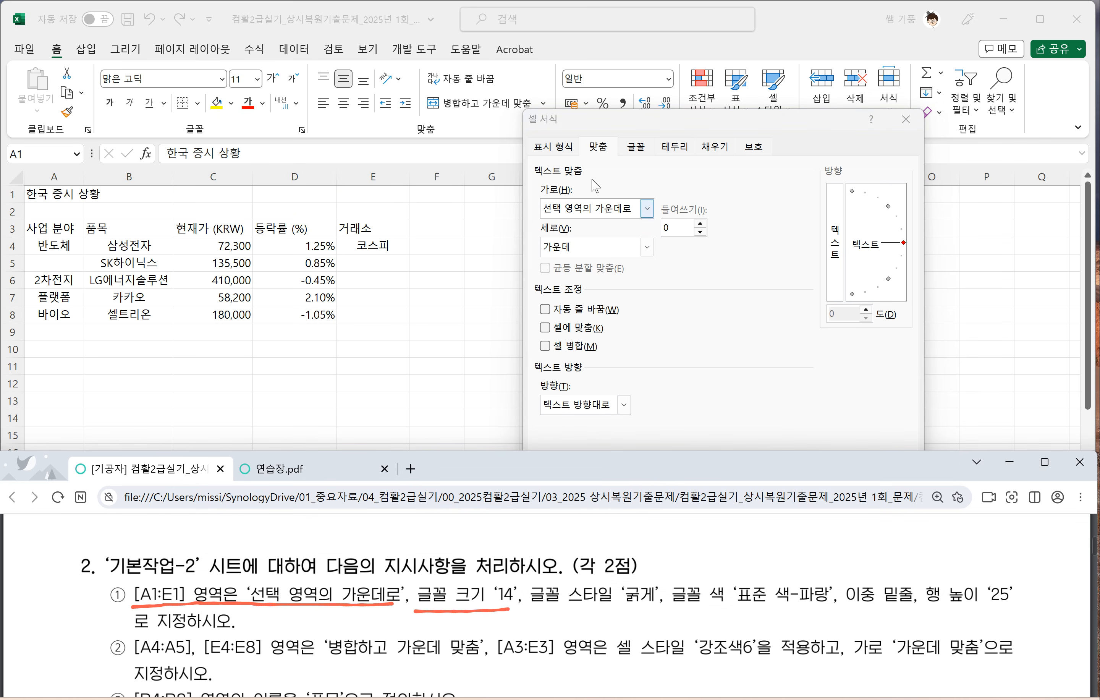
left_click(636, 147)
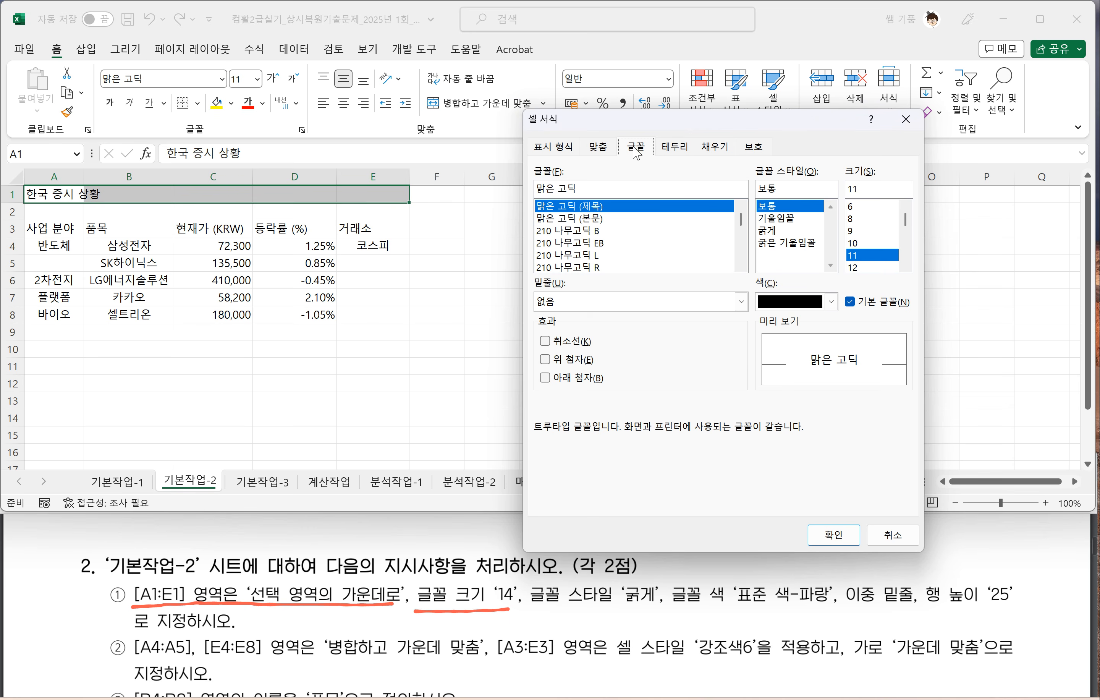
left_click(905, 266)
left_click(905, 266)
left_click(861, 256)
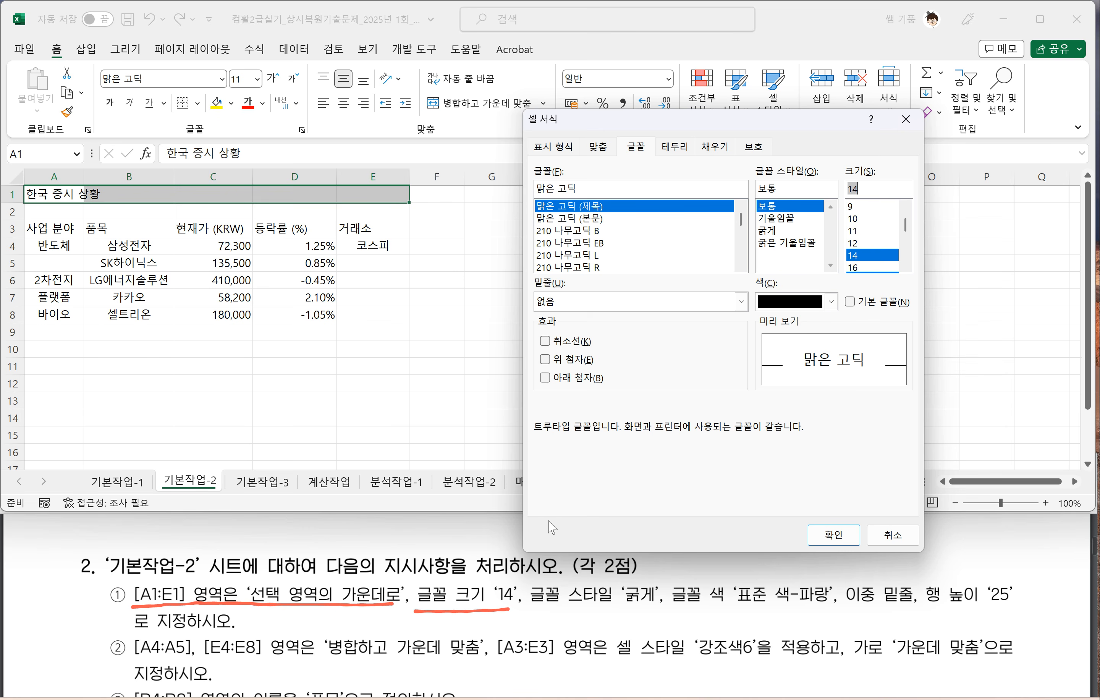
left_click_drag(529, 611, 637, 607)
left_click(773, 238)
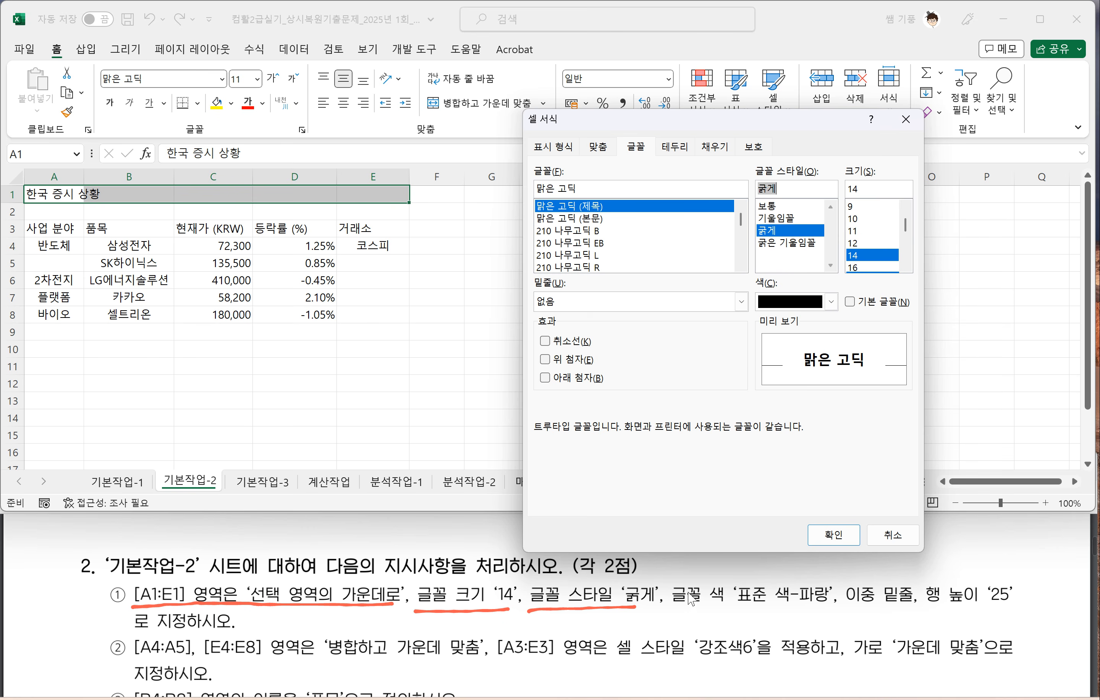
Step: Underline the font color instruction in the PDF, and give A1:E1 the standard color 파랑 and a double underline
left_click(669, 609)
left_click_drag(669, 610, 832, 609)
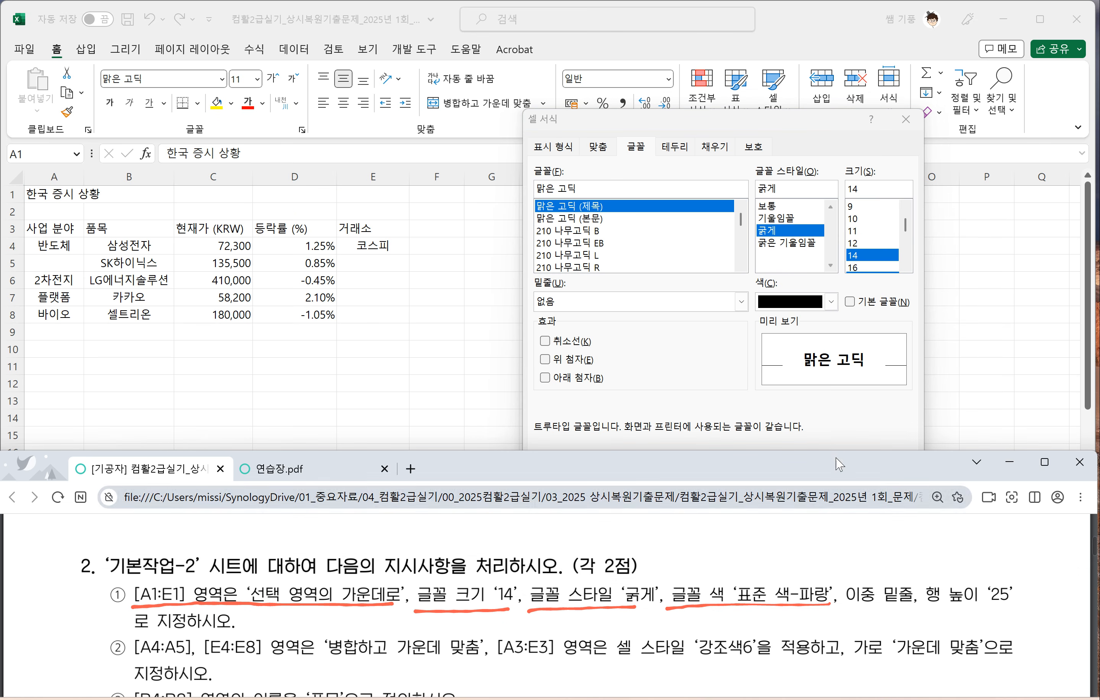
left_click(830, 306)
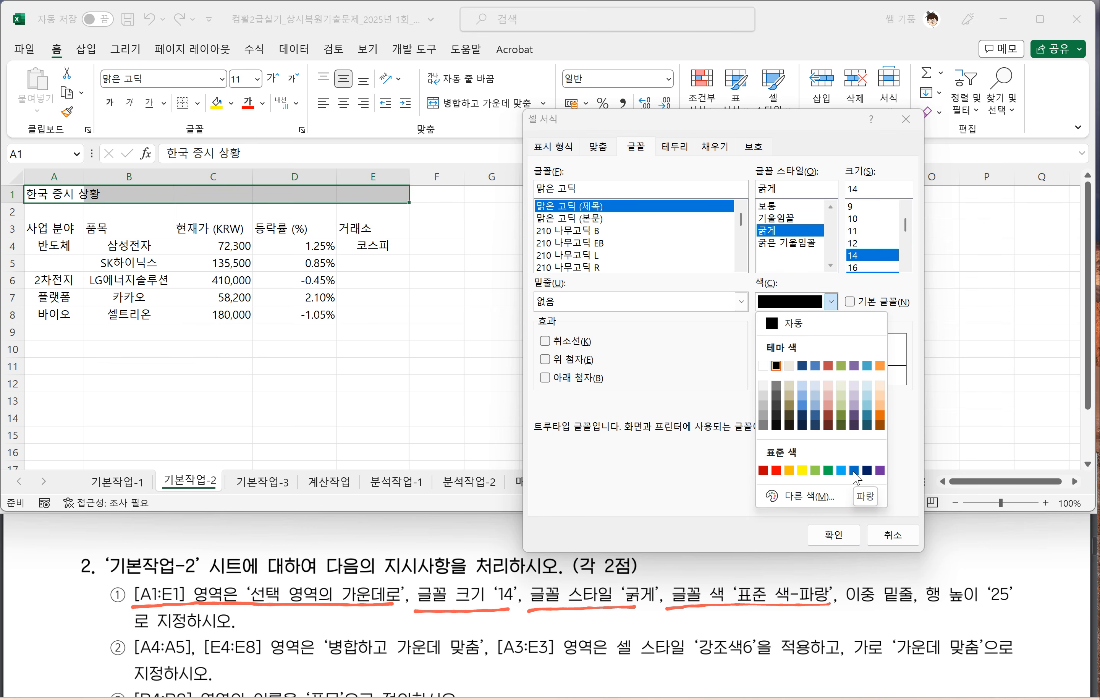
left_click(854, 472)
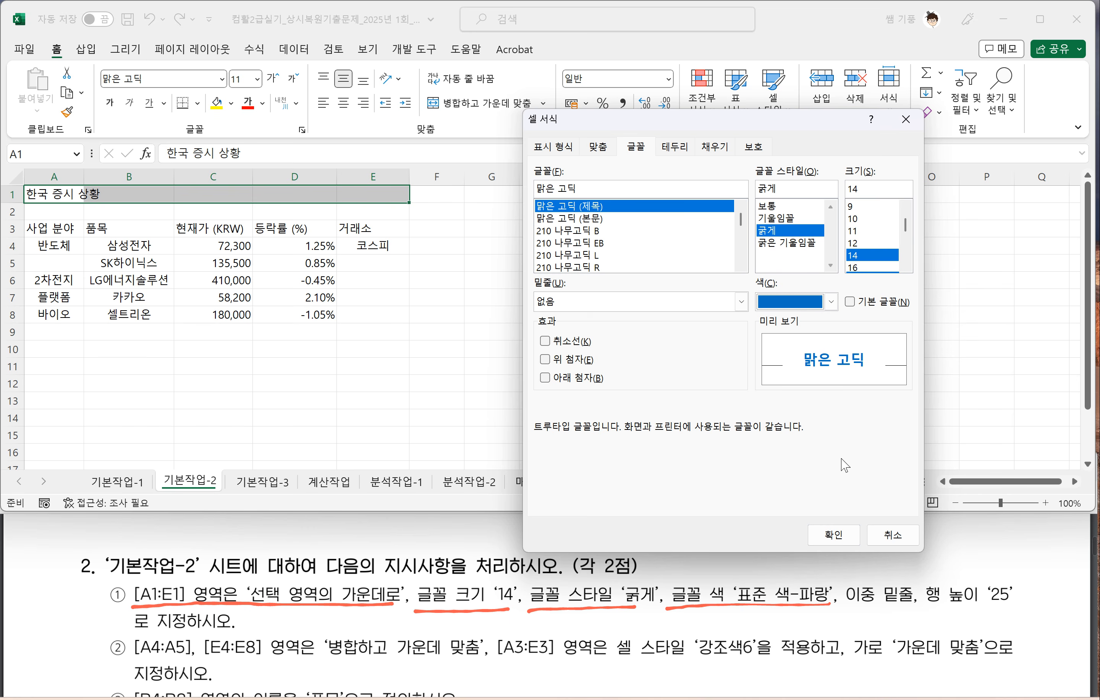
left_click(834, 537)
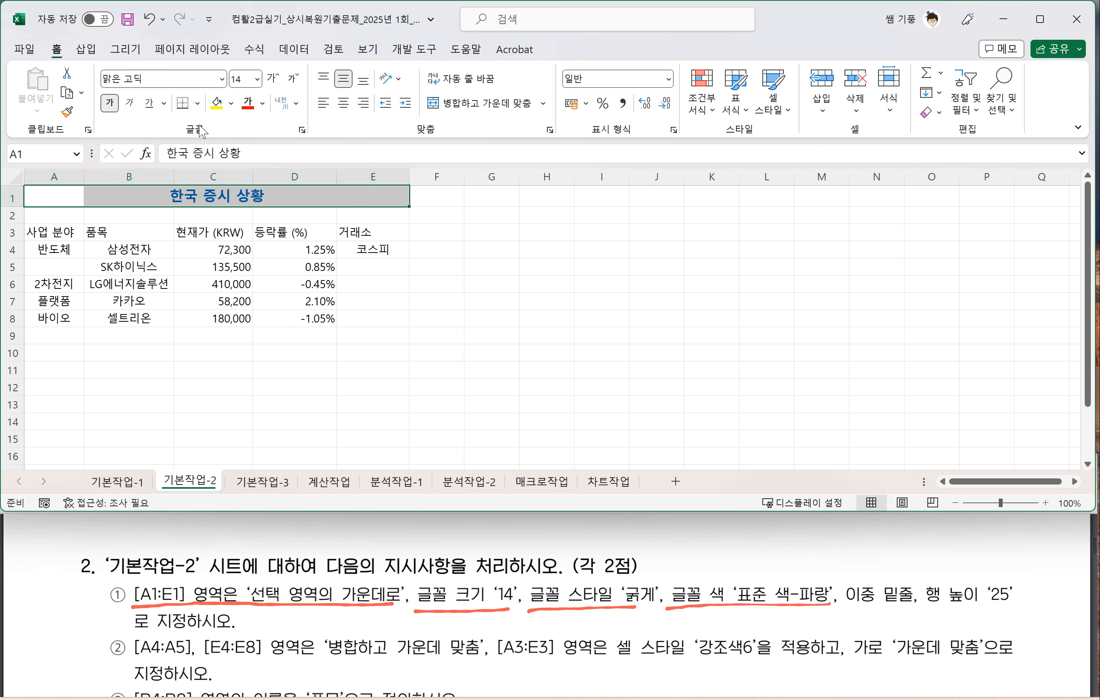
left_click(164, 103)
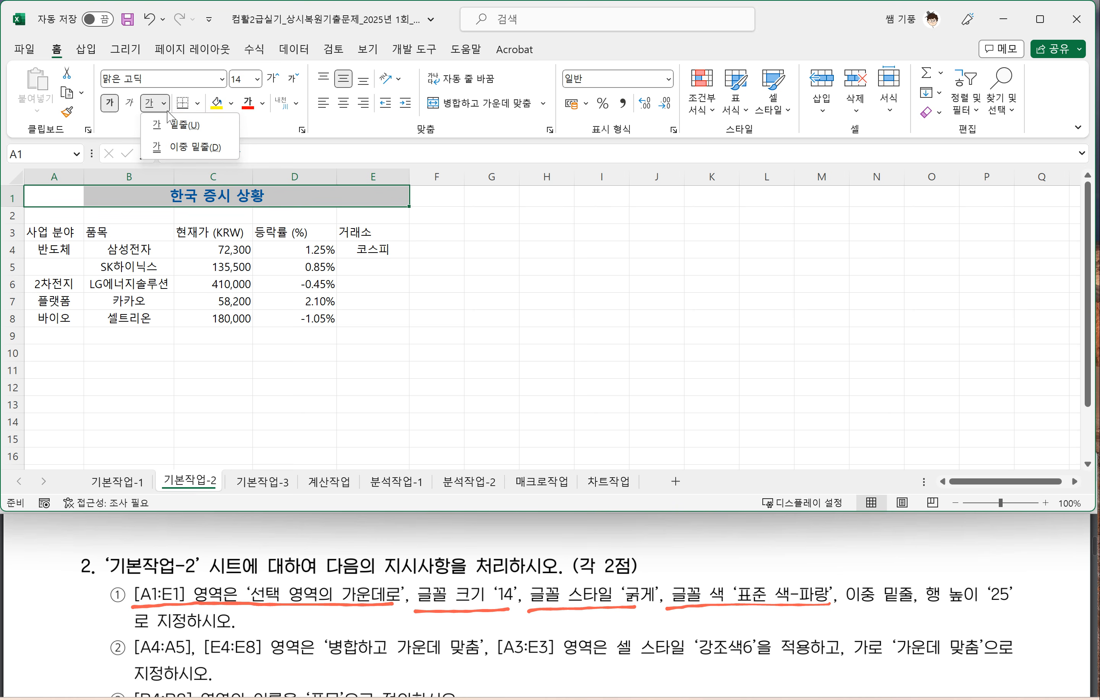
left_click(180, 153)
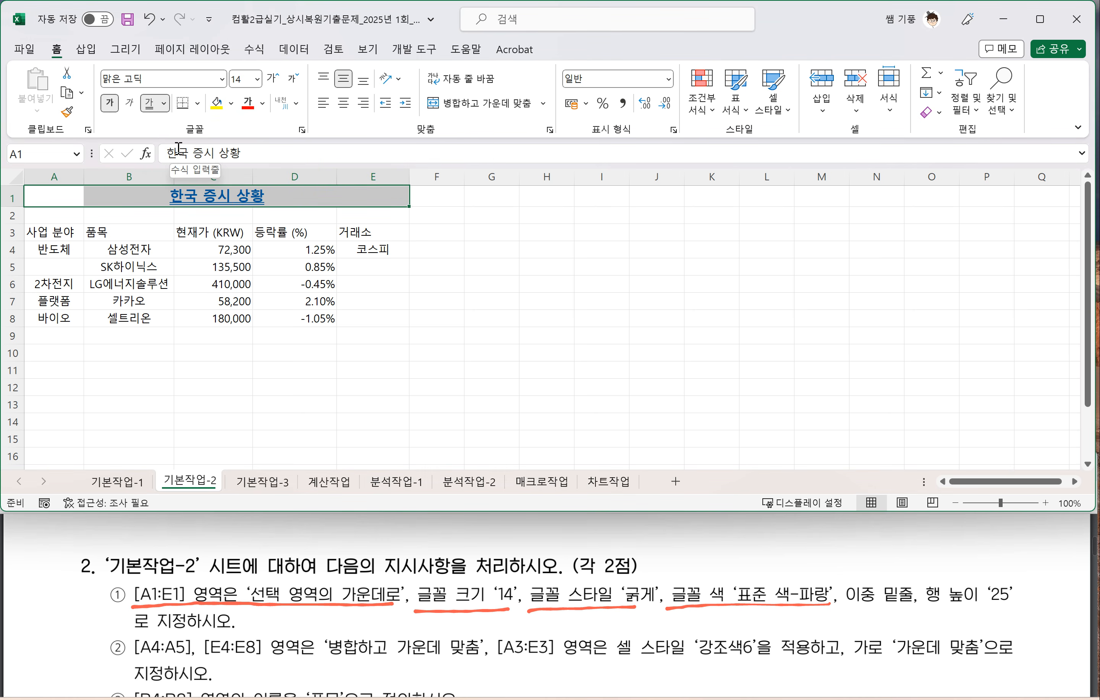
Step: Underline the row height instruction in the PDF, and set the height of title row 1 to 25
left_click(933, 615)
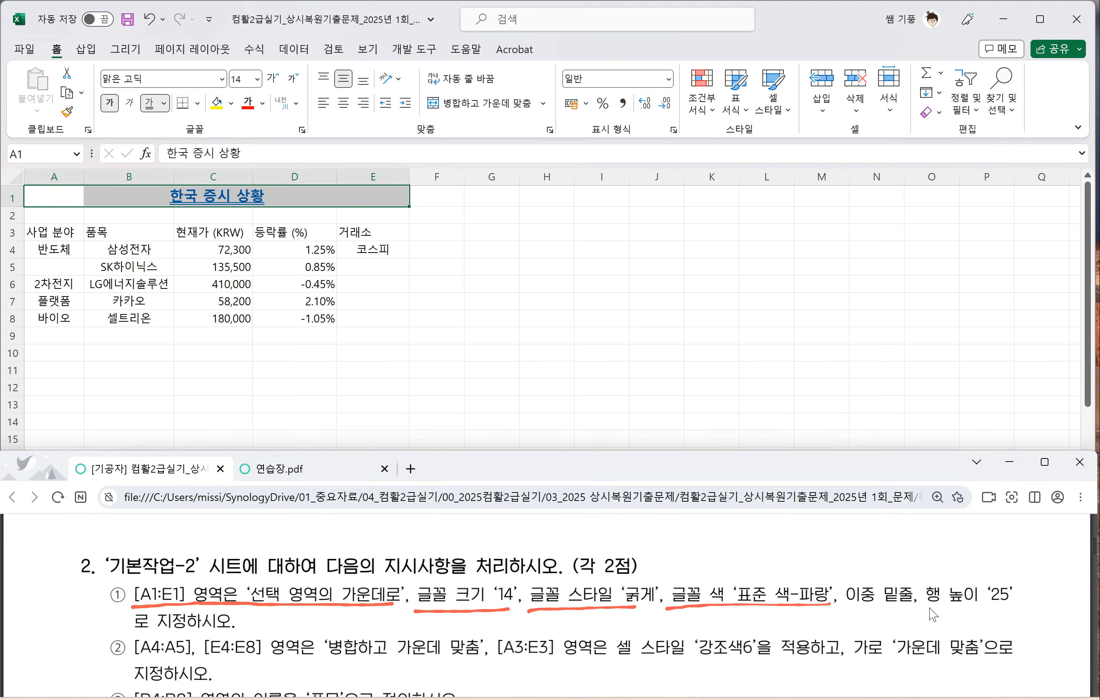
left_click_drag(911, 609, 997, 605)
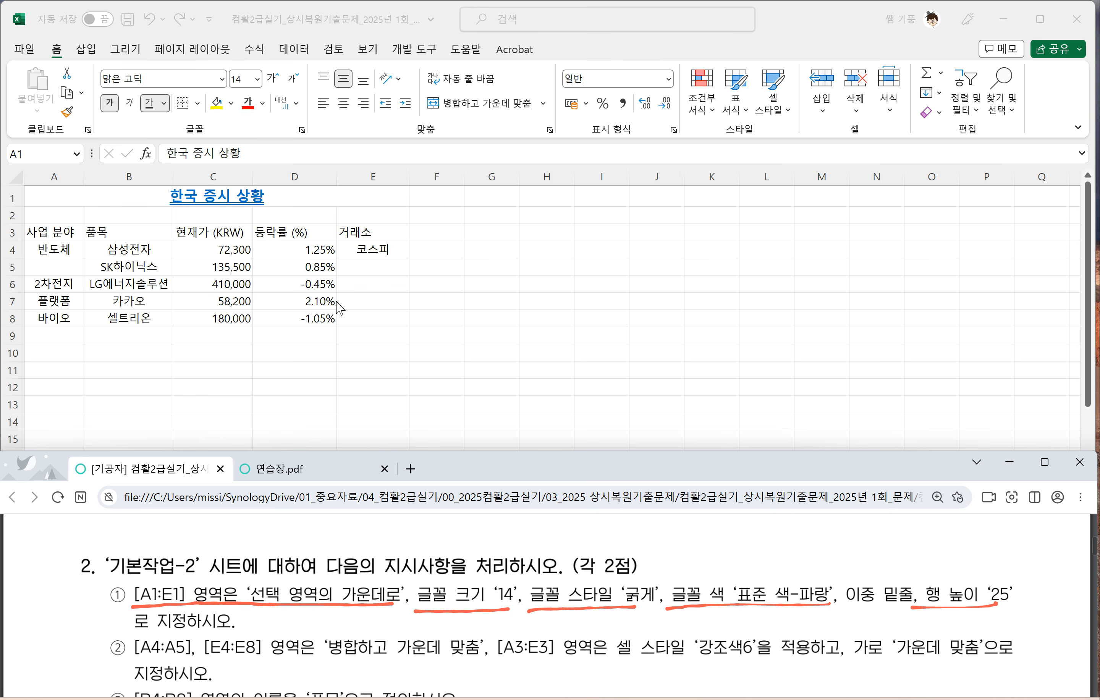
left_click(108, 201)
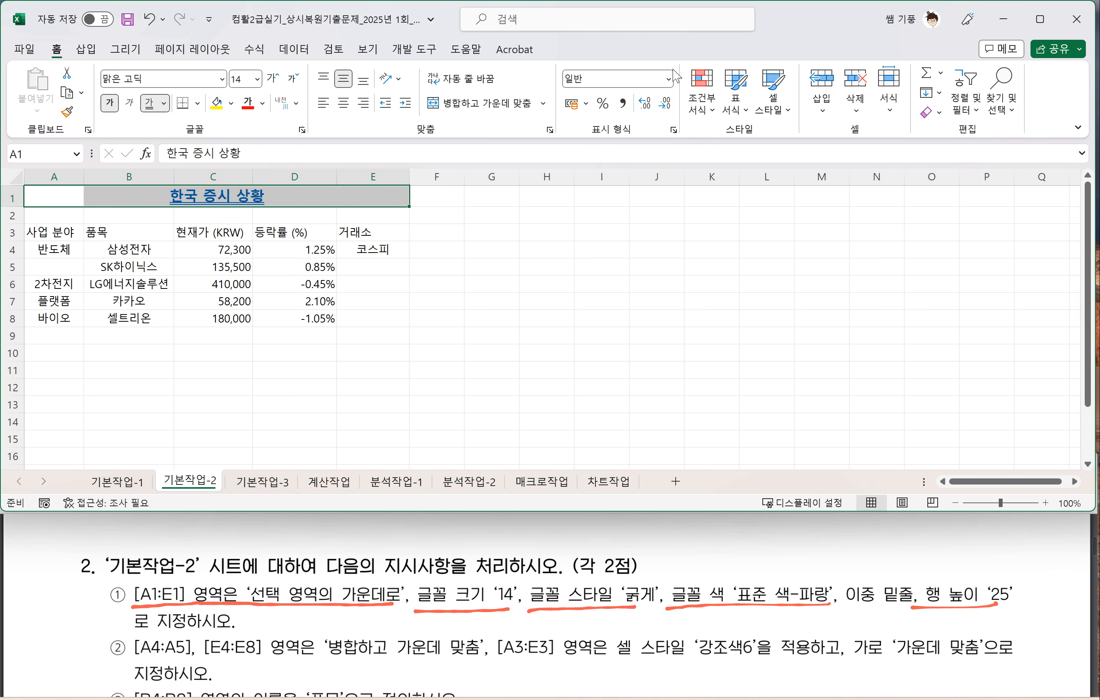
left_click(895, 119)
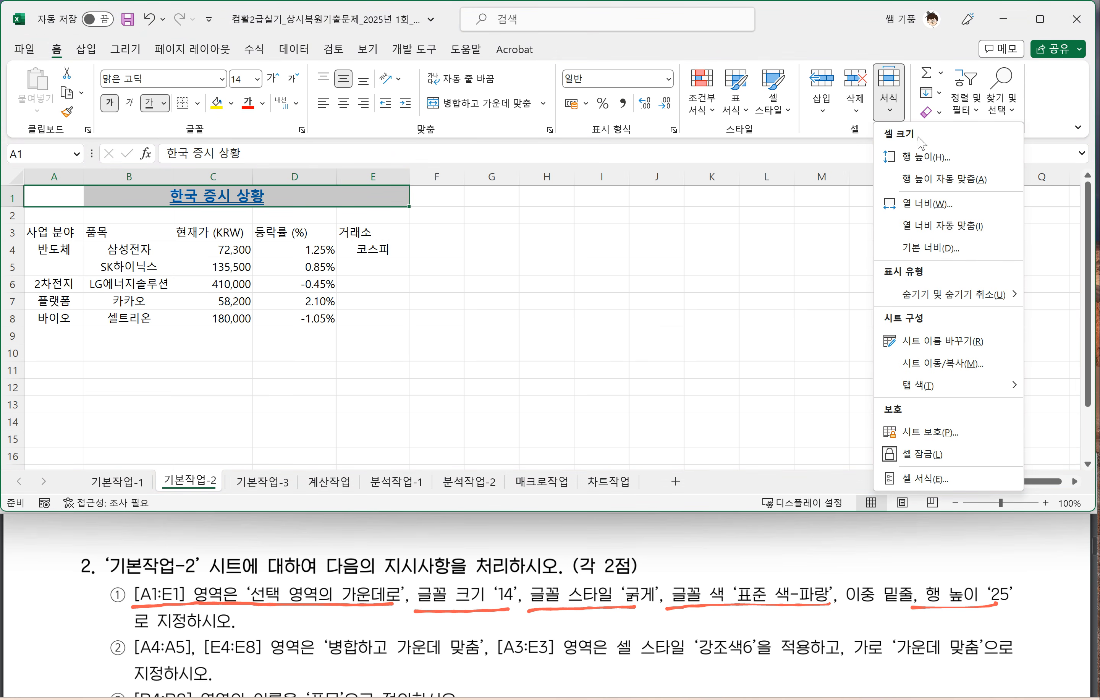
left_click(921, 157)
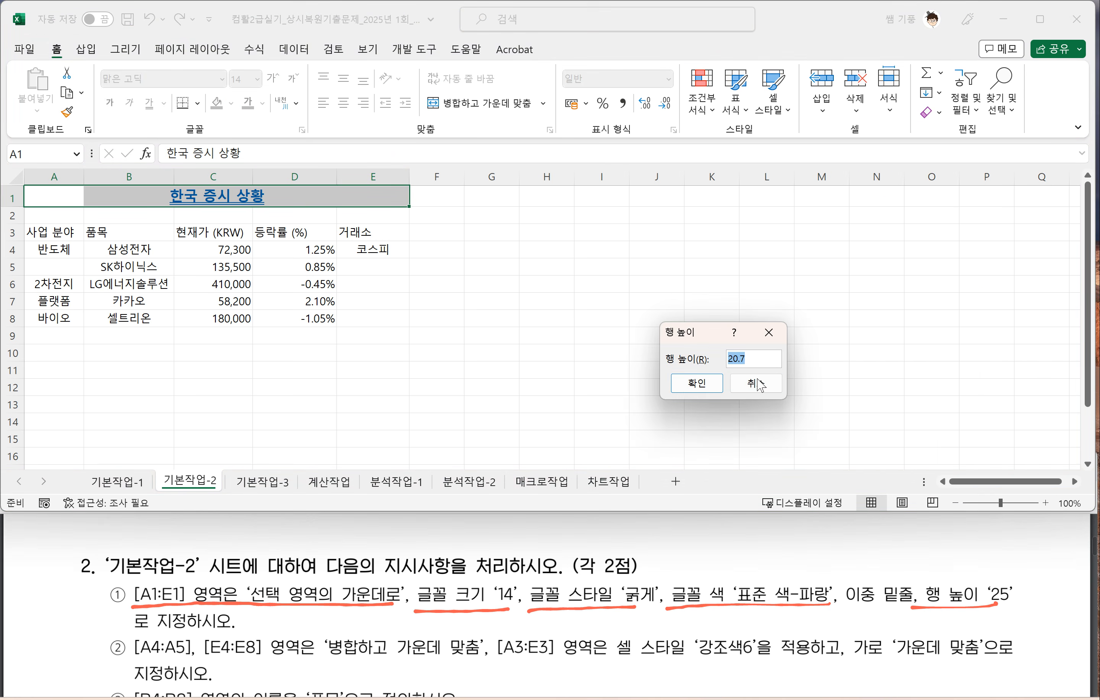
type("25")
left_click(697, 383)
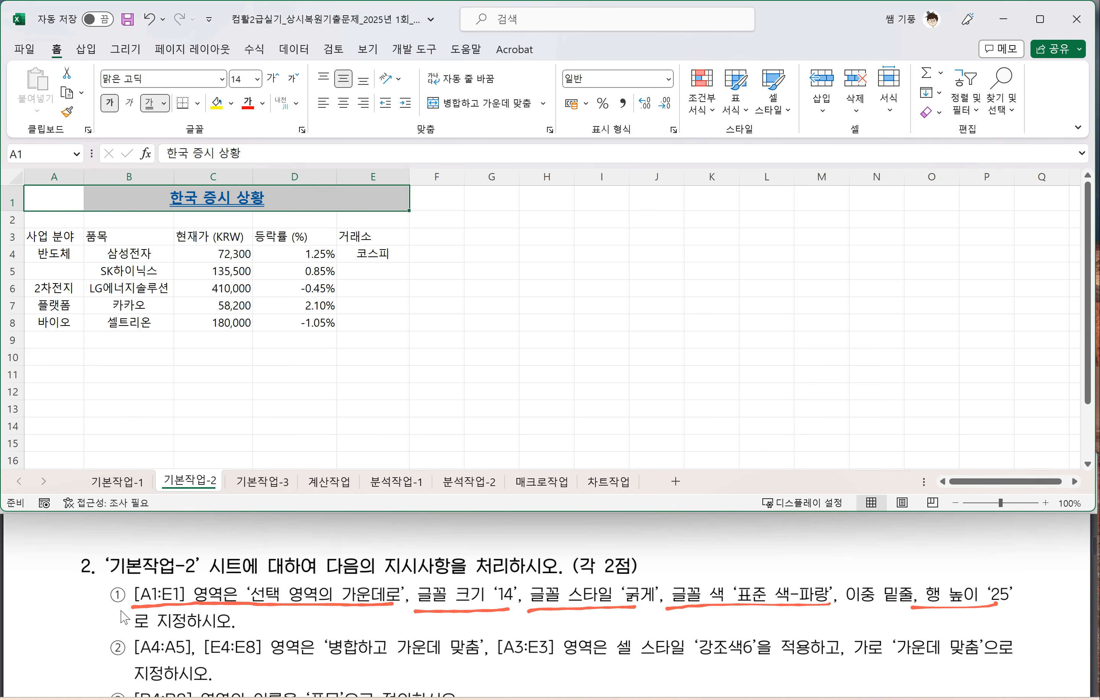
Step: Underline the [A4:A5] and [E4:E8] '병합하고 가운데 맞춤' instruction of problem 2 in the PDF
scroll(159, 636, "down", 2)
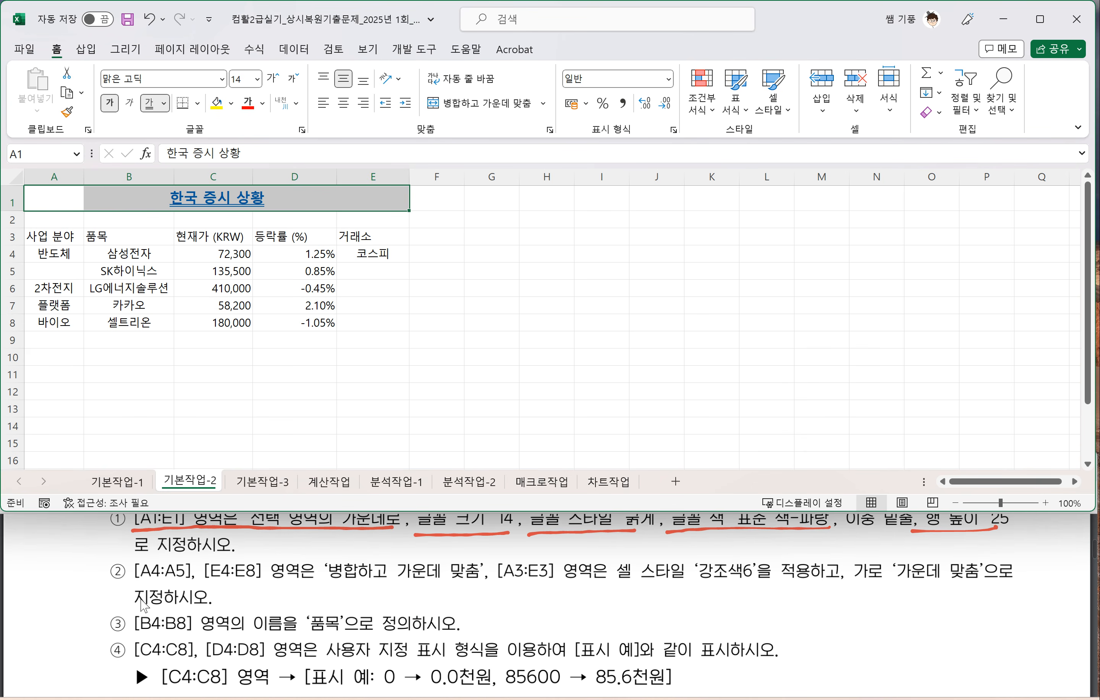
left_click(139, 588)
left_click_drag(132, 586, 476, 582)
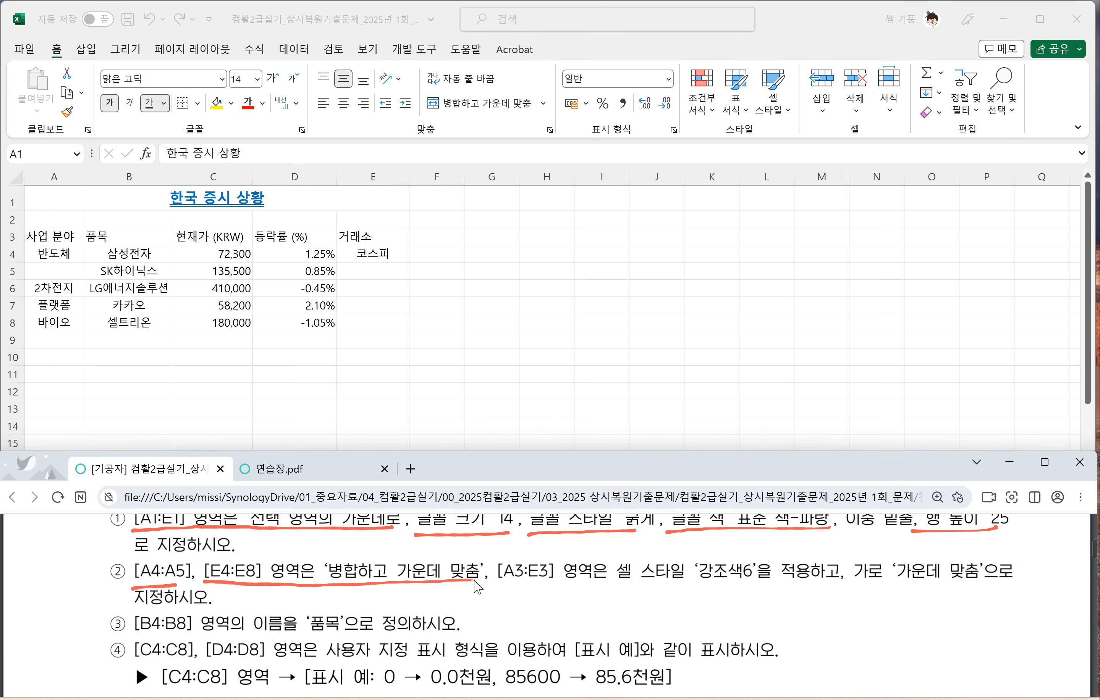
Step: Apply 병합하고 가운데 맞춤 to A4:A5 and, separately, to E4:E8
left_click(54, 257)
left_click_drag(54, 257, 53, 268)
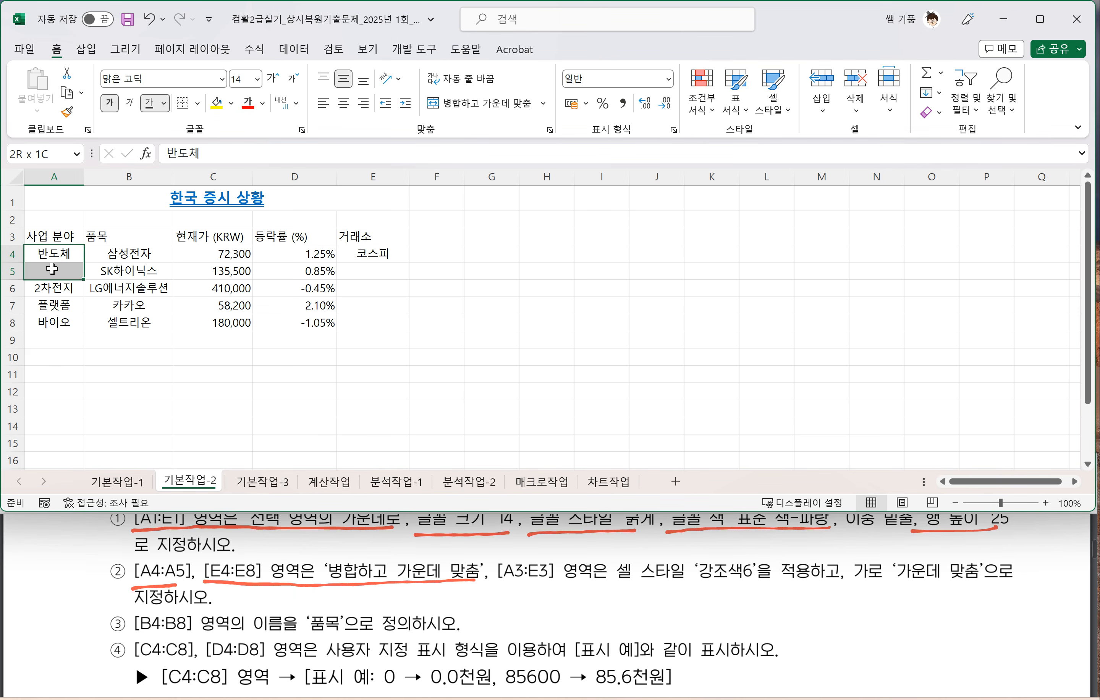
left_click(487, 104)
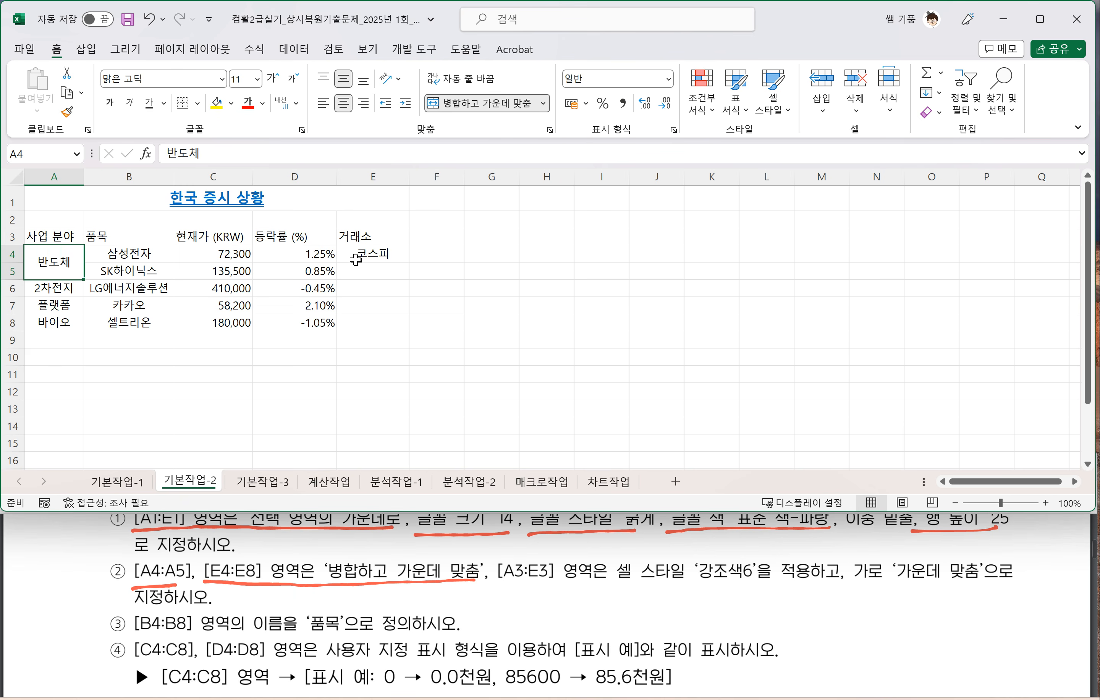
left_click_drag(356, 260, 369, 326)
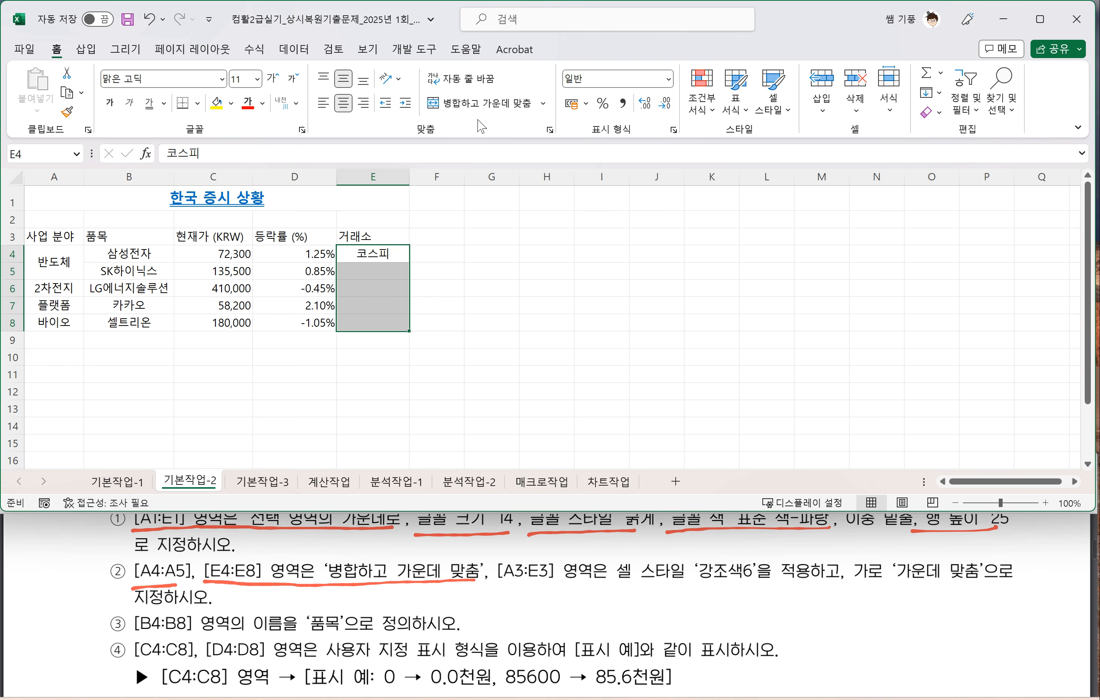
left_click(498, 112)
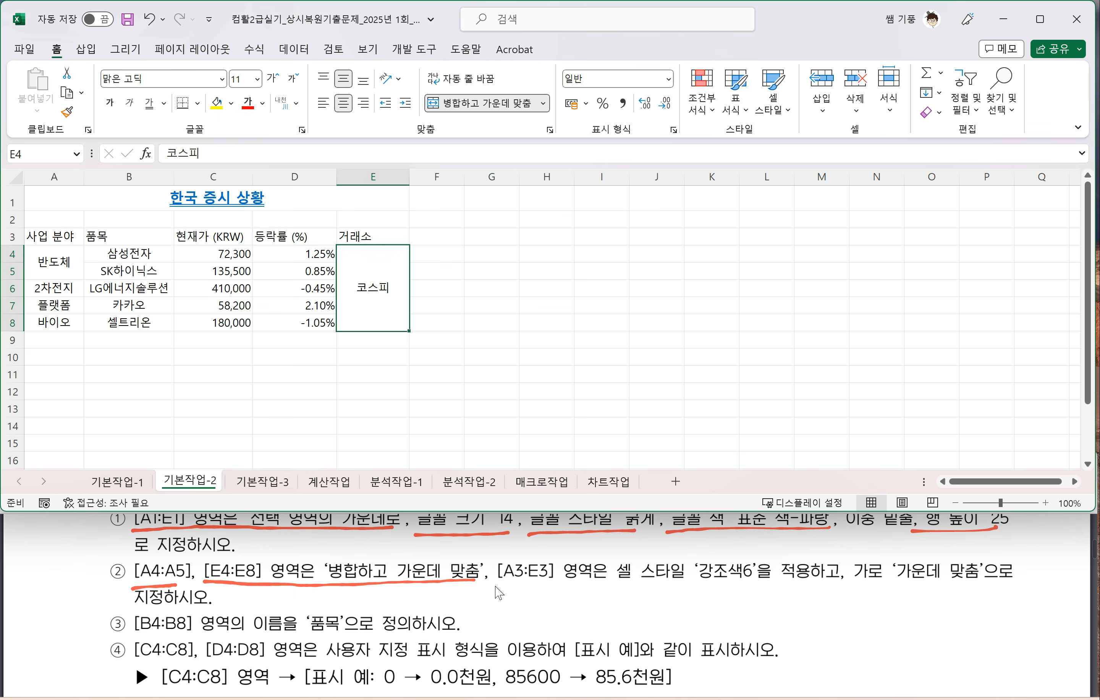
Step: Underline the [A3:E3] cell style instruction in the PDF, and give the header range A3:E3 the style 강조색6 with centered horizontal alignment
left_click_drag(496, 587, 836, 583)
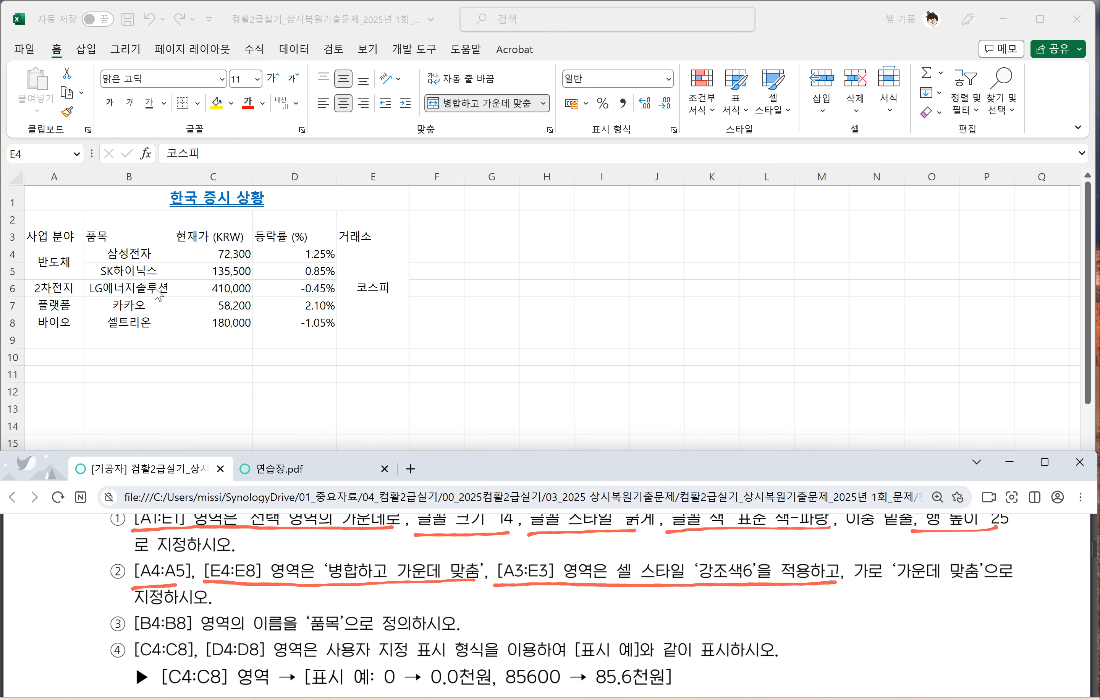
left_click(52, 238)
left_click_drag(51, 237, 348, 239)
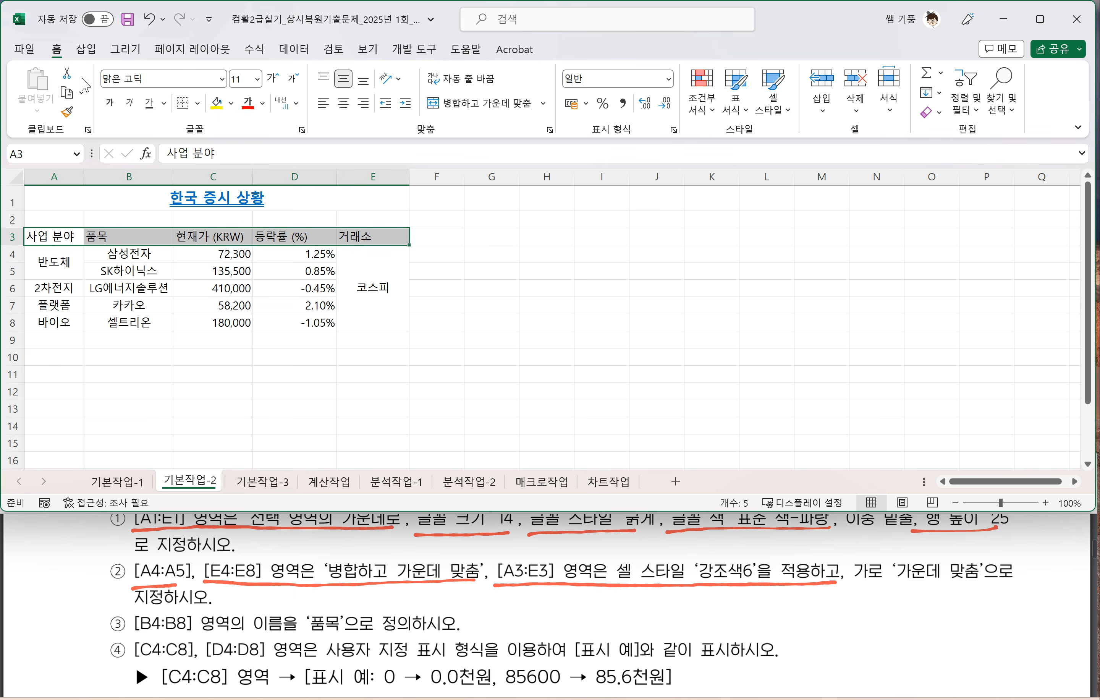
left_click(786, 110)
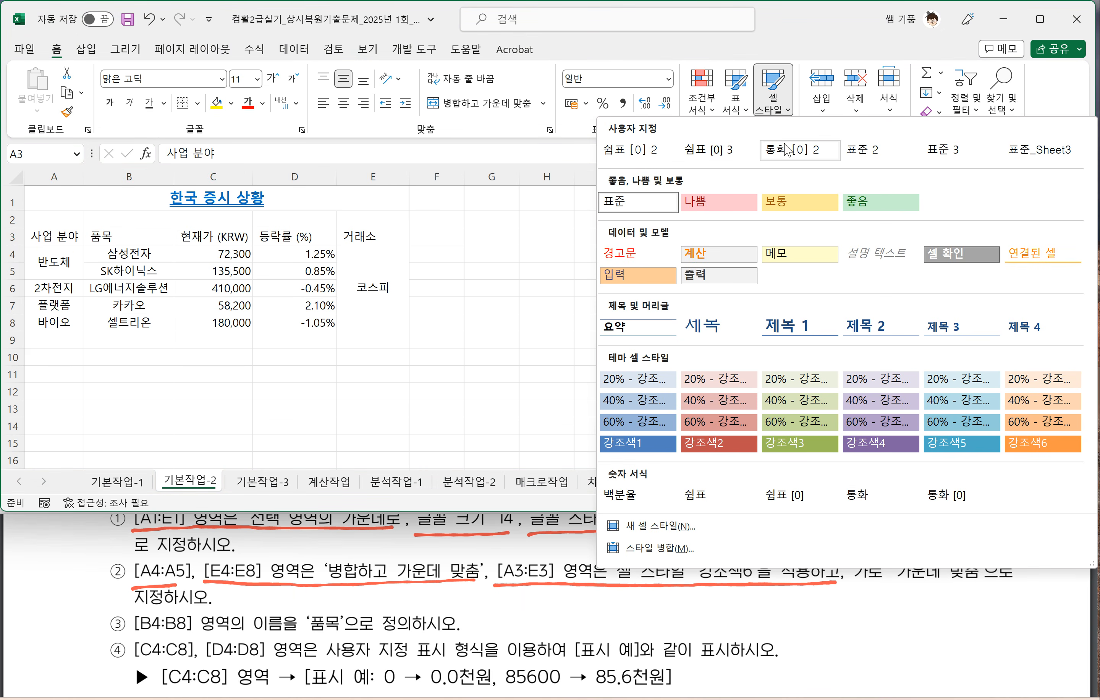
left_click(683, 51)
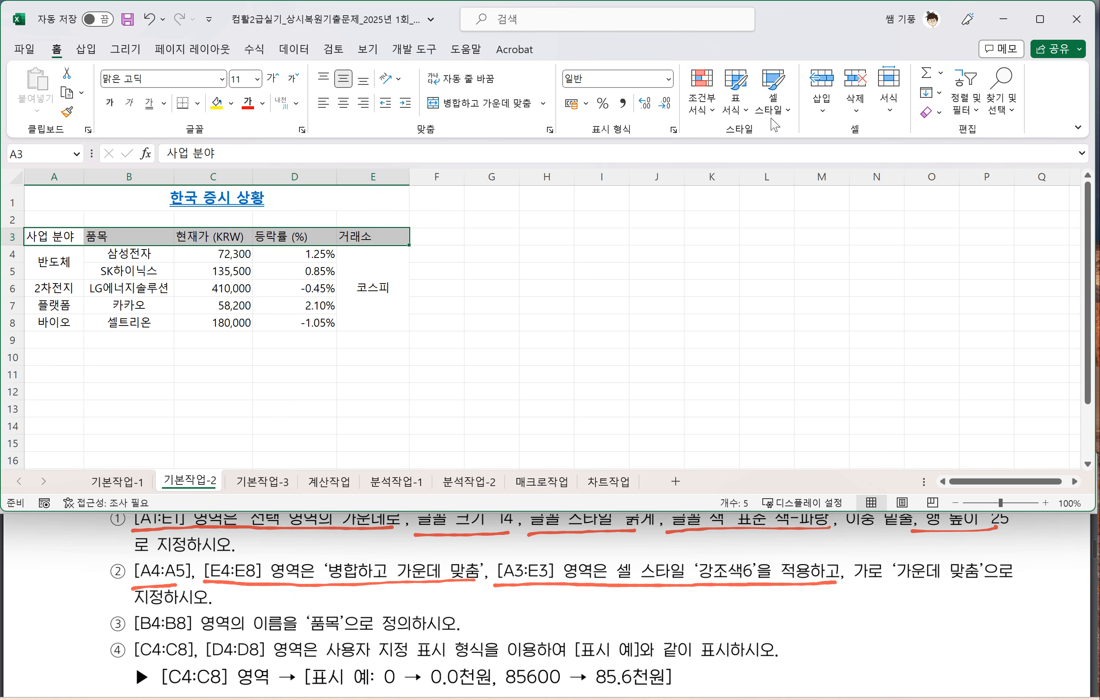
left_click(780, 109)
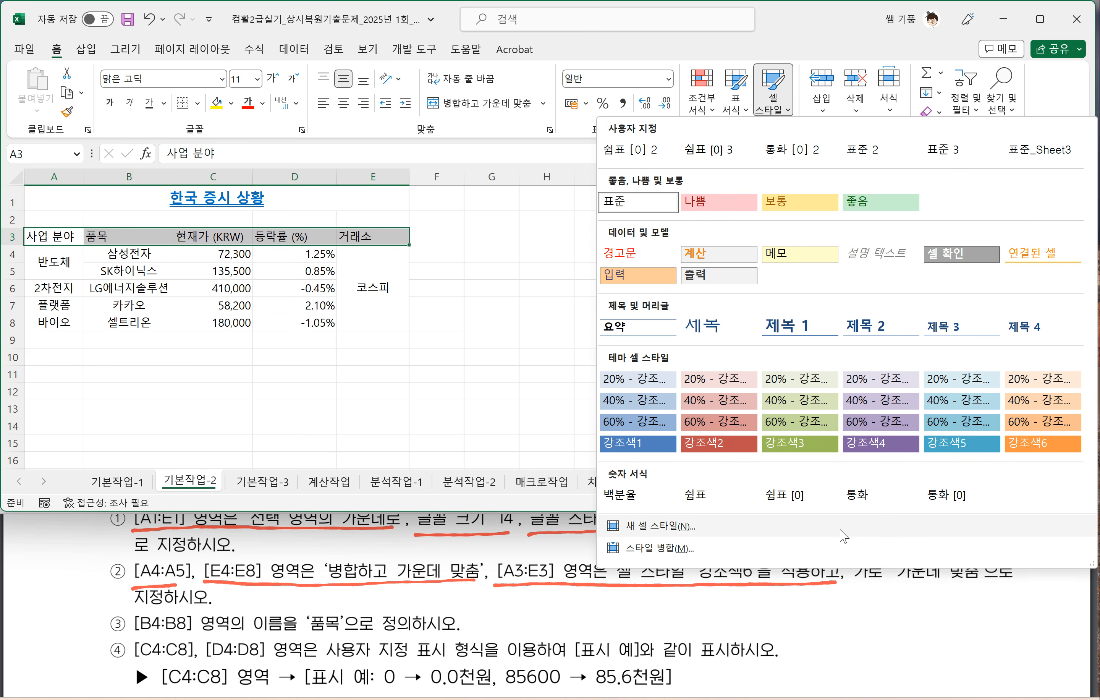
left_click(1024, 444)
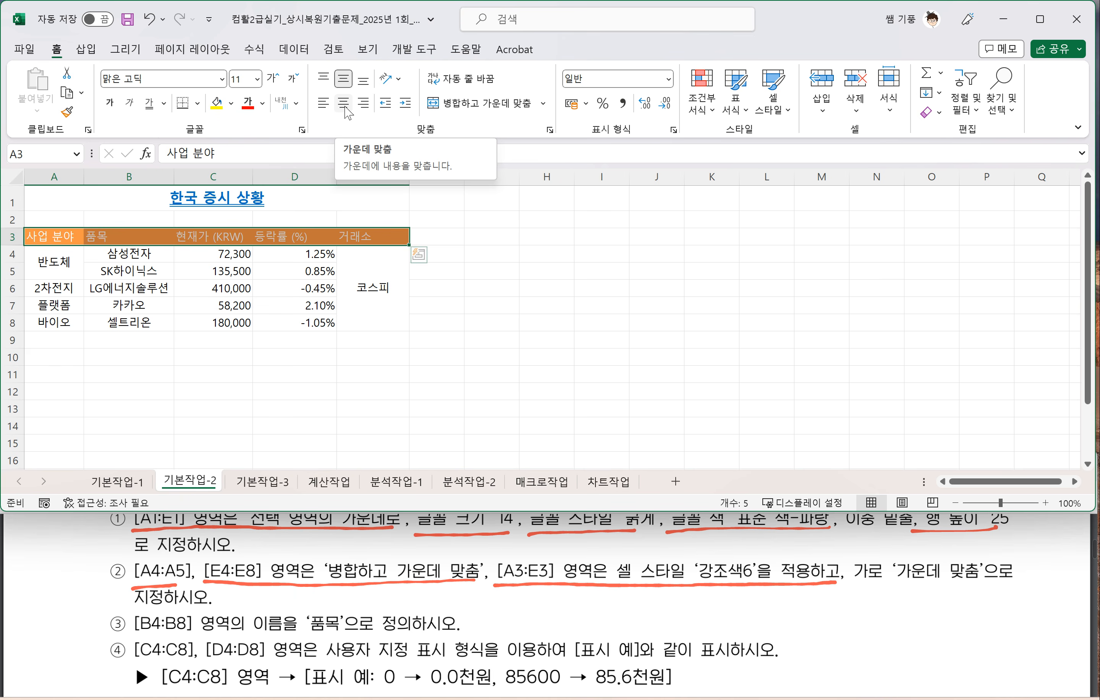
left_click(344, 104)
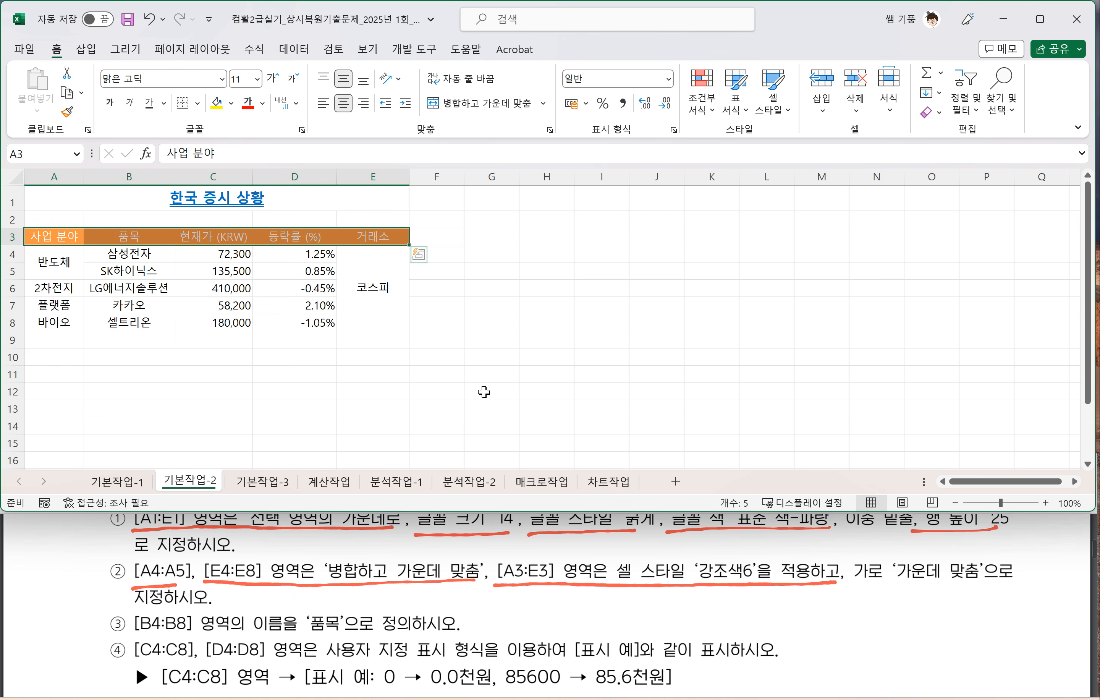
left_click(300, 396)
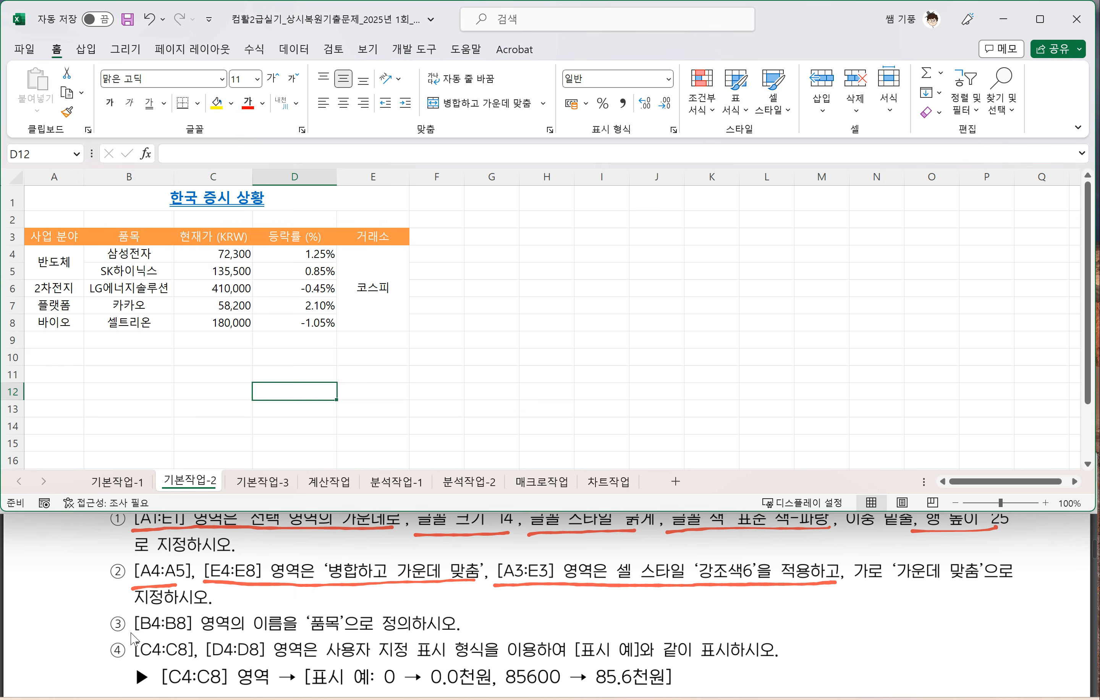
Step: Underline the range [B4:B8] and circle the name '품목' in instruction 3 of the PDF
left_click_drag(135, 638, 214, 640)
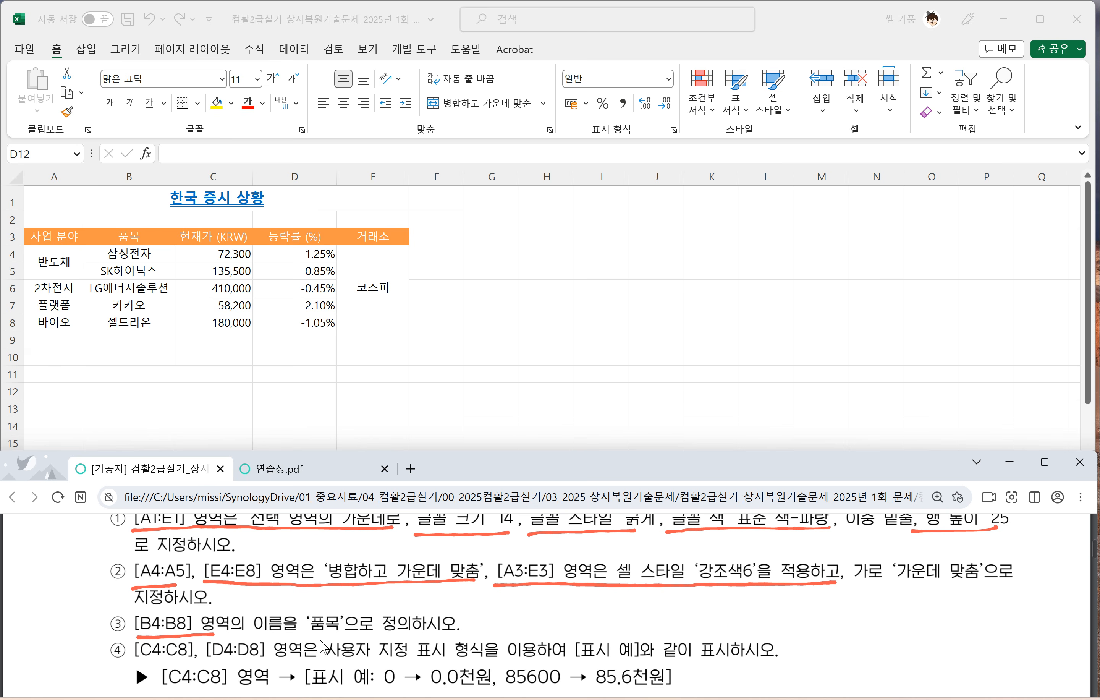
mouse_move(320, 640)
left_mouse_down()
mouse_move(322, 608)
mouse_move(324, 640)
left_mouse_up()
left_click(186, 303)
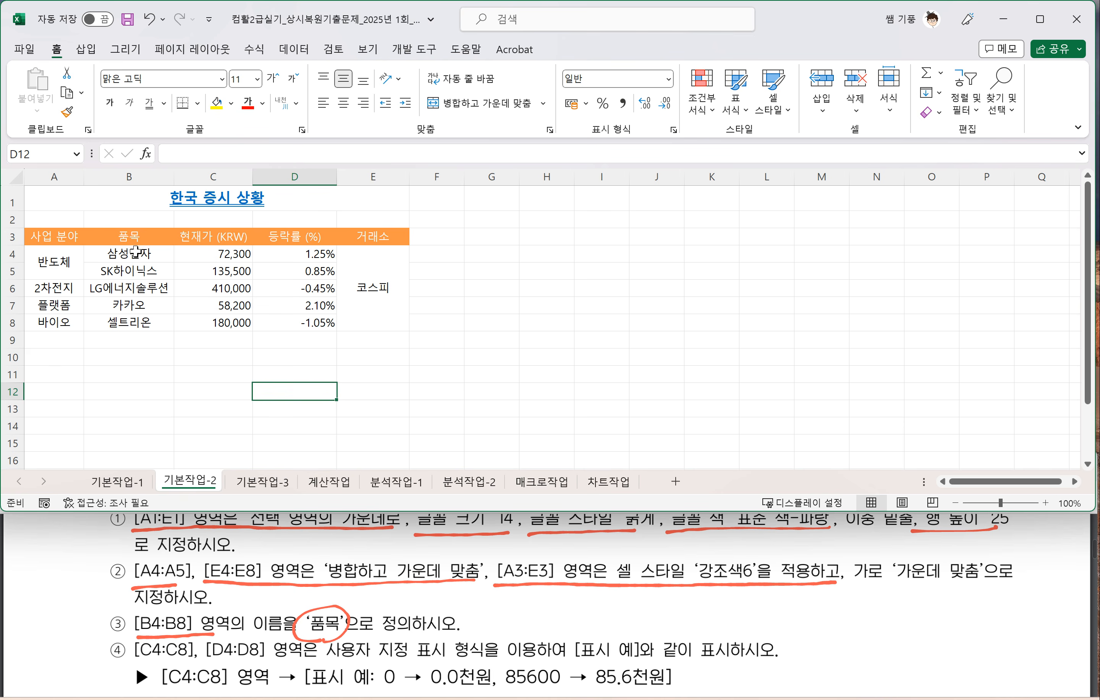
Step: Define the name 품목 for the item range B4:B8
left_click_drag(135, 252, 135, 321)
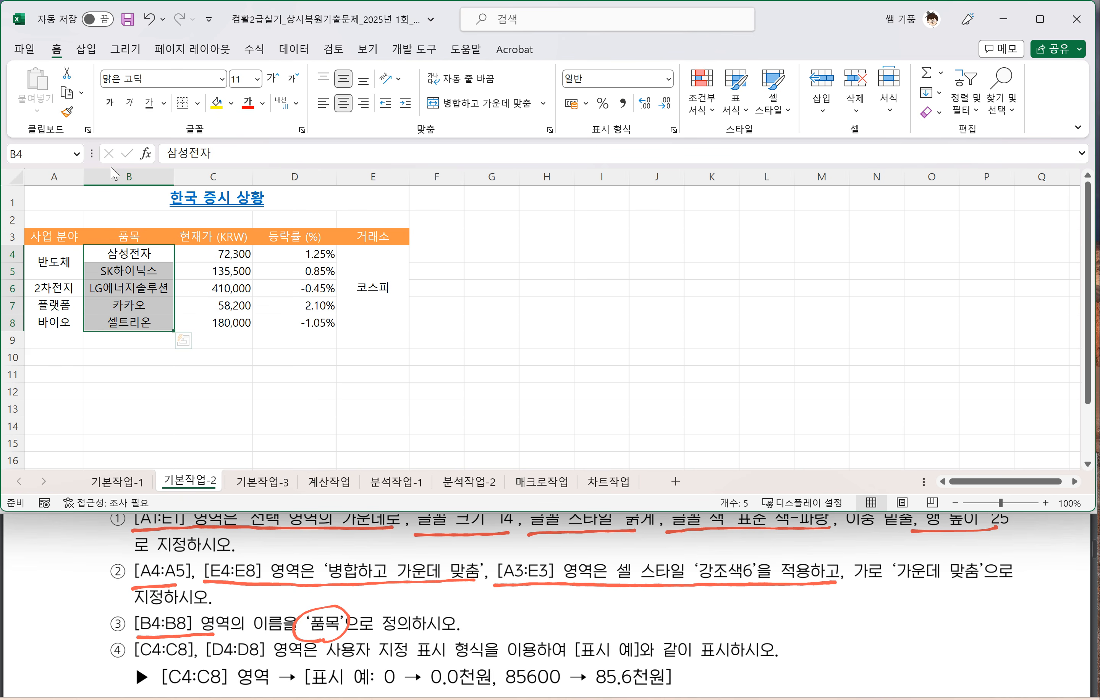
left_click(28, 152)
type("푸ㅁ")
key("BackSpace")
key("Return")
key("Down")
key("Down")
key("Up")
key("Up")
key("Up")
key("Up")
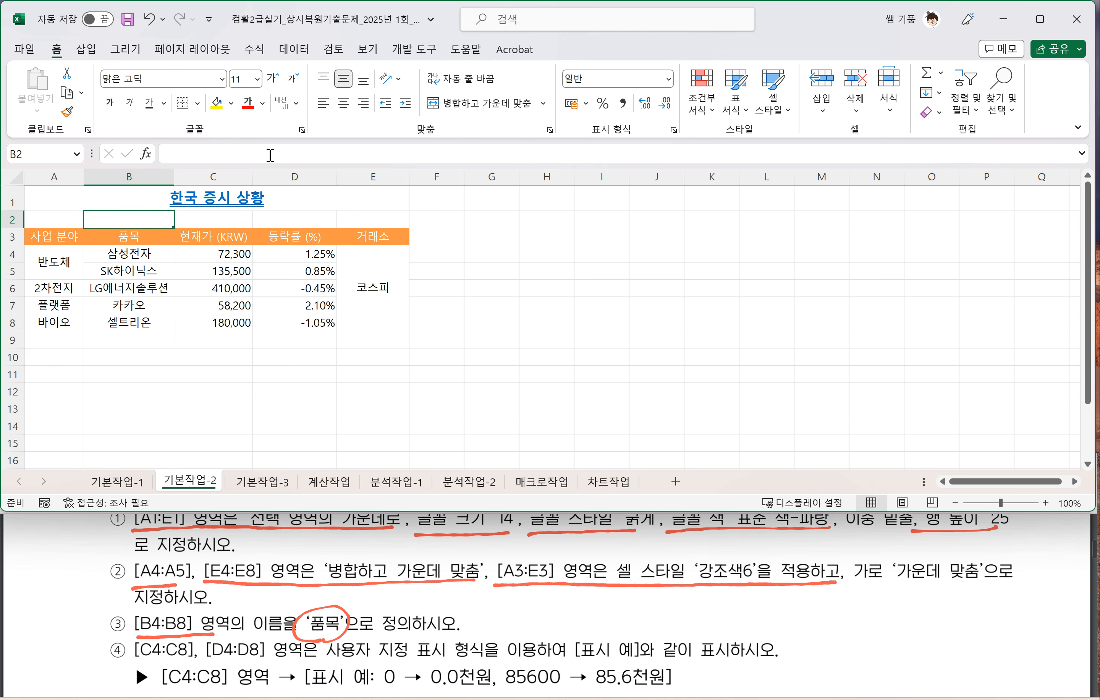
Step: Edit the defined name for B4:B8 in the Name Manager, re-entering its name as 품목
left_click(255, 49)
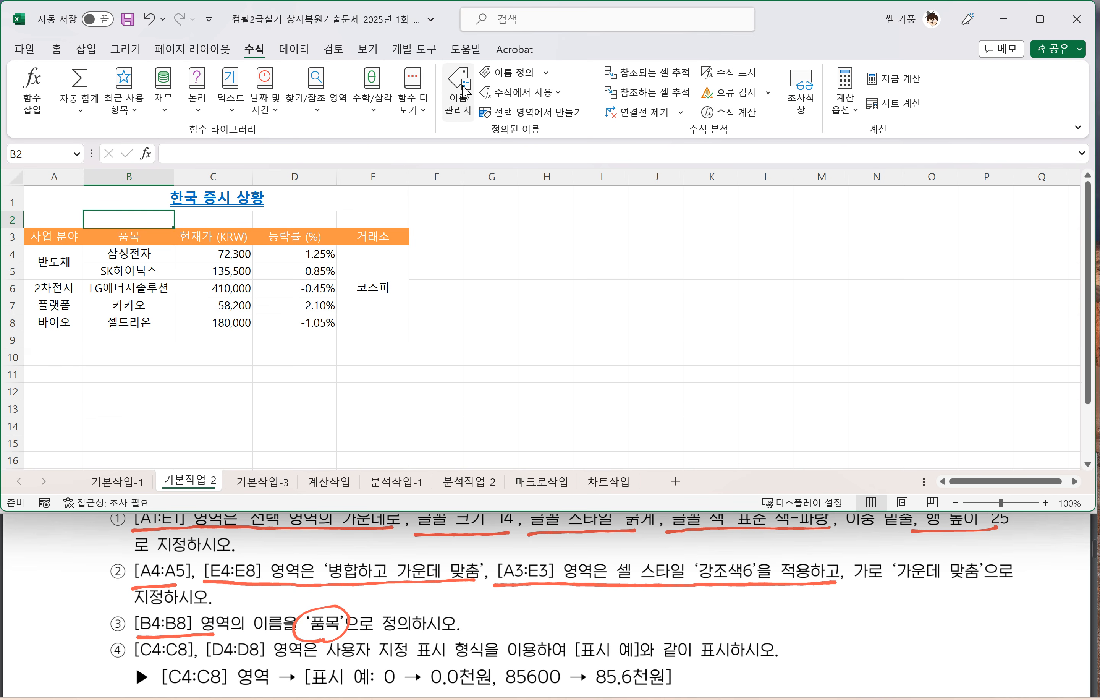
left_click(460, 97)
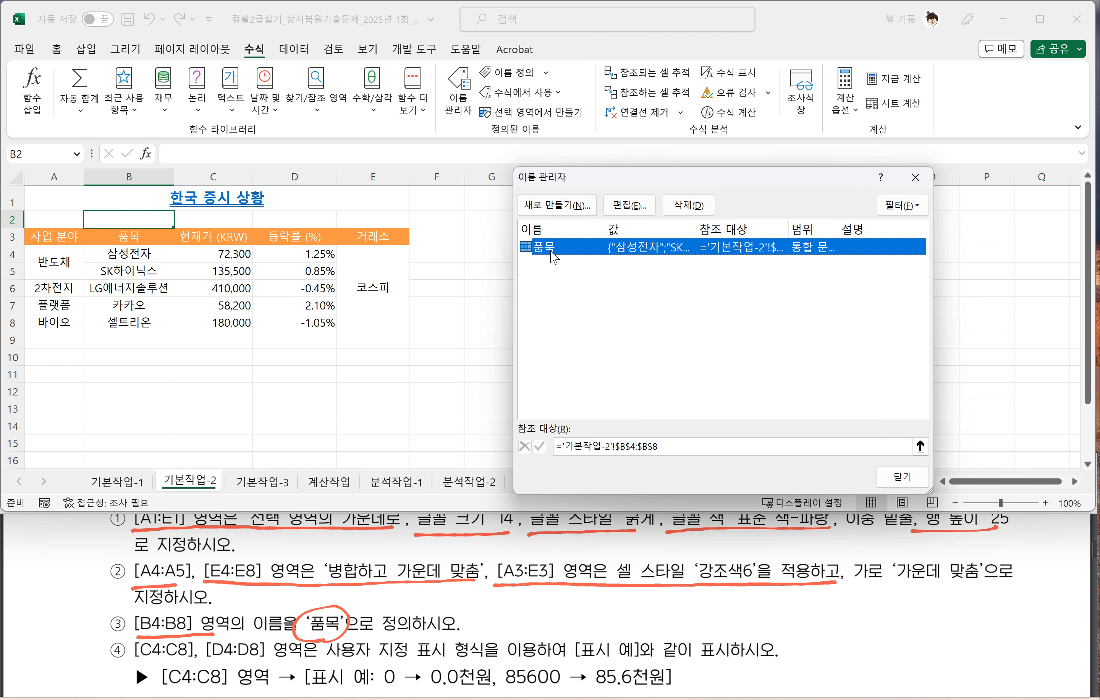
left_click(632, 206)
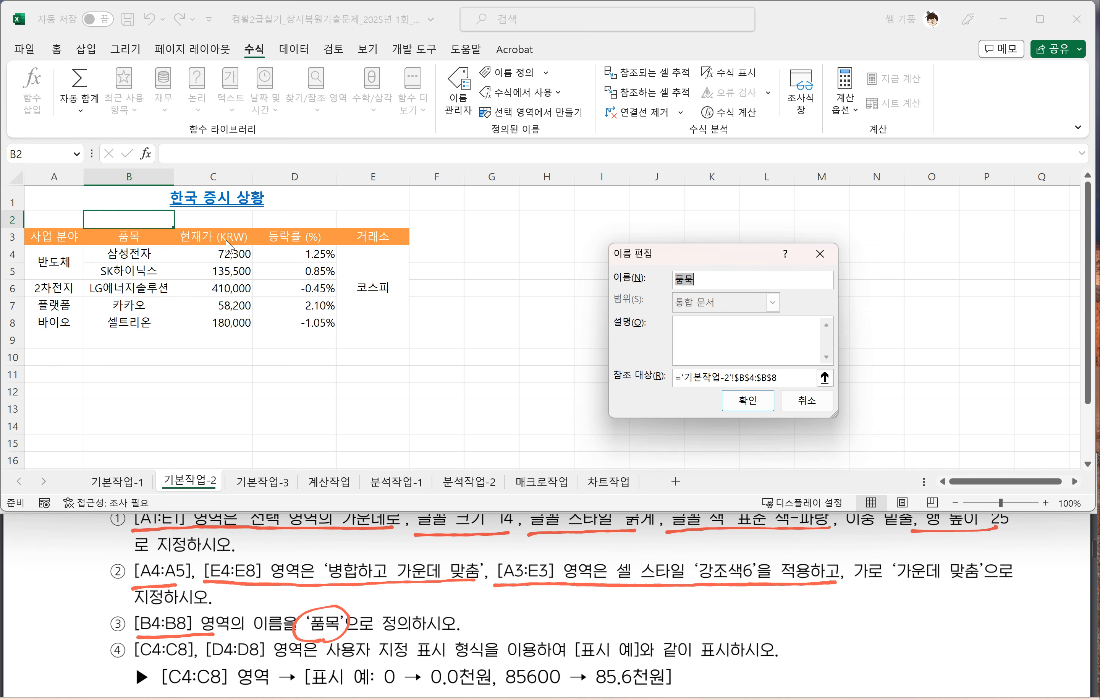
left_click(718, 283)
left_click_drag(701, 281, 653, 280)
type("품모")
left_click(746, 402)
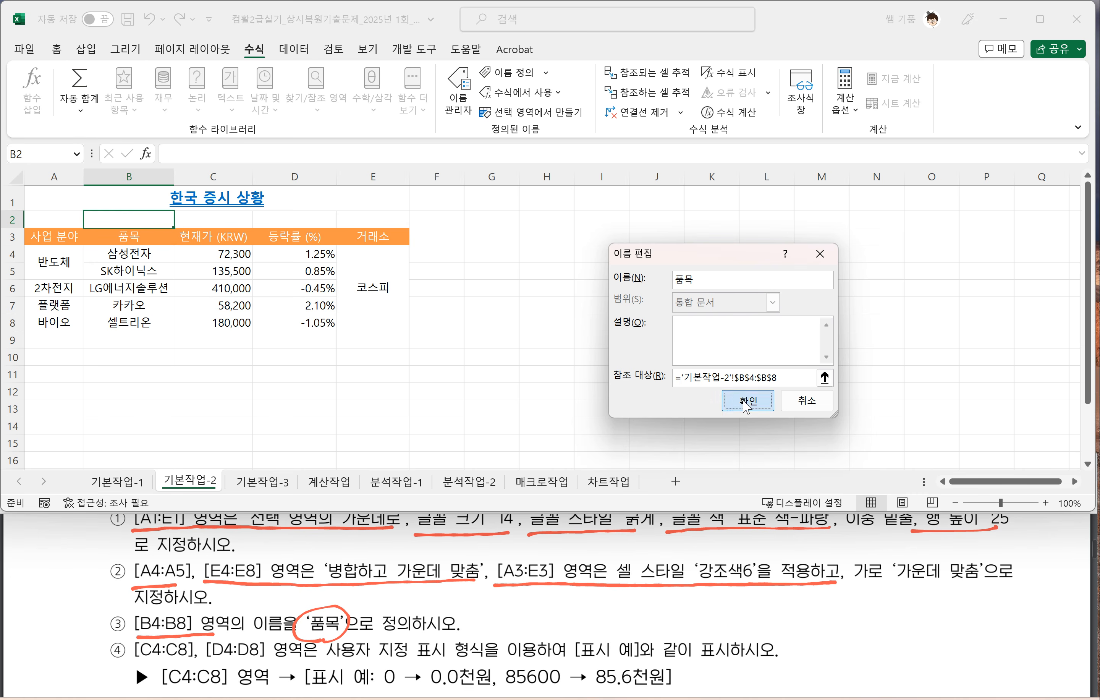
left_click(901, 476)
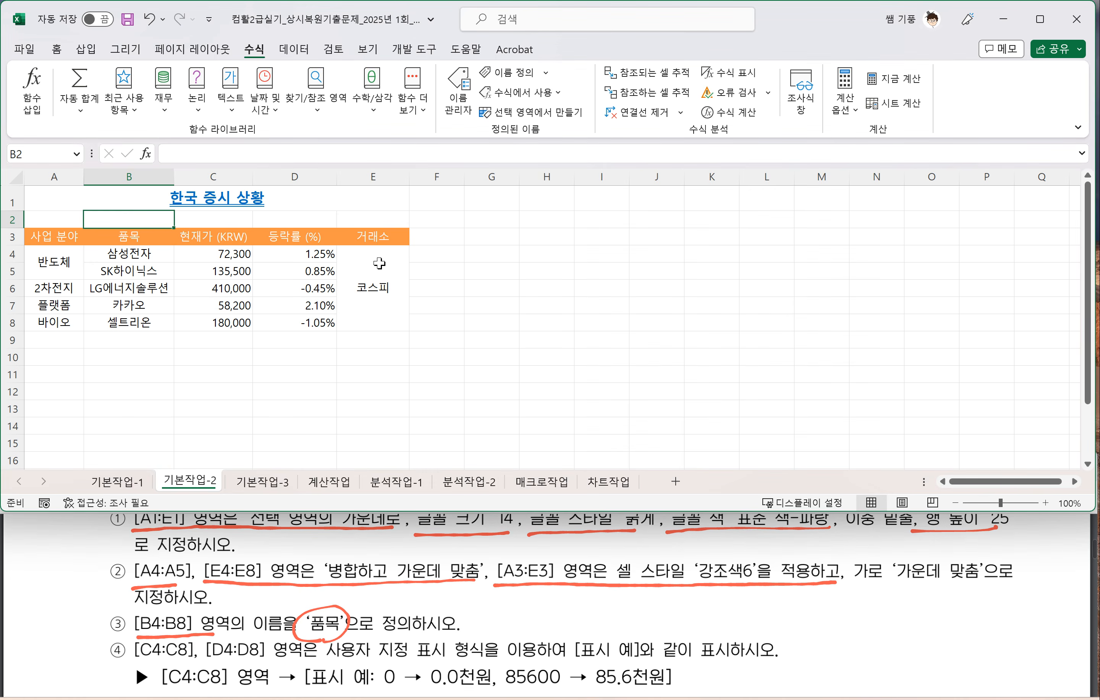
Step: Select the named range 품목 from the defined names to check which cells it covers
left_click(77, 156)
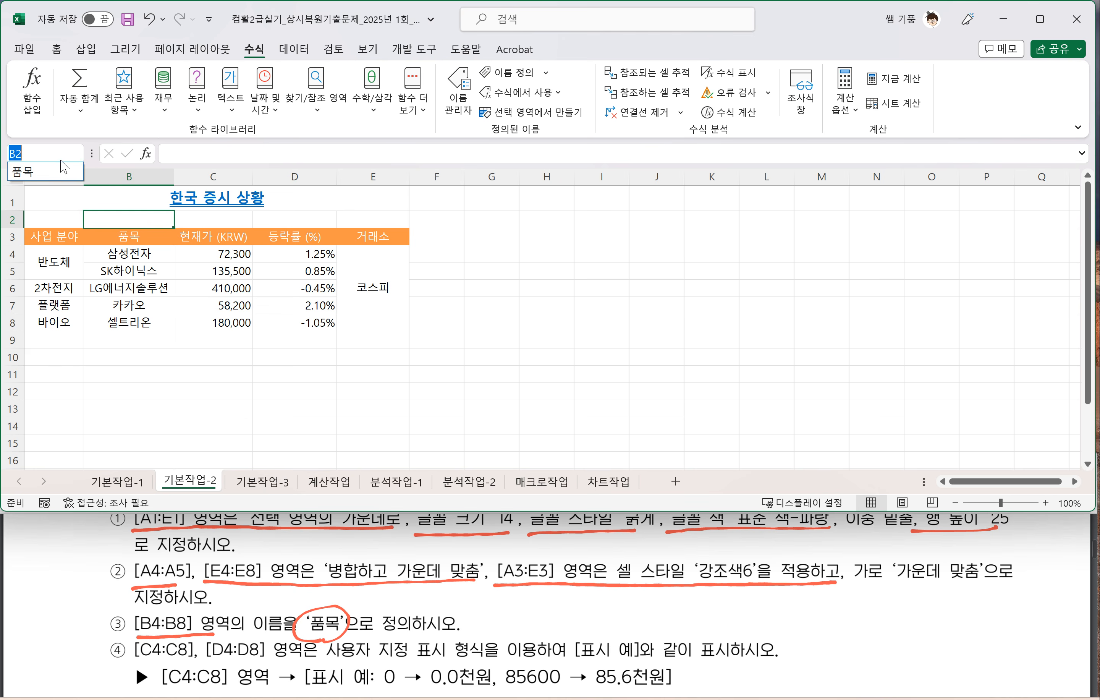
left_click(33, 178)
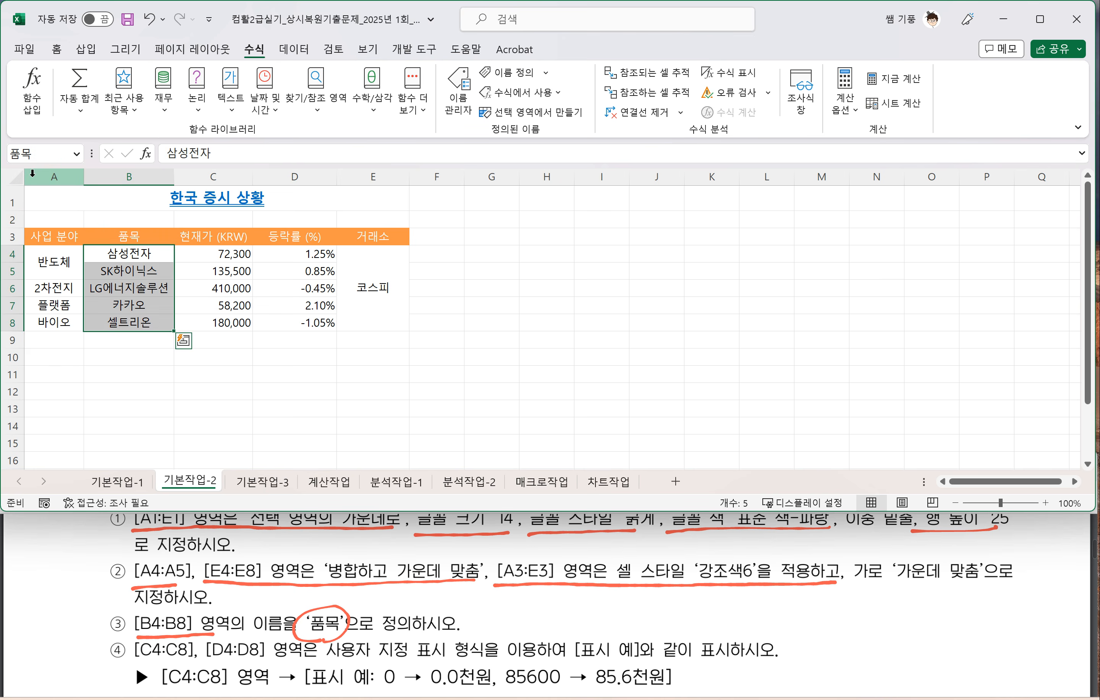
left_click(245, 296)
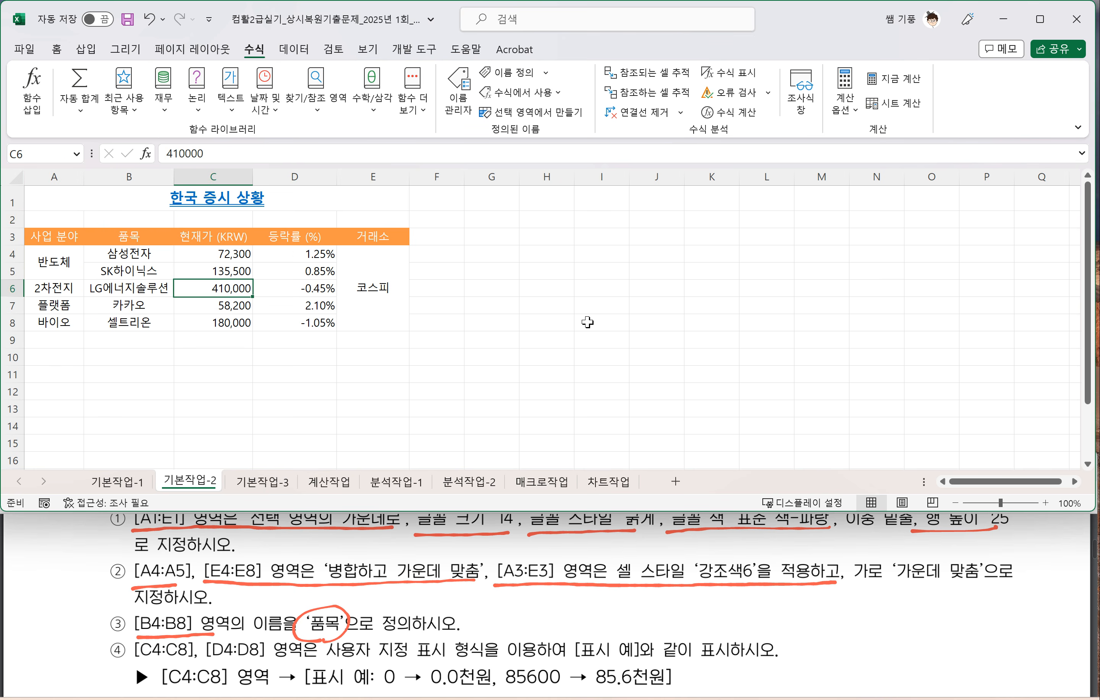
Step: Underline the custom number format wording '사용자 지정 표시 형식' in instruction 4 of the PDF
scroll(173, 630, "down", 2)
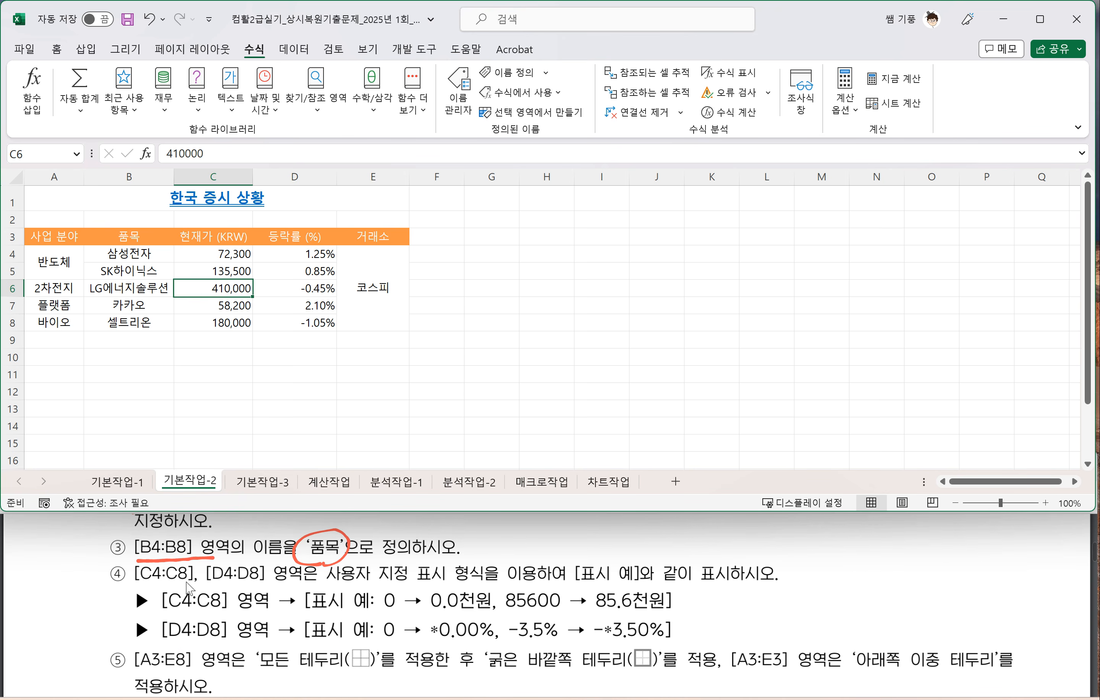
left_click(327, 586)
left_click_drag(326, 586, 507, 585)
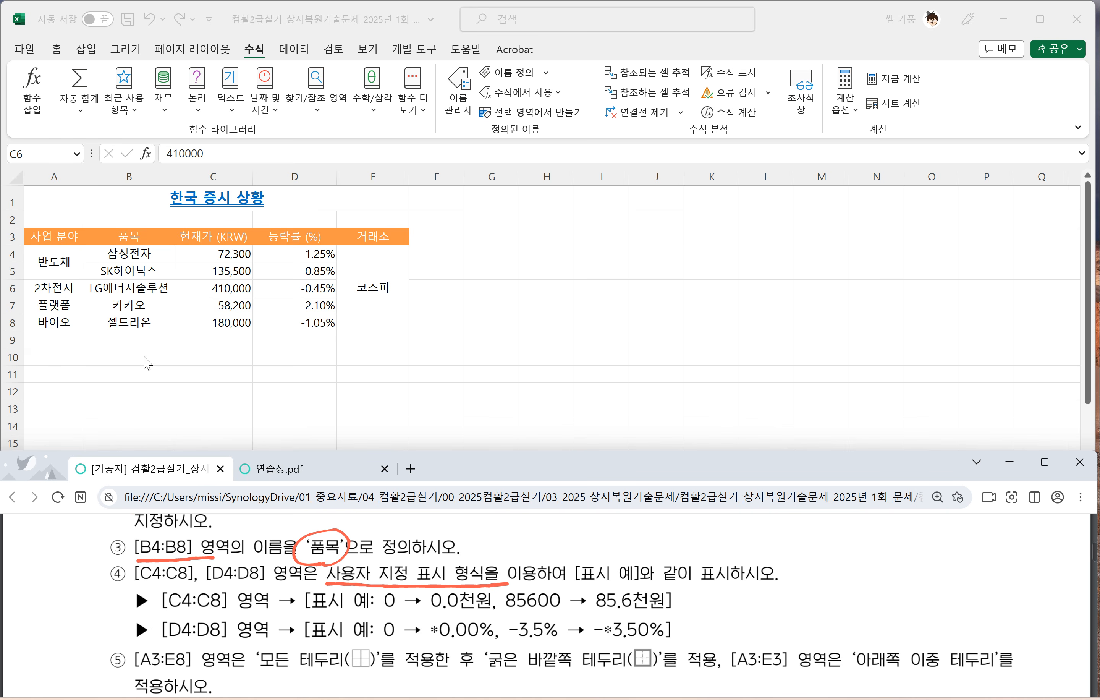
Step: Apply the custom number format 0.0,"천원" to the current prices in C4:C8
left_click(123, 261)
left_click_drag(232, 258, 229, 318)
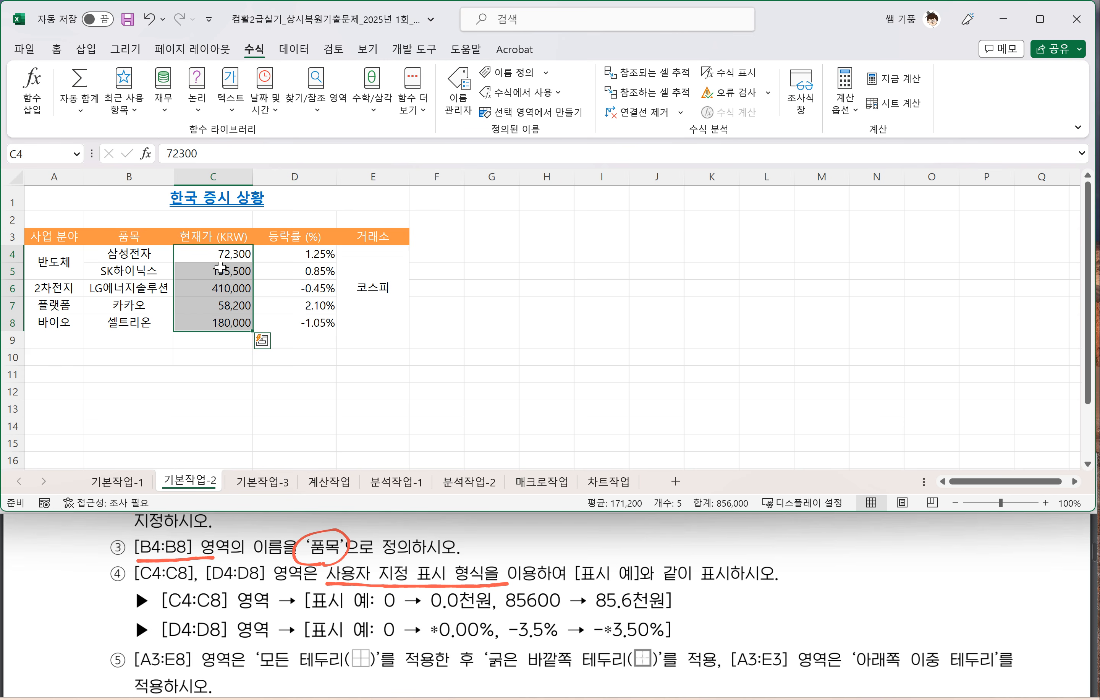
key("ctrl+1")
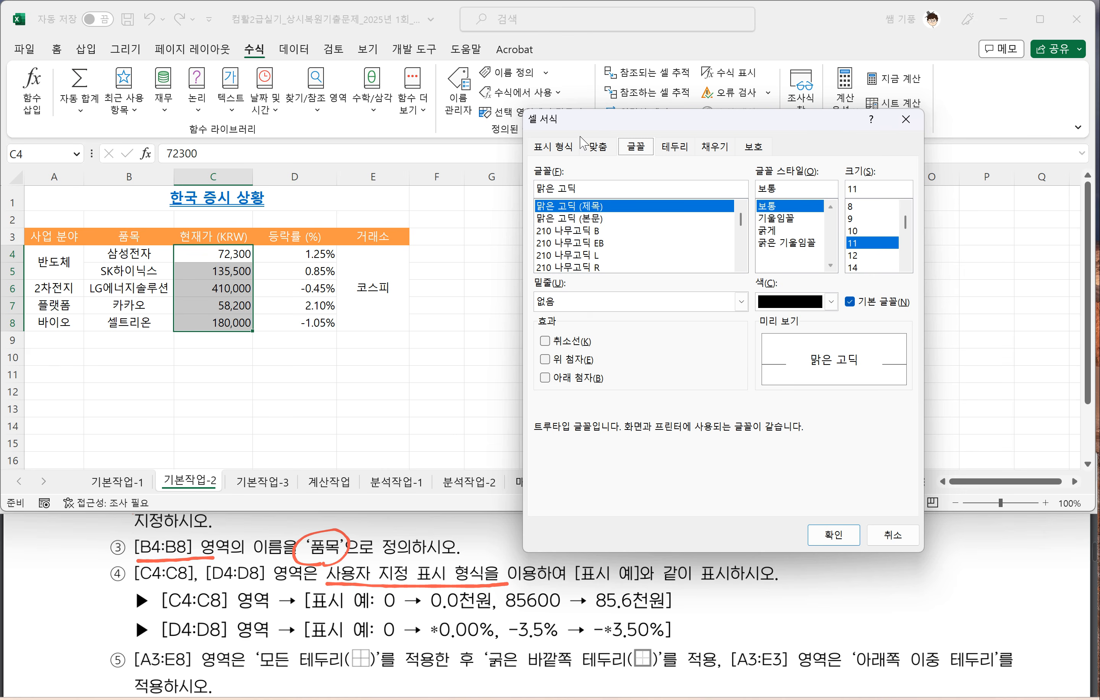
left_click(905, 121)
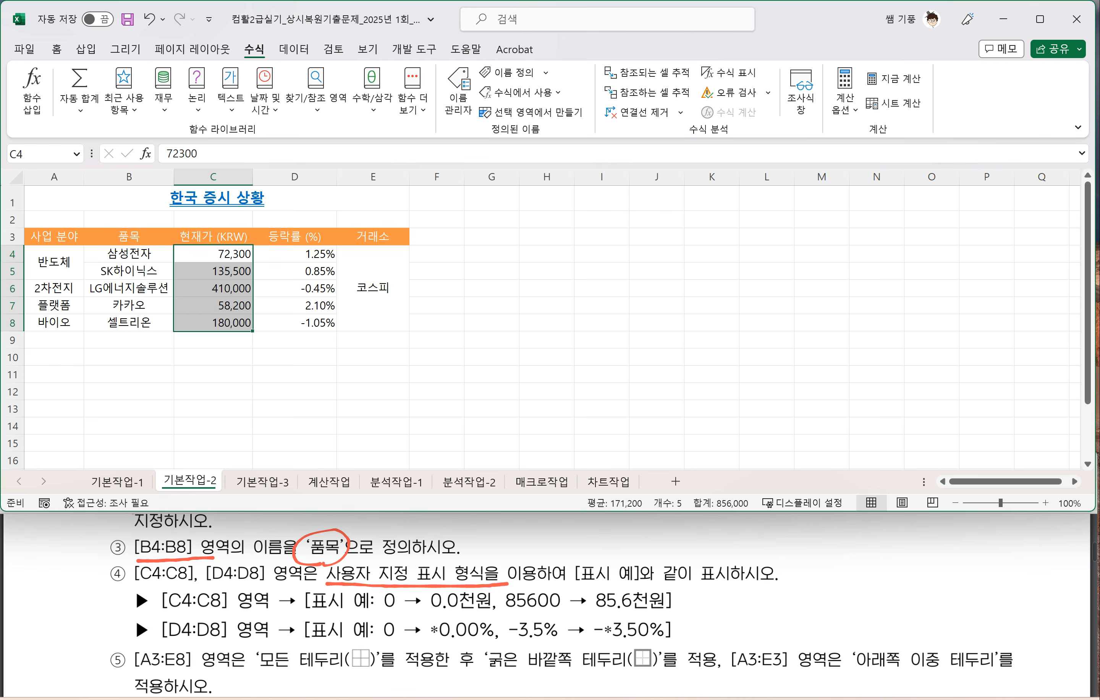
key("ctrl+1")
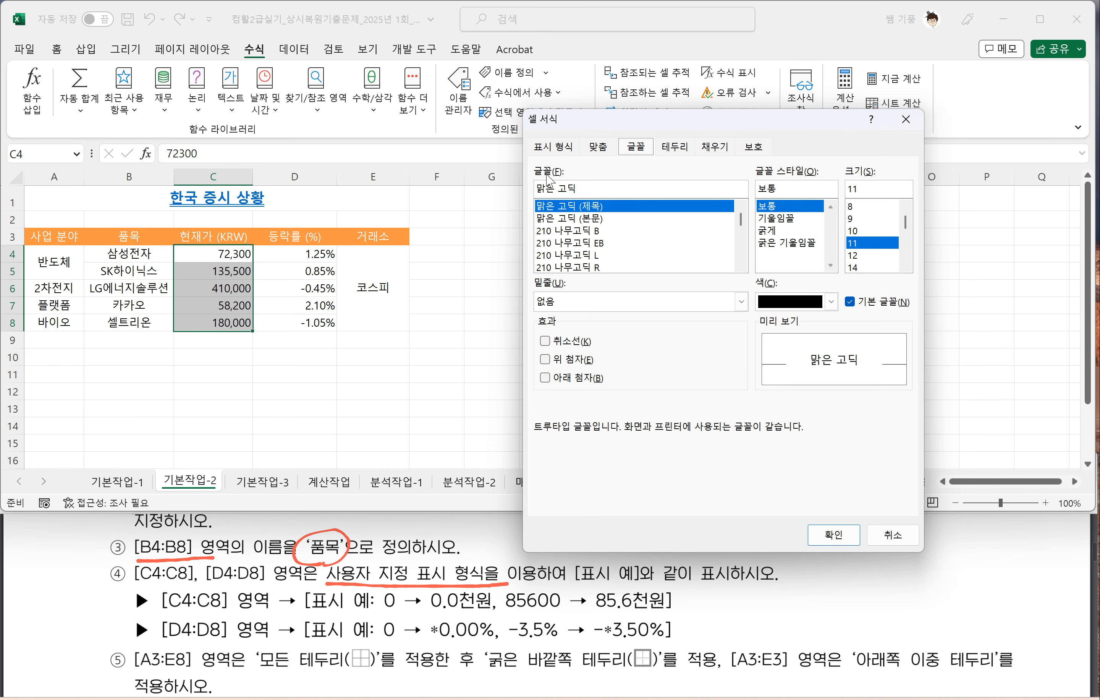
left_click(553, 147)
left_click(572, 322)
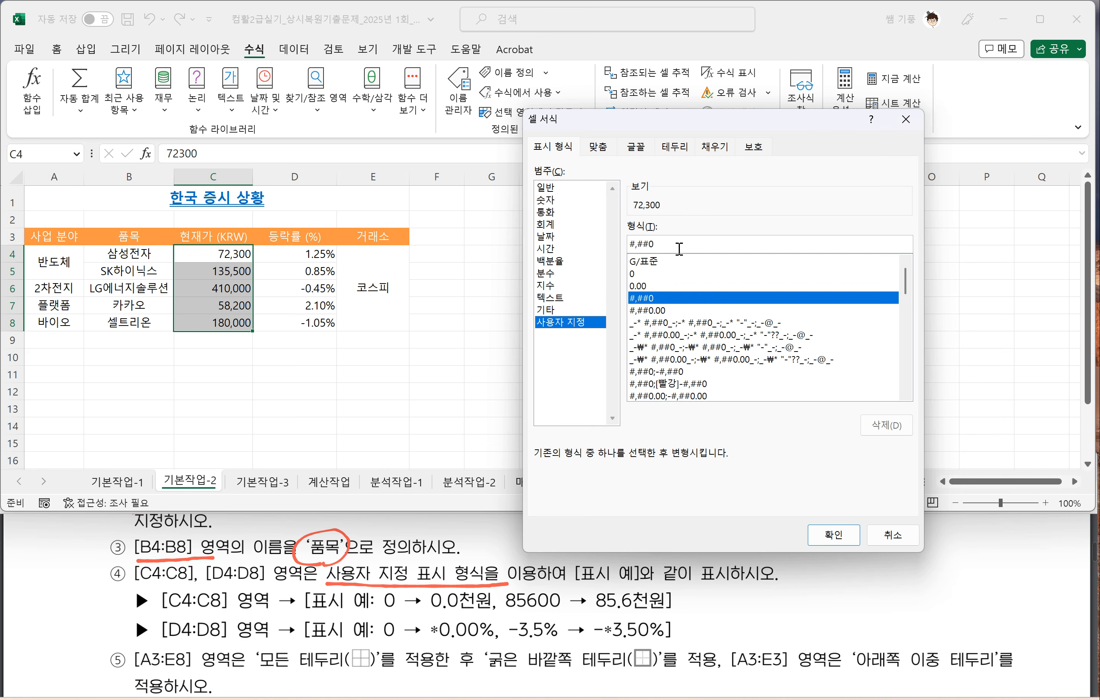
left_click_drag(677, 248, 600, 249)
type("0.")
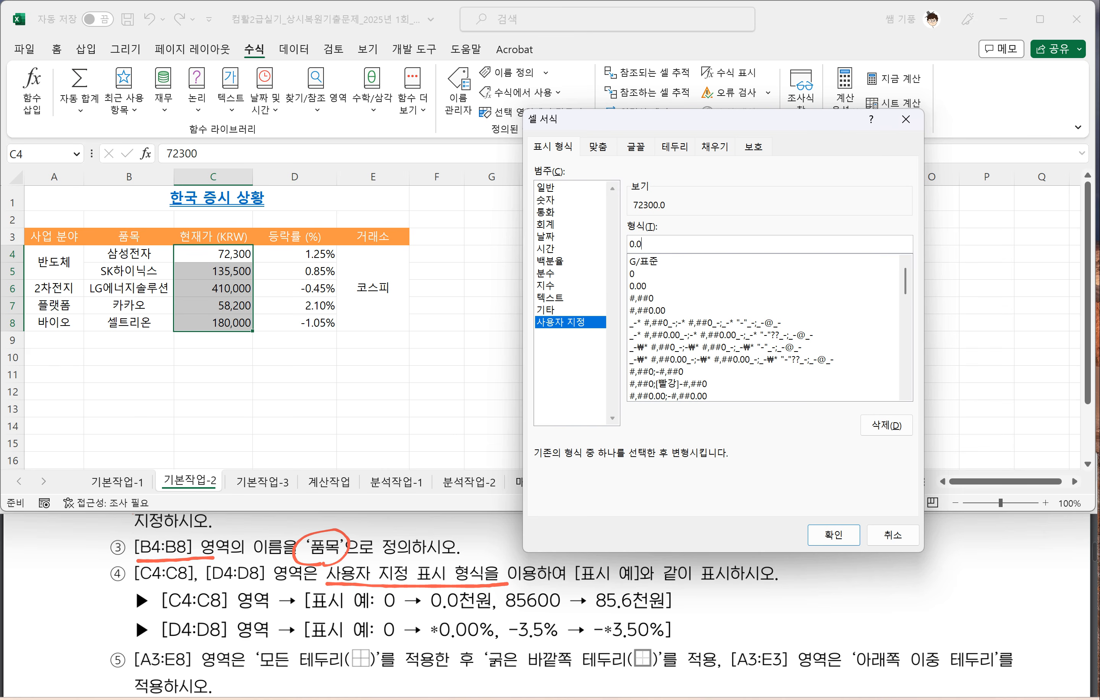
type(",")
type("천우")
type("\"천원")
left_click(831, 539)
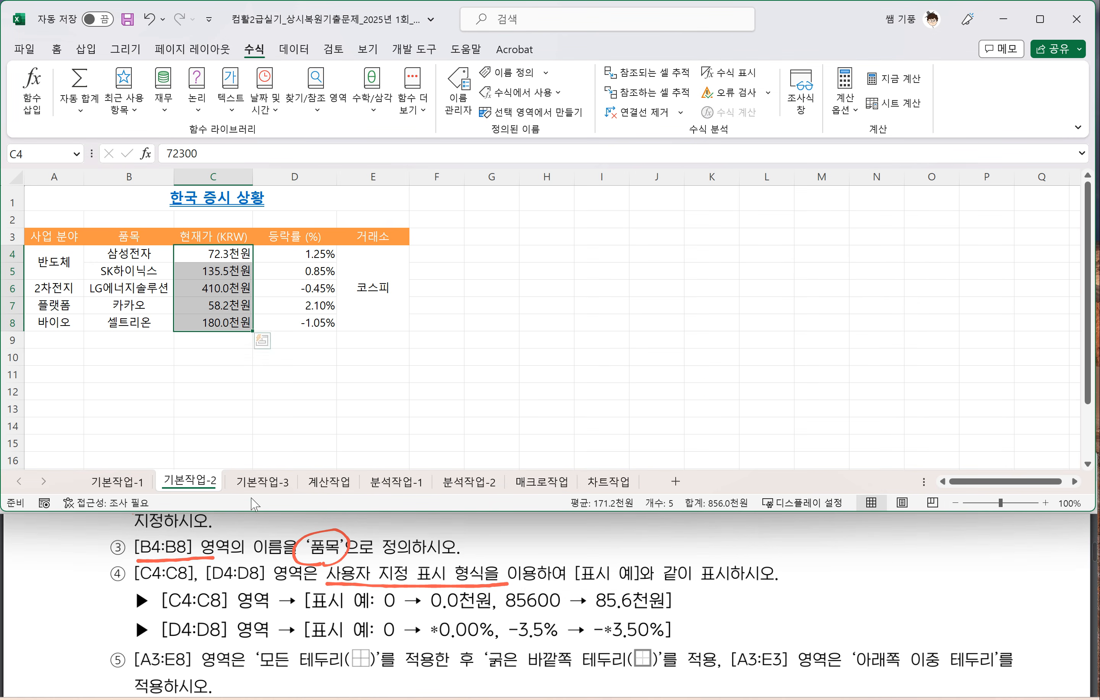
Step: Apply the custom number format "*"0.00% to the change rates in D4:D8
left_click_drag(300, 255, 302, 322)
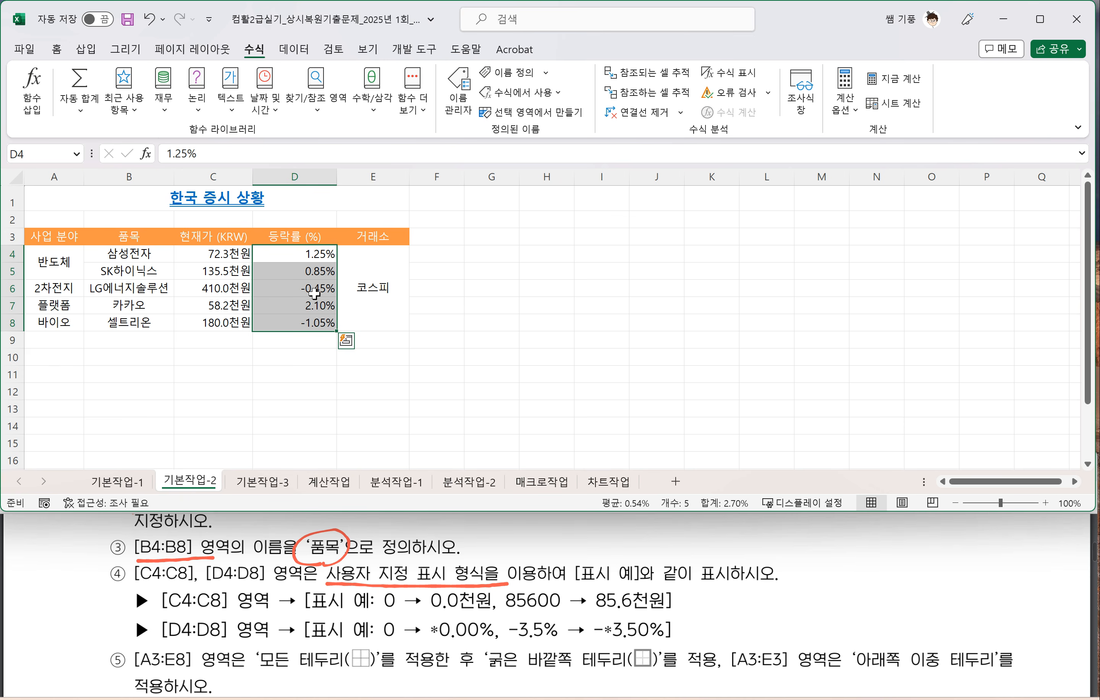
key("ctrl+1")
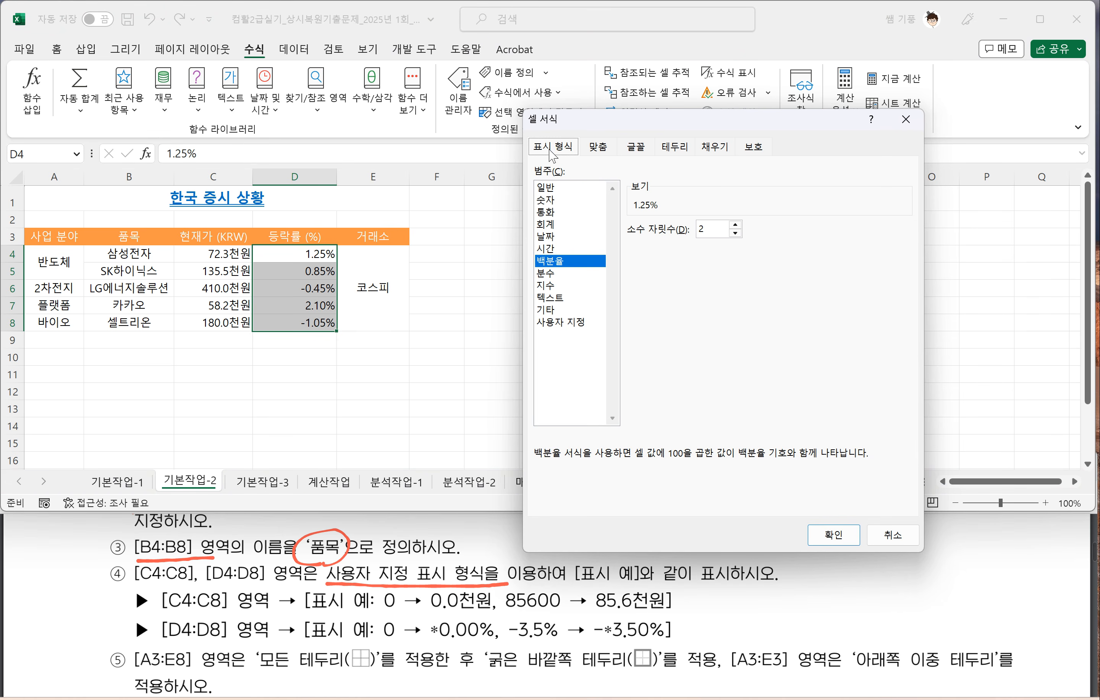
left_click(554, 326)
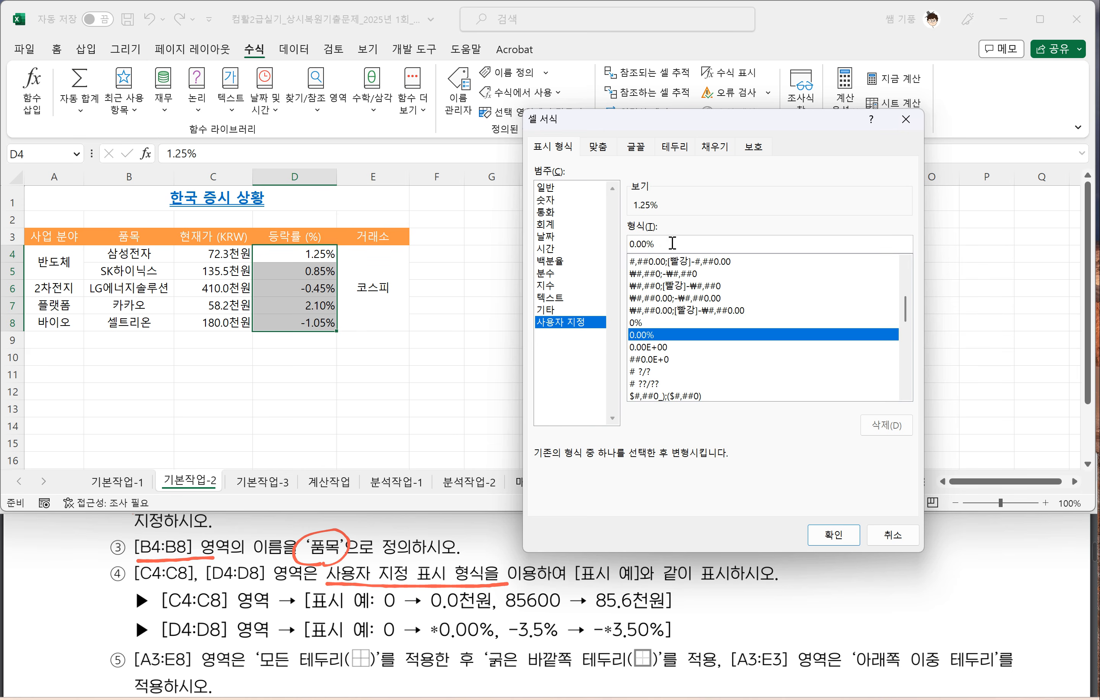
left_click_drag(672, 242, 585, 241)
left_click(630, 244)
type("\"")
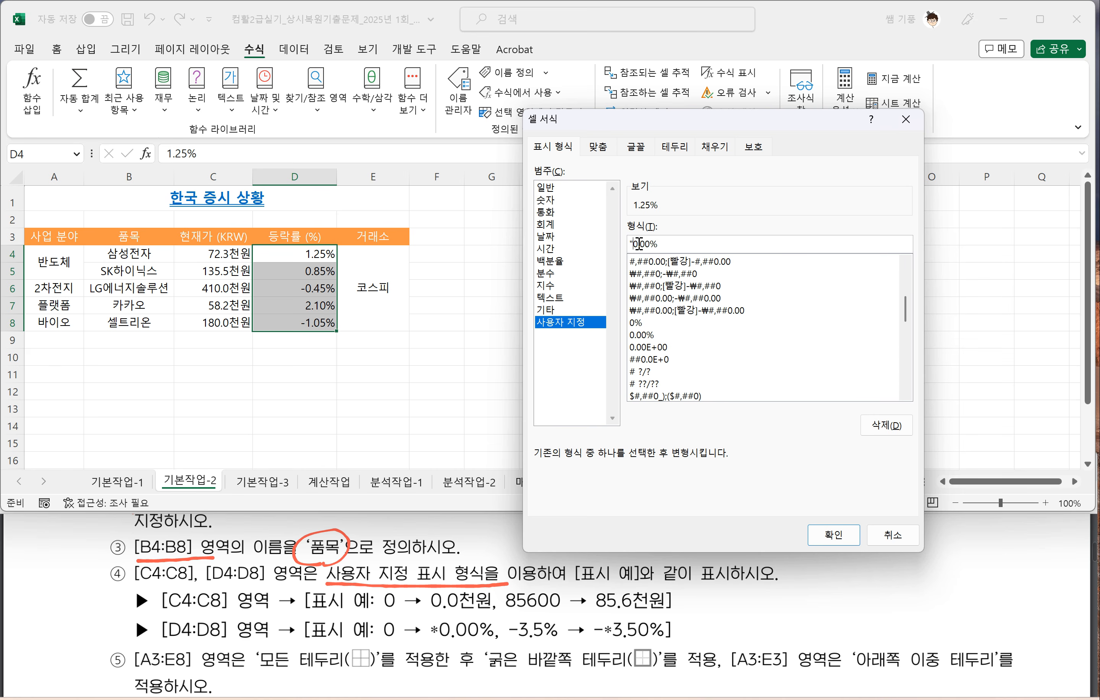
type("*\"")
left_click(838, 538)
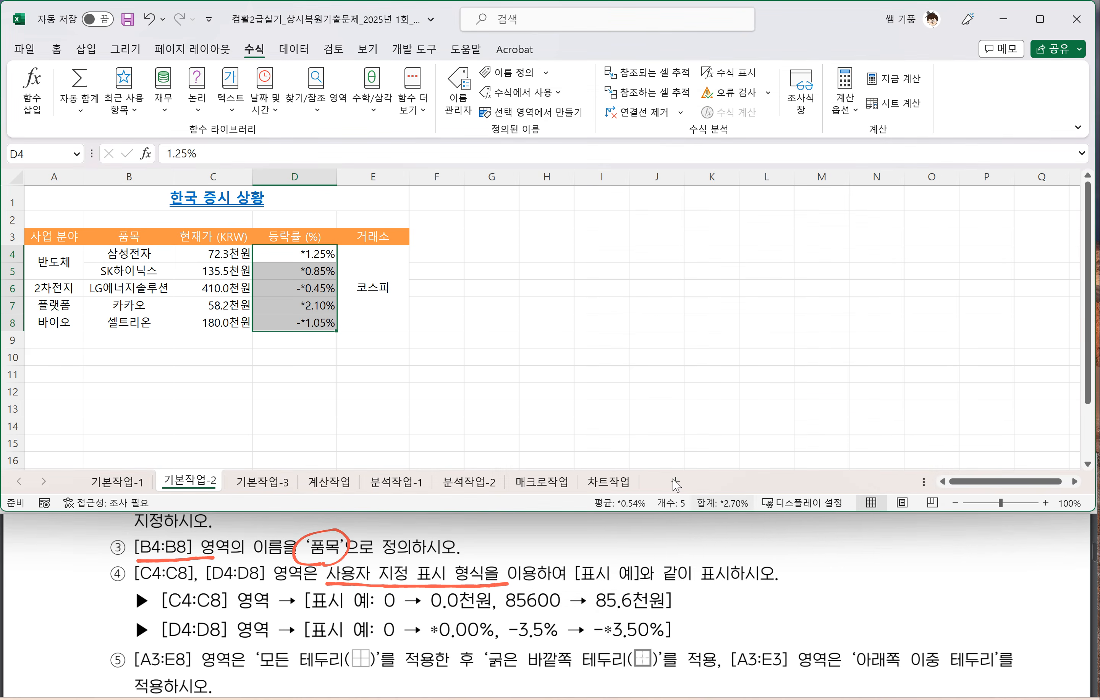
left_click(420, 363)
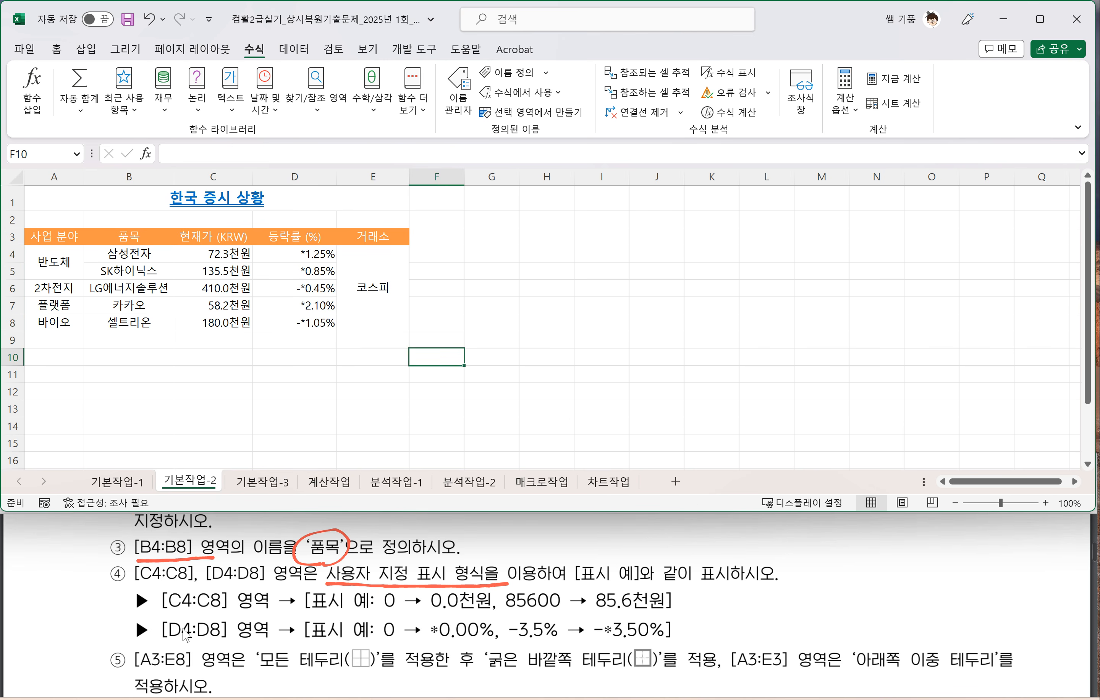
Step: Underline the border names '모든 테두리' and '굵은 바깥쪽 테두리' in instruction 5 of the PDF
scroll(186, 635, "down", 2)
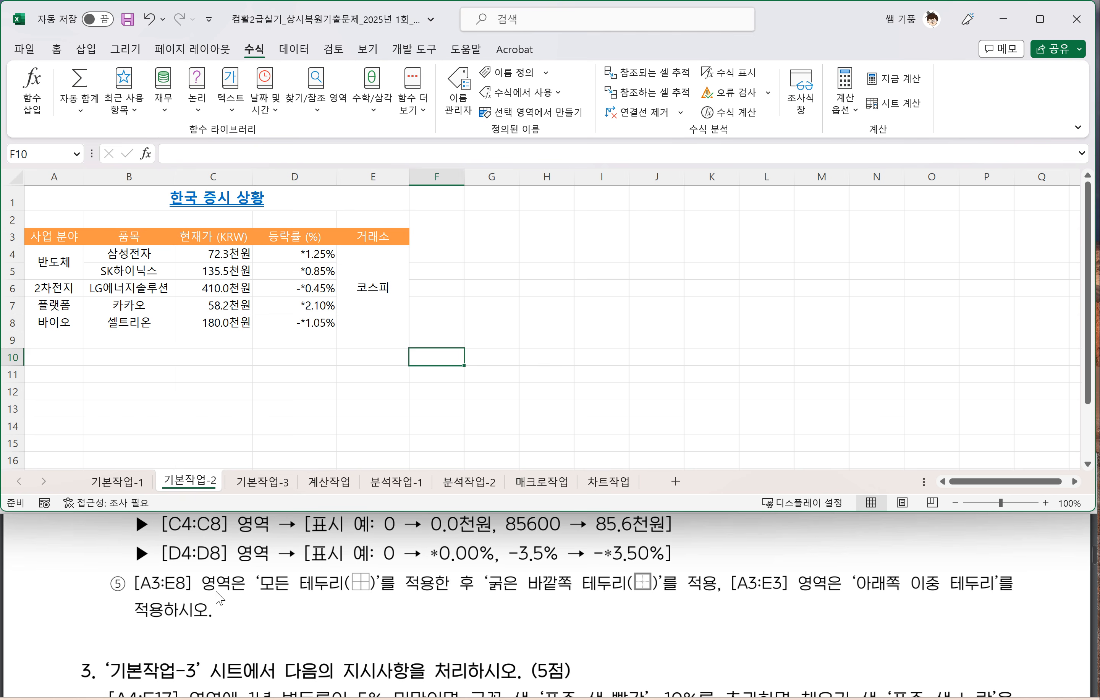
left_click(286, 597)
left_click_drag(266, 596, 373, 598)
left_click_drag(487, 597, 690, 591)
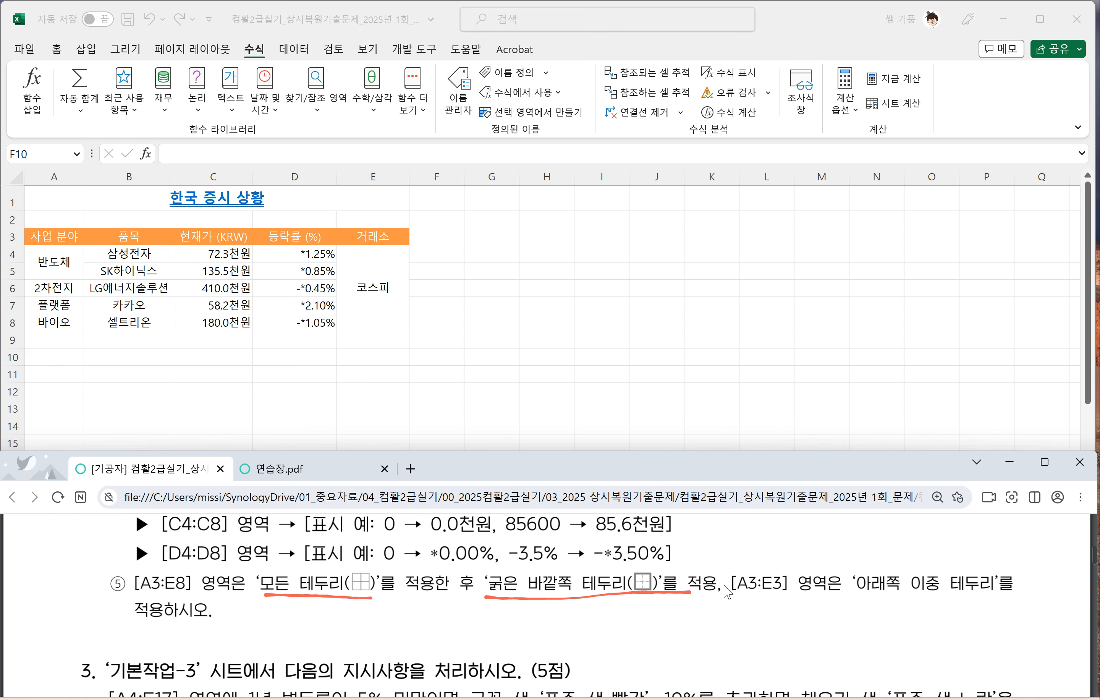
Step: Apply all borders (모든 테두리) and a thick outside border (굵은 바깥쪽 테두리) to the table A3:E8
left_click(64, 249)
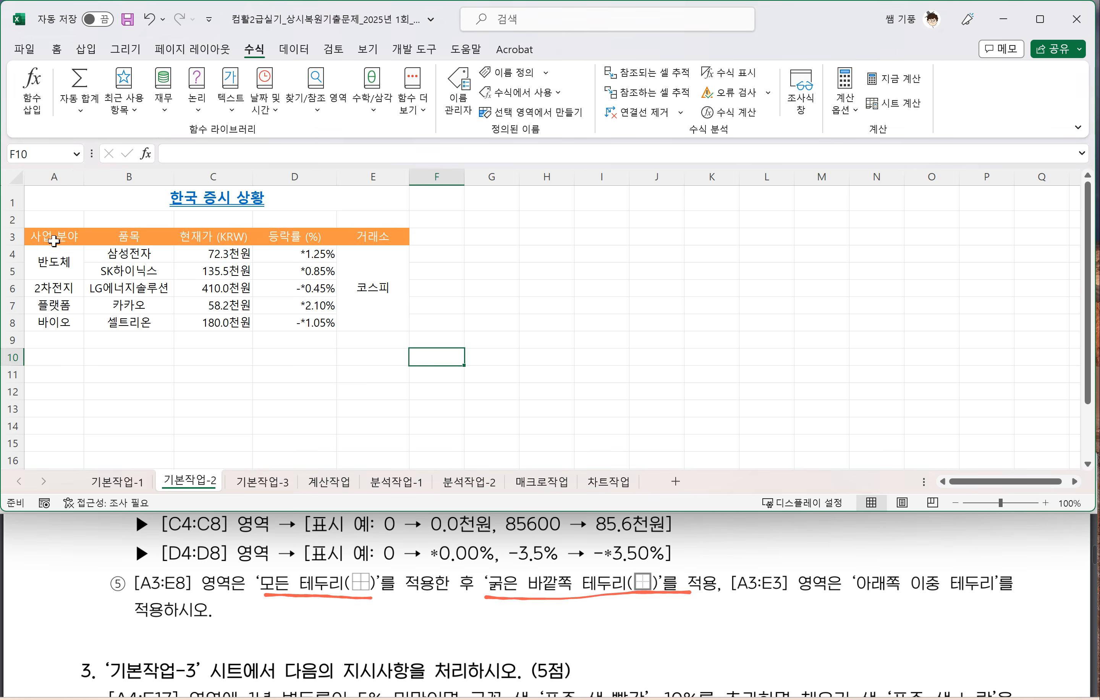
left_click_drag(51, 238, 379, 279)
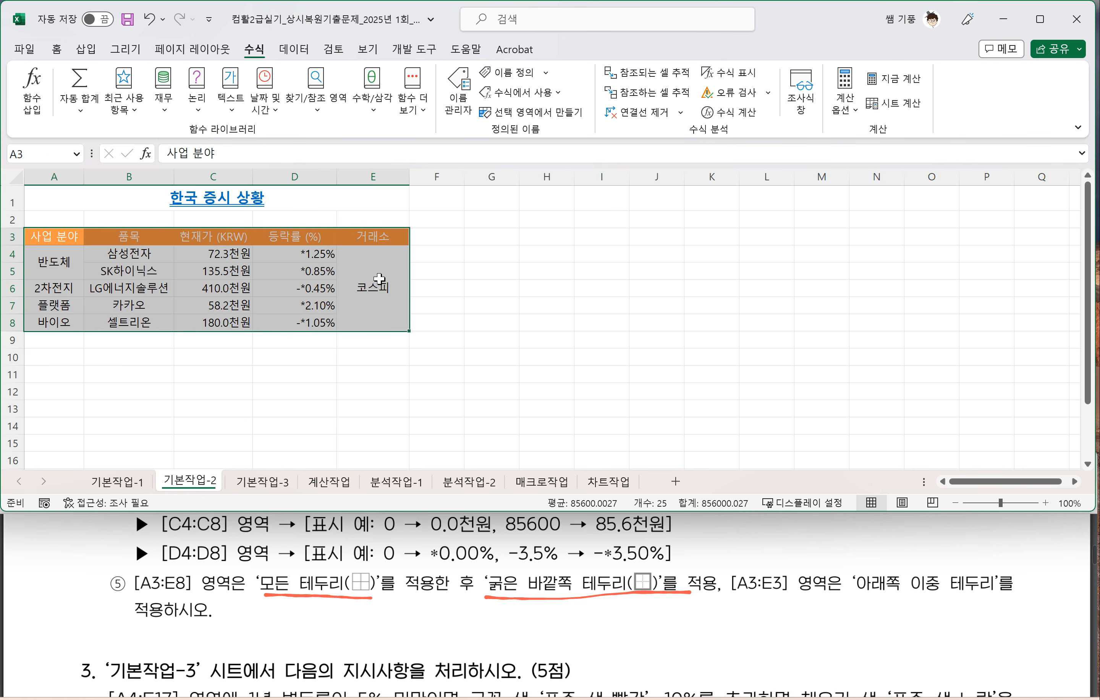
left_click(64, 51)
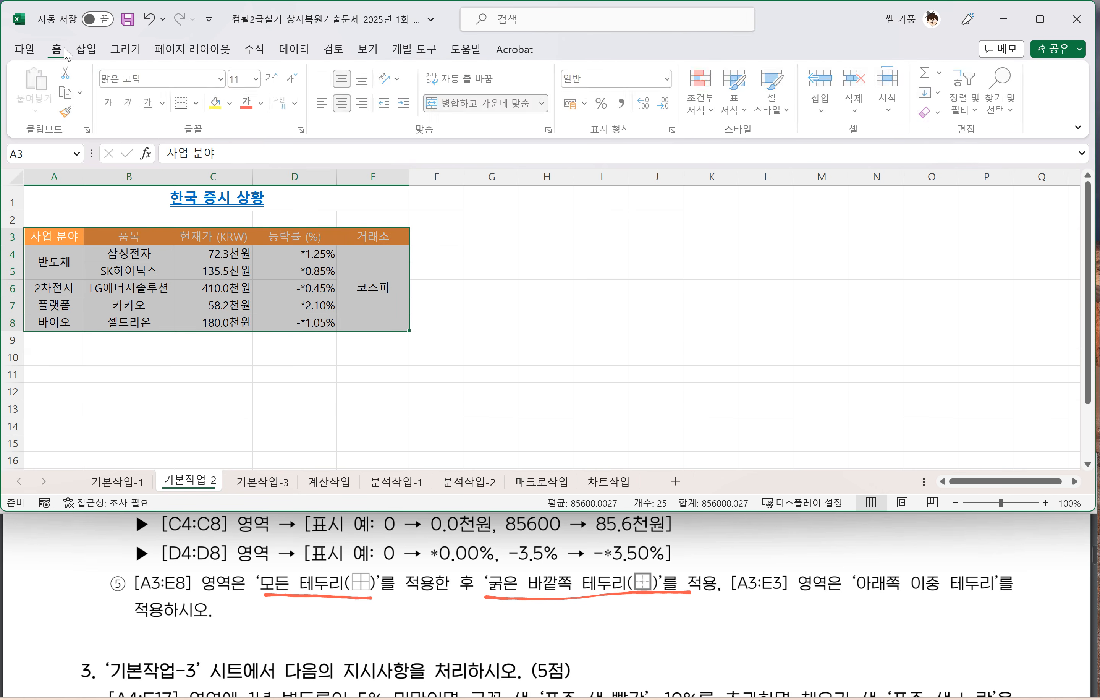
left_click(198, 103)
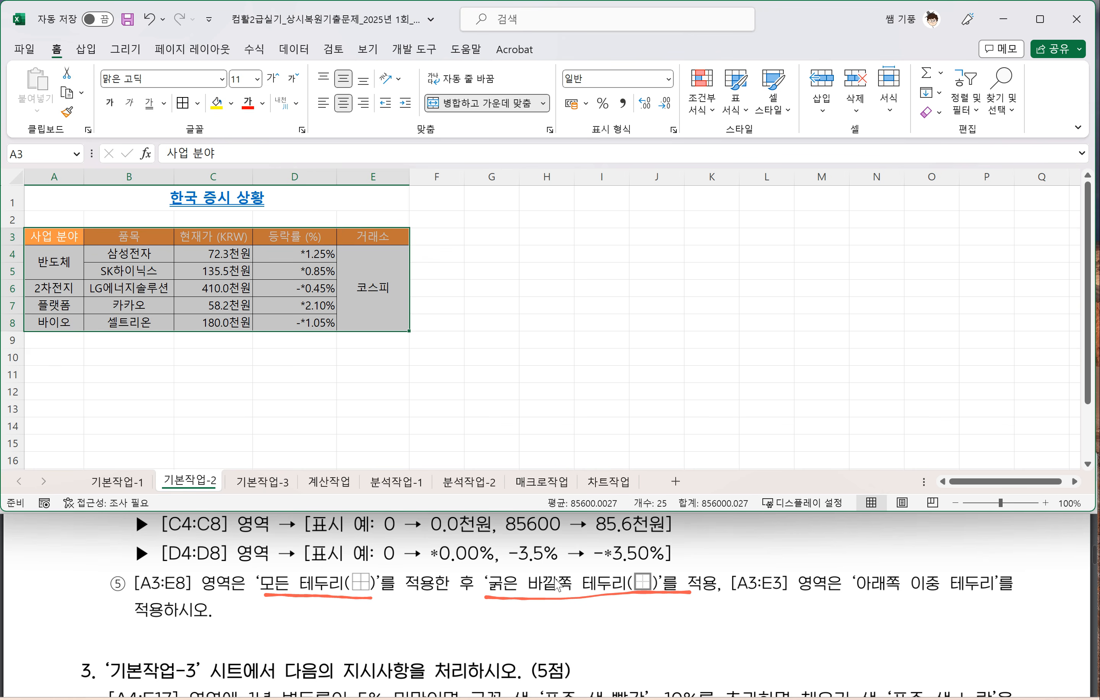
left_click(198, 103)
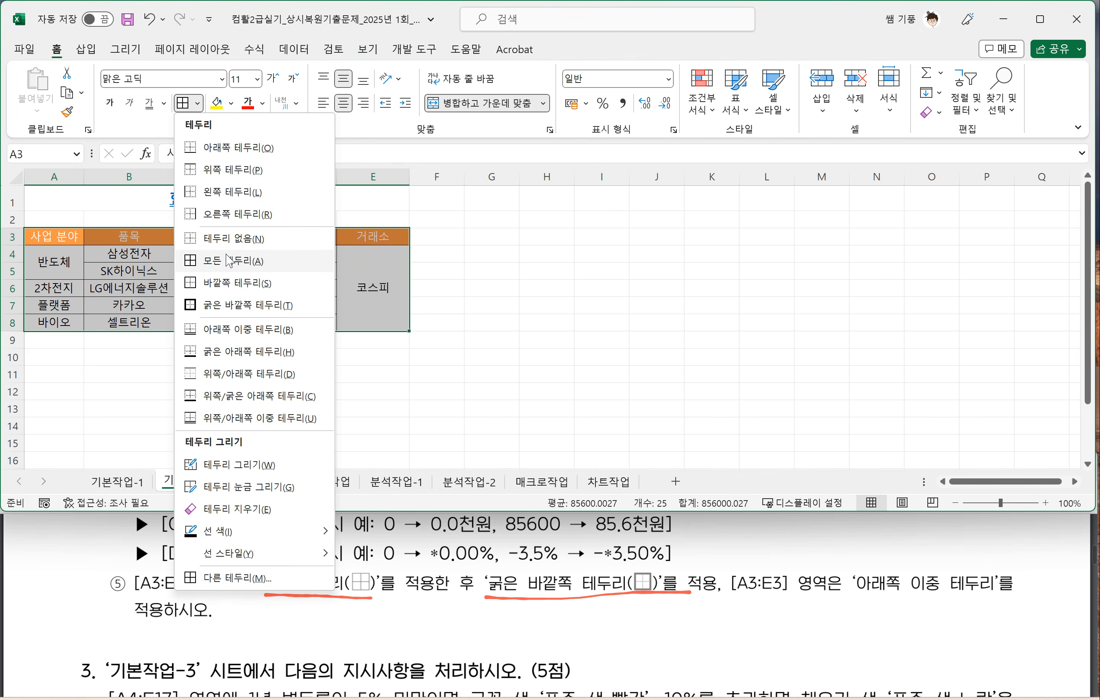
left_click(222, 308)
left_click(180, 368)
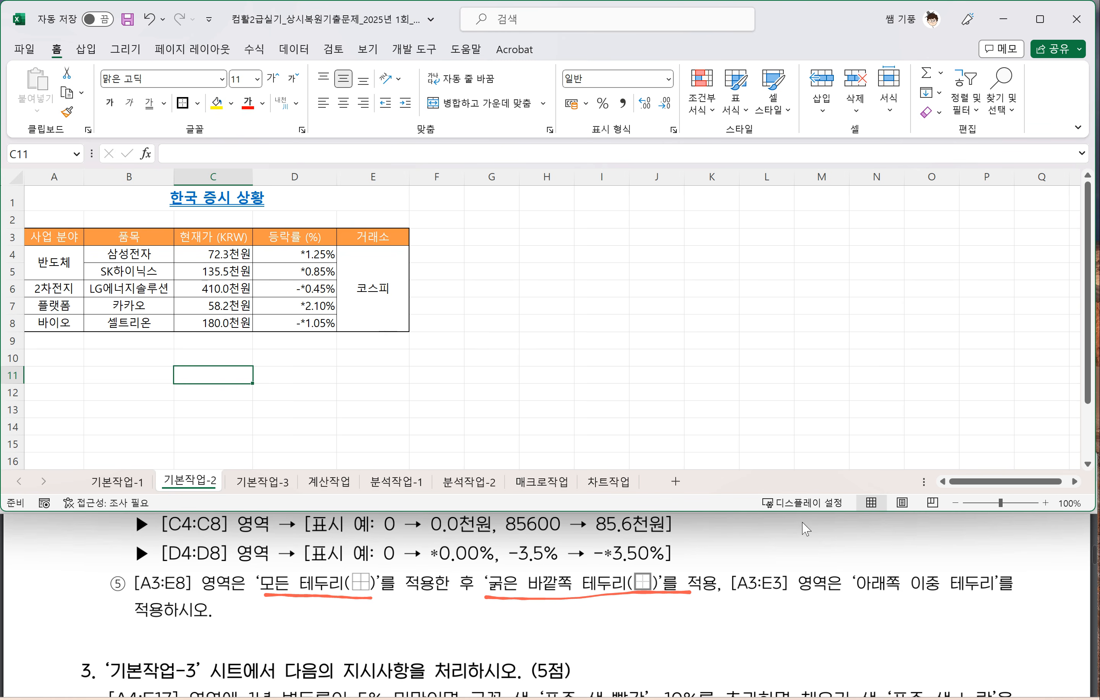
Step: Underline '[A3:E3] 영역' and '아래쪽 이중 테두리' in the PDF and apply that bottom double border to header cells A3:E3
left_click_drag(728, 596, 998, 591)
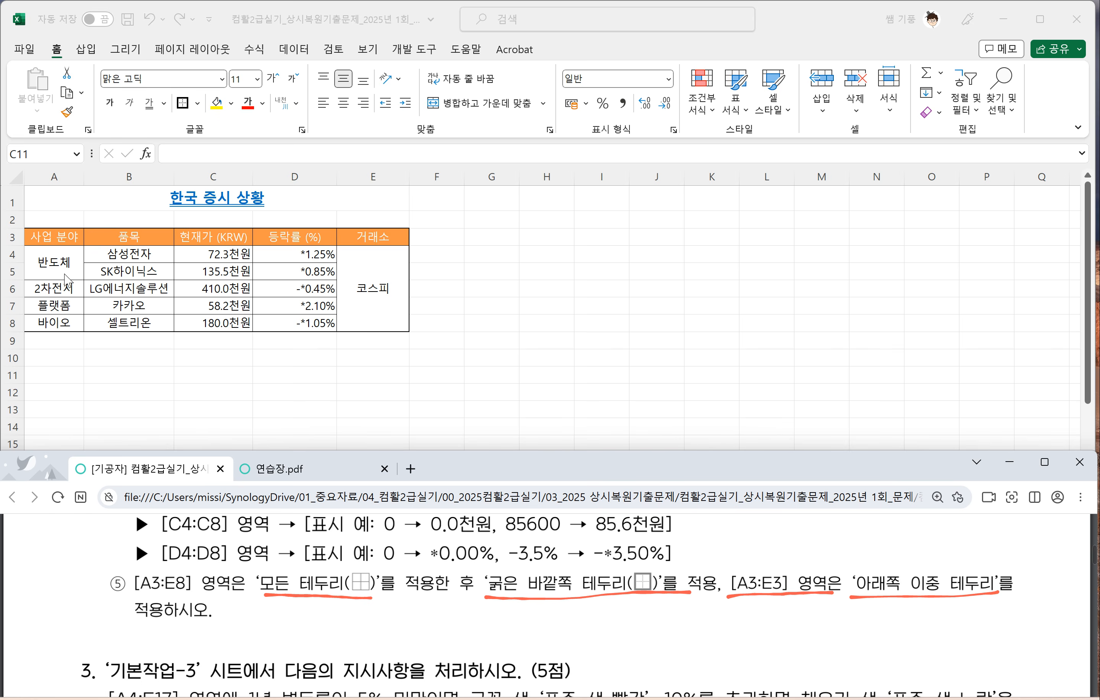
left_click(51, 240)
left_click_drag(51, 241, 365, 235)
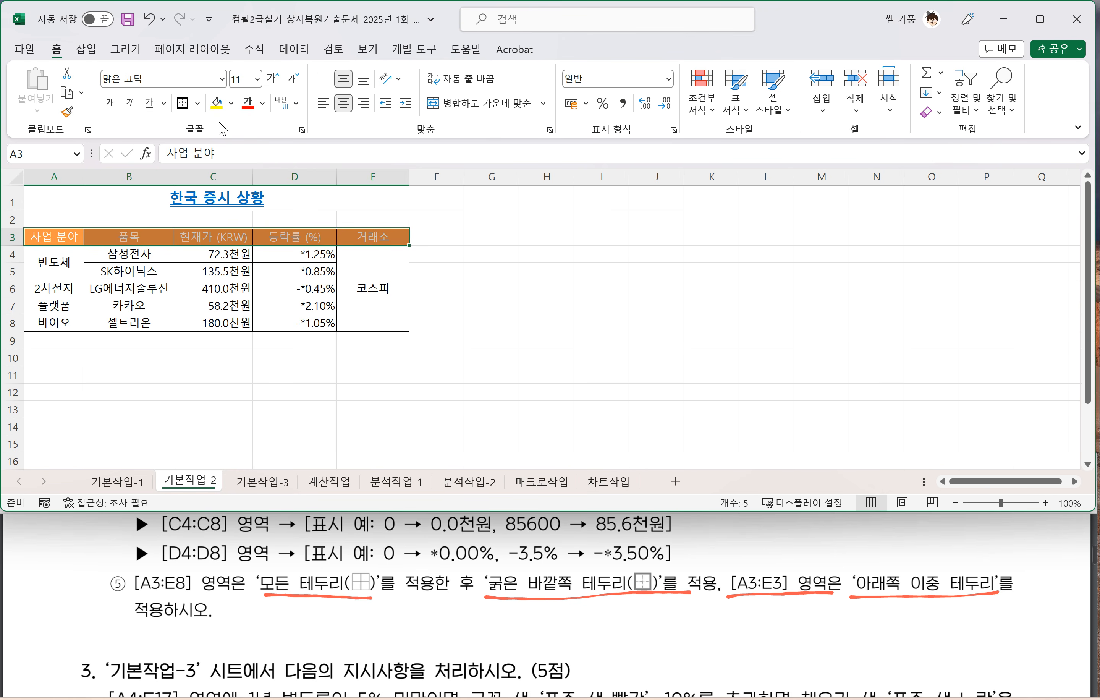
left_click(198, 103)
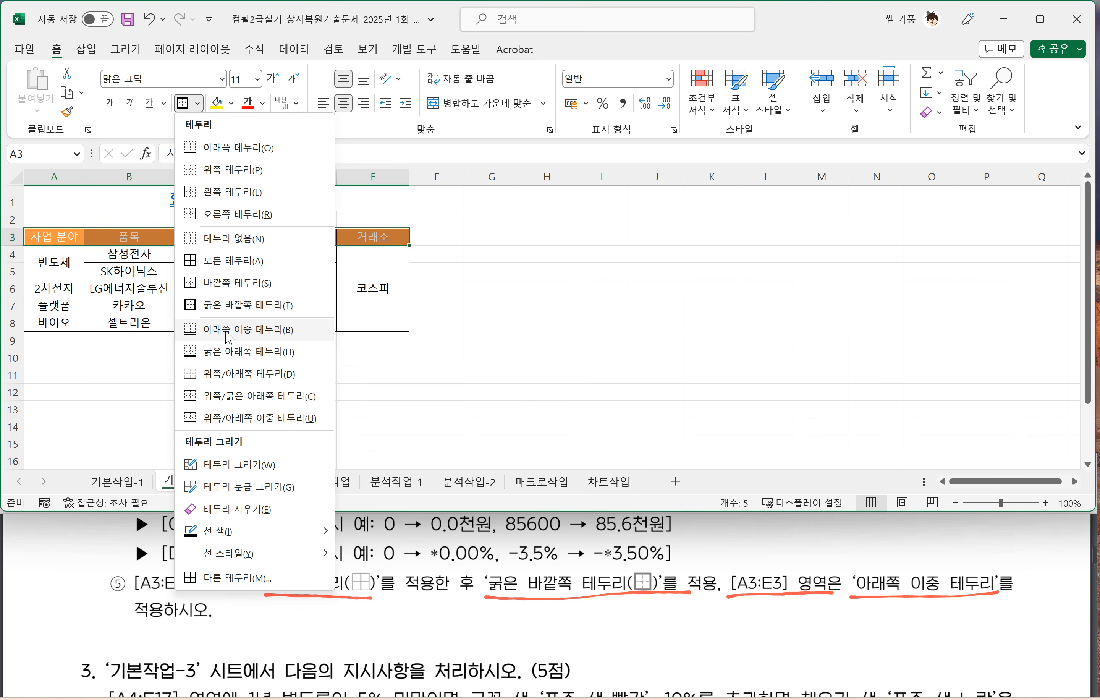
left_click(238, 337)
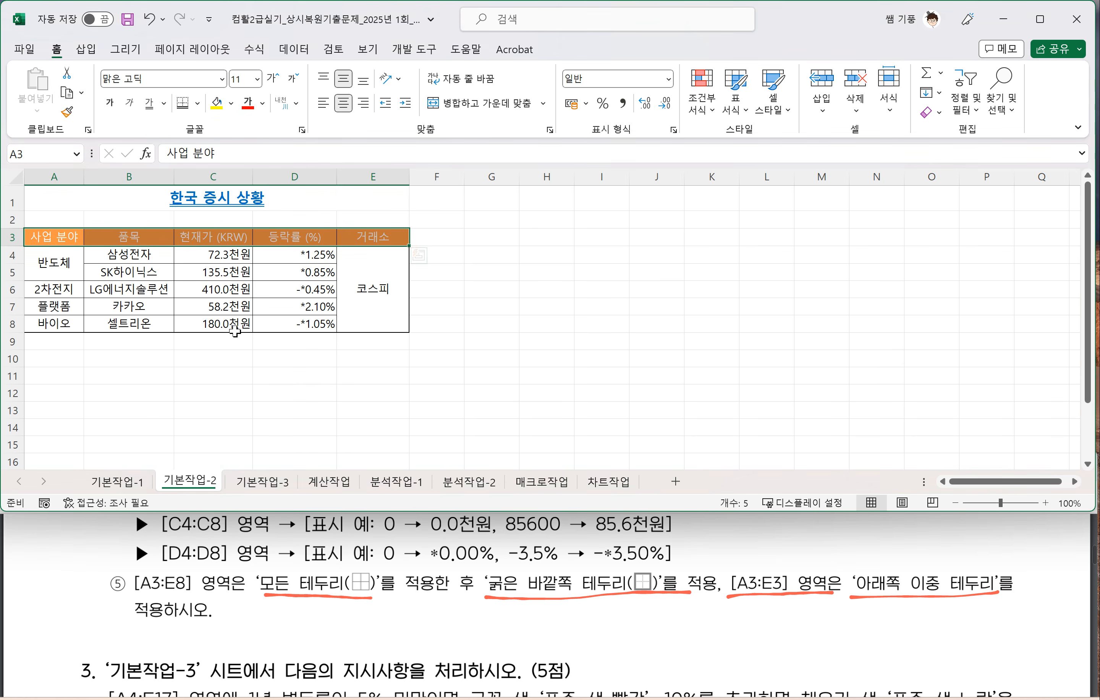
left_click(414, 272)
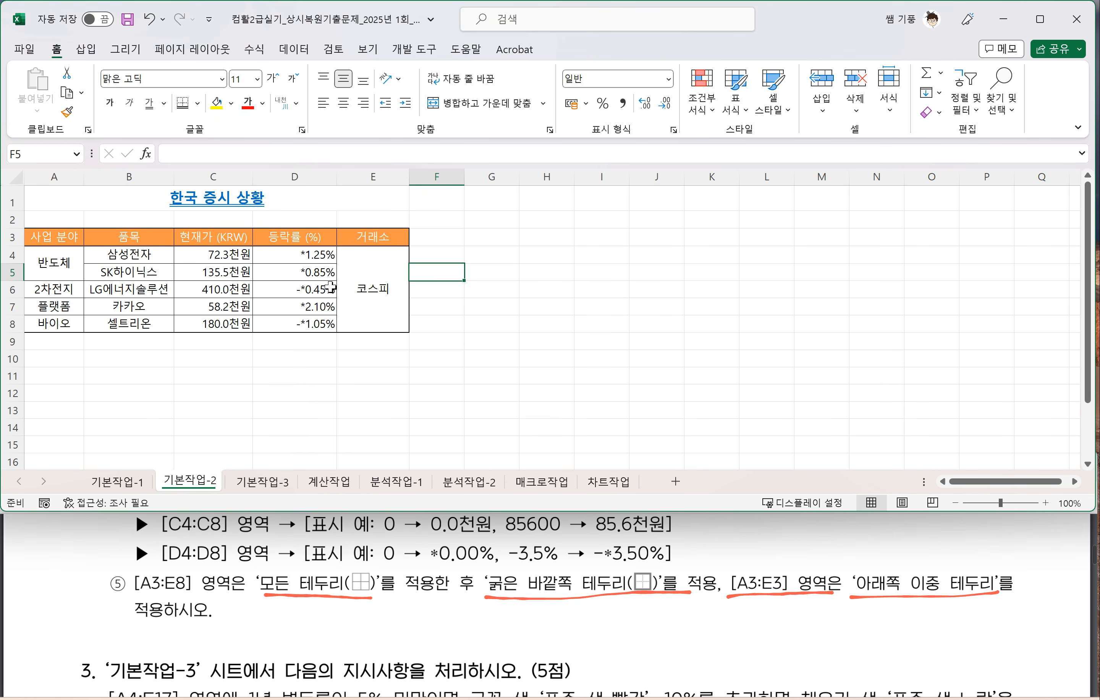
Step: Open the 기본작업-3 sheet and bring its task, number 3, into view in the PDF
left_click(262, 493)
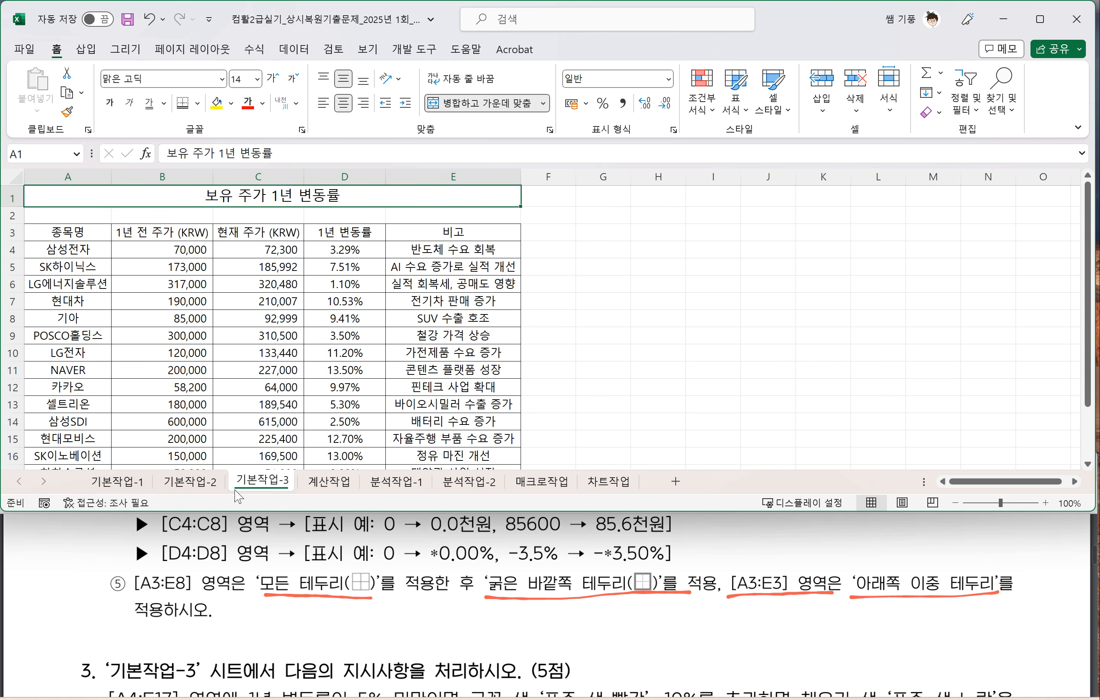
scroll(157, 640, "down", 2)
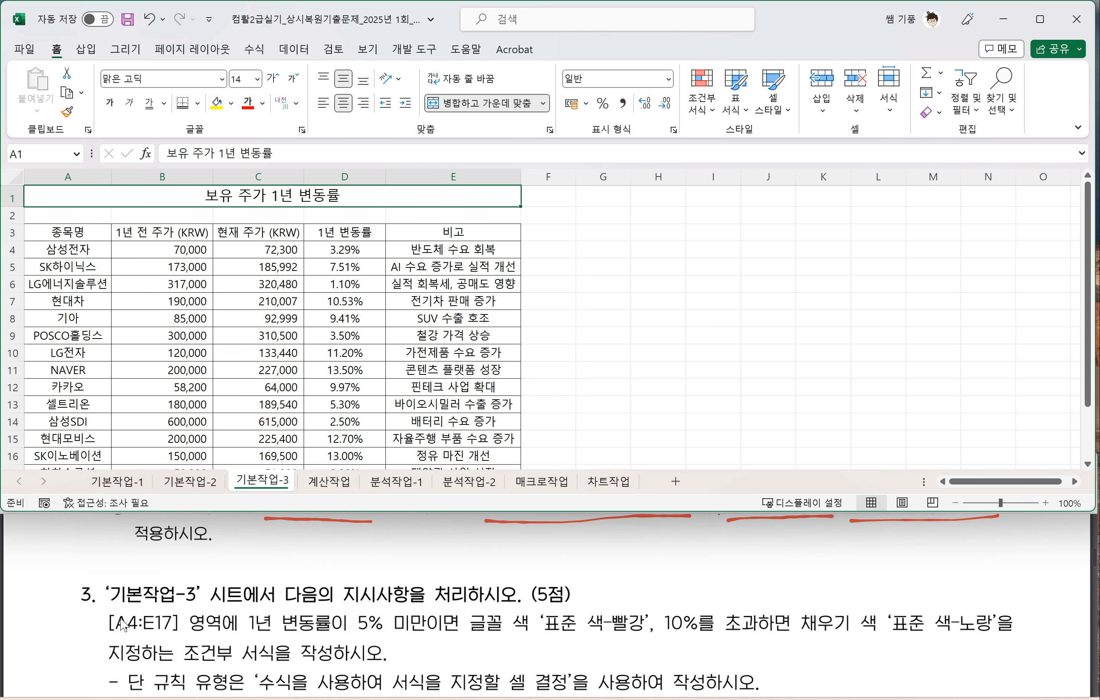
scroll(134, 601, "down", 2)
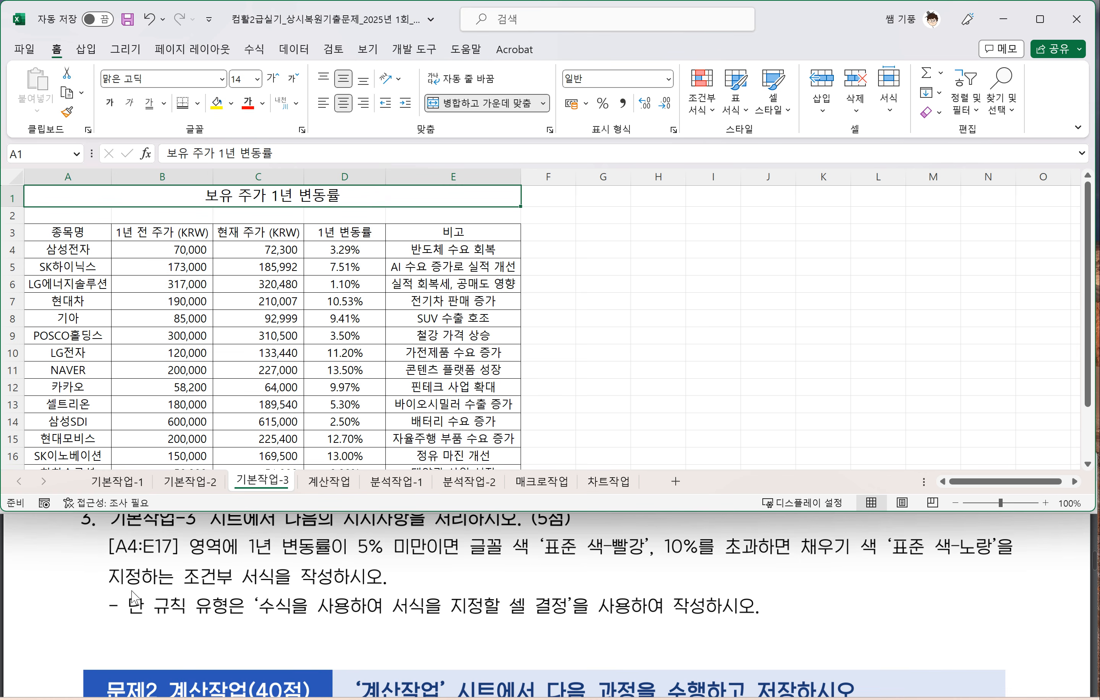
scroll(134, 594, "up", 2)
left_click(134, 594)
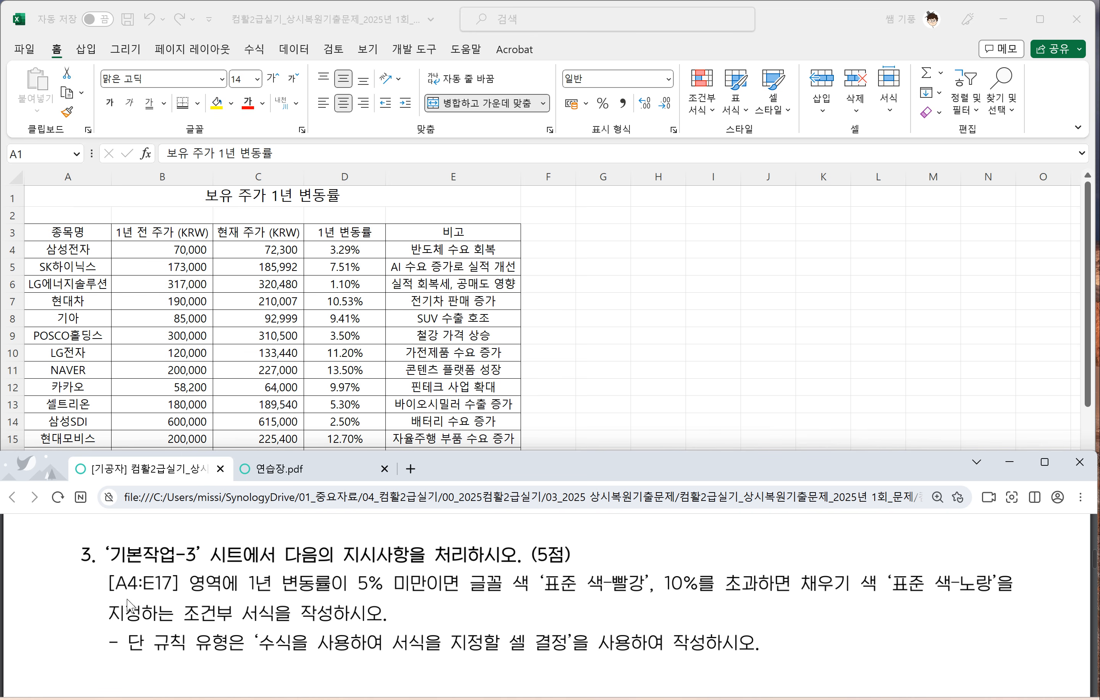
Step: Mark up task 3 in the PDF: box '[A4:E17] 영역' and the under-5% condition, and underline the colour rules, the 10% condition and '조건부 서식'
mouse_move(110, 599)
left_mouse_down()
mouse_move(229, 596)
mouse_move(215, 572)
mouse_move(109, 574)
mouse_move(109, 594)
left_mouse_up()
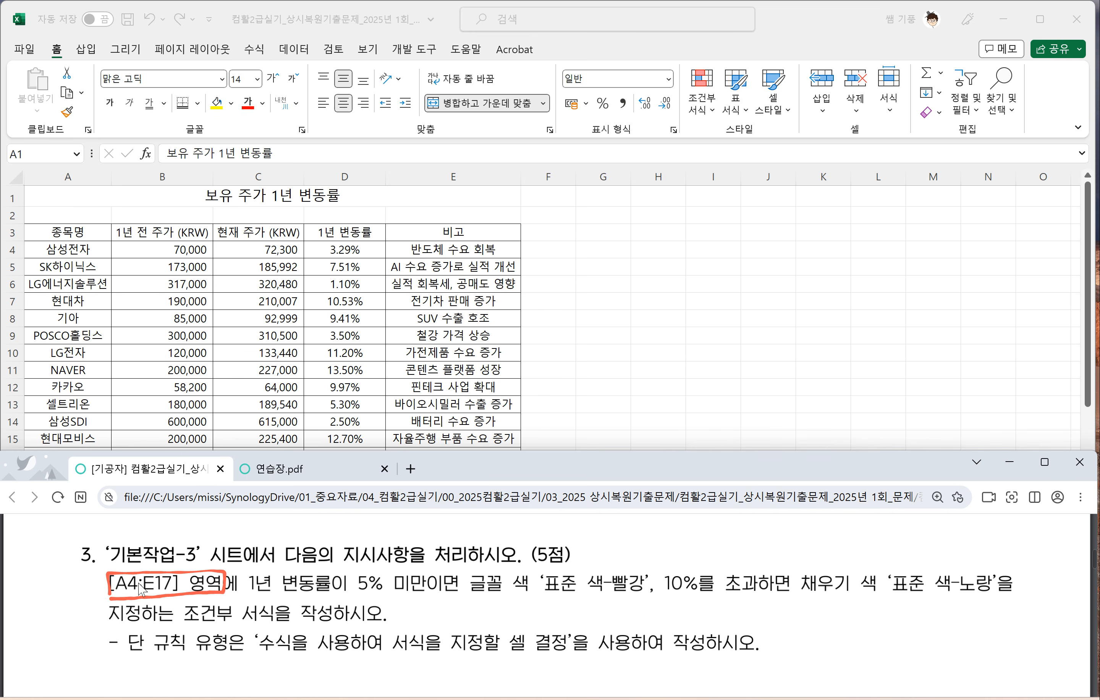
left_click_drag(247, 597, 999, 591)
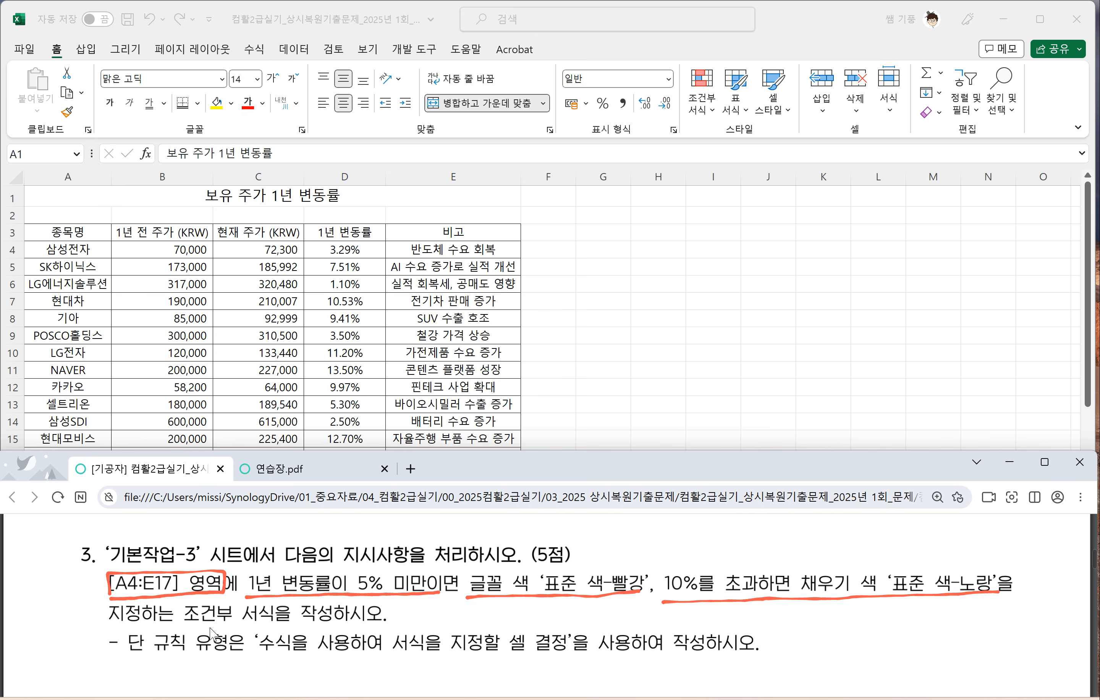
left_click_drag(183, 628, 272, 629)
mouse_move(253, 591)
left_mouse_down()
mouse_move(325, 574)
mouse_move(433, 573)
mouse_move(439, 596)
left_mouse_up()
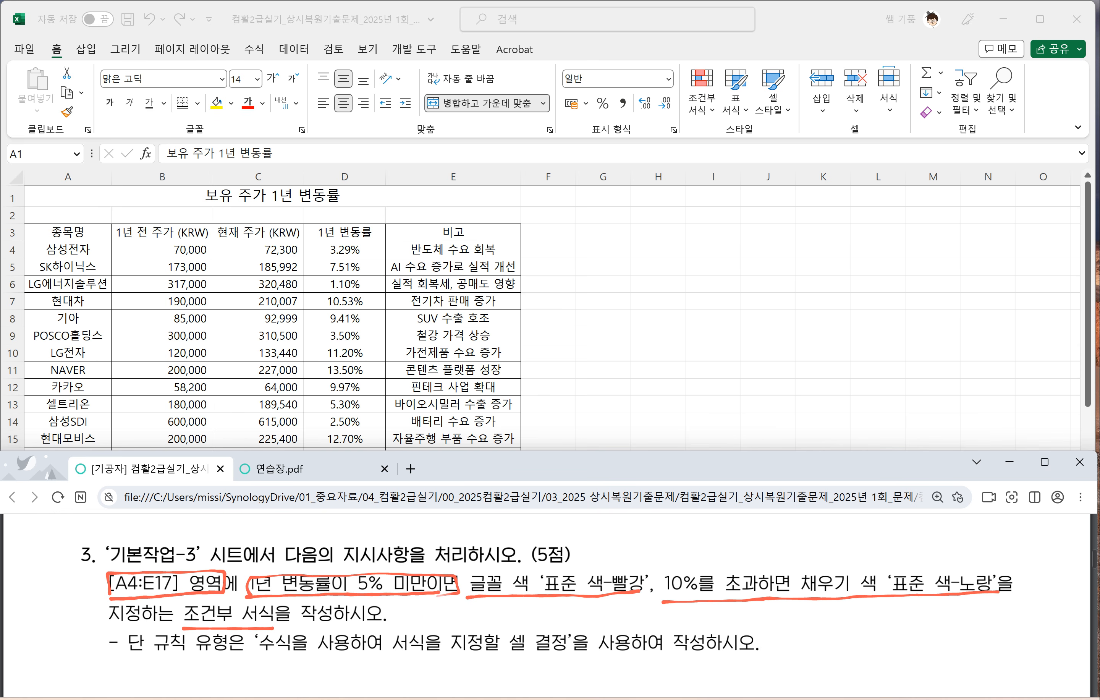
Step: In the PDF, handwrite '조건' above the under-5% condition, box its red font colour rule and handwrite '서식' above it
mouse_move(334, 545)
left_mouse_down()
mouse_move(335, 566)
mouse_move(380, 550)
left_mouse_up()
left_click_drag(377, 539, 379, 563)
left_click_drag(368, 556, 373, 569)
mouse_move(468, 596)
left_mouse_down()
mouse_move(471, 568)
mouse_move(631, 565)
left_mouse_up()
left_click_drag(550, 536, 530, 557)
left_click_drag(538, 544, 559, 557)
left_click_drag(580, 535, 576, 555)
left_click_drag(586, 534, 584, 564)
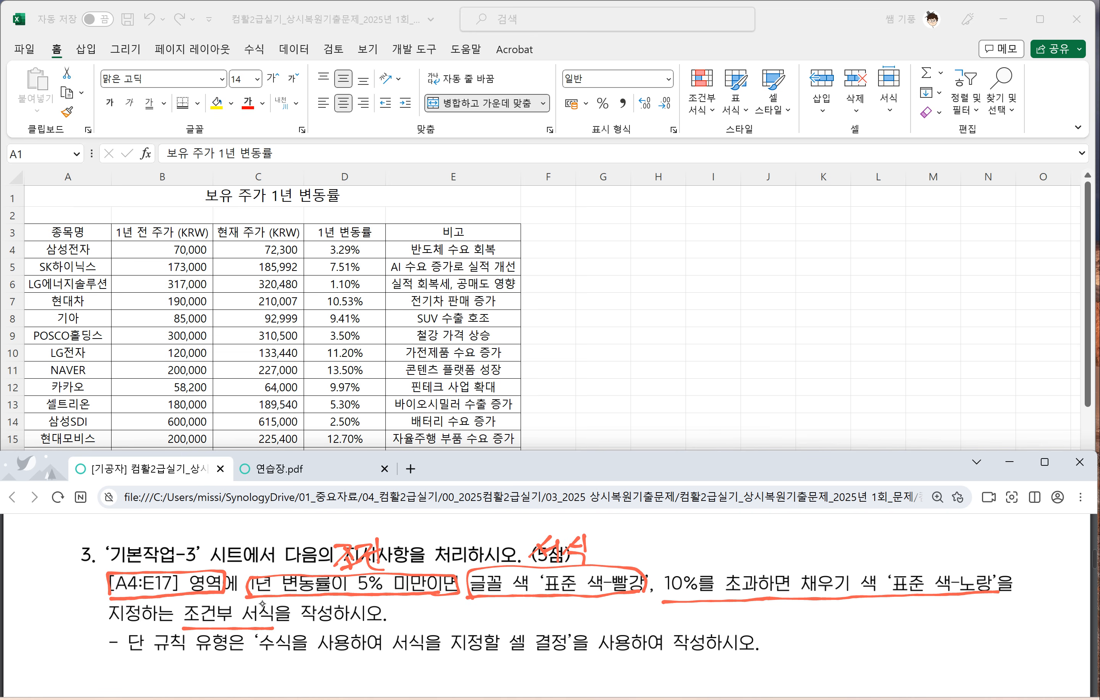
Step: Box the 10% condition and the '표준 색-노랑' fill colour in the PDF, labelling them '조건' and '서식' by hand
left_click_drag(666, 573, 779, 570)
mouse_move(706, 539)
left_mouse_down()
mouse_move(709, 557)
mouse_move(729, 548)
left_mouse_up()
mouse_move(718, 548)
left_mouse_down()
mouse_move(714, 563)
mouse_move(736, 555)
left_mouse_up()
mouse_move(730, 542)
left_mouse_down()
mouse_move(740, 563)
mouse_move(874, 596)
mouse_move(992, 597)
mouse_move(880, 565)
left_mouse_up()
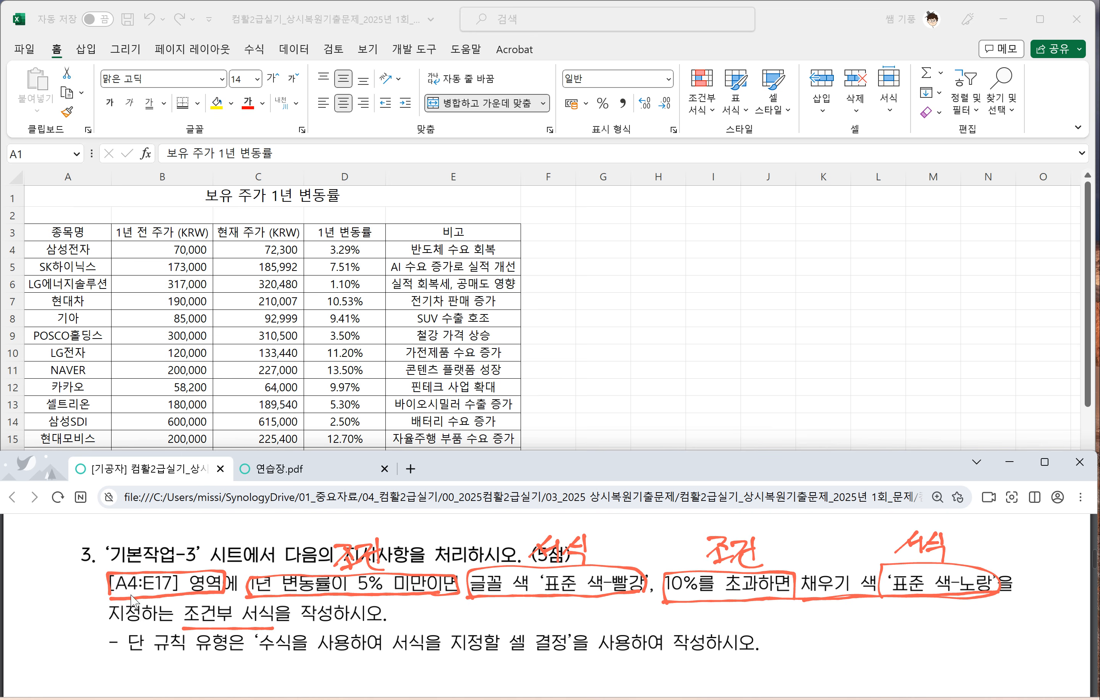
Step: Start a new conditional formatting rule for A4:E17 with type '수식을 사용하여 서식을 지정할 셀 결정', underlining that rule type in the PDF
left_click(142, 339)
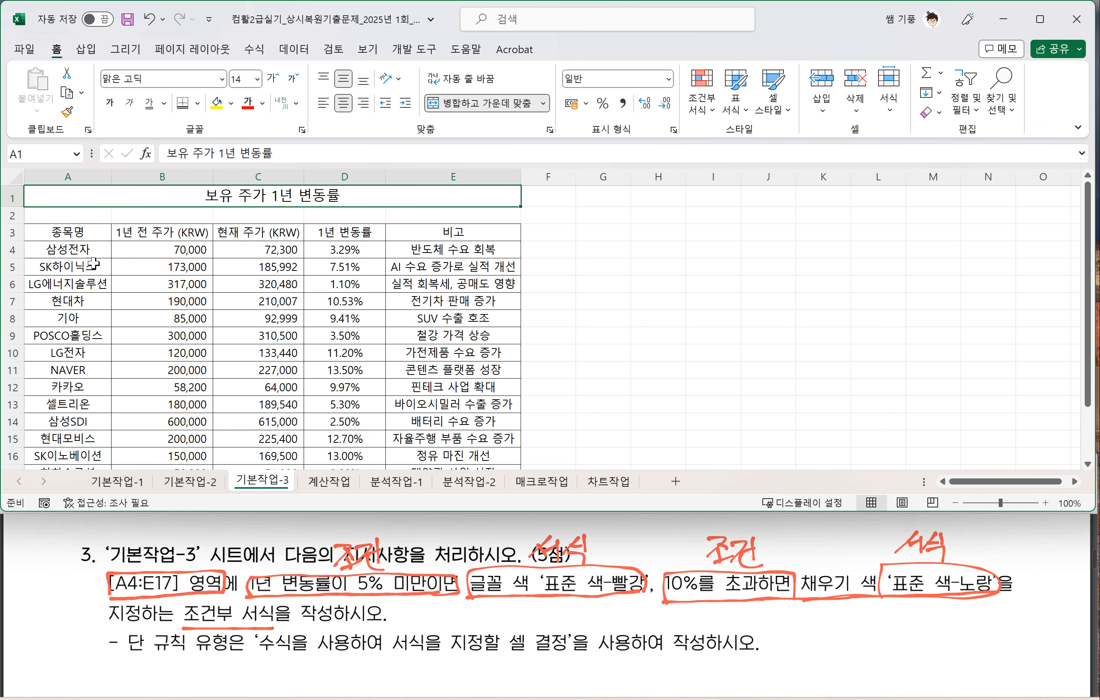
left_click(72, 248)
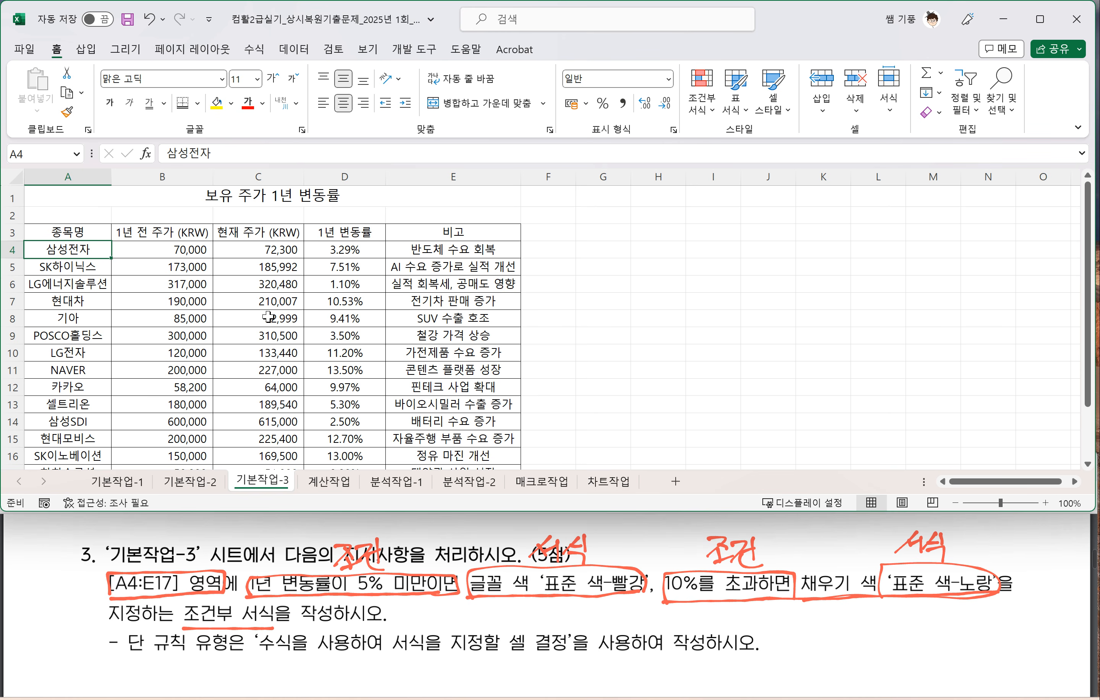
key("ctrl+shift+Down")
key("ctrl+shift+Right")
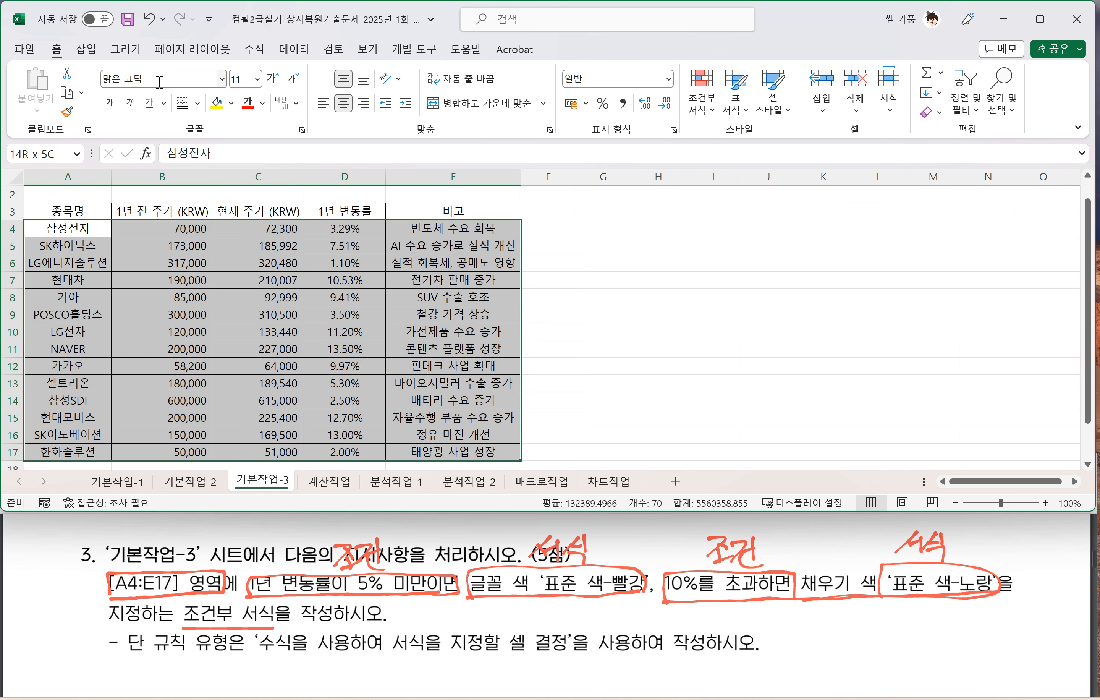
left_click(717, 120)
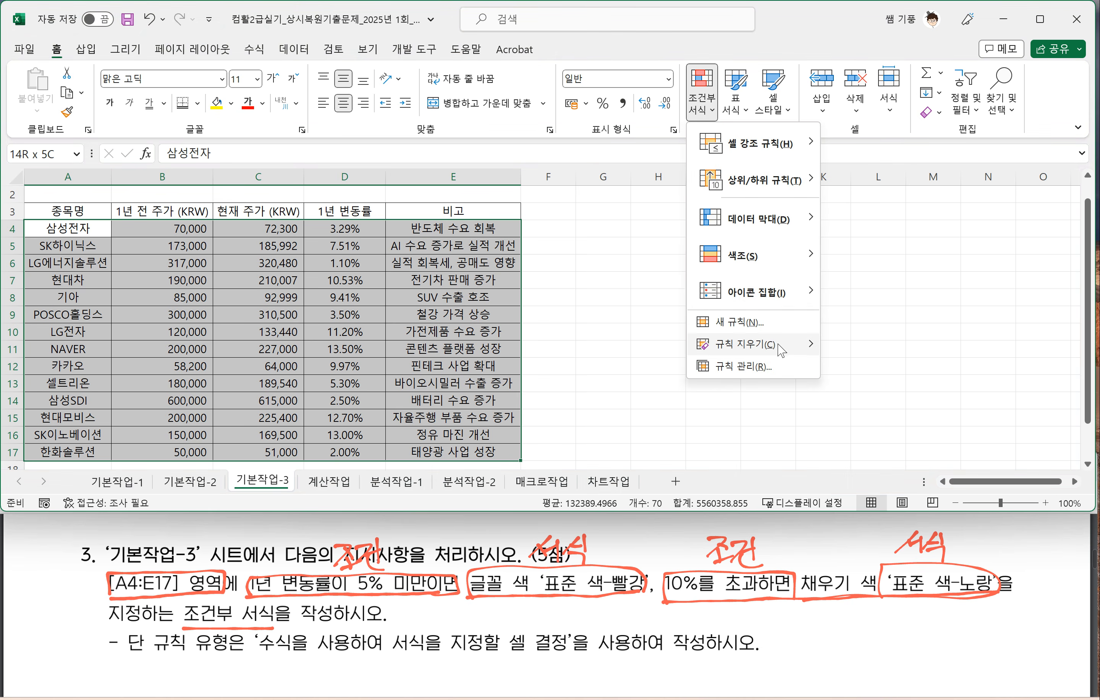
left_click(758, 326)
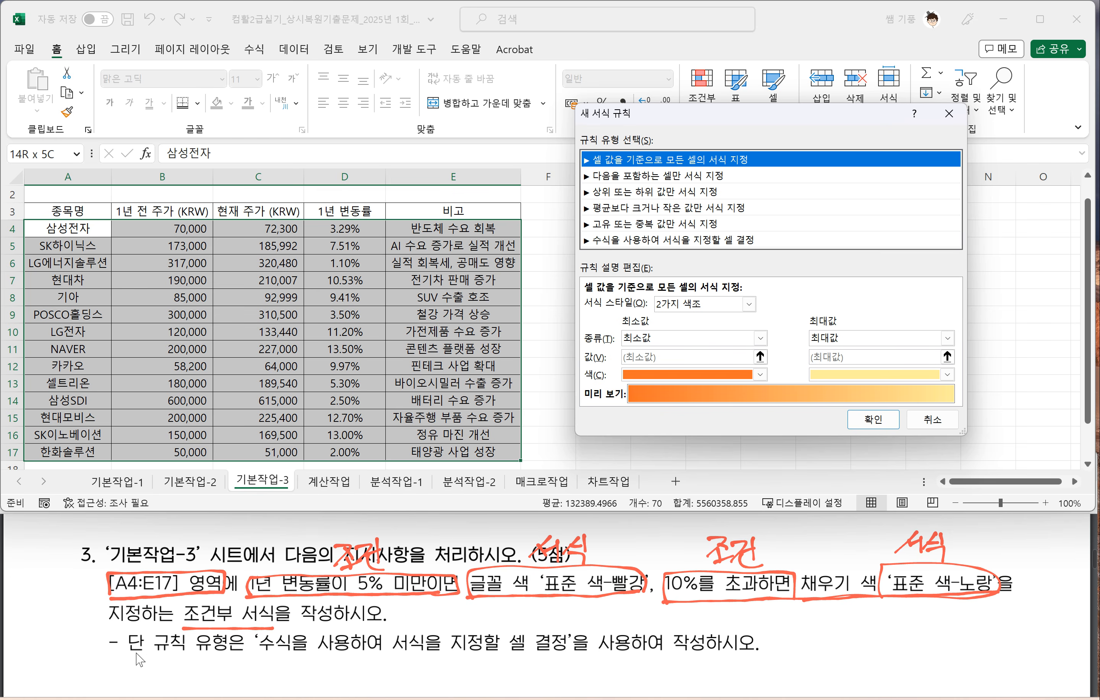
left_click_drag(259, 655, 564, 661)
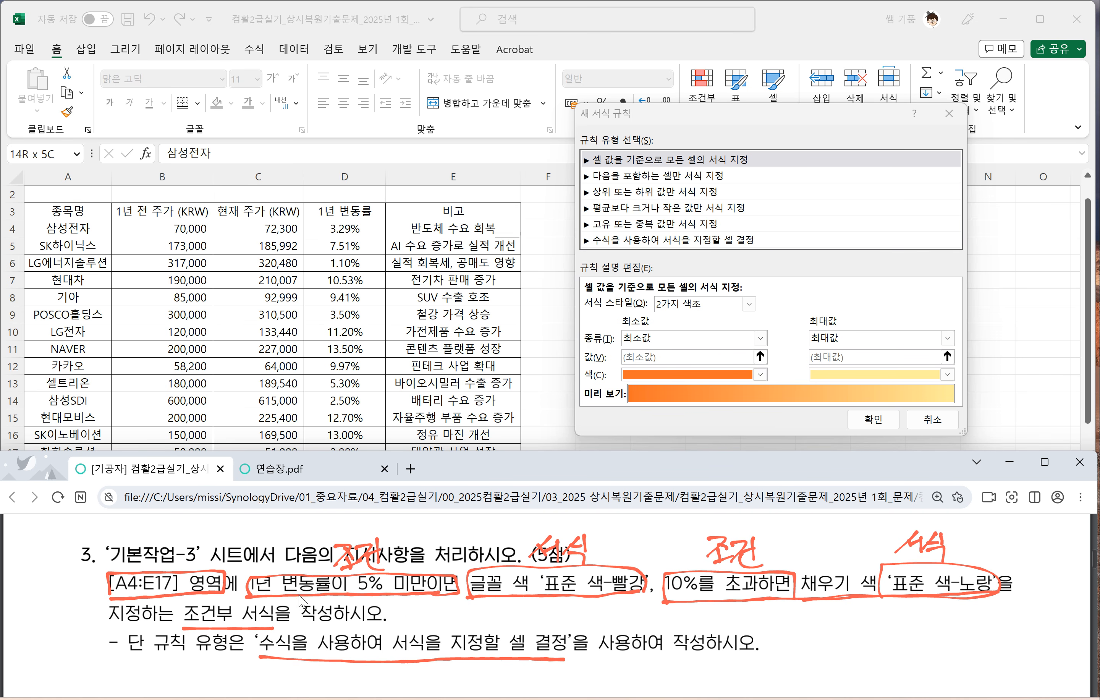
left_click(631, 240)
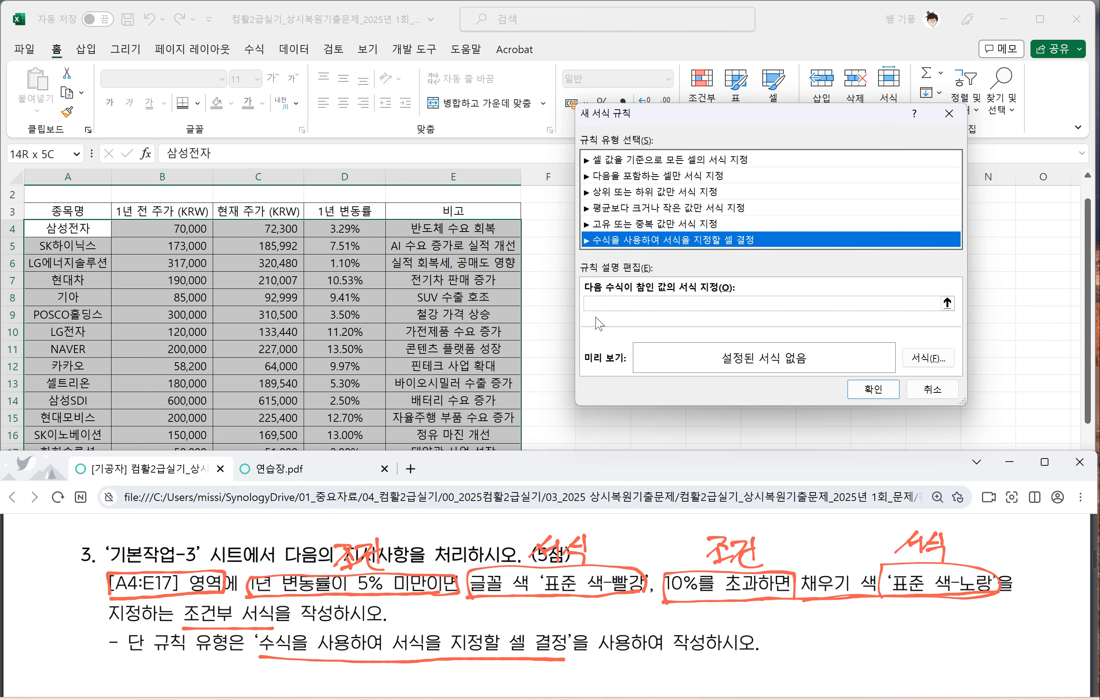
Step: Enter =$D4<5% as the rule's formula, taking the reference from the first 1년 변동률 cell and fixing only its column
left_click(600, 303)
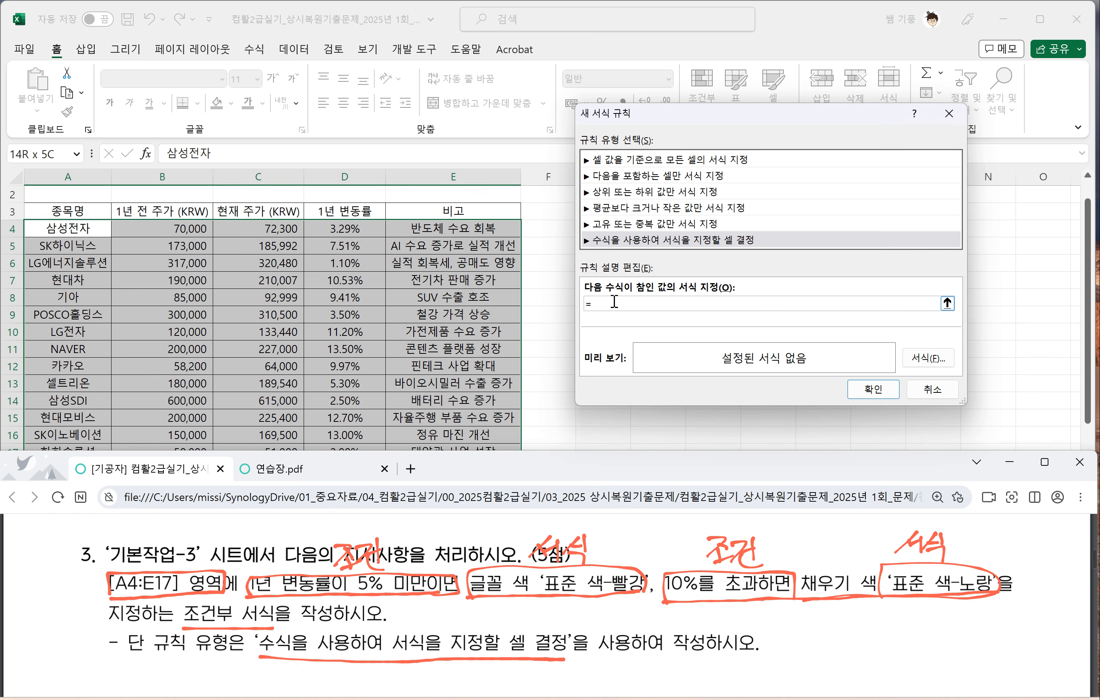
left_click(341, 228)
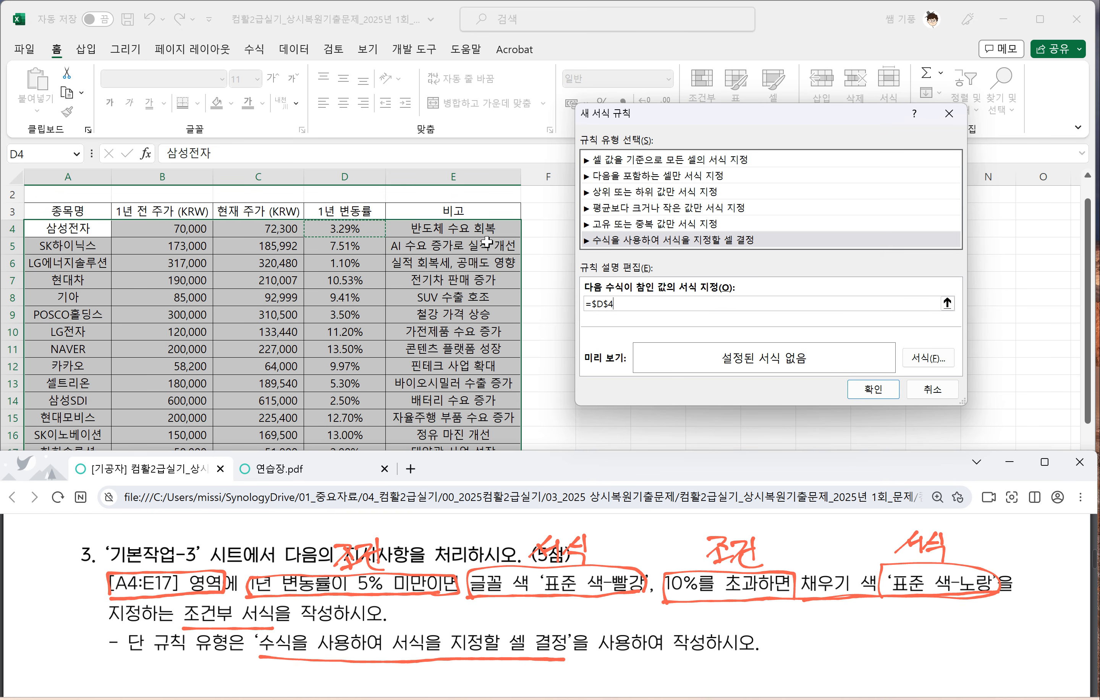
key("F4")
Step: Set the under-5% rule's font colour to standard red (표준 색-빨강) and apply the rule
left_click(930, 358)
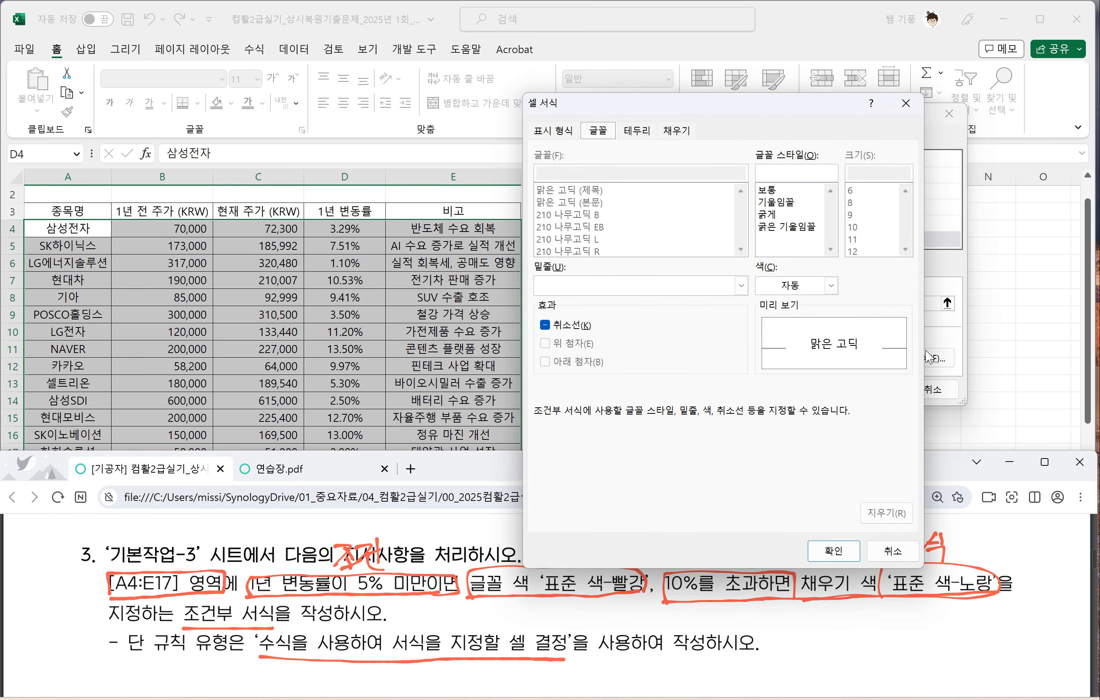
left_click_drag(728, 103, 795, 75)
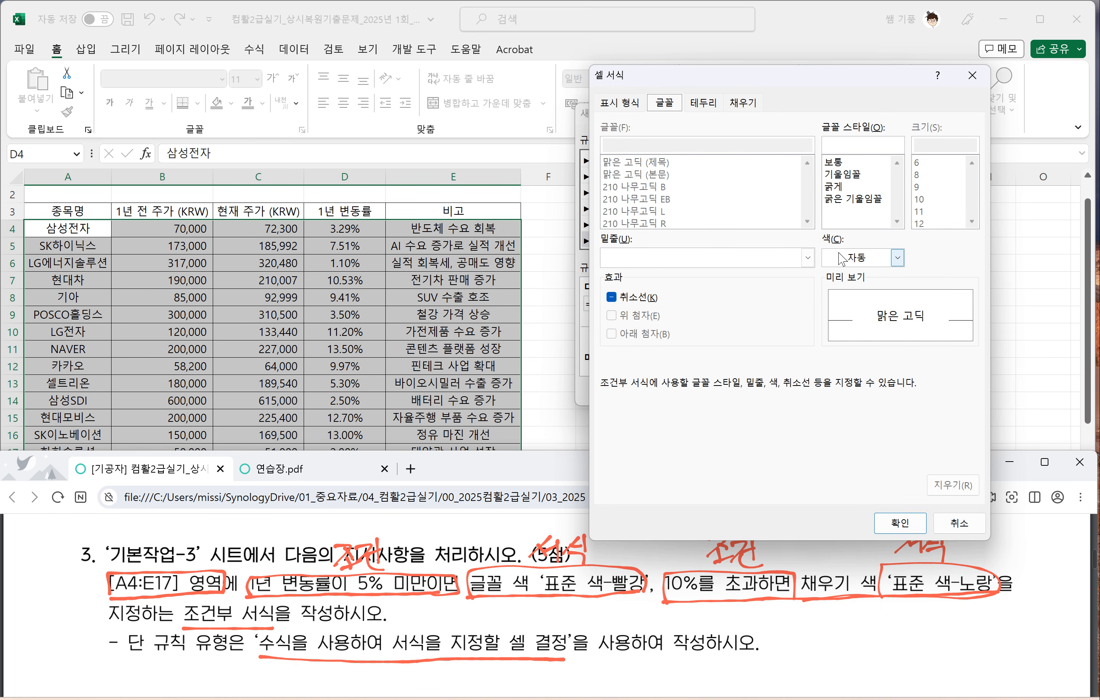
left_click(897, 259)
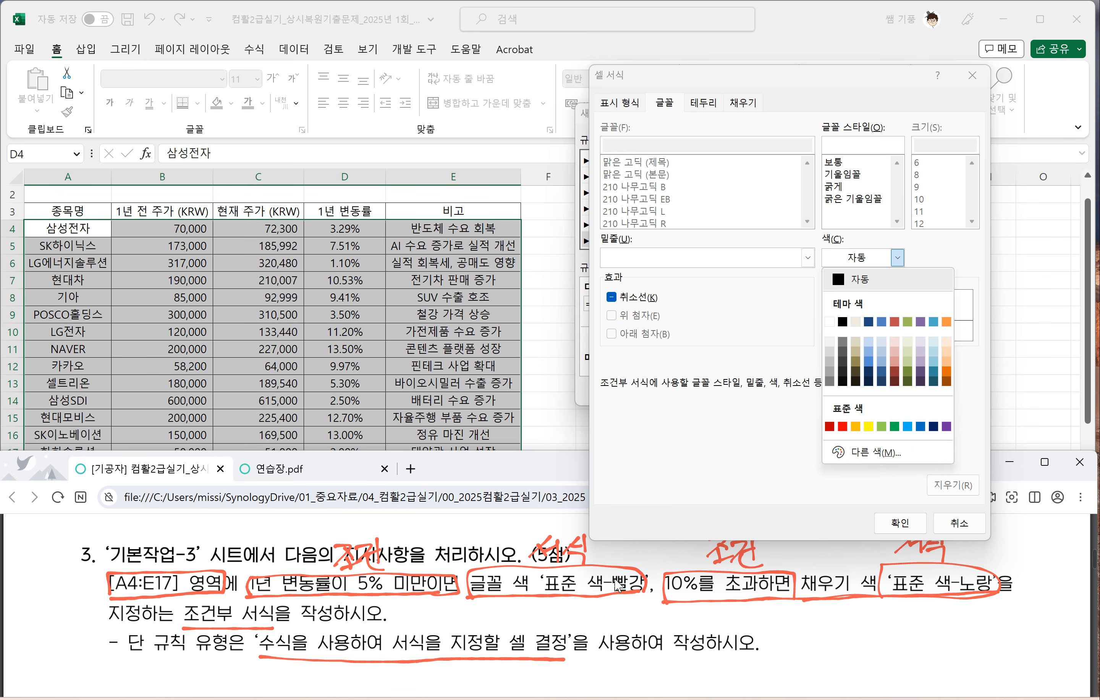
left_click(842, 427)
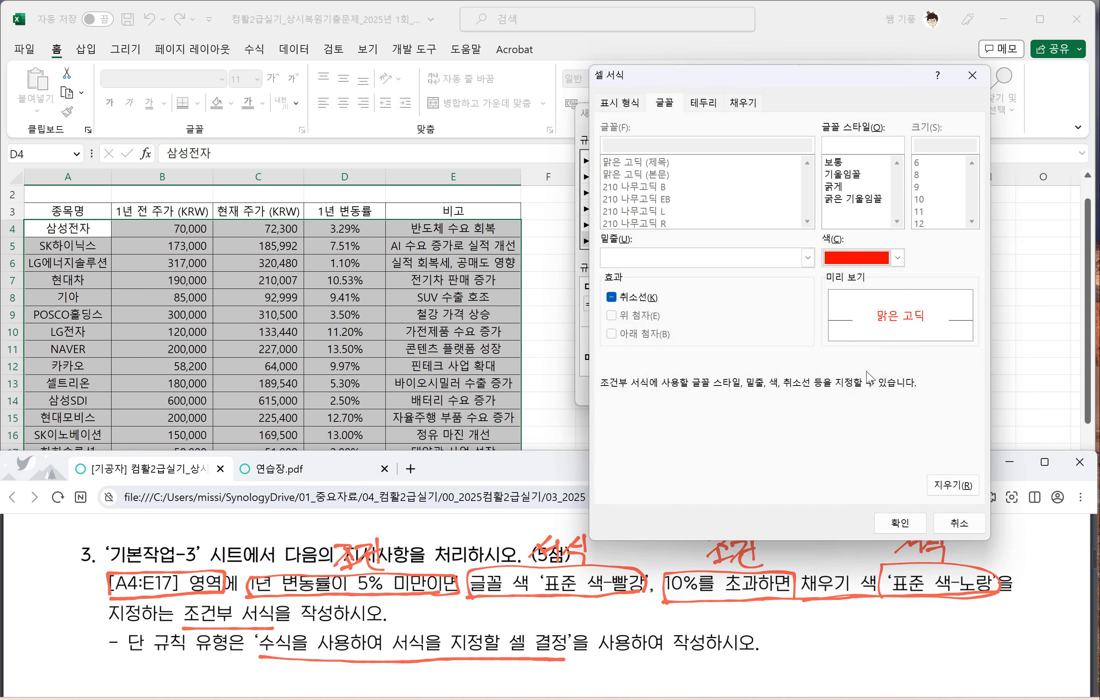
left_click(897, 523)
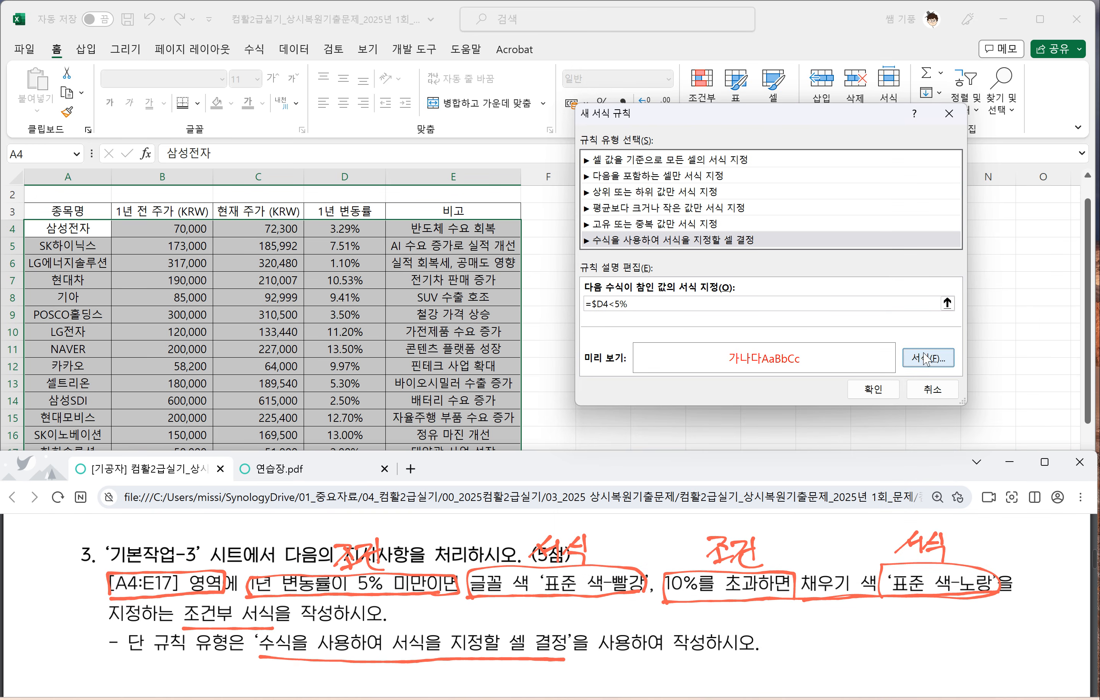
left_click(874, 389)
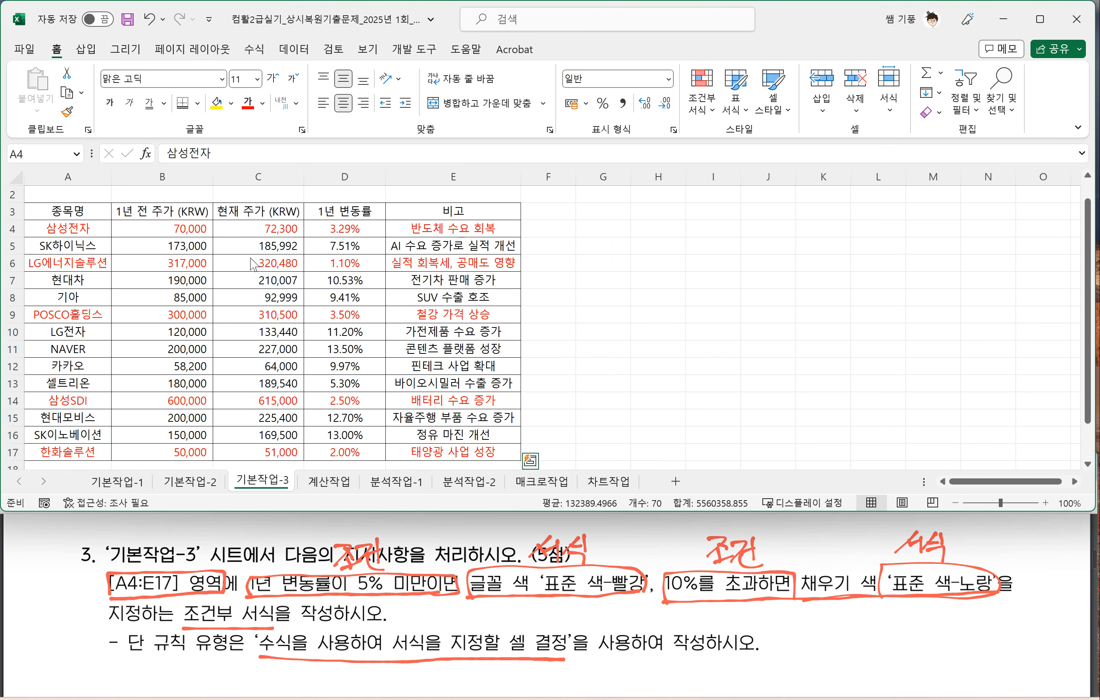
Step: Check the under-5% rule for A4:E17 in the conditional formatting rules manager, then close the manager
key("ctrl+shift+End")
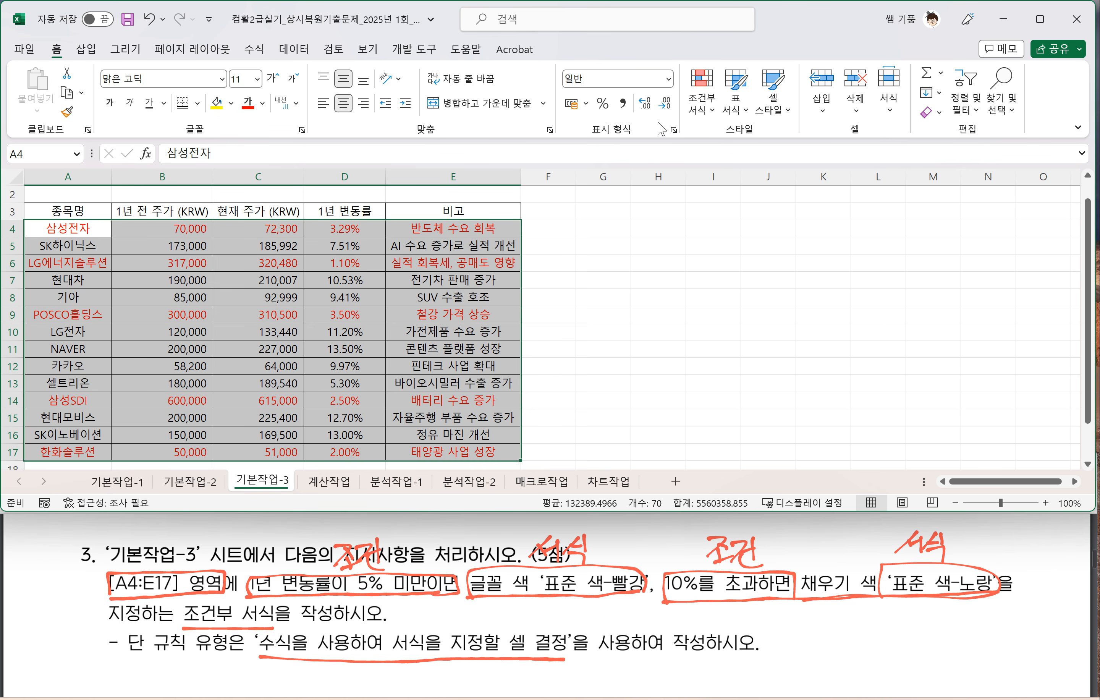
left_click(701, 115)
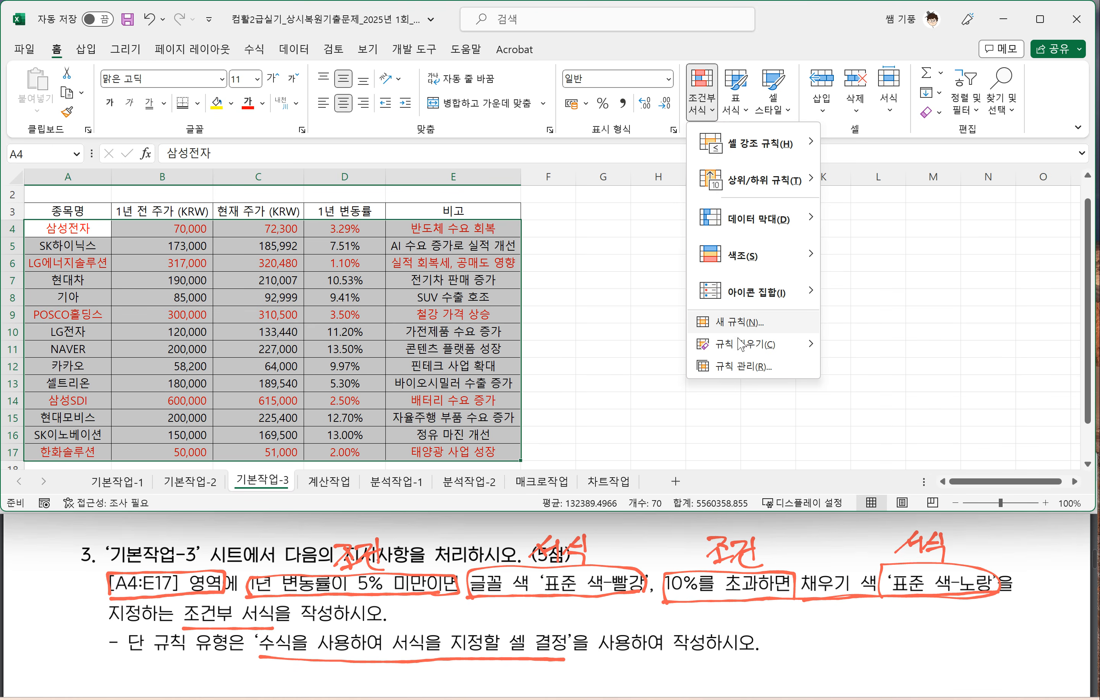
left_click(740, 370)
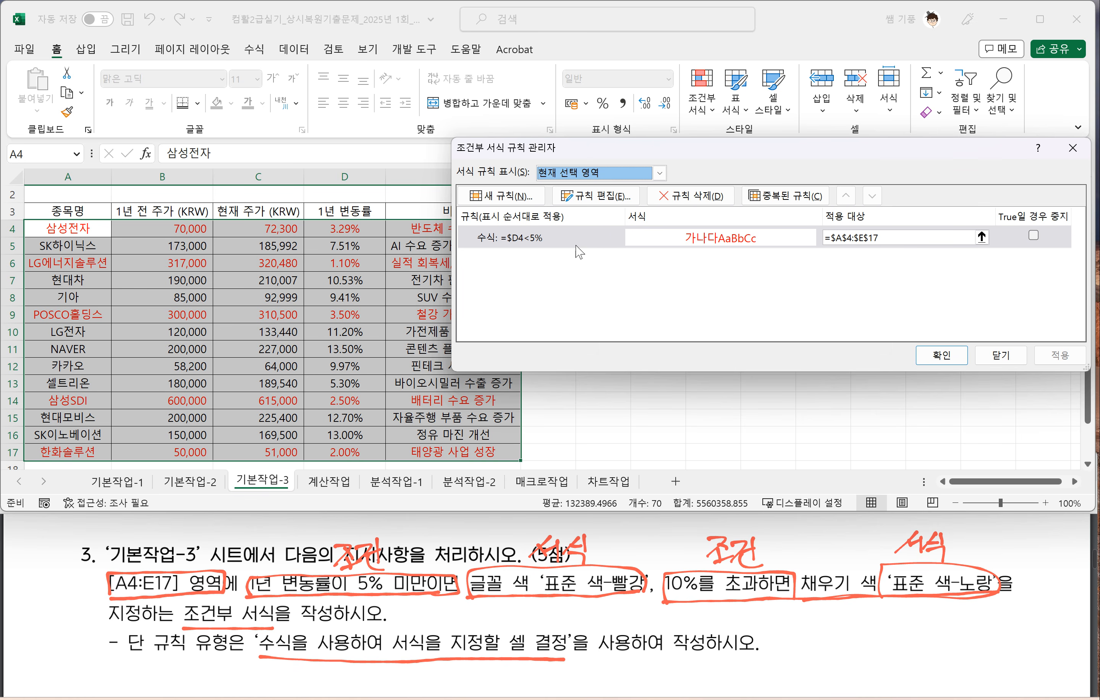
left_click(587, 238)
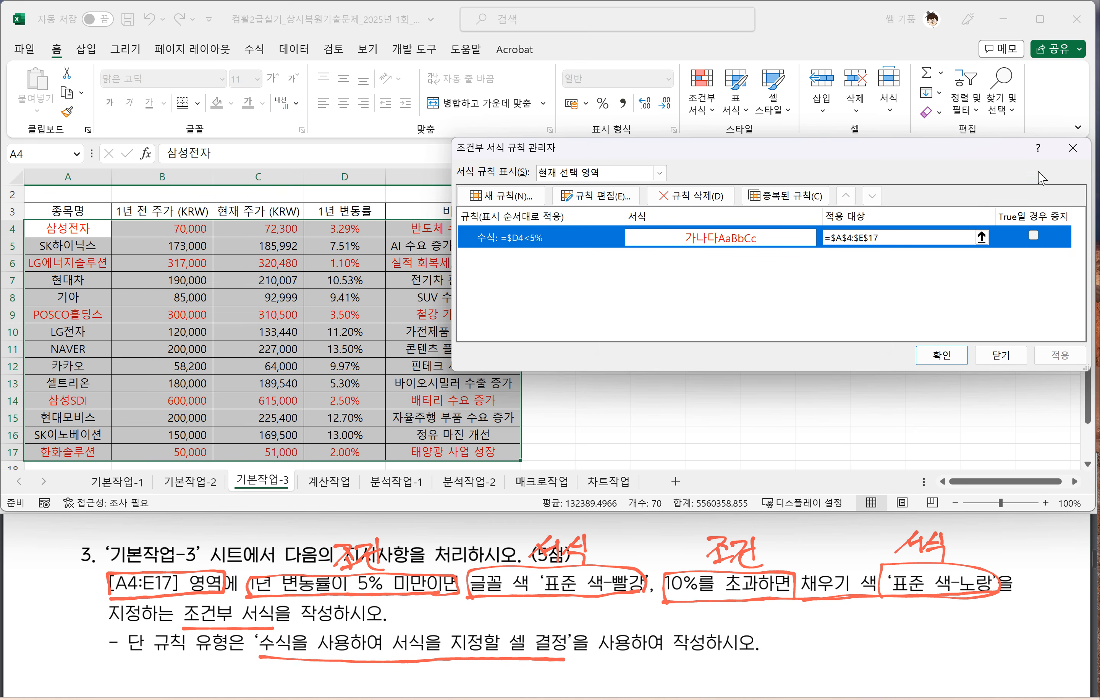
left_click(1072, 148)
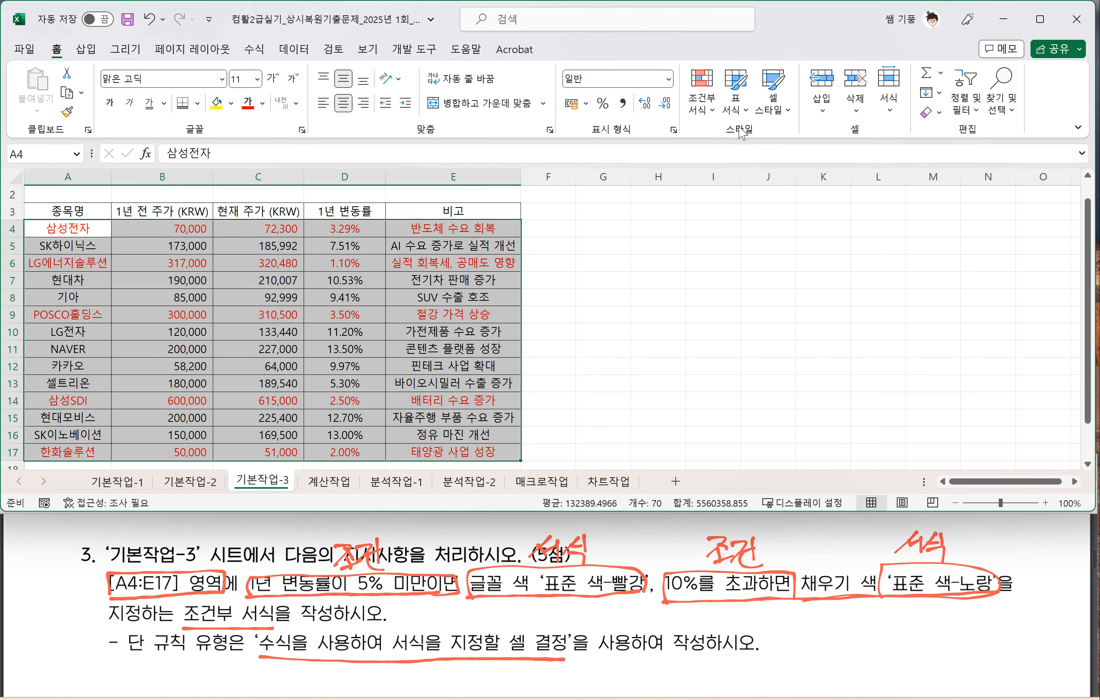
Step: Create a second formula-based conditional formatting rule for A4:E17 with the formula =$D4>10%
left_click(704, 112)
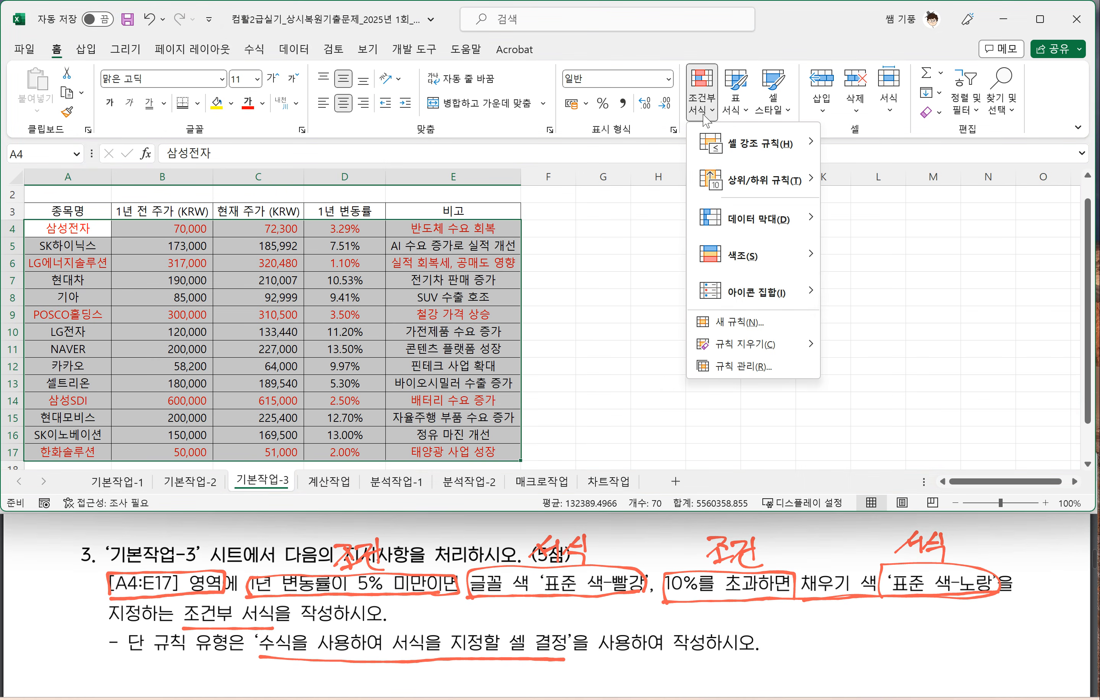
left_click(740, 323)
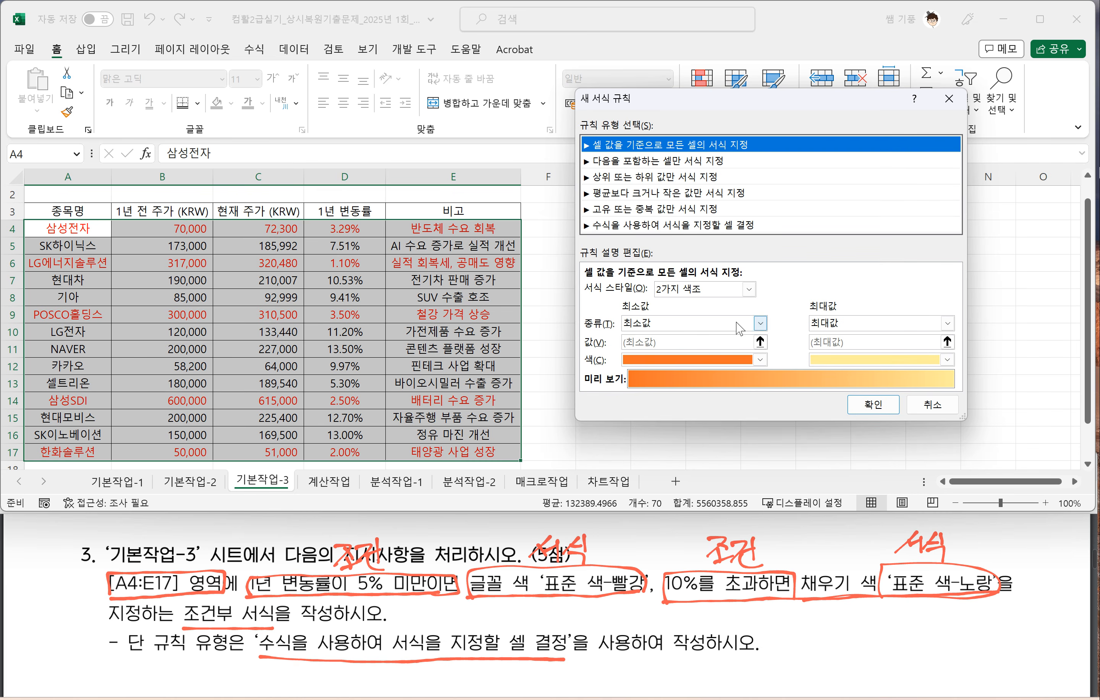
left_click(636, 226)
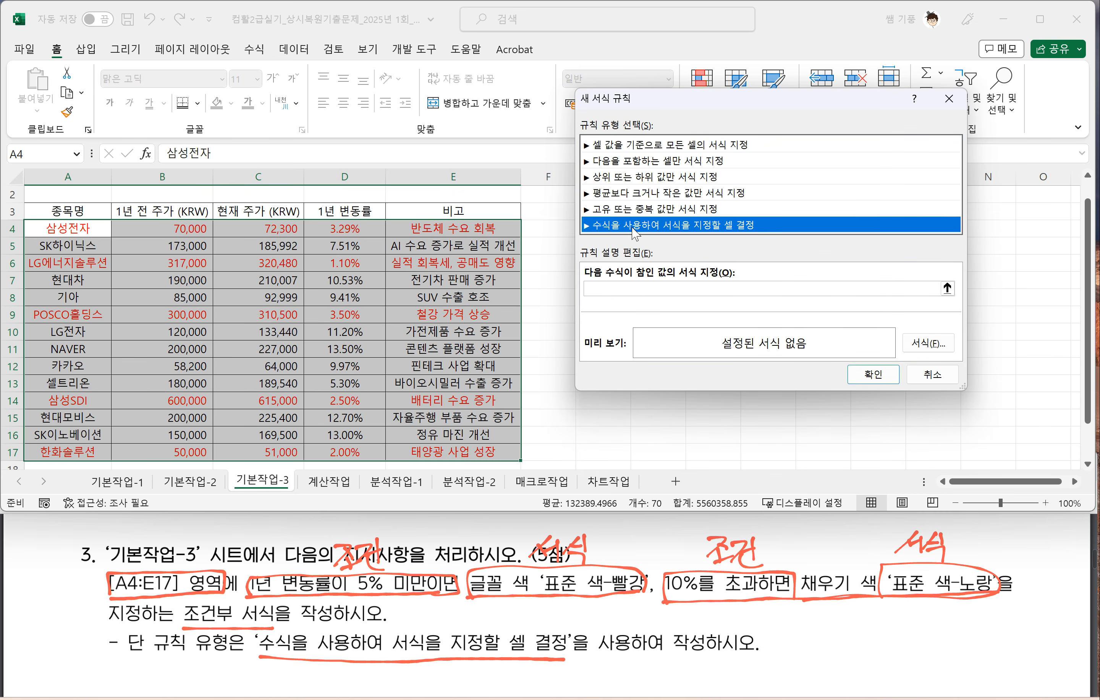
left_click(610, 288)
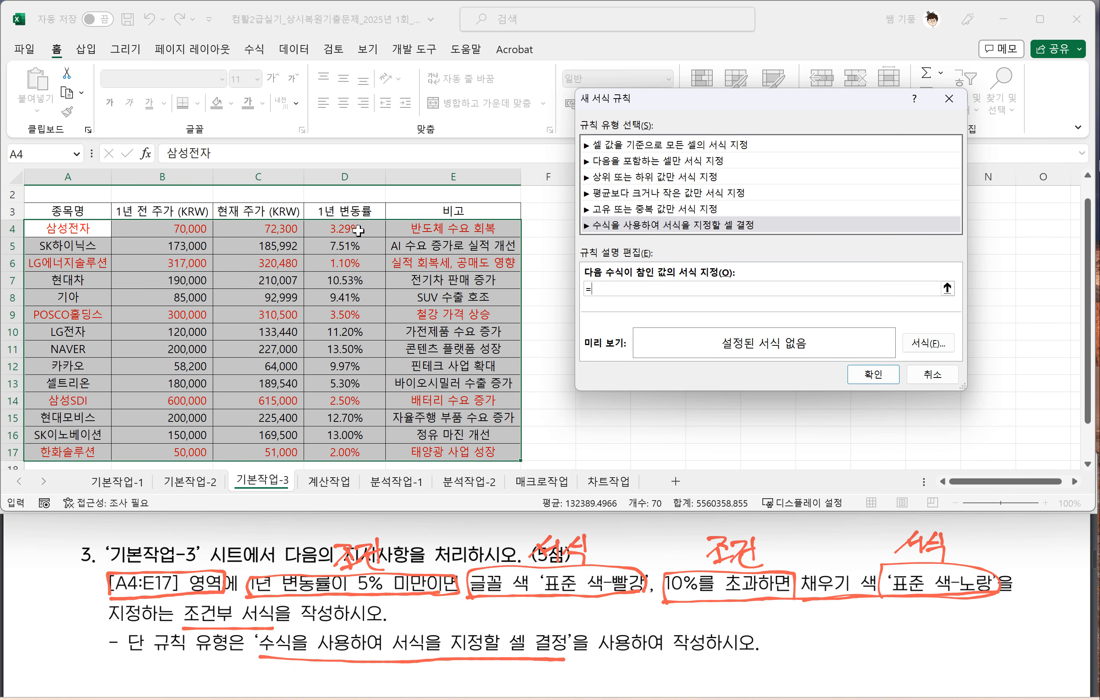
left_click(339, 228)
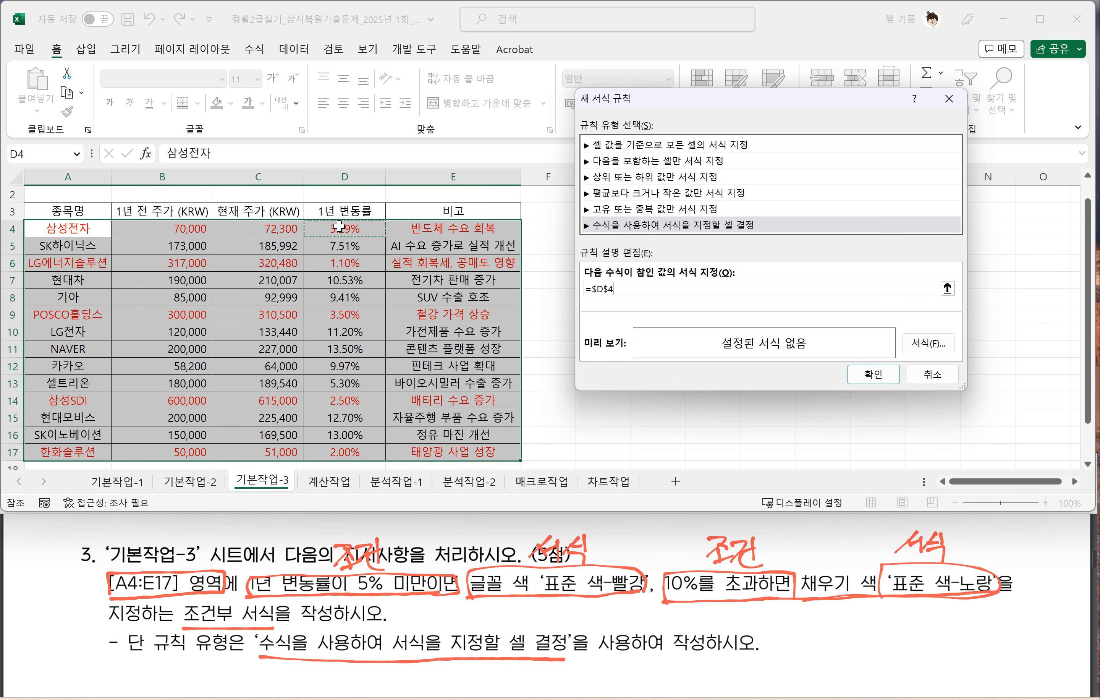
key("F4")
key("F4")
type(">10%")
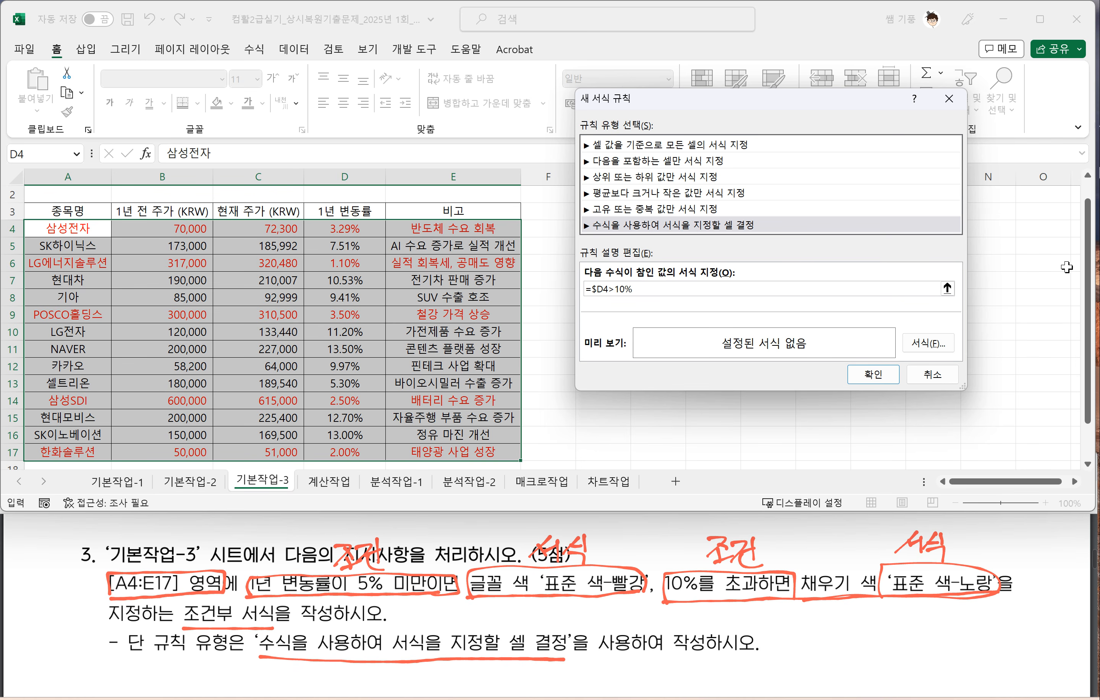
Step: Set the over-10% rule's fill colour to standard yellow (표준 색-노랑) and apply the rule
left_click(926, 343)
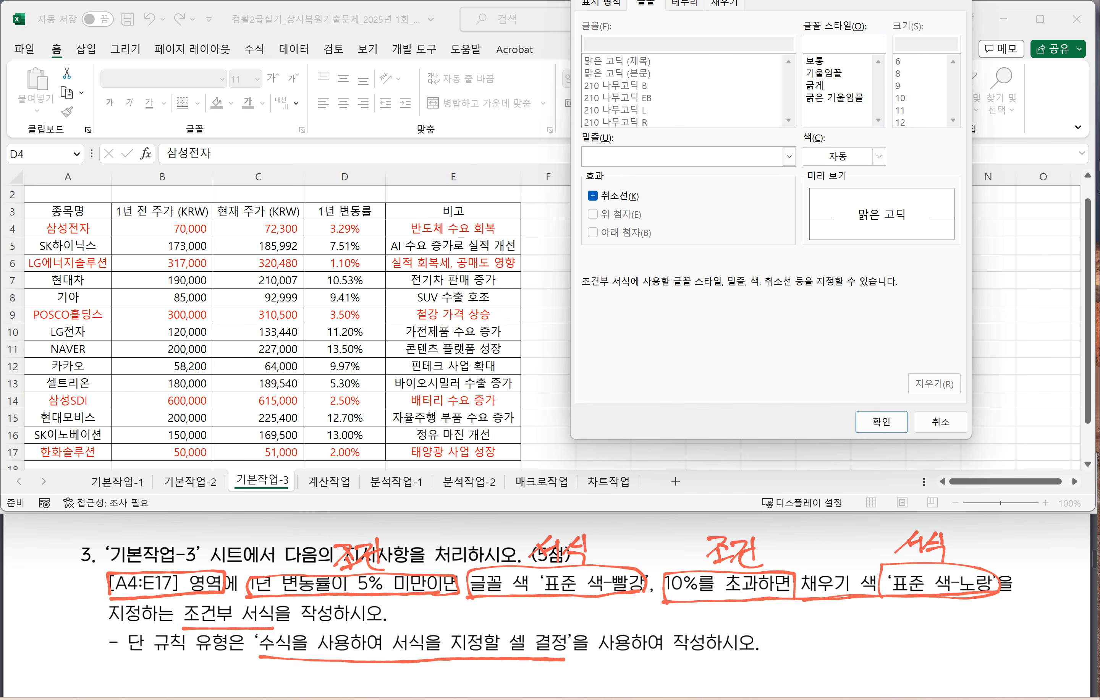
left_click_drag(750, 0, 776, 108)
left_click(750, 135)
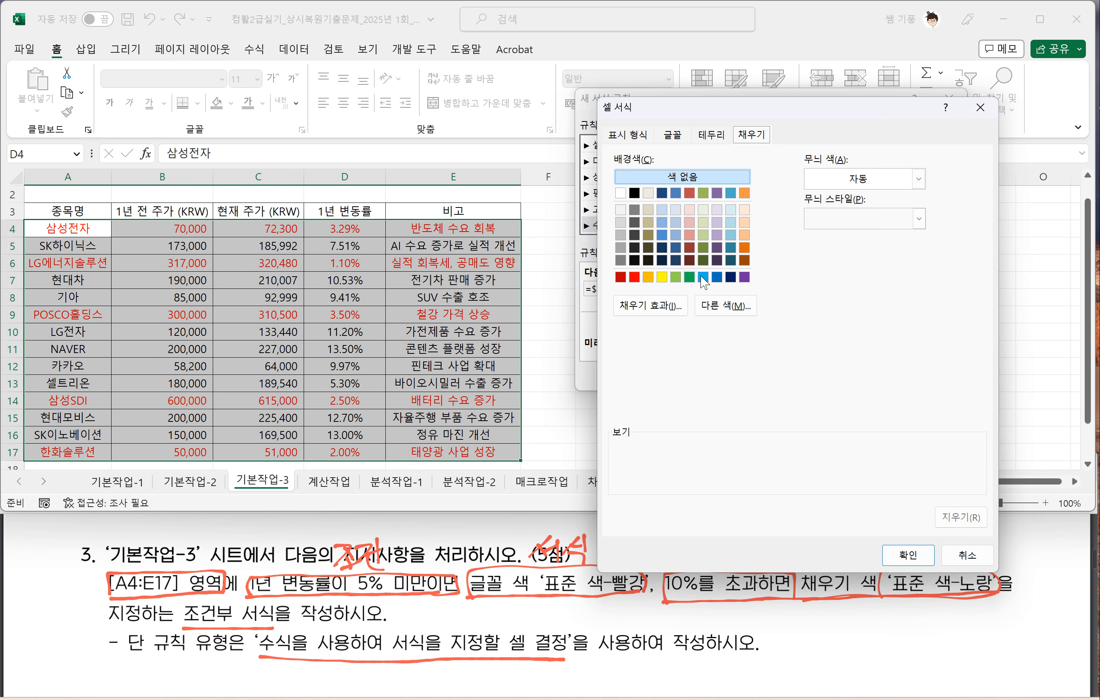
left_click(662, 279)
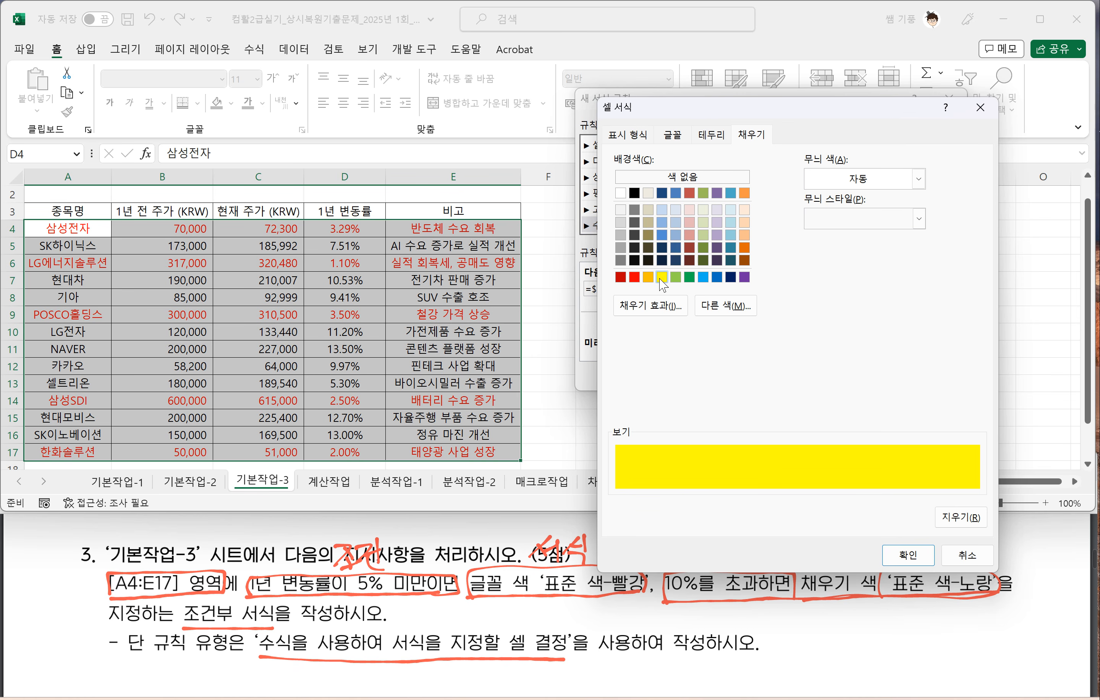
left_click(911, 554)
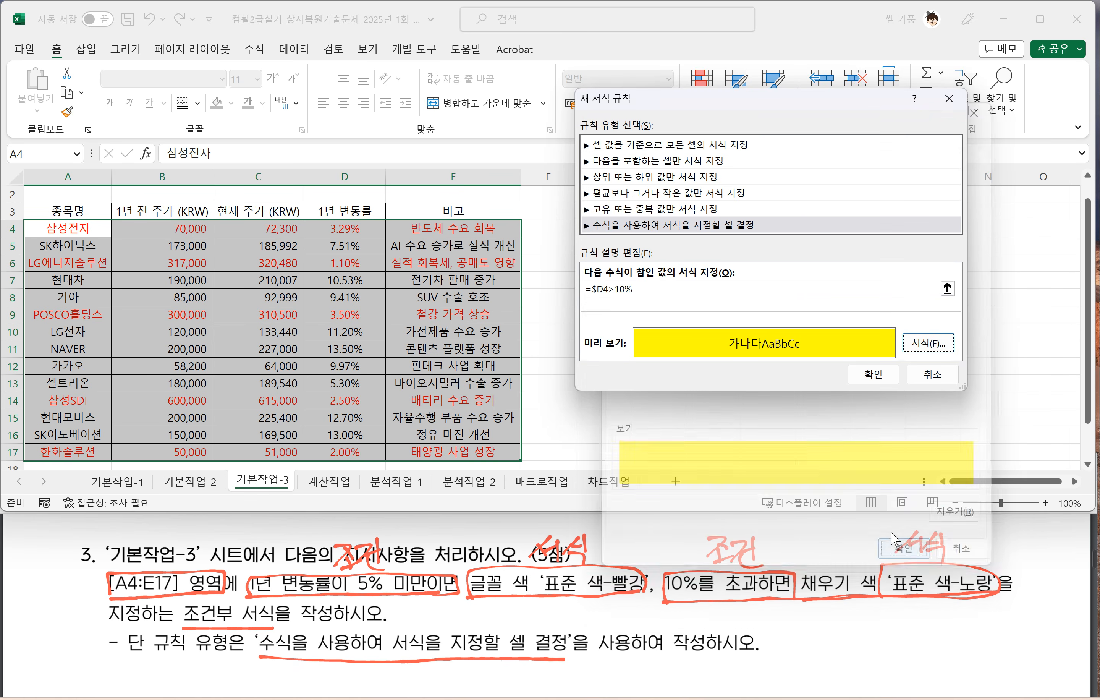
left_click(873, 375)
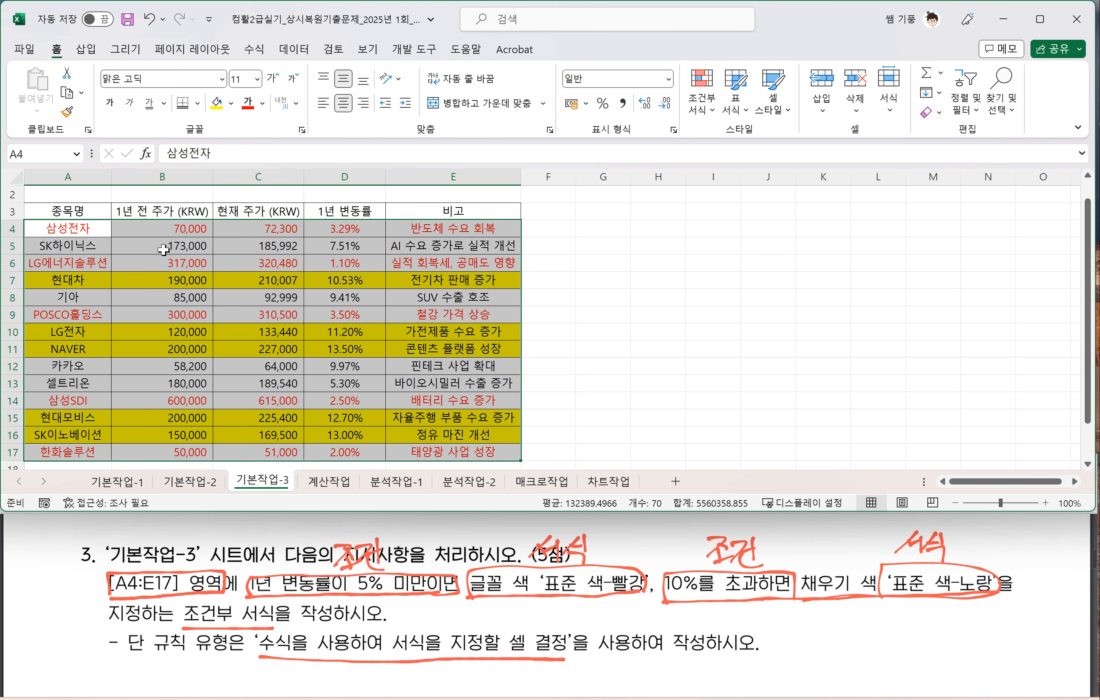
Step: Review the =$D4>10% conditional formatting rule's formula and fill for A4:E17, then close the rules manager without changes
left_click(701, 111)
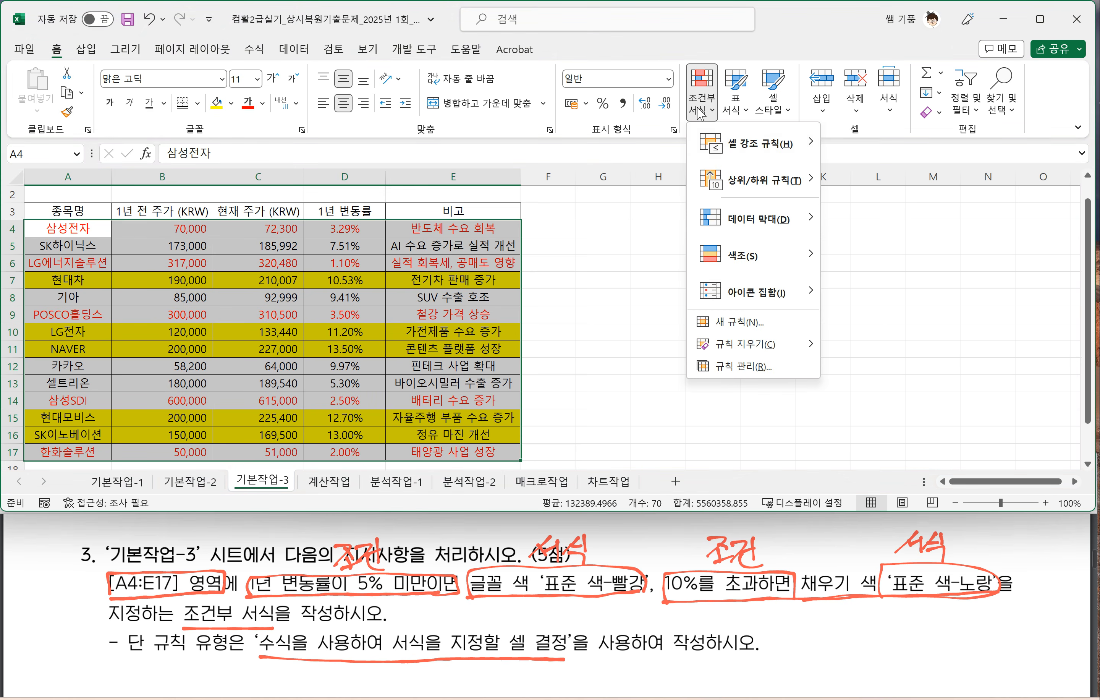
left_click(746, 369)
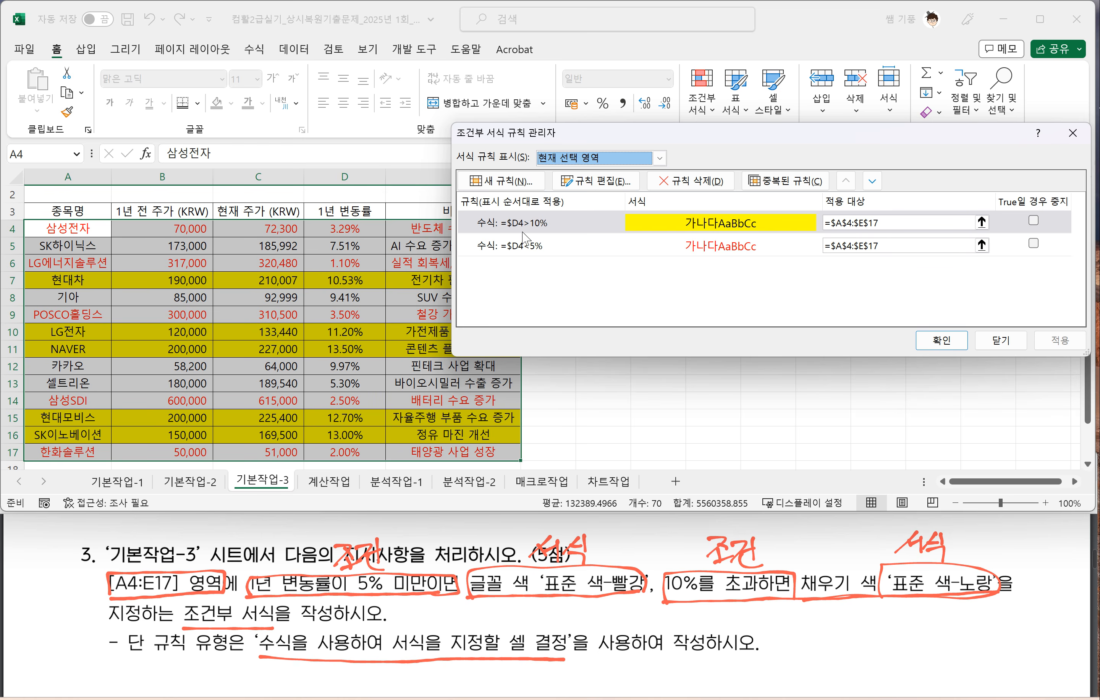
double_click(701, 227)
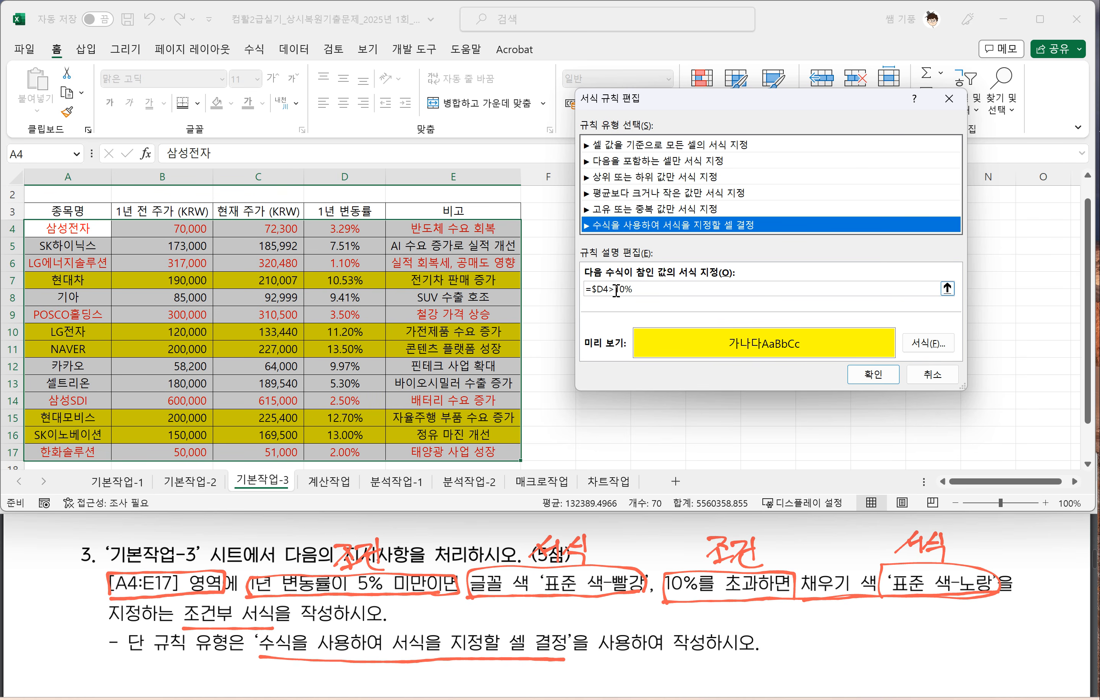
left_click(934, 377)
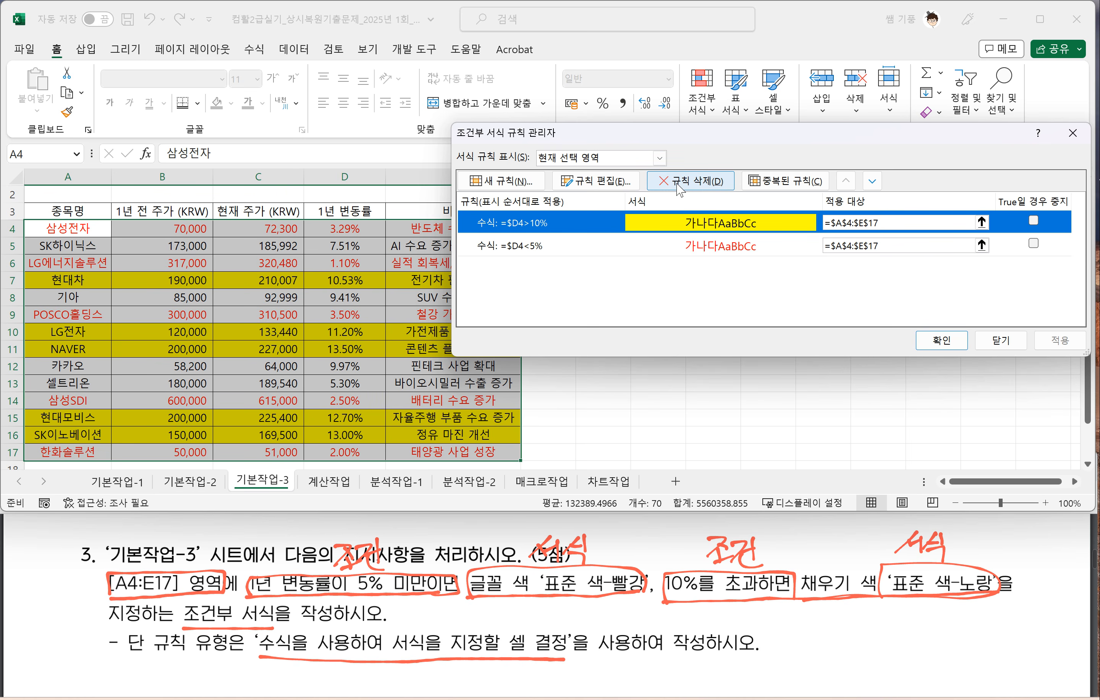
left_click(1073, 133)
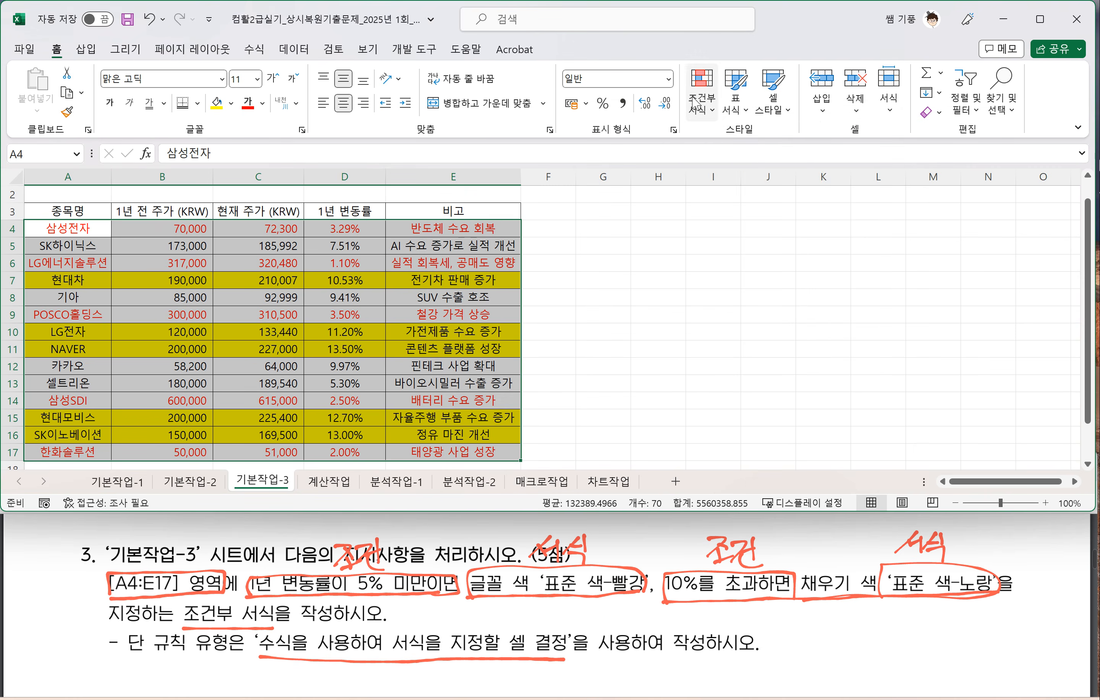
Step: Review the =$D4<5% rule's formula and font format without changing it, then close the rules manager and deselect the table
left_click(699, 110)
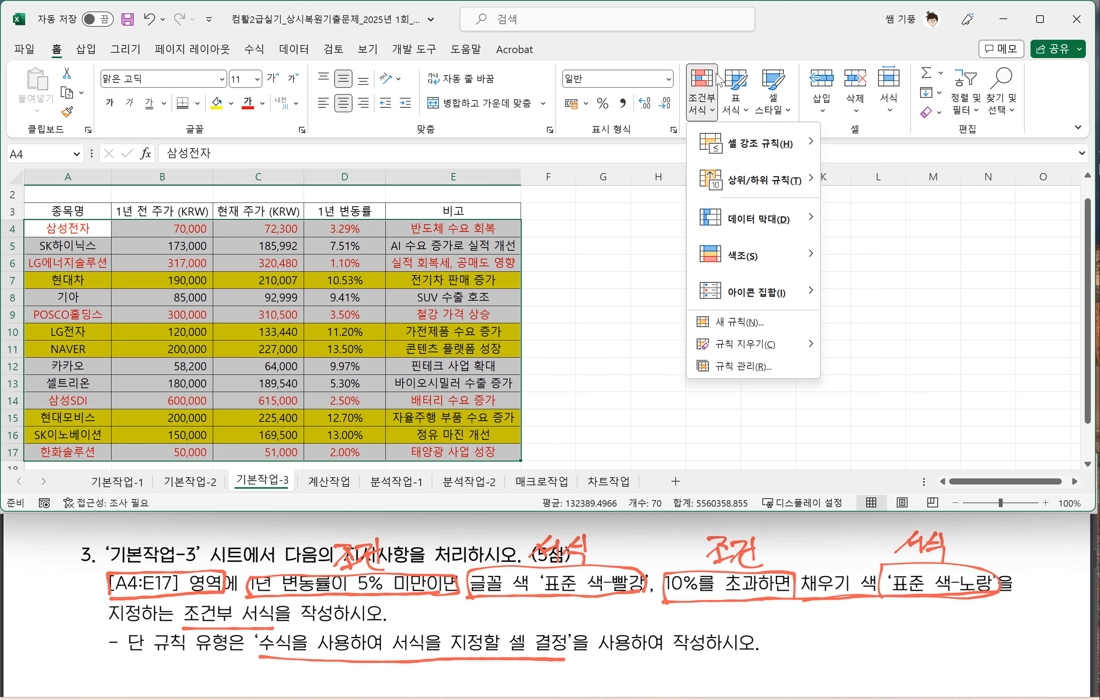
left_click(744, 367)
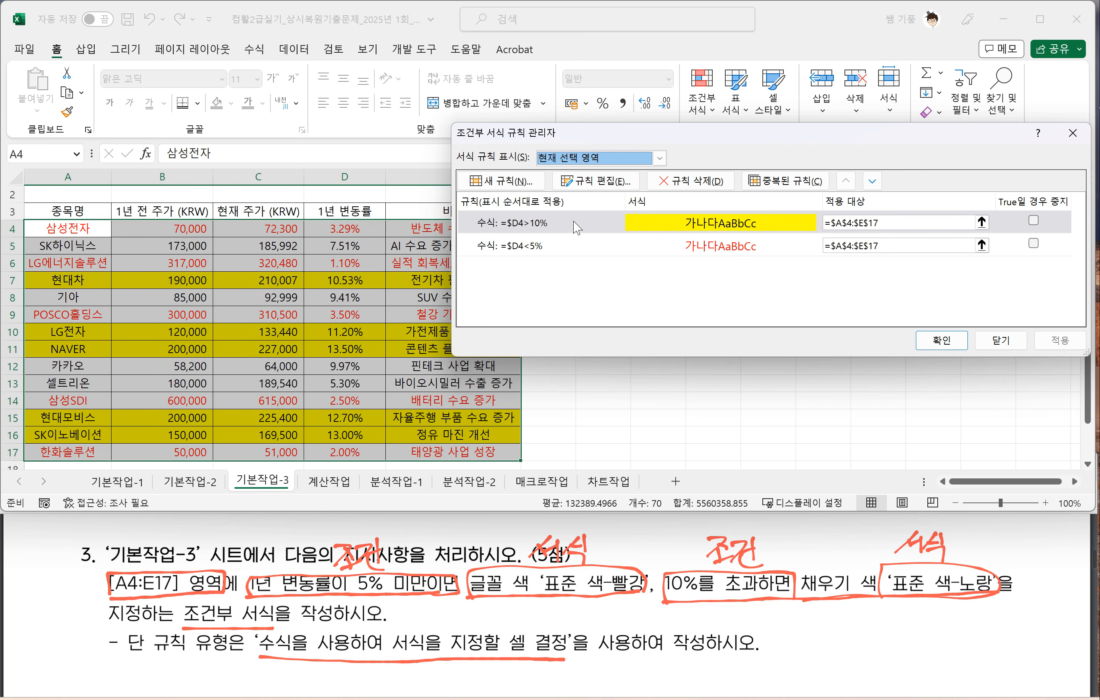
double_click(581, 253)
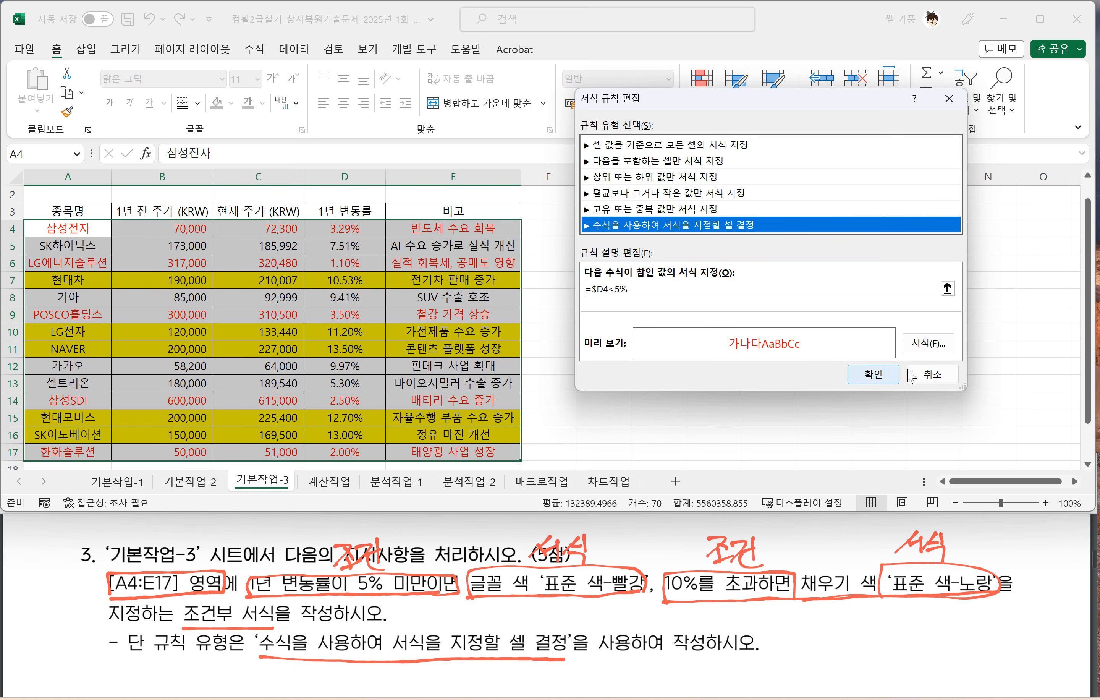
left_click(931, 375)
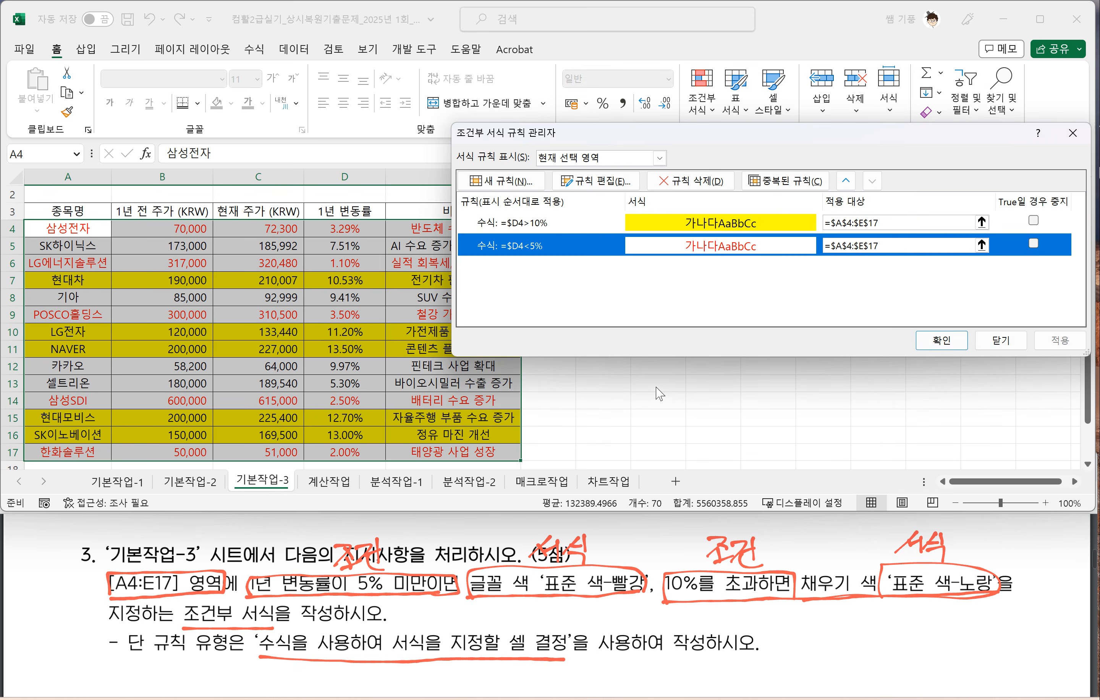
left_click(1000, 340)
left_click(614, 365)
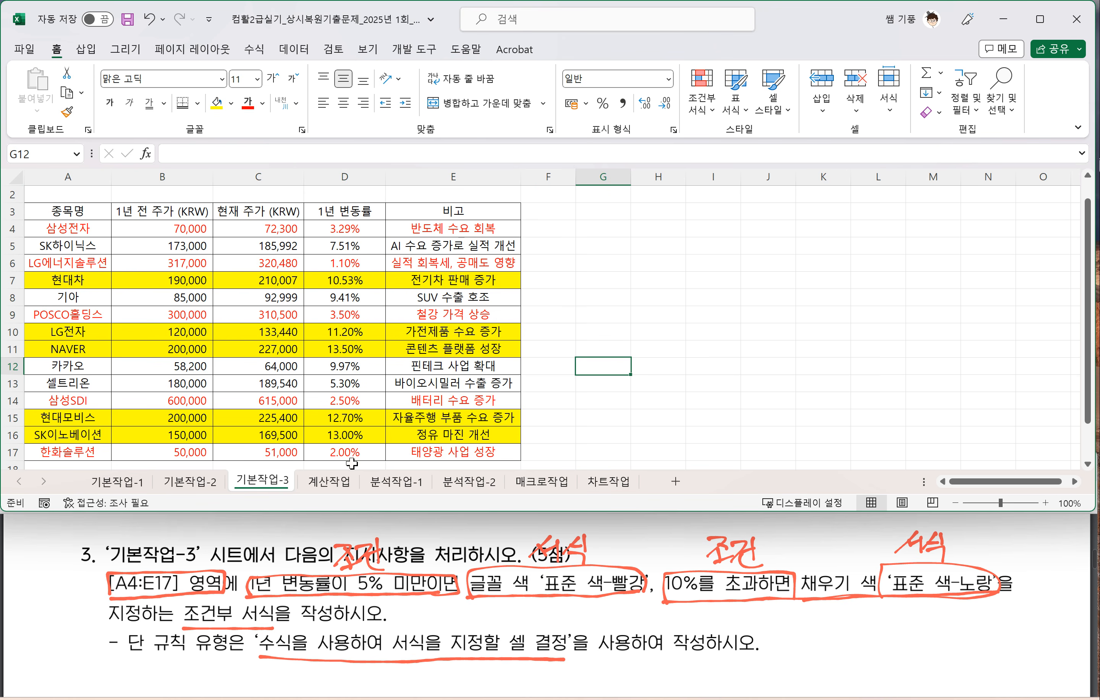
Step: Switch to the 계산작업 sheet and bring up its question 1 in the exam PDF
left_click(329, 483)
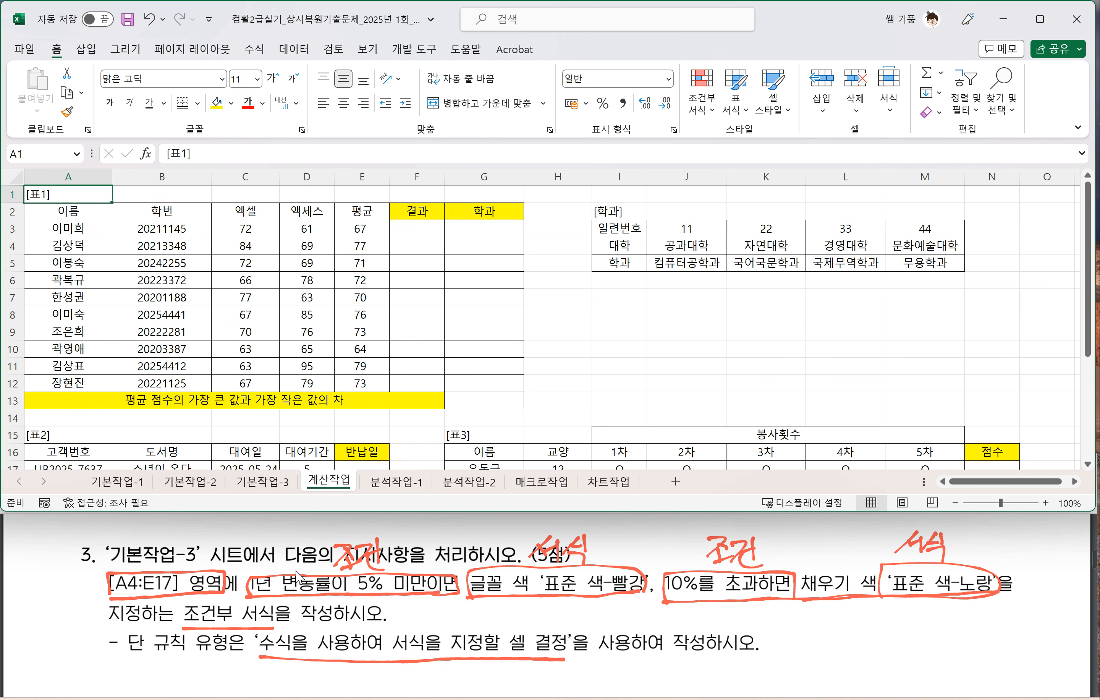
scroll(292, 573, "down", 5)
scroll(294, 580, "down", 2)
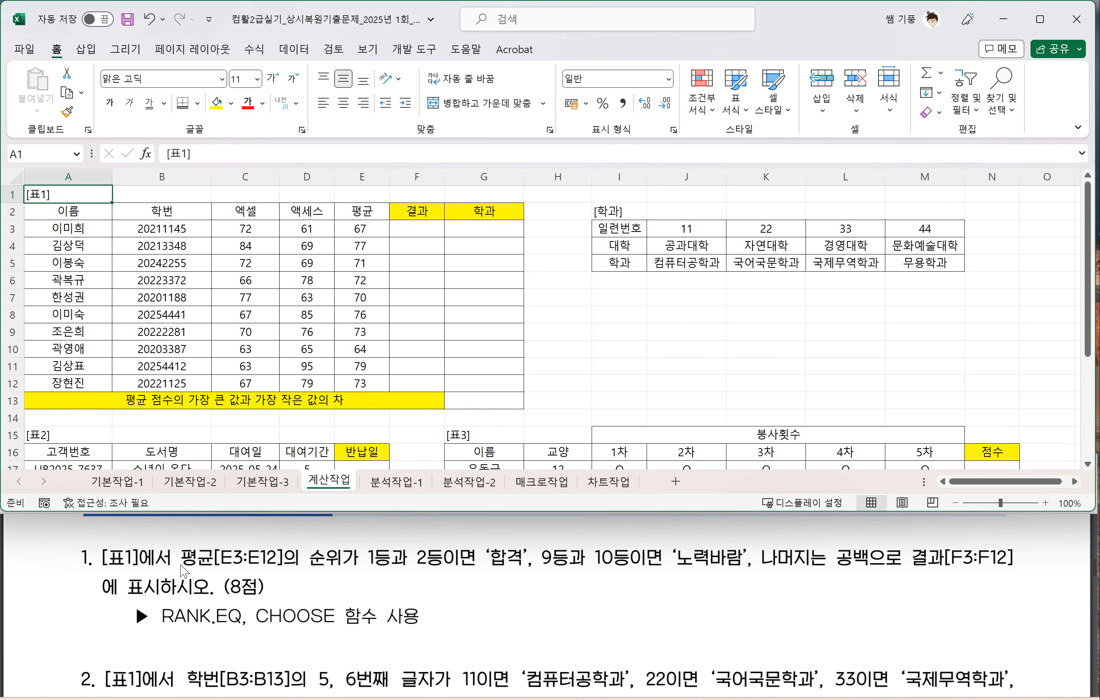
Step: Underline question 1's average-rank condition in the PDF and handwrite the RANK.EQ syntax below it: =Rank.eq(기준셀, 범위, 0 or 1)
left_click_drag(180, 571, 485, 567)
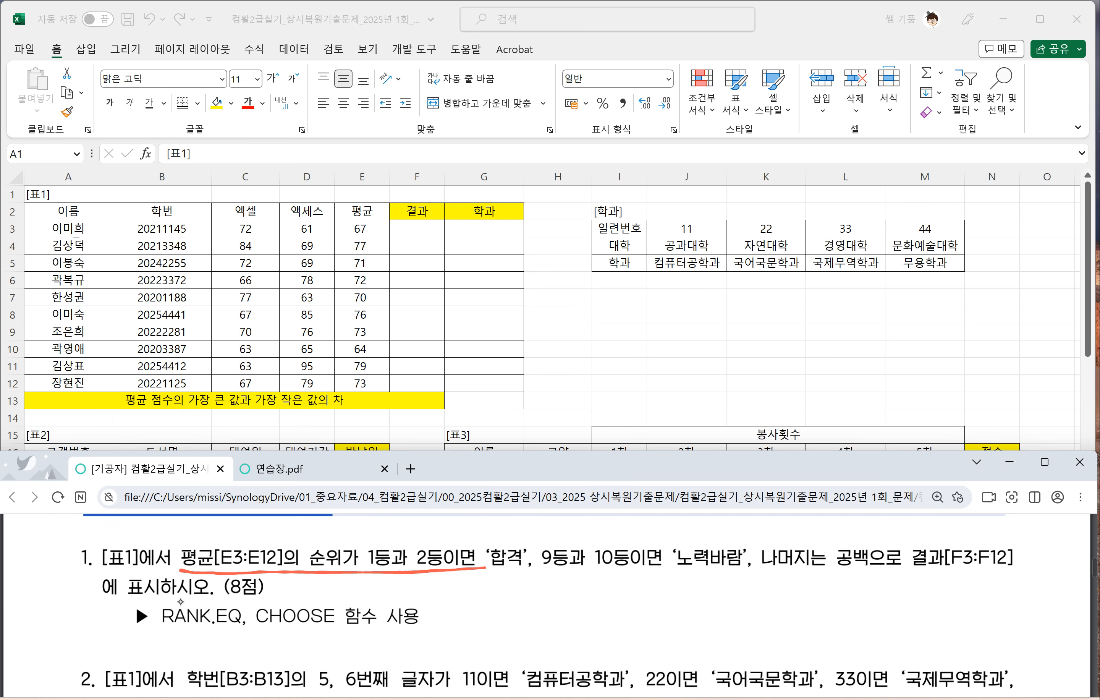
mouse_move(497, 573)
left_mouse_down()
mouse_move(495, 585)
mouse_move(522, 570)
mouse_move(513, 594)
mouse_move(534, 597)
mouse_move(565, 580)
mouse_move(558, 599)
mouse_move(600, 588)
mouse_move(583, 613)
left_mouse_up()
left_click_drag(613, 575, 610, 598)
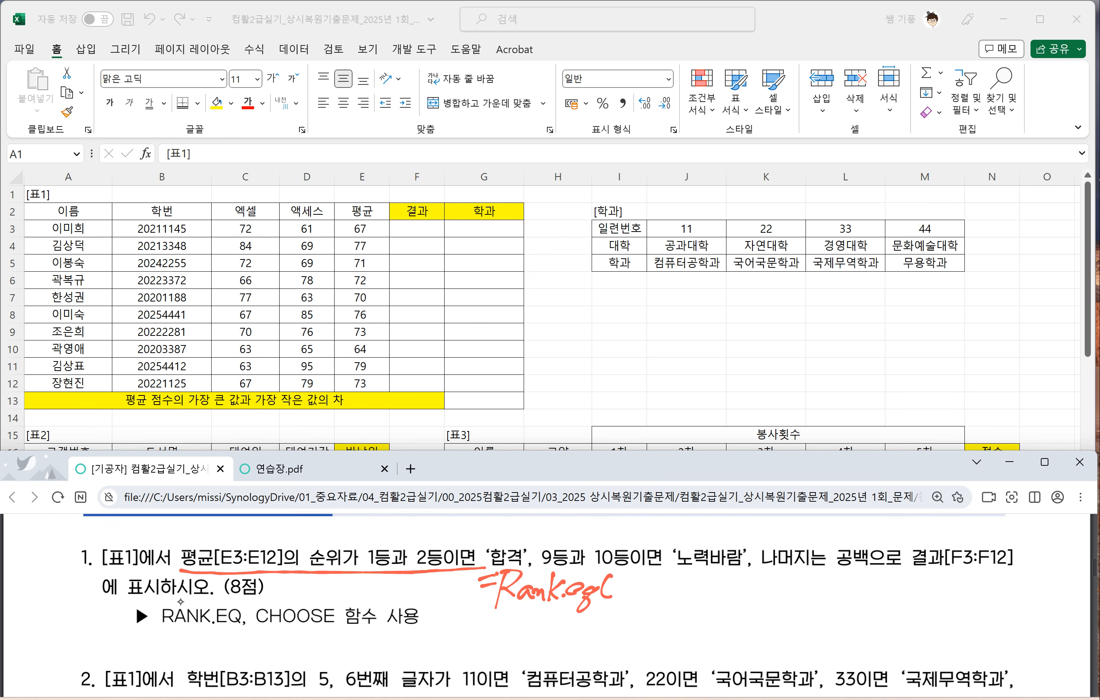
mouse_move(616, 581)
left_mouse_down()
mouse_move(613, 595)
mouse_move(650, 587)
left_mouse_up()
left_click_drag(634, 593, 650, 590)
left_click_drag(642, 592, 671, 588)
left_click_drag(653, 584, 671, 590)
left_click_drag(676, 573, 675, 596)
left_click_drag(658, 593, 678, 602)
left_click_drag(684, 595, 689, 596)
left_click_drag(702, 573, 712, 579)
left_click_drag(692, 583, 705, 594)
left_click_drag(699, 588, 711, 596)
left_click_drag(721, 575, 727, 595)
mouse_move(733, 573)
left_mouse_down()
mouse_move(739, 602)
mouse_move(761, 580)
mouse_move(759, 616)
left_mouse_up()
mouse_move(776, 574)
left_mouse_down()
mouse_move(781, 596)
mouse_move(805, 581)
mouse_move(796, 592)
left_mouse_up()
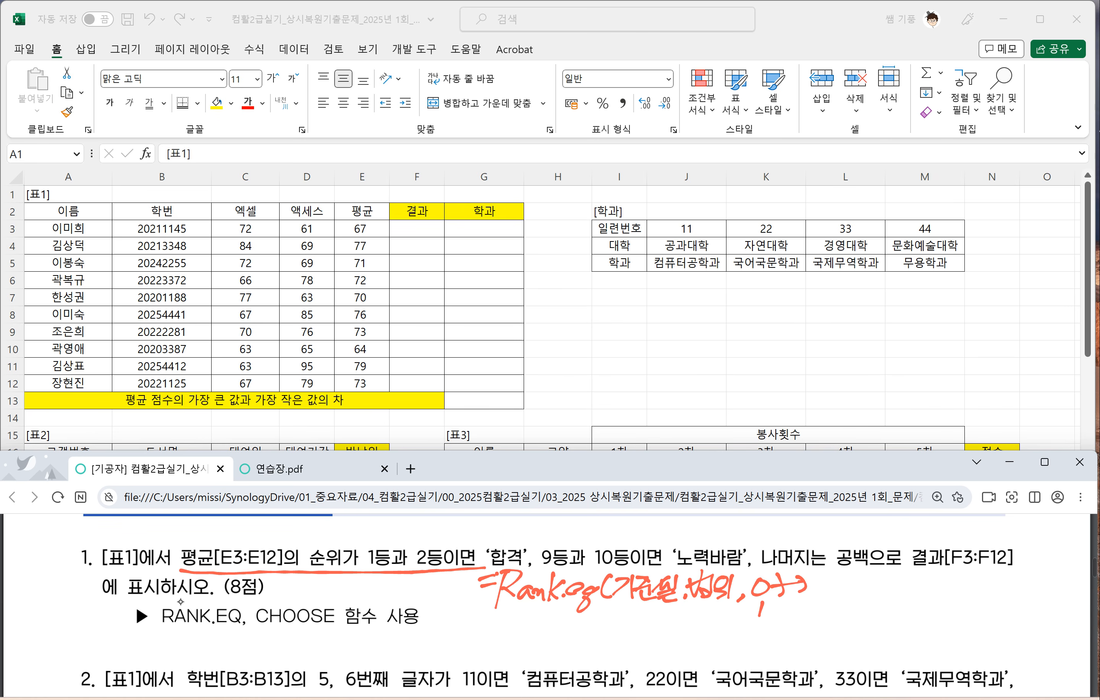
Step: Handwrite beside the RANK.EQ syntax that 0 ranks the highest number first (높은수 1등) and 1 the lowest (낮은수 1등)
left_click_drag(813, 574, 834, 600)
mouse_move(830, 575)
left_mouse_down()
mouse_move(849, 596)
mouse_move(847, 586)
left_mouse_up()
left_click_drag(853, 579, 862, 586)
mouse_move(856, 586)
left_mouse_down()
mouse_move(857, 601)
mouse_move(880, 592)
left_mouse_up()
left_click_drag(882, 573, 899, 585)
left_click_drag(893, 593, 892, 595)
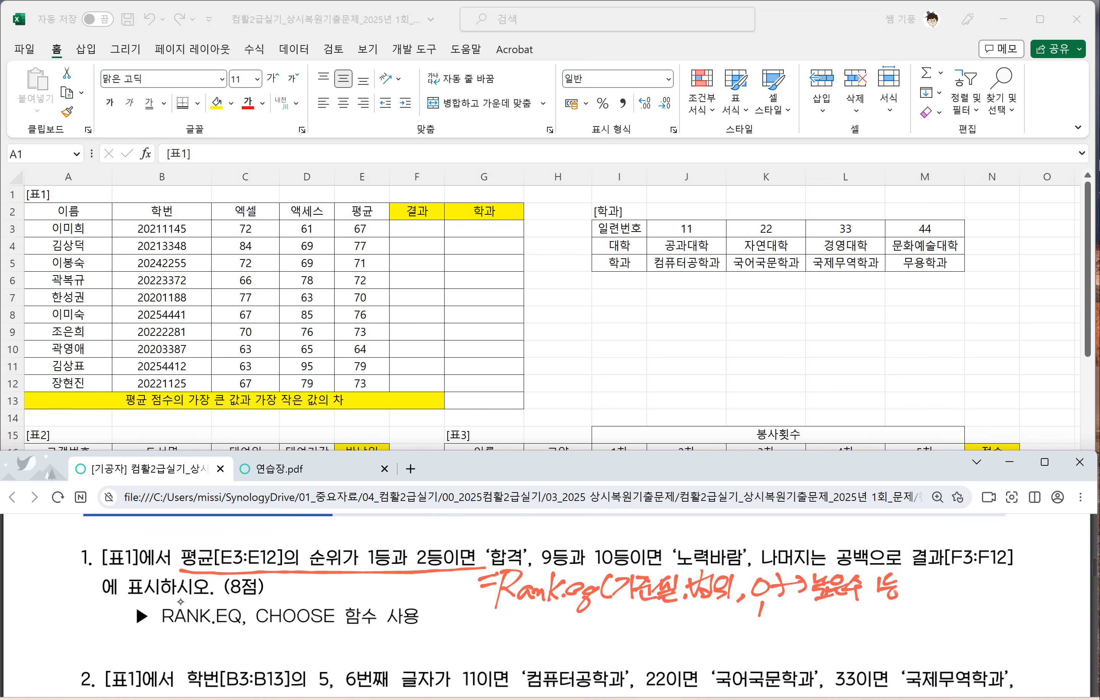
left_click_drag(770, 611, 791, 608)
mouse_move(785, 603)
left_mouse_down()
mouse_move(785, 616)
mouse_move(821, 618)
left_mouse_up()
left_click_drag(819, 602, 825, 623)
left_click_drag(833, 604, 843, 614)
left_click_drag(829, 617, 841, 617)
left_click_drag(847, 608, 861, 616)
left_click_drag(851, 618, 851, 626)
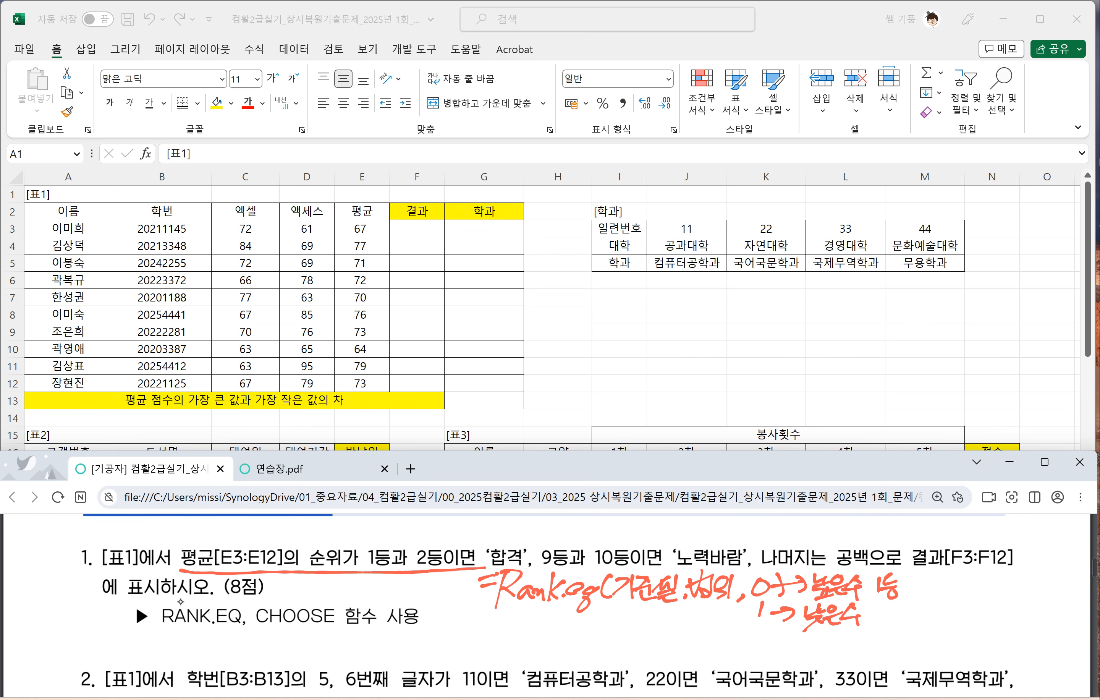
mouse_move(876, 605)
left_mouse_down()
mouse_move(878, 621)
mouse_move(895, 615)
left_mouse_up()
left_click_drag(888, 620, 890, 627)
Step: Handwrite the CHOOSE syntax =choose(K, 값1, 값2, 값3, …) under question 1's function hint in the PDF
left_click_drag(429, 647, 443, 644)
left_click_drag(429, 656, 460, 660)
left_click_drag(468, 624, 471, 658)
mouse_move(476, 659)
left_mouse_down()
mouse_move(482, 642)
mouse_move(532, 660)
left_mouse_up()
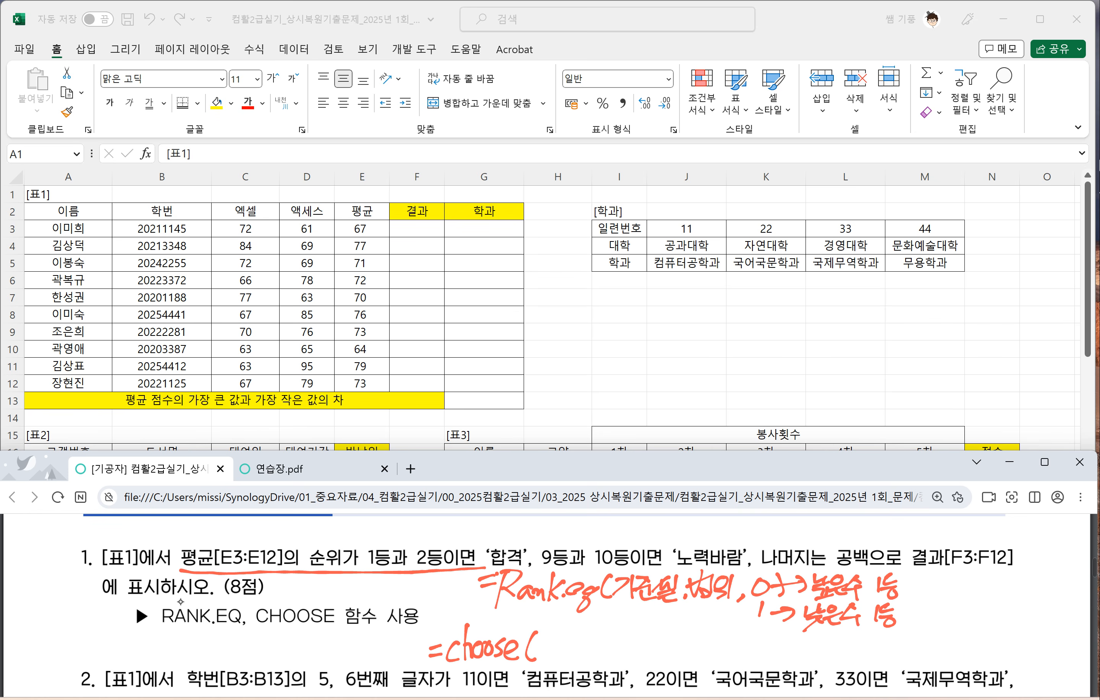
mouse_move(549, 632)
left_mouse_down()
mouse_move(546, 655)
mouse_move(561, 657)
left_mouse_up()
mouse_move(573, 654)
left_mouse_down()
mouse_move(568, 665)
mouse_move(595, 647)
left_mouse_up()
left_click_drag(580, 650, 587, 663)
mouse_move(592, 655)
left_mouse_down()
mouse_move(601, 654)
mouse_move(587, 669)
left_mouse_up()
mouse_move(595, 658)
left_mouse_down()
mouse_move(616, 667)
mouse_move(656, 643)
left_mouse_up()
left_click_drag(638, 652, 648, 664)
mouse_move(638, 661)
left_mouse_down()
mouse_move(657, 672)
mouse_move(679, 658)
mouse_move(683, 669)
mouse_move(722, 650)
left_mouse_up()
mouse_move(708, 648)
left_mouse_down()
mouse_move(700, 666)
mouse_move(710, 648)
left_mouse_up()
left_click_drag(707, 662, 722, 657)
mouse_move(726, 642)
left_mouse_down()
mouse_move(736, 656)
mouse_move(727, 662)
left_mouse_up()
left_click(770, 659)
left_click(779, 659)
left_click_drag(788, 633, 787, 664)
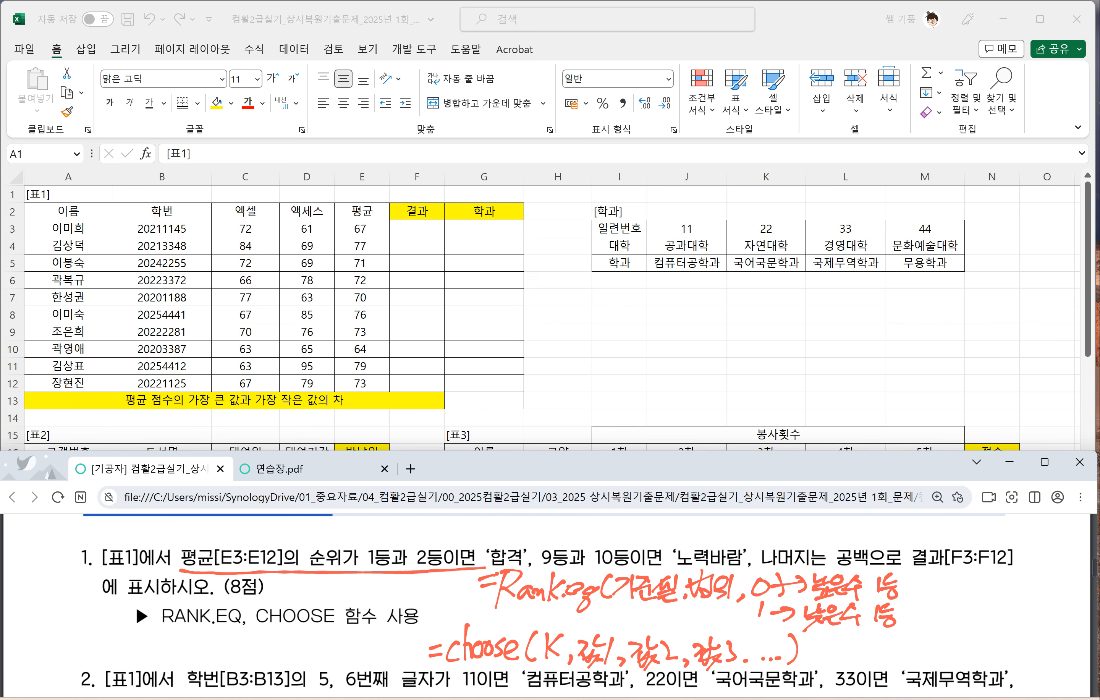
Step: Draw an arrow from K to the value arguments and handwrite the example =choose(2,"금","은","동") with an arrow to 은
mouse_move(556, 632)
left_mouse_down()
mouse_move(599, 626)
mouse_move(594, 637)
left_mouse_up()
left_click_drag(606, 623, 594, 637)
left_click_drag(812, 649, 827, 656)
left_click_drag(843, 640, 842, 659)
mouse_move(847, 629)
left_mouse_down()
mouse_move(846, 661)
mouse_move(915, 650)
mouse_move(931, 659)
mouse_move(948, 643)
left_mouse_up()
left_click_drag(953, 628, 960, 639)
left_click_drag(952, 650, 960, 656)
left_click_drag(968, 633, 971, 638)
mouse_move(970, 649)
left_mouse_down()
mouse_move(968, 658)
mouse_move(985, 636)
left_mouse_up()
left_click_drag(988, 629, 997, 628)
mouse_move(985, 648)
left_mouse_down()
mouse_move(1003, 641)
mouse_move(999, 656)
mouse_move(1009, 636)
left_mouse_up()
left_click_drag(1014, 628, 1015, 636)
mouse_move(1014, 647)
left_mouse_down()
mouse_move(1011, 658)
mouse_move(1032, 640)
left_mouse_up()
left_click_drag(1038, 626, 1046, 643)
mouse_move(1031, 649)
left_mouse_down()
mouse_move(1047, 647)
mouse_move(1041, 658)
left_mouse_up()
left_click_drag(1050, 628, 1056, 636)
left_click_drag(1058, 624, 1054, 657)
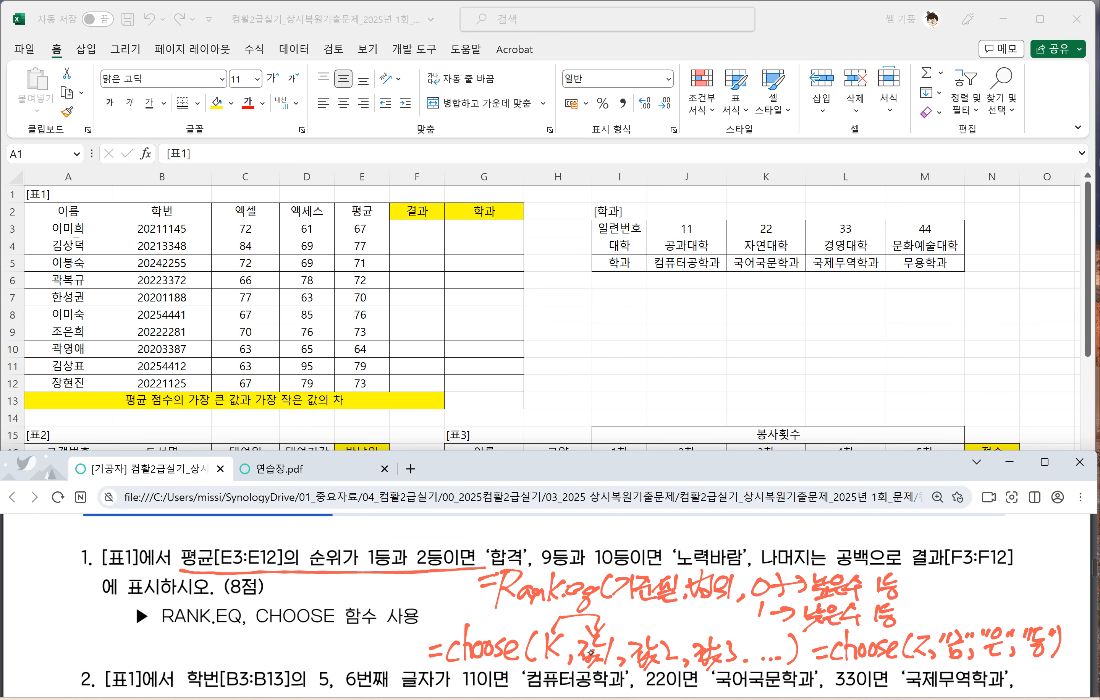
mouse_move(979, 621)
left_mouse_down()
mouse_move(977, 603)
mouse_move(967, 617)
left_mouse_up()
mouse_move(978, 603)
left_mouse_down()
mouse_move(987, 610)
mouse_move(969, 579)
mouse_move(975, 591)
left_mouse_up()
left_click_drag(960, 593, 973, 607)
Step: Collapse the ribbon and begin a RANK.EQ formula in F3, the first 결과 cell of [표1]
left_click(420, 227)
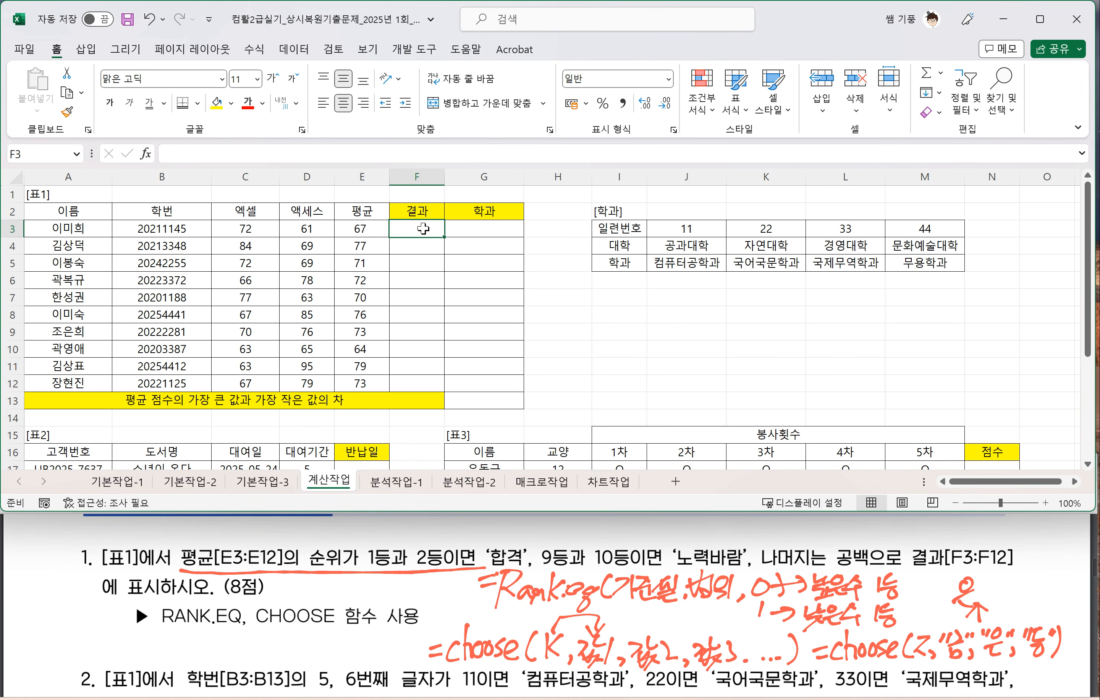
key("ctrl+F1")
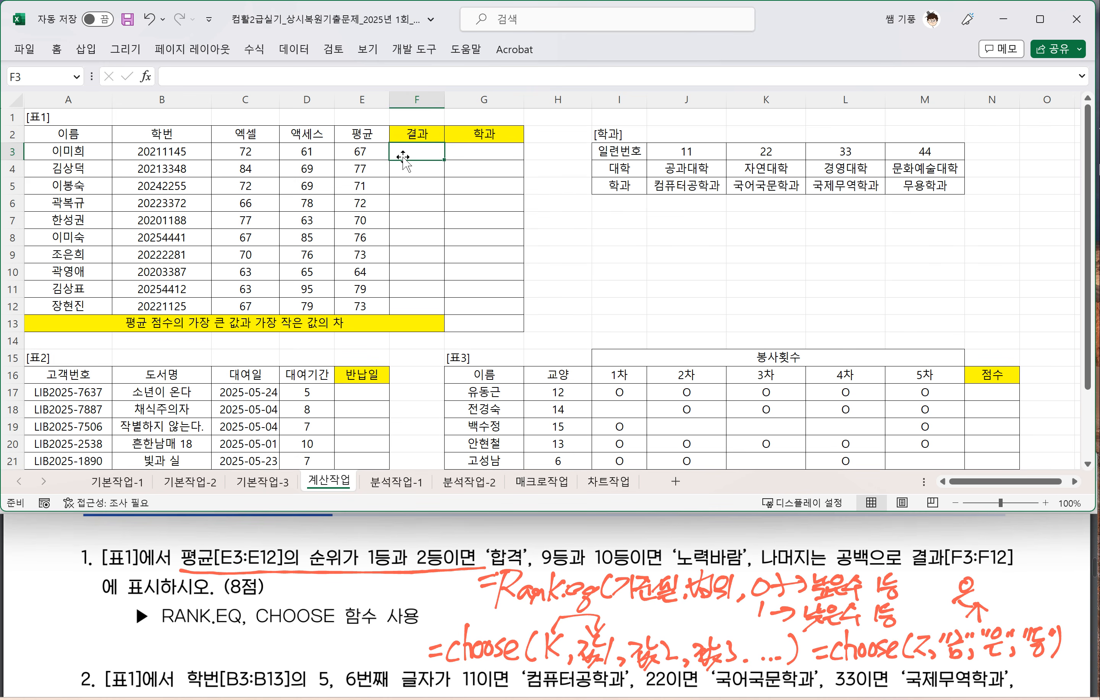
type("=ㄱ")
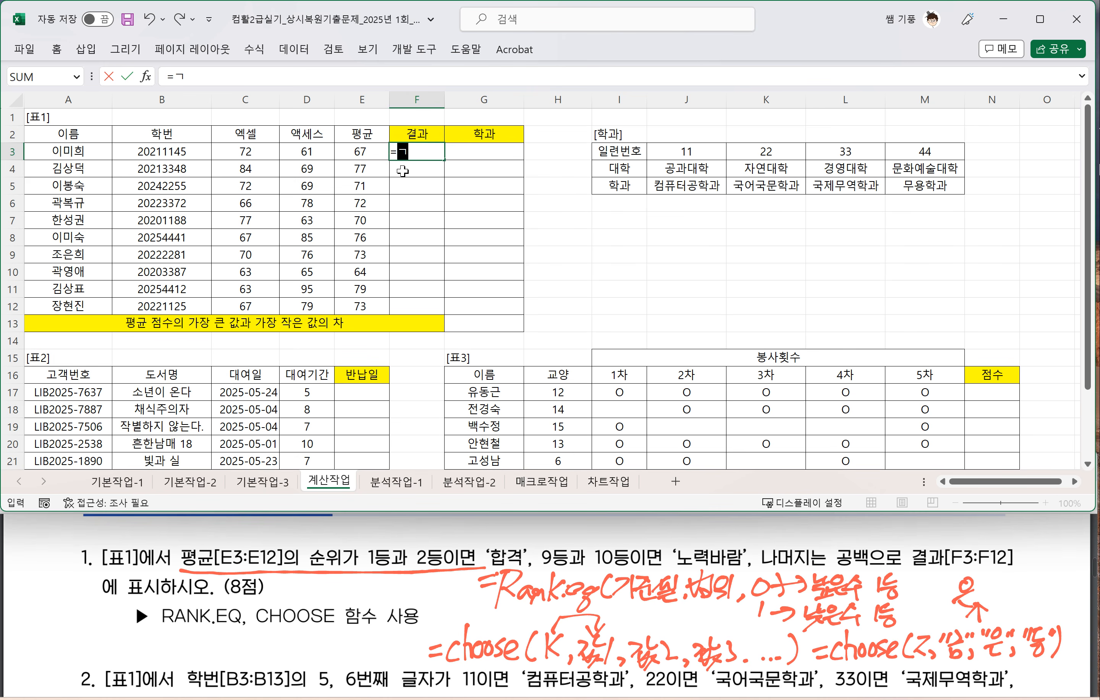
key("BackSpace")
type("rank")
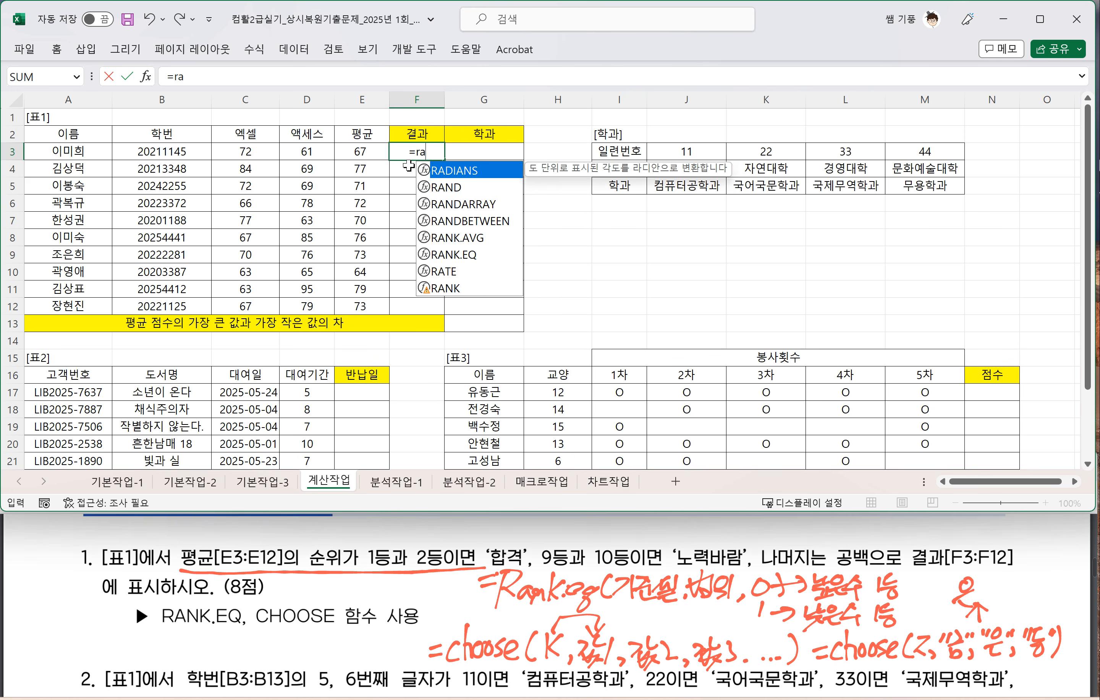
key("BackSpace")
key("BackSpace")
key("BackSpace")
key("BackSpace")
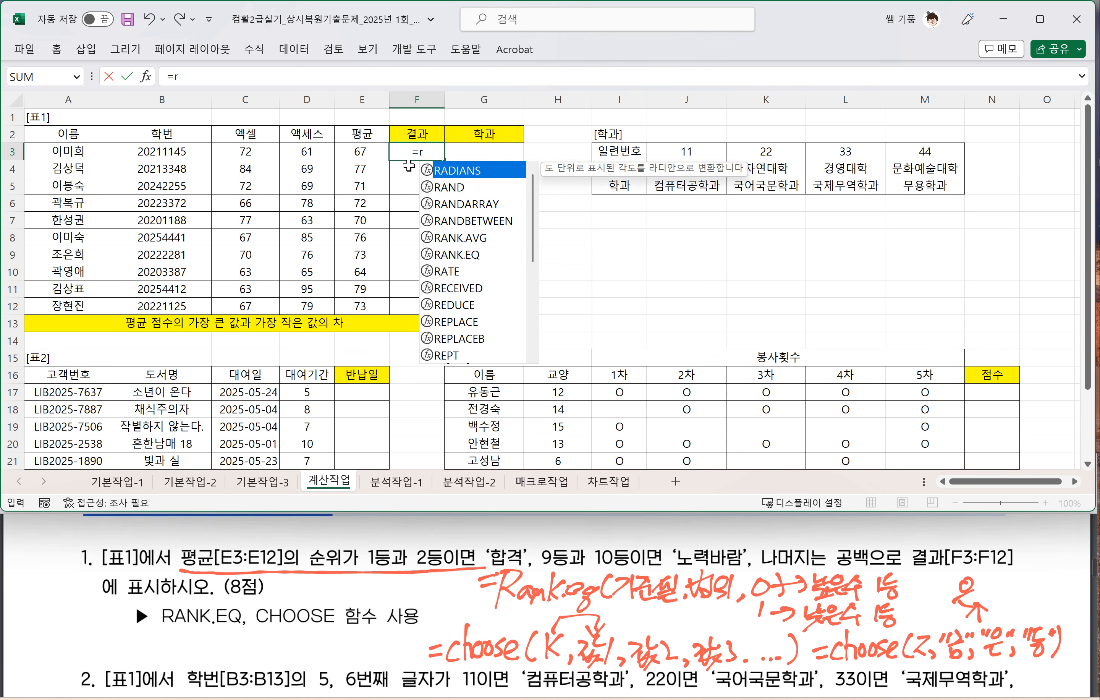
type("RAN")
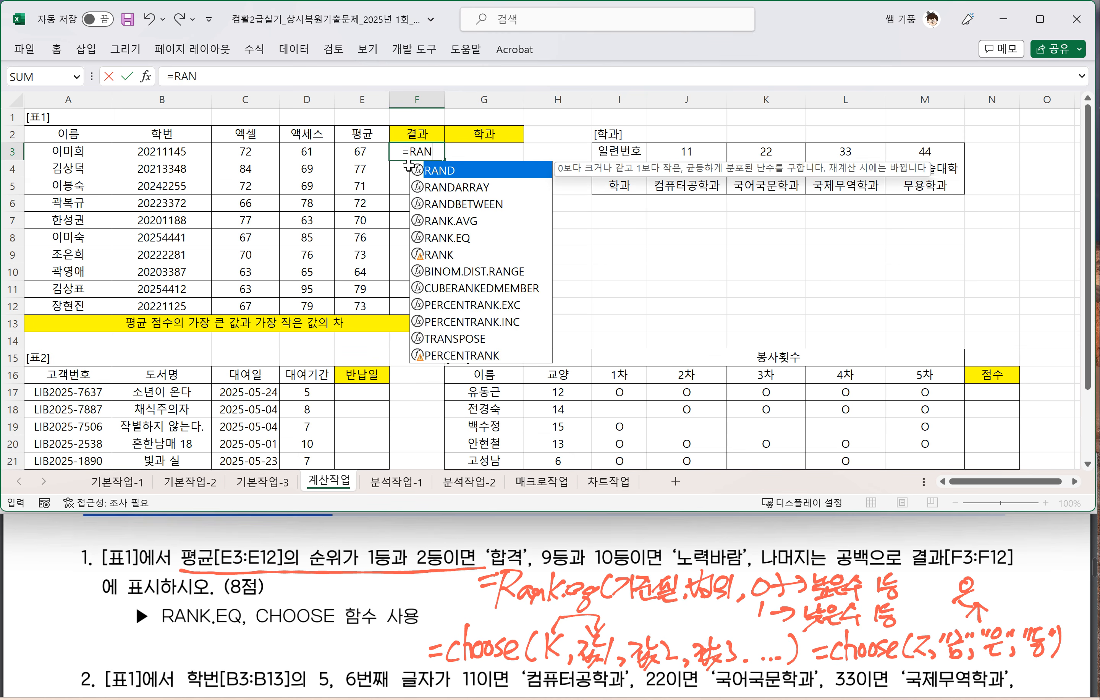
type("K.EQ(")
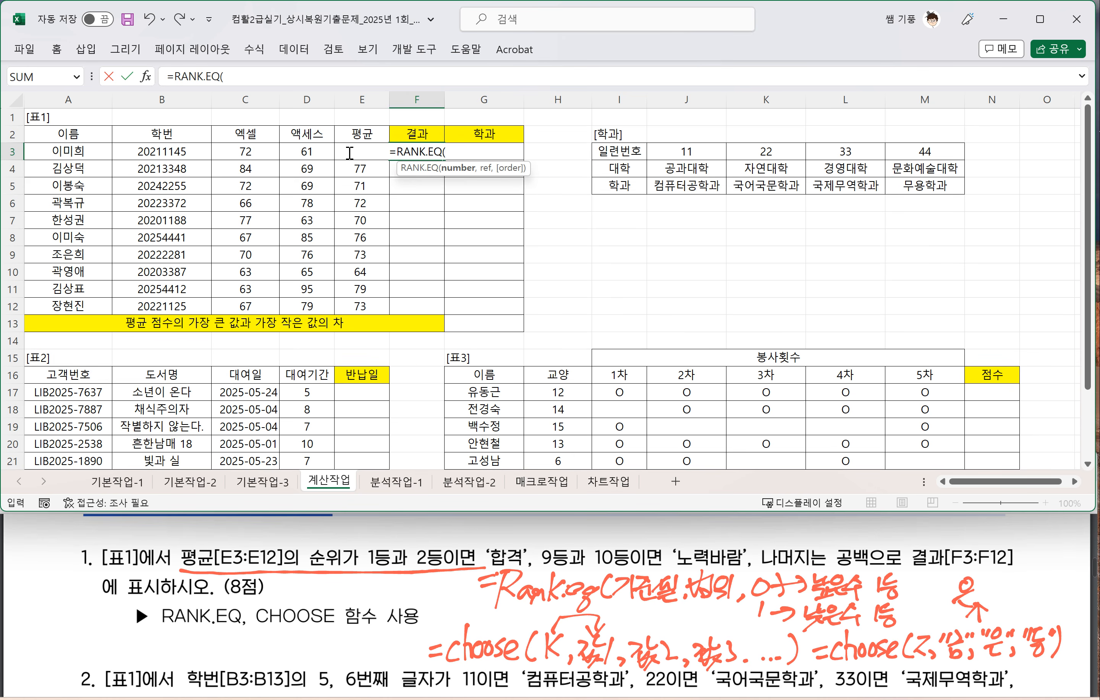
Step: Complete F3's formula as =RANK.EQ(E3,$E$3:$E$12,0) to rank the average in descending order
left_click(354, 130)
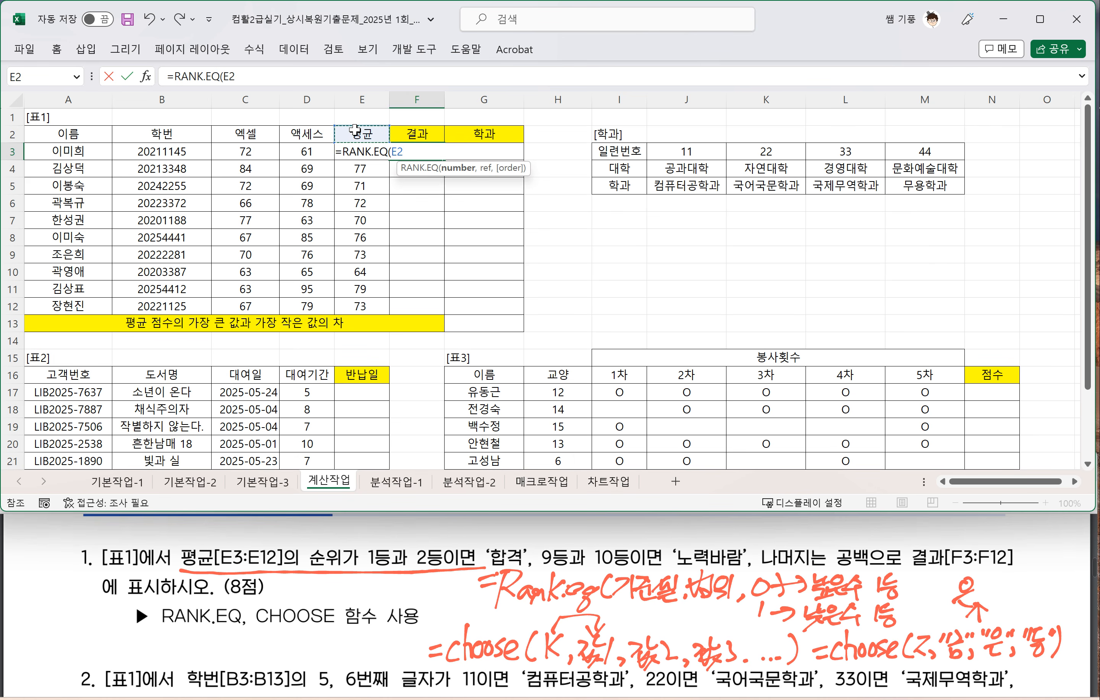
key("Down")
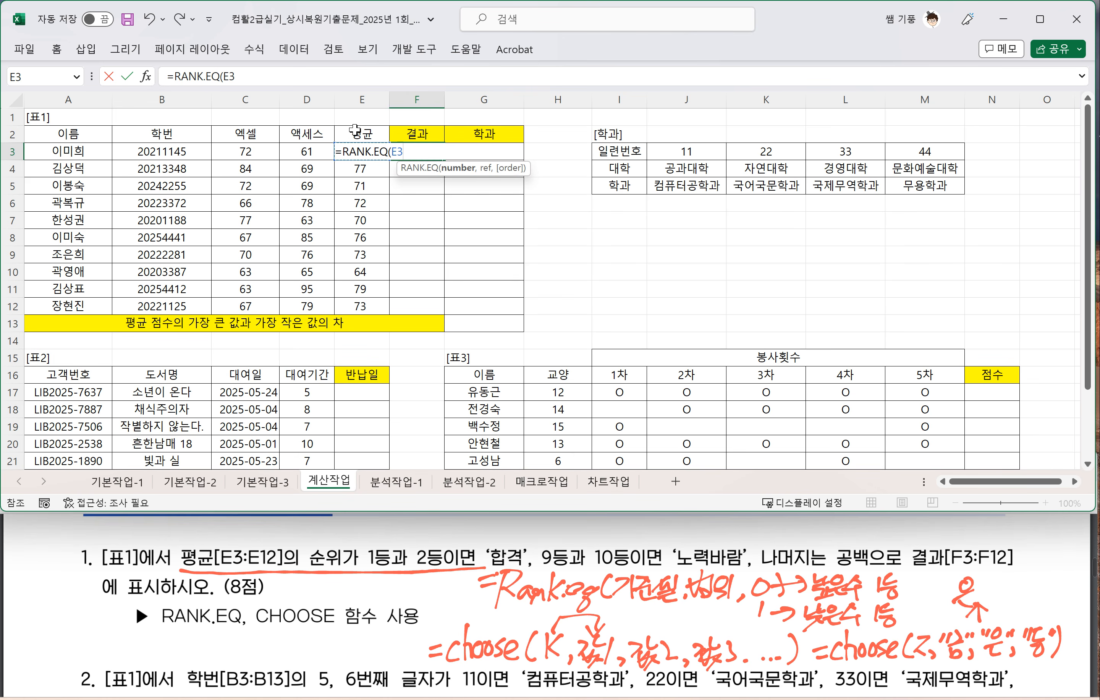
type(",")
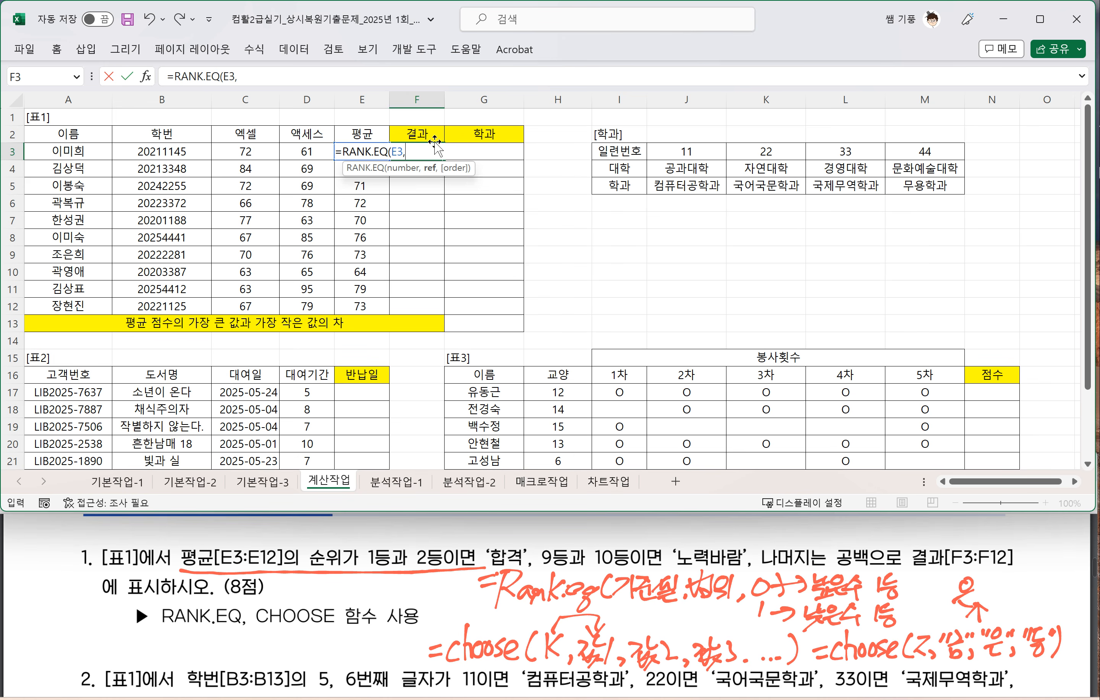
left_click_drag(361, 307, 344, 153)
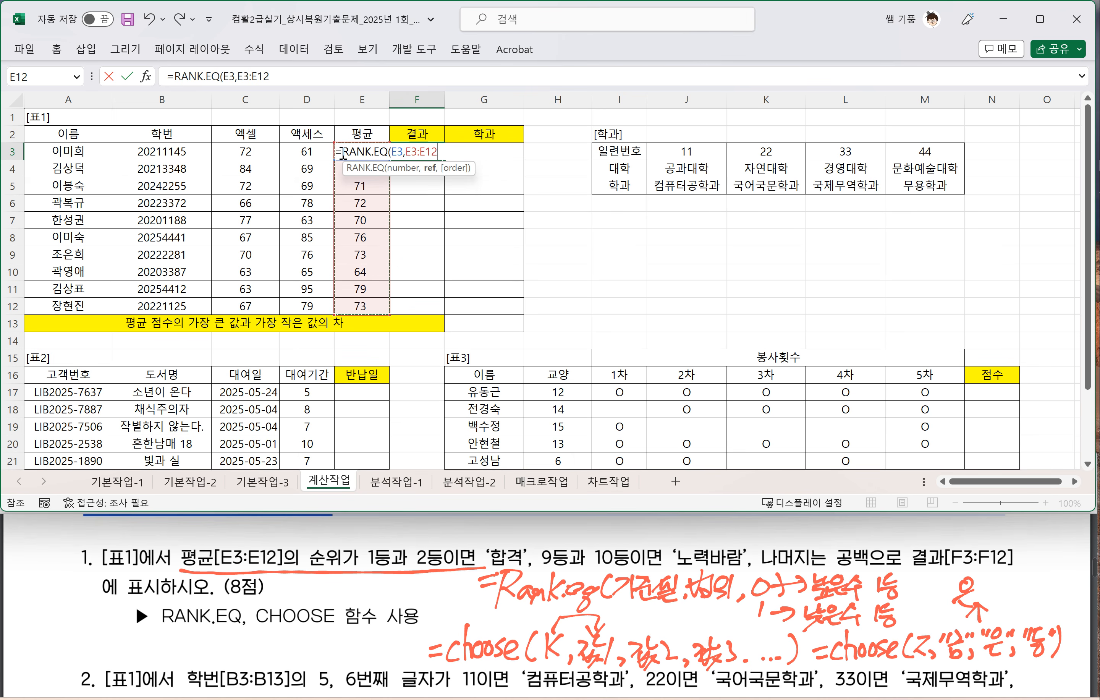
key("F4")
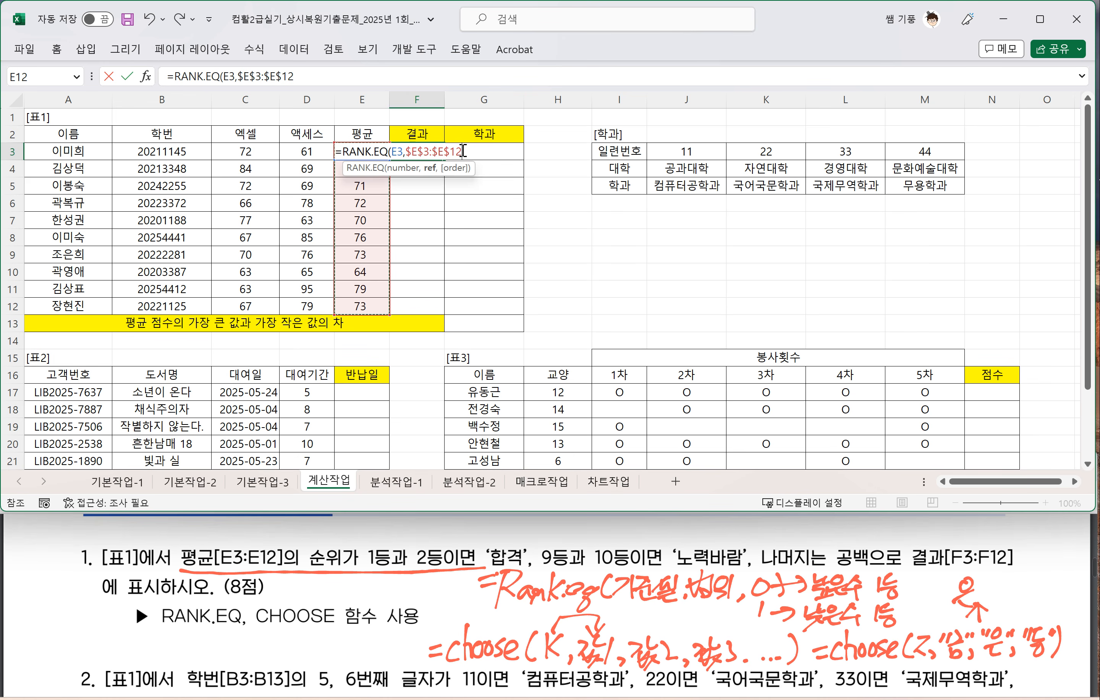
type(",")
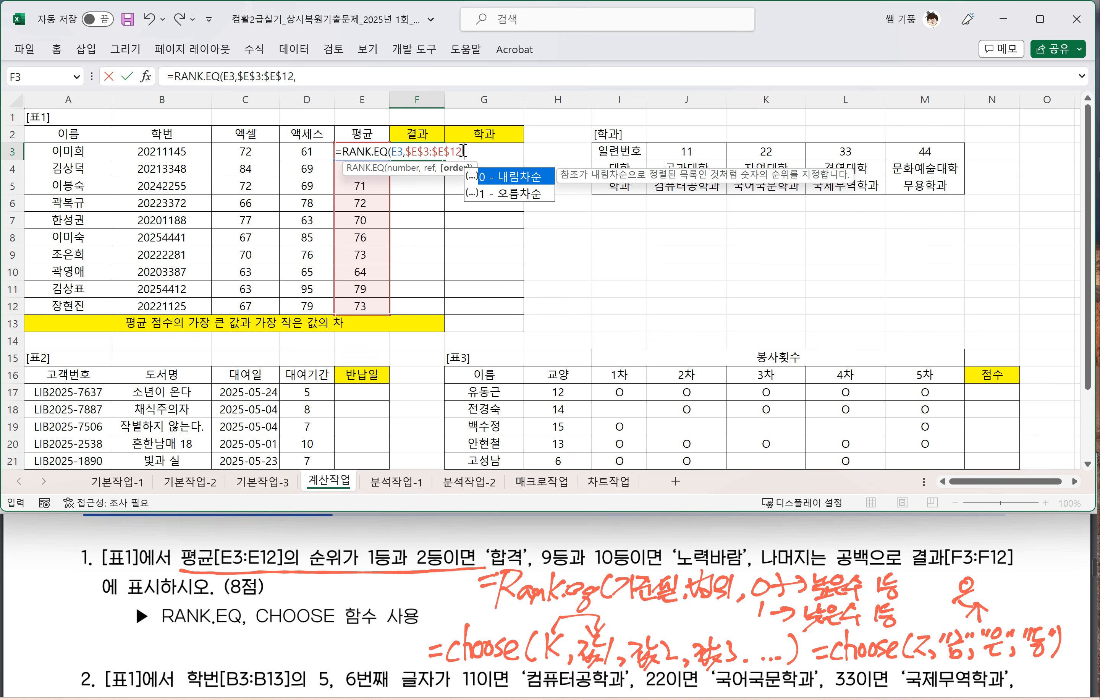
type("0)")
key("Return")
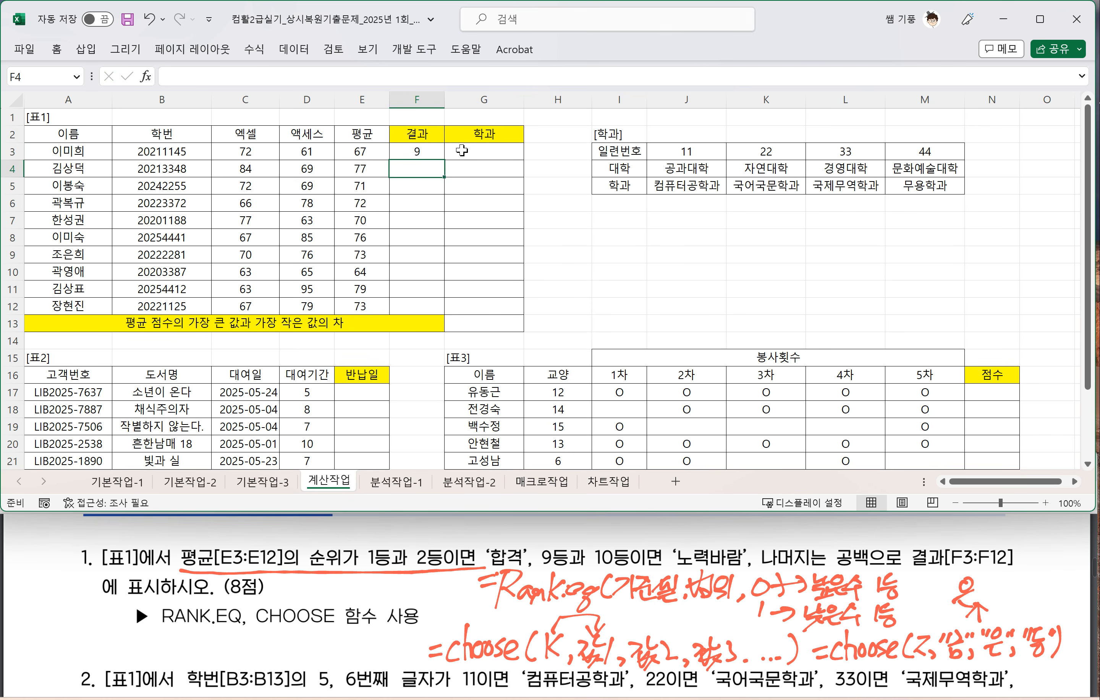
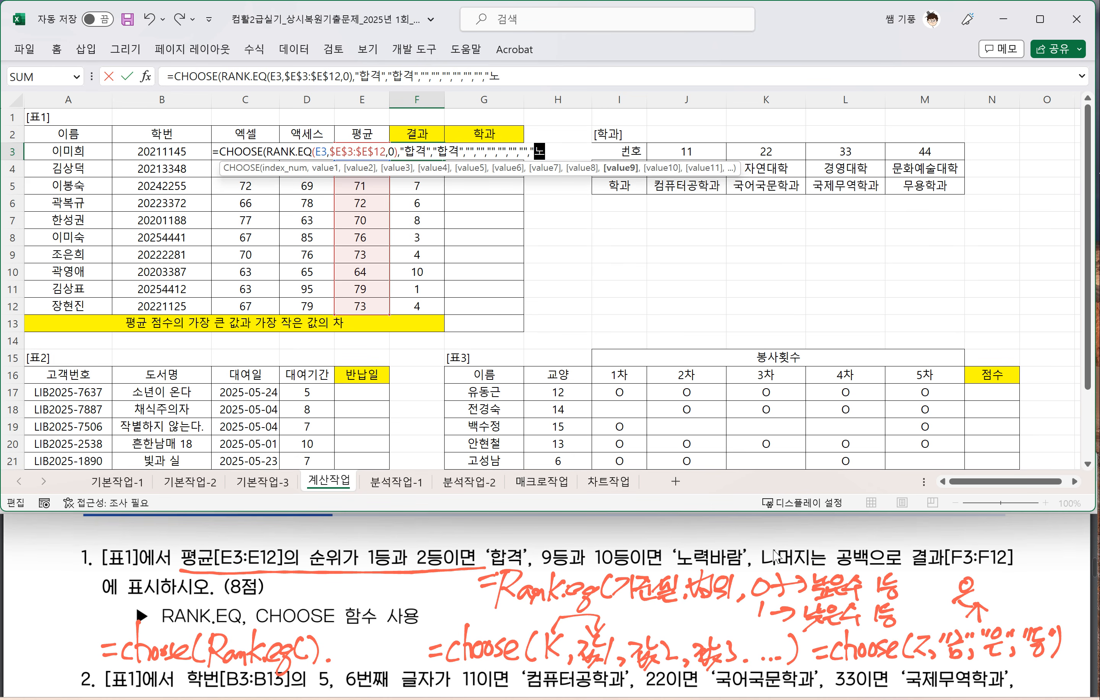
Step: Complete F3's CHOOSE formula with "노력바람" as both the ninth and tenth values and enter it
type("력바람\",")
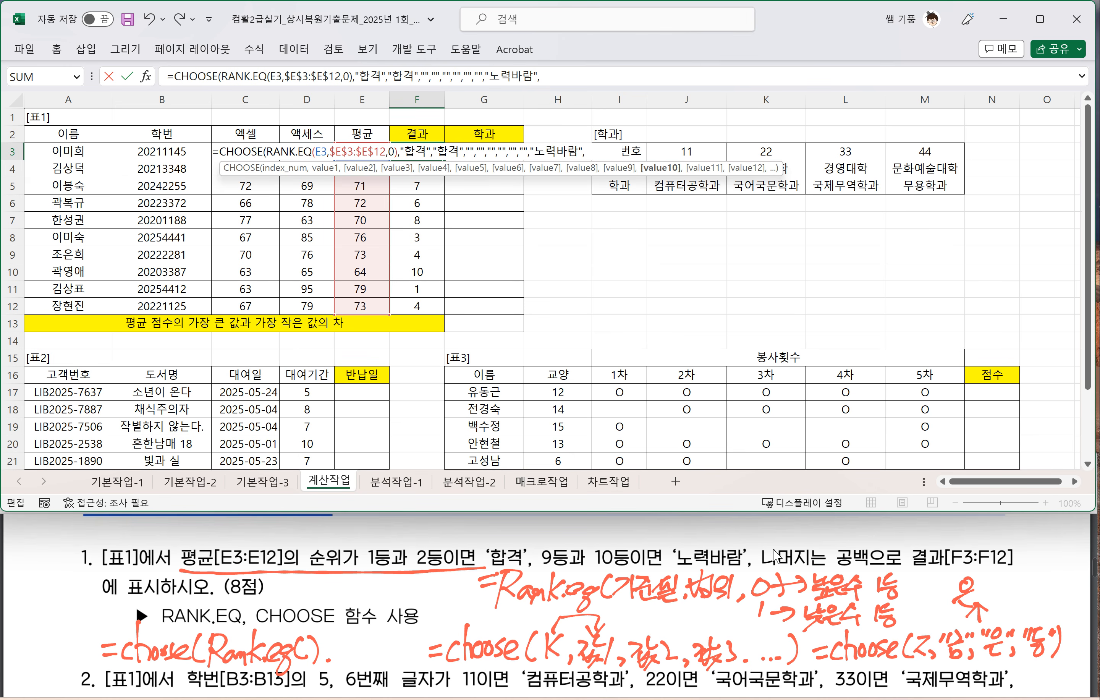
type("\"노력바람")
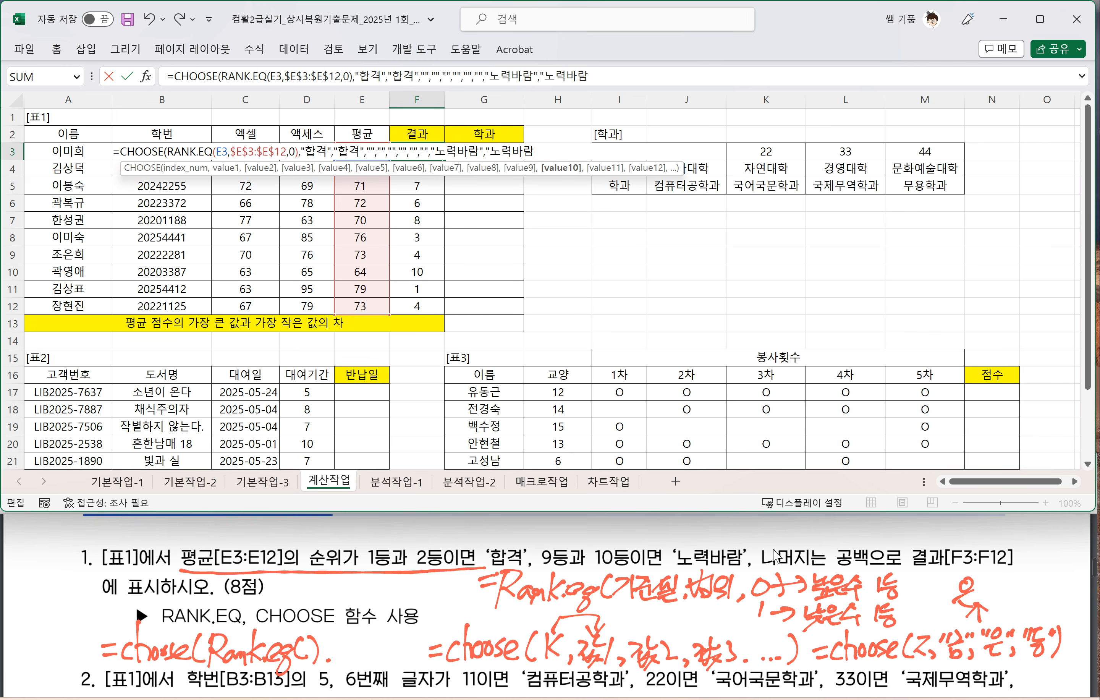
type("\")")
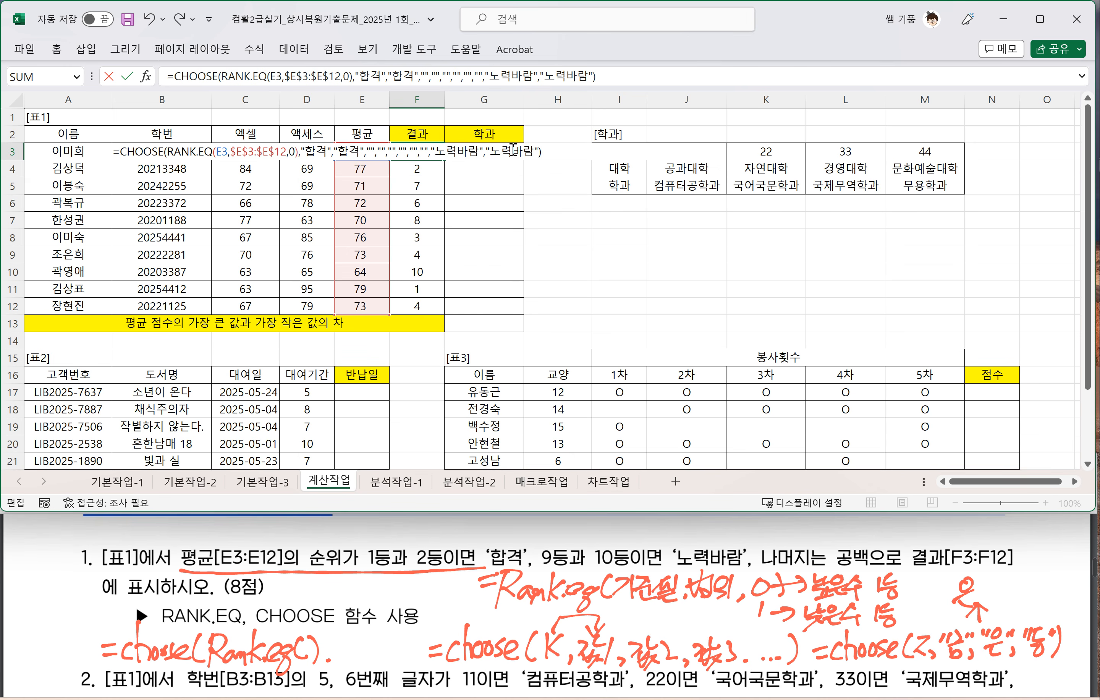
key("Return")
key("Up")
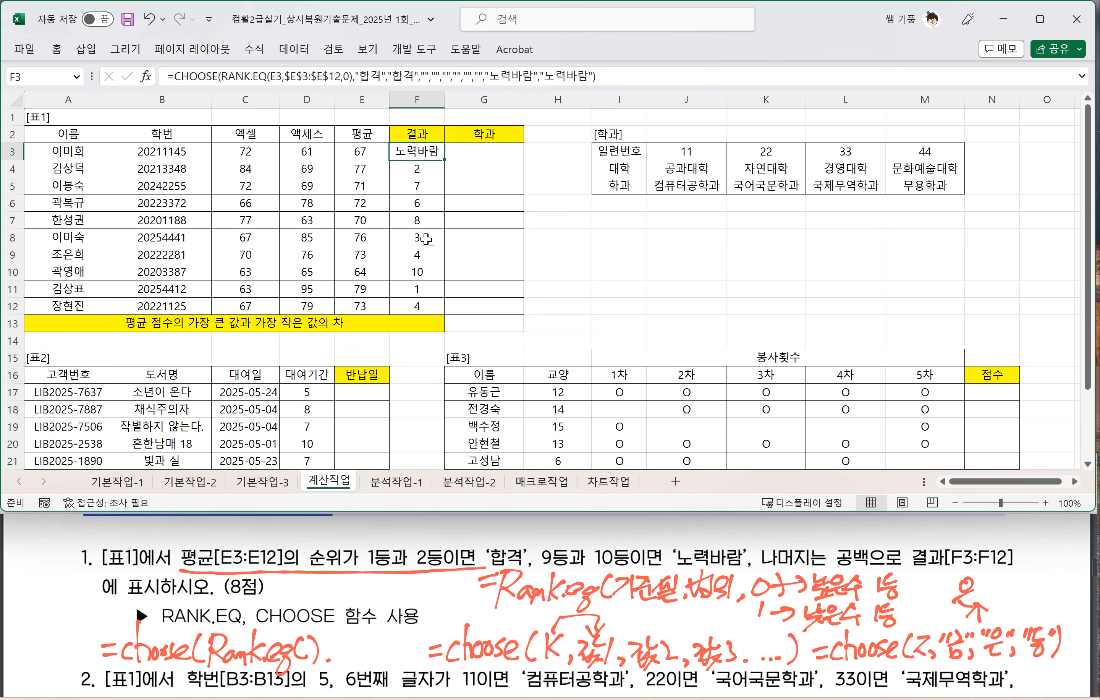
Step: Fill F3's CHOOSE formula down through F12 and check the results in F4 and F11
left_click(420, 170)
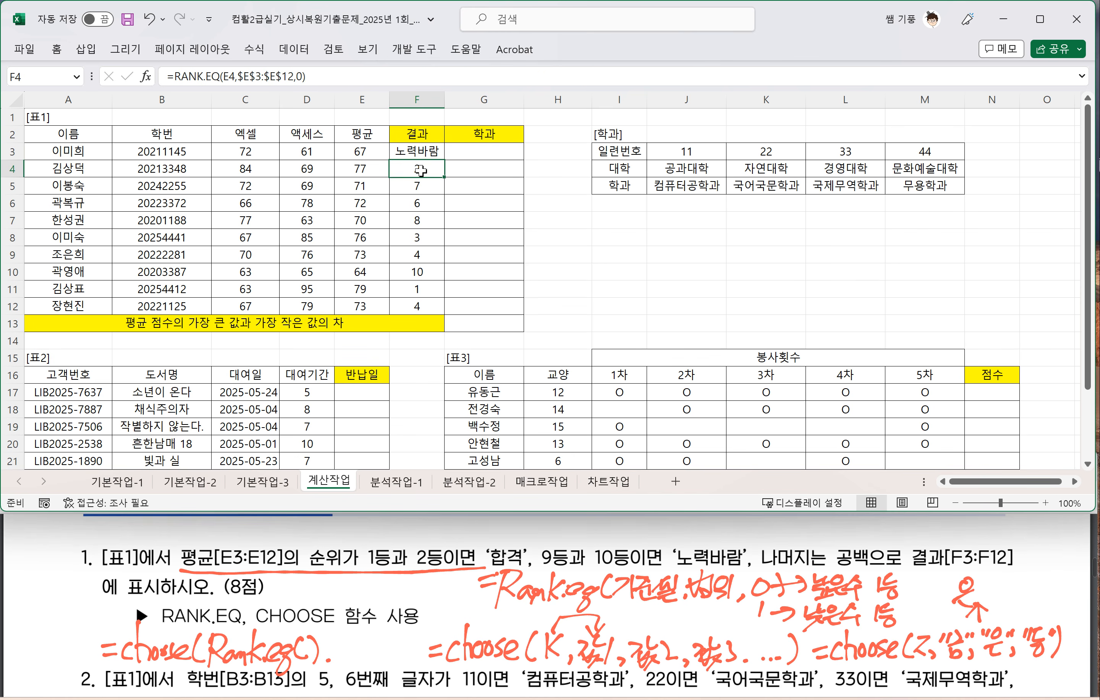
left_click(418, 290)
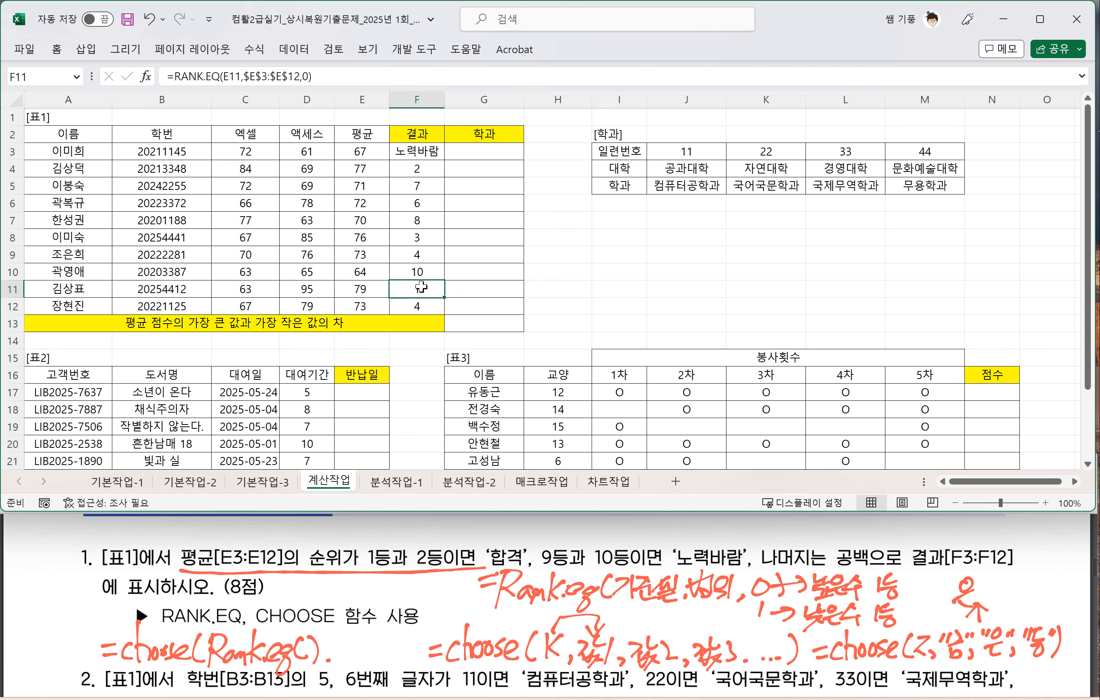
left_click(423, 154)
left_click_drag(445, 160, 452, 312)
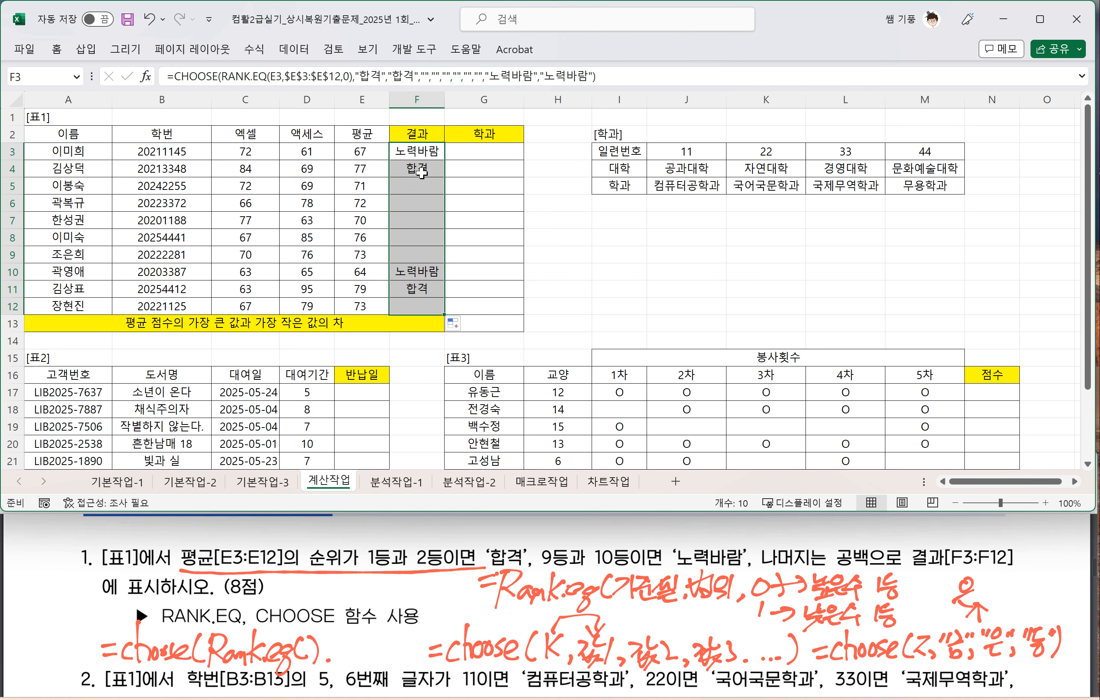
left_click(420, 173)
left_click(414, 287)
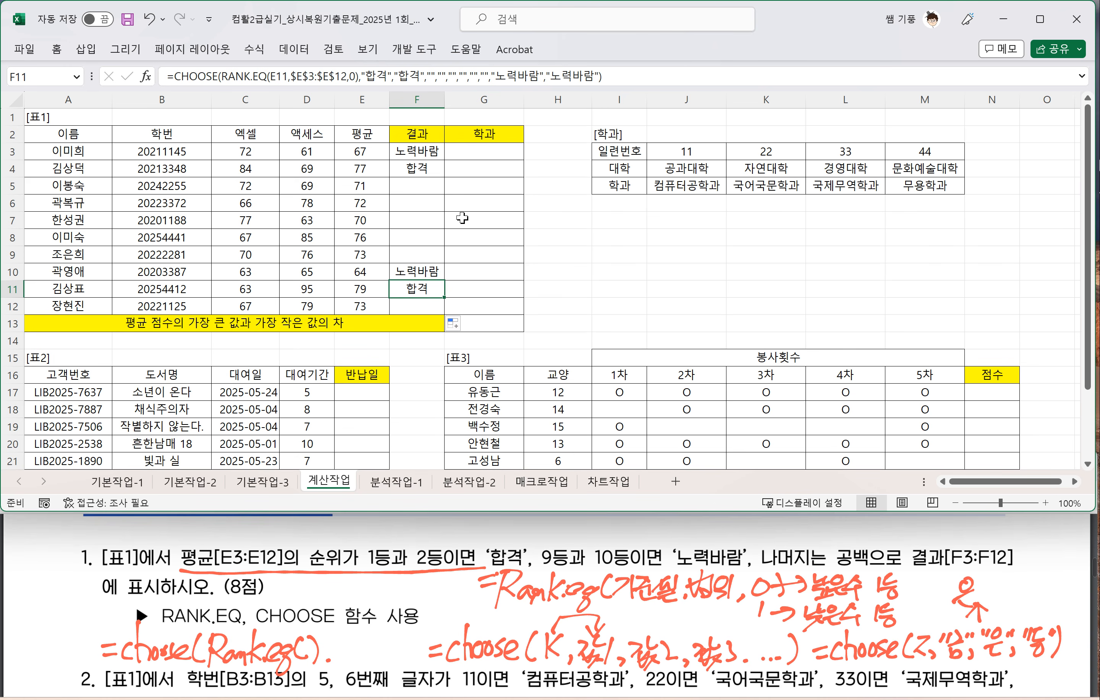
Step: Underline 11이면 '컴퓨터공학과' and 22이면 '국어국문학과' in question 2 of the exam PDF
left_click(464, 204)
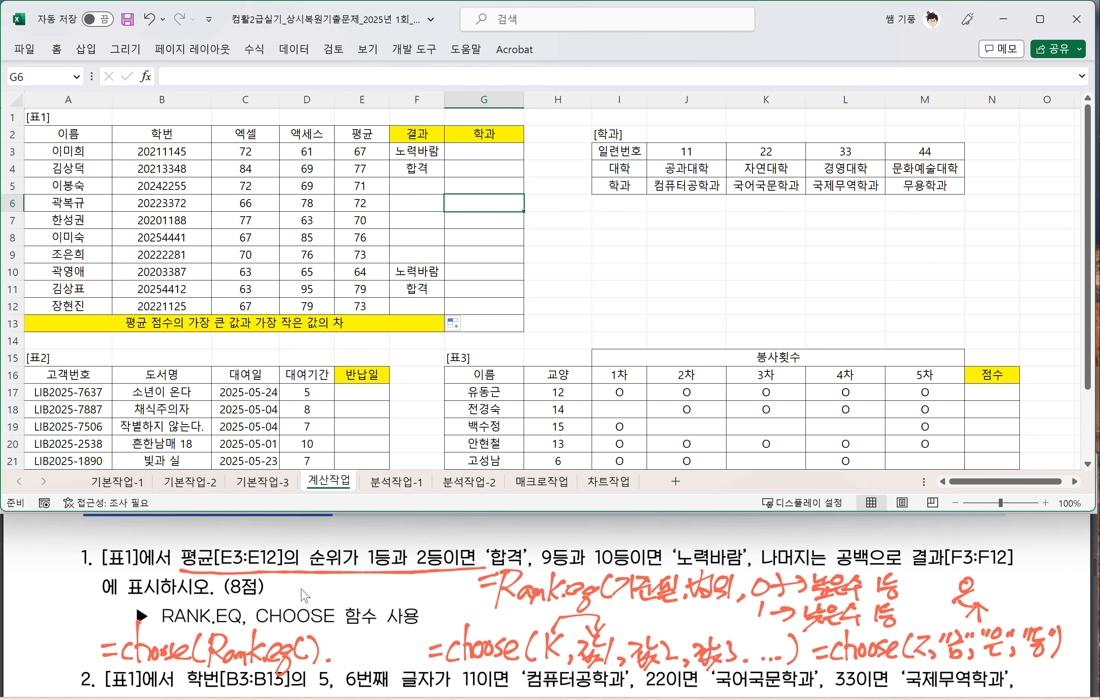
scroll(307, 594, "down", 3)
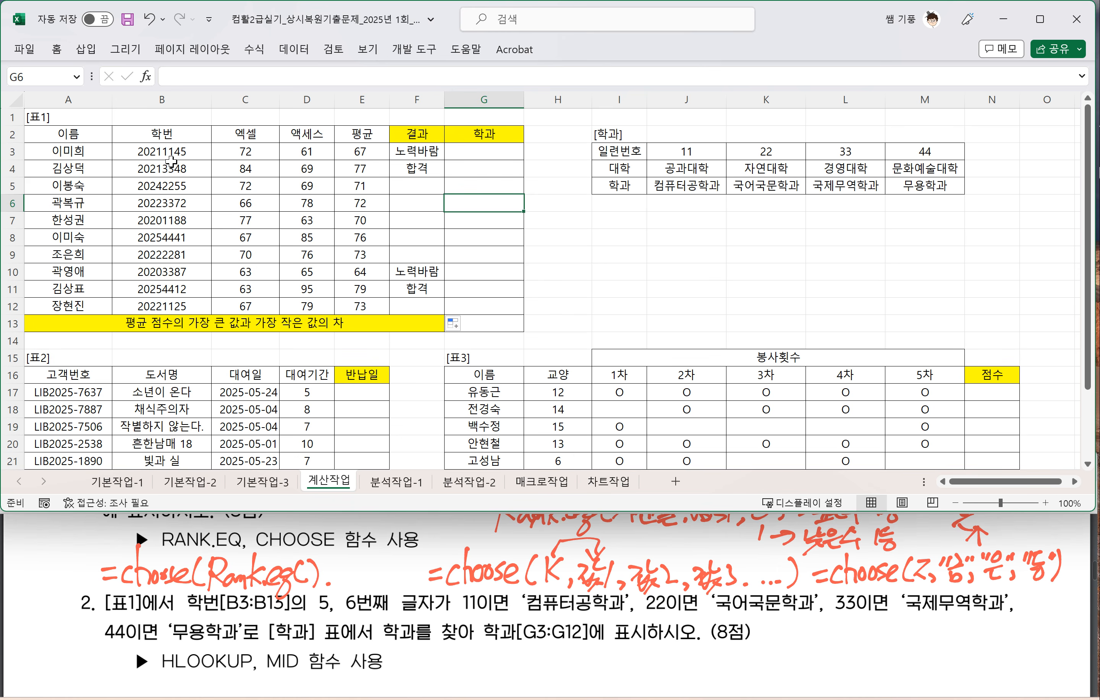
left_click(454, 619)
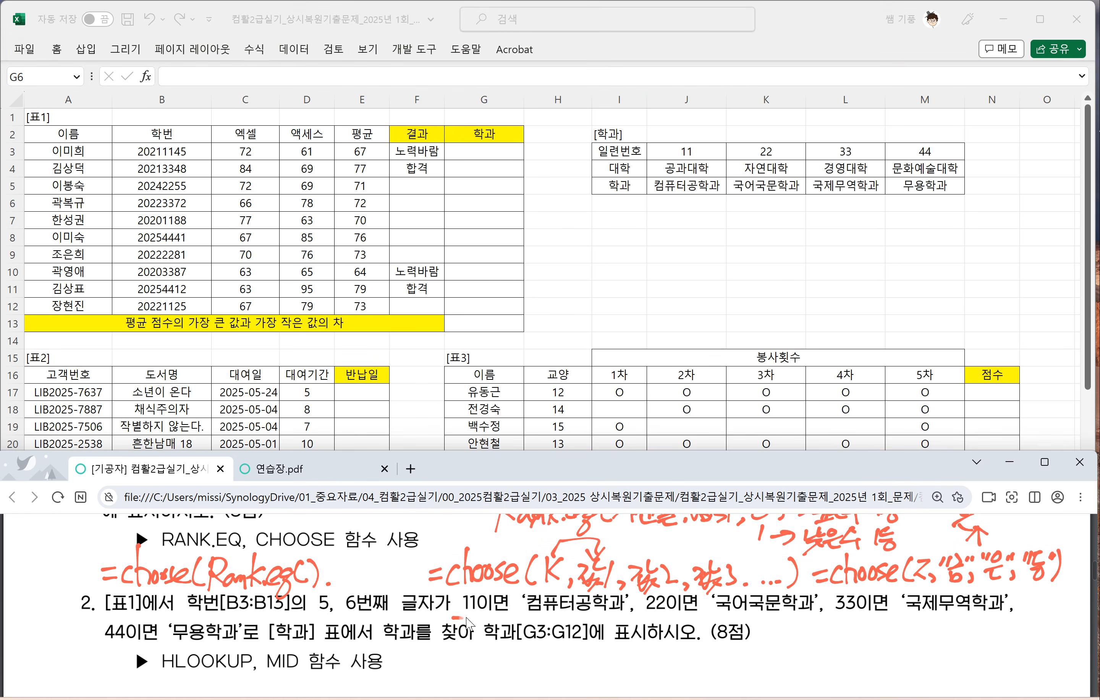
left_click_drag(453, 616, 784, 615)
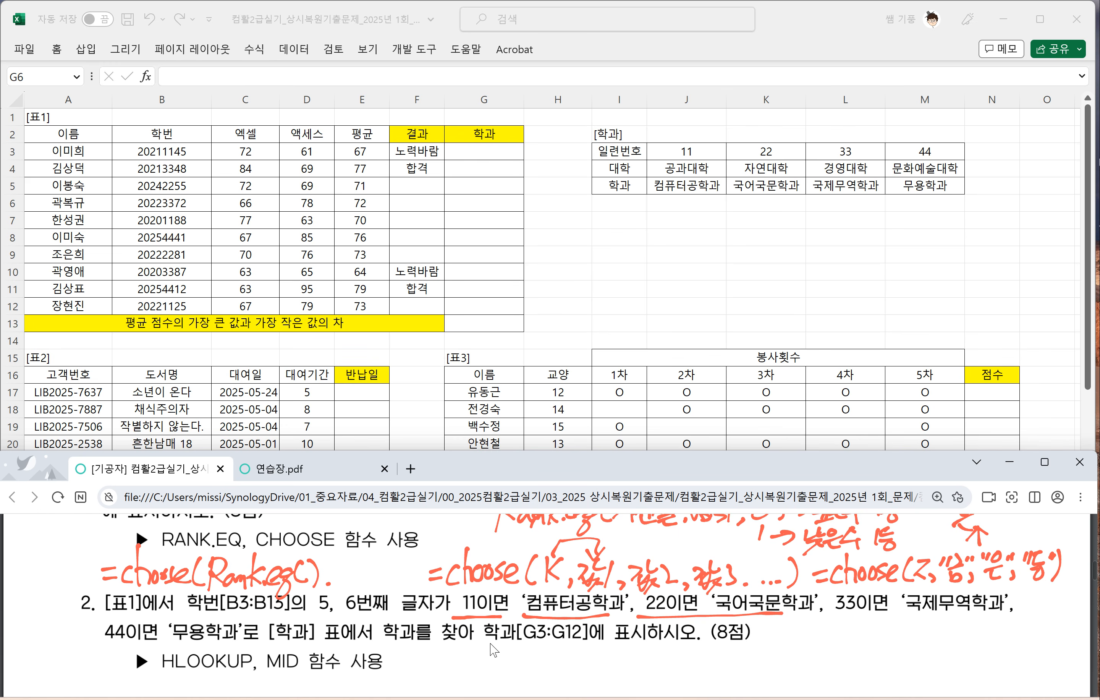
left_click(477, 152)
type("=")
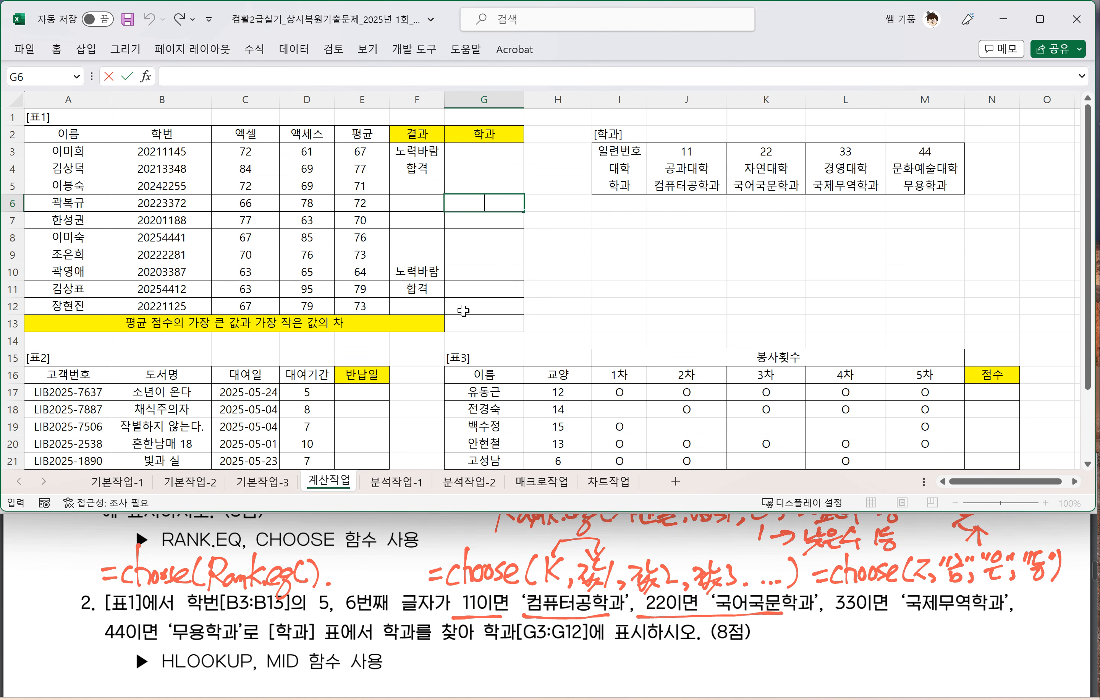
left_click(550, 305)
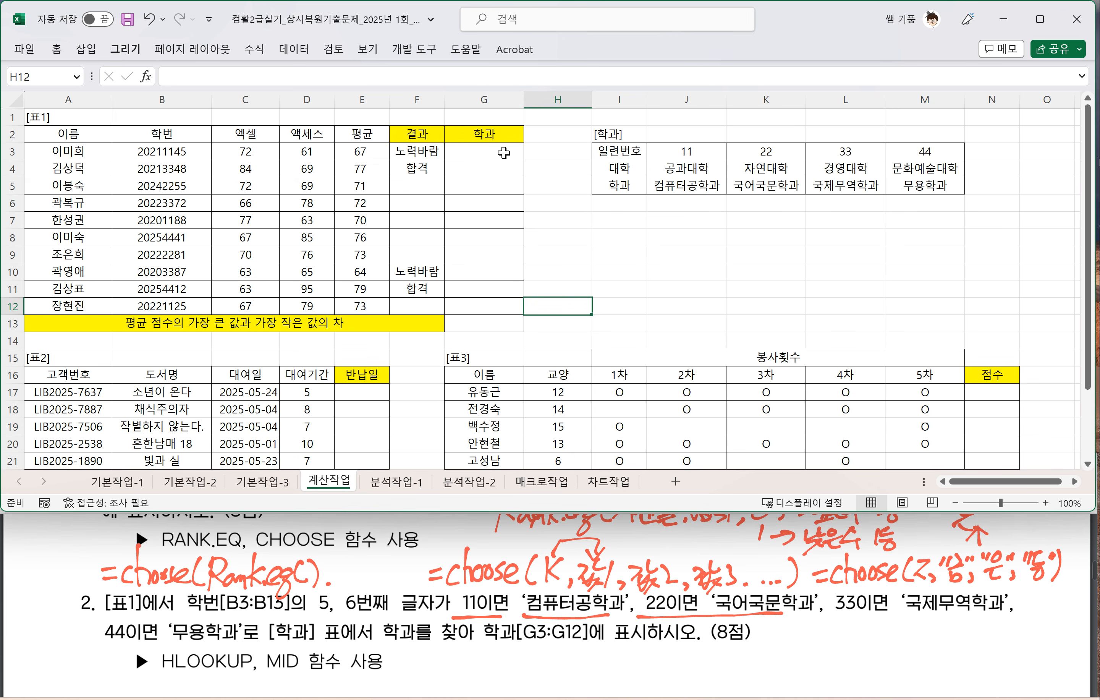
Step: Handwrite =Hlookup( beside question 2's HLOOKUP, MID function hint in the exam PDF
left_click(550, 605)
scroll(550, 606, "down", 1)
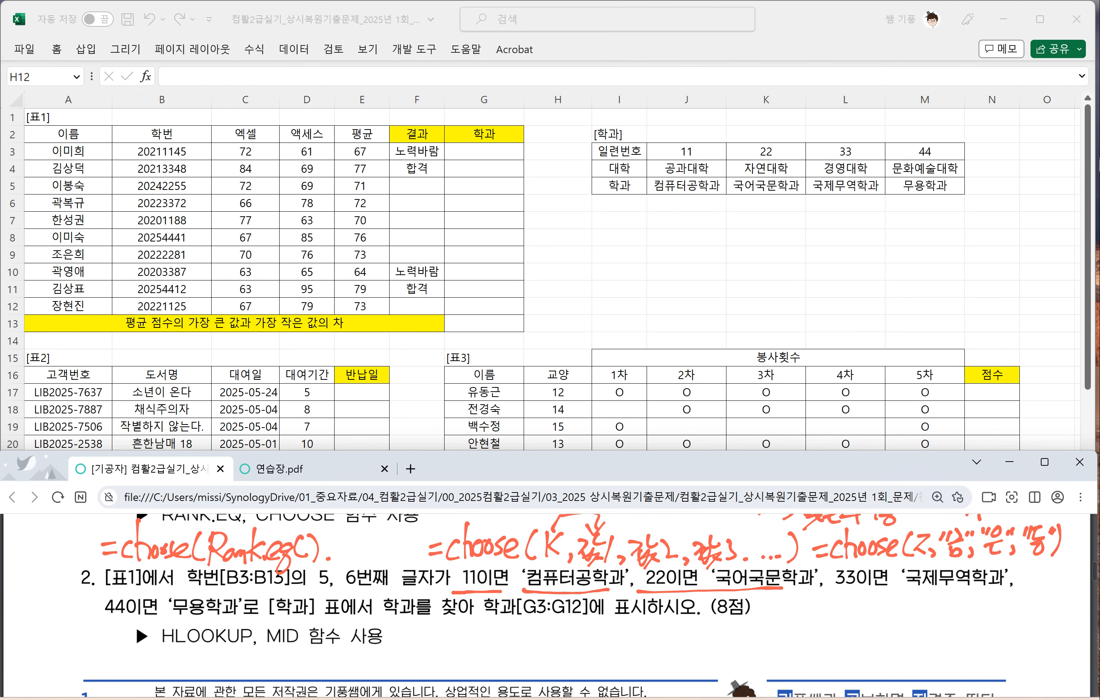
left_click_drag(415, 632, 429, 641)
mouse_move(440, 623)
left_mouse_down()
mouse_move(432, 647)
mouse_move(449, 621)
left_mouse_up()
mouse_move(448, 625)
left_mouse_down()
mouse_move(440, 649)
mouse_move(451, 645)
left_mouse_up()
left_click_drag(464, 630, 483, 647)
mouse_move(499, 629)
left_mouse_down()
mouse_move(490, 640)
mouse_move(506, 641)
left_mouse_up()
left_click_drag(502, 629, 515, 662)
mouse_move(522, 631)
left_mouse_down()
mouse_move(531, 625)
mouse_move(519, 640)
left_mouse_up()
mouse_move(544, 621)
left_mouse_down()
mouse_move(537, 647)
mouse_move(558, 630)
mouse_move(542, 643)
left_mouse_up()
Step: Handwrite the first two HLOOKUP arguments, 기준셀 and 참조범위, after the opening parenthesis
mouse_move(565, 624)
left_mouse_down()
mouse_move(561, 645)
mouse_move(581, 635)
left_mouse_up()
left_click_drag(565, 638, 583, 636)
left_click_drag(581, 637, 587, 644)
mouse_move(590, 622)
left_mouse_down()
mouse_move(583, 637)
mouse_move(601, 636)
left_mouse_up()
mouse_move(609, 618)
left_mouse_down()
mouse_move(599, 642)
mouse_move(609, 645)
left_mouse_up()
left_click_drag(594, 649, 636, 627)
left_click_drag(620, 645, 656, 634)
left_click_drag(629, 638, 642, 650)
mouse_move(651, 626)
left_mouse_down()
mouse_move(665, 629)
mouse_move(664, 643)
left_mouse_up()
left_click_drag(662, 628, 675, 640)
left_click_drag(674, 625, 681, 638)
mouse_move(675, 628)
left_mouse_down()
mouse_move(692, 628)
mouse_move(686, 645)
left_mouse_up()
mouse_move(683, 638)
left_mouse_down()
mouse_move(693, 647)
mouse_move(707, 634)
left_mouse_up()
left_click_drag(692, 634, 706, 645)
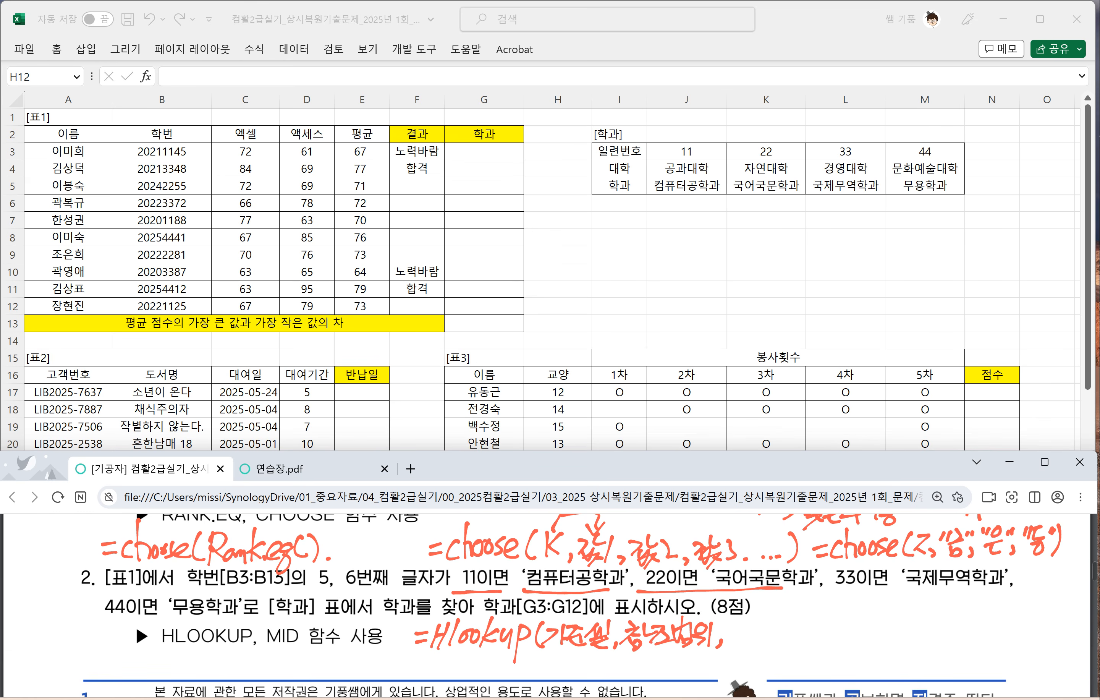
Step: Handwrite 행번호 as the third argument of the HLOOKUP syntax
left_click_drag(724, 624, 737, 625)
left_click_drag(728, 628, 743, 639)
left_click_drag(747, 622, 749, 646)
left_click_drag(752, 622, 765, 642)
left_click_drag(767, 622, 777, 643)
left_click_drag(777, 614, 791, 633)
left_click_drag(778, 640, 792, 634)
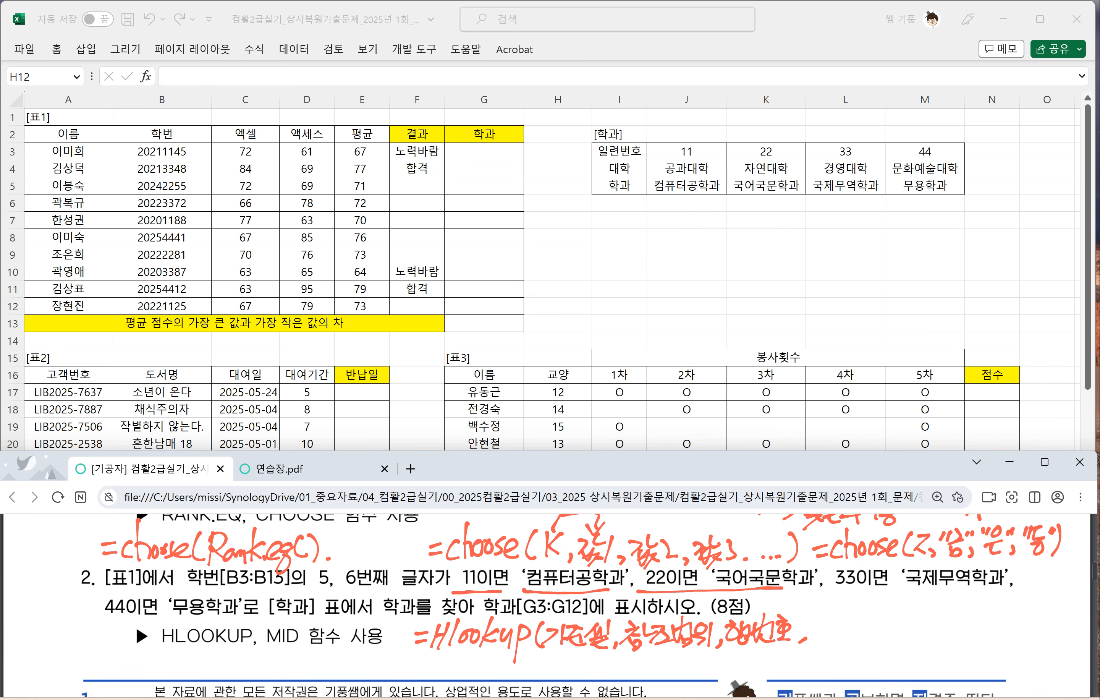
Step: Handwrite 0 and 1 as the last HLOOKUP options, with arrows from 0 to False and from 1 to True
left_click_drag(826, 622, 819, 663)
left_click_drag(817, 600, 842, 597)
mouse_move(843, 610)
left_mouse_down()
mouse_move(835, 591)
mouse_move(853, 610)
left_mouse_up()
mouse_move(843, 601)
left_mouse_down()
mouse_move(864, 598)
mouse_move(860, 608)
left_mouse_up()
mouse_move(878, 581)
left_mouse_down()
mouse_move(879, 611)
mouse_move(902, 609)
left_mouse_up()
left_click_drag(825, 660, 847, 677)
mouse_move(841, 669)
left_mouse_down()
mouse_move(842, 679)
mouse_move(881, 656)
mouse_move(867, 683)
left_mouse_up()
mouse_move(873, 679)
left_mouse_down()
mouse_move(887, 666)
mouse_move(895, 675)
left_mouse_up()
mouse_move(892, 665)
left_mouse_down()
mouse_move(897, 676)
mouse_move(910, 664)
left_mouse_up()
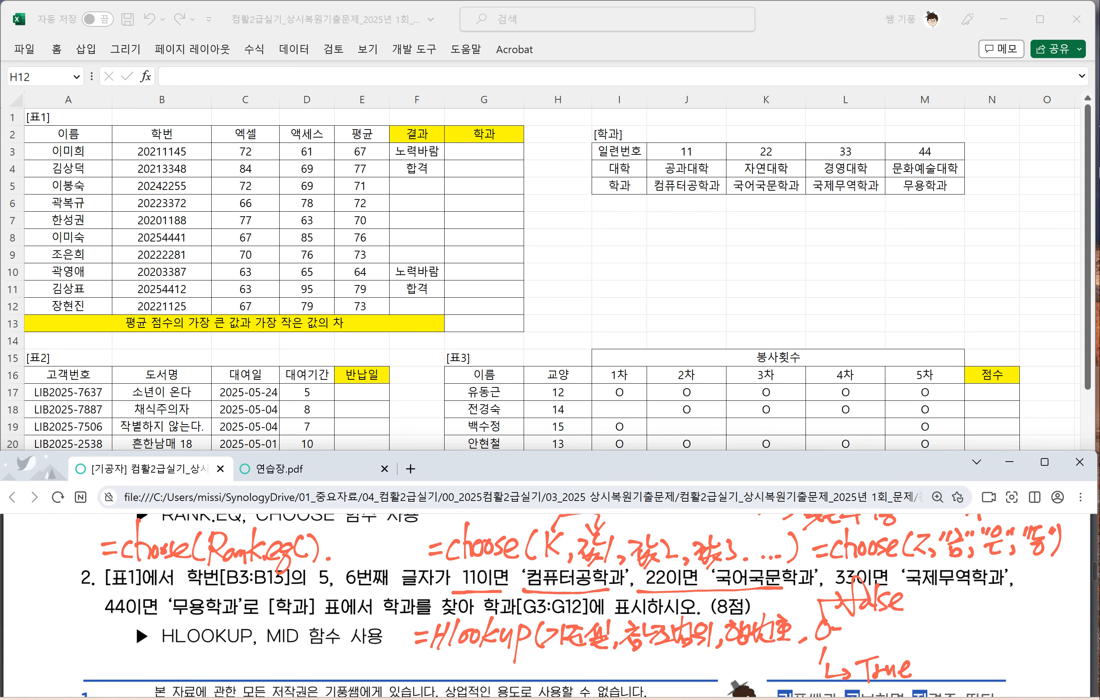
Step: Draw arrows labelling option 0 as 정확한 값 and option 1 as 유사한 값
mouse_move(840, 621)
left_mouse_down()
mouse_move(843, 657)
mouse_move(874, 627)
mouse_move(869, 637)
mouse_move(926, 630)
left_mouse_up()
left_click_drag(908, 629, 941, 629)
mouse_move(942, 608)
left_mouse_down()
mouse_move(944, 630)
mouse_move(980, 621)
left_mouse_up()
mouse_move(959, 617)
left_mouse_down()
mouse_move(968, 636)
mouse_move(980, 632)
left_mouse_up()
left_click_drag(962, 624, 977, 640)
left_click_drag(834, 656, 901, 649)
left_click_drag(884, 654, 911, 659)
mouse_move(915, 640)
left_mouse_down()
mouse_move(915, 663)
mouse_move(943, 658)
left_mouse_up()
left_click_drag(933, 651, 971, 649)
left_click_drag(973, 637, 980, 644)
left_click_drag(961, 645, 986, 661)
left_click_drag(969, 653, 984, 665)
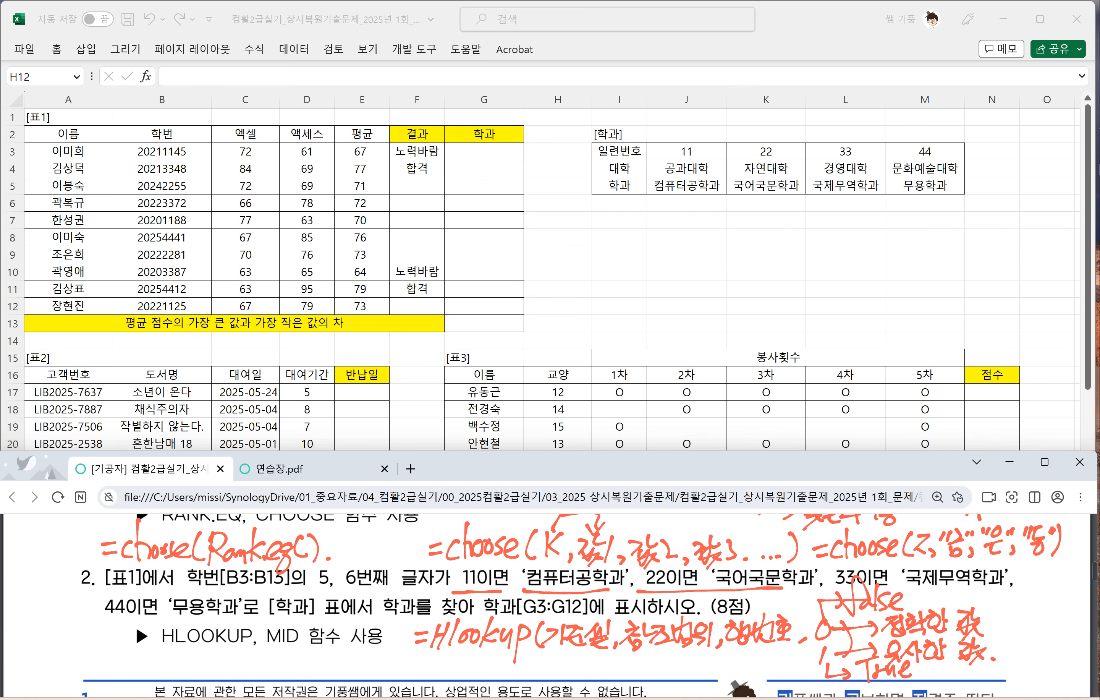
Step: Handwrite the MID syntax =mid(문자, 시작위치, k) under the HLOOKUP line
mouse_move(412, 670)
left_mouse_down()
mouse_move(449, 656)
mouse_move(462, 677)
left_mouse_up()
left_click_drag(489, 657, 482, 679)
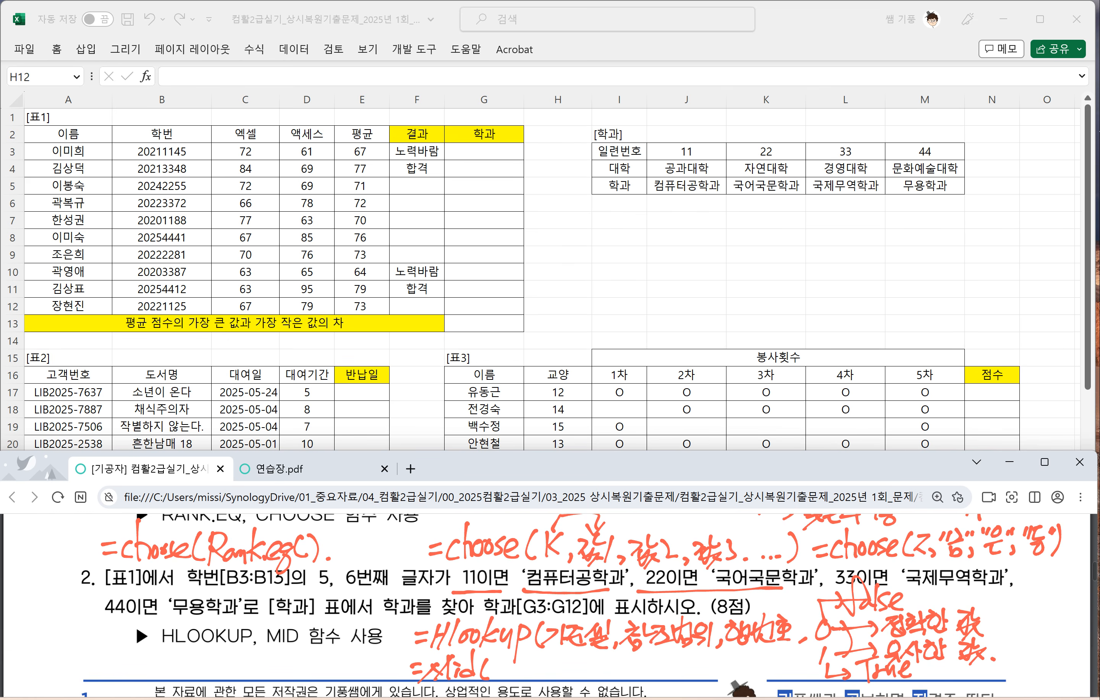
left_click_drag(493, 660, 494, 673)
left_click_drag(495, 659, 504, 667)
left_click_drag(490, 673, 520, 673)
mouse_move(524, 651)
left_mouse_down()
mouse_move(525, 683)
mouse_move(558, 666)
left_mouse_up()
left_click_drag(558, 657, 562, 680)
mouse_move(568, 660)
left_mouse_down()
mouse_move(587, 673)
mouse_move(597, 660)
mouse_move(606, 680)
mouse_move(620, 659)
mouse_move(630, 678)
mouse_move(661, 683)
left_mouse_up()
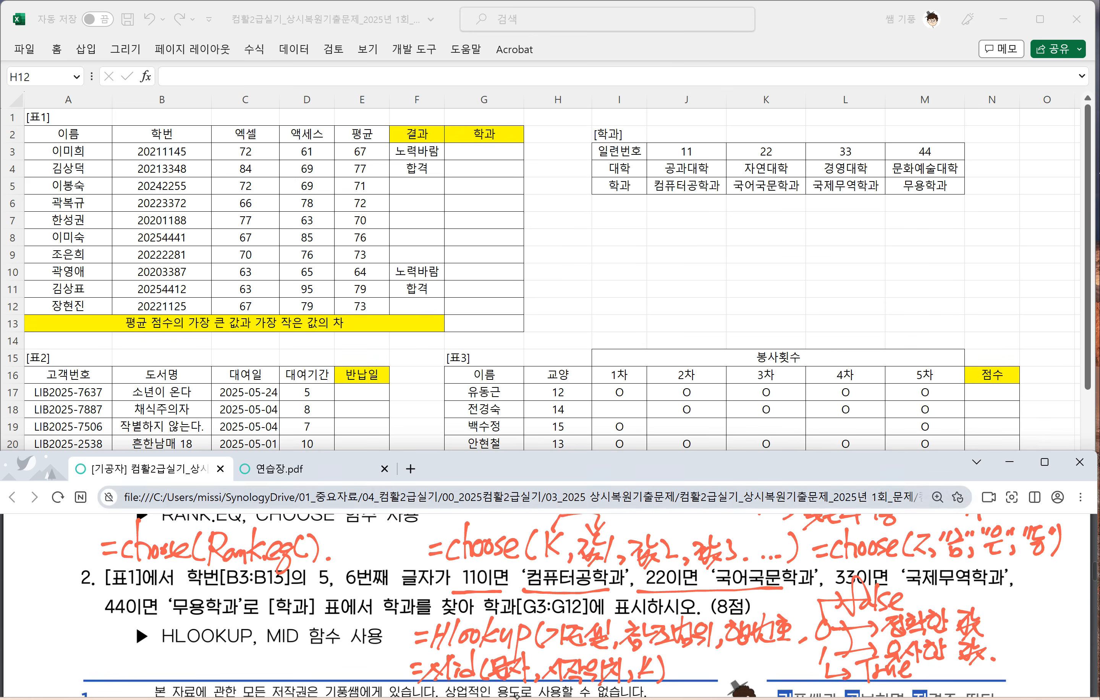
Step: Switch to 연습장.pdf and handwrite the example =mid("못생긴기풍쌤",4,2) followed by an arrow
left_click(281, 469)
left_click_drag(170, 581, 185, 578)
left_click_drag(171, 590, 184, 588)
mouse_move(200, 578)
left_mouse_down()
mouse_move(183, 600)
mouse_move(215, 601)
left_mouse_up()
mouse_move(221, 588)
left_mouse_down()
mouse_move(227, 597)
mouse_move(222, 587)
left_mouse_up()
left_click_drag(240, 559, 228, 593)
mouse_move(258, 570)
left_mouse_down()
mouse_move(255, 599)
mouse_move(262, 576)
left_mouse_up()
left_click_drag(272, 566, 277, 581)
mouse_move(278, 567)
left_mouse_down()
mouse_move(294, 565)
mouse_move(294, 578)
left_mouse_up()
left_click_drag(277, 581, 298, 581)
mouse_move(293, 585)
left_mouse_down()
mouse_move(273, 601)
mouse_move(297, 585)
left_mouse_up()
left_click_drag(301, 576, 321, 577)
mouse_move(321, 570)
left_mouse_down()
mouse_move(322, 591)
mouse_move(310, 589)
left_mouse_up()
left_click_drag(321, 572, 332, 589)
mouse_move(338, 561)
left_mouse_down()
mouse_move(341, 592)
mouse_move(351, 588)
left_mouse_up()
mouse_move(356, 577)
left_mouse_down()
mouse_move(356, 594)
mouse_move(374, 569)
left_mouse_up()
left_click_drag(365, 571, 377, 580)
mouse_move(359, 587)
left_mouse_down()
mouse_move(377, 585)
mouse_move(375, 597)
left_mouse_up()
left_click_drag(372, 578, 387, 580)
mouse_move(394, 572)
left_mouse_down()
mouse_move(384, 587)
mouse_move(395, 586)
left_mouse_up()
mouse_move(405, 570)
left_mouse_down()
mouse_move(403, 592)
mouse_move(413, 574)
left_mouse_up()
mouse_move(422, 589)
left_mouse_down()
mouse_move(418, 599)
mouse_move(448, 582)
mouse_move(439, 596)
mouse_move(456, 593)
left_mouse_up()
mouse_move(466, 572)
left_mouse_down()
mouse_move(470, 590)
mouse_move(485, 589)
left_mouse_up()
mouse_move(488, 563)
left_mouse_down()
mouse_move(490, 596)
mouse_move(454, 602)
mouse_move(530, 575)
left_mouse_up()
left_click_drag(520, 569, 523, 589)
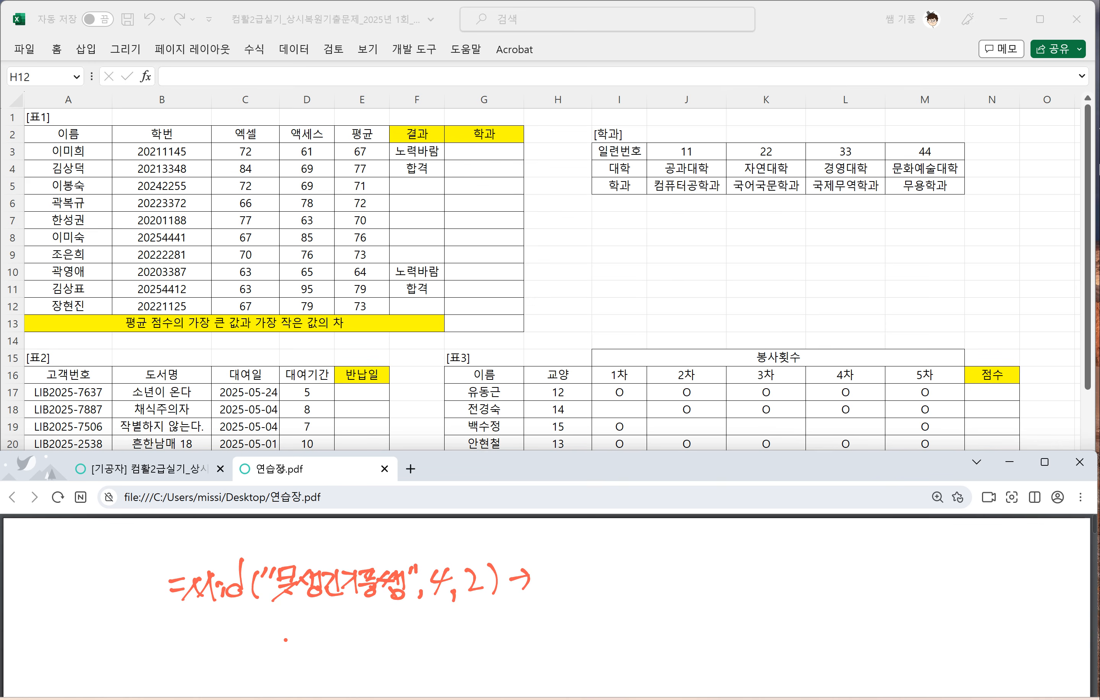
Step: Underline 4, 2 and 못생긴 in the MID example, circle 기풍 and write 기풍 after the arrow
left_click_drag(422, 607, 491, 601)
mouse_move(272, 599)
left_mouse_down()
mouse_move(350, 601)
mouse_move(339, 596)
mouse_move(358, 608)
left_mouse_up()
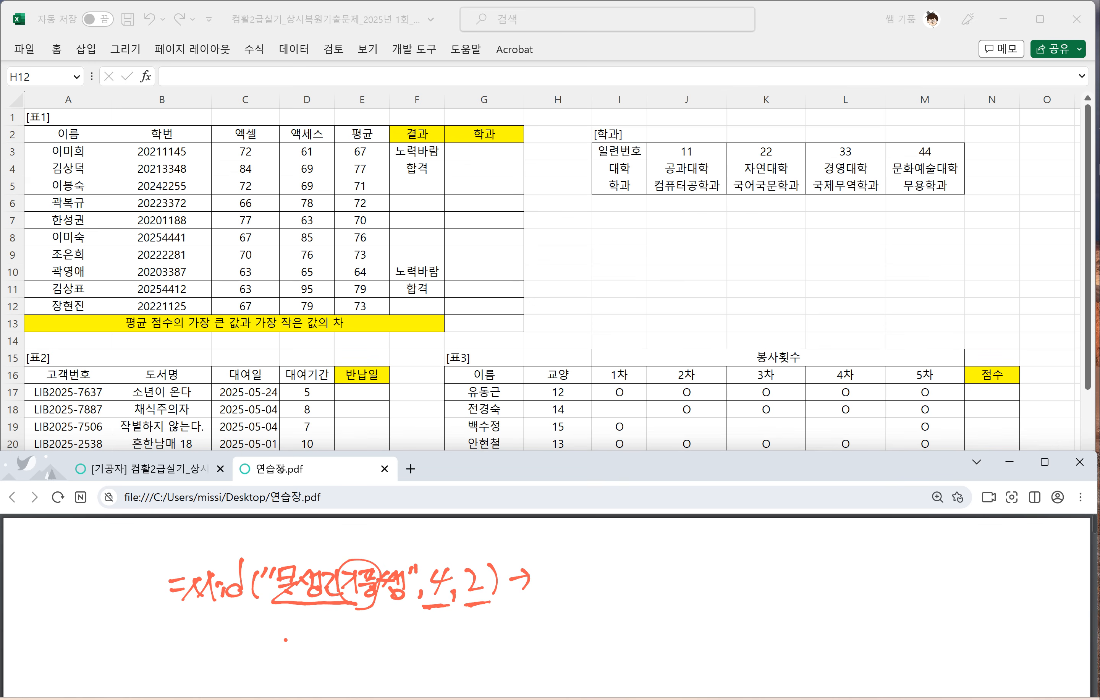
mouse_move(530, 570)
left_mouse_down()
mouse_move(541, 585)
mouse_move(565, 568)
mouse_move(562, 598)
left_mouse_up()
left_click(579, 593)
Step: Handwrite =Hlookup( below the MID example in 연습장.pdf, and circle 기준셀 in the exam PDF's HLOOKUP syntax
left_click_drag(435, 635, 452, 631)
left_click_drag(437, 644, 454, 641)
mouse_move(471, 623)
left_mouse_down()
mouse_move(462, 639)
mouse_move(473, 634)
left_mouse_up()
mouse_move(481, 620)
left_mouse_down()
mouse_move(466, 653)
mouse_move(479, 647)
left_mouse_up()
left_click_drag(491, 630, 507, 630)
left_click_drag(519, 611, 515, 644)
mouse_move(531, 625)
left_mouse_down()
mouse_move(525, 642)
mouse_move(537, 643)
left_mouse_up()
left_click_drag(549, 621, 536, 673)
mouse_move(546, 625)
left_mouse_down()
mouse_move(544, 640)
mouse_move(574, 643)
mouse_move(534, 628)
mouse_move(539, 647)
left_mouse_up()
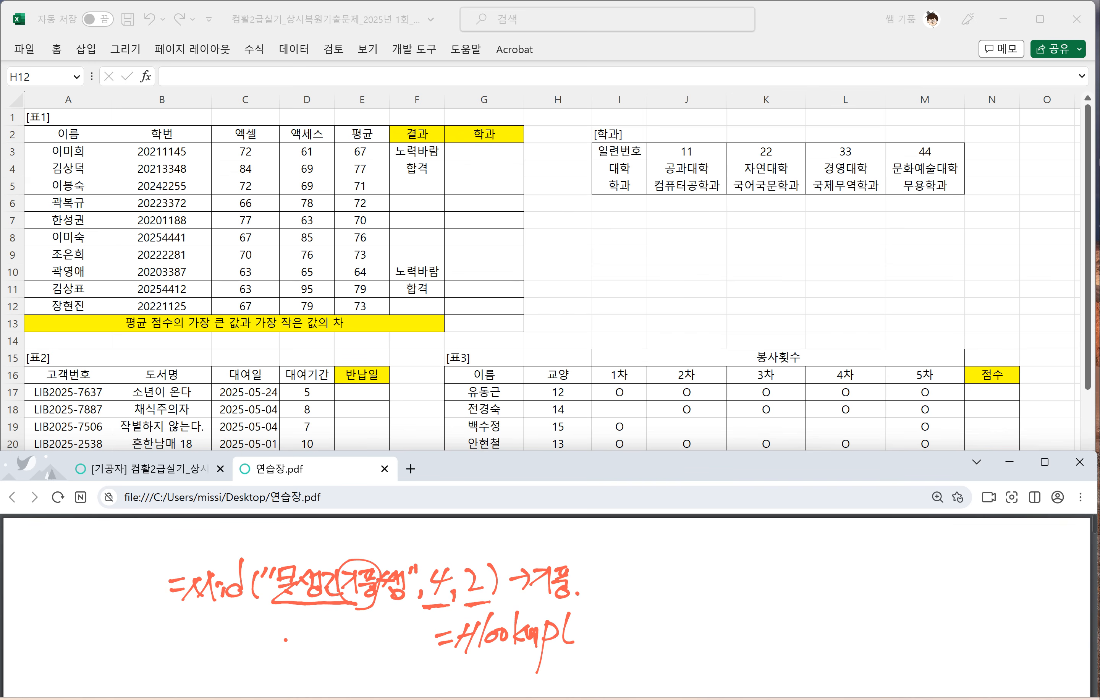
left_click_drag(578, 622, 585, 638)
mouse_move(596, 618)
left_mouse_down()
mouse_move(594, 639)
mouse_move(600, 632)
mouse_move(578, 651)
mouse_move(611, 634)
mouse_move(462, 662)
left_mouse_up()
left_click(156, 469)
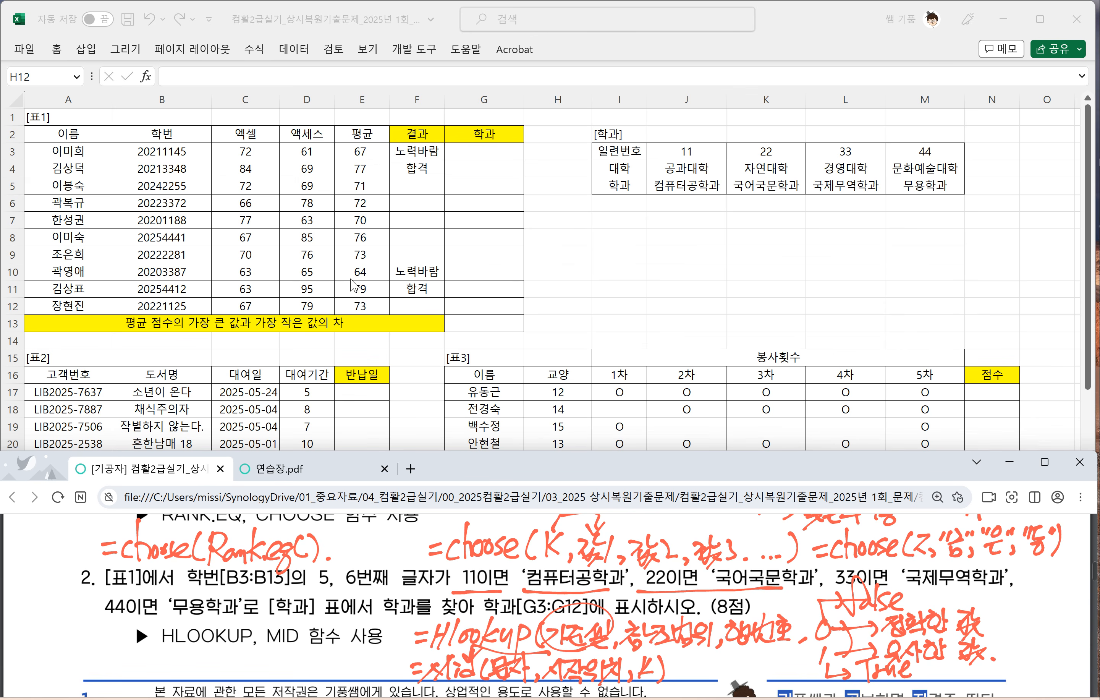
Step: Enter =MID(B3,5,2) in G3, the first 학과 cell of [표1], and fill it down through G12
left_click(445, 200)
left_click(466, 154)
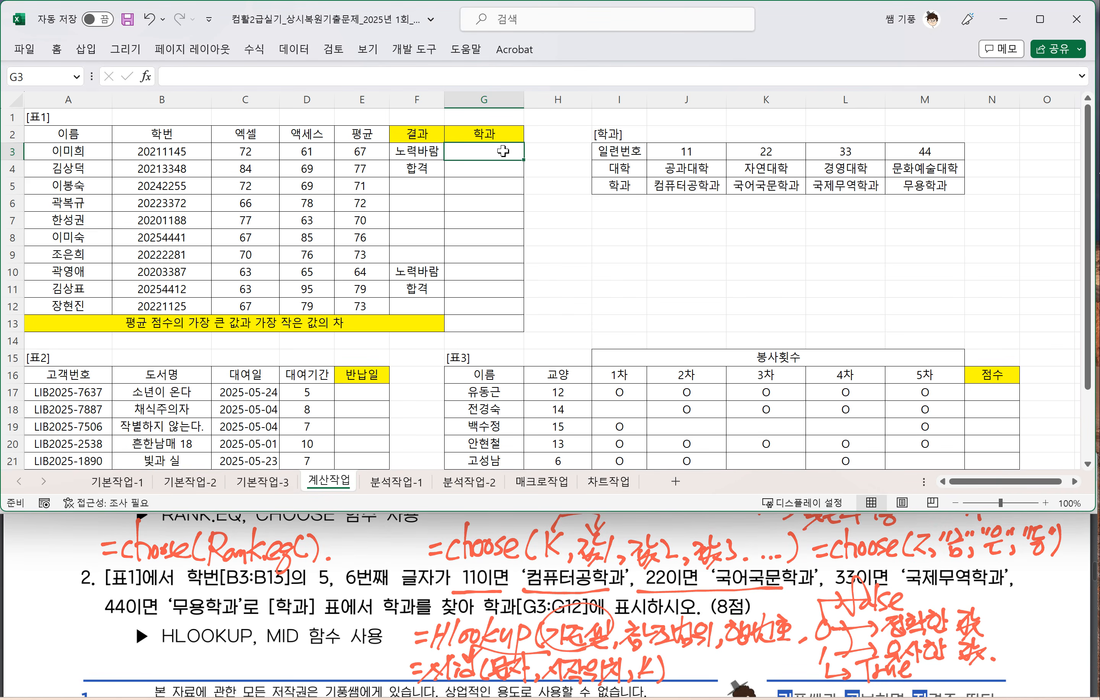
type("=")
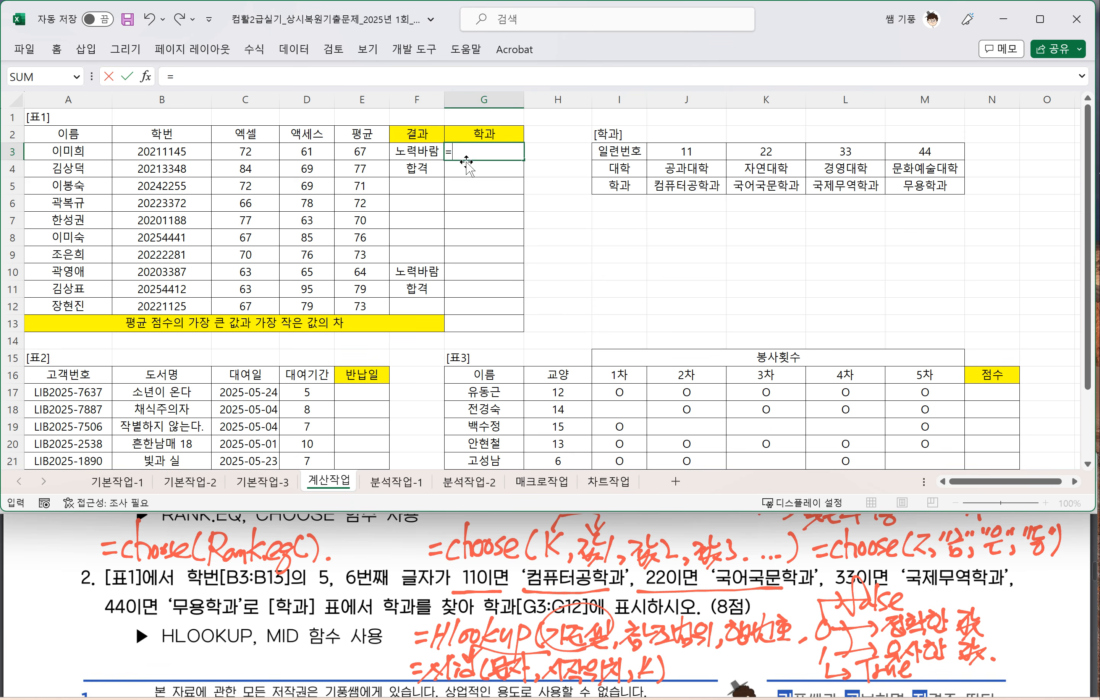
type("ㅡ")
key("BackSpace")
type("MID(")
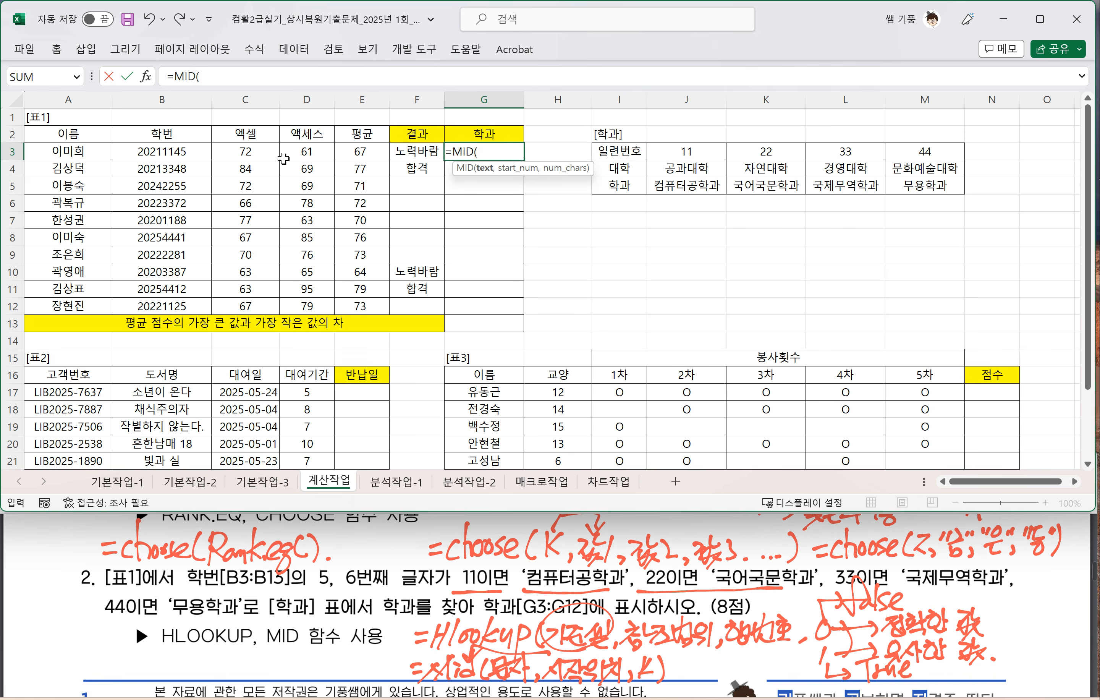
left_click(162, 152)
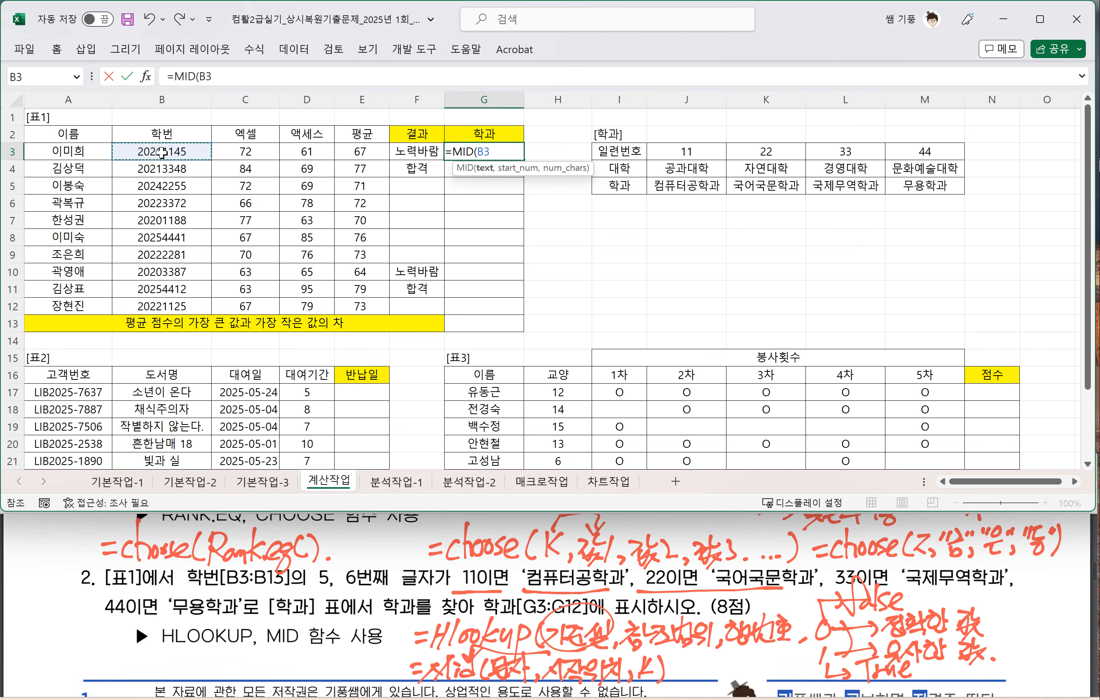
type(",")
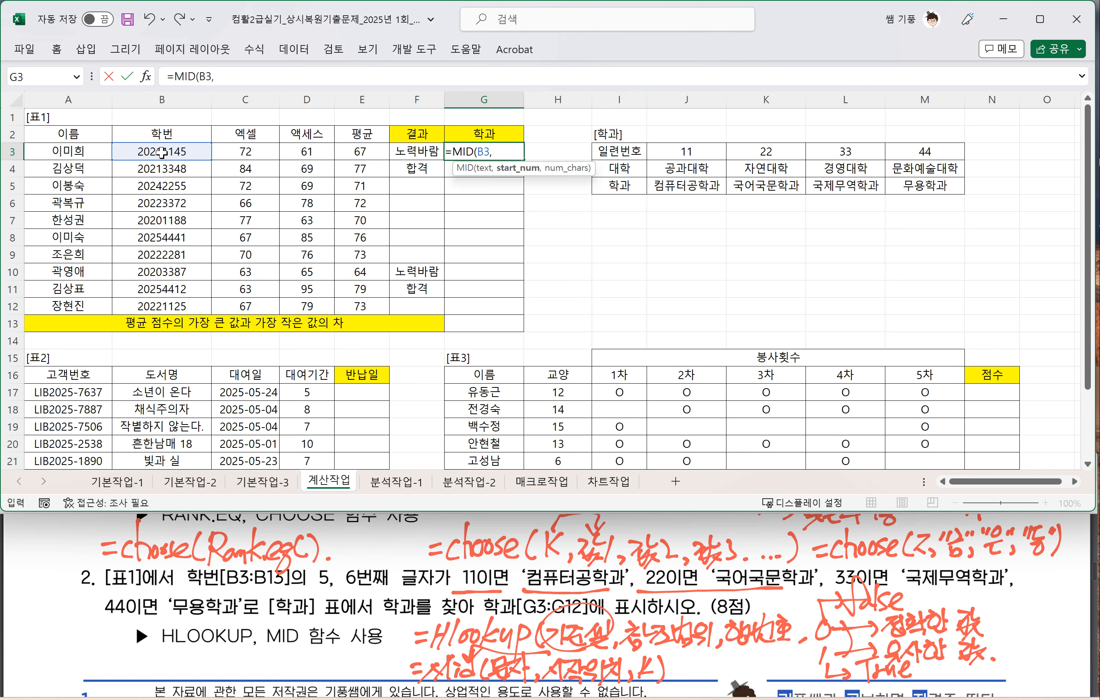
type("5,2)")
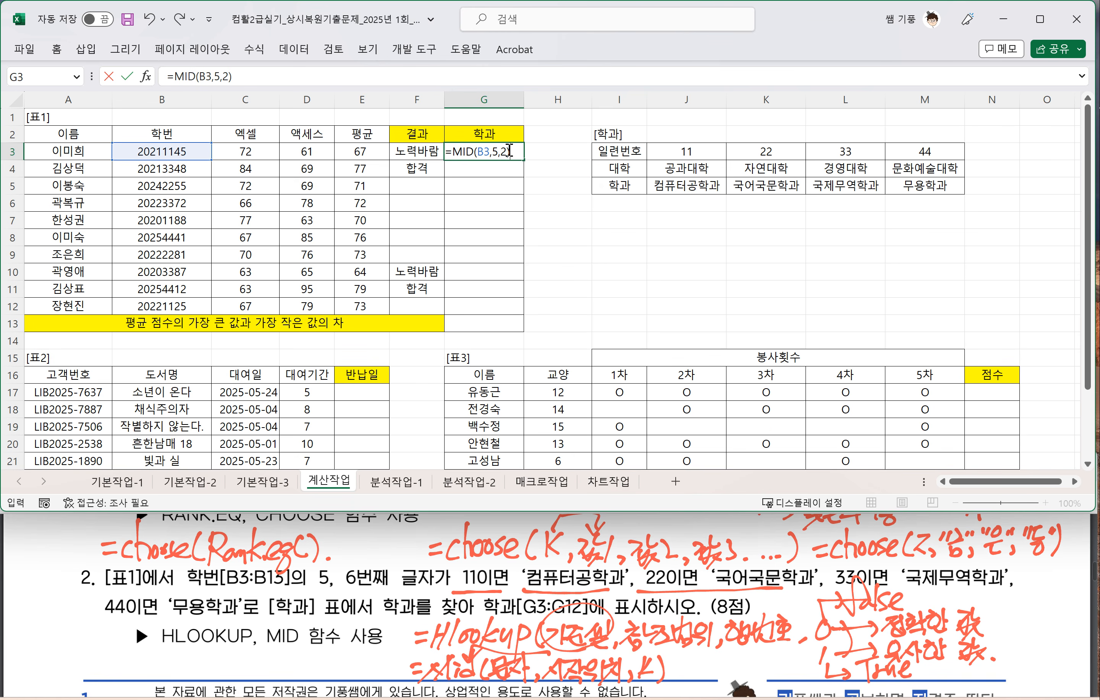
key("Return")
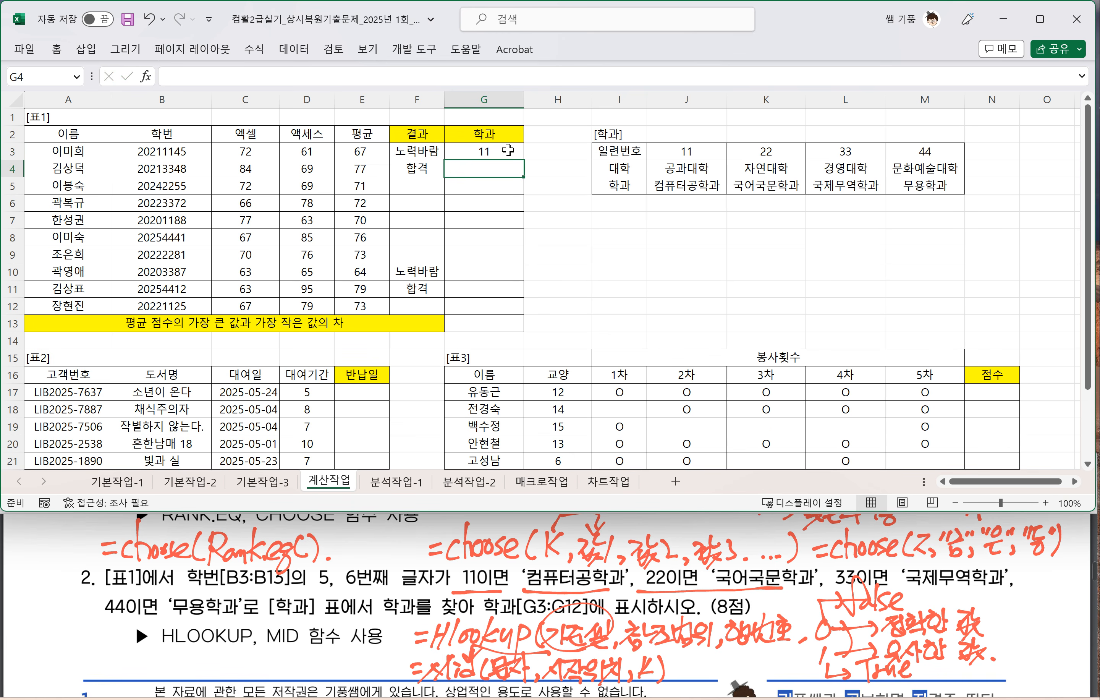
left_click(508, 150)
left_click_drag(523, 160, 517, 309)
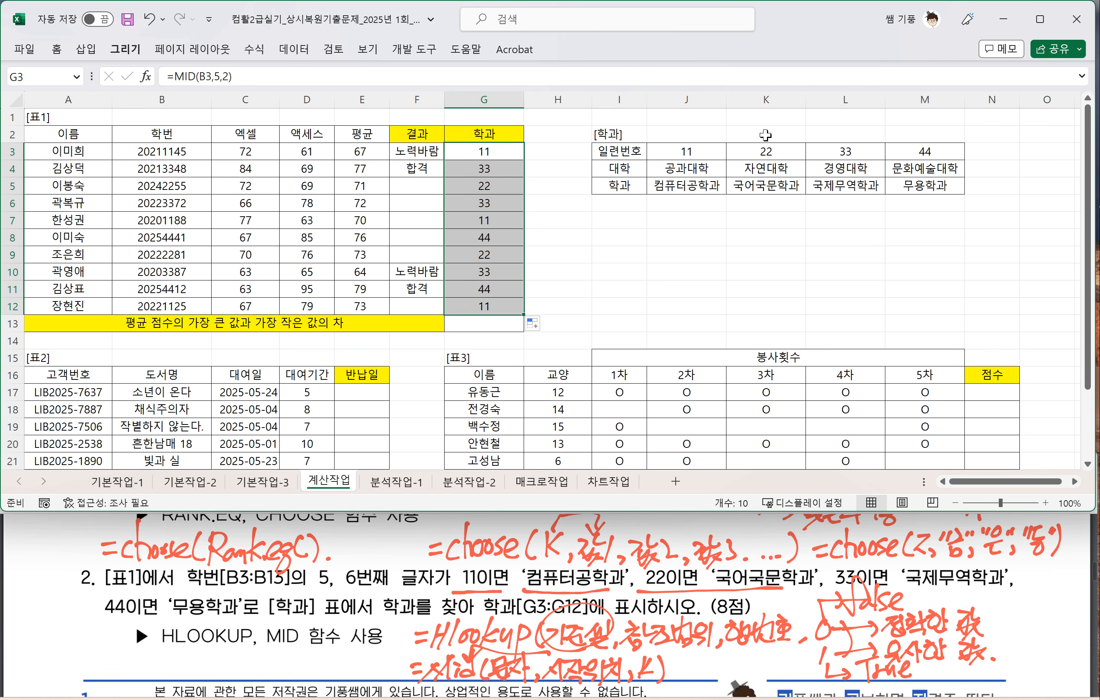
Step: In red ink, circle the 11 in G3 with an arrow to the label 기준셀, and outline J3:M5 in the [학과] table
left_click(125, 49)
mouse_move(466, 157)
left_mouse_down()
mouse_move(488, 160)
mouse_move(483, 138)
mouse_move(519, 133)
left_mouse_up()
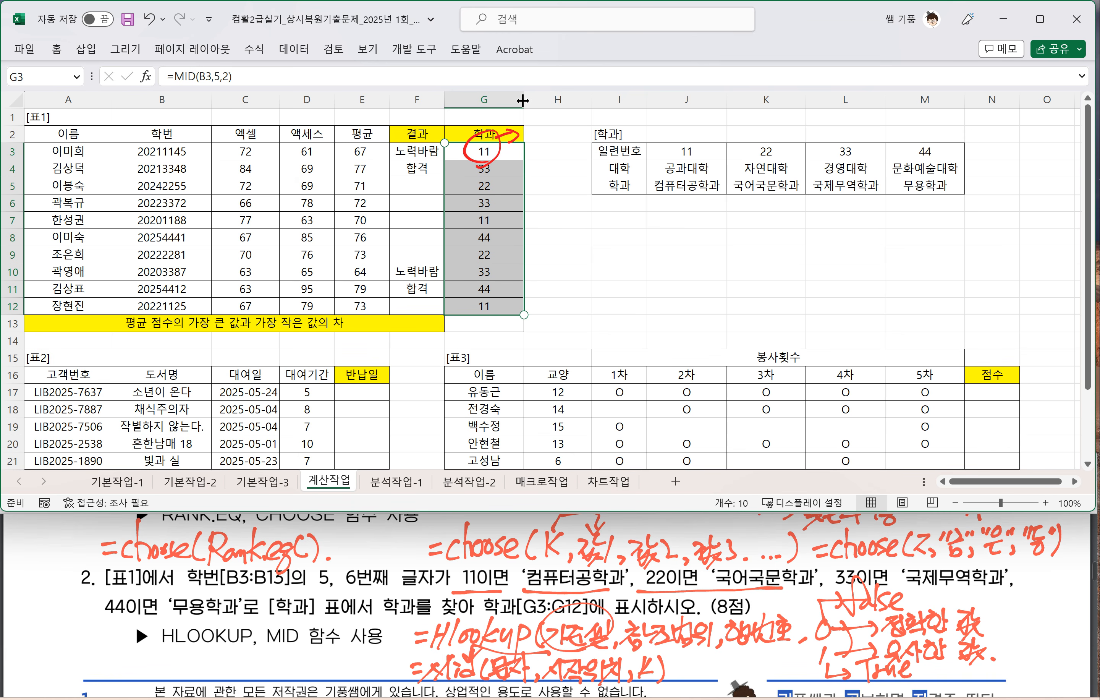
mouse_move(530, 125)
left_mouse_down()
mouse_move(517, 147)
mouse_move(546, 121)
left_mouse_up()
mouse_move(537, 127)
left_mouse_down()
mouse_move(553, 124)
mouse_move(559, 149)
mouse_move(579, 136)
mouse_move(647, 205)
mouse_move(975, 198)
mouse_move(883, 134)
mouse_move(636, 138)
left_mouse_up()
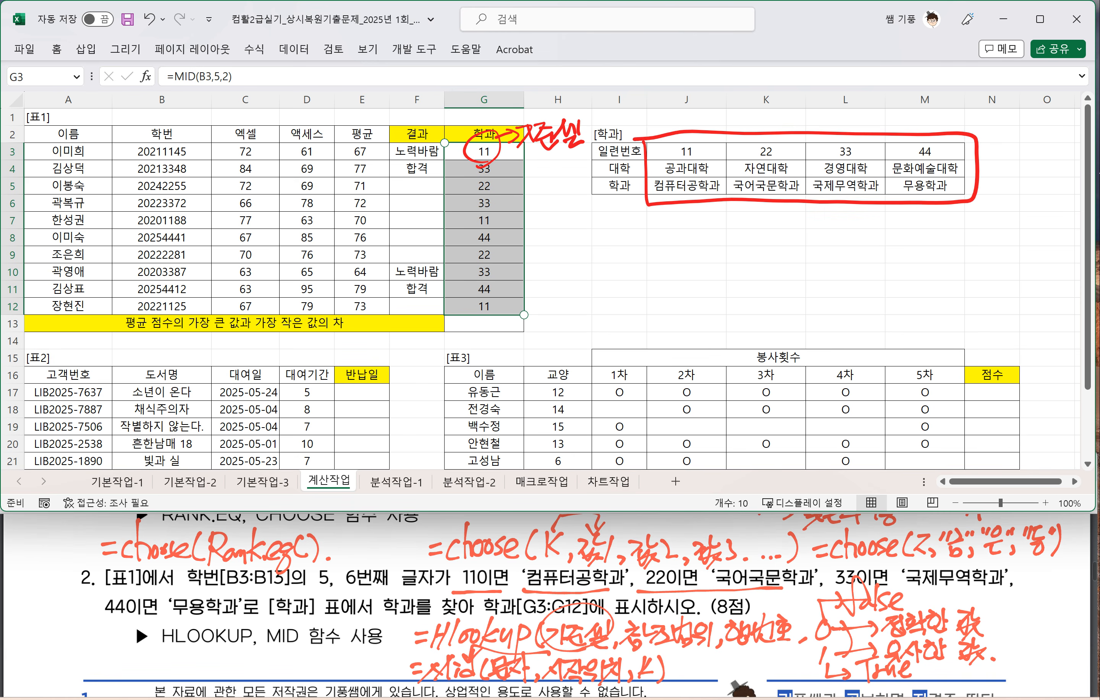
Step: In red ink, label the outlined [학과] table 참조범위, number its rows 1, 2 and 3, and add an arrow to 행번호
mouse_move(910, 220)
left_mouse_down()
mouse_move(929, 234)
mouse_move(907, 237)
mouse_move(939, 234)
mouse_move(950, 217)
mouse_move(955, 235)
mouse_move(984, 231)
mouse_move(994, 213)
mouse_move(1007, 228)
left_mouse_up()
left_click_drag(1020, 214, 1007, 235)
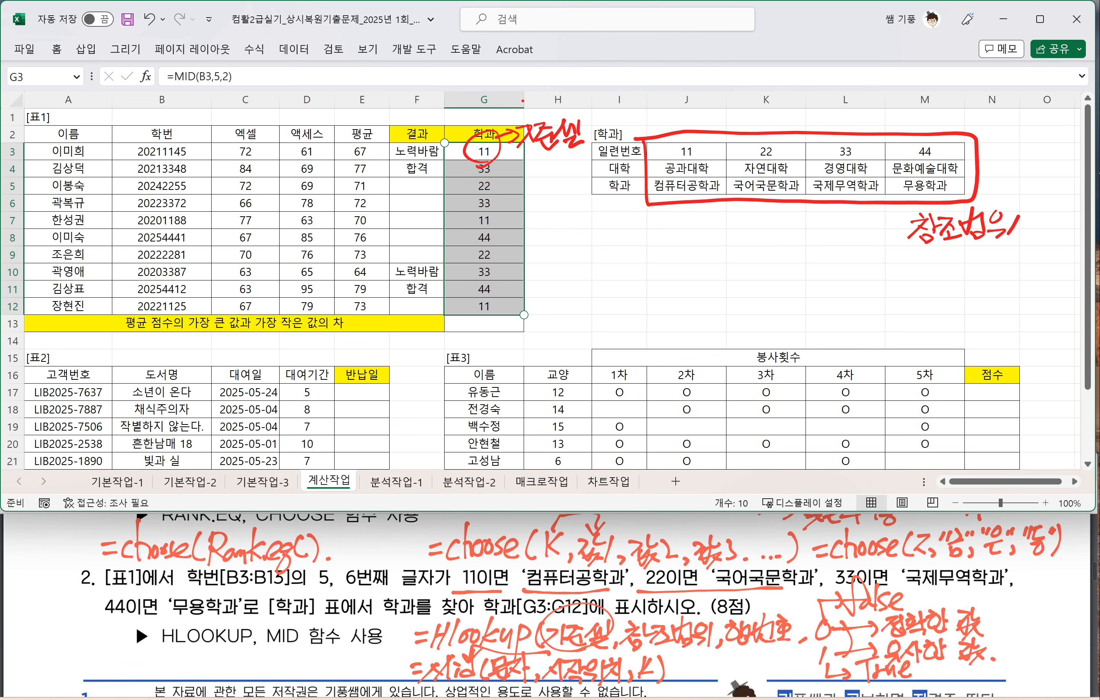
mouse_move(621, 145)
left_mouse_down()
mouse_move(607, 201)
mouse_move(615, 232)
mouse_move(625, 221)
mouse_move(601, 248)
mouse_move(601, 267)
left_mouse_up()
left_click_drag(609, 250, 618, 265)
mouse_move(610, 259)
left_mouse_down()
mouse_move(610, 269)
mouse_move(645, 253)
mouse_move(651, 266)
left_mouse_up()
left_click_drag(649, 233, 669, 259)
left_click_drag(654, 242, 677, 261)
left_click(692, 264)
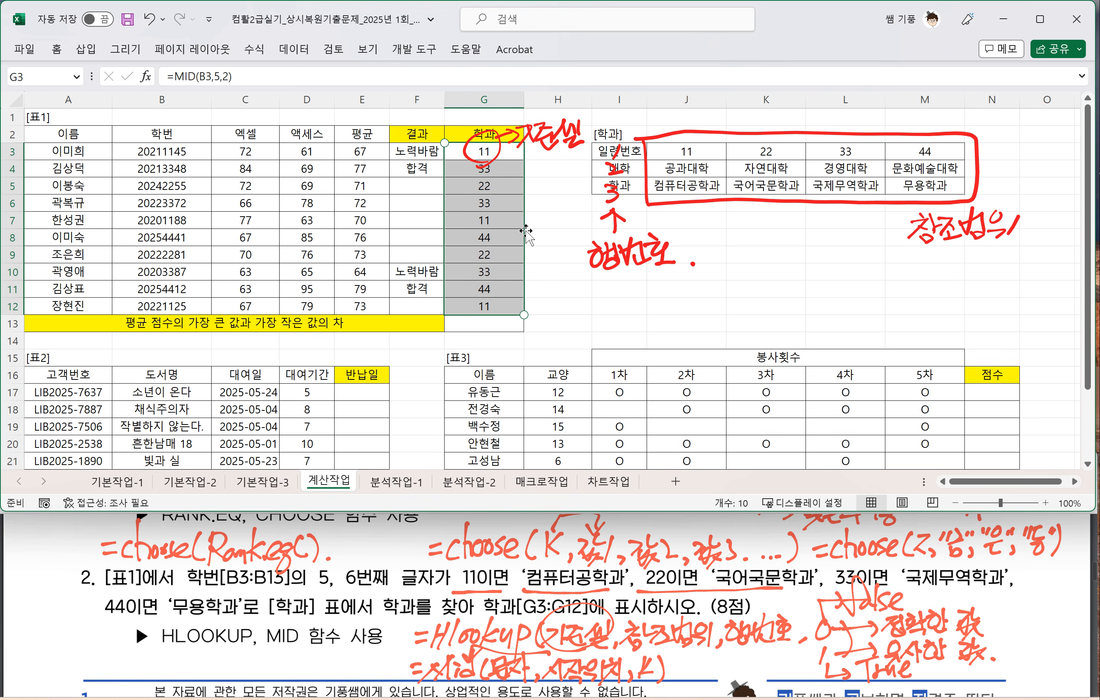
Step: Switch to 연습장.pdf, handwrite Mid. Right, Left in the blank space beside the MID example, and underline it
left_click(365, 563)
left_click(317, 473)
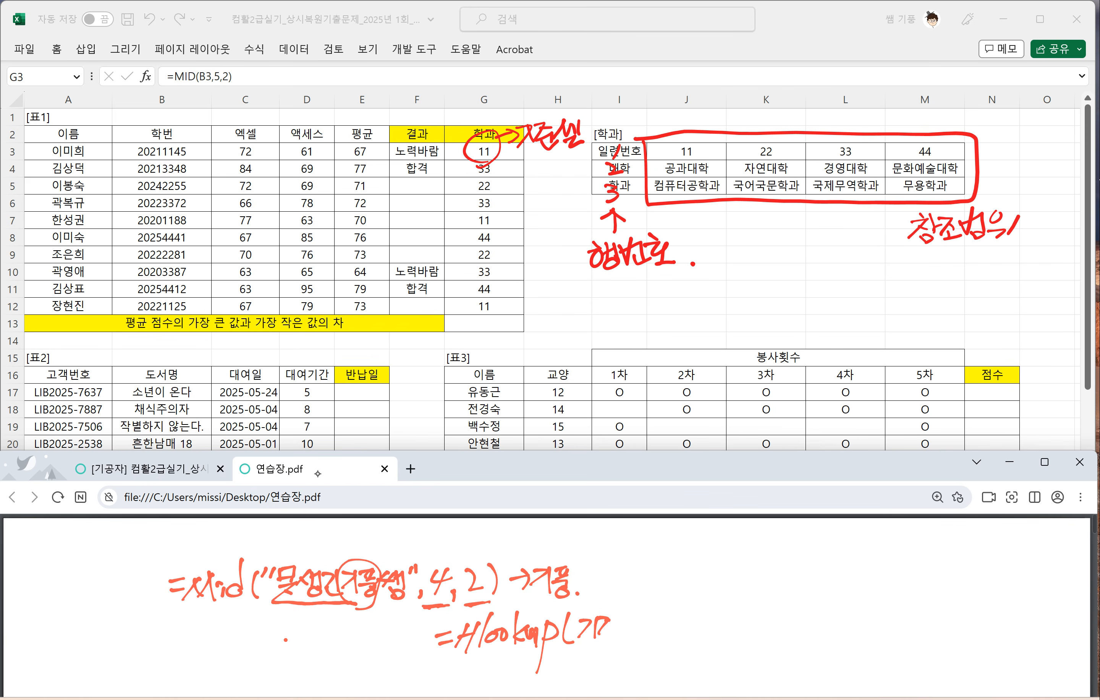
left_click_drag(684, 548, 669, 570)
left_click_drag(679, 554, 685, 566)
left_click_drag(701, 545, 684, 567)
left_click_drag(698, 549, 698, 570)
mouse_move(708, 561)
left_mouse_down()
mouse_move(704, 570)
mouse_move(729, 570)
left_mouse_up()
mouse_move(725, 559)
left_mouse_down()
mouse_move(725, 570)
mouse_move(791, 567)
mouse_move(780, 585)
left_mouse_up()
left_click_drag(799, 541, 807, 572)
mouse_move(806, 564)
left_mouse_down()
mouse_move(825, 558)
mouse_move(816, 574)
mouse_move(831, 577)
mouse_move(871, 572)
mouse_move(845, 557)
mouse_move(860, 568)
left_mouse_up()
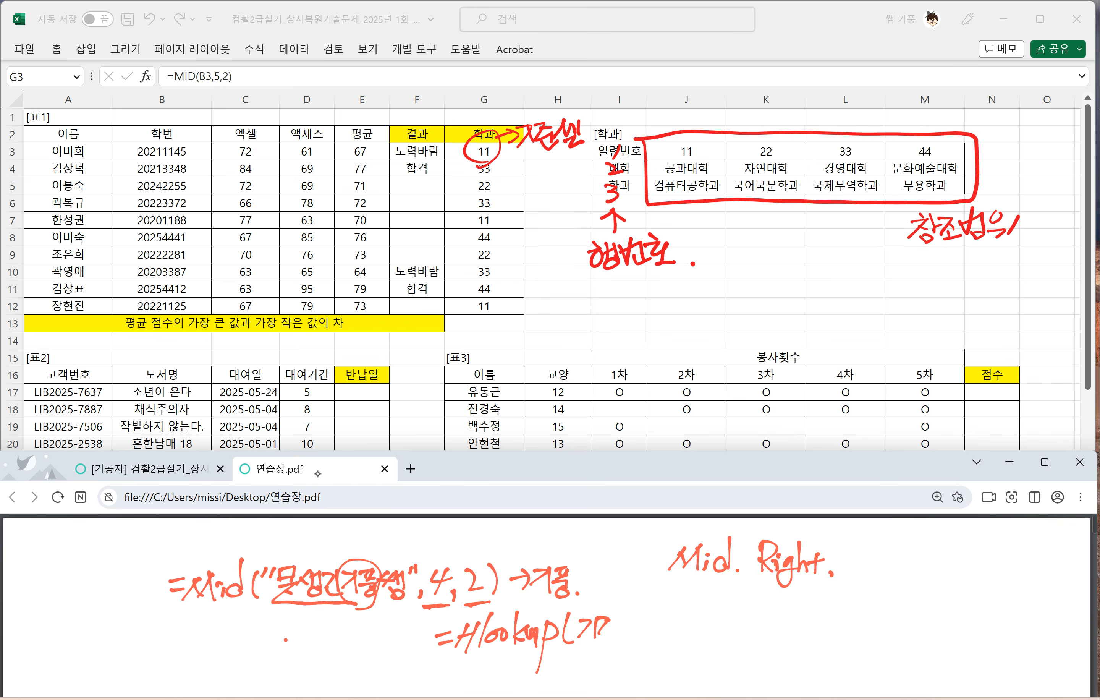
left_click_drag(844, 539, 865, 566)
left_click_drag(880, 536, 874, 575)
mouse_move(863, 563)
left_mouse_down()
mouse_move(897, 557)
mouse_move(909, 571)
left_mouse_up()
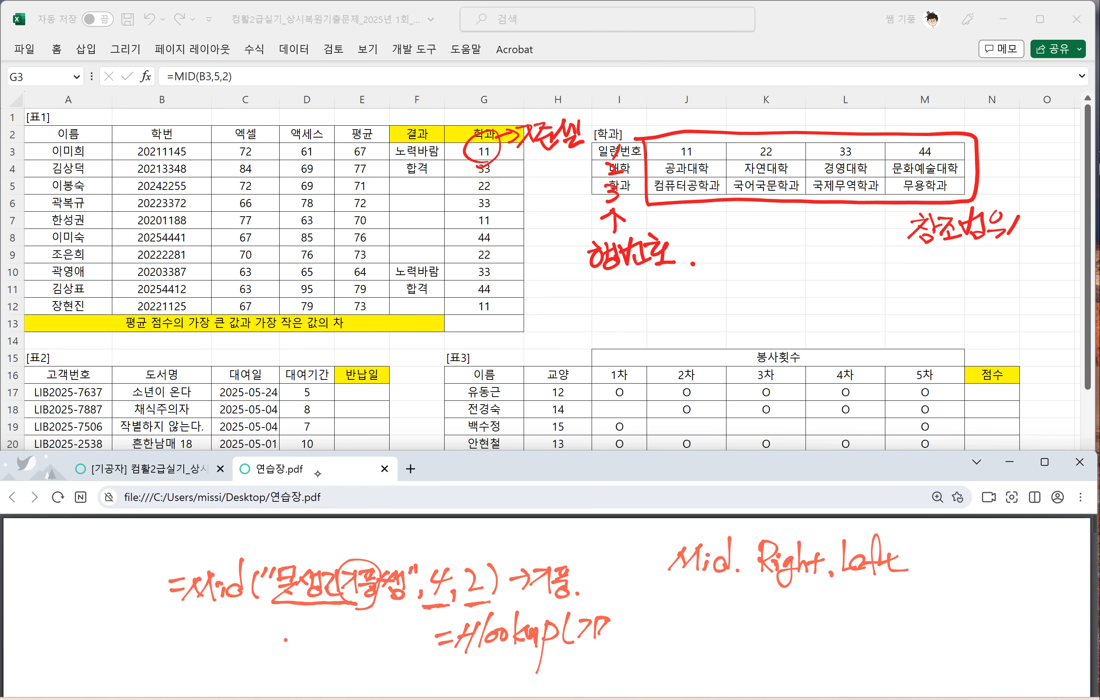
left_click_drag(663, 593, 924, 583)
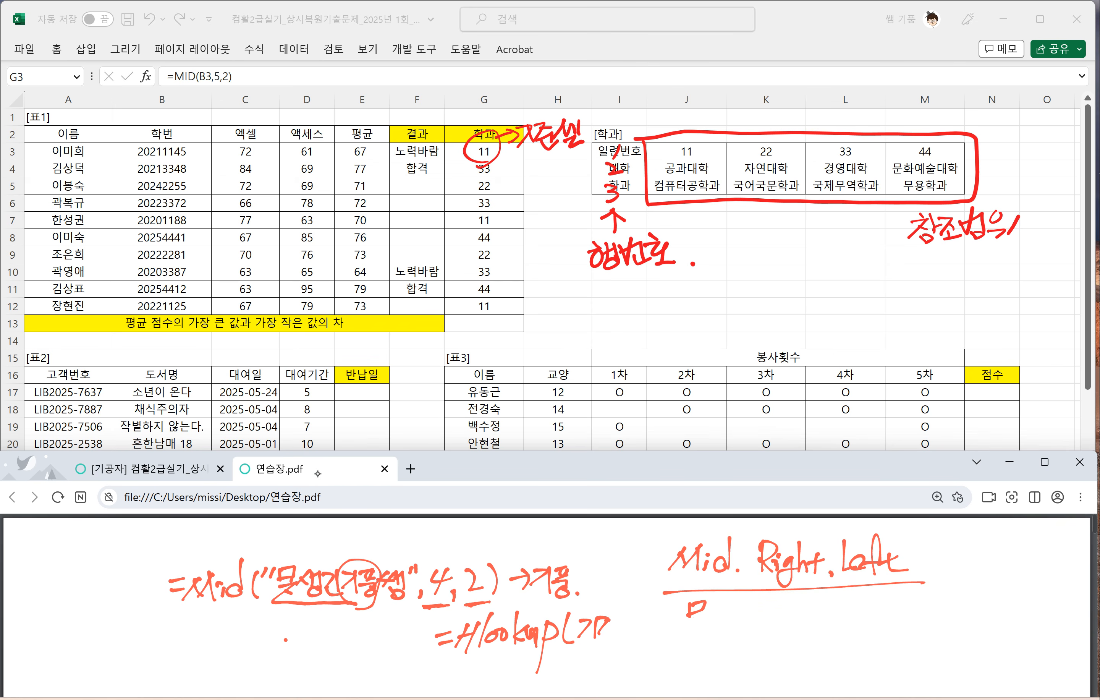
Step: Handwrite 문자열 함수 followed by an arrow beneath the underlined Mid, Right, Left note
mouse_move(681, 619)
left_mouse_down()
mouse_move(730, 631)
mouse_move(753, 607)
left_mouse_up()
mouse_move(756, 601)
left_mouse_down()
mouse_move(756, 630)
mouse_move(781, 601)
mouse_move(783, 624)
left_mouse_up()
mouse_move(783, 603)
left_mouse_down()
mouse_move(792, 630)
mouse_move(810, 615)
left_mouse_up()
left_click_drag(798, 617, 799, 632)
mouse_move(831, 614)
left_mouse_down()
mouse_move(855, 611)
mouse_move(848, 625)
left_mouse_up()
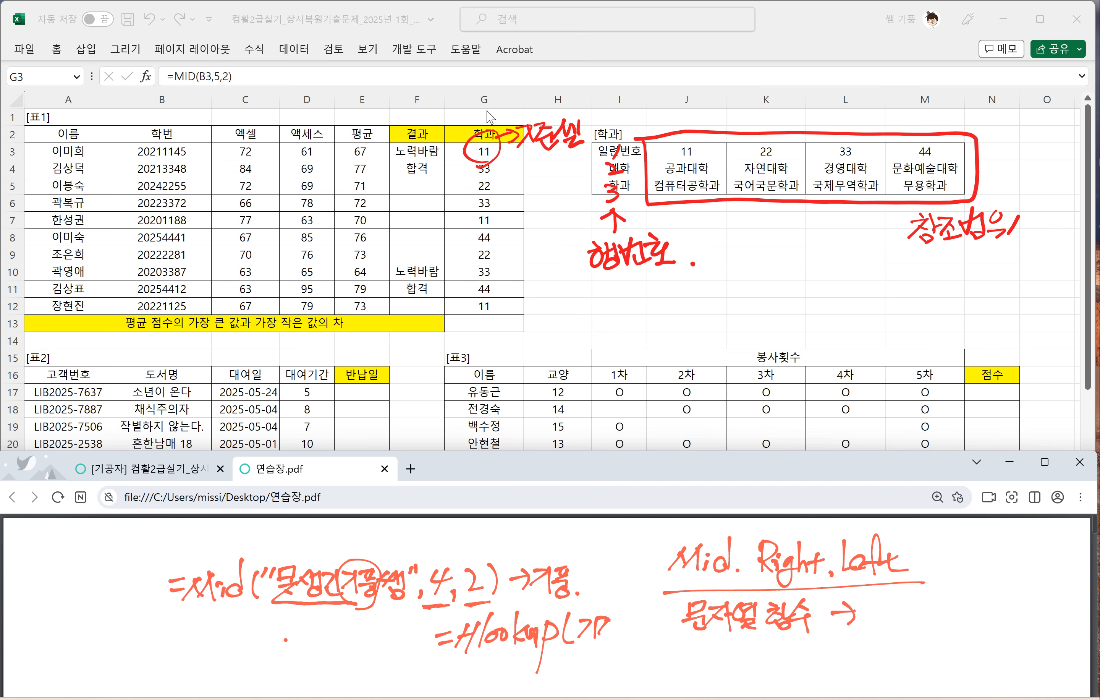
Step: Delete the red 기준셀 circle and label drawn over G3 in the Excel sheet
left_click(557, 137)
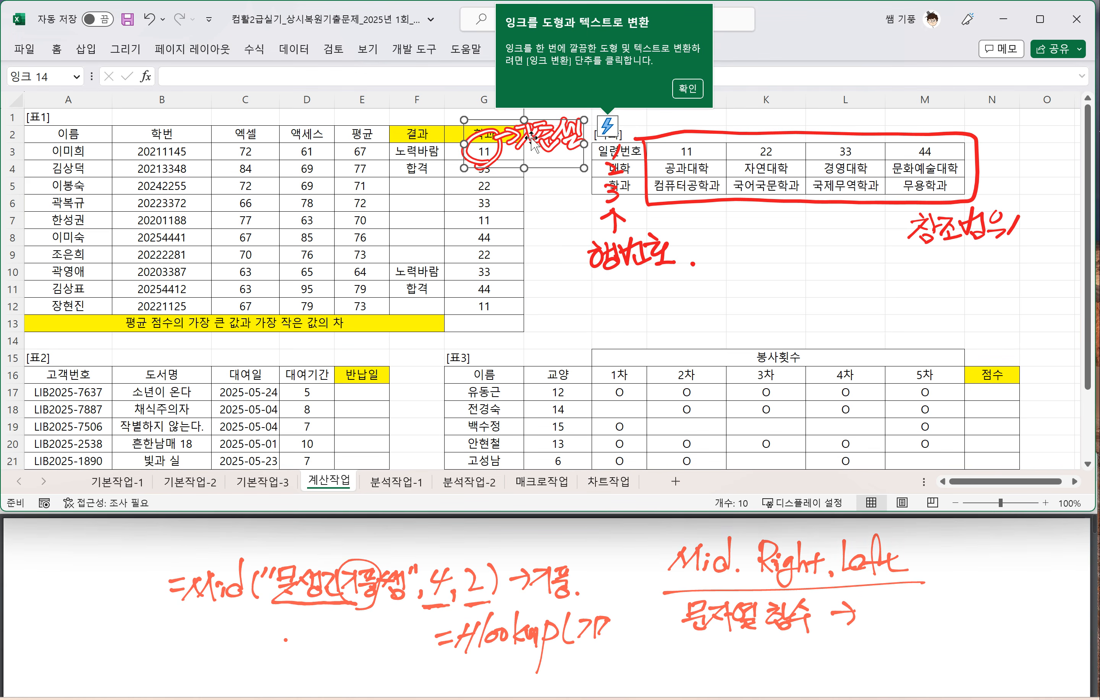
key("Delete")
left_click(469, 148)
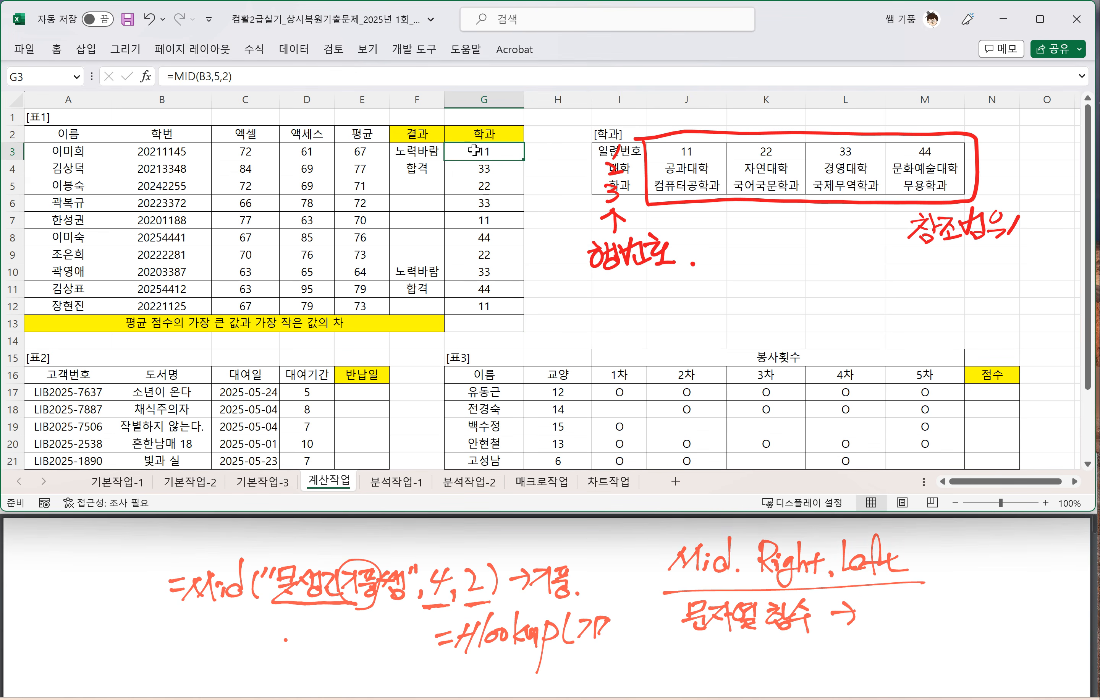
Step: Append *1 to the MID formula in G3, making it =MID(B3,5,2)*1
double_click(509, 151)
left_click(510, 150)
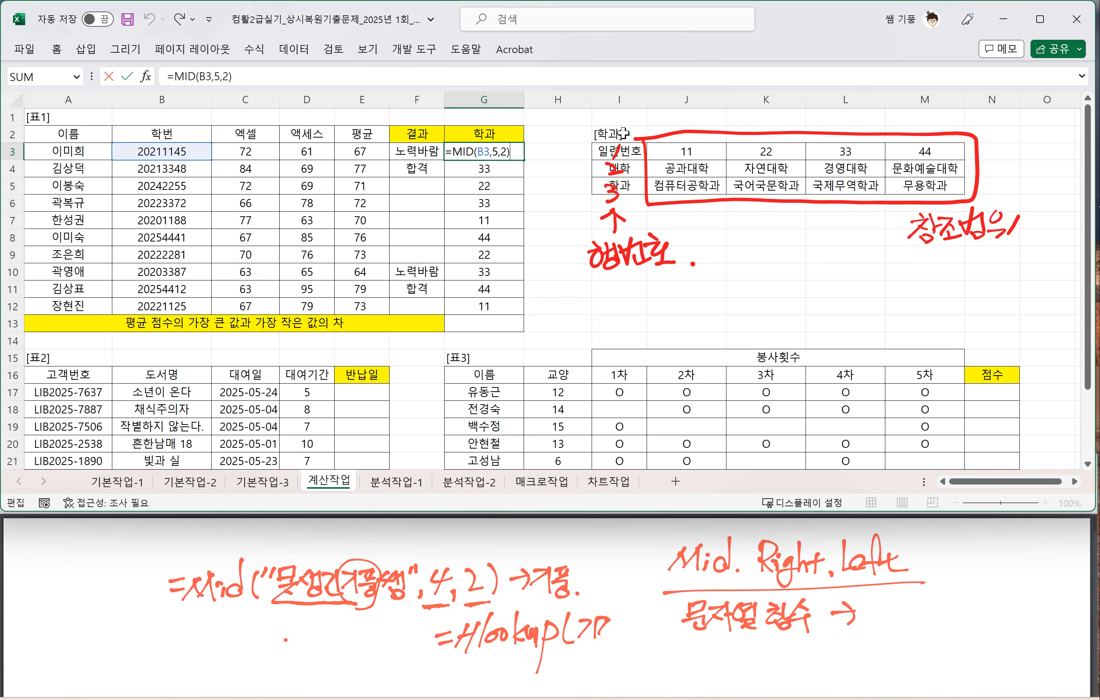
type("*1")
Step: Handwrite Value after the 문자열 함수 arrow in 연습장.pdf
mouse_move(898, 606)
left_mouse_down()
mouse_move(906, 619)
mouse_move(911, 600)
left_mouse_up()
left_click_drag(926, 610, 937, 627)
left_click_drag(941, 609, 953, 626)
left_click_drag(955, 618, 974, 625)
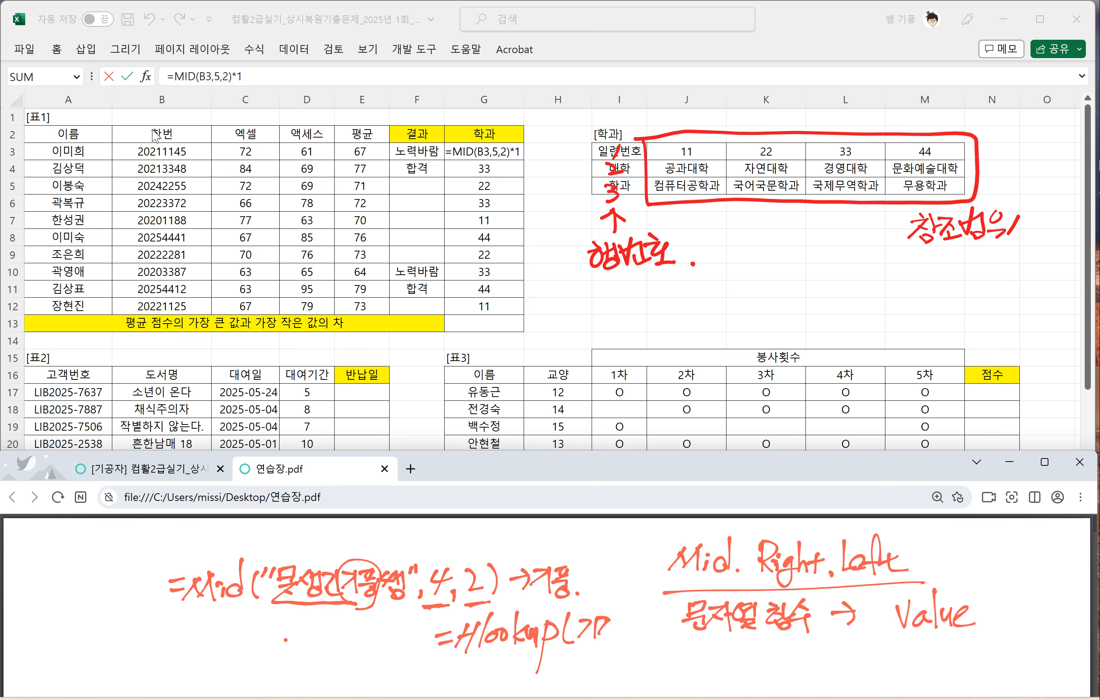
Step: Commit =MID(B3,5,2)*1 in G3 and compare it with the unmultiplied MID formula in G4
left_click(484, 151)
key("Return")
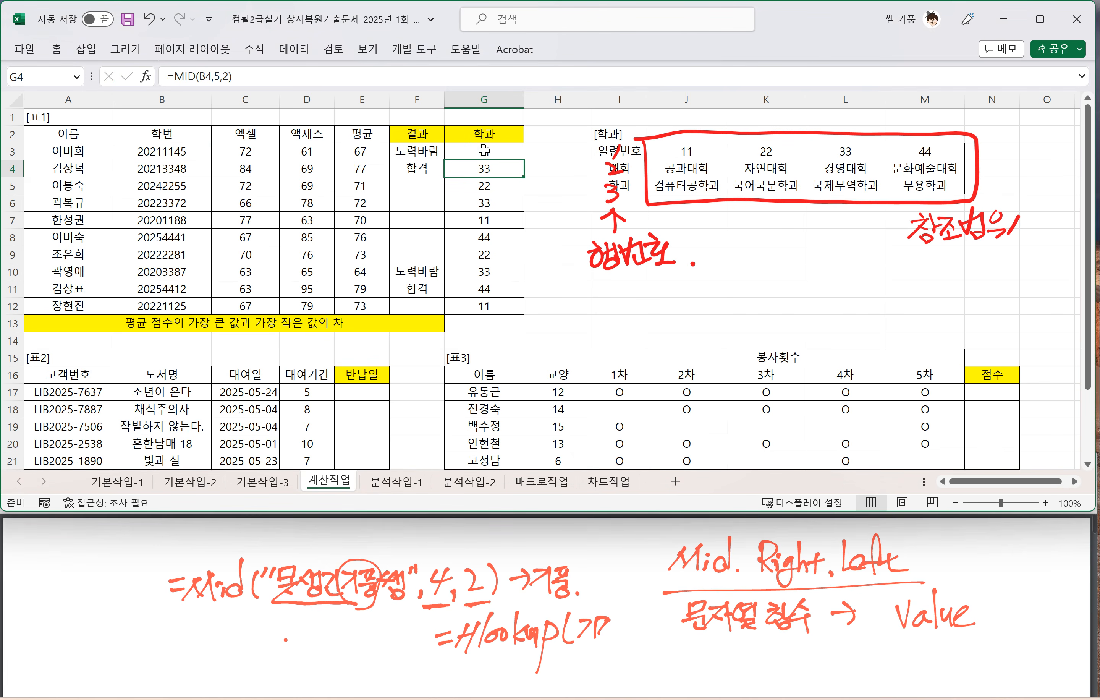
left_click(485, 151)
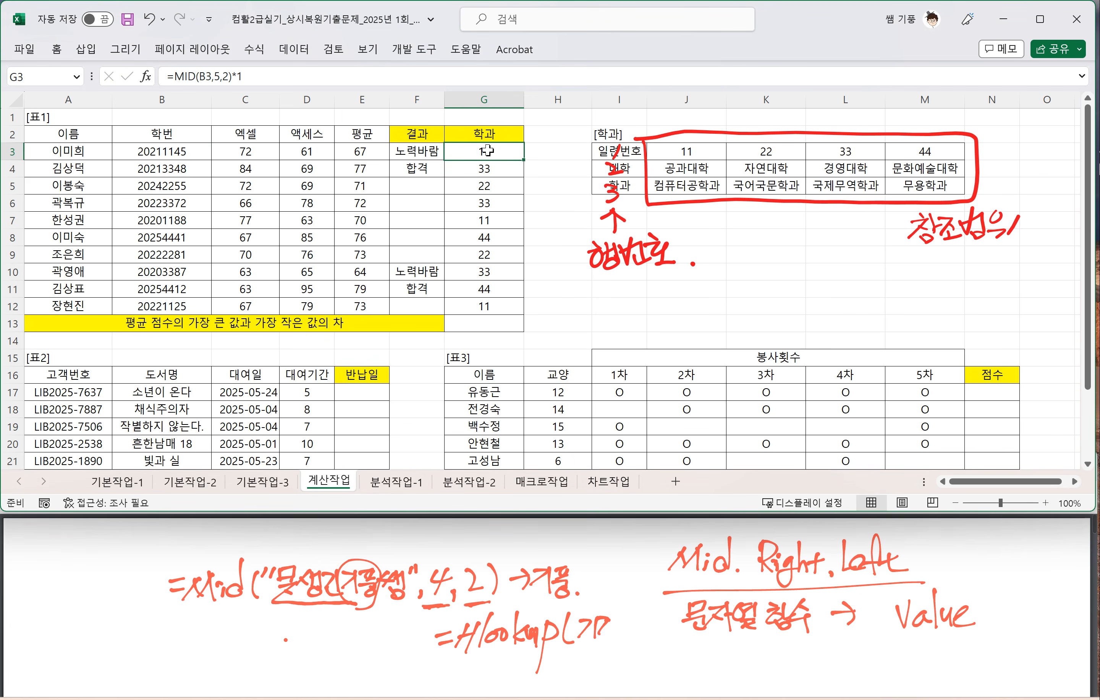
left_click(502, 172)
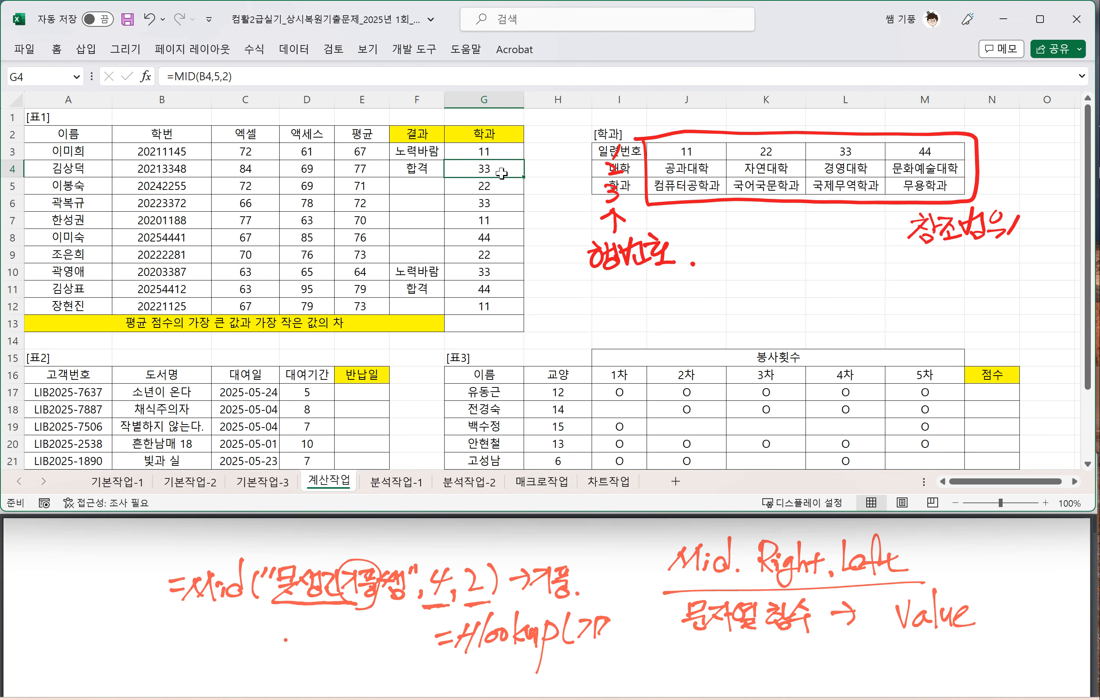
Step: Try VALUE instead of the multiplication in G3, rewriting the formula as =VALUE(MID(B3,5,2))
left_click(481, 151)
double_click(480, 151)
left_click_drag(510, 152, 521, 155)
key("BackSpace")
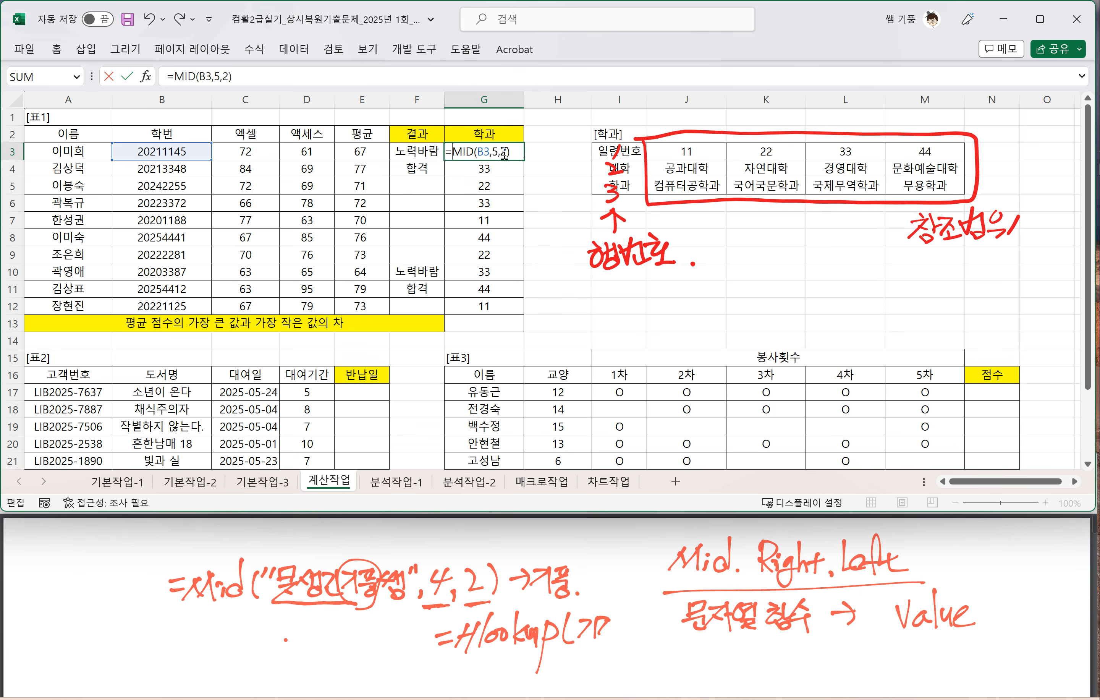
type("VALUE")
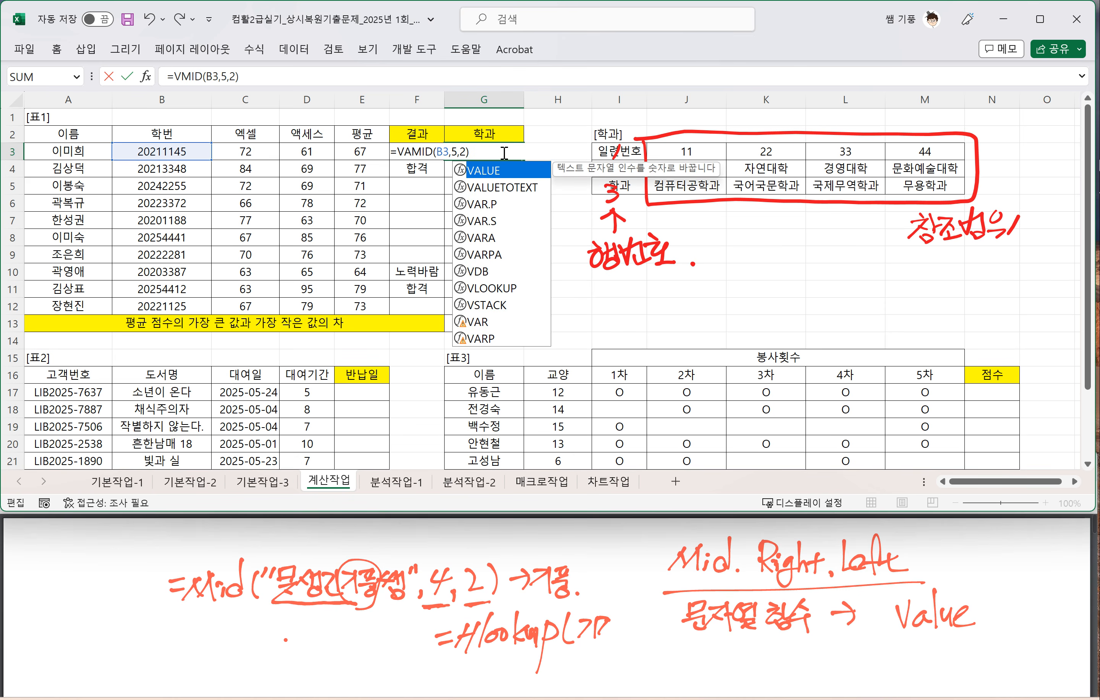
type("(")
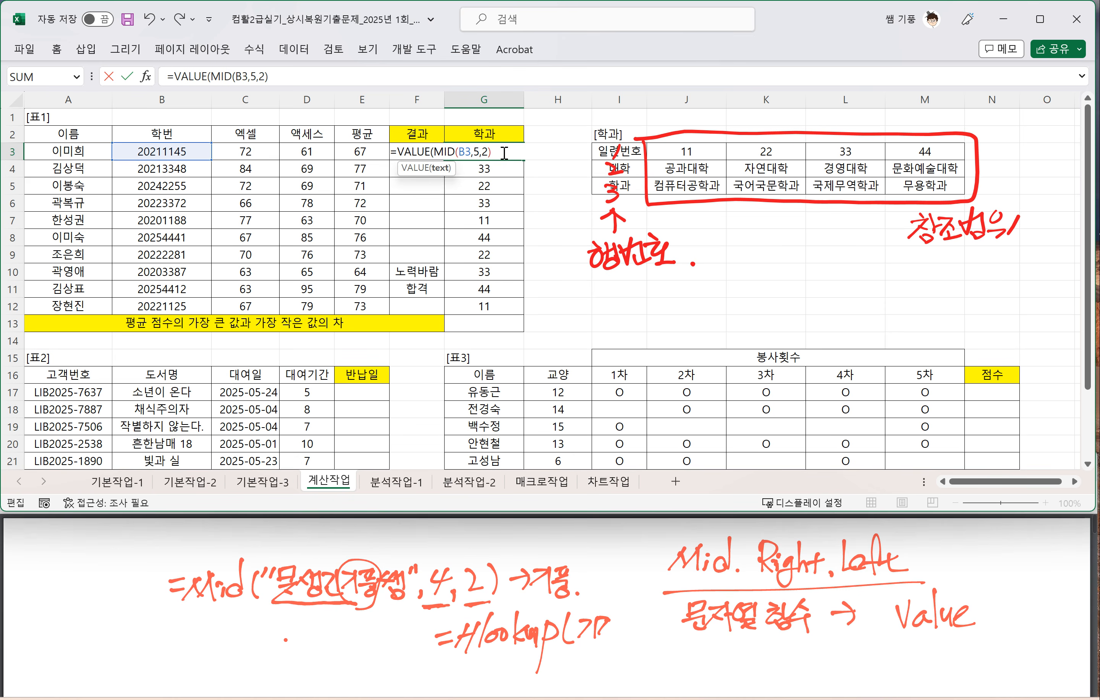
type(")")
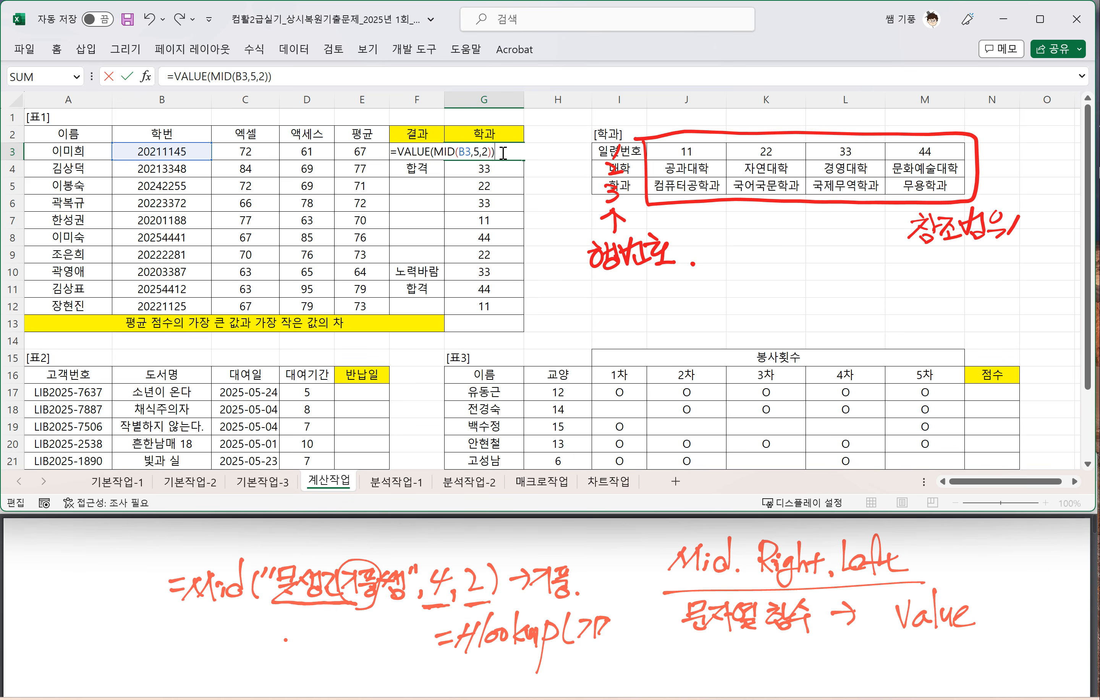
Step: Remove the VALUE wrapper from G3 and restore the formula =MID(B3,5,2)*1
left_click(436, 152)
left_click_drag(431, 152, 398, 151)
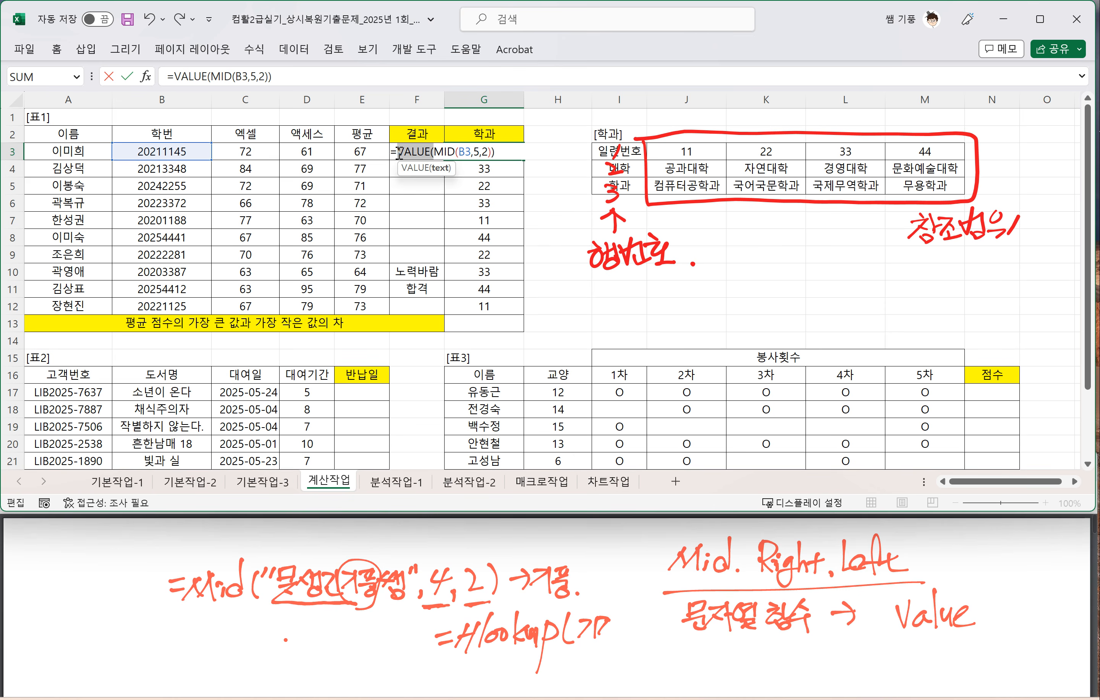
key("BackSpace")
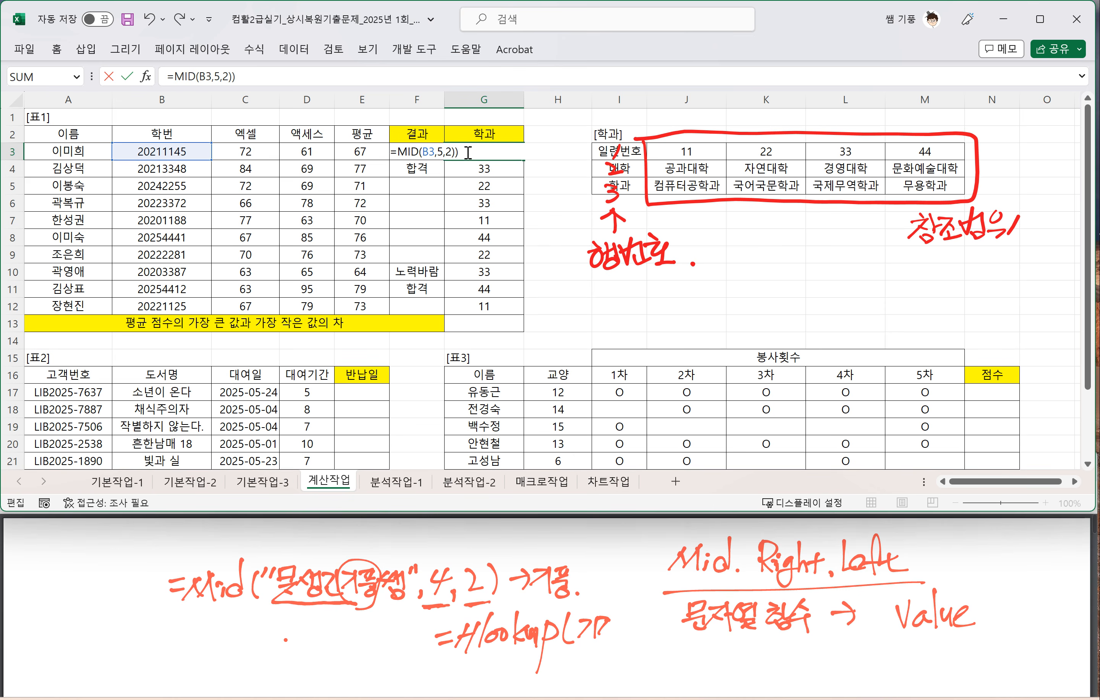
left_click(470, 151)
key("BackSpace")
key("Return")
left_click(480, 151)
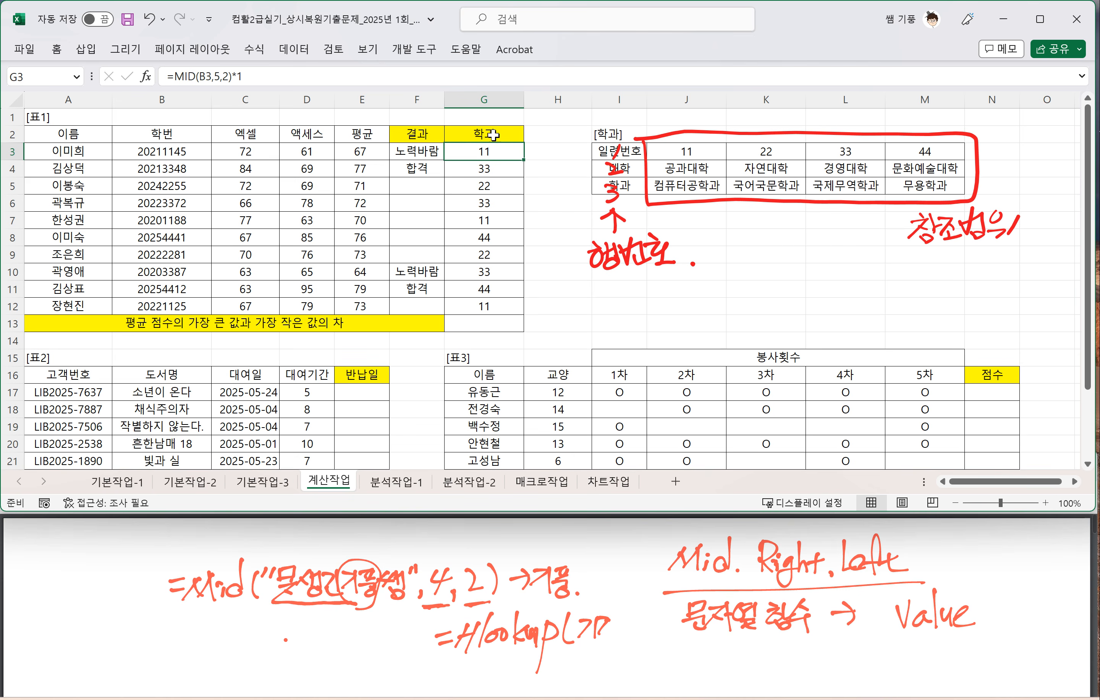
Step: Wrap G3's formula as the HLOOKUP lookup value, =HLOOKUP(MID(B3,5,2)*1, and bring the exam PDF's HLOOKUP syntax into view
double_click(495, 151)
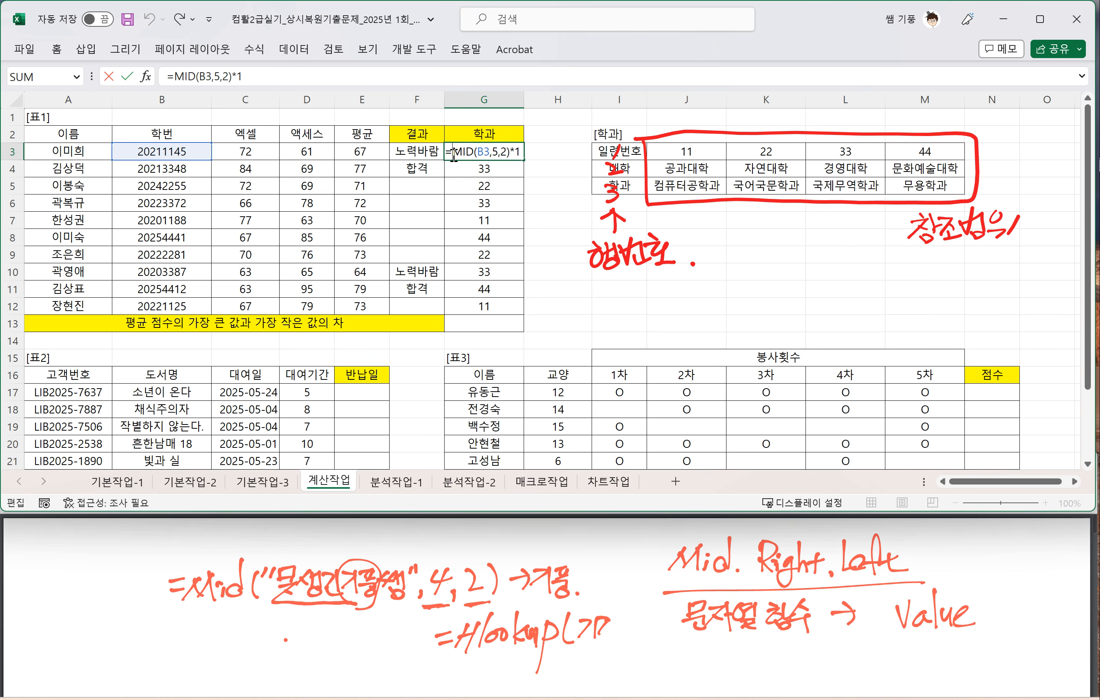
type("HLOOKUP(")
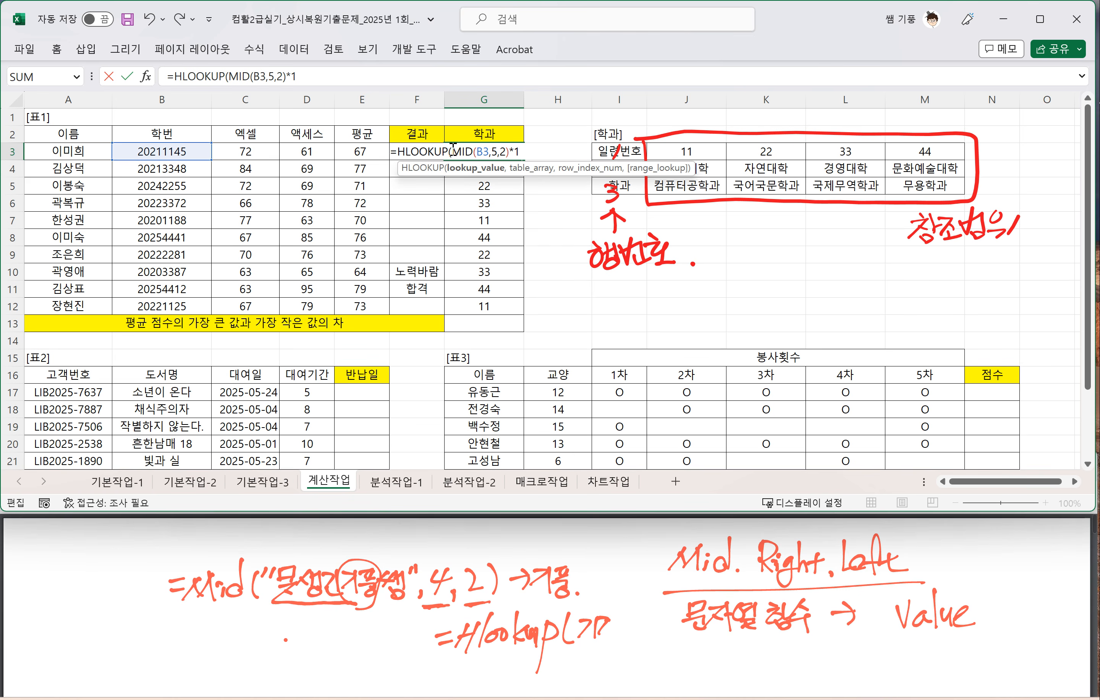
left_click(525, 151)
type(",")
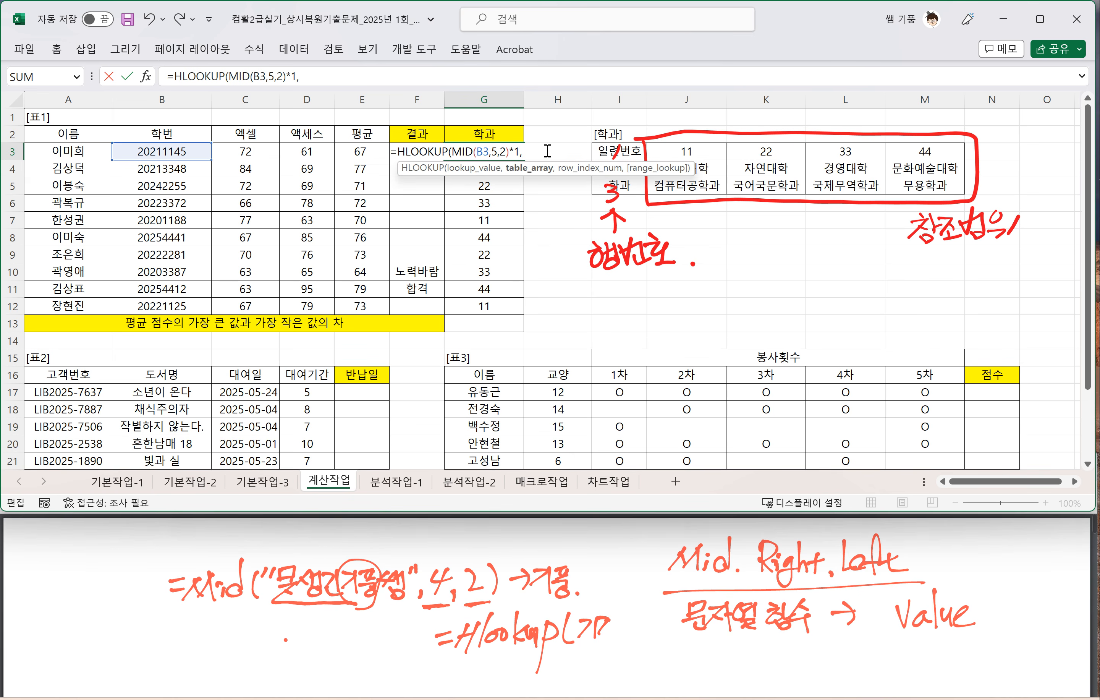
left_click(326, 550)
left_click(187, 471)
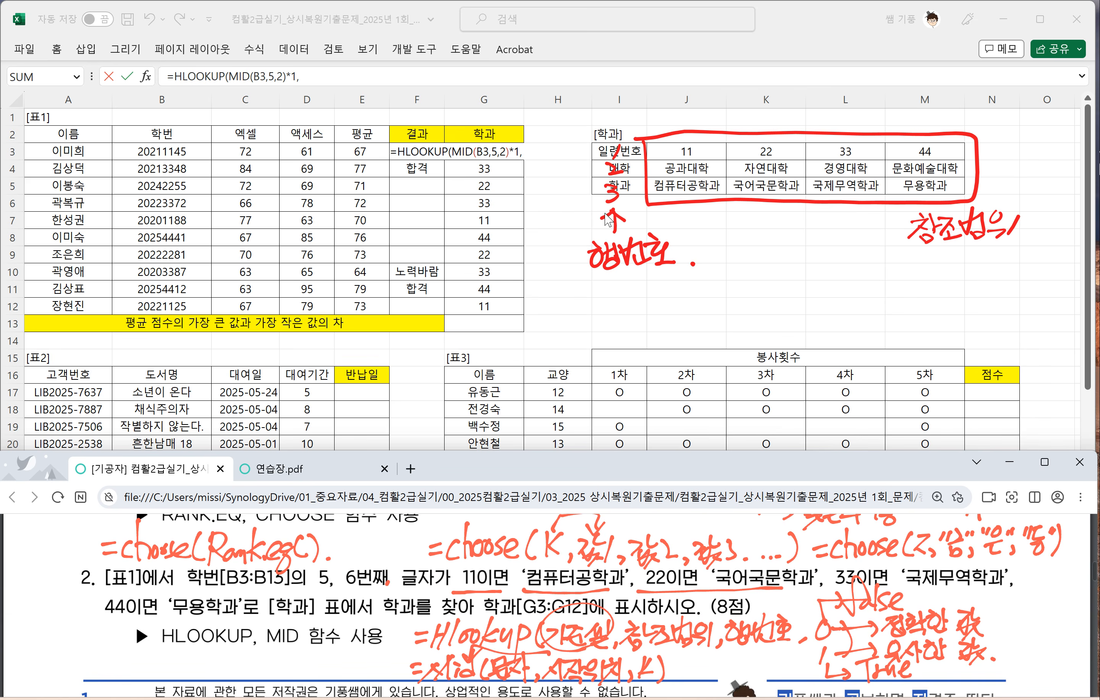
left_click(527, 152)
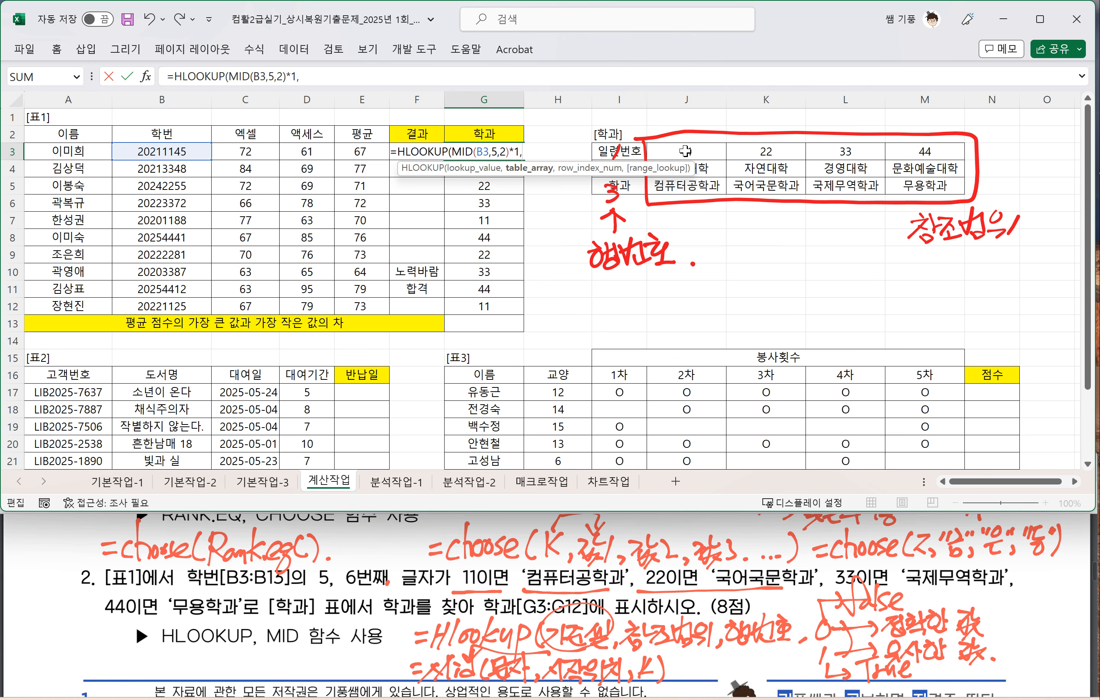
Step: Complete G3 as =HLOOKUP(MID(B3,5,2)*1,$J$3:$M$5,3,0) and fill it down through G12
left_click_drag(686, 150, 917, 183)
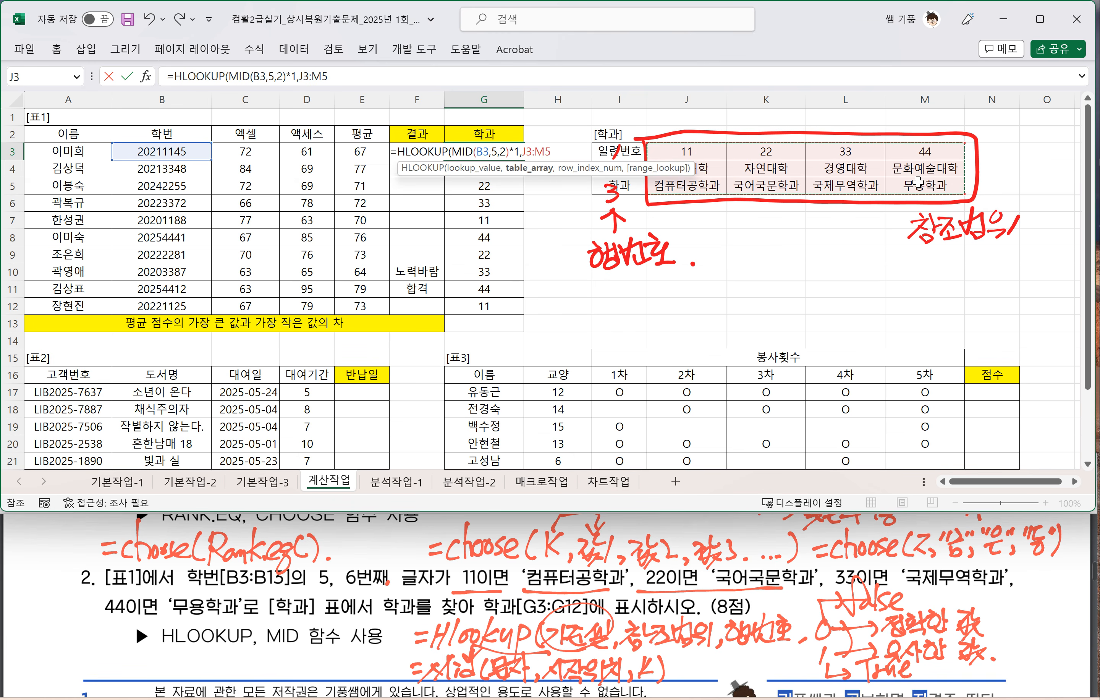
key("F4")
type(",")
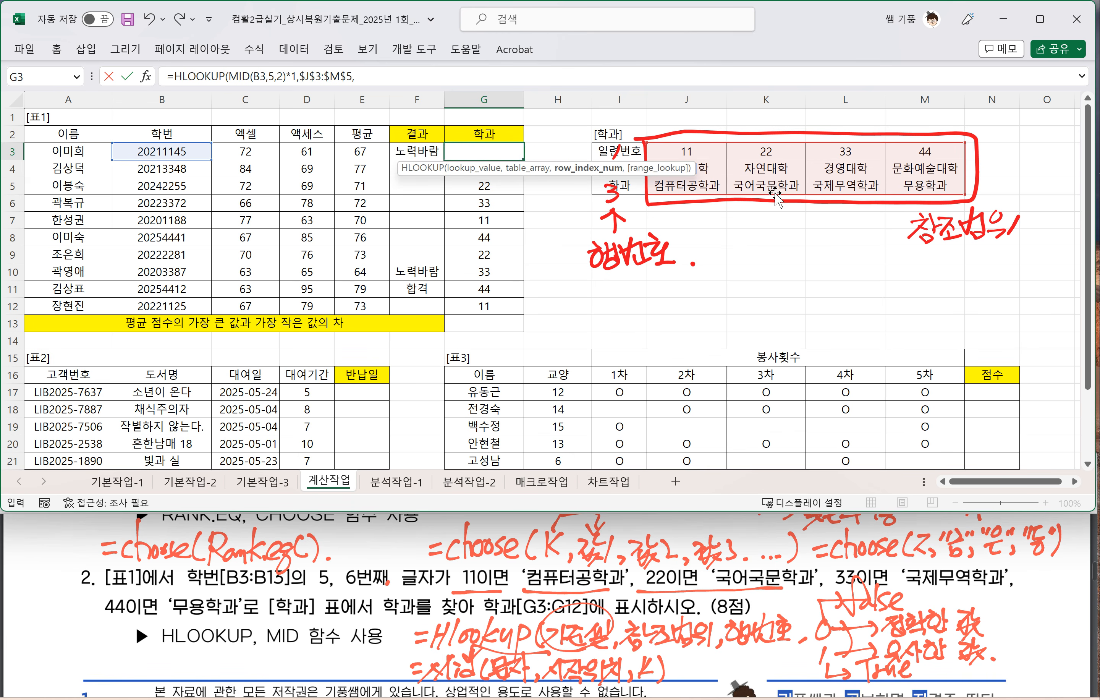
type("3,")
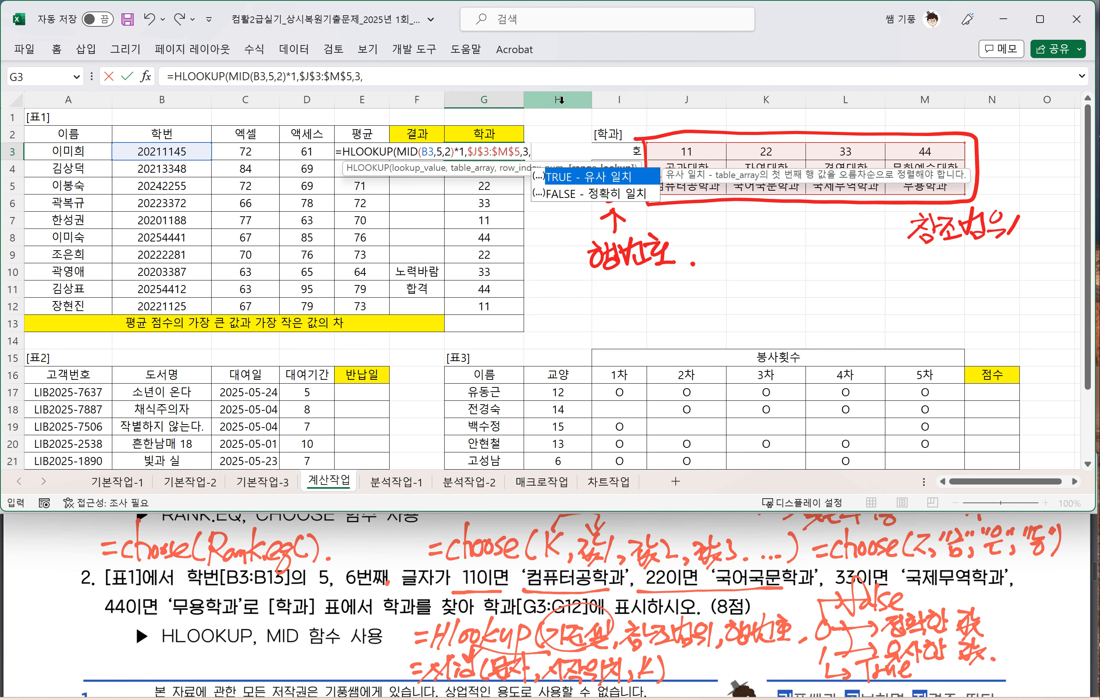
type("0)")
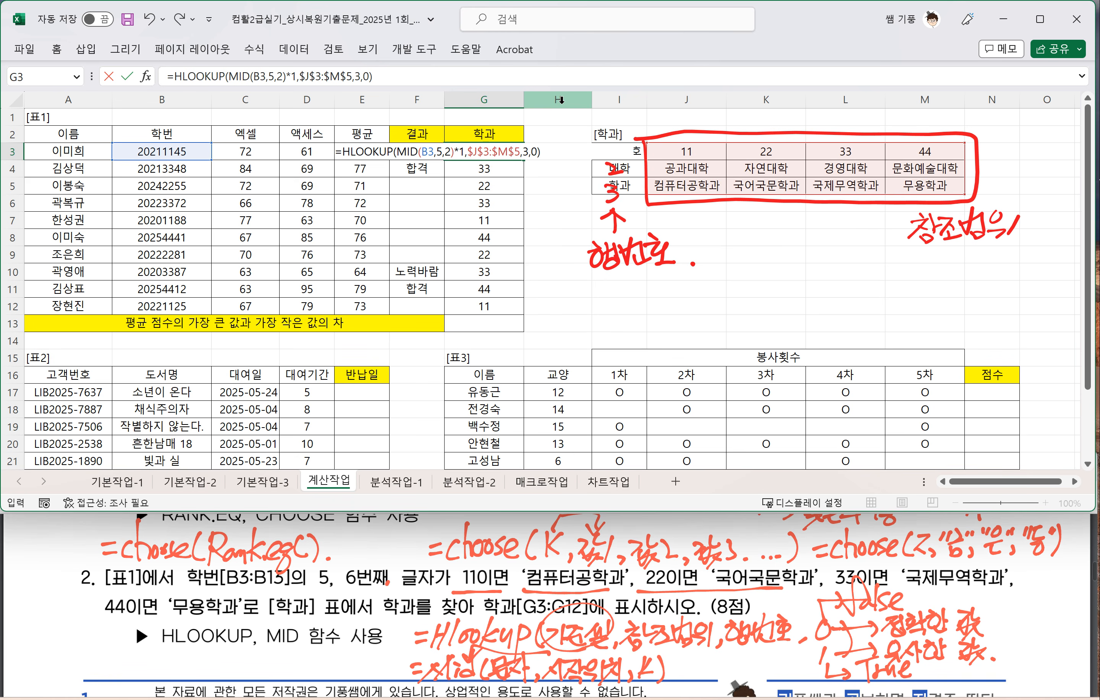
key("Return")
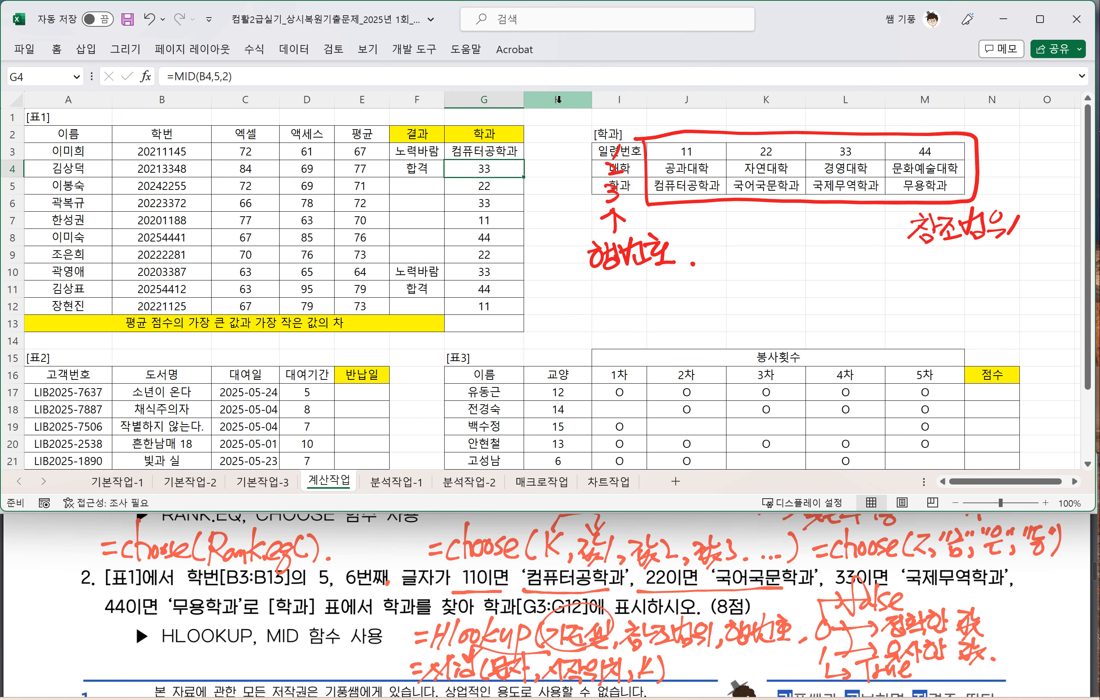
left_click(475, 150)
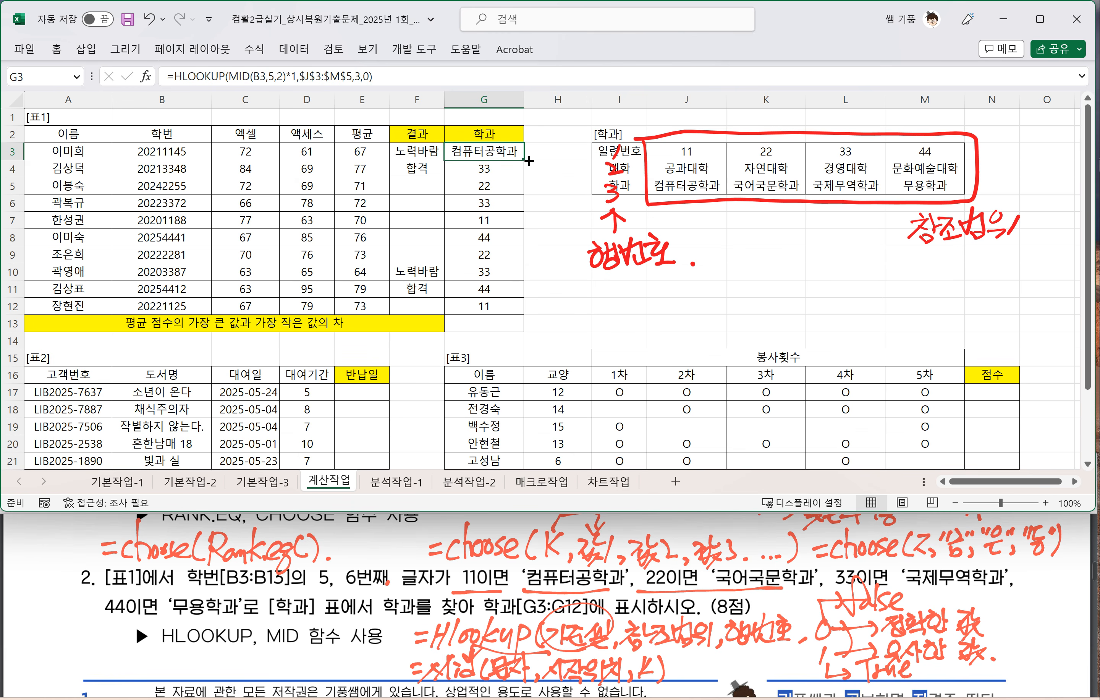
left_click_drag(528, 158, 544, 308)
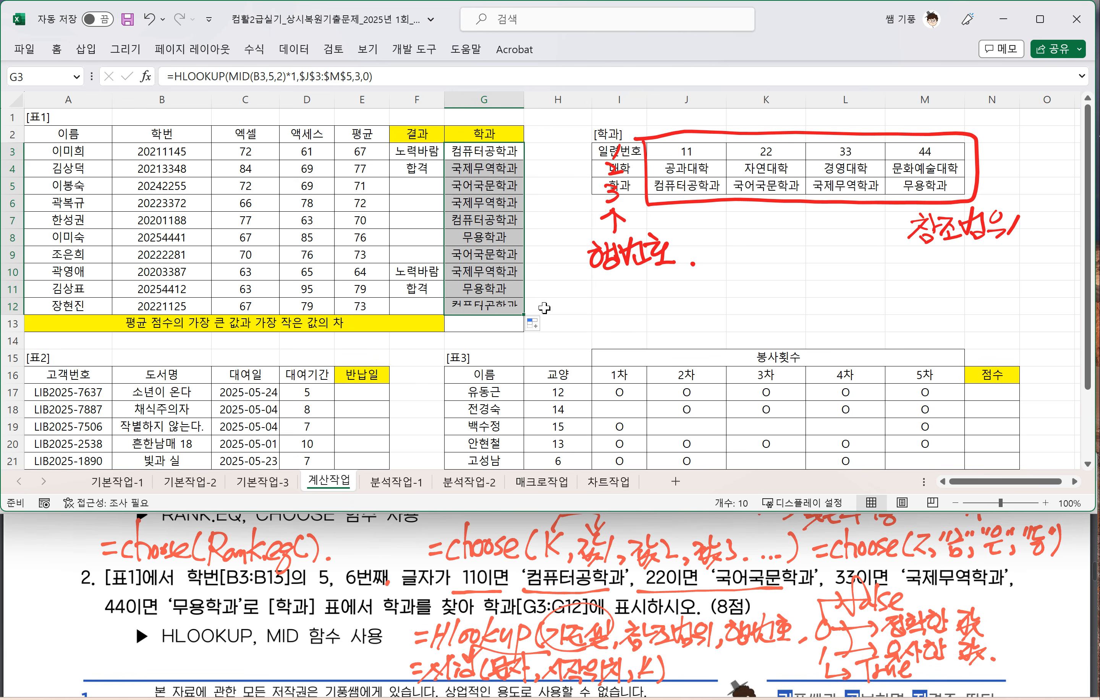
Step: Underline question 3's key phrases in the exam PDF: average score, largest value, smallest value, difference and display in [G13]
left_click(495, 320)
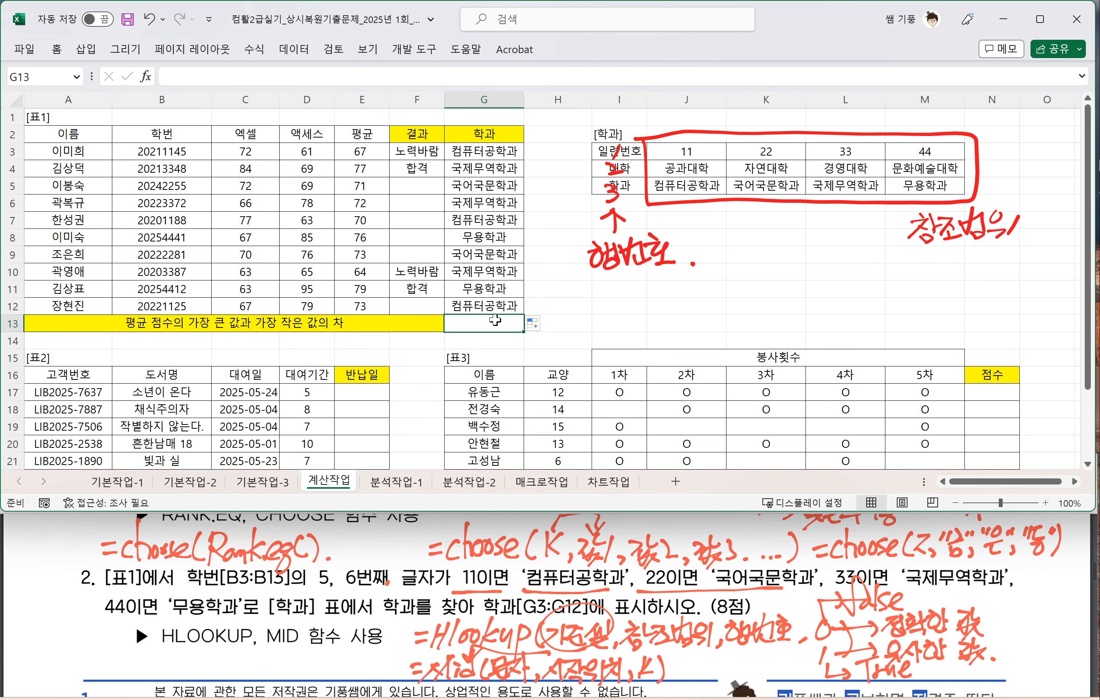
scroll(353, 594, "down", 2)
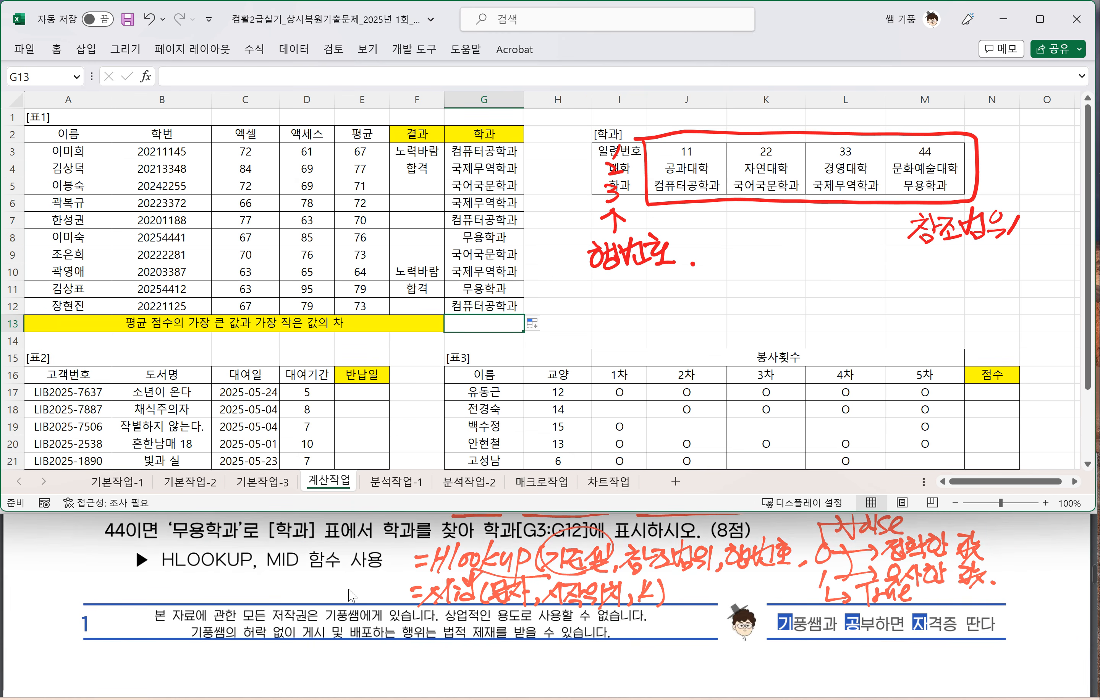
scroll(352, 594, "down", 4)
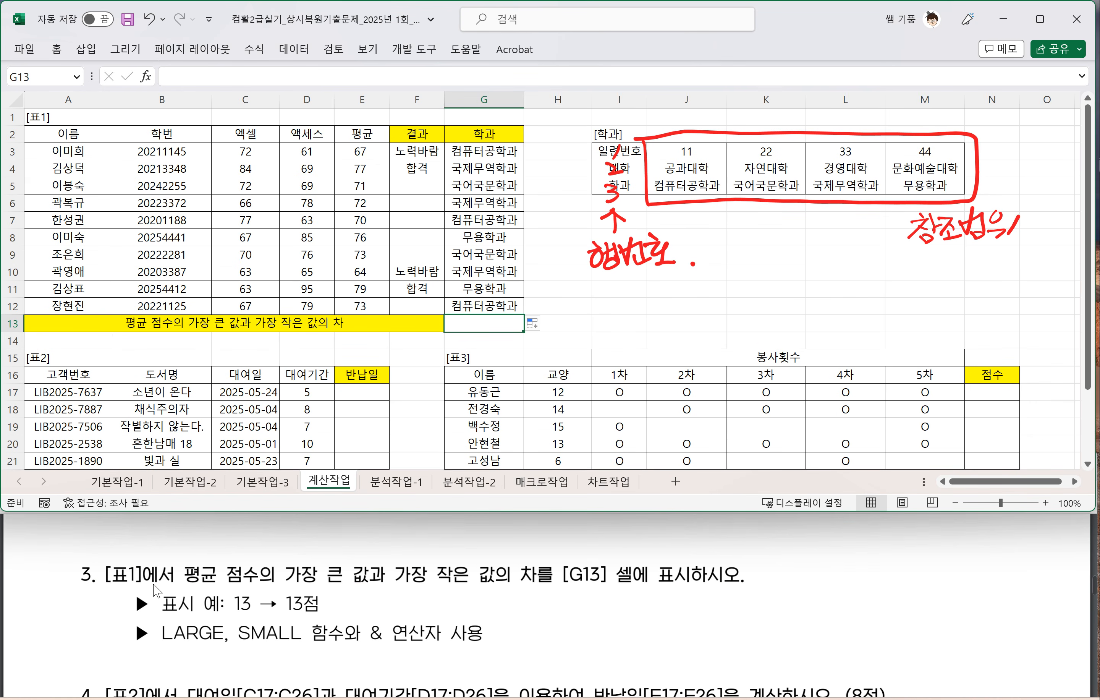
left_click_drag(182, 588, 252, 588)
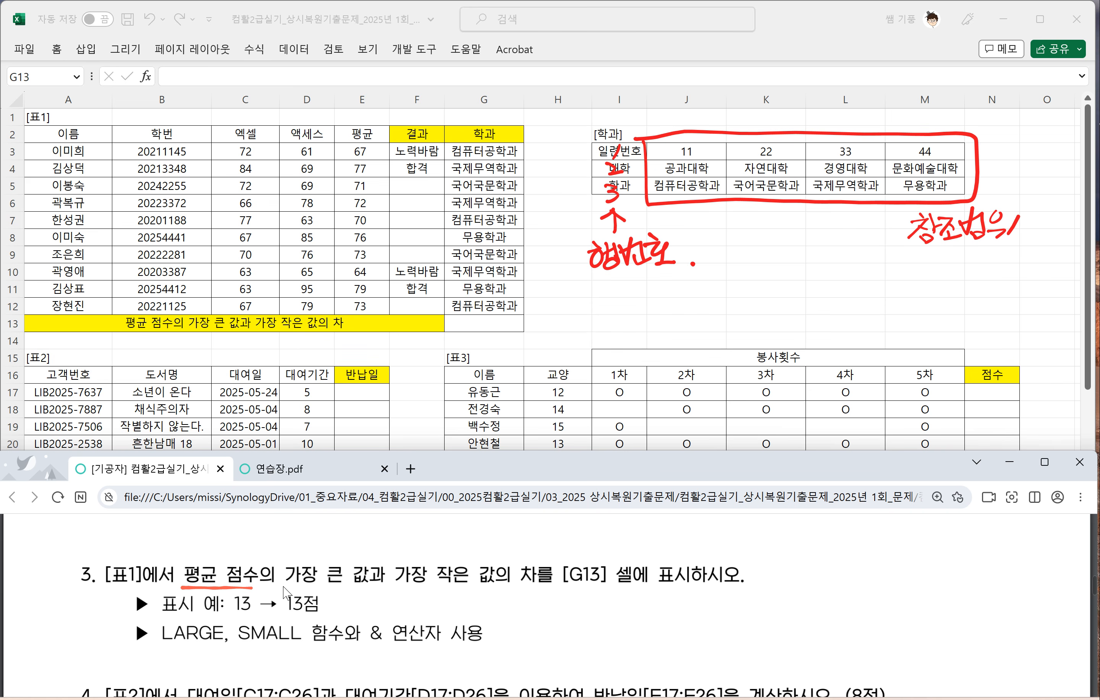
left_click_drag(283, 586, 724, 582)
left_click(469, 331)
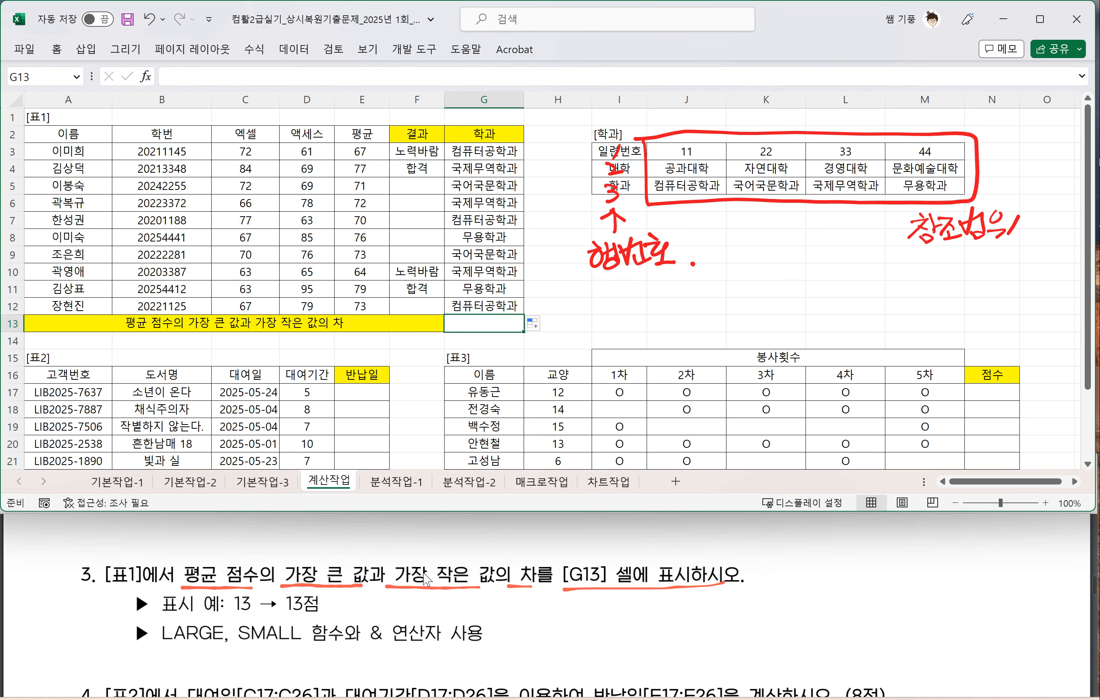
Step: Handwrite the syntax note =Large(범위,K) beside question 3 in the exam PDF
left_click(493, 566)
left_click_drag(775, 546, 790, 542)
left_click_drag(777, 554, 838, 559)
mouse_move(838, 557)
left_mouse_down()
mouse_move(846, 543)
mouse_move(855, 573)
mouse_move(845, 567)
left_mouse_up()
mouse_move(860, 549)
left_mouse_down()
mouse_move(914, 553)
mouse_move(942, 530)
mouse_move(943, 551)
left_mouse_up()
mouse_move(955, 541)
left_mouse_down()
mouse_move(950, 553)
mouse_move(981, 543)
left_mouse_up()
left_click_drag(985, 525, 986, 551)
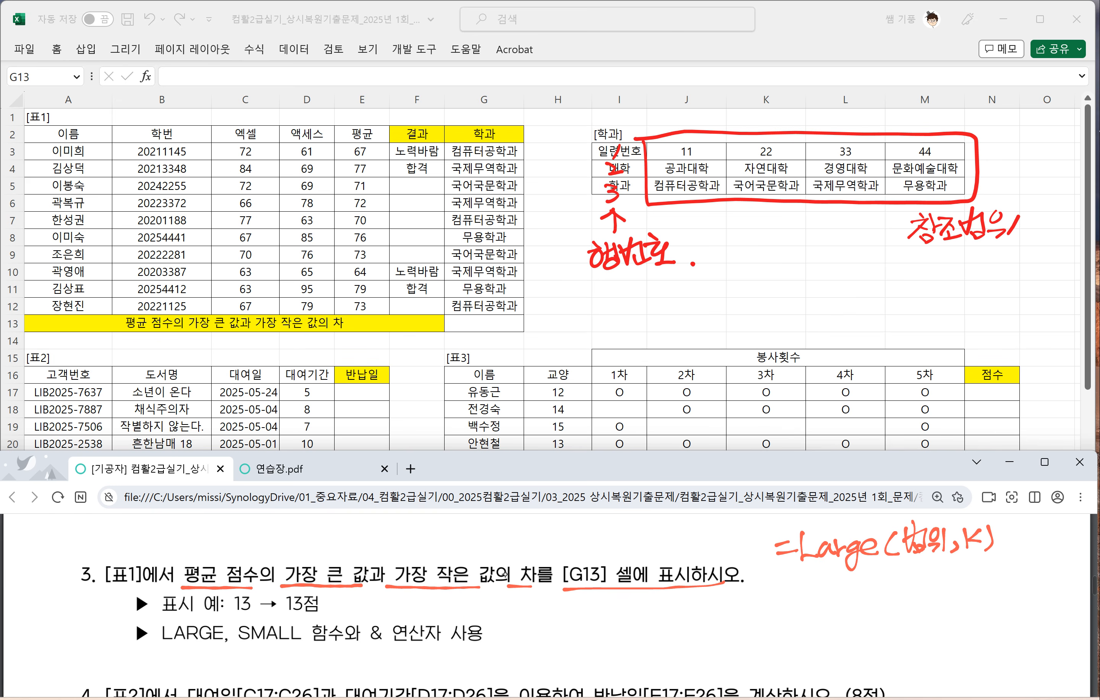
Step: Handwrite =Small(범위,K) beneath the Large note and mark K as 1 with an arrow in both notes
left_click_drag(783, 590, 797, 588)
mouse_move(786, 599)
left_mouse_down()
mouse_move(821, 600)
mouse_move(809, 603)
left_mouse_up()
left_click_drag(825, 592, 845, 601)
left_click_drag(860, 589, 864, 602)
left_click_drag(870, 581, 874, 603)
mouse_move(896, 577)
left_mouse_down()
mouse_move(894, 604)
mouse_move(902, 602)
left_mouse_up()
mouse_move(916, 566)
left_mouse_down()
mouse_move(917, 595)
mouse_move(927, 574)
left_mouse_up()
left_click_drag(915, 591, 929, 605)
left_click_drag(932, 578, 946, 594)
left_click_drag(950, 572, 959, 603)
mouse_move(973, 573)
left_mouse_down()
mouse_move(972, 596)
mouse_move(994, 599)
left_mouse_up()
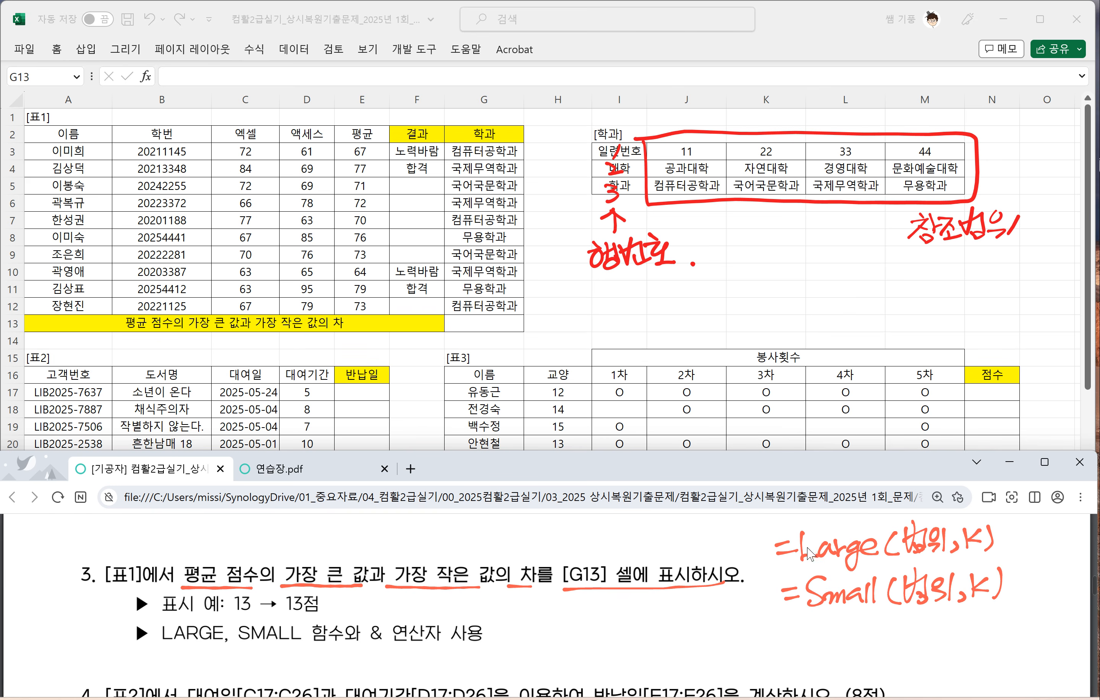
mouse_move(972, 548)
left_mouse_down()
mouse_move(975, 566)
mouse_move(1004, 556)
mouse_move(1014, 573)
mouse_move(970, 623)
mouse_move(1008, 633)
left_mouse_up()
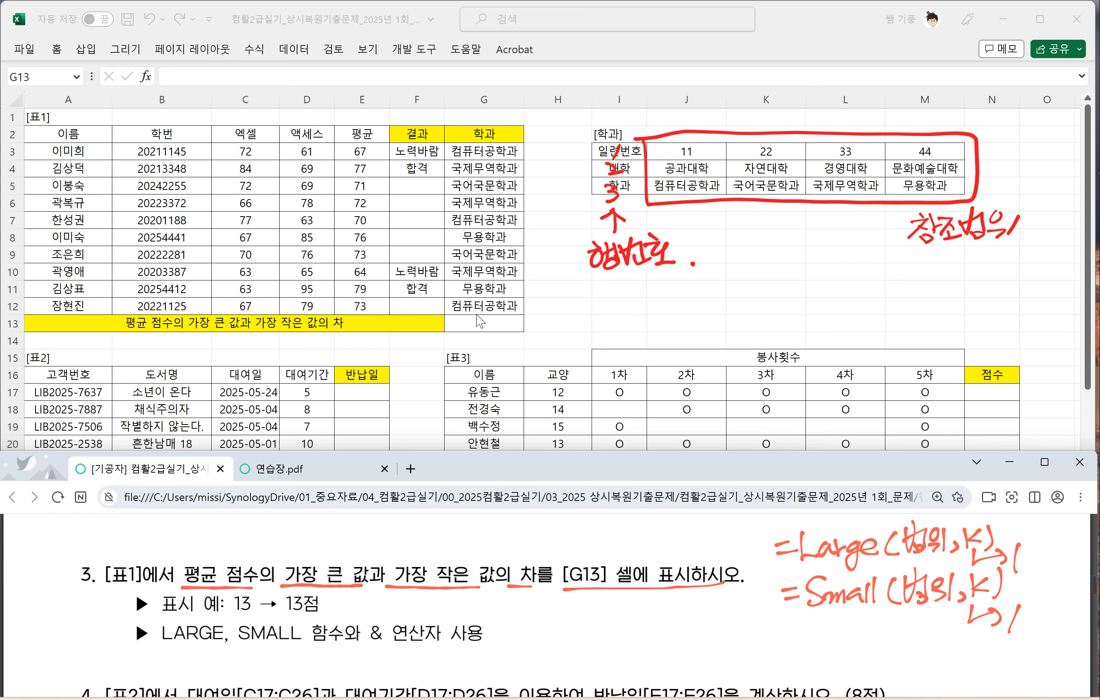
Step: Enter =LARGE(E3:E12,1) in G13 to get the highest average score
left_click(484, 323)
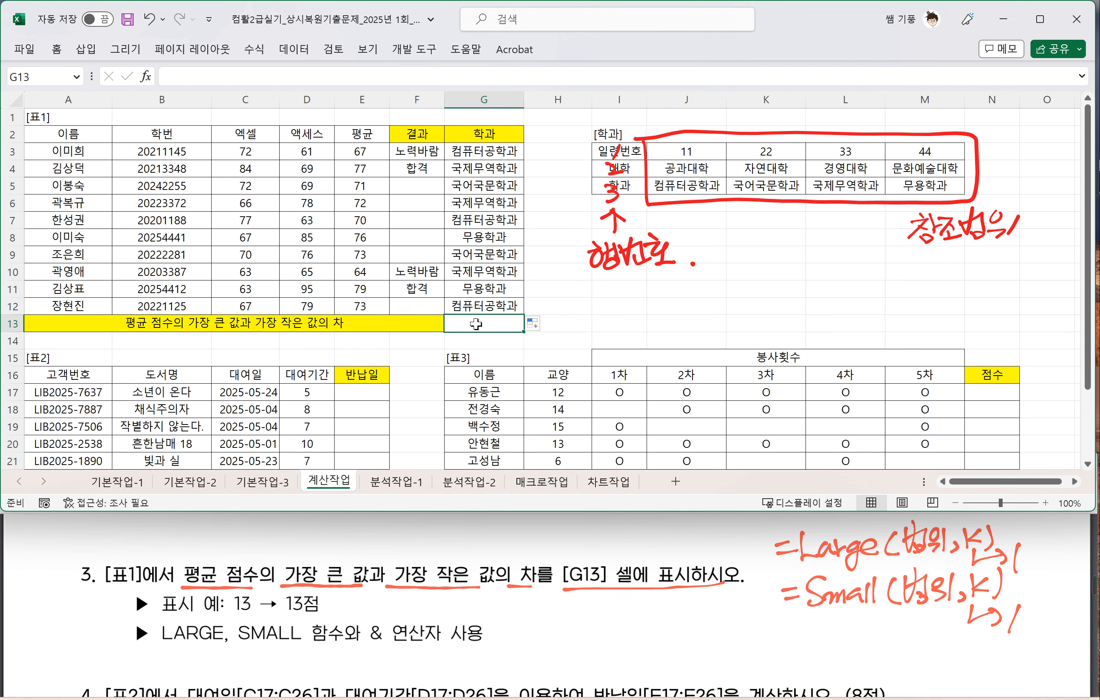
type("=")
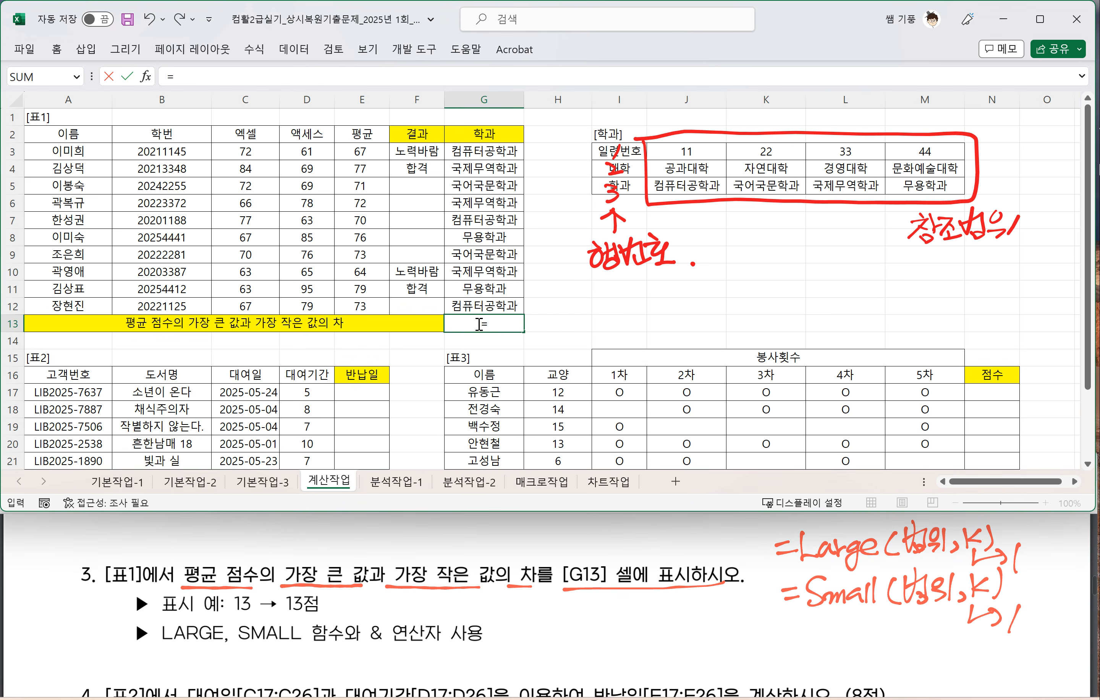
type("LARGE")
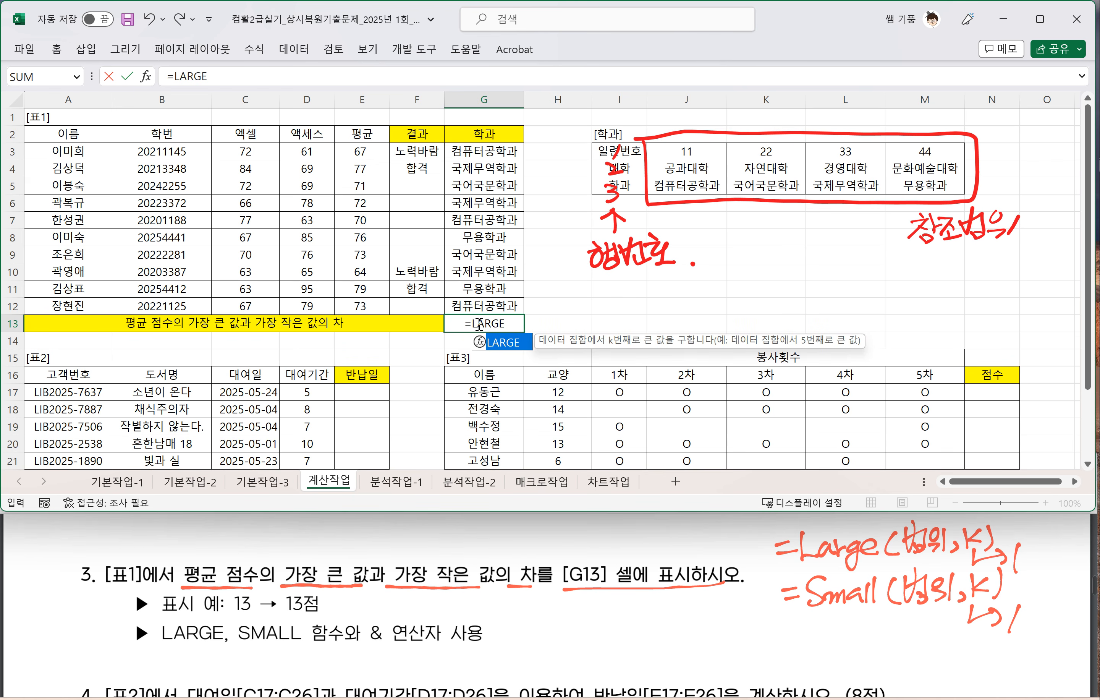
type("(")
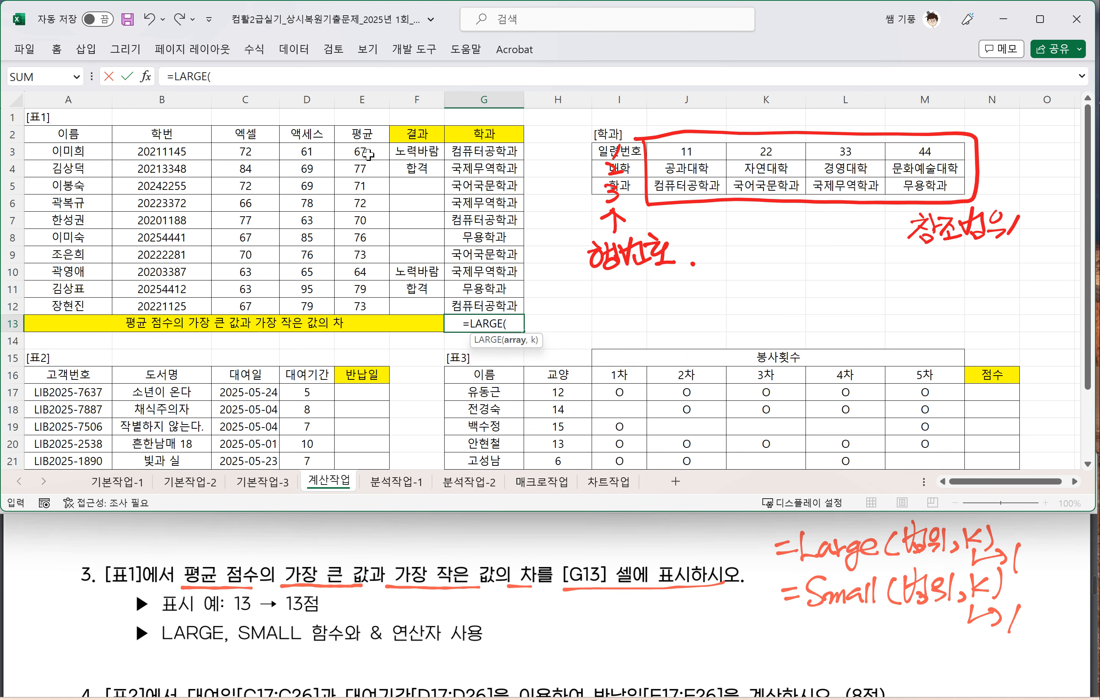
left_click_drag(363, 152, 369, 305)
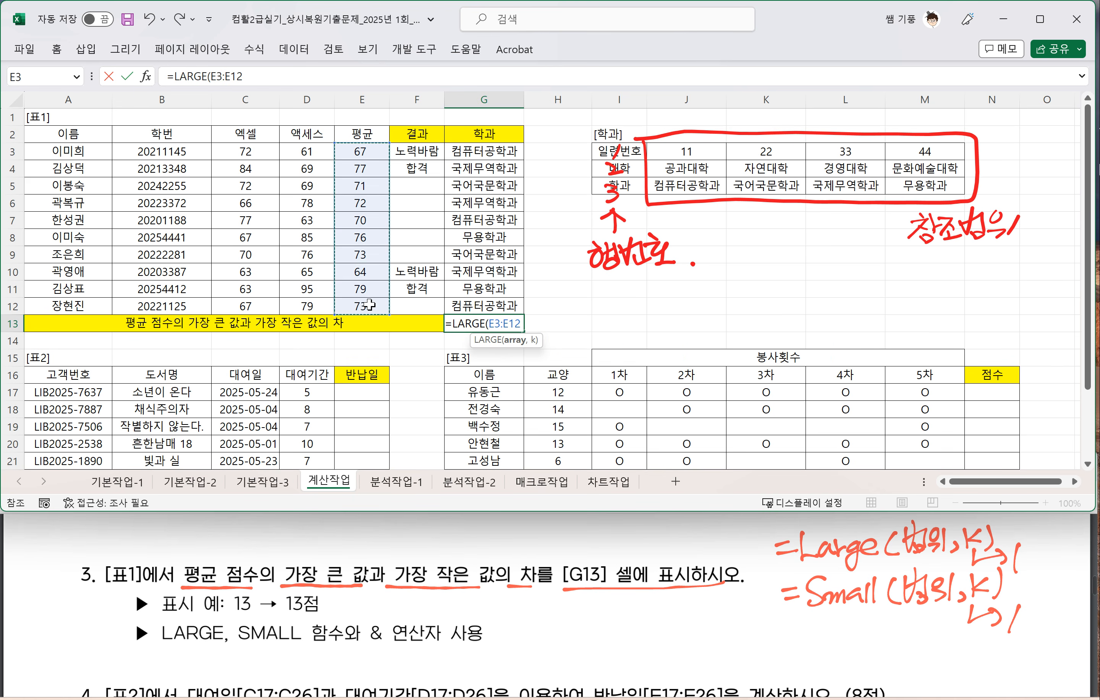
type(",1")
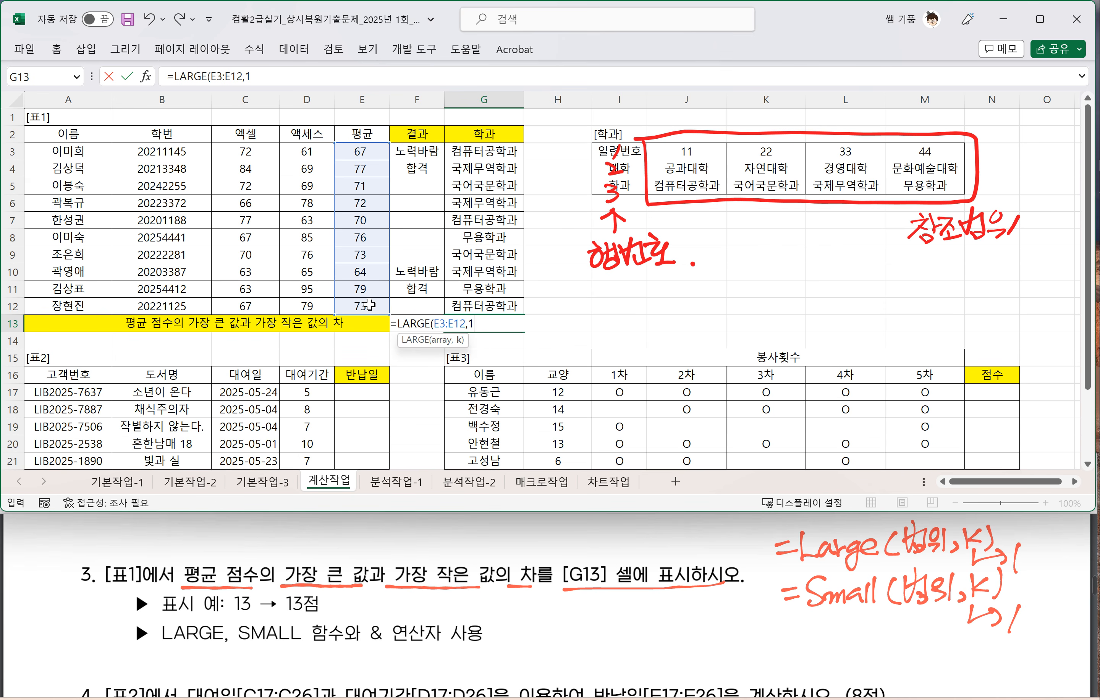
type(")")
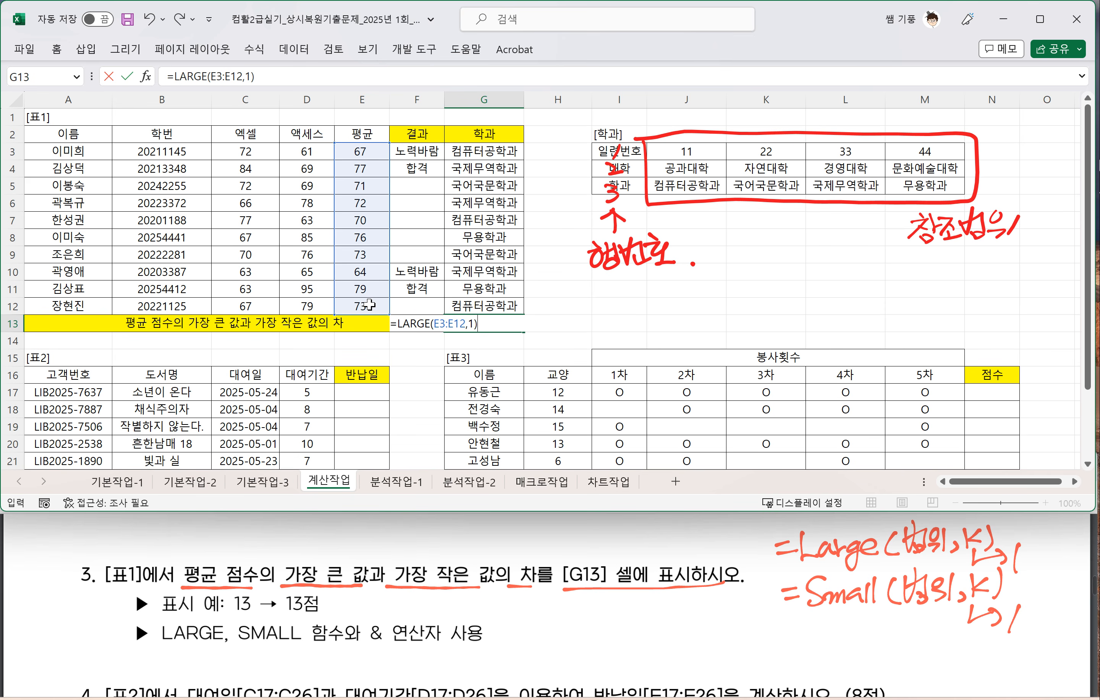
key("Return")
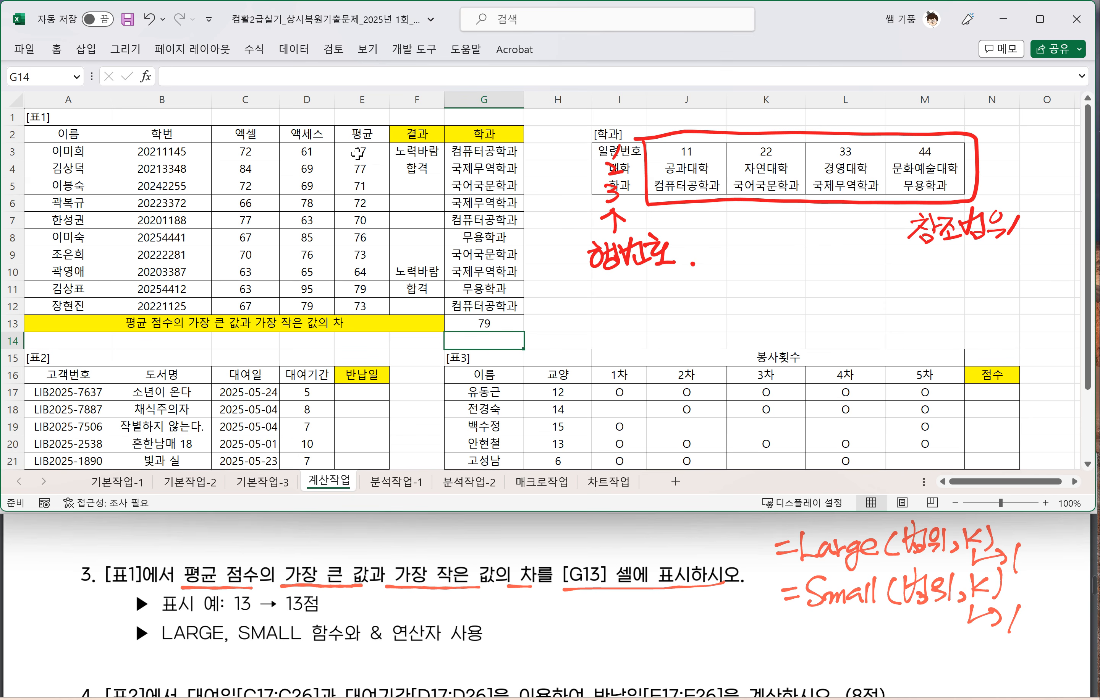
Step: Extend G13's formula to subtract the lowest average, making it =LARGE(E3:E12,1)-SMALL(E3:E12,1)
double_click(499, 323)
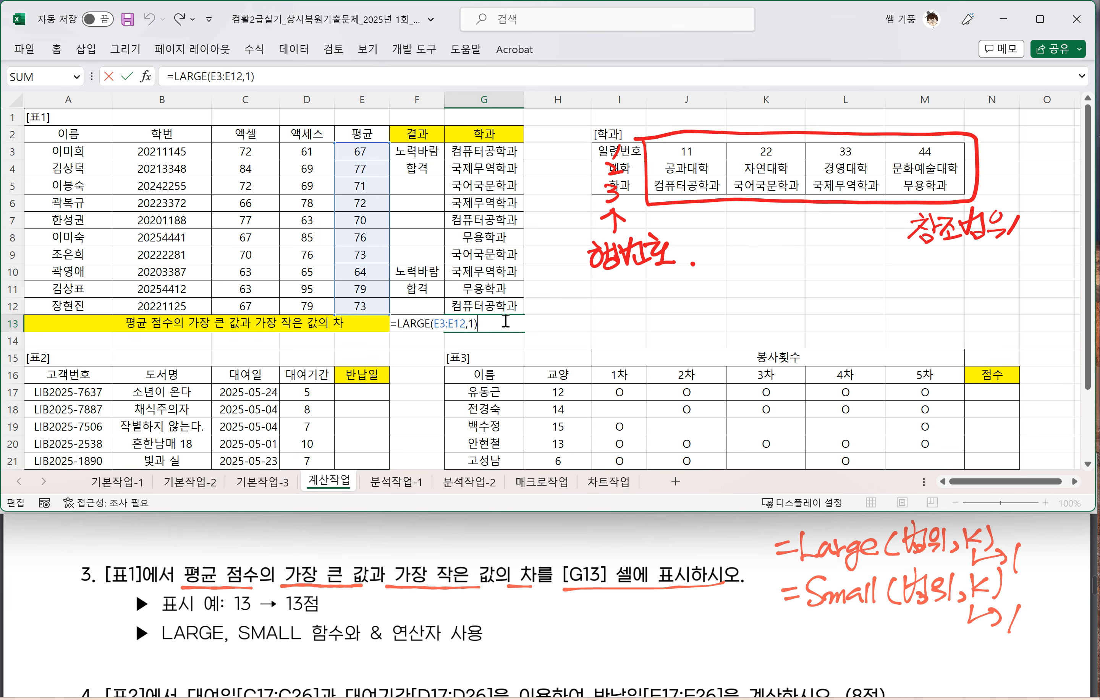
type("-SMA;")
key("BackSpace")
key("Tab")
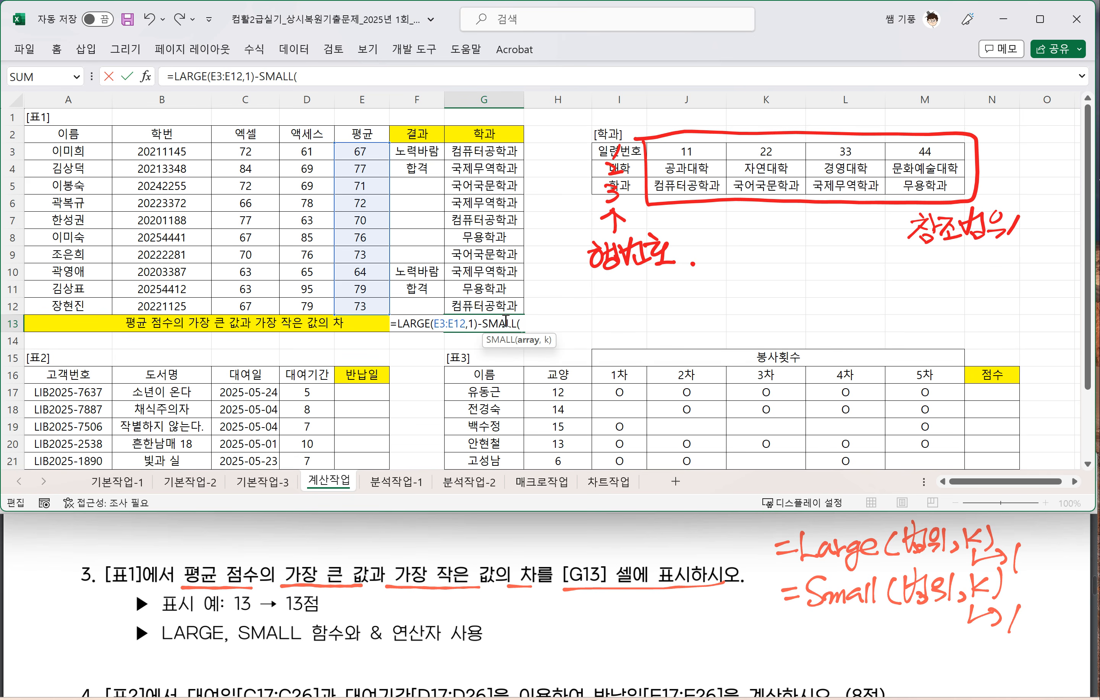
left_click_drag(362, 151, 361, 304)
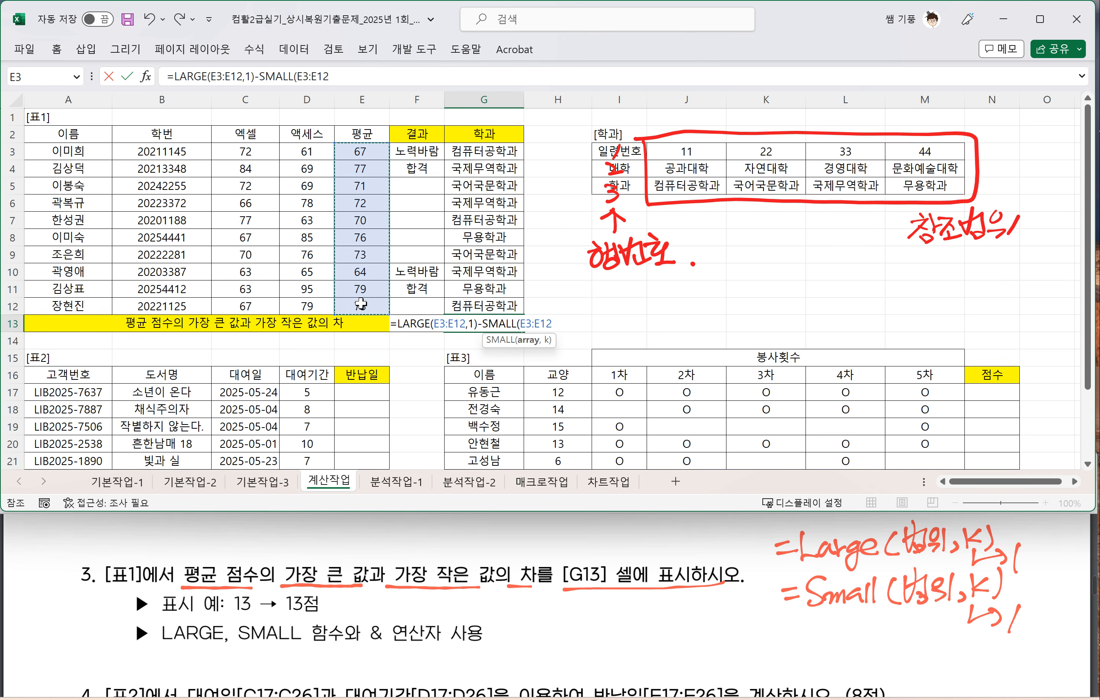
type(",1")
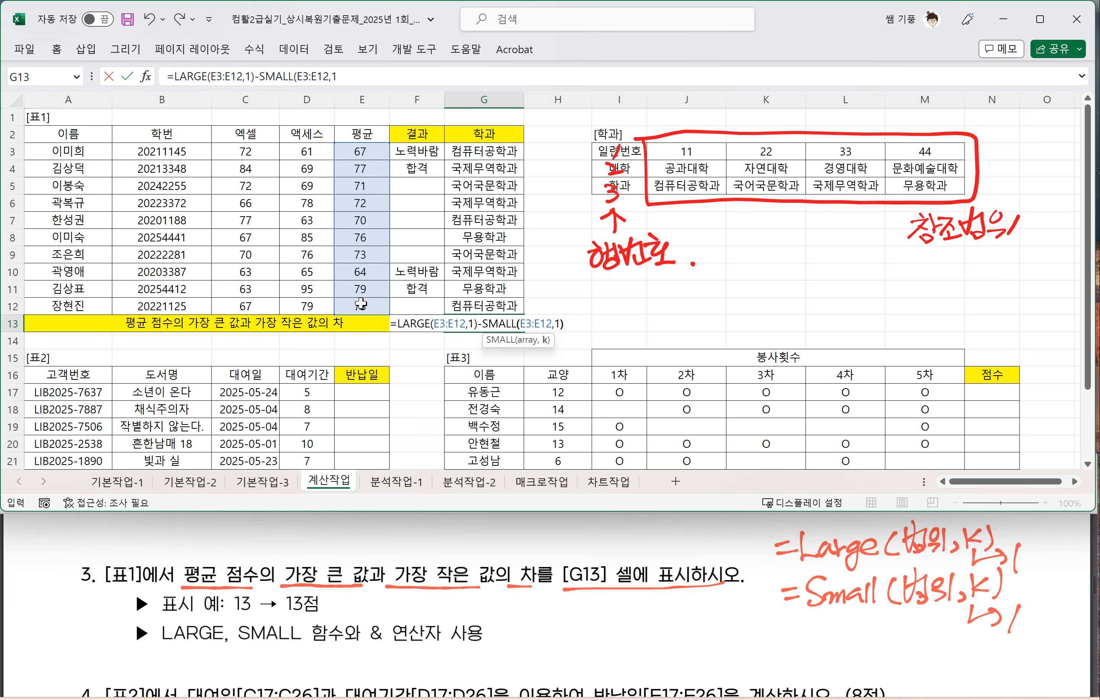
type(")")
key("Return")
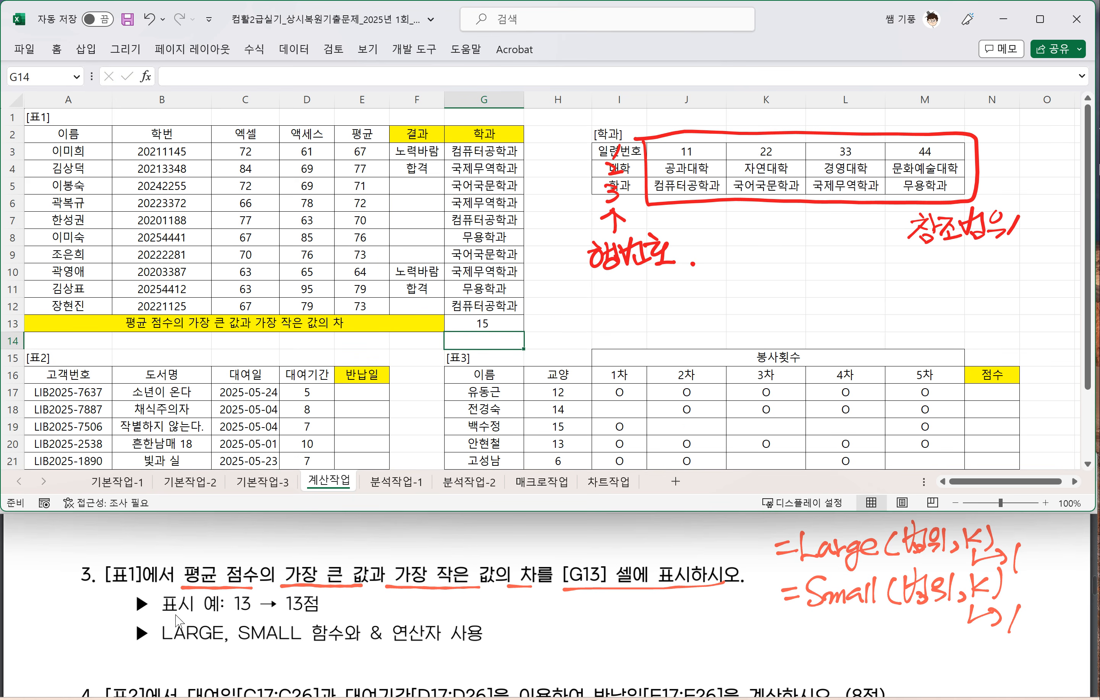
Step: Mark the 13 → 13점 display example in question 3 and append the & operator with an opening quotation mark to G13's formula
mouse_move(162, 617)
left_mouse_down()
mouse_move(226, 618)
mouse_move(261, 594)
mouse_move(246, 619)
mouse_move(313, 616)
left_mouse_up()
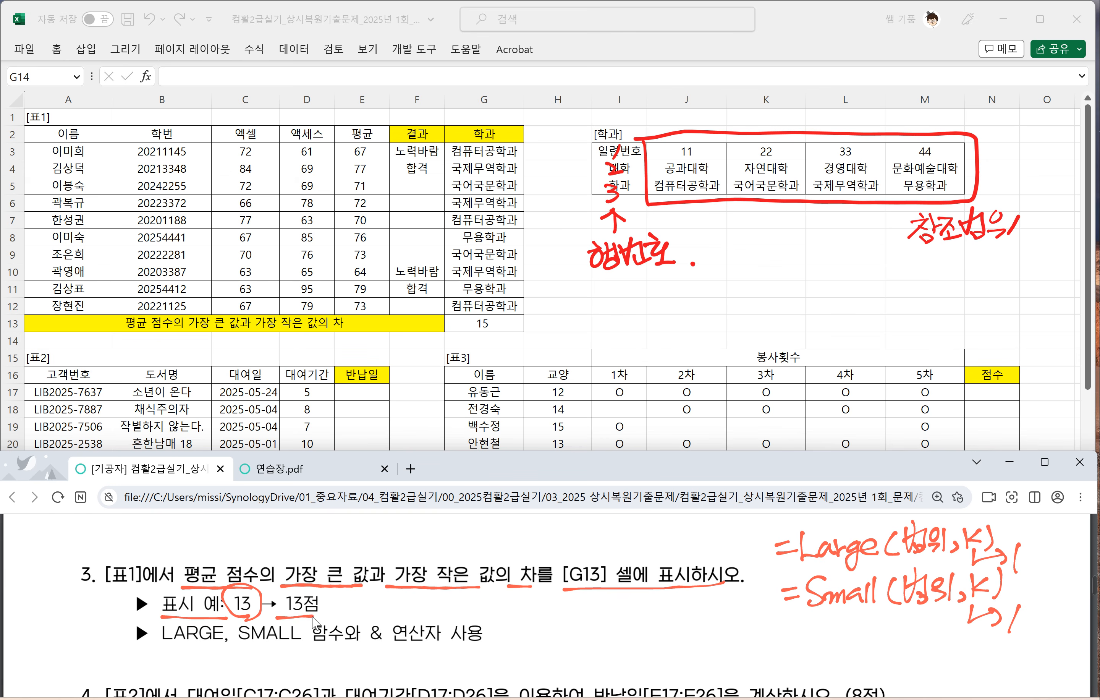
left_click(513, 344)
left_click(494, 322)
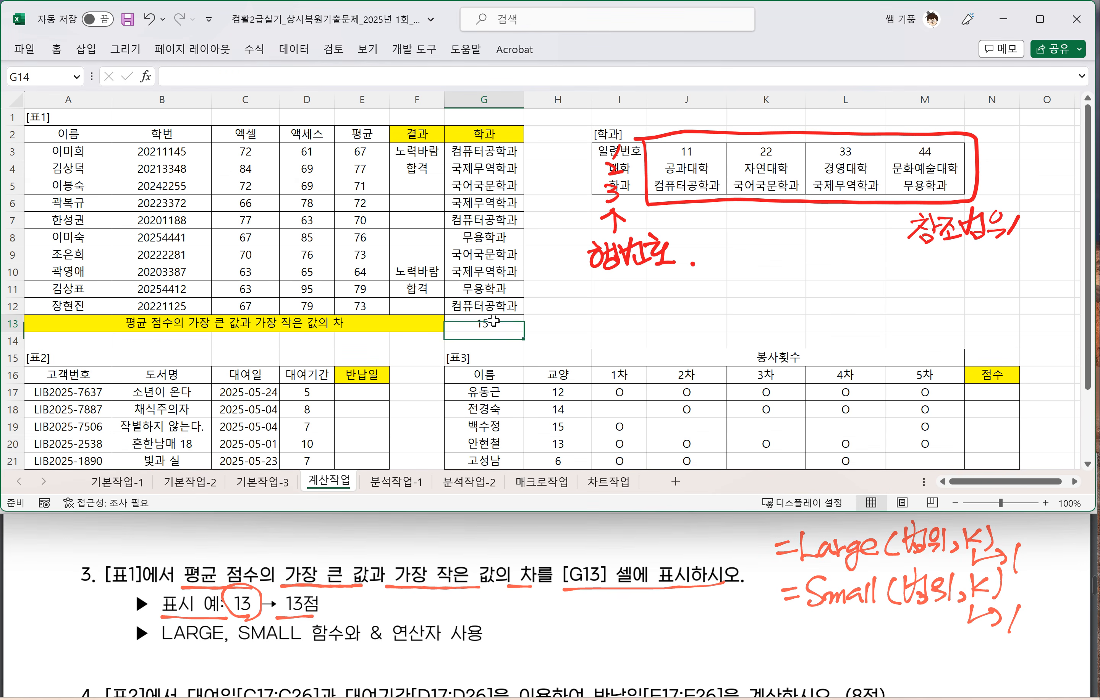
double_click(494, 321)
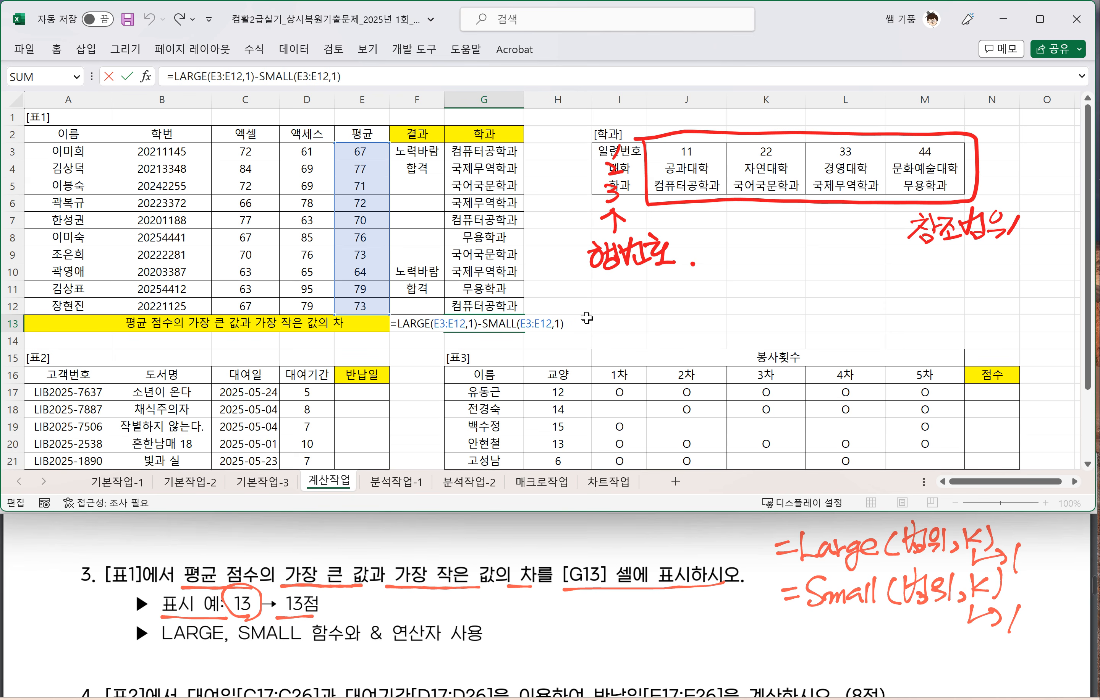
type("&")
Step: Handwrite the & operator combinations 식&식, 식&문자 and 문자&문자 beneath question 3 in the exam PDF
mouse_move(557, 603)
left_mouse_down()
mouse_move(536, 619)
mouse_move(563, 613)
left_mouse_up()
left_click_drag(544, 619, 565, 615)
mouse_move(562, 617)
left_mouse_down()
mouse_move(562, 631)
mouse_move(584, 617)
mouse_move(607, 629)
mouse_move(653, 613)
left_mouse_up()
left_click_drag(635, 619, 653, 616)
mouse_move(649, 616)
left_mouse_down()
mouse_move(651, 629)
mouse_move(675, 625)
left_mouse_up()
left_click_drag(684, 595, 699, 606)
left_click_drag(682, 609, 700, 619)
mouse_move(702, 596)
left_mouse_down()
mouse_move(717, 594)
mouse_move(701, 617)
left_mouse_up()
left_click_drag(708, 604, 720, 615)
mouse_move(724, 593)
left_mouse_down()
mouse_move(726, 615)
mouse_move(739, 605)
left_mouse_up()
mouse_move(541, 656)
left_mouse_down()
mouse_move(554, 642)
mouse_move(555, 658)
left_mouse_up()
left_click_drag(539, 659, 557, 669)
mouse_move(557, 643)
left_mouse_down()
mouse_move(573, 668)
mouse_move(577, 653)
left_mouse_up()
mouse_move(578, 640)
left_mouse_down()
mouse_move(580, 669)
mouse_move(615, 666)
mouse_move(613, 651)
left_mouse_up()
left_click_drag(614, 638, 625, 654)
mouse_move(613, 655)
left_mouse_down()
mouse_move(631, 664)
mouse_move(642, 640)
left_mouse_up()
left_click_drag(636, 642, 626, 661)
left_click_drag(634, 651, 644, 664)
mouse_move(645, 651)
left_mouse_down()
mouse_move(685, 644)
mouse_move(679, 654)
left_mouse_up()
left_click_drag(688, 646, 704, 645)
mouse_move(687, 647)
left_mouse_down()
mouse_move(703, 660)
mouse_move(689, 647)
left_mouse_up()
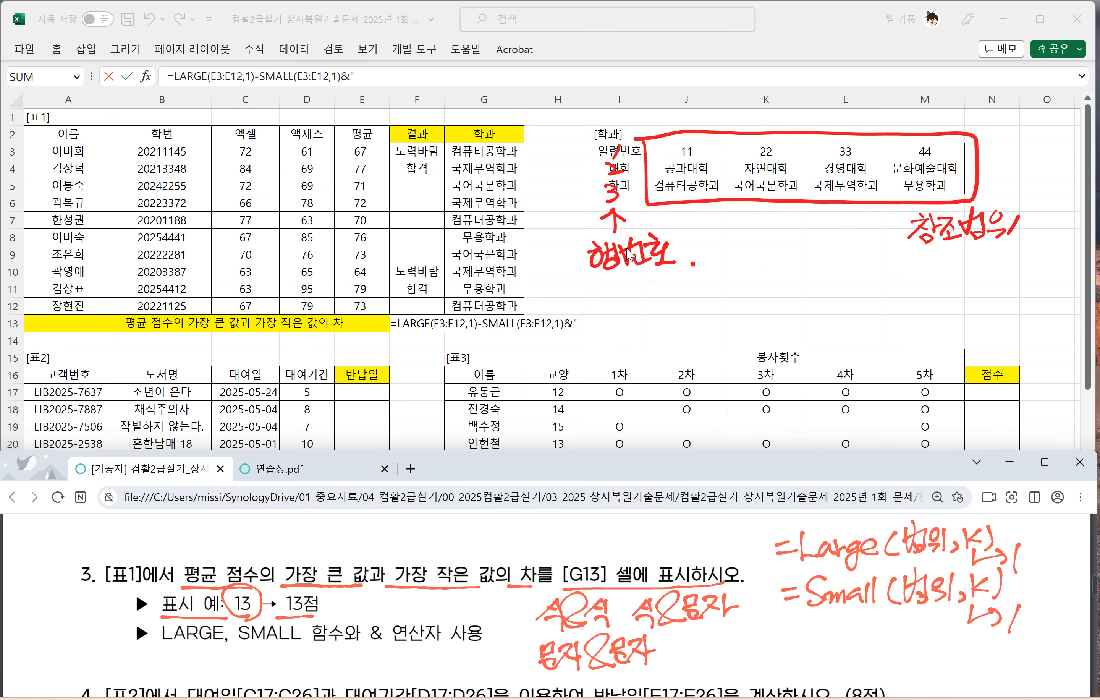
Step: Complete G13 as =LARGE(E3:E12,1)-SMALL(E3:E12,1)&"점"
left_click(581, 322)
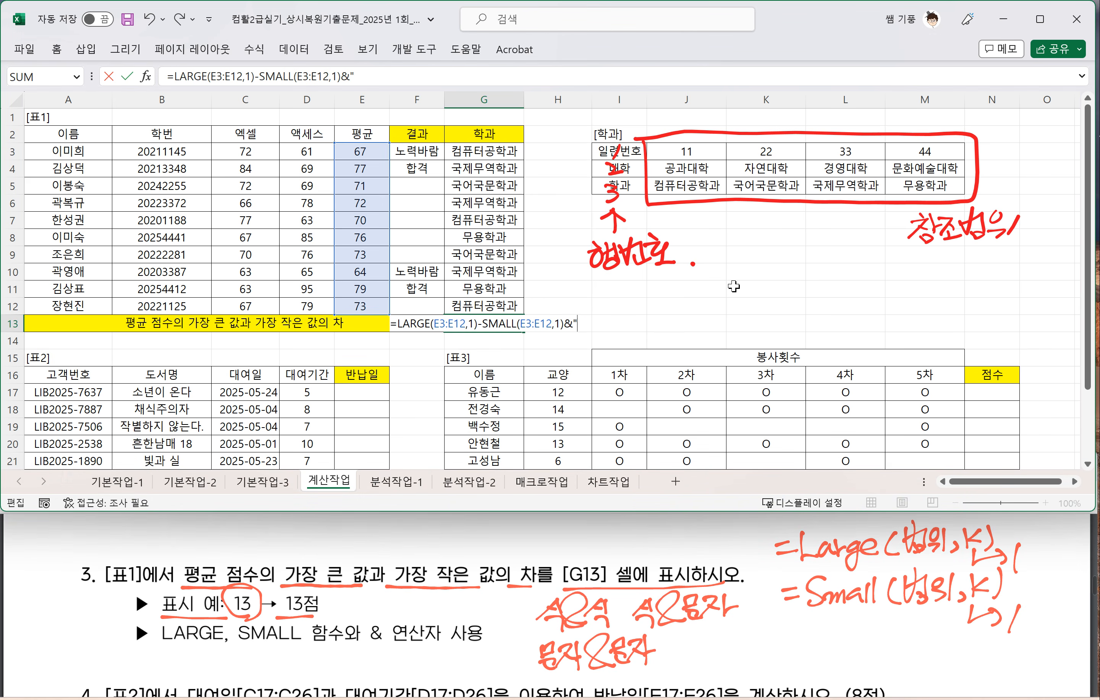
type("점")
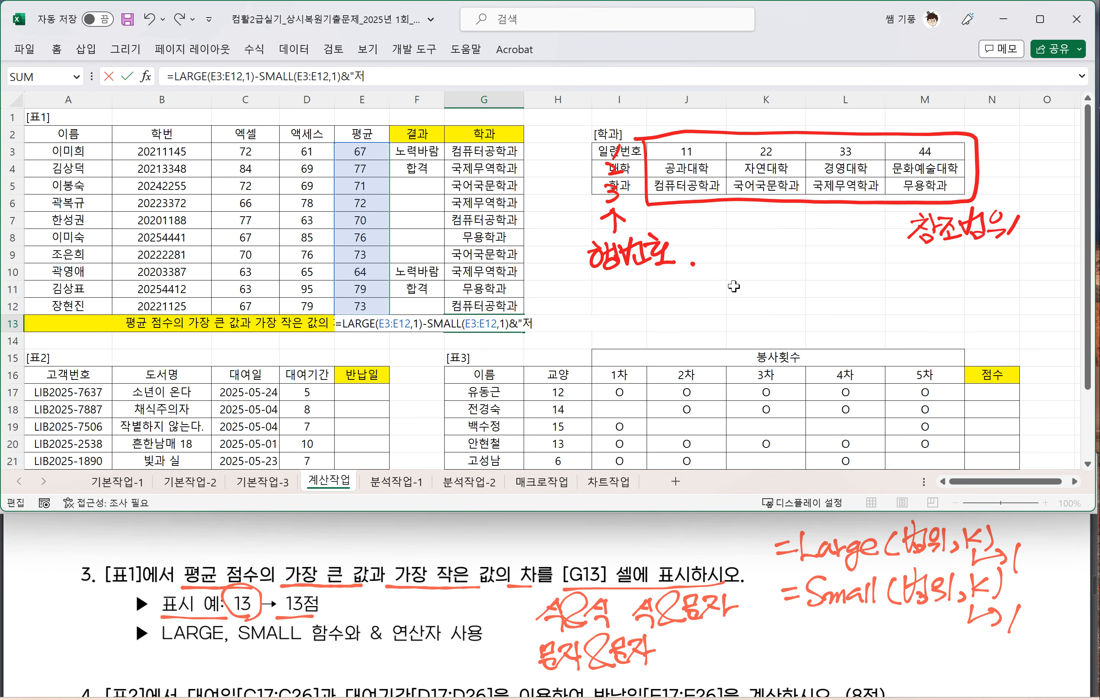
type("\"")
key("Return")
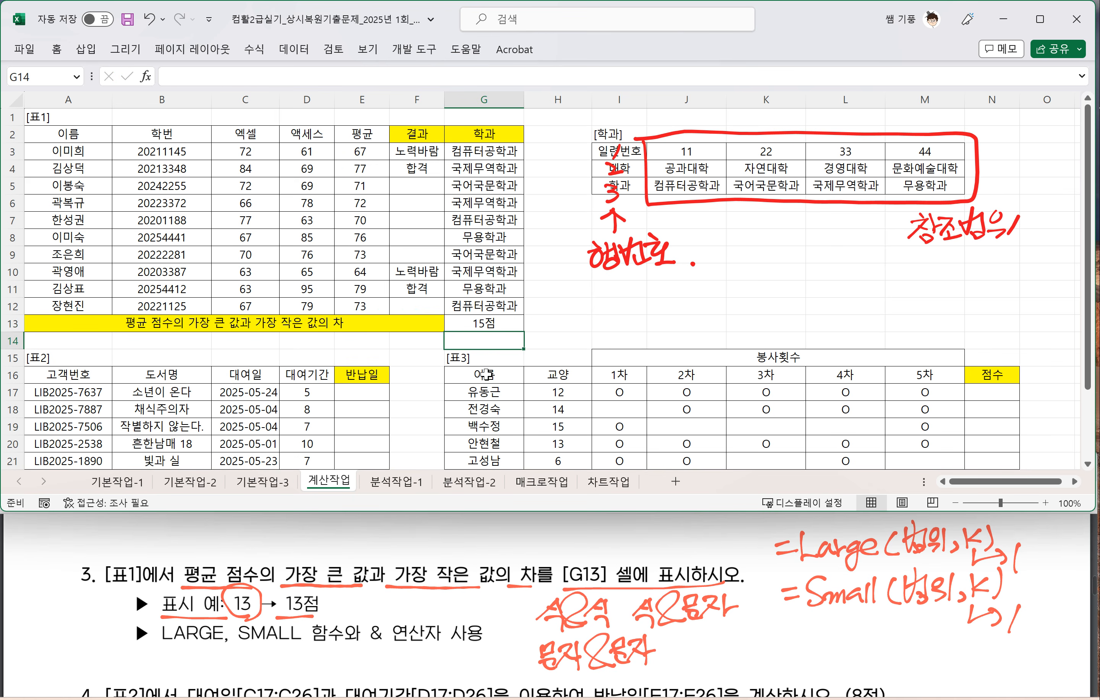
Step: Bring [표2] and question 4 into view and draw a box around the 5/20 display example in the exam PDF
left_click(486, 359)
scroll(190, 622, "down", 2)
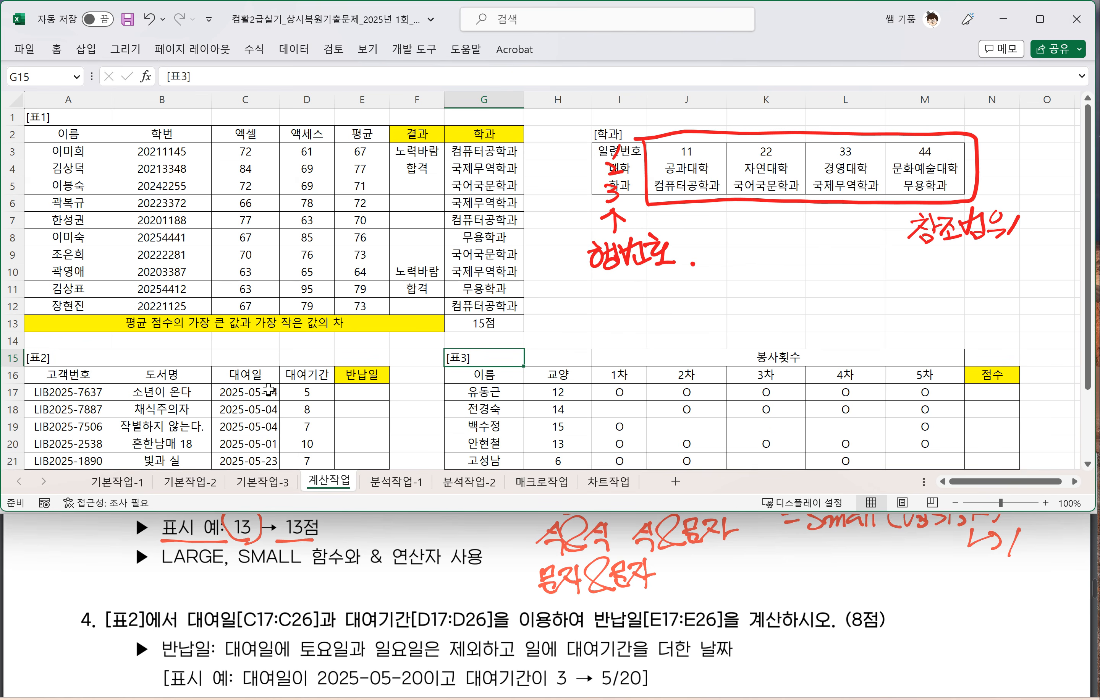
scroll(270, 406, "down", 1)
scroll(269, 406, "down", 4)
scroll(264, 405, "up", 2)
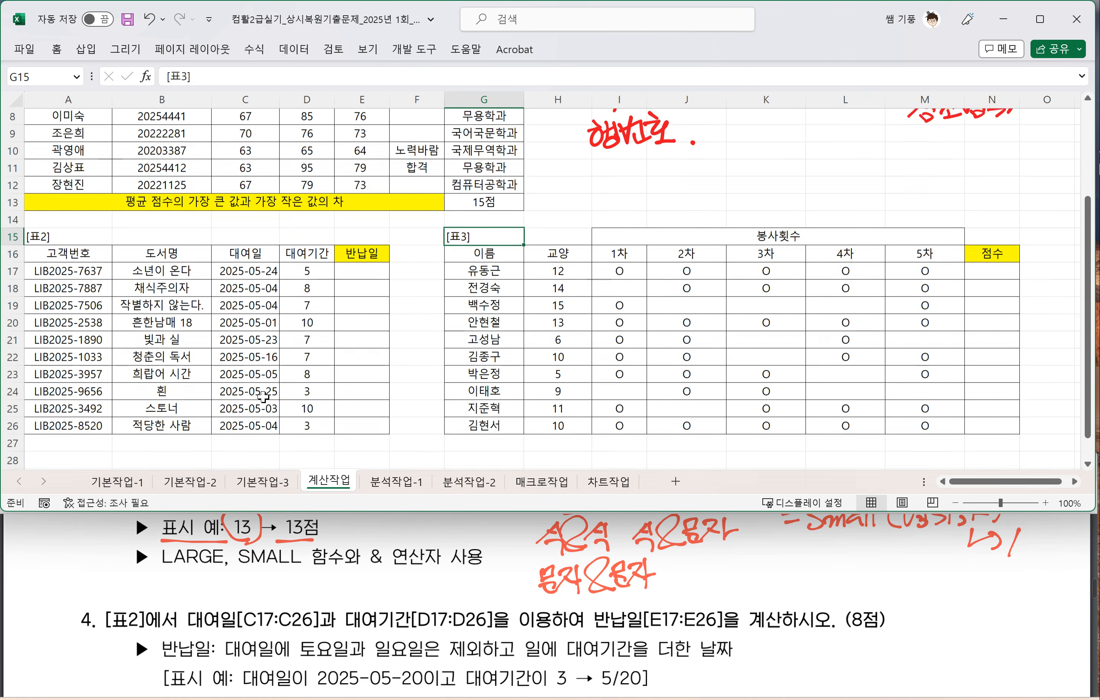
scroll(260, 405, "down", 1)
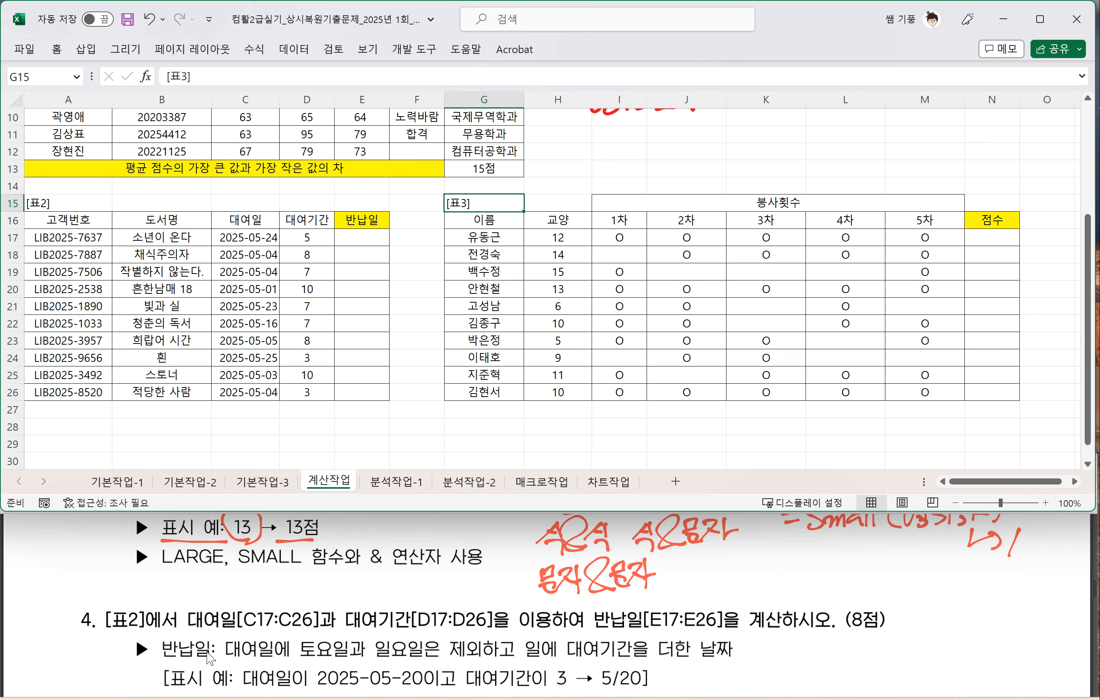
scroll(213, 665, "down", 2)
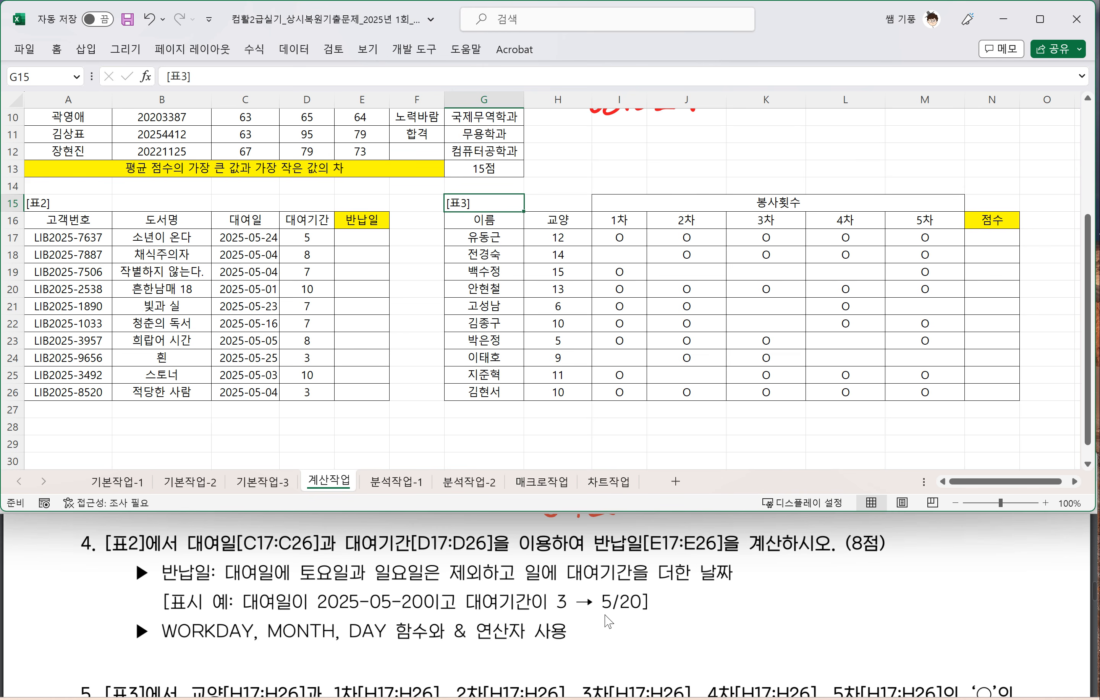
mouse_move(587, 616)
left_mouse_down()
mouse_move(653, 614)
mouse_move(591, 593)
mouse_move(586, 614)
left_mouse_up()
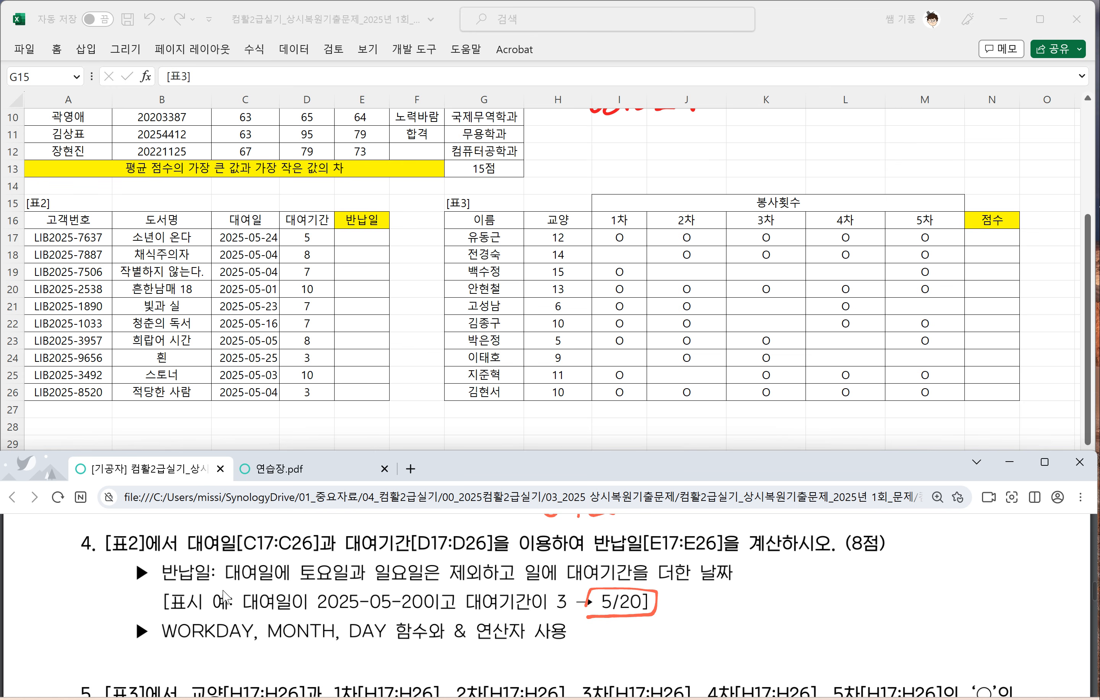
Step: Handwrite =workday(날짜,k) beside question 4, with an arrow from k to 날짜
mouse_move(746, 586)
left_mouse_down()
mouse_move(763, 582)
mouse_move(764, 592)
left_mouse_up()
left_click_drag(765, 581, 779, 579)
mouse_move(793, 578)
left_mouse_down()
mouse_move(798, 593)
mouse_move(799, 583)
left_mouse_up()
left_click_drag(801, 579, 807, 584)
left_click_drag(824, 573, 826, 588)
mouse_move(836, 556)
left_mouse_down()
mouse_move(828, 594)
mouse_move(853, 592)
left_mouse_up()
mouse_move(851, 586)
left_mouse_down()
mouse_move(865, 586)
mouse_move(830, 608)
left_mouse_up()
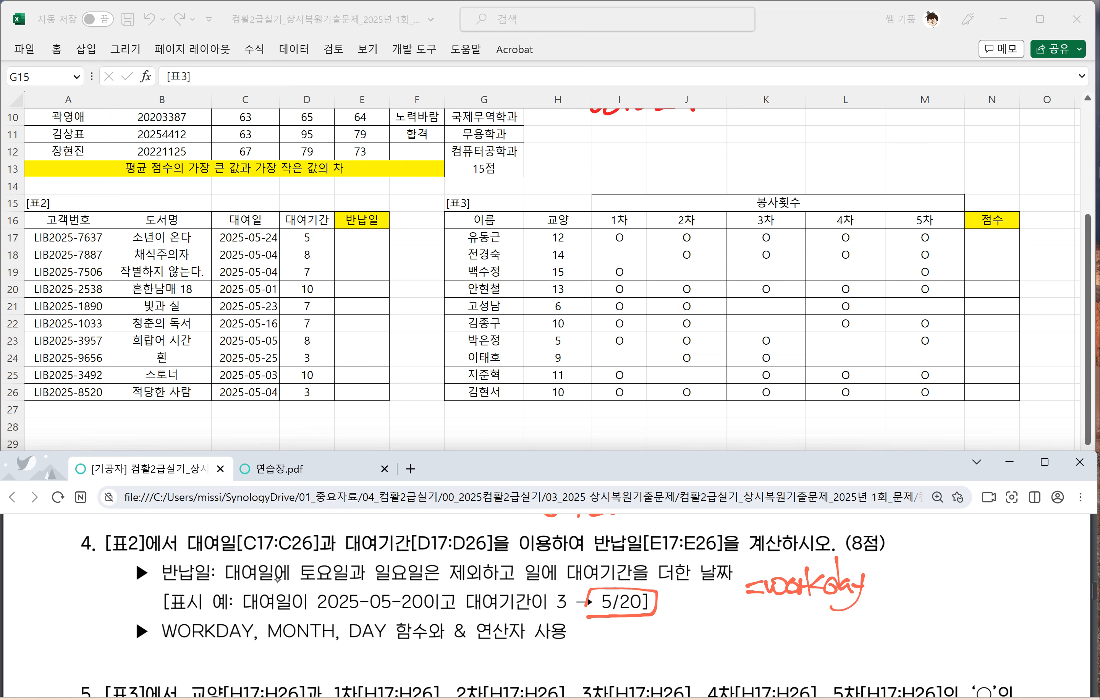
mouse_move(882, 570)
left_mouse_down()
mouse_move(872, 585)
mouse_move(883, 589)
left_mouse_up()
mouse_move(883, 581)
left_mouse_down()
mouse_move(901, 573)
mouse_move(898, 584)
left_mouse_up()
mouse_move(884, 583)
left_mouse_down()
mouse_move(907, 572)
mouse_move(898, 593)
mouse_move(934, 595)
left_mouse_up()
mouse_move(950, 565)
left_mouse_down()
mouse_move(951, 594)
mouse_move(953, 581)
left_mouse_up()
left_click_drag(953, 582, 970, 590)
left_click_drag(961, 561, 963, 569)
left_click_drag(905, 548, 918, 553)
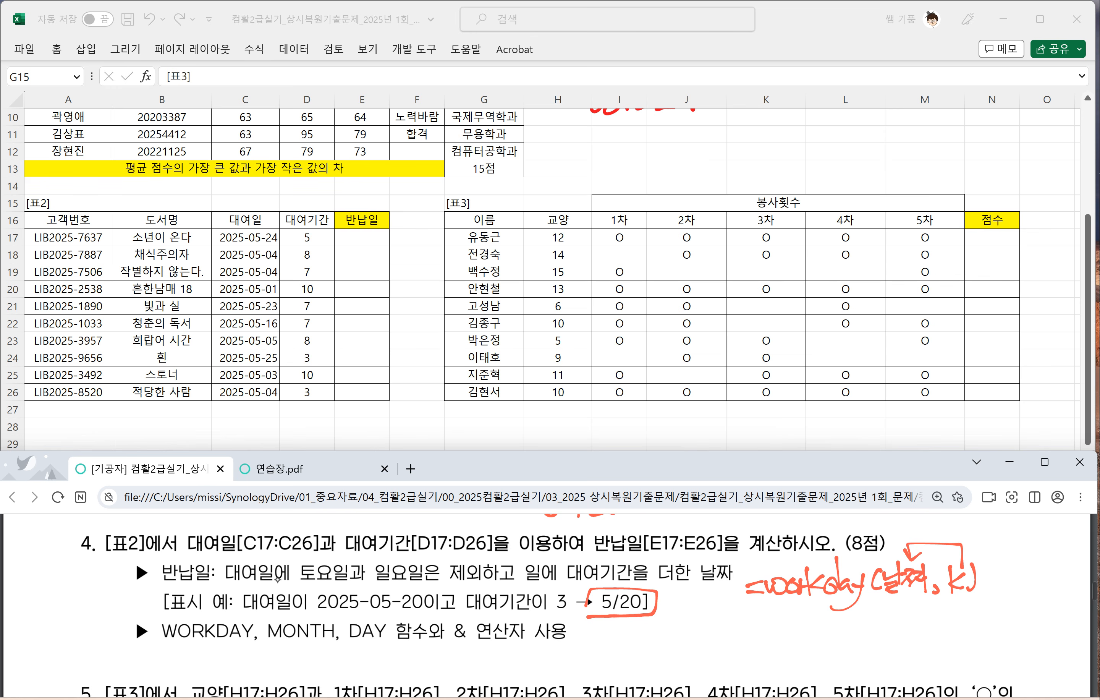
Step: Handwrite the example =workday("2025-5-8",5) beside question 4 in the exam PDF and underline its date
left_click_drag(661, 622, 724, 637)
mouse_move(743, 617)
left_mouse_down()
mouse_move(746, 633)
mouse_move(776, 629)
left_mouse_up()
left_click_drag(778, 613, 758, 647)
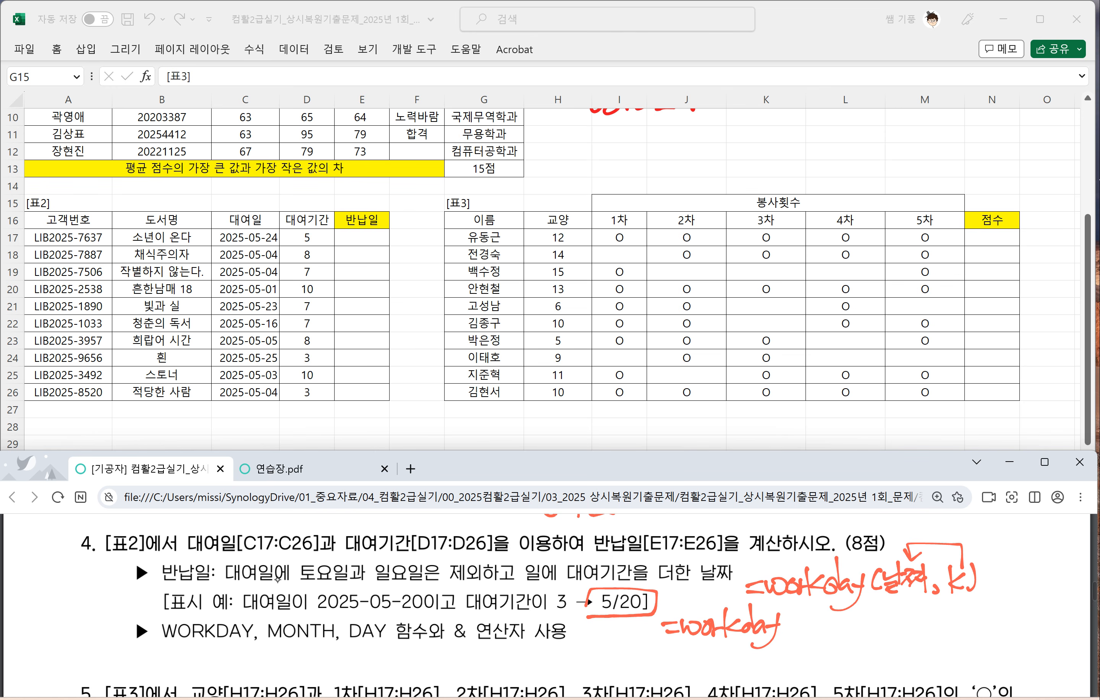
left_click_drag(796, 608, 801, 640)
left_click_drag(797, 609, 807, 619)
left_click_drag(809, 618, 826, 623)
left_click_drag(830, 617, 849, 633)
left_click_drag(849, 612, 845, 634)
left_click_drag(846, 612, 858, 622)
mouse_move(859, 627)
left_mouse_down()
mouse_move(876, 625)
mouse_move(877, 637)
left_mouse_up()
left_click_drag(881, 609, 900, 622)
mouse_move(912, 609)
left_mouse_down()
mouse_move(900, 624)
mouse_move(916, 614)
left_mouse_up()
left_click_drag(928, 605, 922, 618)
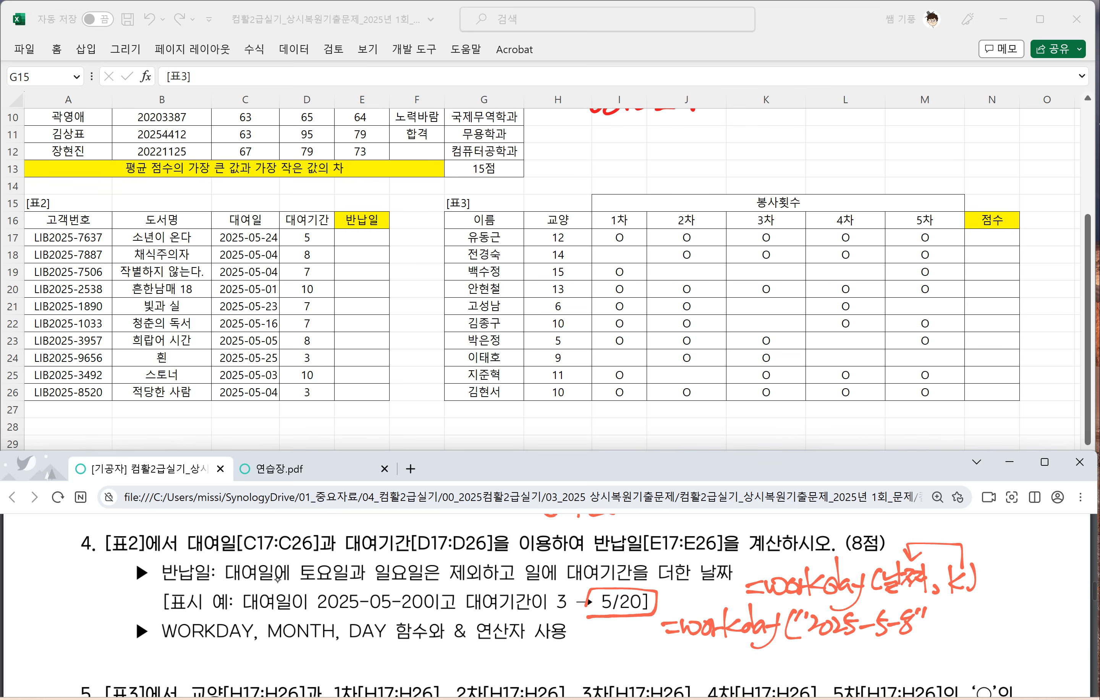
mouse_move(935, 628)
left_mouse_down()
mouse_move(930, 641)
mouse_move(961, 616)
left_mouse_up()
left_click_drag(965, 603, 968, 628)
left_click_drag(807, 640, 915, 638)
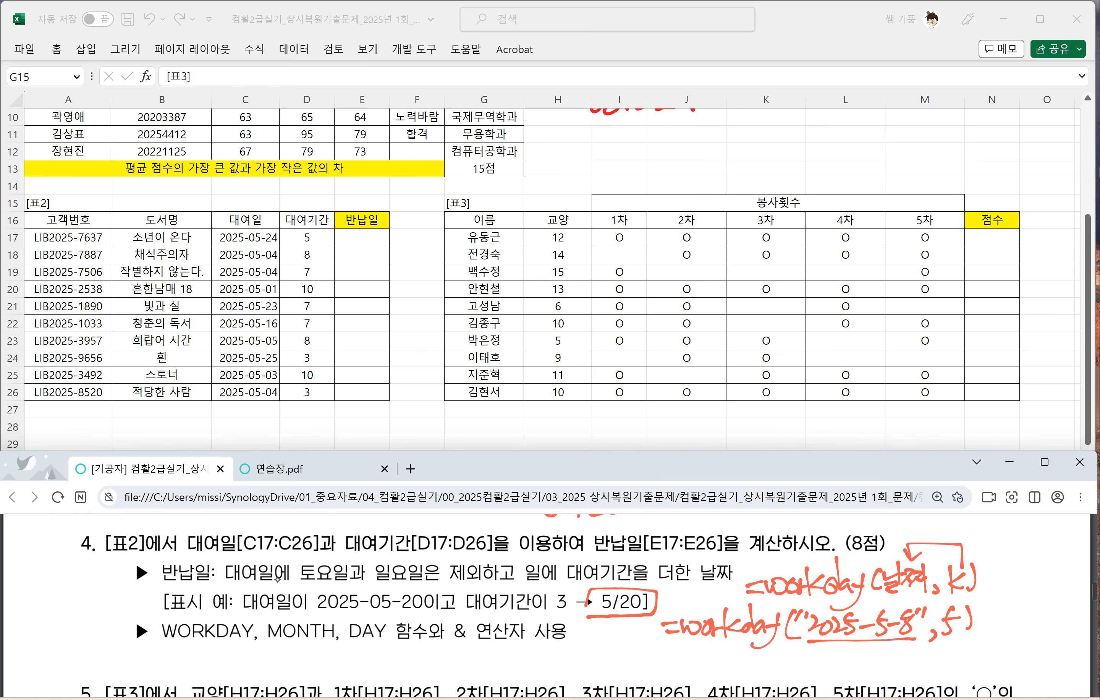
Step: Handwrite the weekday sequence 목.금.토.일.월.화.수.목 beneath the WORKDAY example in the exam PDF
left_click_drag(812, 649, 812, 666)
left_click_drag(813, 649, 825, 661)
mouse_move(809, 669)
left_mouse_down()
mouse_move(827, 667)
mouse_move(827, 678)
left_mouse_up()
left_click(838, 670)
left_click_drag(847, 650, 849, 657)
left_click_drag(848, 660, 861, 659)
mouse_move(850, 664)
left_mouse_down()
mouse_move(850, 673)
mouse_move(891, 665)
left_mouse_up()
left_click(868, 673)
mouse_move(883, 665)
left_mouse_down()
mouse_move(896, 673)
mouse_move(908, 661)
left_mouse_up()
left_click_drag(917, 647, 919, 668)
mouse_move(907, 665)
left_mouse_down()
mouse_move(924, 674)
mouse_move(948, 660)
mouse_move(955, 673)
mouse_move(985, 655)
mouse_move(988, 665)
left_mouse_up()
left_click(931, 669)
left_click(960, 672)
left_click_drag(977, 666, 994, 669)
left_click_drag(1008, 663, 1014, 659)
left_click_drag(1023, 648, 1030, 657)
mouse_move(1027, 657)
left_mouse_down()
mouse_move(1026, 670)
mouse_move(1046, 650)
mouse_move(1060, 669)
left_mouse_up()
left_click(1039, 657)
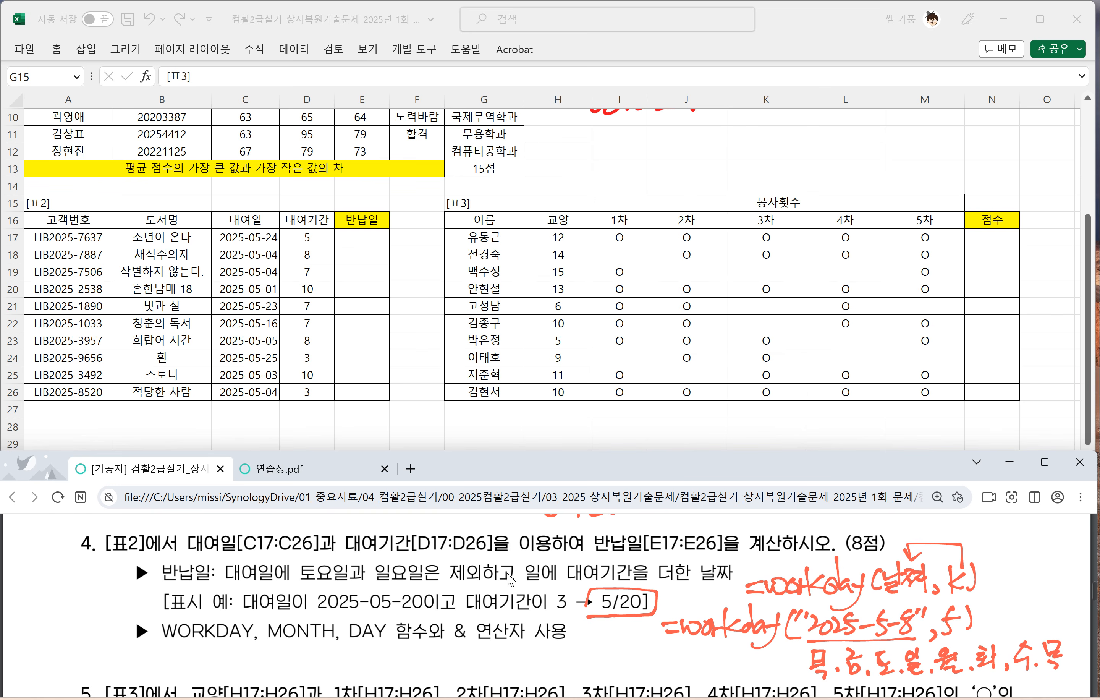
Step: Number the working days 금, 월, 화, 수 and 목 from 1 to 5 and cross out 토 and 일
scroll(913, 625, "down", 2)
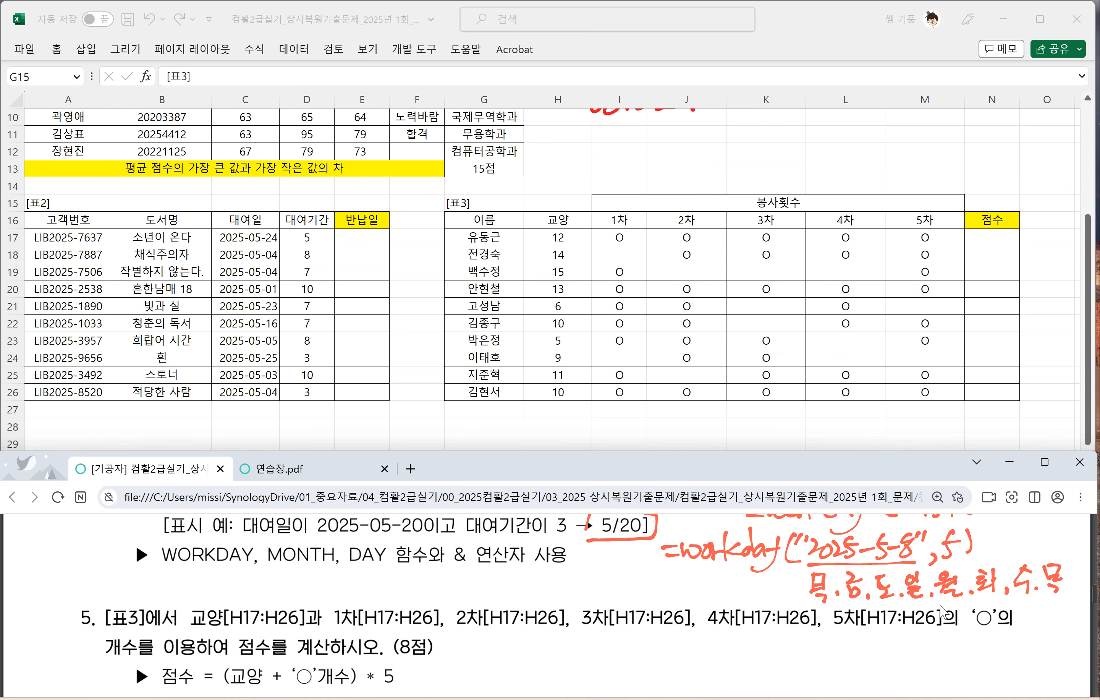
mouse_move(841, 600)
left_mouse_down()
mouse_move(866, 599)
mouse_move(851, 620)
left_mouse_up()
left_click_drag(882, 601, 962, 596)
mouse_move(957, 602)
left_mouse_down()
mouse_move(949, 616)
mouse_move(999, 594)
left_mouse_up()
mouse_move(994, 600)
left_mouse_down()
mouse_move(983, 623)
mouse_move(1034, 596)
mouse_move(1019, 623)
mouse_move(1066, 593)
mouse_move(1046, 622)
mouse_move(1069, 605)
left_mouse_up()
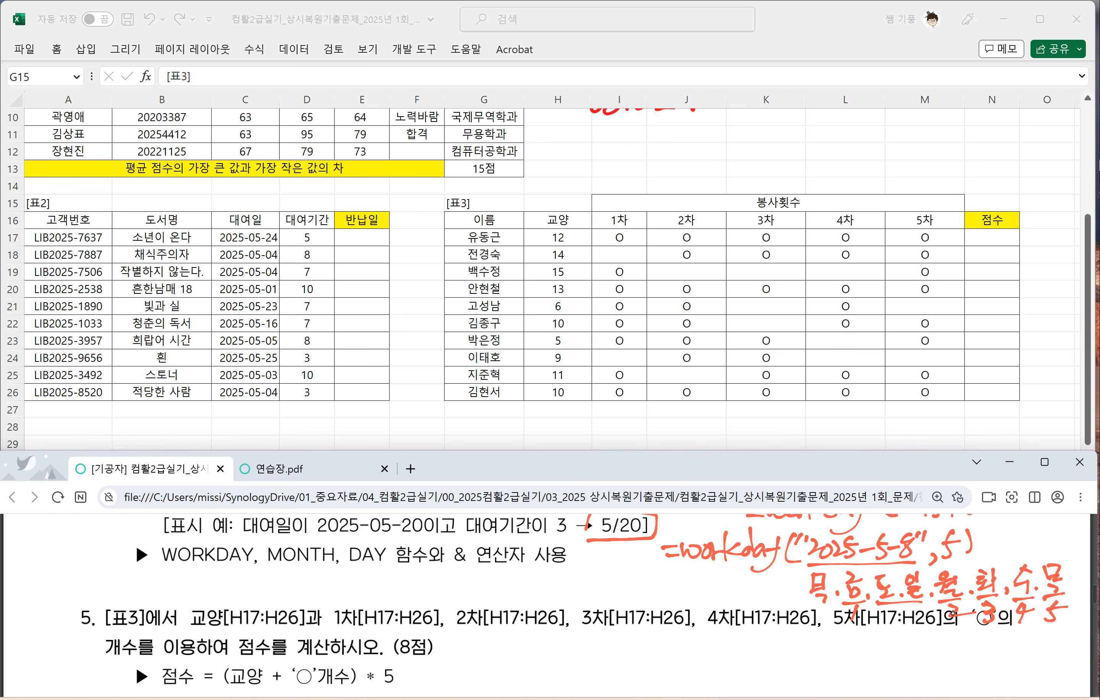
left_click_drag(907, 567, 887, 606)
left_click_drag(889, 569, 921, 609)
left_click_drag(1049, 605, 1060, 617)
Step: Handwrite the day numbers 8 to 15 with connecting marks beneath the weekdays, and note the resulting date after the WORKDAY example
mouse_move(822, 601)
left_mouse_down()
mouse_move(825, 653)
mouse_move(848, 632)
left_mouse_up()
left_click_drag(856, 640, 851, 661)
left_click_drag(889, 604, 877, 656)
left_click_drag(892, 638, 891, 638)
left_click_drag(922, 598, 911, 655)
left_click_drag(927, 636, 921, 658)
mouse_move(956, 618)
left_mouse_down()
mouse_move(955, 638)
mouse_move(963, 627)
left_mouse_up()
mouse_move(953, 643)
left_mouse_down()
mouse_move(948, 658)
mouse_move(997, 630)
left_mouse_up()
mouse_move(988, 647)
left_mouse_down()
mouse_move(991, 661)
mouse_move(1029, 628)
left_mouse_up()
mouse_move(1019, 649)
left_mouse_down()
mouse_move(1014, 662)
mouse_move(1036, 663)
left_mouse_up()
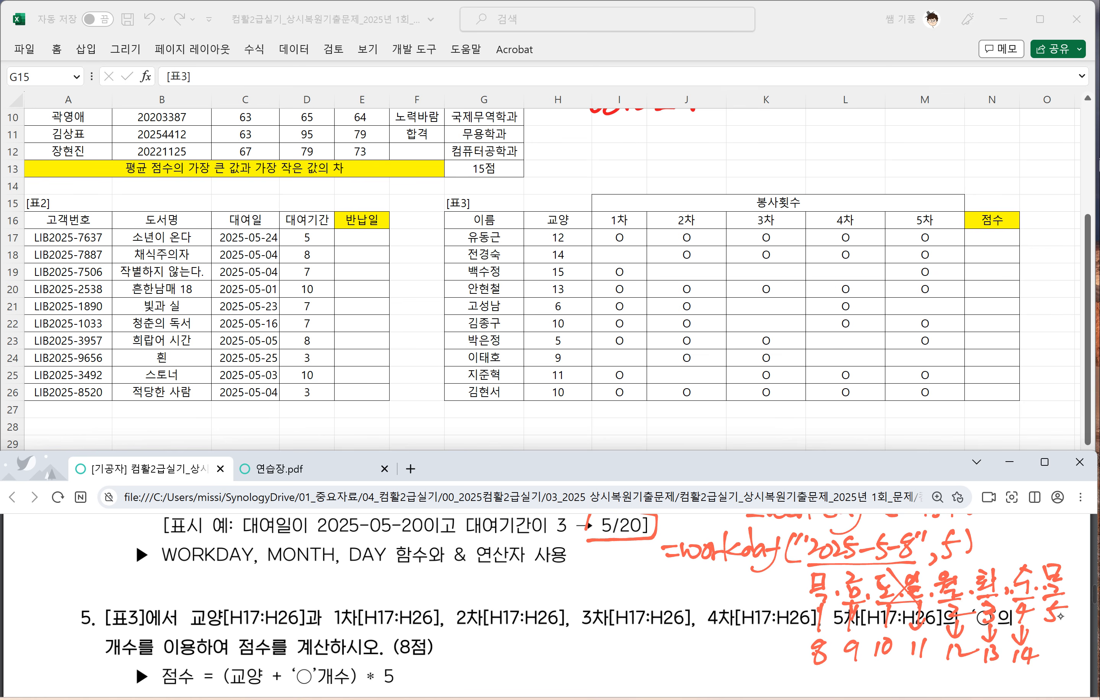
left_click_drag(1062, 613, 1047, 660)
mouse_move(1060, 639)
left_mouse_down()
mouse_move(1052, 661)
mouse_move(1067, 643)
left_mouse_up()
mouse_move(982, 543)
left_mouse_down()
mouse_move(1000, 536)
mouse_move(990, 551)
mouse_move(1013, 532)
mouse_move(1021, 547)
mouse_move(1039, 544)
left_mouse_up()
mouse_move(1032, 527)
left_mouse_down()
mouse_move(1046, 545)
mouse_move(1072, 530)
mouse_move(1076, 549)
left_mouse_up()
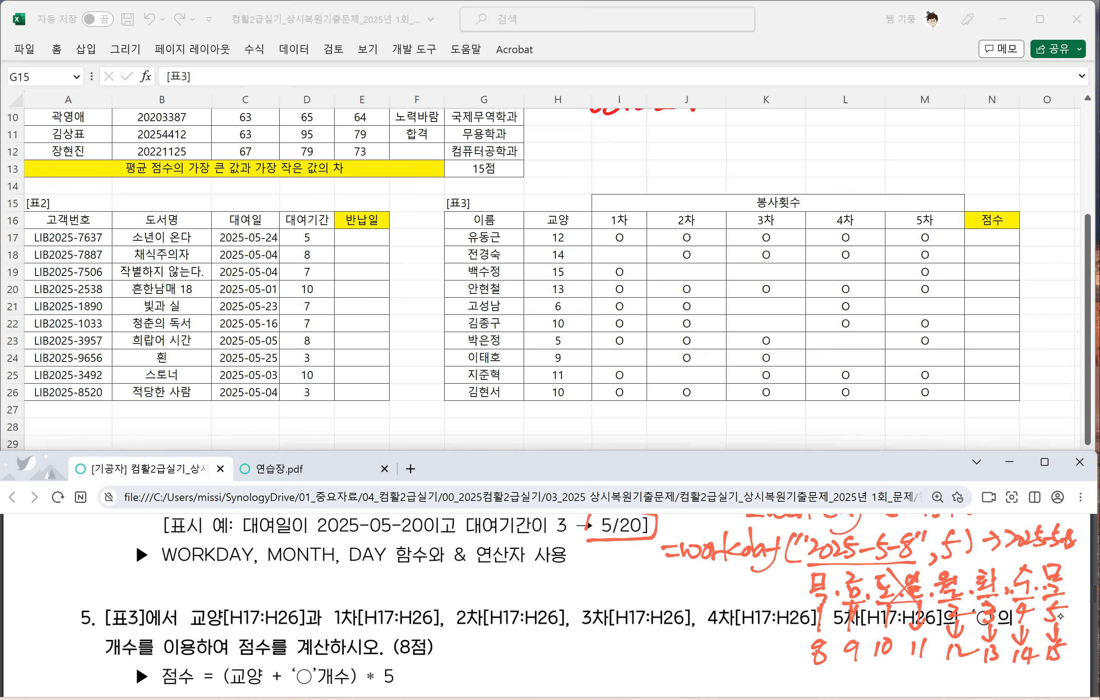
Step: Enter the test formula =WORKDAY("2025-5-8",5) in cell I12 of the worksheet
left_click(618, 154)
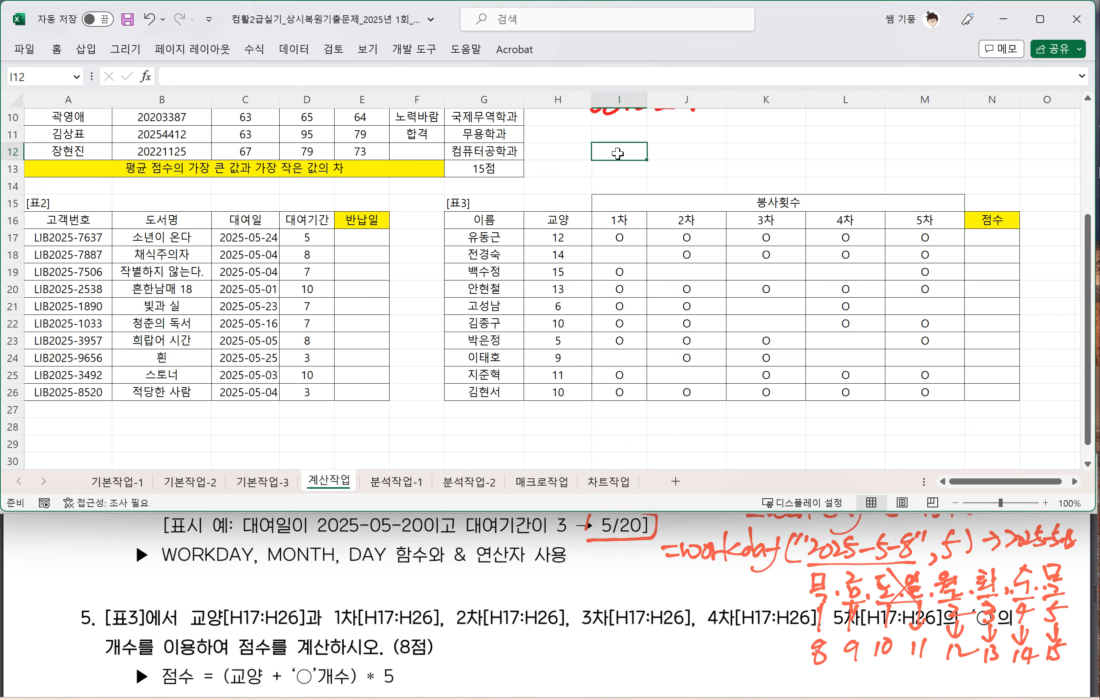
type("=")
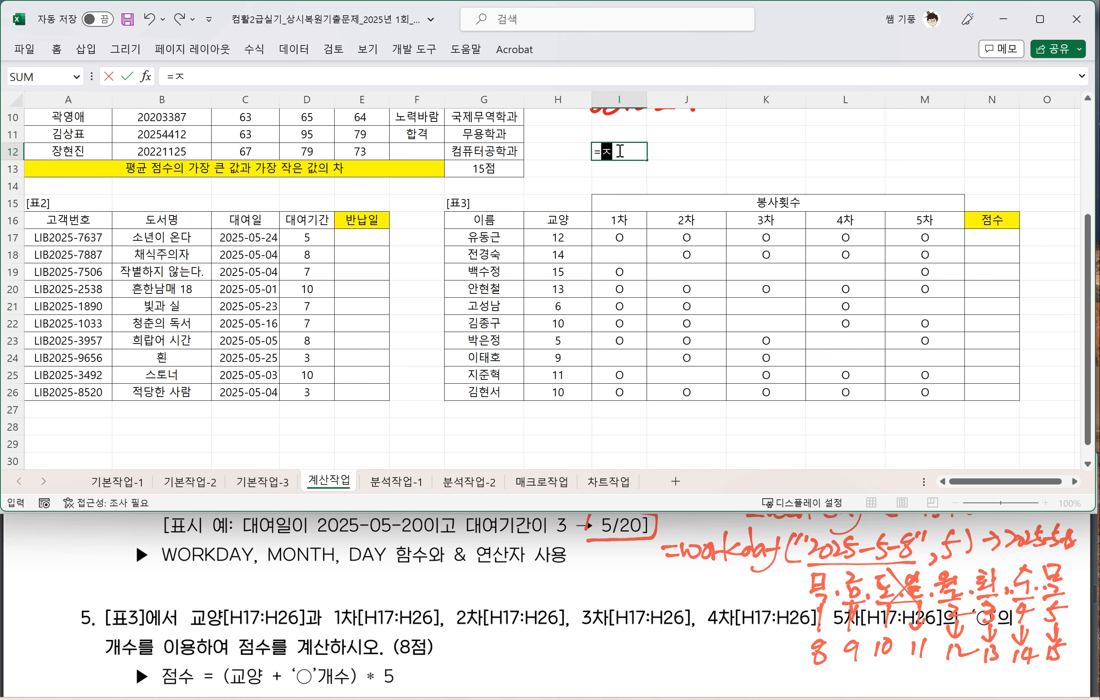
type("WORK")
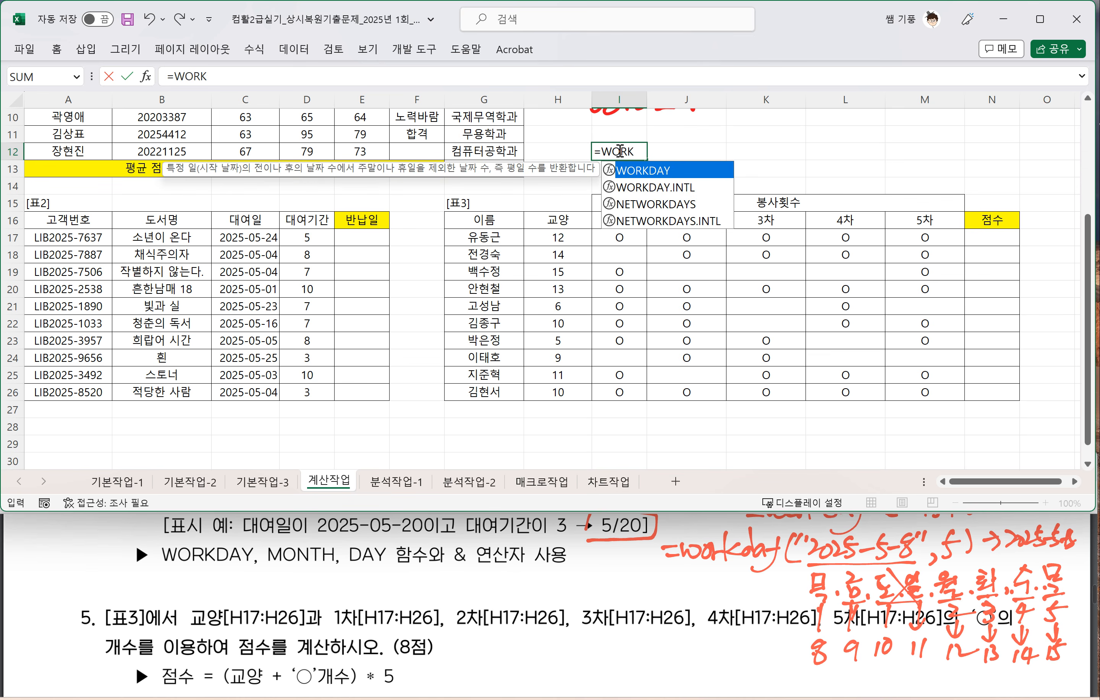
key("Tab")
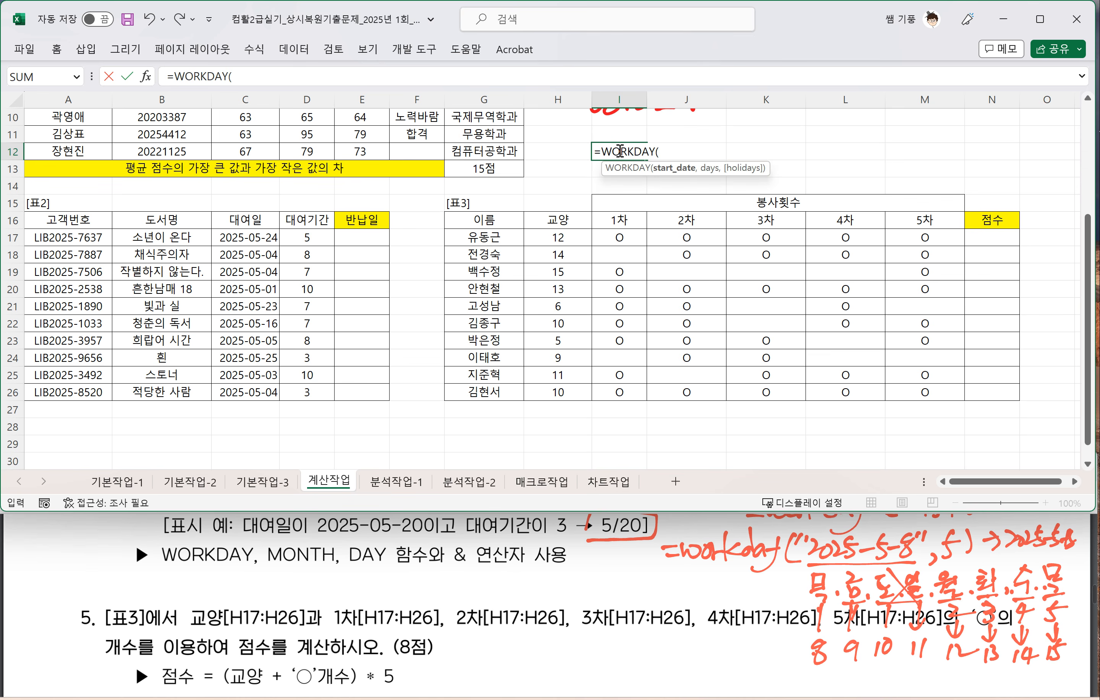
type("\"2025-5-20\"")
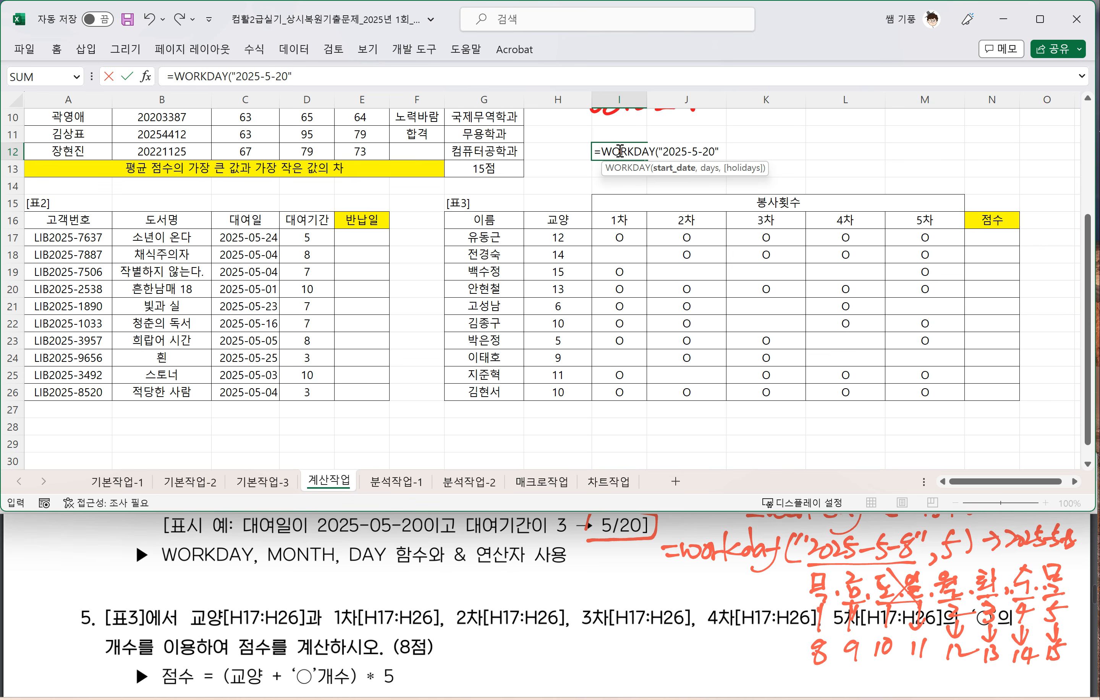
type(",5")
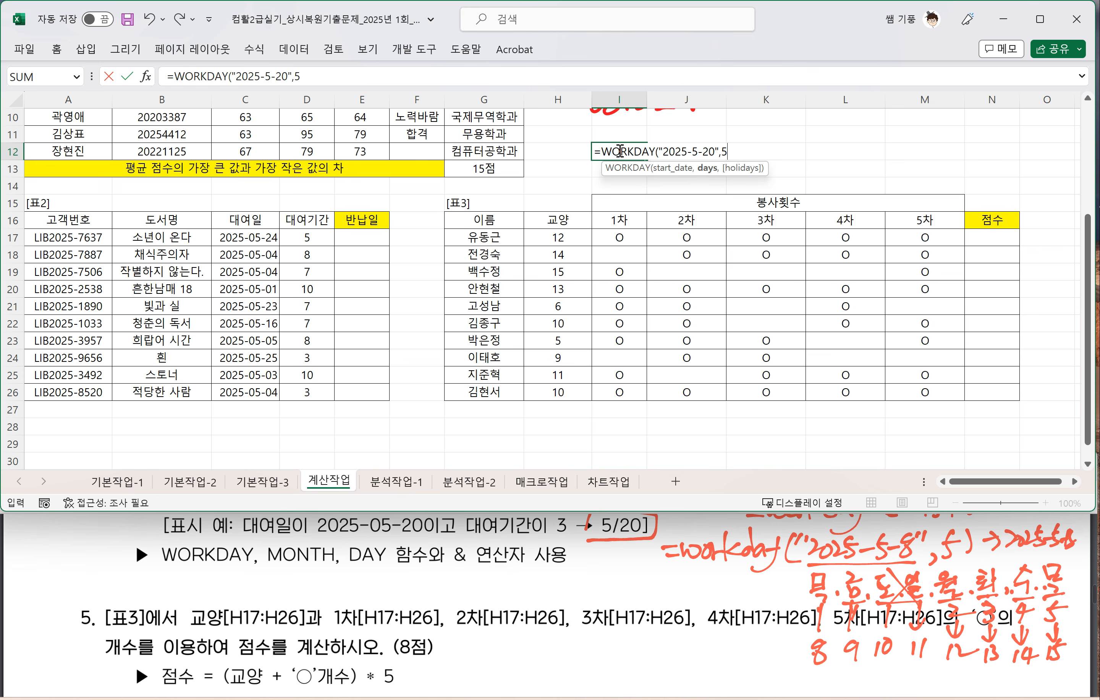
type(")")
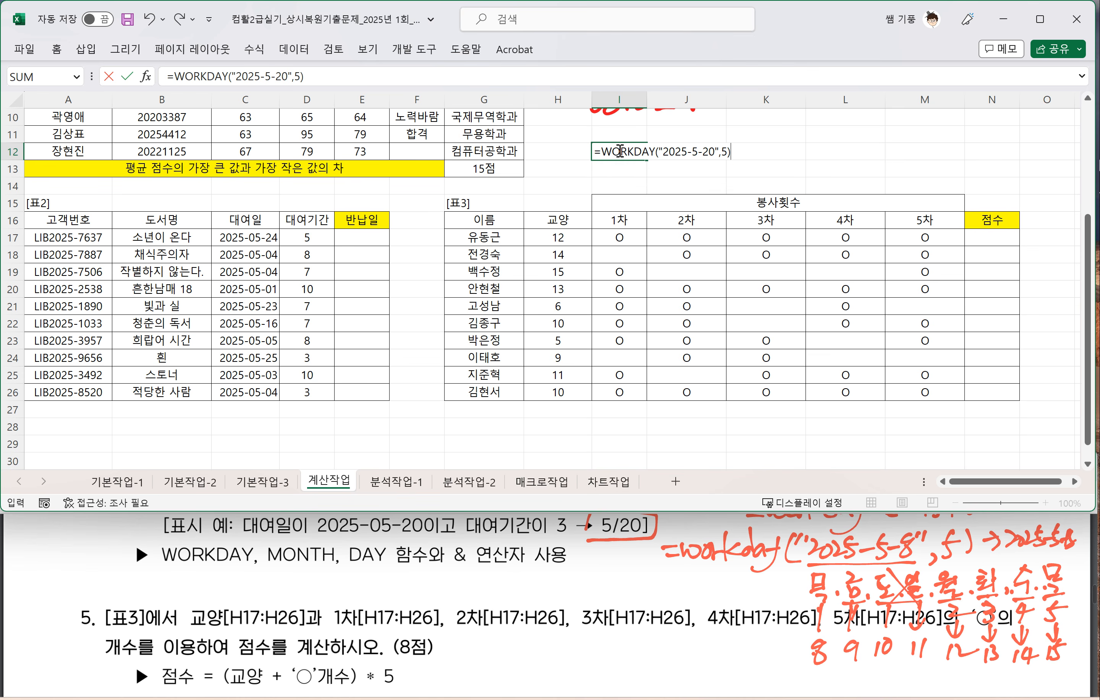
left_click(702, 151)
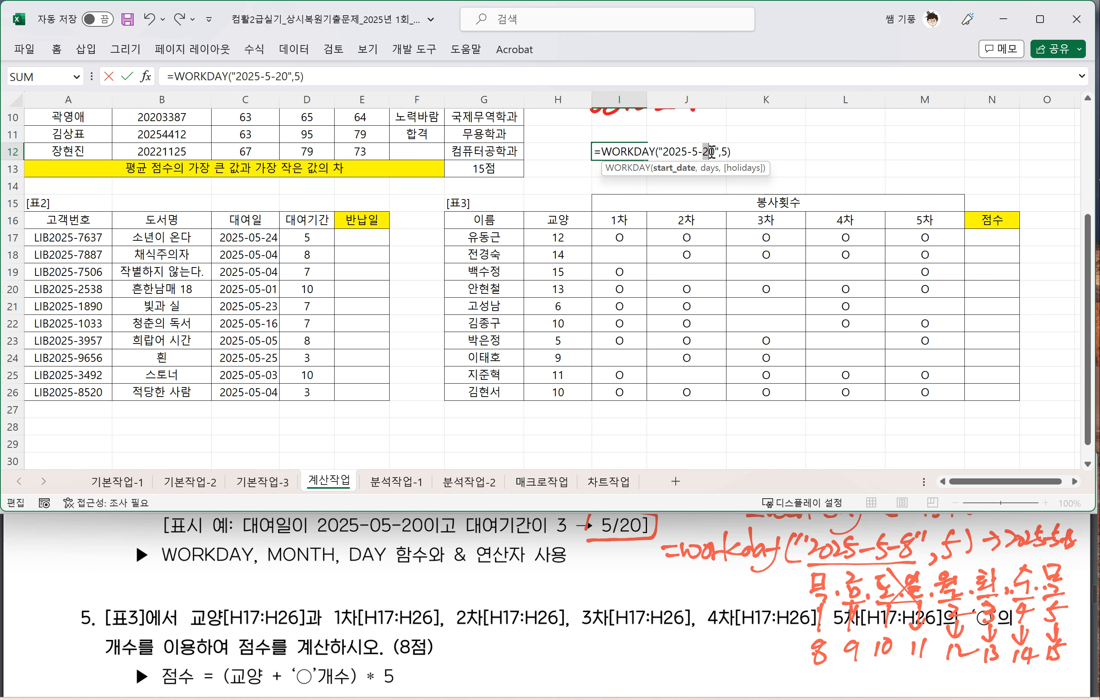
type("8")
key("Return")
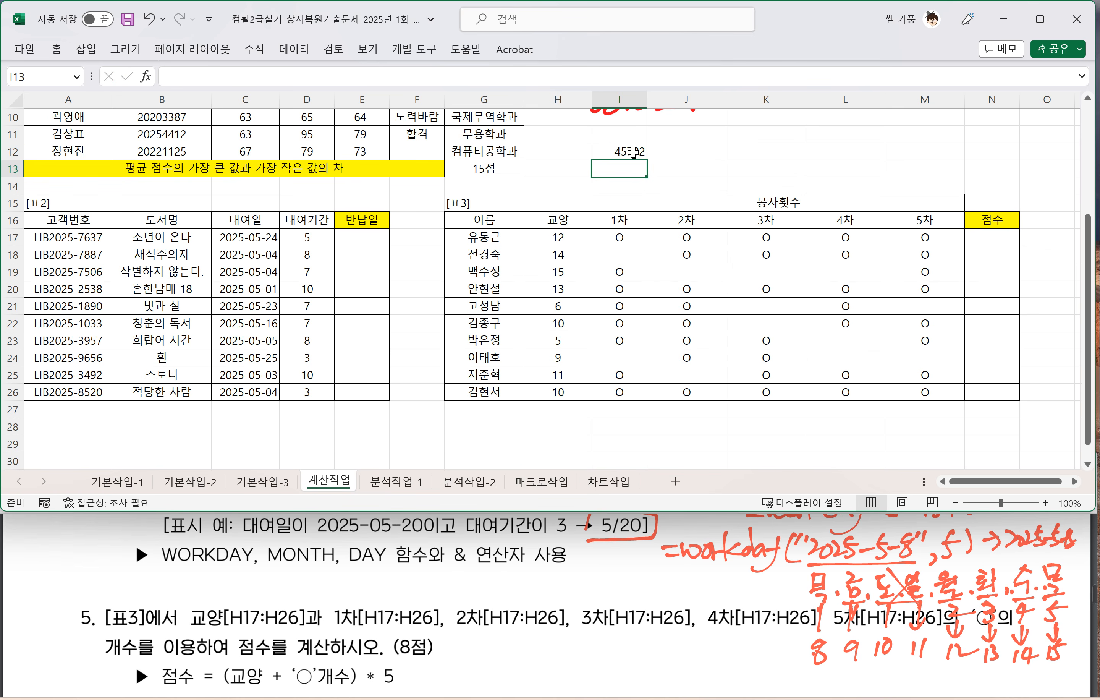
Step: Format cell I12 as a date (날짜) with the *2012-03-14 type
left_click(643, 152)
key("ctrl+1")
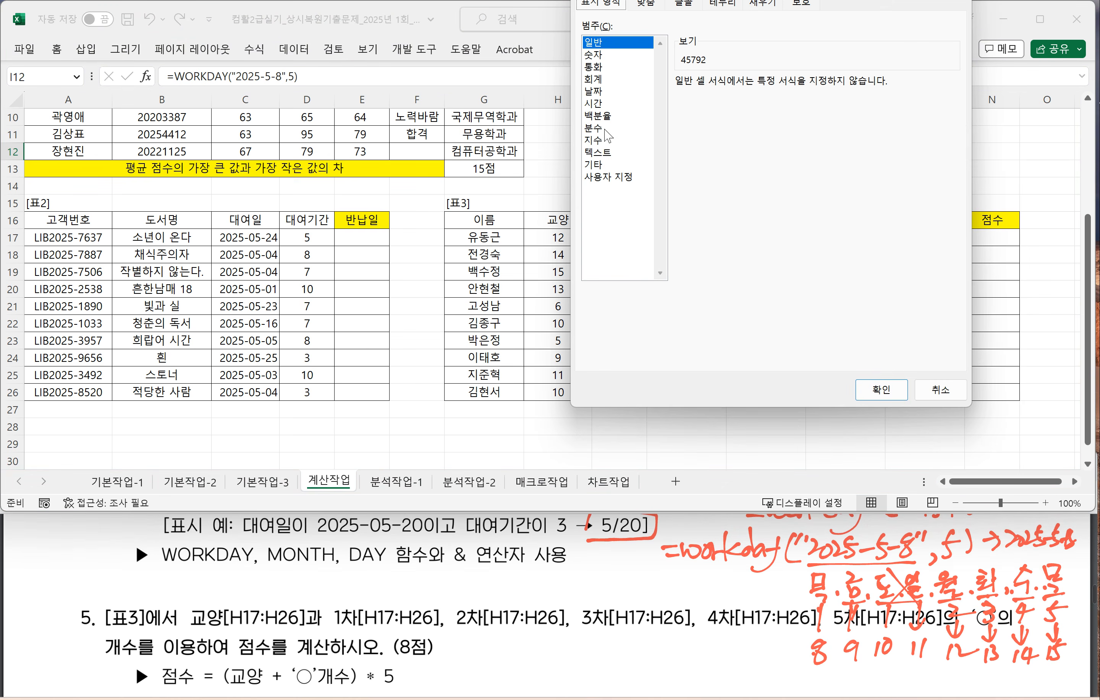
left_click(601, 94)
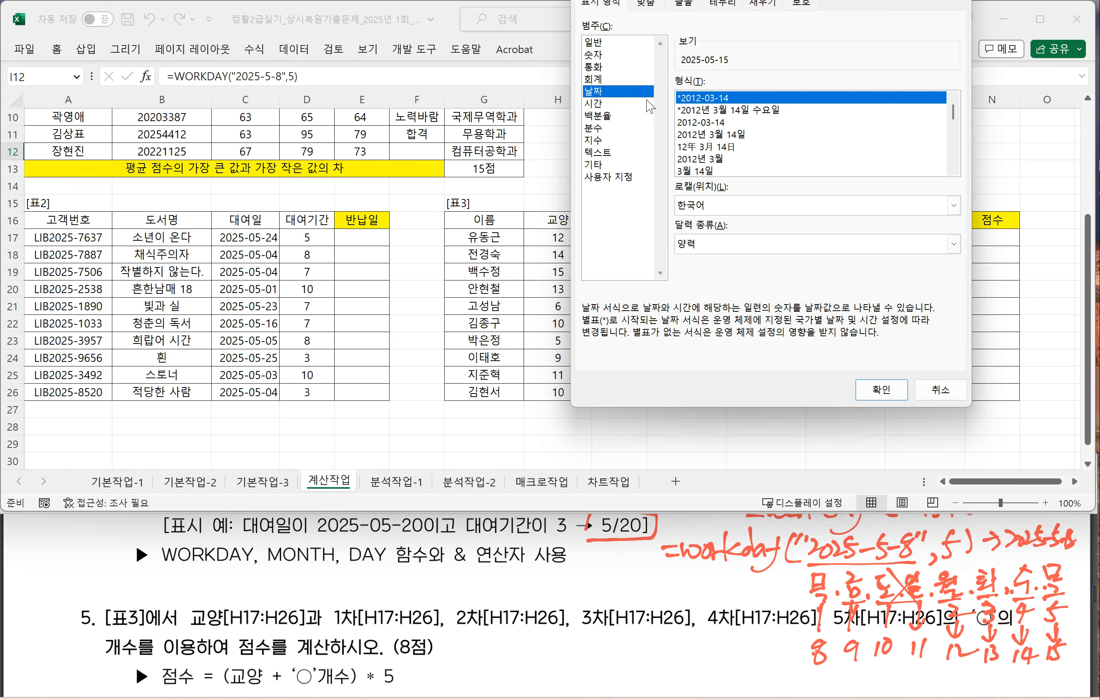
left_click(882, 389)
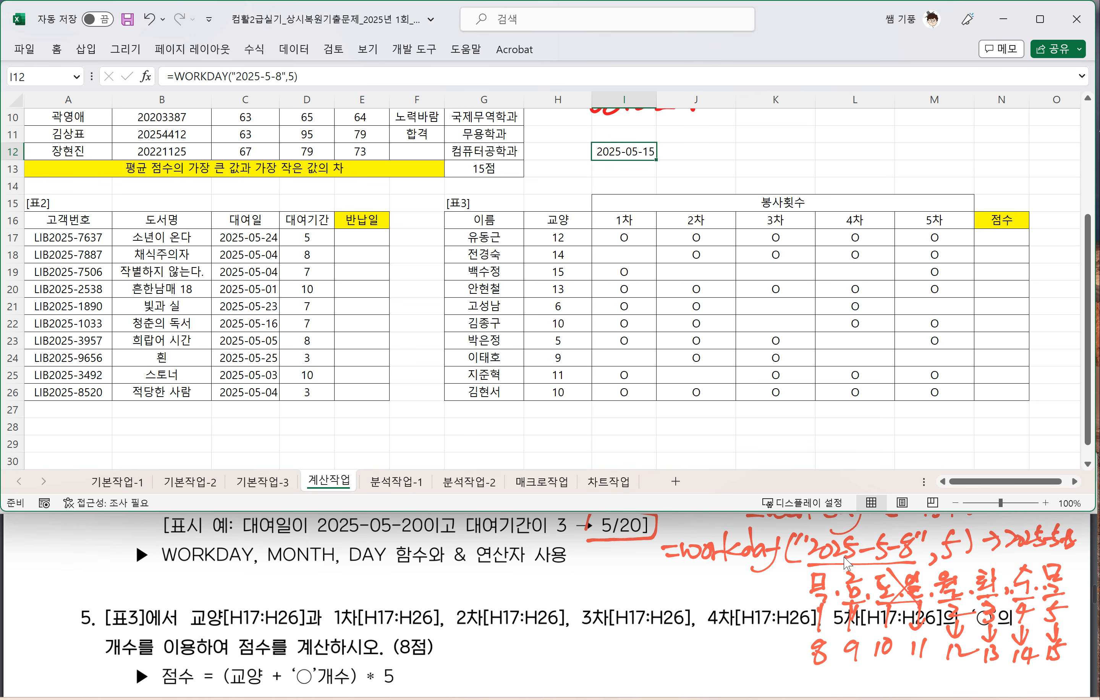
Step: Underline MONTH in question 4 of the exam PDF and handwrite =Month(날짜) and =Day(날짜) beneath it
left_click(803, 573)
scroll(814, 554, "up", 1)
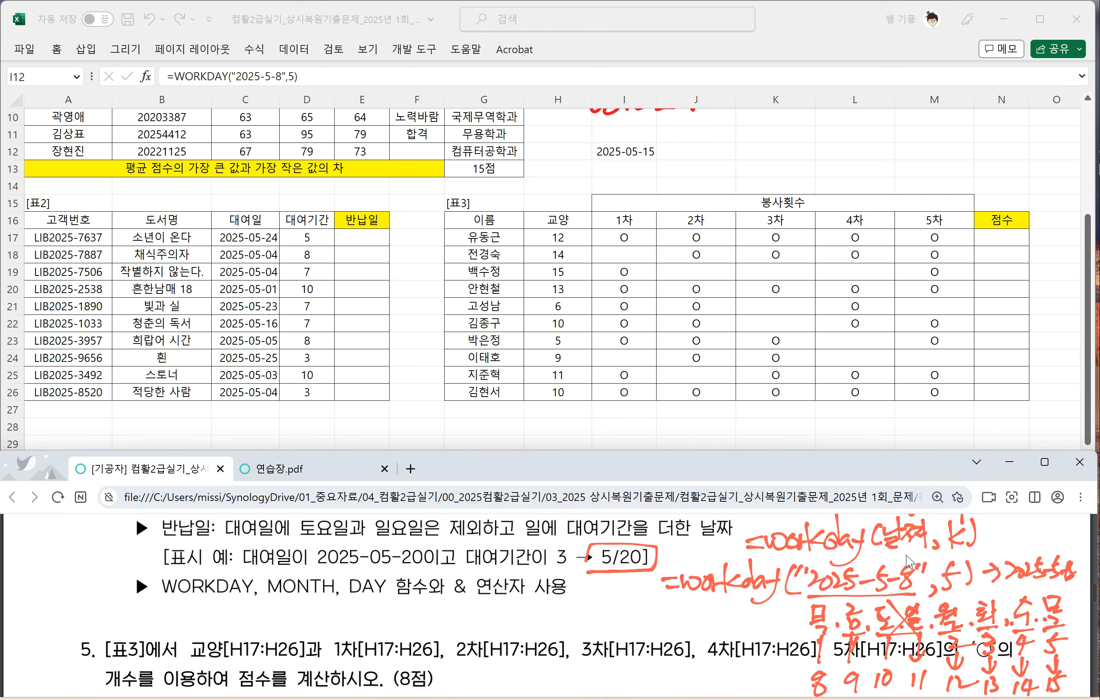
scroll(920, 560, "up", 1)
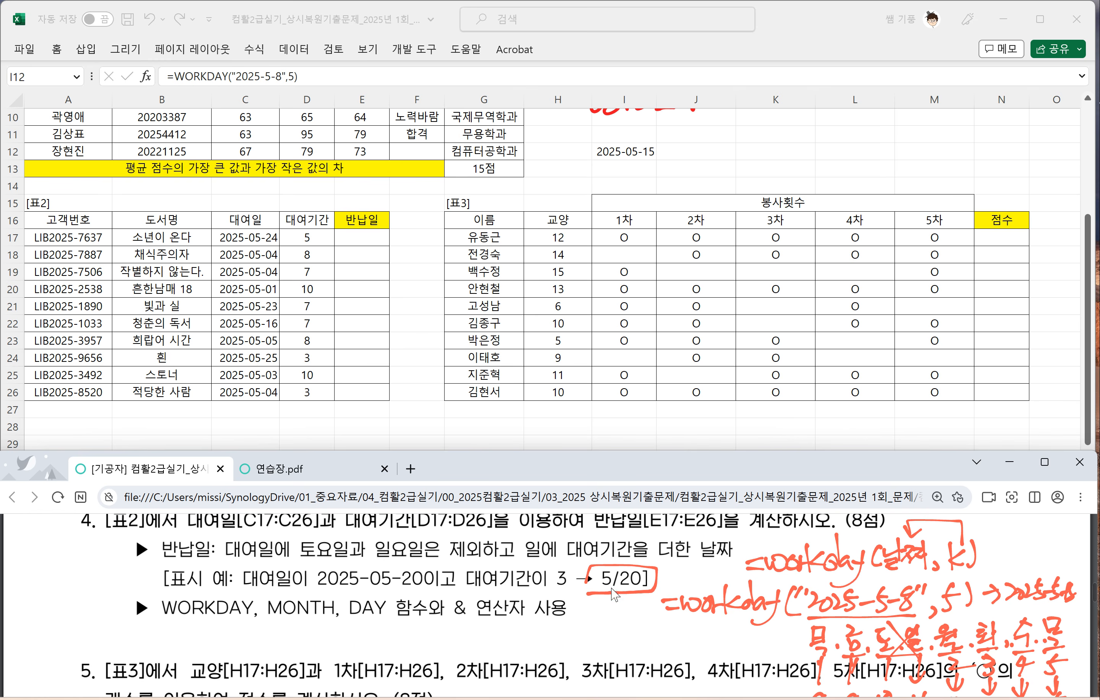
left_click_drag(261, 619, 326, 616)
left_click_drag(302, 639, 319, 643)
mouse_move(331, 630)
left_mouse_down()
mouse_move(318, 653)
mouse_move(375, 645)
left_mouse_up()
mouse_move(393, 615)
left_mouse_down()
mouse_move(388, 654)
mouse_move(388, 636)
left_mouse_up()
key("ctrl+z")
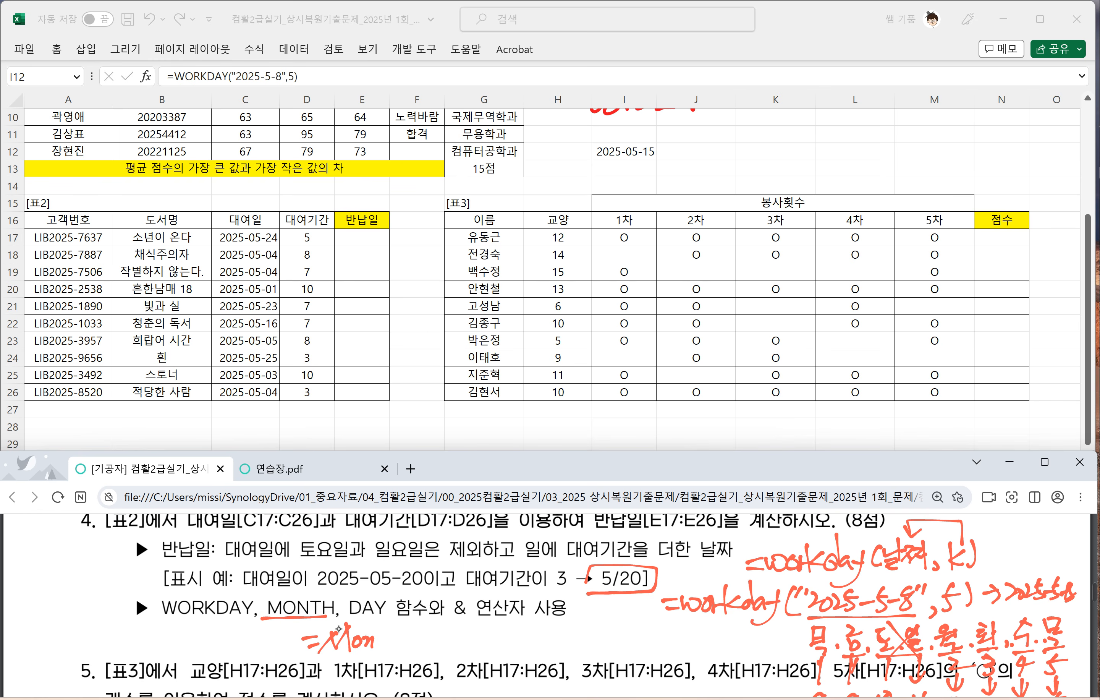
mouse_move(376, 643)
left_mouse_down()
mouse_move(391, 638)
mouse_move(385, 651)
left_mouse_up()
mouse_move(397, 619)
left_mouse_down()
mouse_move(398, 653)
mouse_move(437, 641)
left_mouse_up()
left_click_drag(437, 633, 437, 652)
mouse_move(446, 634)
left_mouse_down()
mouse_move(462, 651)
mouse_move(513, 644)
mouse_move(541, 659)
left_mouse_up()
mouse_move(573, 622)
left_mouse_down()
mouse_move(564, 650)
mouse_move(590, 642)
left_mouse_up()
left_click_drag(571, 639, 606, 653)
left_click_drag(613, 621, 615, 650)
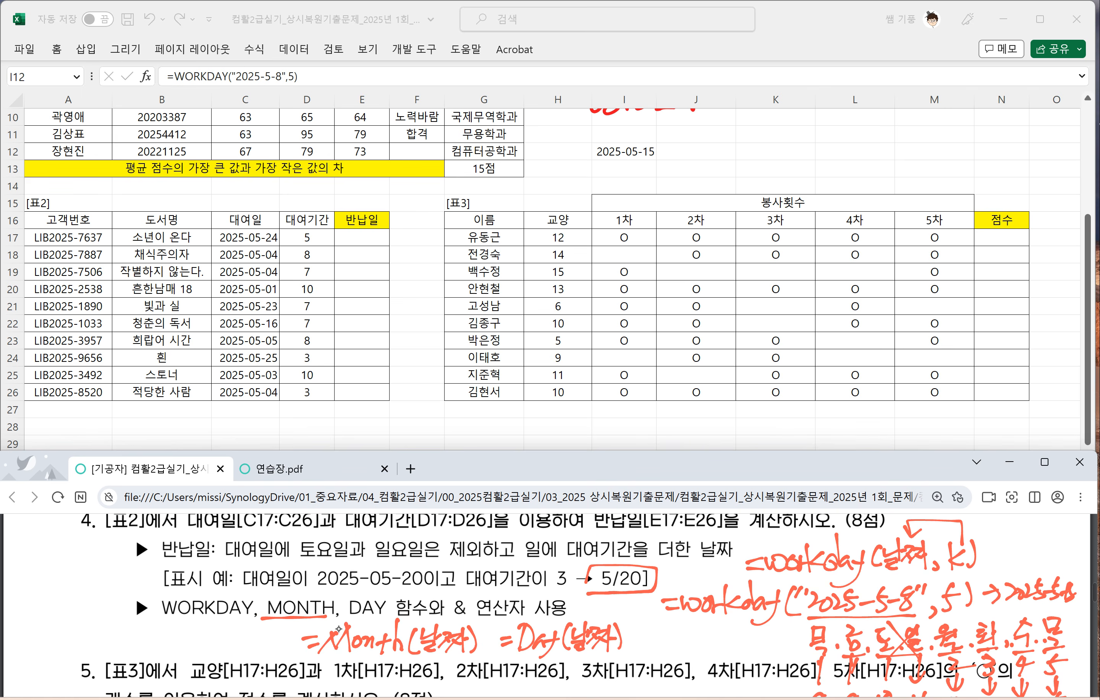
Step: Handwrite =Month("2025-5-8") → 5 in the blank area of 연습장.pdf
left_click(306, 474)
scroll(550, 605, "down", 2)
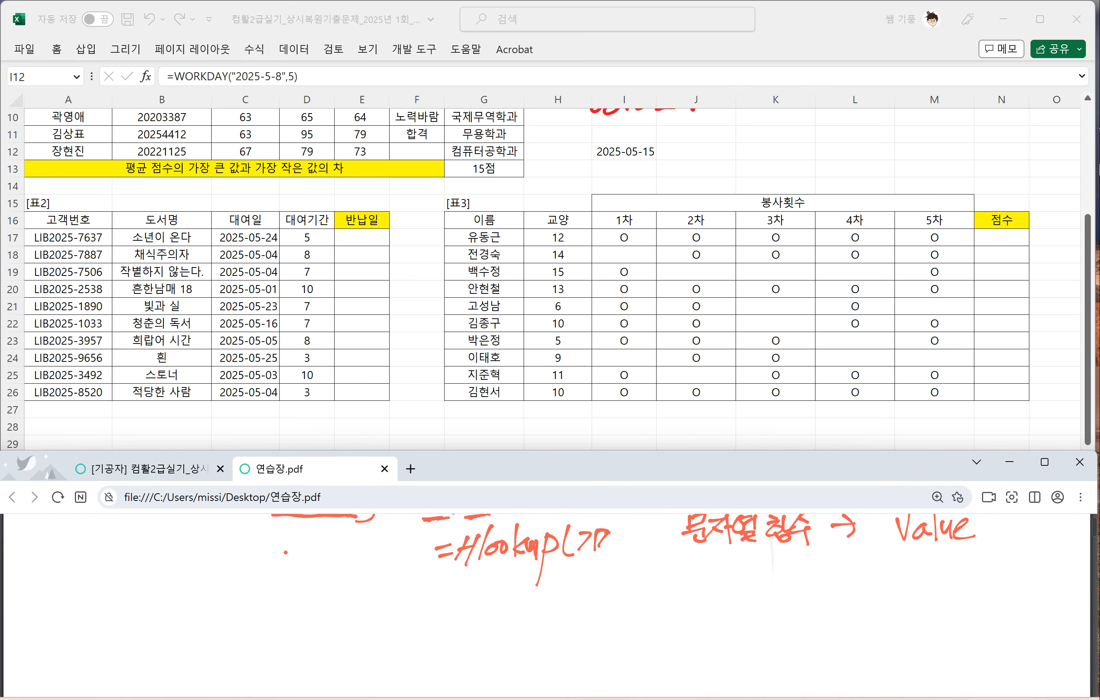
left_click_drag(231, 598, 252, 596)
left_click_drag(237, 610, 270, 592)
left_click_drag(267, 593, 276, 618)
left_click_drag(292, 585, 303, 617)
left_click_drag(307, 615, 320, 605)
mouse_move(318, 610)
left_mouse_down()
mouse_move(337, 620)
mouse_move(341, 611)
left_mouse_up()
left_click_drag(340, 601, 352, 594)
left_click_drag(349, 588, 351, 619)
mouse_move(366, 590)
left_mouse_down()
mouse_move(366, 621)
mouse_move(377, 595)
left_mouse_up()
mouse_move(391, 597)
left_mouse_down()
mouse_move(409, 610)
mouse_move(412, 598)
left_mouse_up()
mouse_move(421, 597)
left_mouse_down()
mouse_move(424, 612)
mouse_move(437, 610)
left_mouse_up()
mouse_move(445, 588)
left_mouse_down()
mouse_move(439, 610)
mouse_move(472, 610)
left_mouse_up()
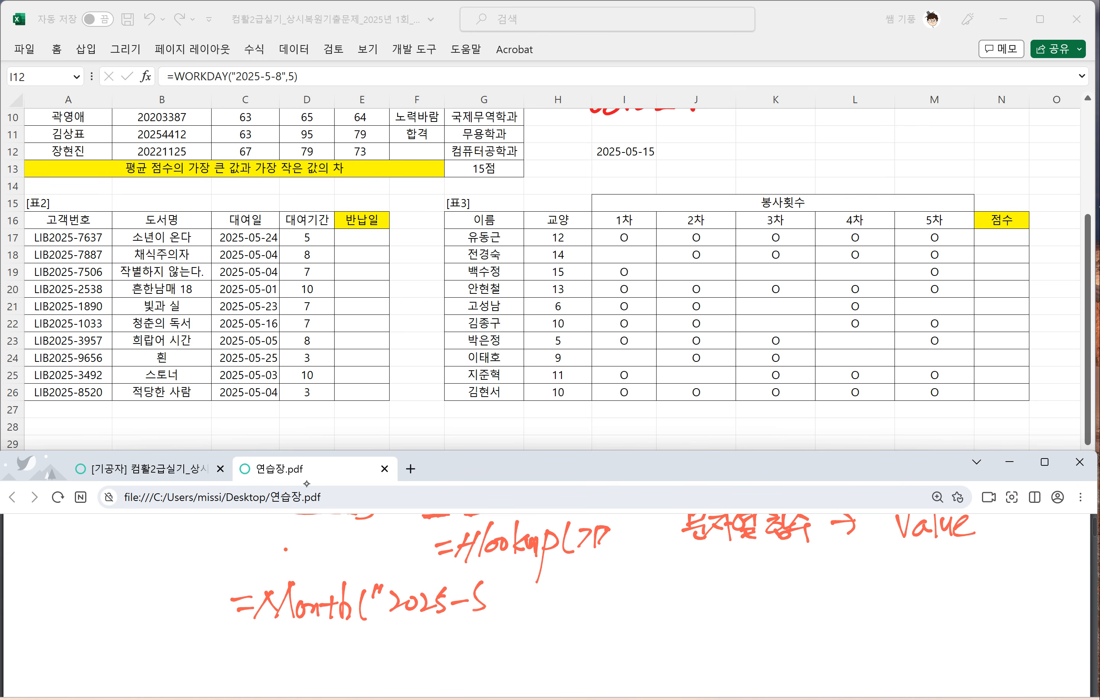
mouse_move(526, 585)
left_mouse_down()
mouse_move(549, 614)
mouse_move(594, 593)
left_mouse_up()
mouse_move(586, 580)
left_mouse_down()
mouse_move(587, 602)
mouse_move(606, 600)
left_mouse_up()
left_click_drag(618, 583, 643, 579)
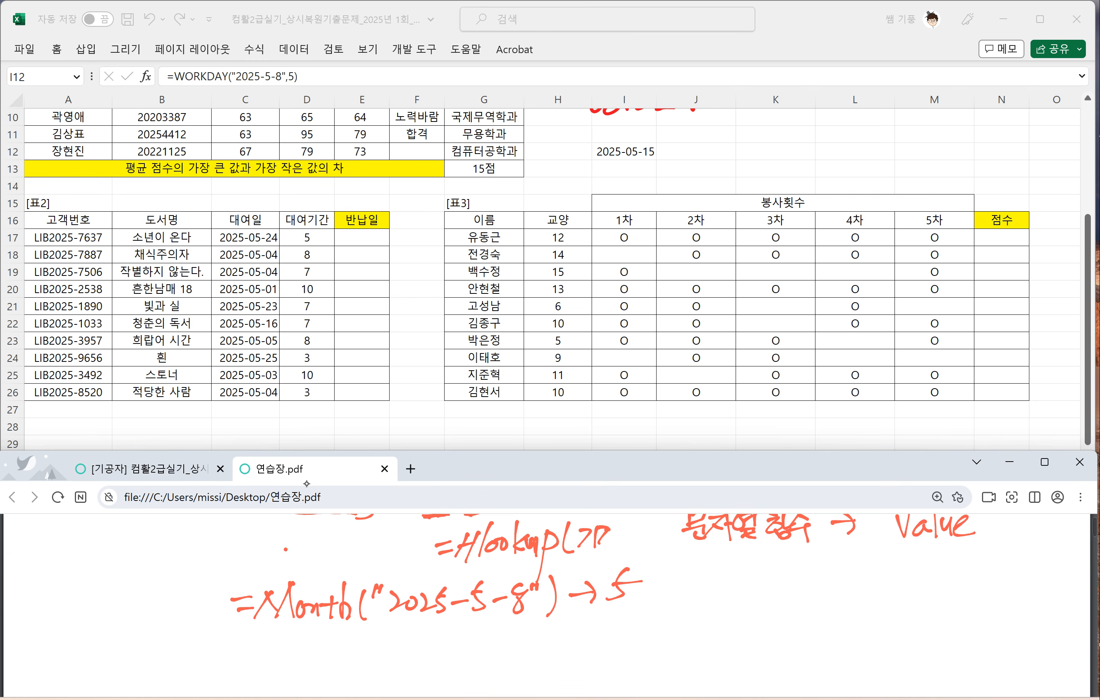
Step: Handwrite =Day("2025-5-8") → 8 beneath the Month example in 연습장.pdf
left_click_drag(243, 645, 267, 643)
left_click_drag(252, 654, 264, 653)
mouse_move(272, 630)
left_mouse_down()
mouse_move(272, 666)
mouse_move(275, 631)
mouse_move(308, 664)
mouse_move(323, 646)
left_mouse_up()
left_click_drag(319, 647, 291, 680)
mouse_move(351, 636)
left_mouse_down()
mouse_move(352, 668)
mouse_move(389, 660)
left_mouse_up()
left_click_drag(393, 645, 410, 657)
mouse_move(408, 634)
left_mouse_down()
mouse_move(416, 660)
mouse_move(426, 640)
left_mouse_up()
left_click_drag(438, 649, 455, 645)
left_click_drag(476, 626, 464, 662)
left_click_drag(464, 641, 476, 640)
mouse_move(486, 647)
left_mouse_down()
mouse_move(502, 646)
mouse_move(508, 660)
mouse_move(514, 643)
left_mouse_up()
left_click_drag(521, 630, 522, 637)
mouse_move(527, 630)
left_mouse_down()
mouse_move(535, 663)
mouse_move(574, 643)
left_mouse_up()
mouse_move(567, 632)
left_mouse_down()
mouse_move(569, 656)
mouse_move(601, 638)
left_mouse_up()
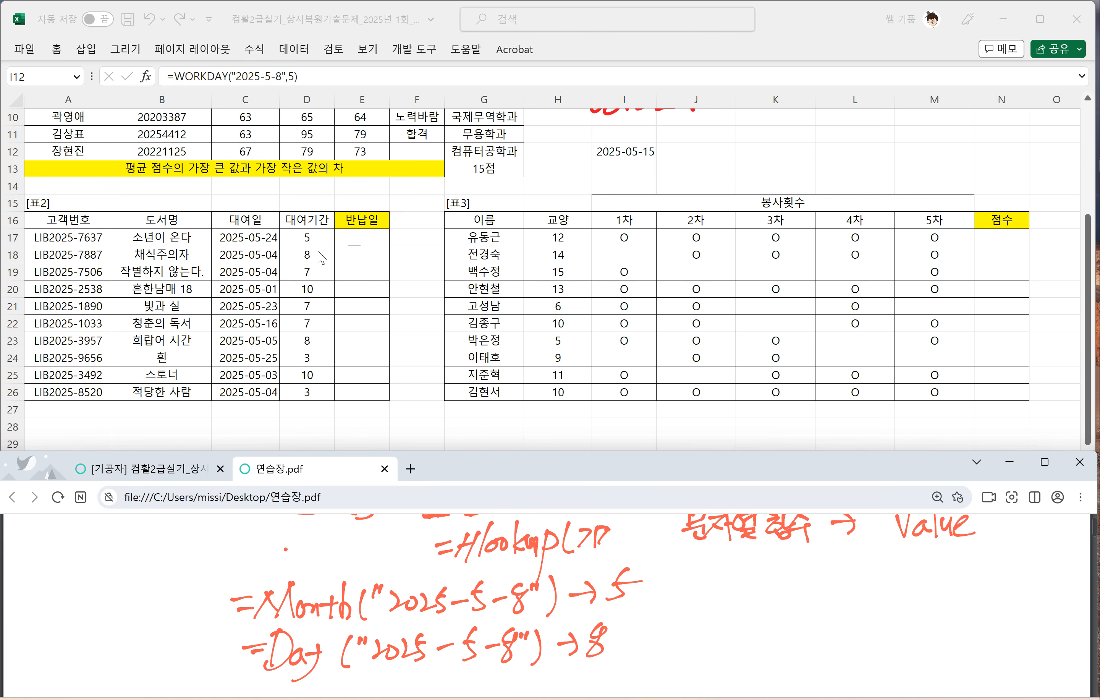
Step: Enter =WORKDAY(C17,D17) in E17, the first 반납일 cell of [표2]
left_click(344, 261)
left_click(352, 240)
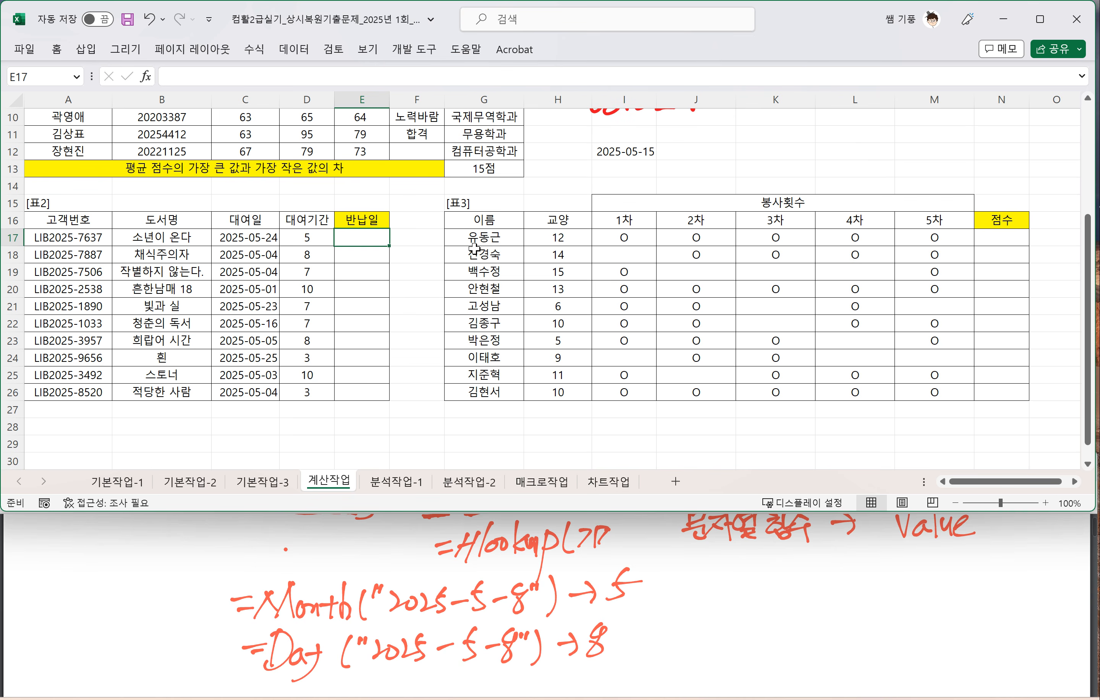
type("=WORKDQ")
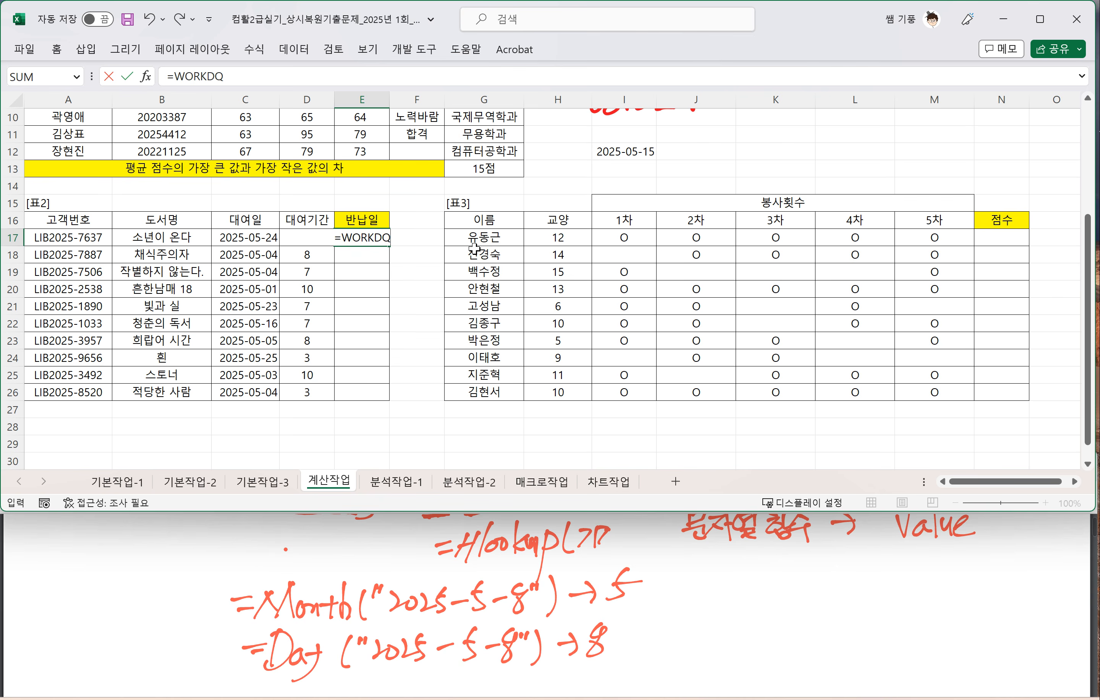
key("BackSpace")
type("AY(")
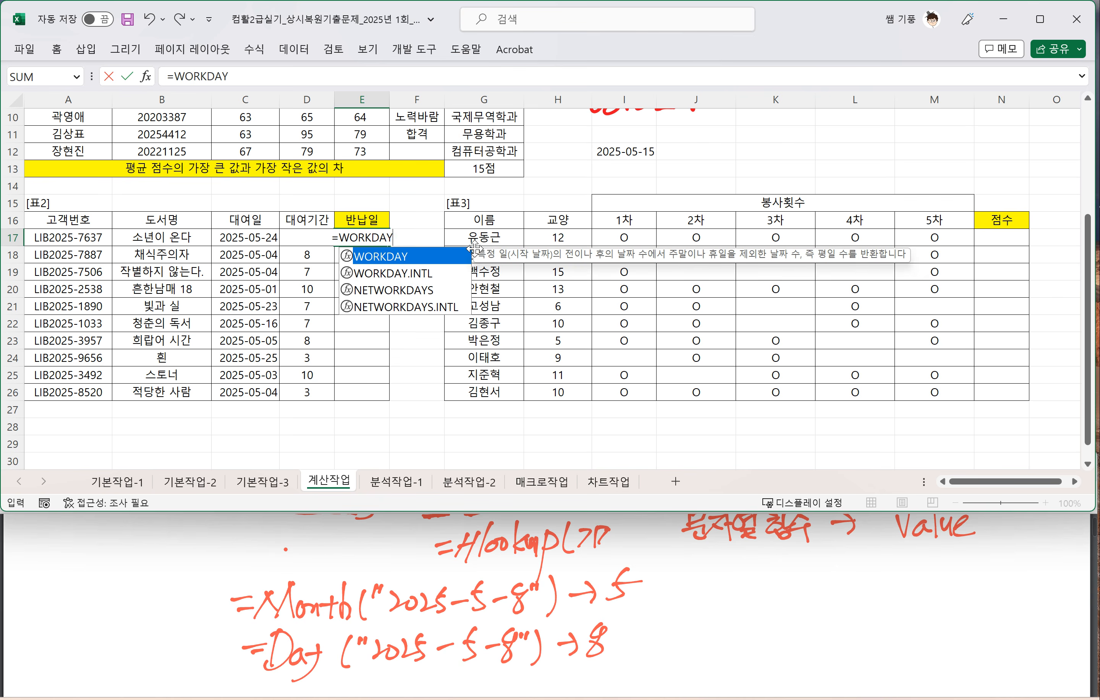
left_click(257, 237)
type(",")
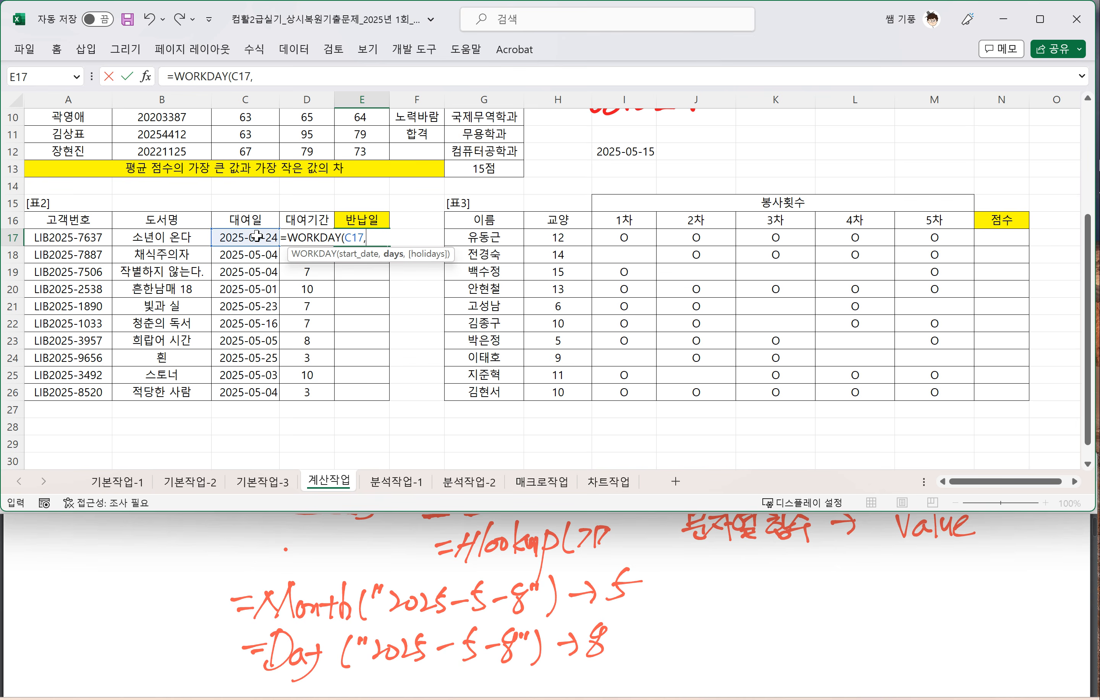
left_click(319, 221)
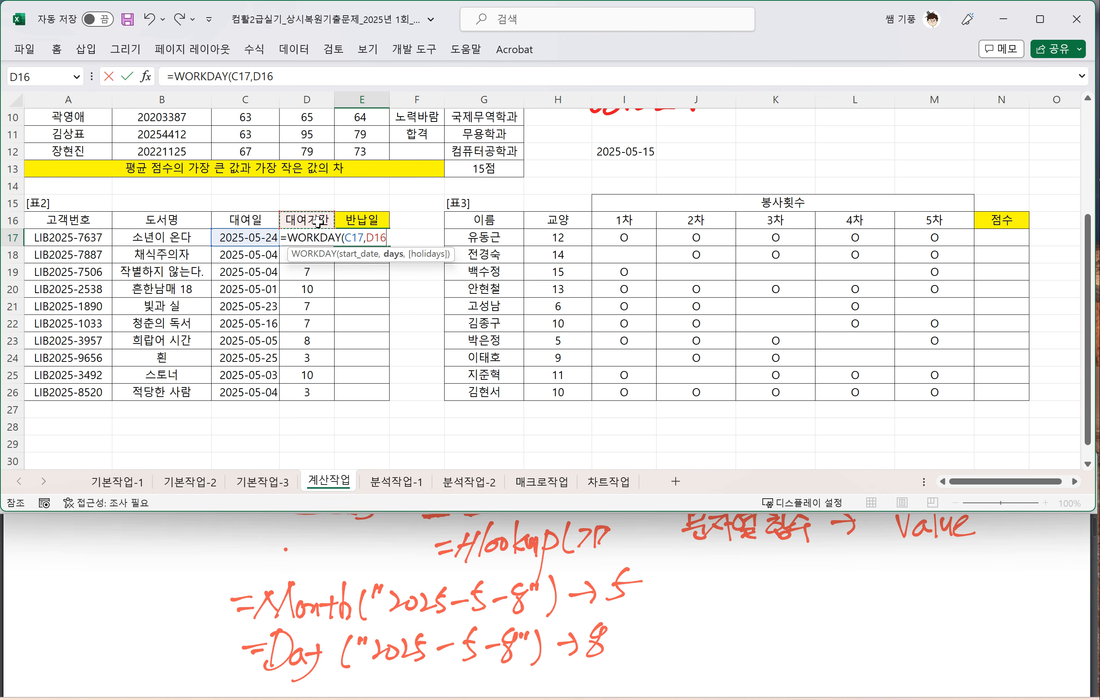
key("Down")
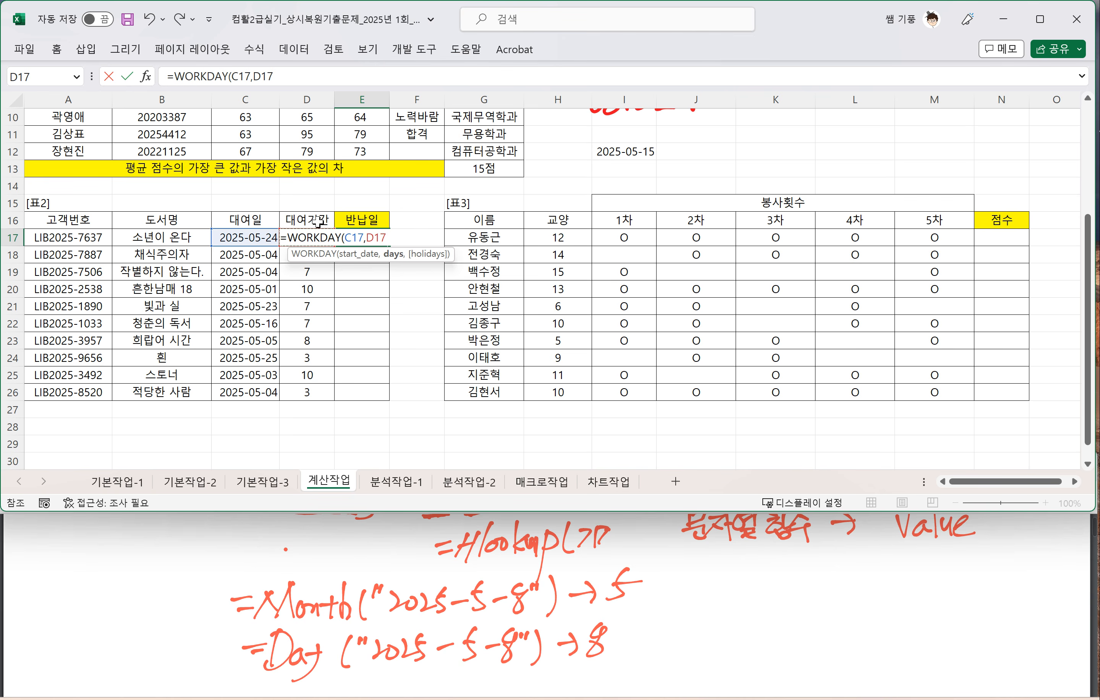
type(")")
key("Return")
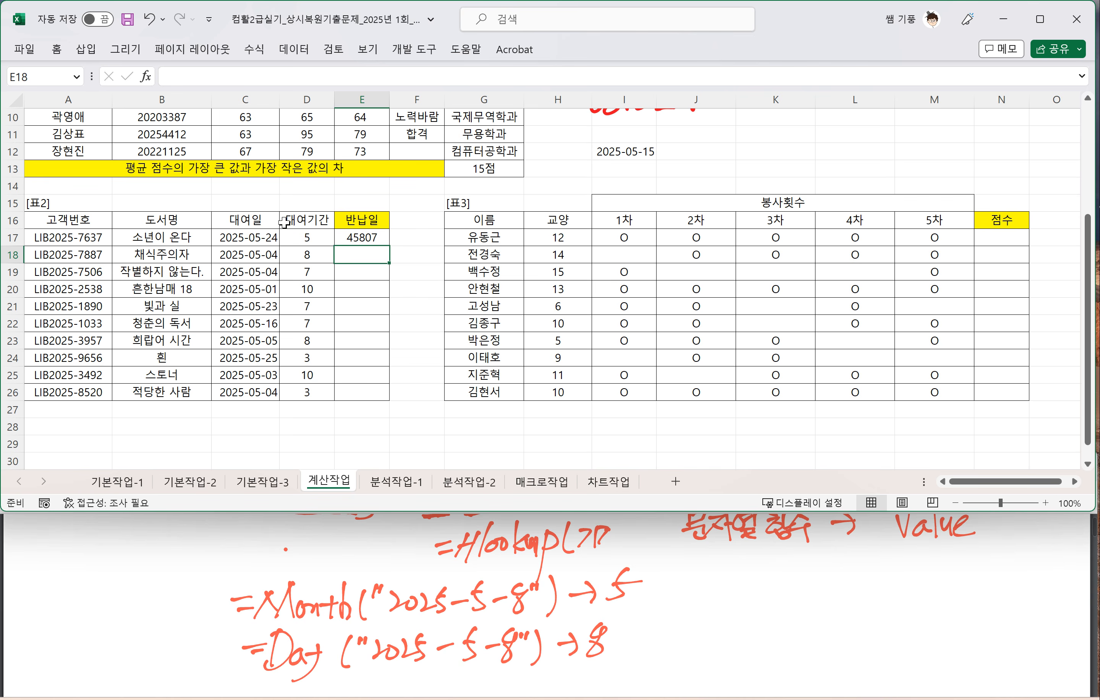
Step: Handwrite 1900-1-1 → 1 in the blank area of 연습장.pdf
left_click(353, 235)
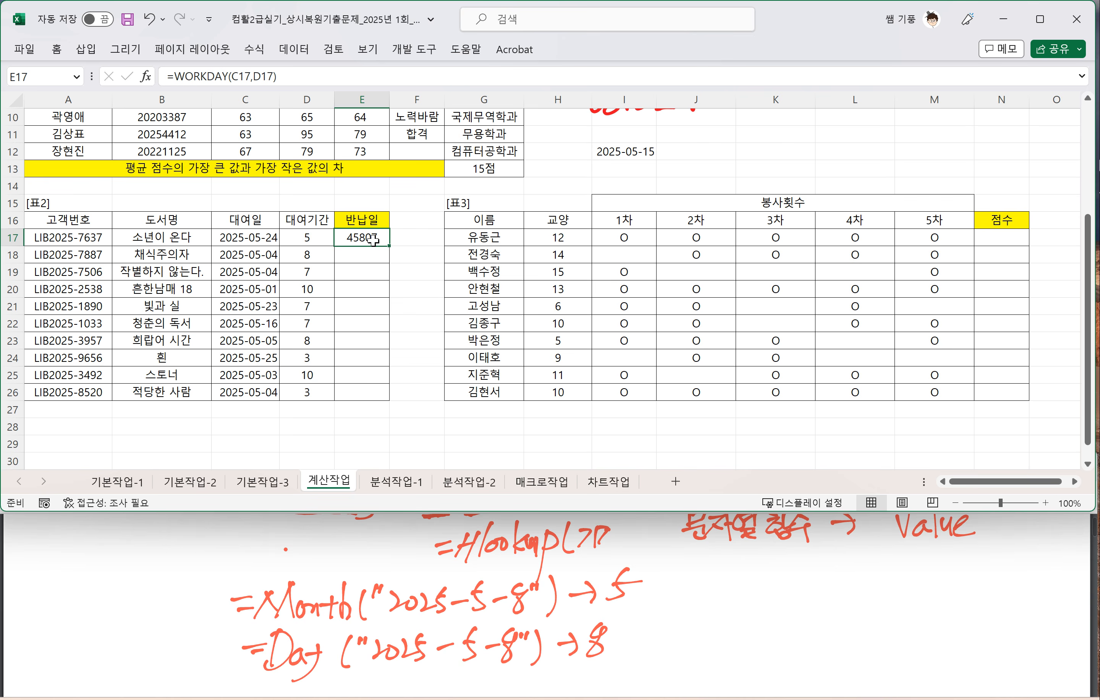
mouse_move(720, 558)
left_mouse_down()
mouse_move(710, 585)
mouse_move(733, 589)
mouse_move(767, 569)
left_mouse_up()
mouse_move(780, 573)
left_mouse_down()
mouse_move(799, 570)
mouse_move(796, 586)
left_mouse_up()
mouse_move(810, 571)
left_mouse_down()
mouse_move(827, 568)
mouse_move(828, 583)
mouse_move(868, 572)
left_mouse_up()
left_click_drag(858, 562, 866, 583)
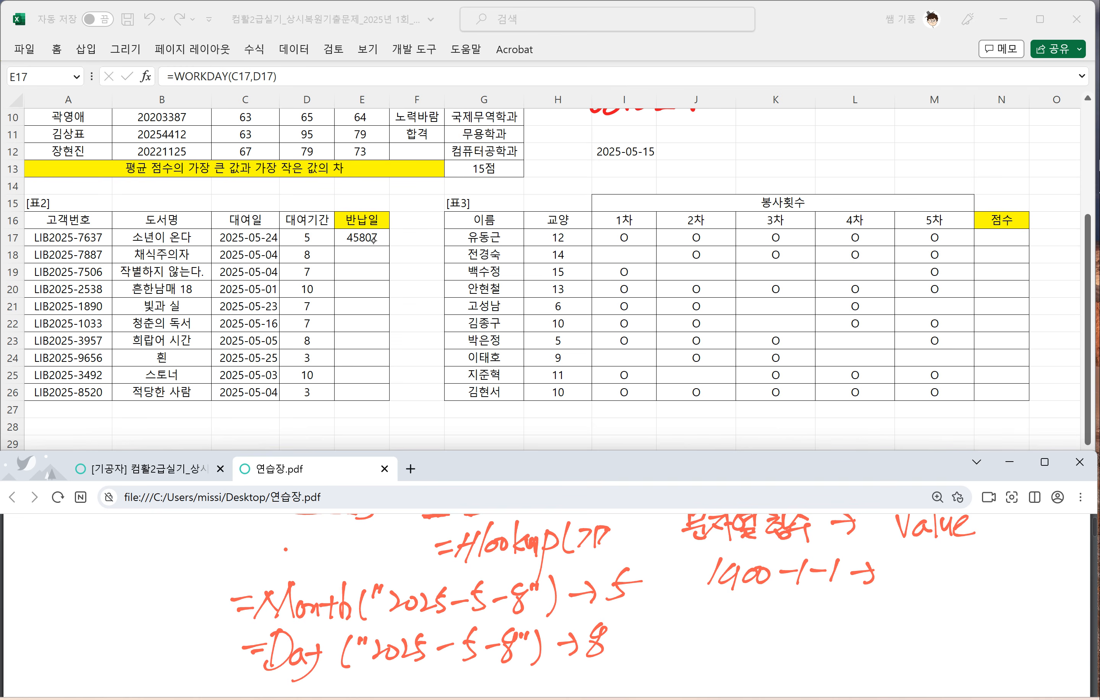
left_click_drag(922, 557, 910, 580)
Step: Handwrite 1900-1-2 → 2 beneath the 1900-1-1 example
left_click_drag(712, 598, 699, 619)
left_click_drag(730, 601, 725, 622)
left_click_drag(739, 605, 790, 610)
left_click_drag(805, 601, 792, 623)
left_click_drag(807, 611, 944, 612)
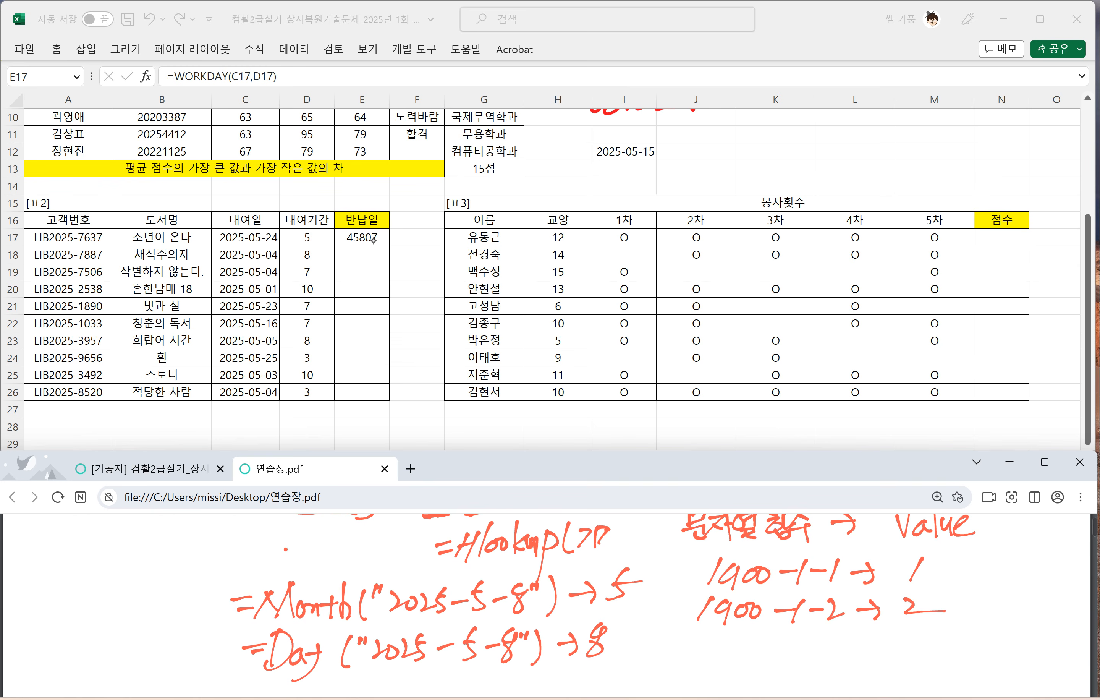
Step: Handwrite 2025-5-24 → 45807 beneath the two serial-number examples and underline 45807
left_click_drag(696, 639, 715, 652)
mouse_move(722, 638)
left_mouse_down()
mouse_move(715, 648)
mouse_move(742, 653)
left_mouse_up()
left_click_drag(743, 634, 746, 654)
mouse_move(765, 645)
left_mouse_down()
mouse_move(783, 643)
mouse_move(782, 655)
mouse_move(866, 649)
left_mouse_up()
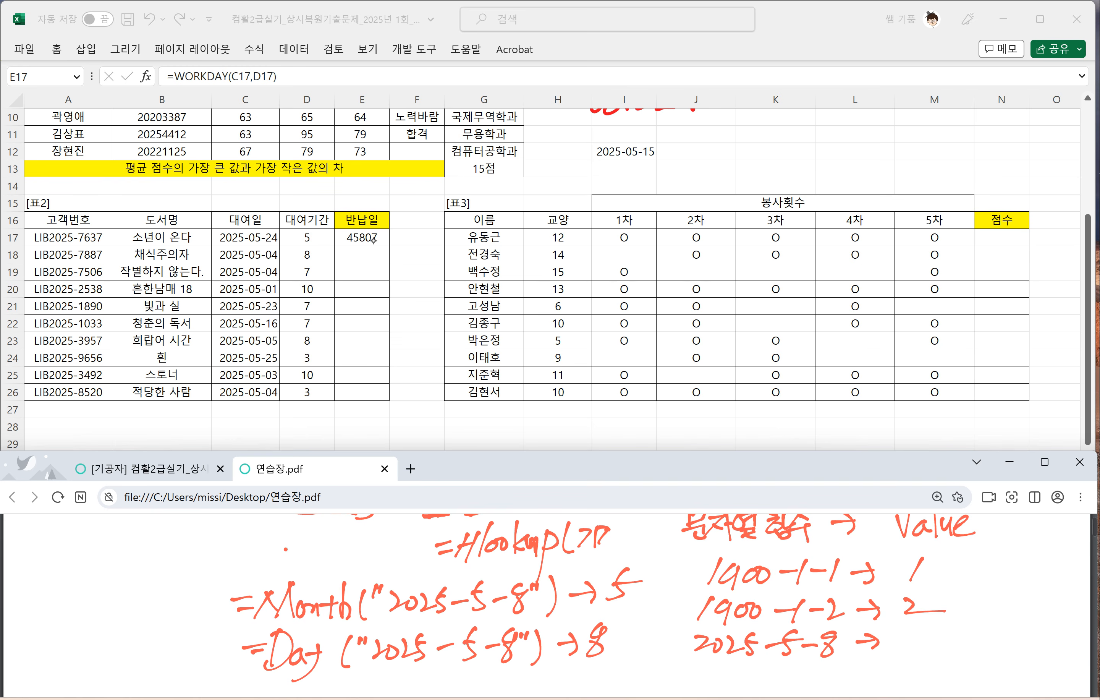
mouse_move(835, 636)
left_mouse_down()
mouse_move(825, 650)
mouse_move(840, 650)
left_mouse_up()
left_click_drag(851, 636, 845, 647)
mouse_move(904, 630)
left_mouse_down()
mouse_move(919, 638)
mouse_move(906, 641)
mouse_move(924, 641)
mouse_move(915, 650)
left_mouse_up()
mouse_move(920, 631)
left_mouse_down()
mouse_move(945, 630)
mouse_move(940, 645)
mouse_move(947, 628)
left_mouse_up()
left_click_drag(964, 634, 987, 654)
left_click_drag(896, 657, 1011, 658)
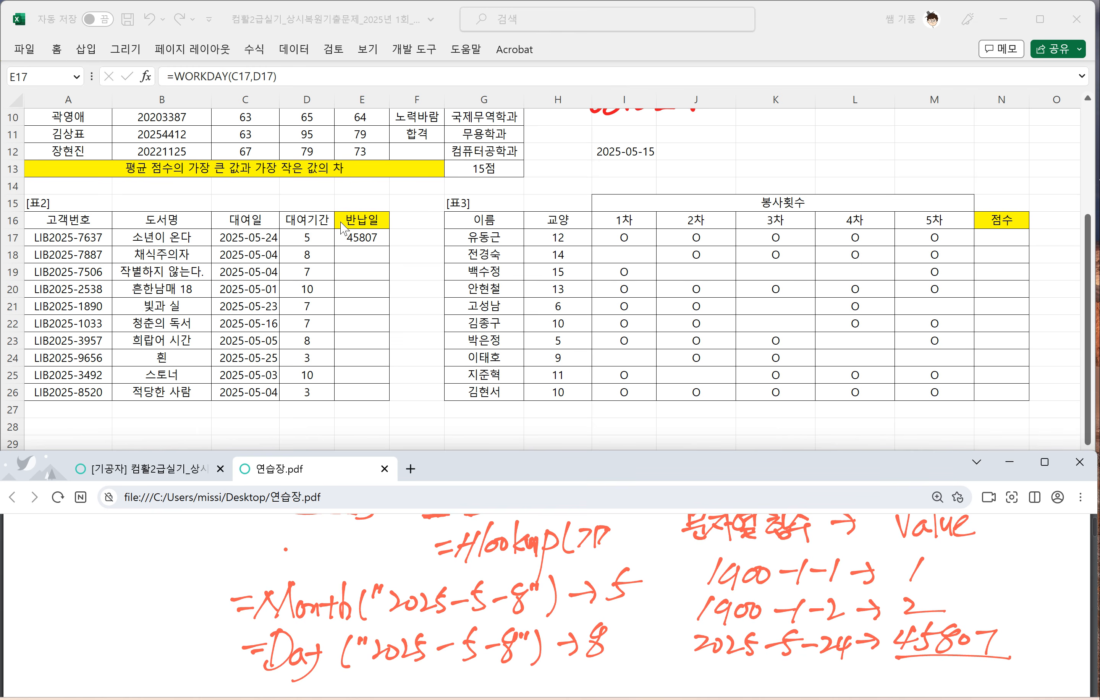
Step: Enter =WOKDAY(C17,D17) in F17, beside the first 반납일 cell of [표2]
left_click(402, 237)
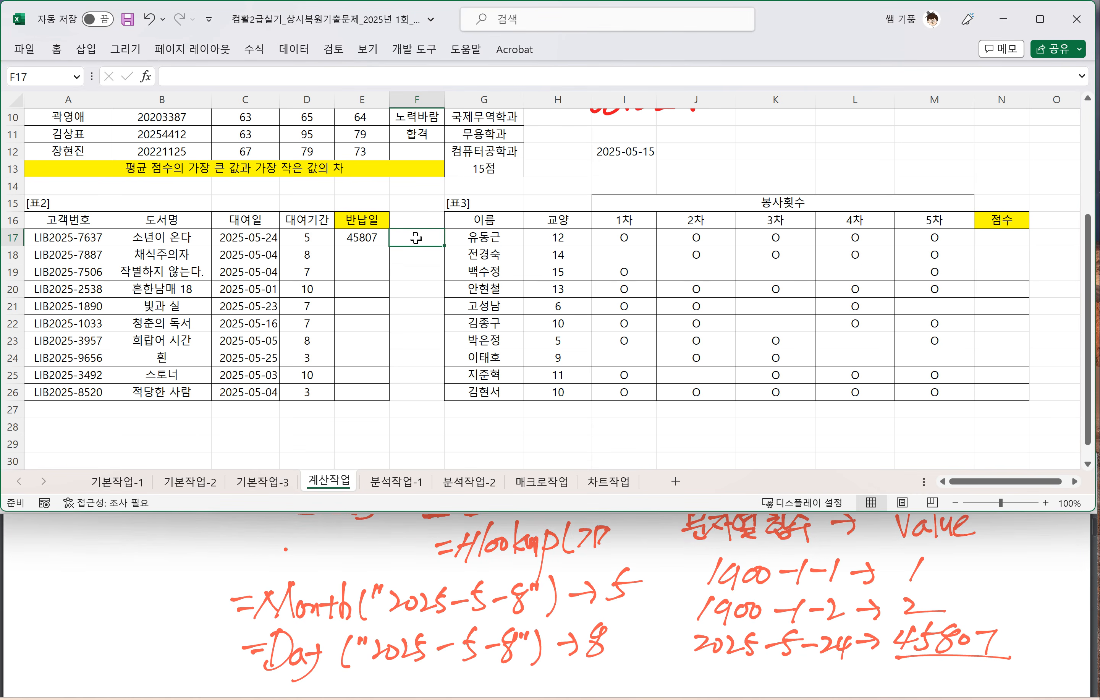
type("=WOK")
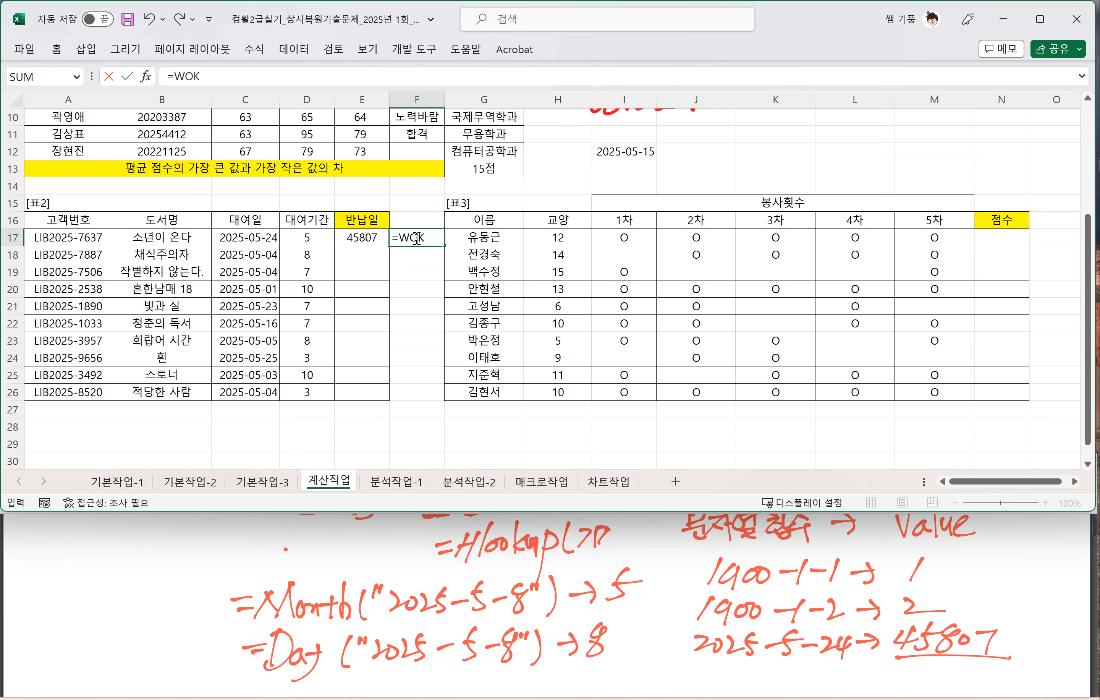
type("DAY9")
key("BackSpace")
left_click(241, 236)
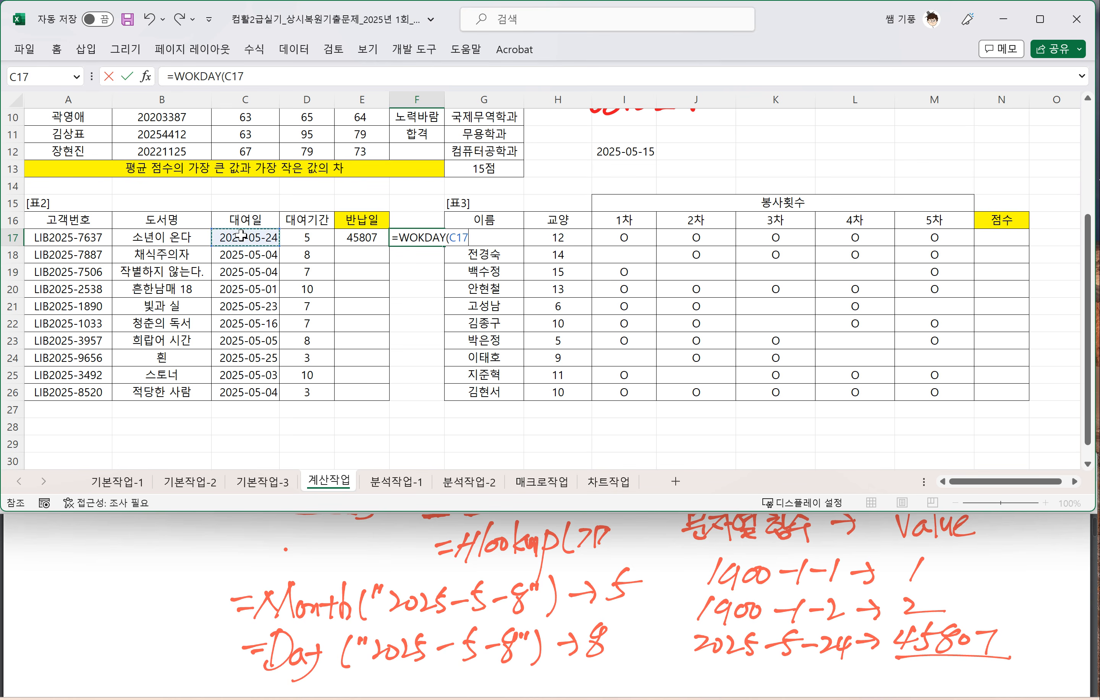
type(",")
left_click(306, 238)
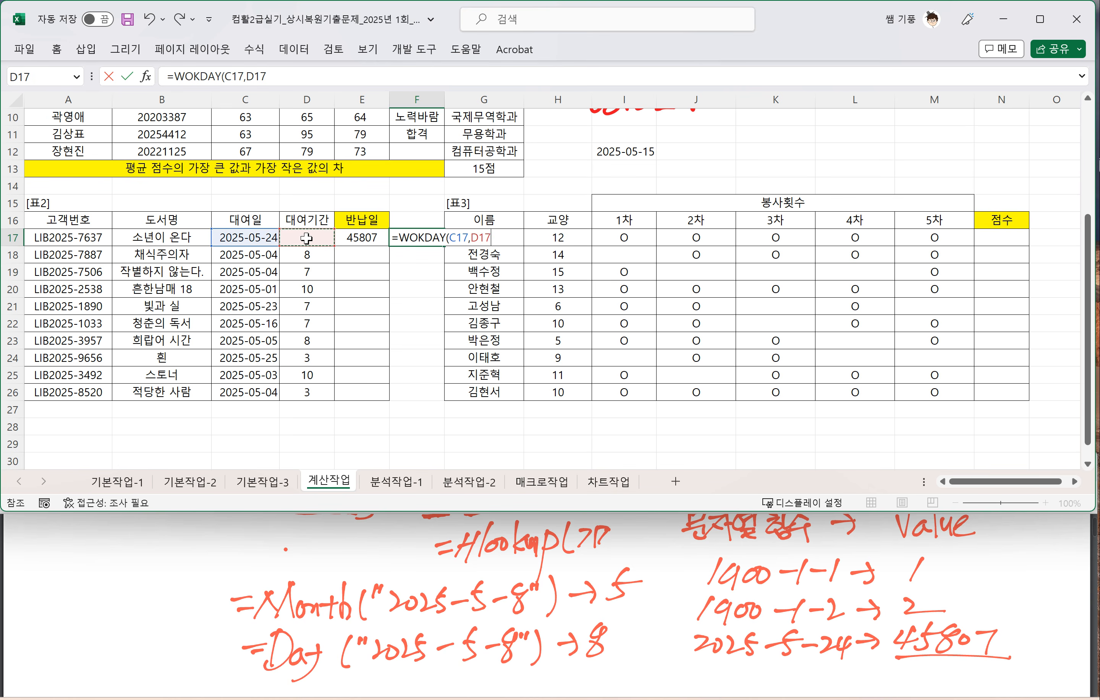
type(")")
key("Return")
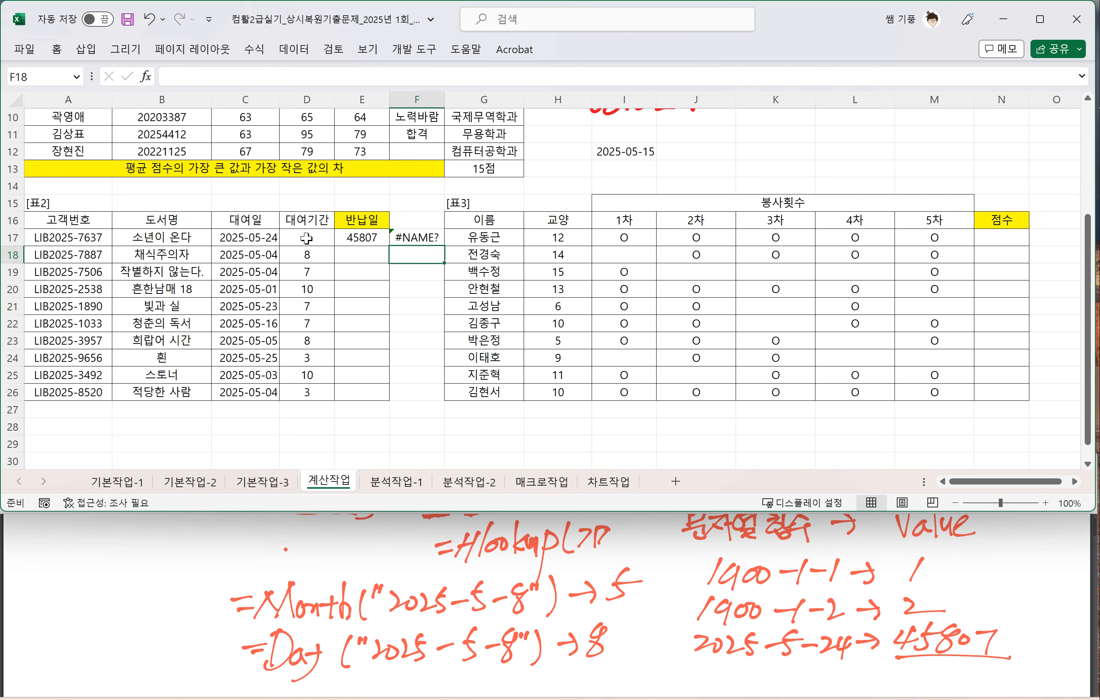
Step: Correct the function name in the F17 formula to WORKDAY
double_click(419, 238)
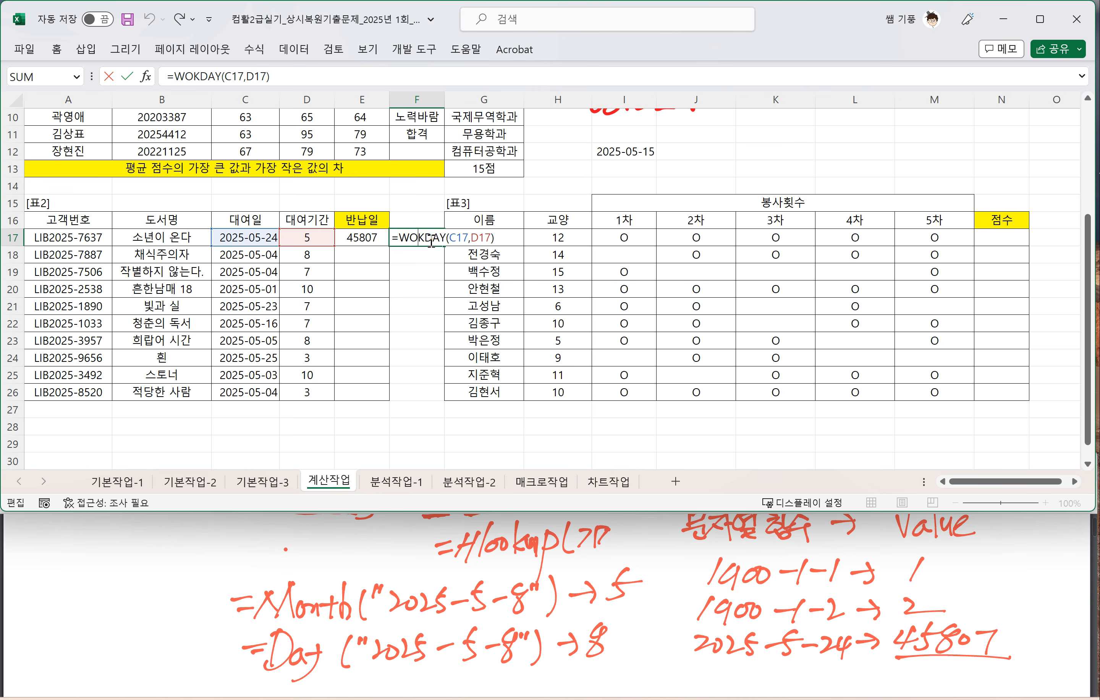
type("r")
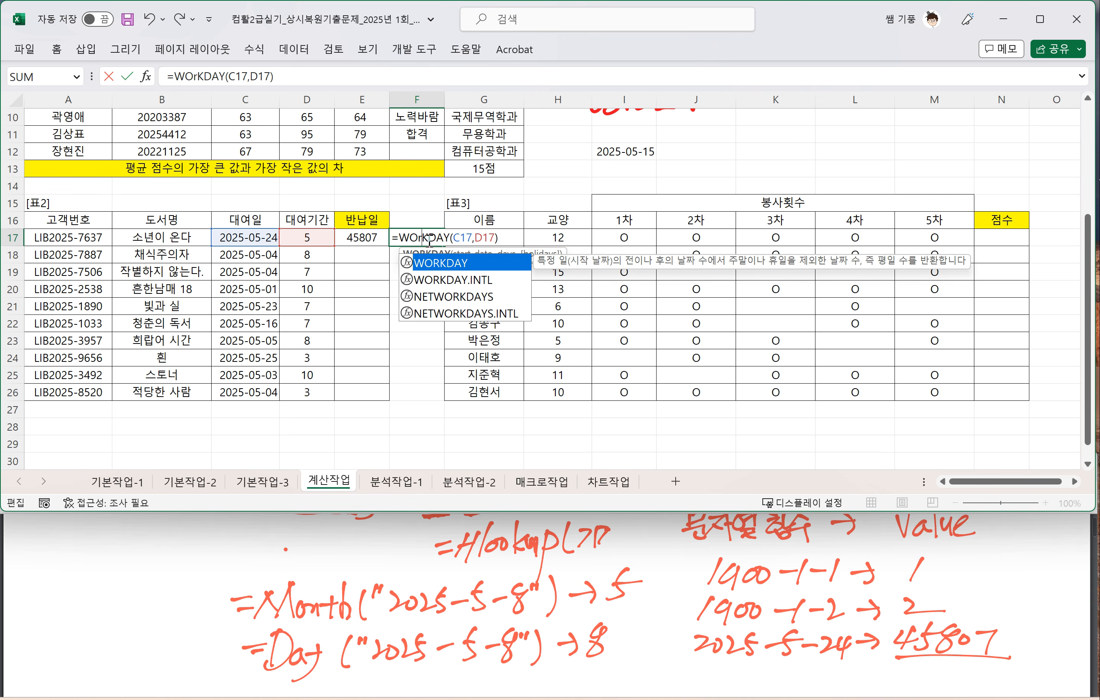
key("Return")
Step: Format F17 with the 날짜 category and the *2012-03-14 type
left_click(428, 240)
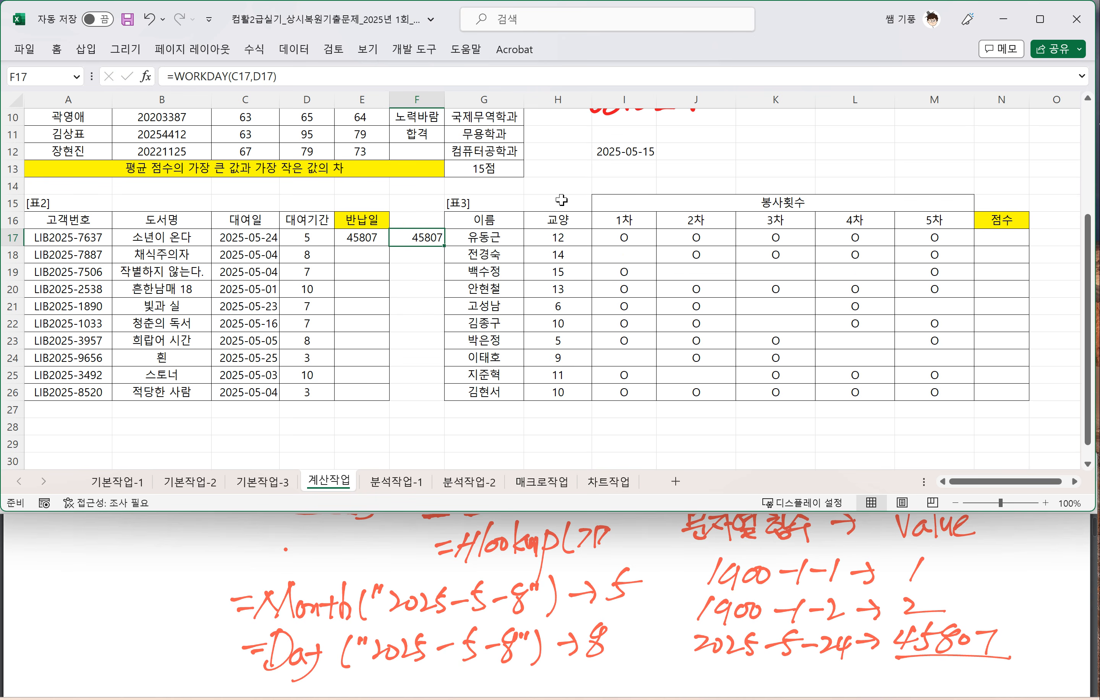
key("ctrl+1")
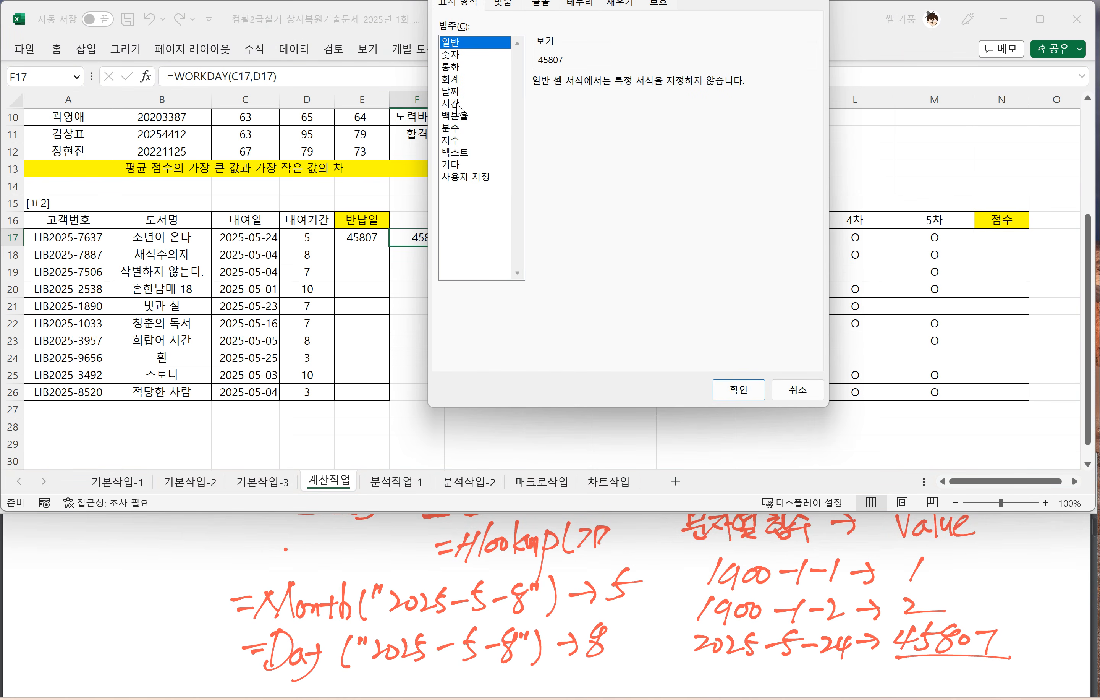
left_click(451, 92)
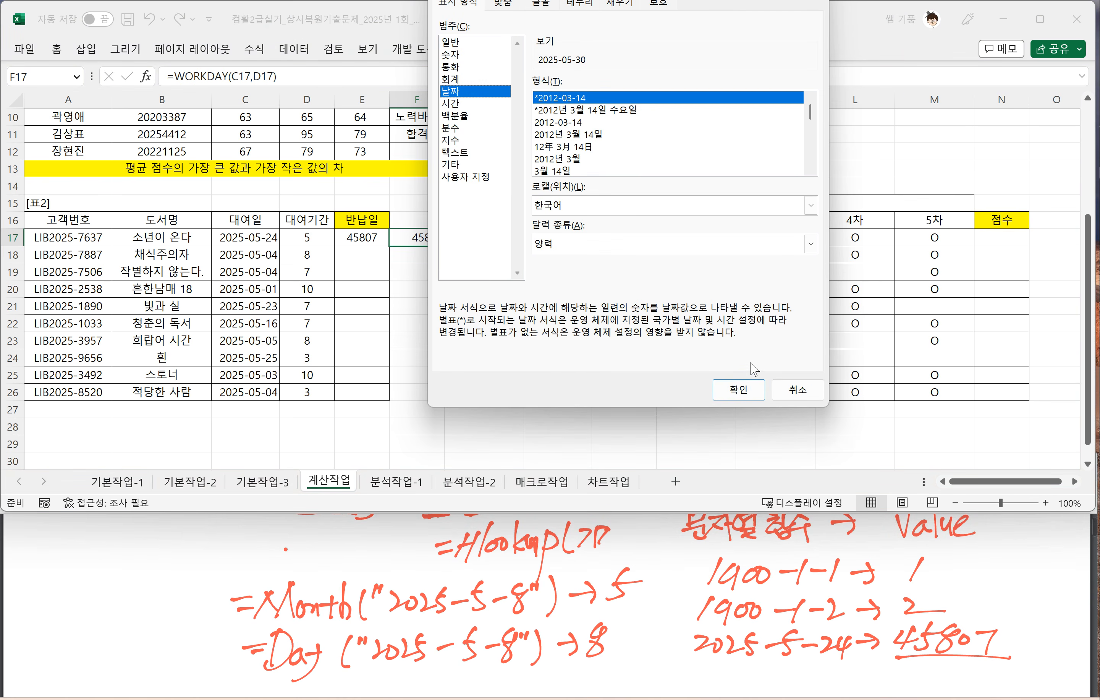
left_click(739, 389)
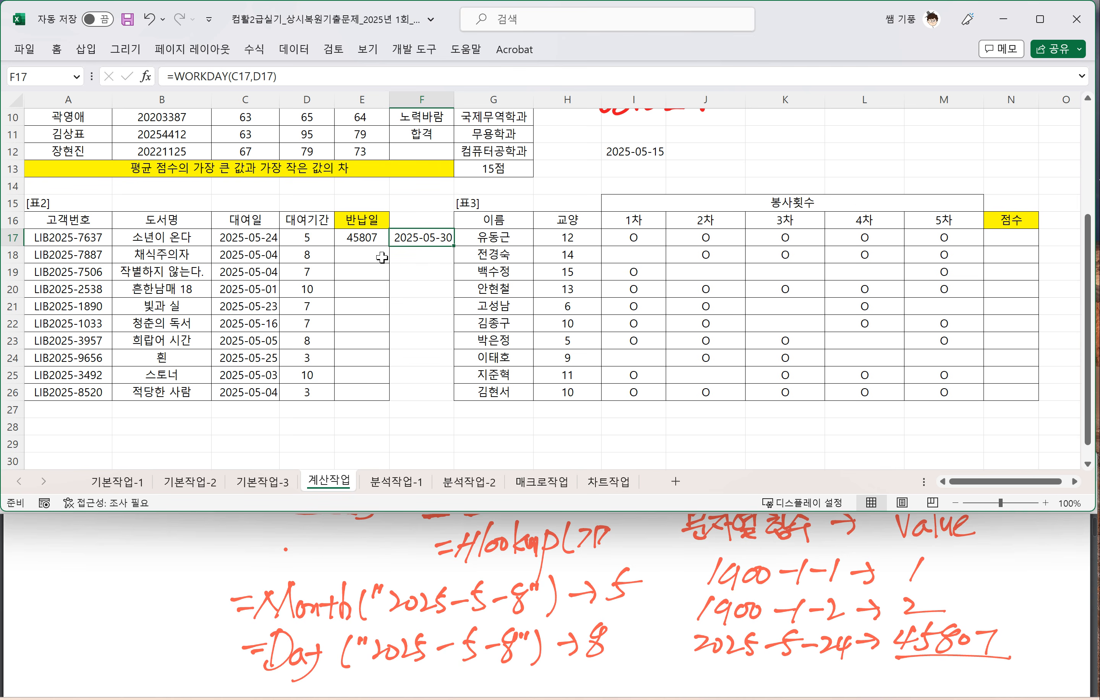
Step: Wrap the WORKDAY formula in E17 in MONTH so it reads =month(WORKDAY(C17,D17))
left_click(354, 237)
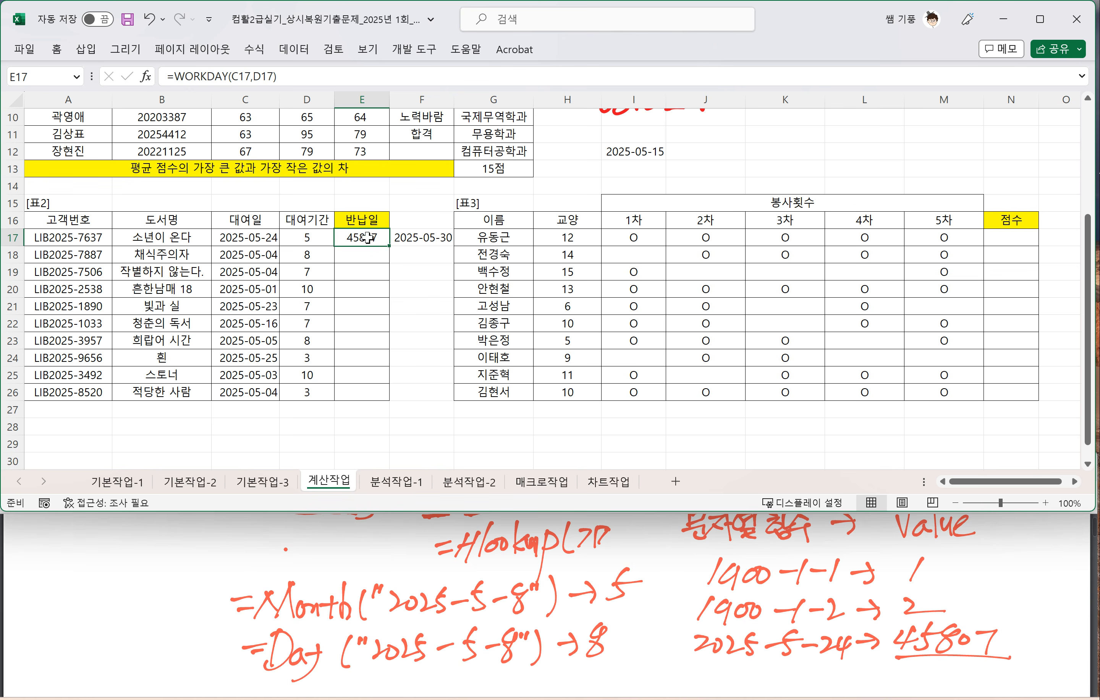
double_click(368, 236)
left_click_drag(387, 237, 289, 237)
left_click(289, 238)
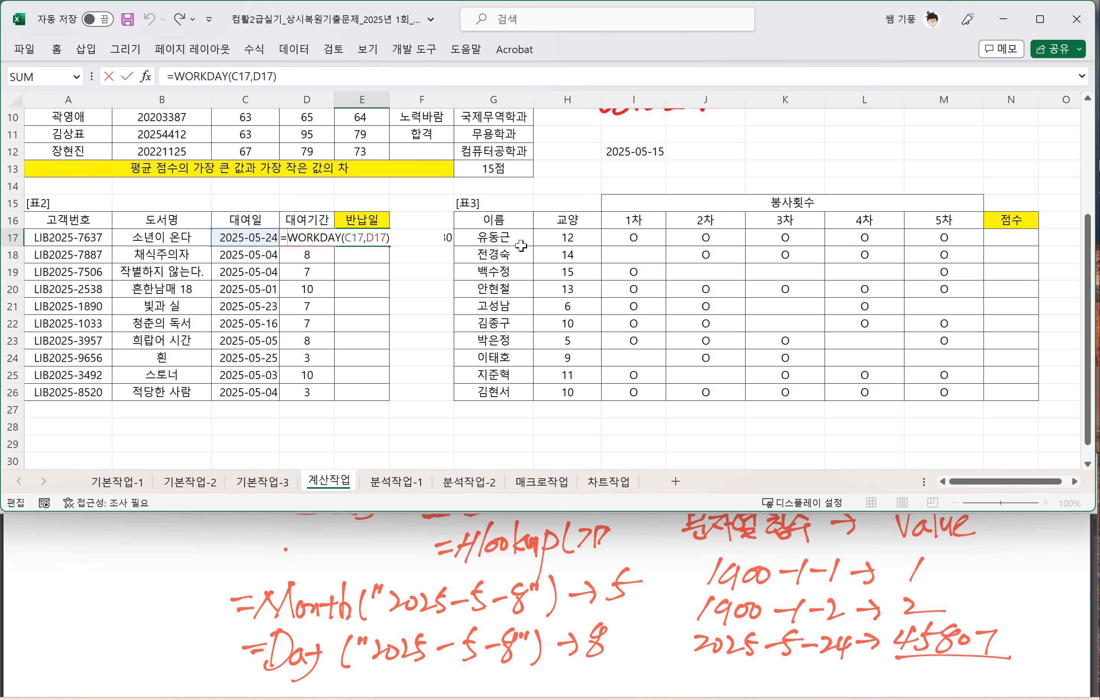
type("month")
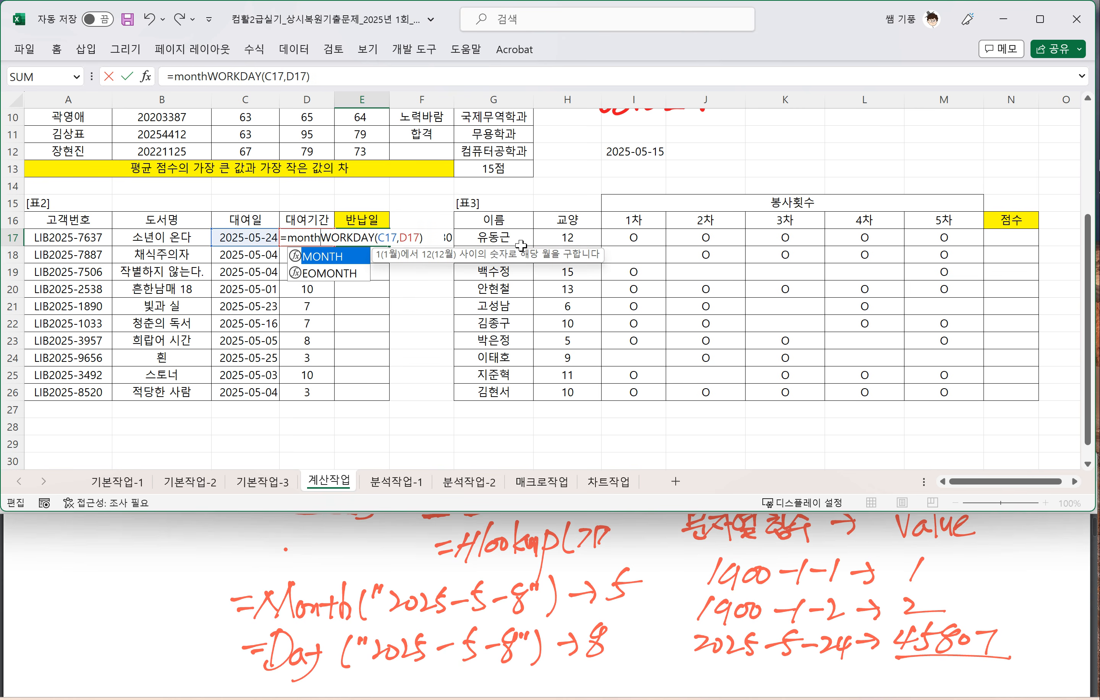
type("(")
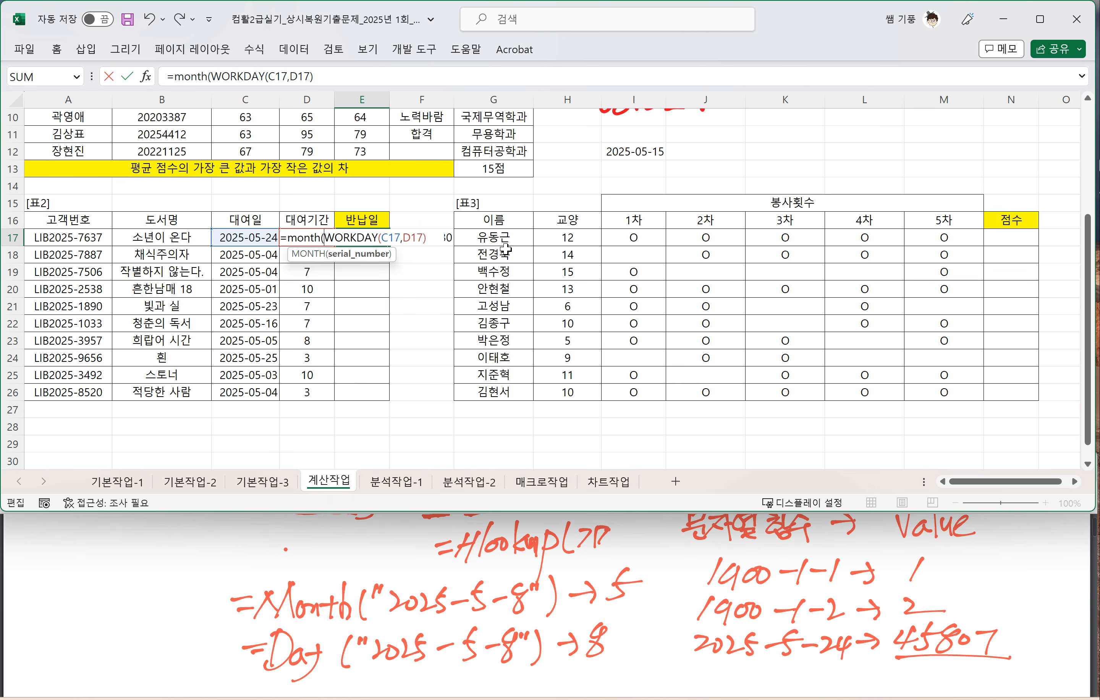
left_click(432, 235)
type(")")
Step: In the exam PDF, mark the 5 as 월 and the 20 as 일 in question 4's 5/20 display example
key("alt+Tab")
key("ctrl+Tab")
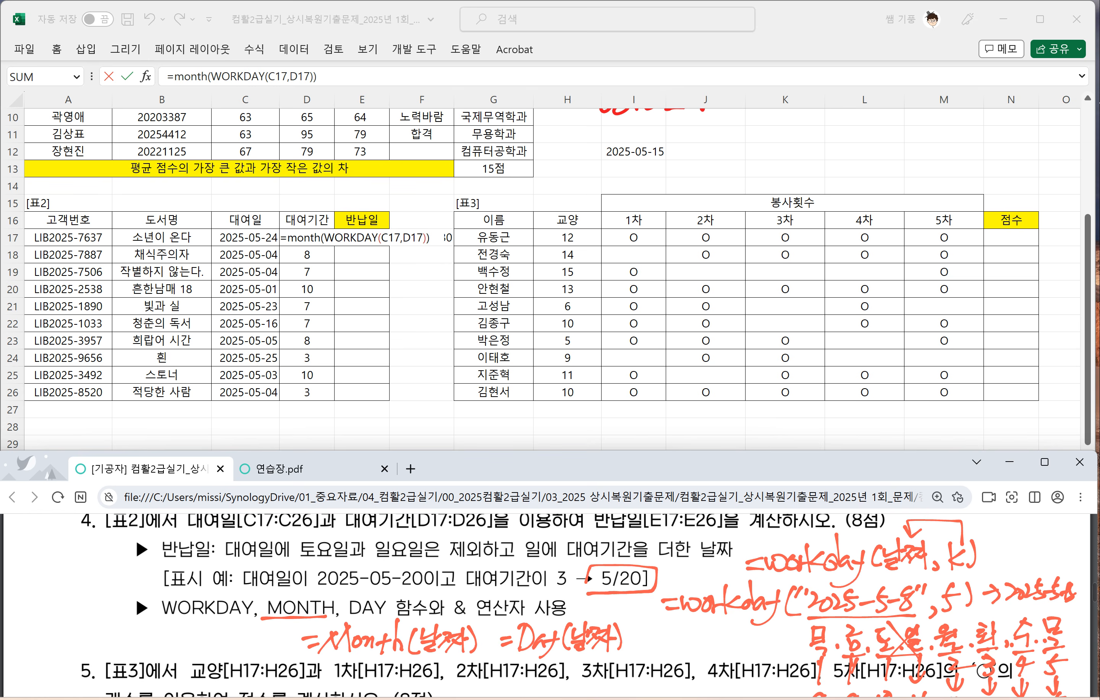
mouse_move(613, 596)
left_mouse_down()
mouse_move(615, 586)
mouse_move(604, 610)
left_mouse_up()
left_click_drag(597, 604, 616, 603)
mouse_move(606, 616)
left_mouse_down()
mouse_move(618, 614)
mouse_move(610, 623)
left_mouse_up()
left_click_drag(625, 606, 635, 623)
mouse_move(630, 565)
left_mouse_down()
mouse_move(624, 590)
mouse_move(627, 560)
left_mouse_up()
mouse_move(647, 593)
left_mouse_down()
mouse_move(647, 608)
mouse_move(654, 600)
left_mouse_up()
left_click_drag(647, 612, 672, 632)
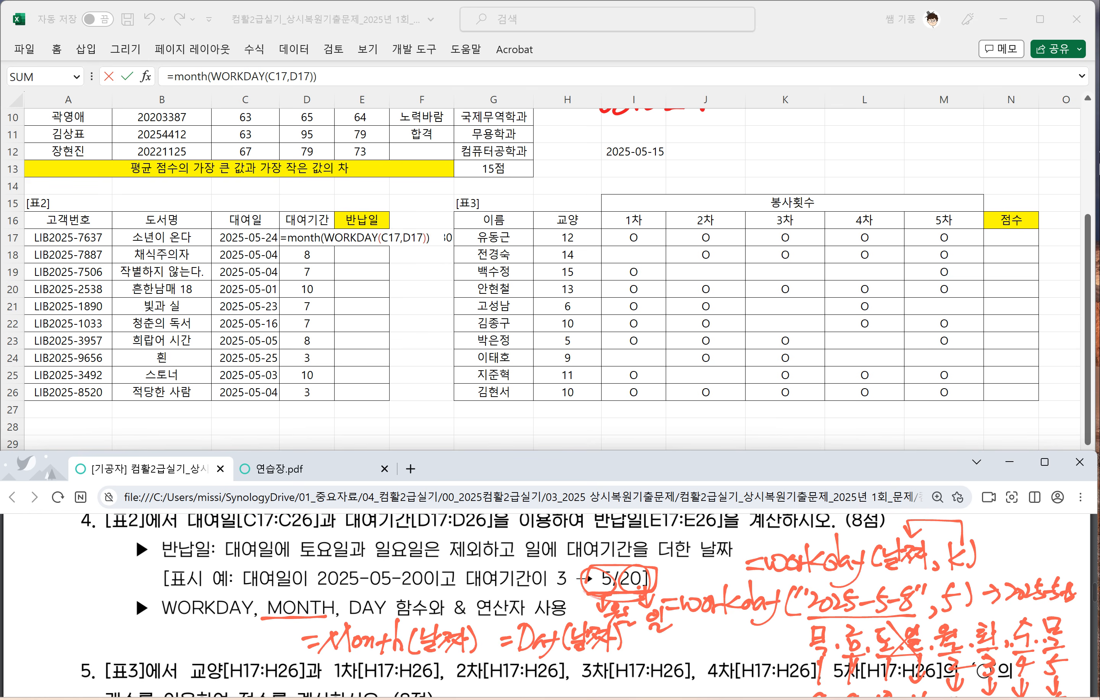
left_click_drag(652, 550, 601, 548)
left_click(434, 240)
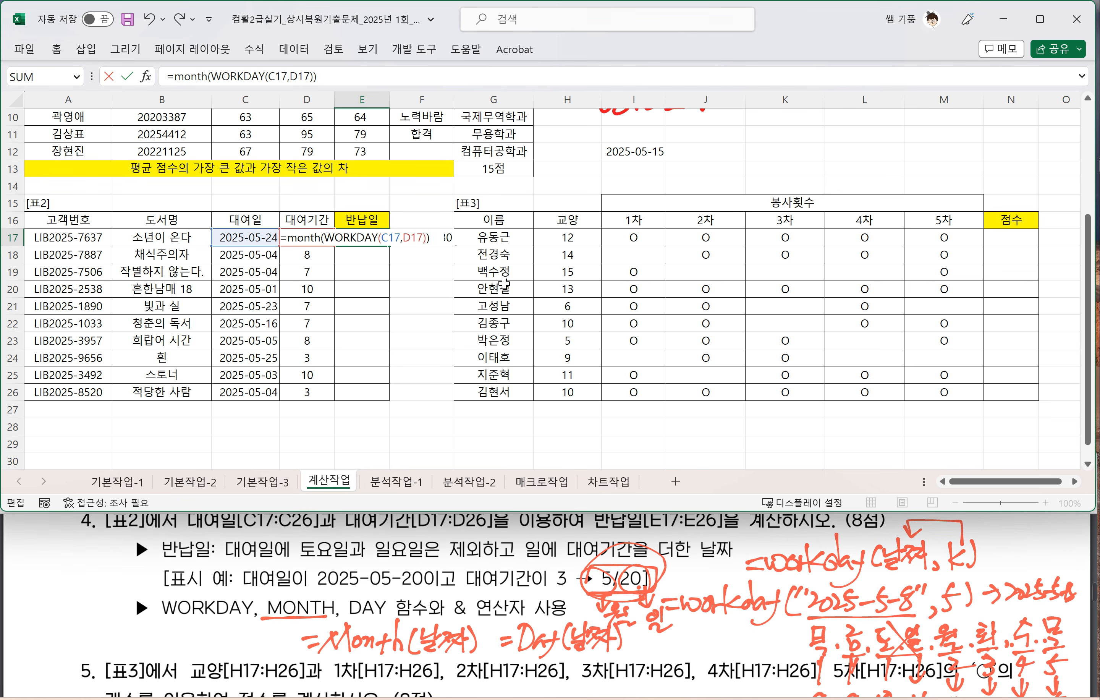
Step: Circle the display example's numbers and replace the =Month(날짜) note under question 4 with 5/20
left_click(622, 526)
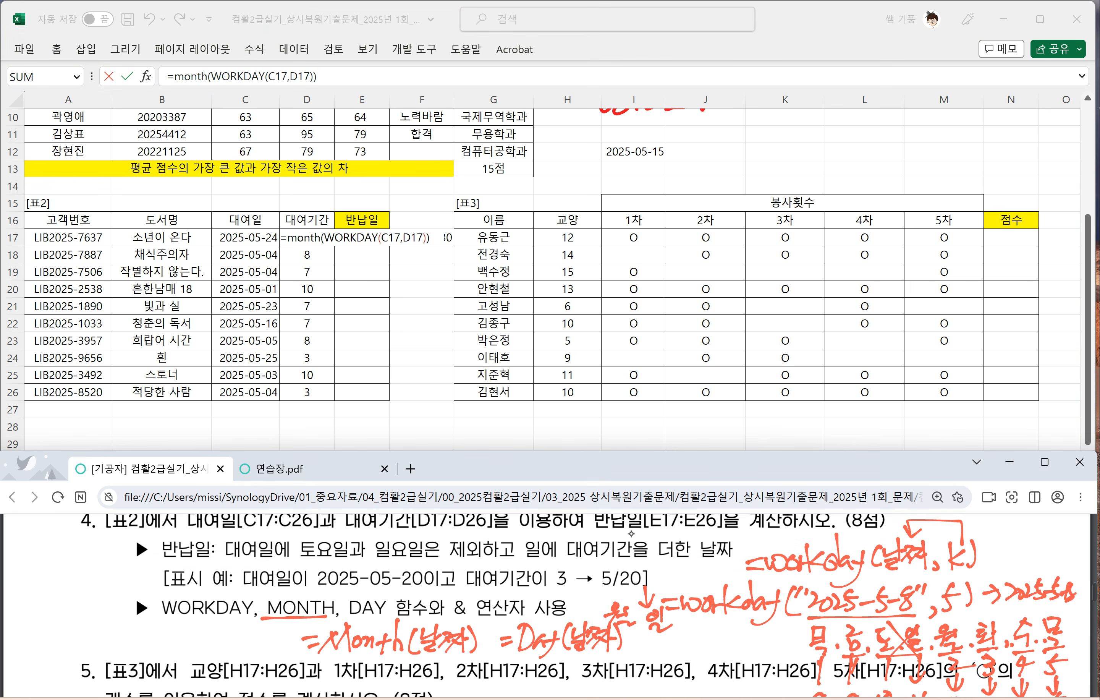
mouse_move(606, 567)
left_mouse_down()
mouse_move(619, 590)
mouse_move(631, 566)
left_mouse_up()
mouse_move(476, 638)
left_mouse_down()
mouse_move(376, 641)
mouse_move(626, 622)
mouse_move(430, 646)
mouse_move(307, 639)
mouse_move(299, 655)
mouse_move(316, 625)
left_mouse_up()
mouse_move(325, 625)
left_mouse_down()
mouse_move(319, 660)
mouse_move(375, 640)
mouse_move(434, 659)
mouse_move(458, 651)
mouse_move(465, 629)
left_mouse_up()
Step: Handwrite 식&"/"&식 beside the 5/20 note and circle the "/" part
mouse_move(475, 626)
left_mouse_down()
mouse_move(468, 664)
mouse_move(493, 639)
left_mouse_up()
mouse_move(506, 626)
left_mouse_down()
mouse_move(499, 635)
mouse_move(537, 652)
mouse_move(526, 661)
mouse_move(529, 647)
left_mouse_up()
left_click_drag(538, 635, 550, 646)
left_click_drag(555, 627, 555, 645)
left_click_drag(554, 648, 554, 662)
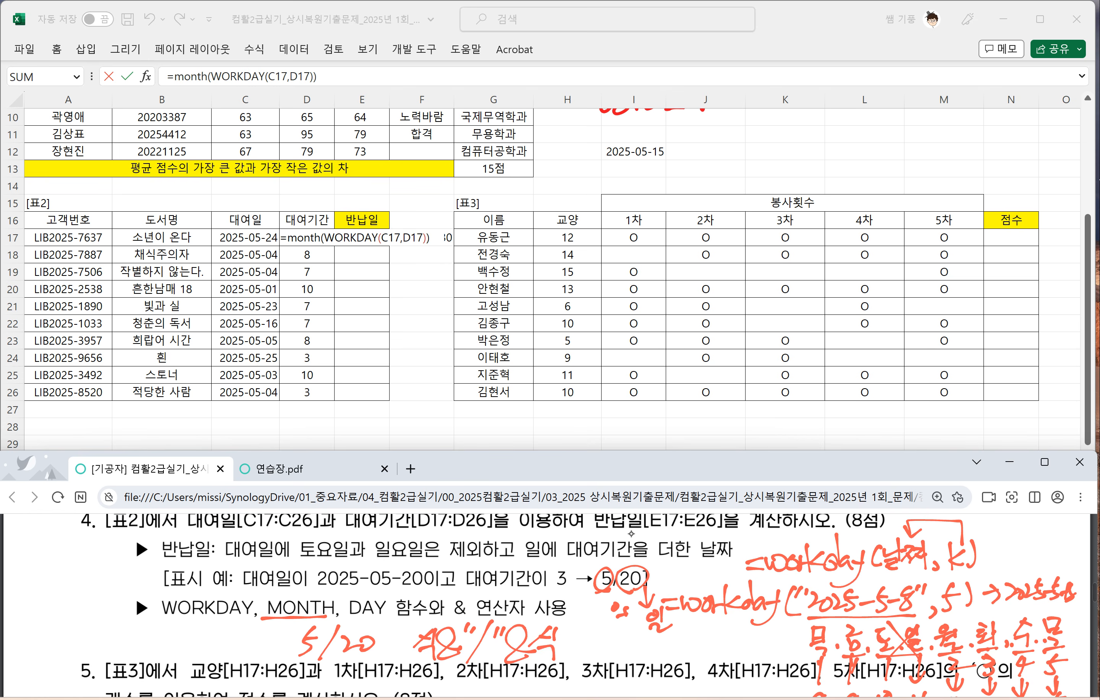
mouse_move(481, 668)
left_mouse_down()
mouse_move(521, 625)
mouse_move(502, 663)
left_mouse_up()
Step: Append &"/" to the MONTH formula being edited in E17
left_click(437, 239)
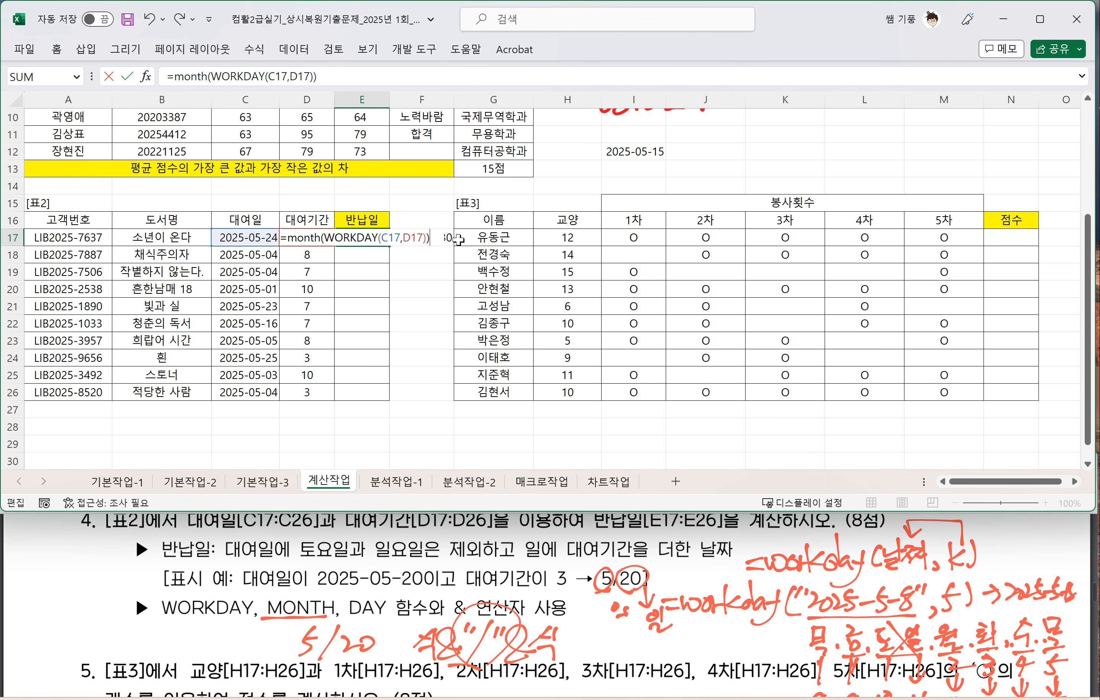
type("&\"/\"")
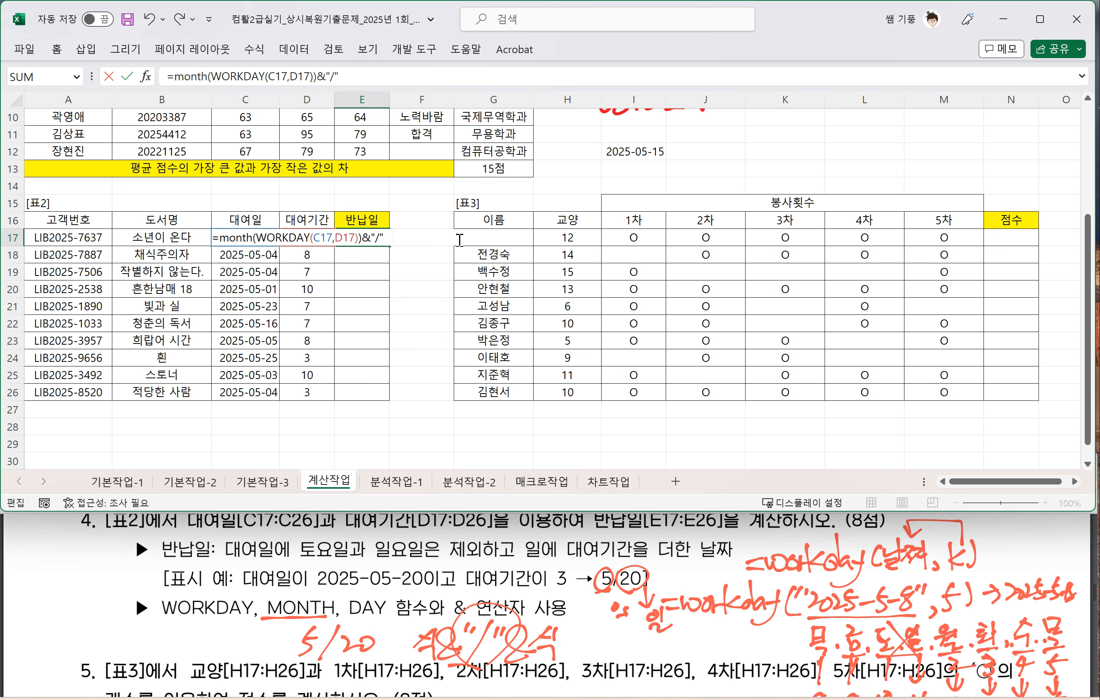
type("&day")
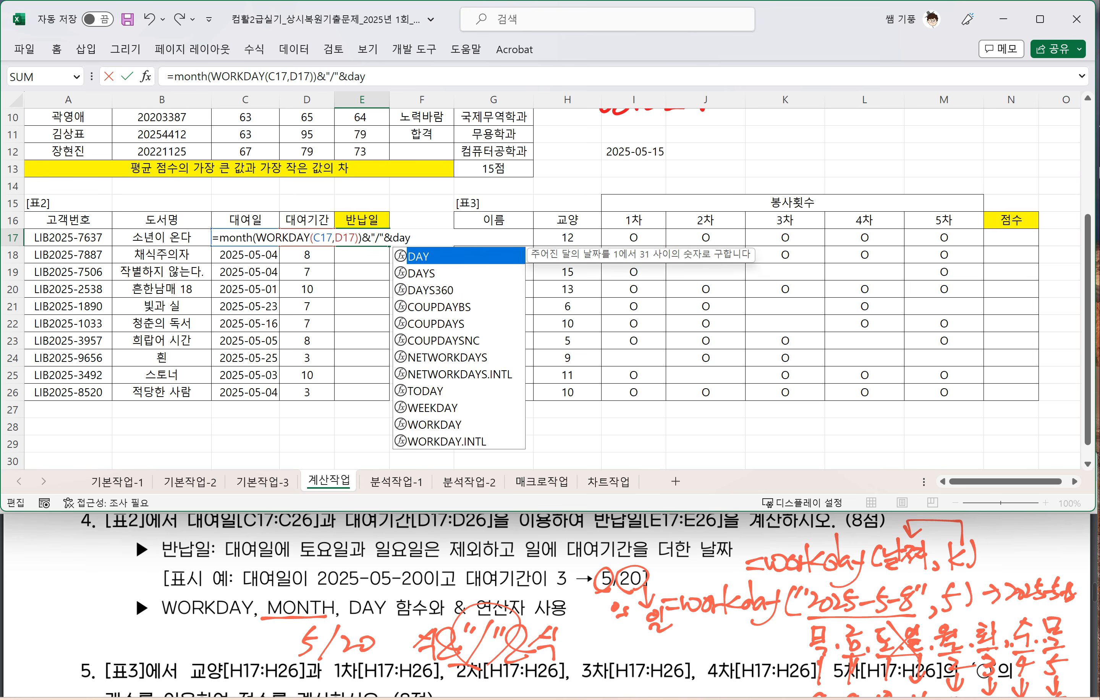
type("(")
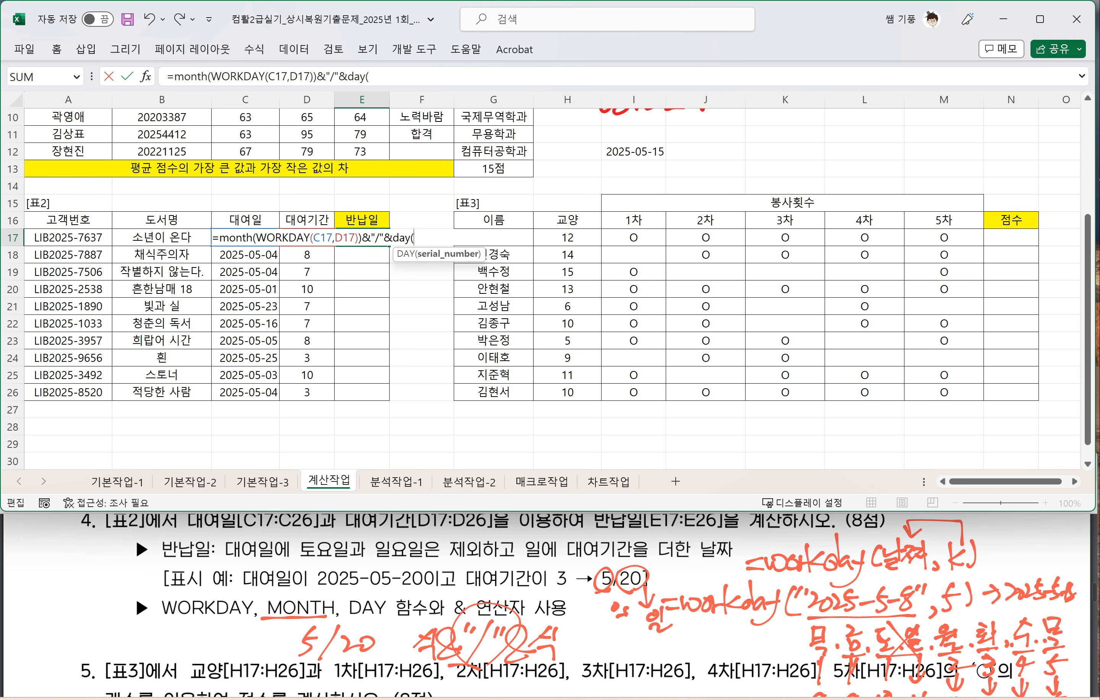
Step: Append &DAY(WORKDAY(C17,D17)) to the 반납일 formula in E17 and enter it
type("wo")
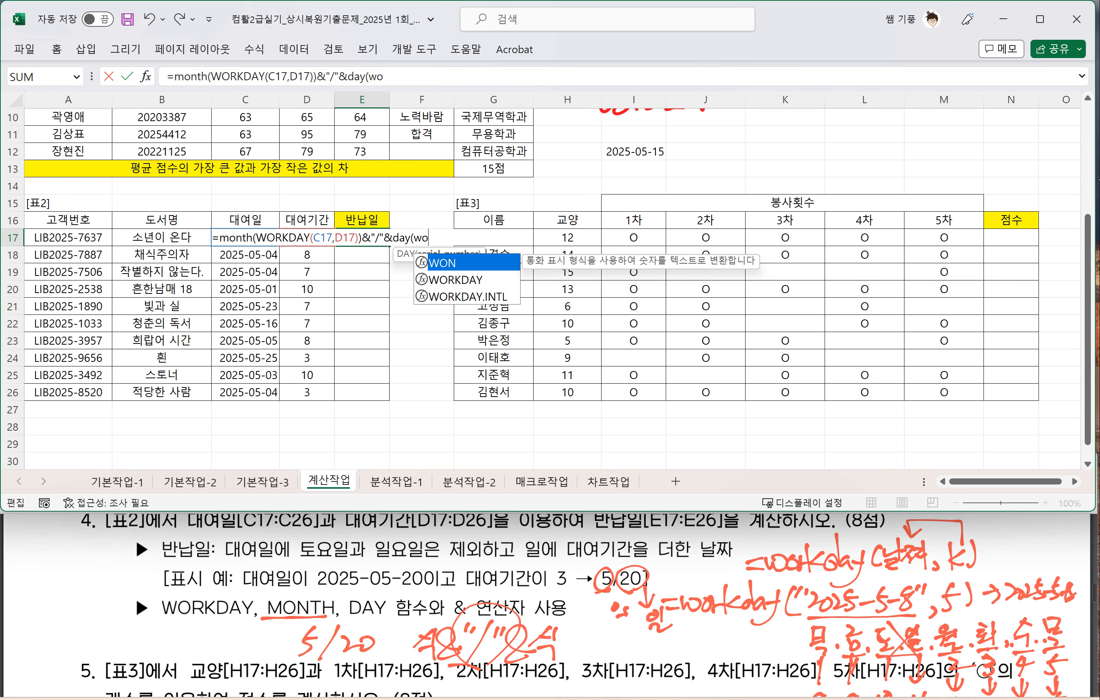
key("Down")
key("Tab")
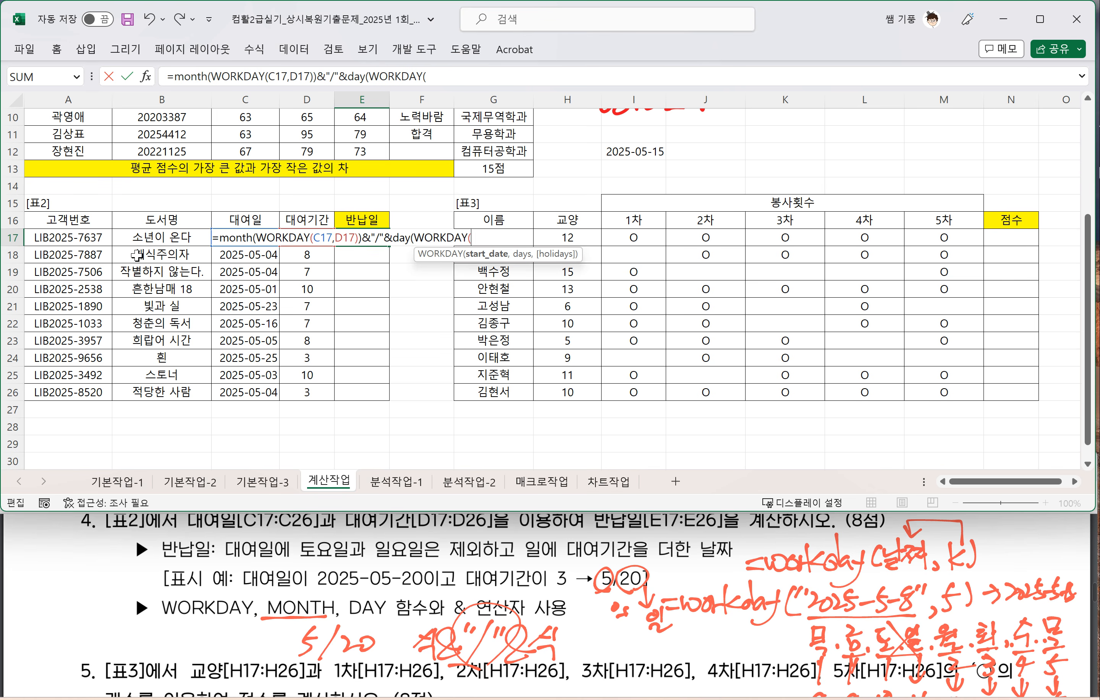
left_click(264, 237)
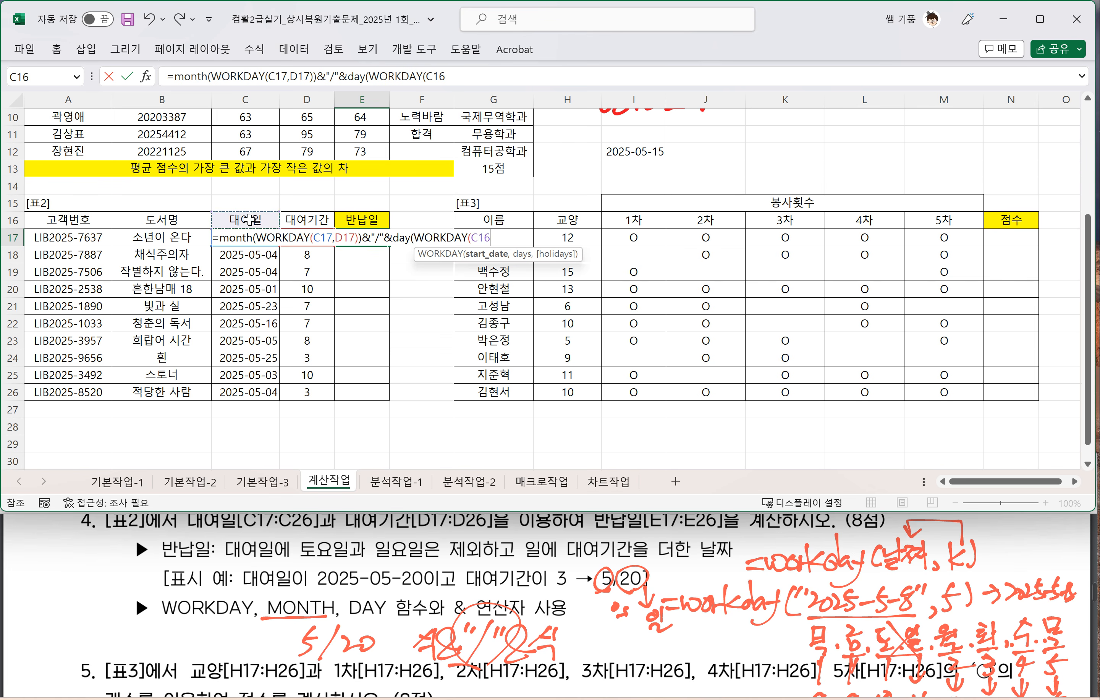
type(",")
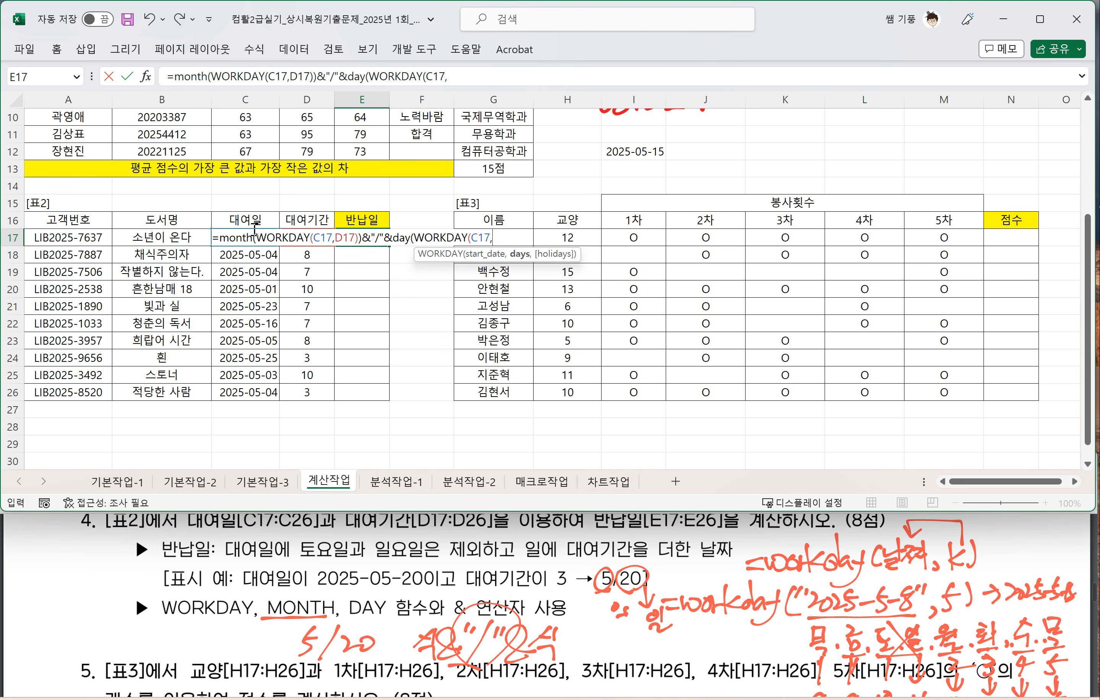
left_click(313, 216)
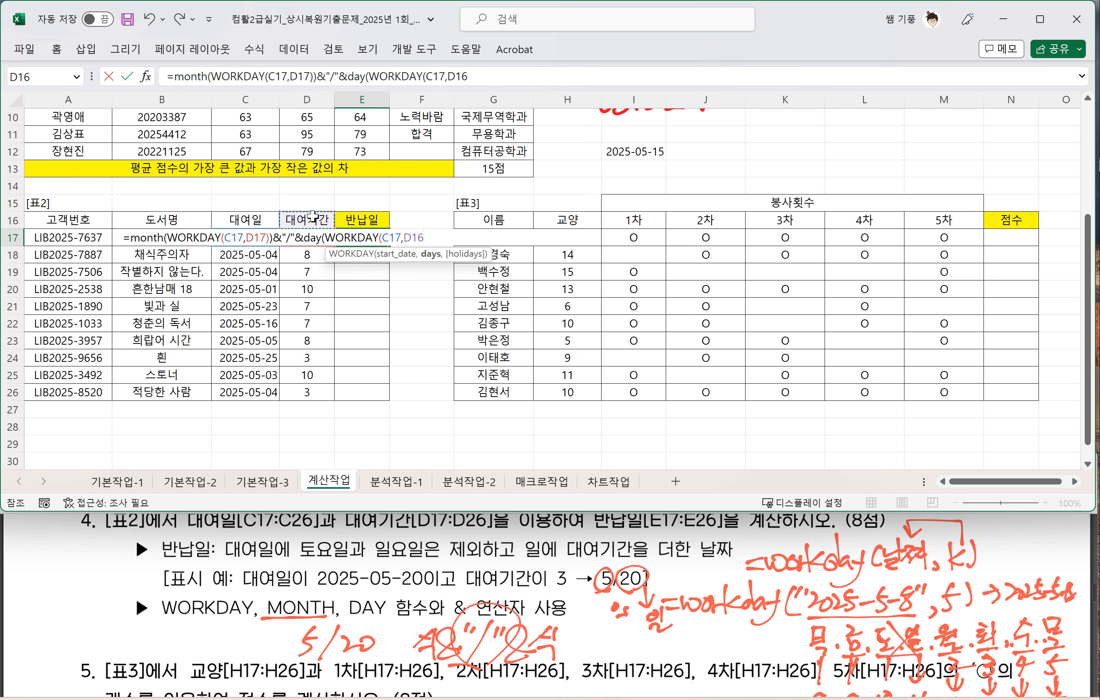
key("Down")
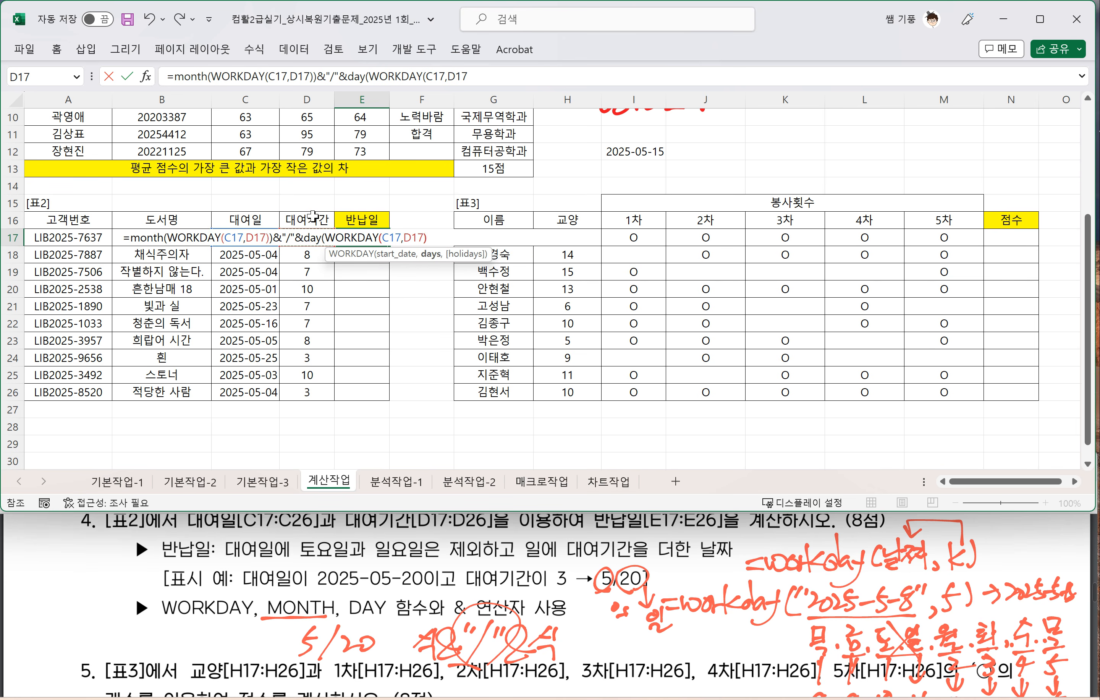
type("))")
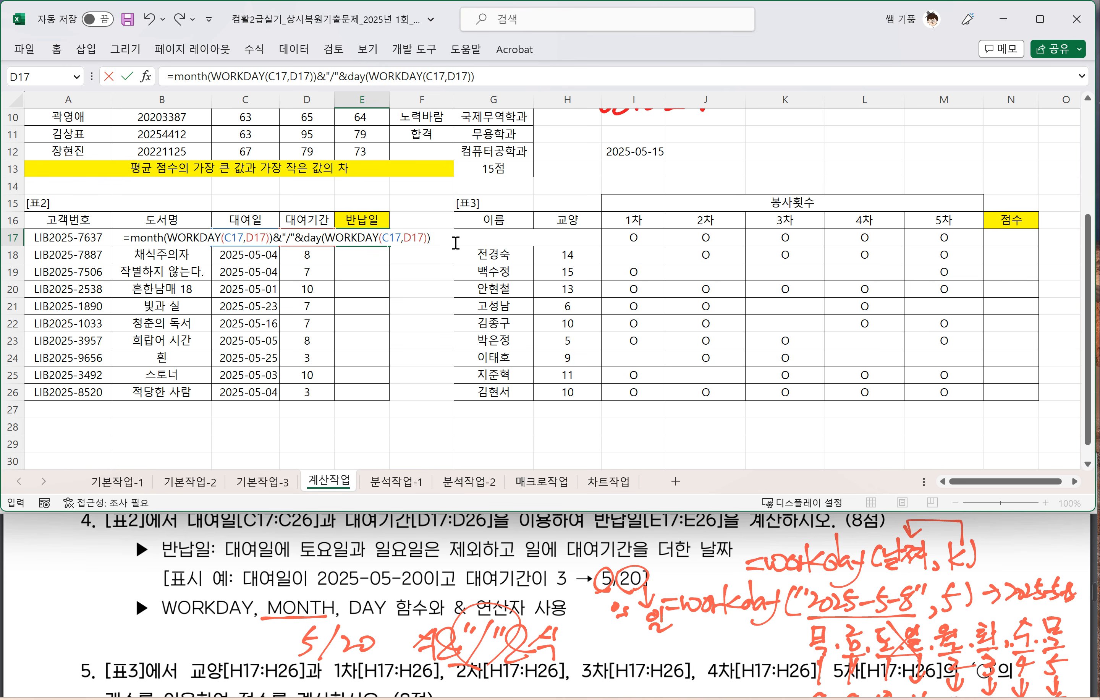
key("Return")
Step: Fill the 반납일 formula from E17 down through E26
left_click(366, 238)
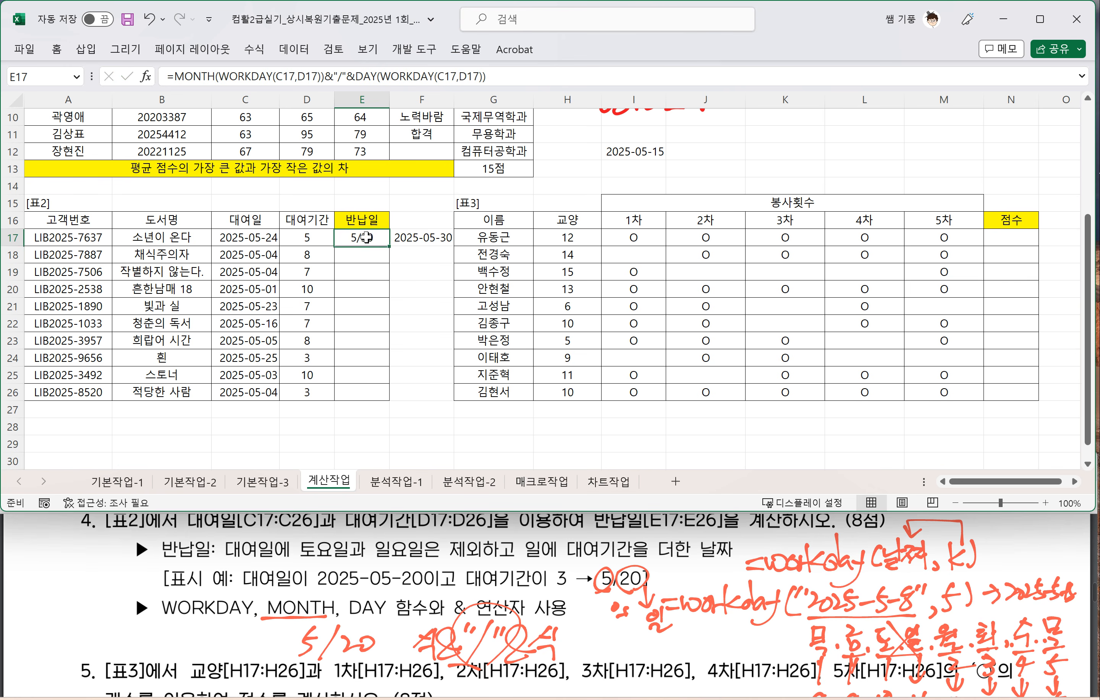
left_click_drag(389, 246, 378, 396)
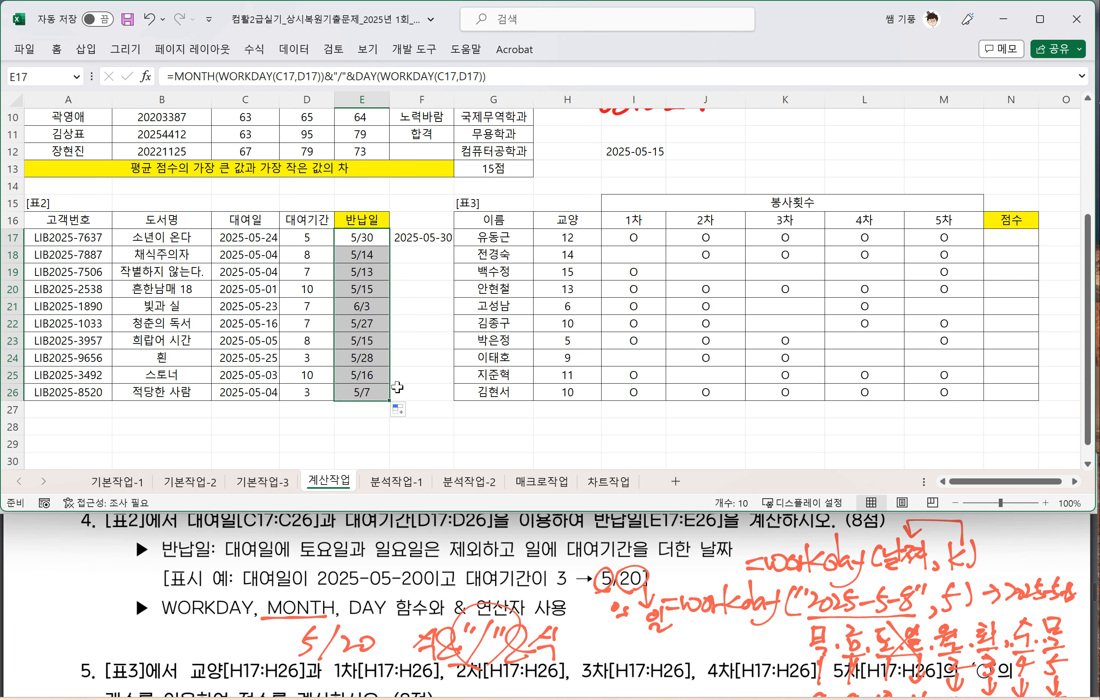
left_click(379, 372)
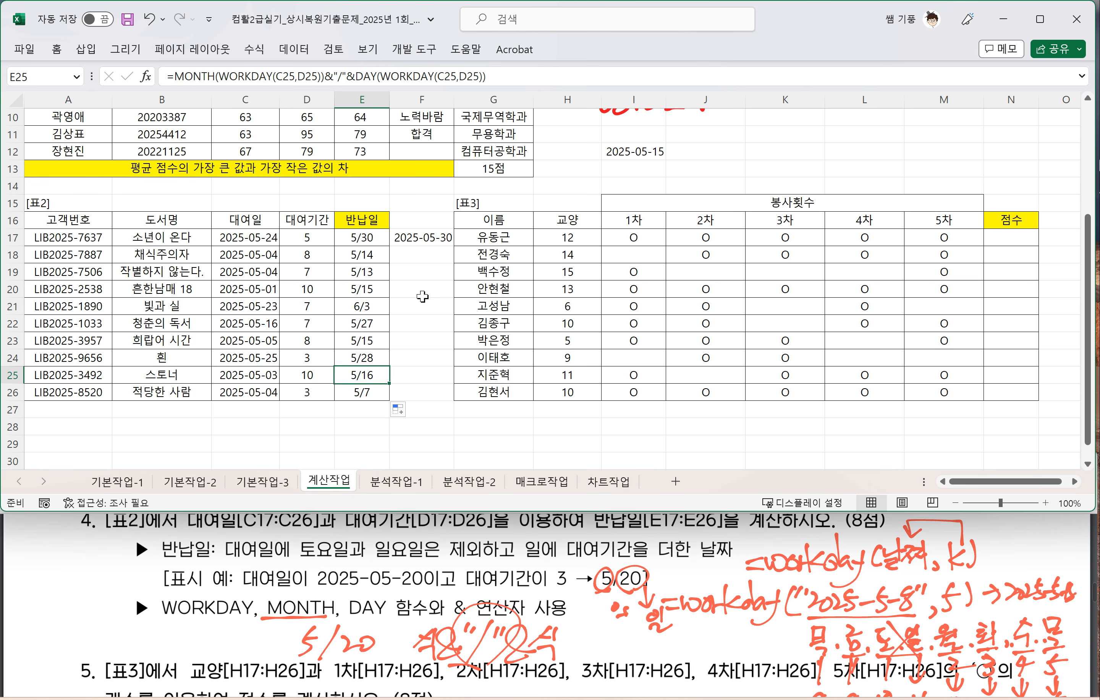
Step: Delete the helper WORKDAY formula in F17 beside the 반납일 column
left_click(468, 308)
left_click(407, 238)
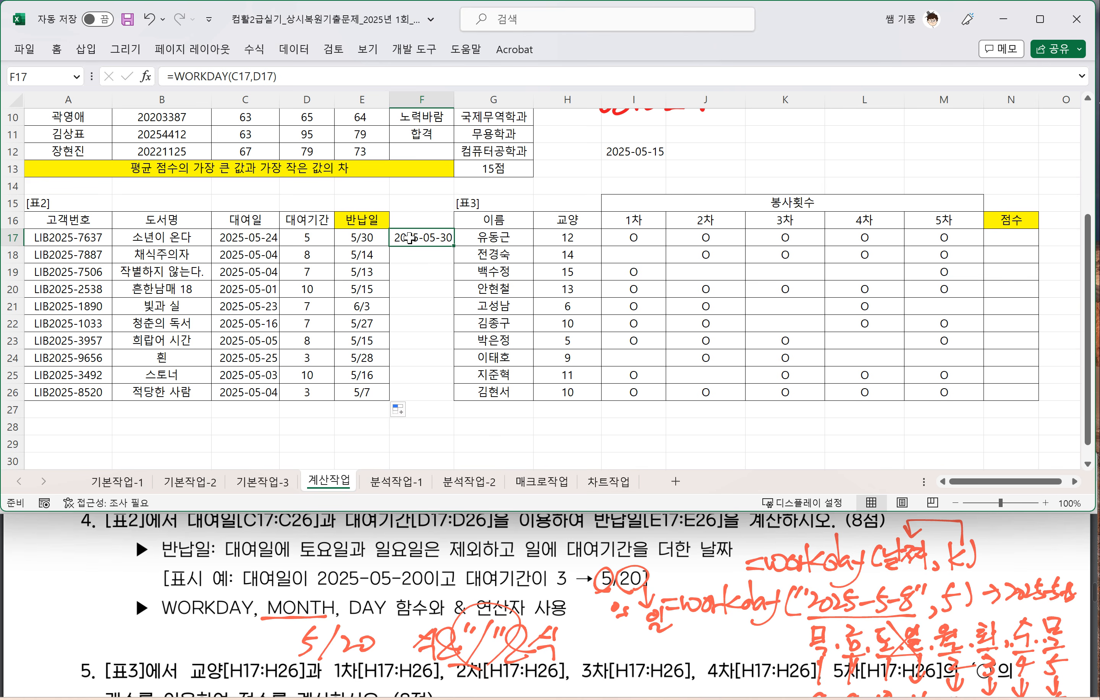
key("Delete")
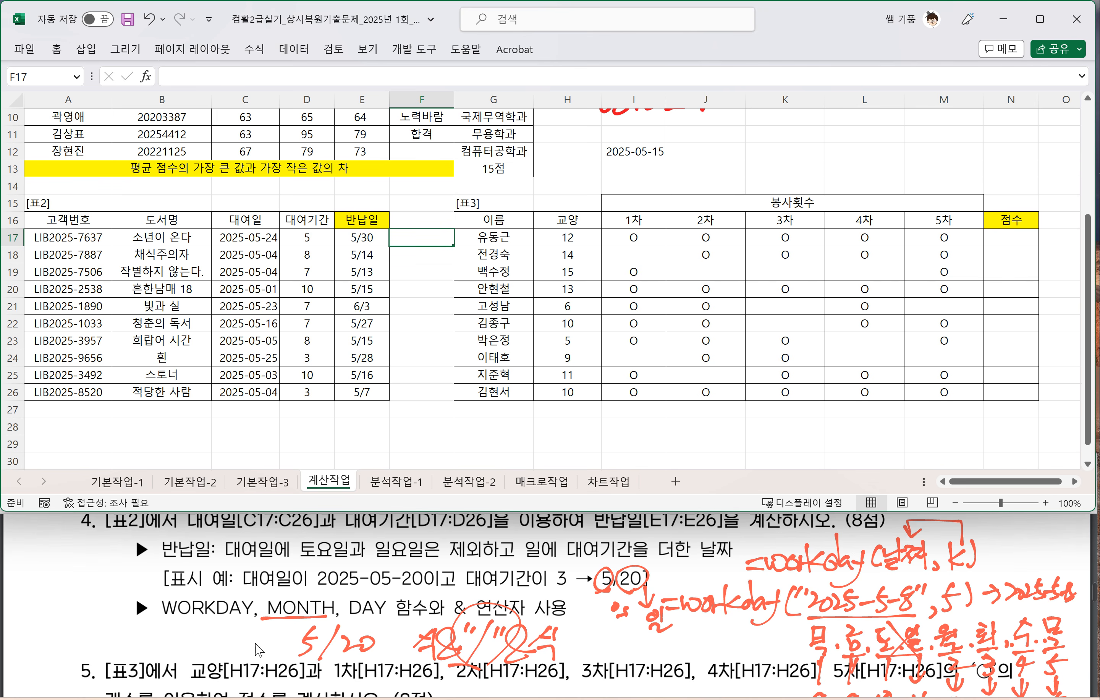
Step: Bring question 5, on calculating 점수 with COUNTA, into view in the exam PDF
scroll(250, 642, "down", 2)
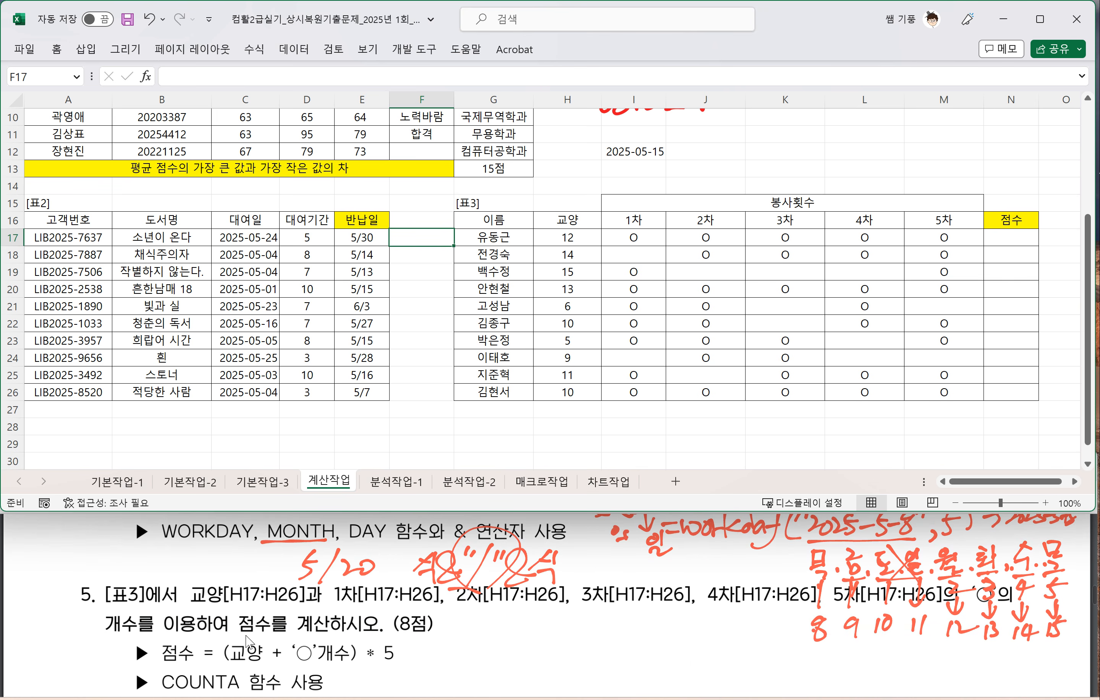
left_click(251, 641)
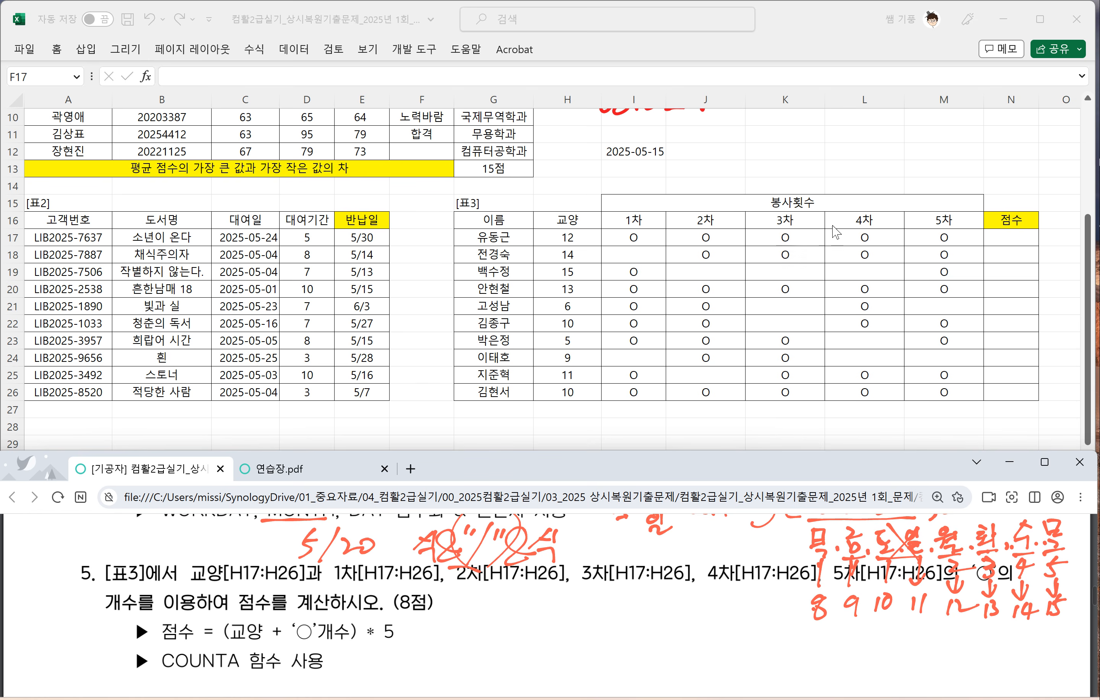
left_click(999, 235)
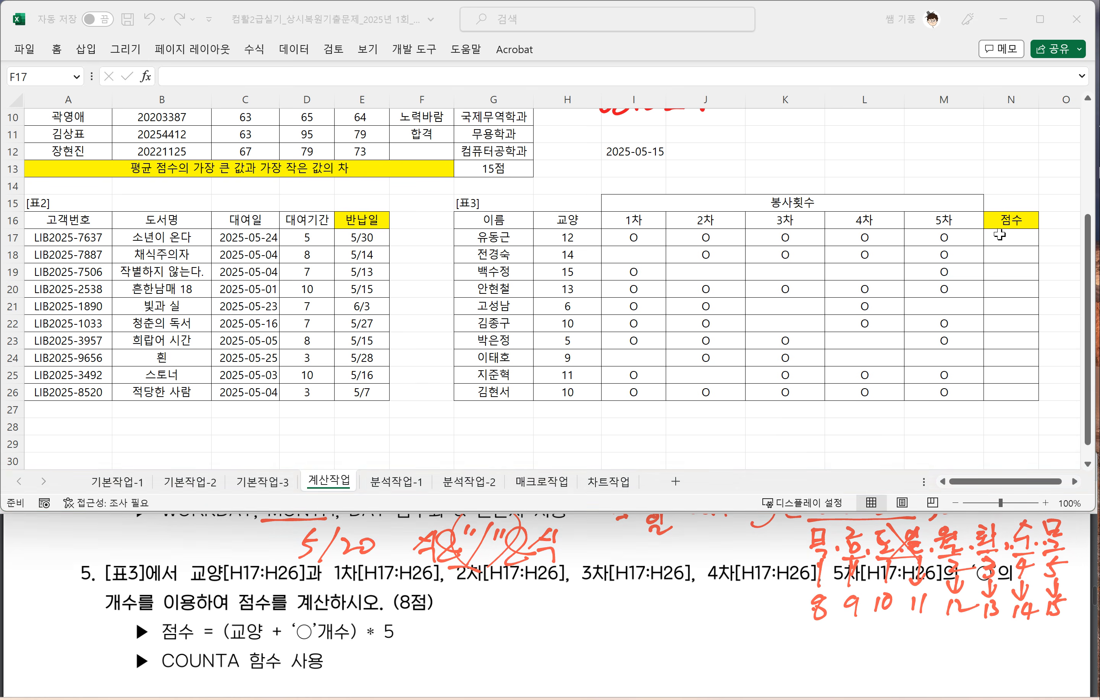
left_click(999, 235)
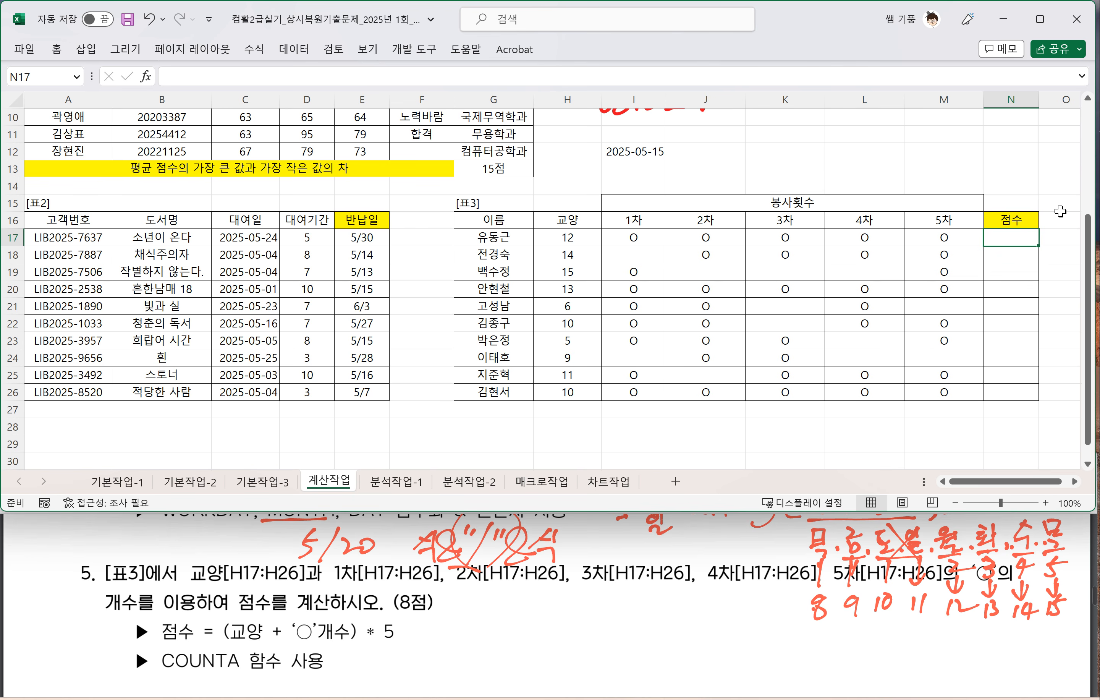
type("=counta")
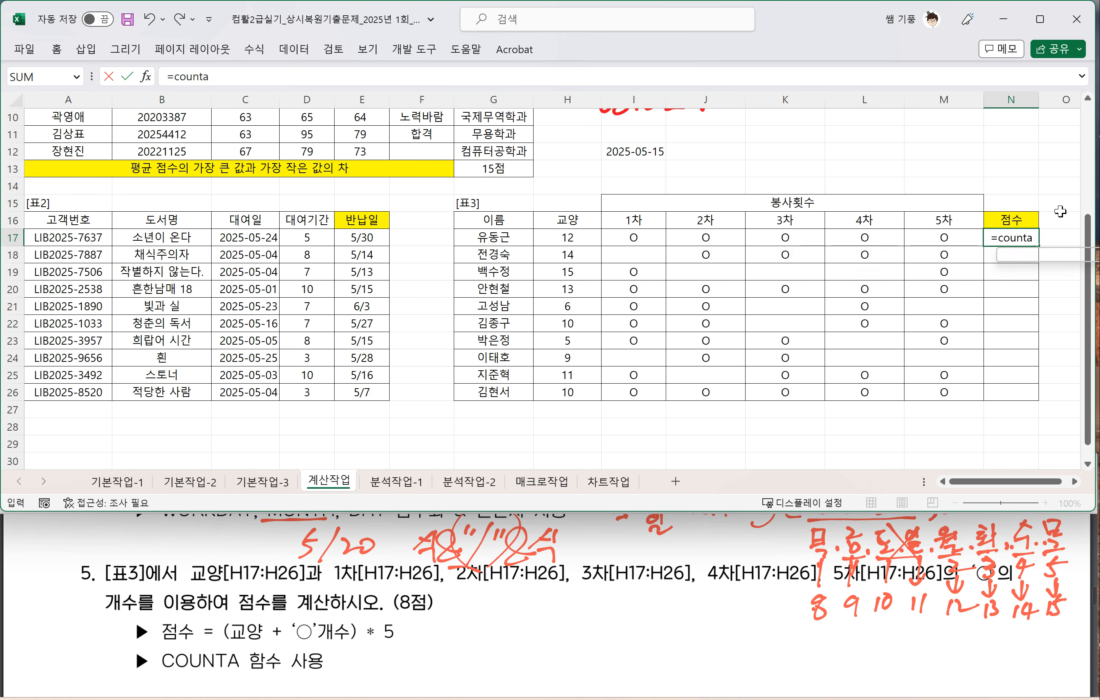
type("(")
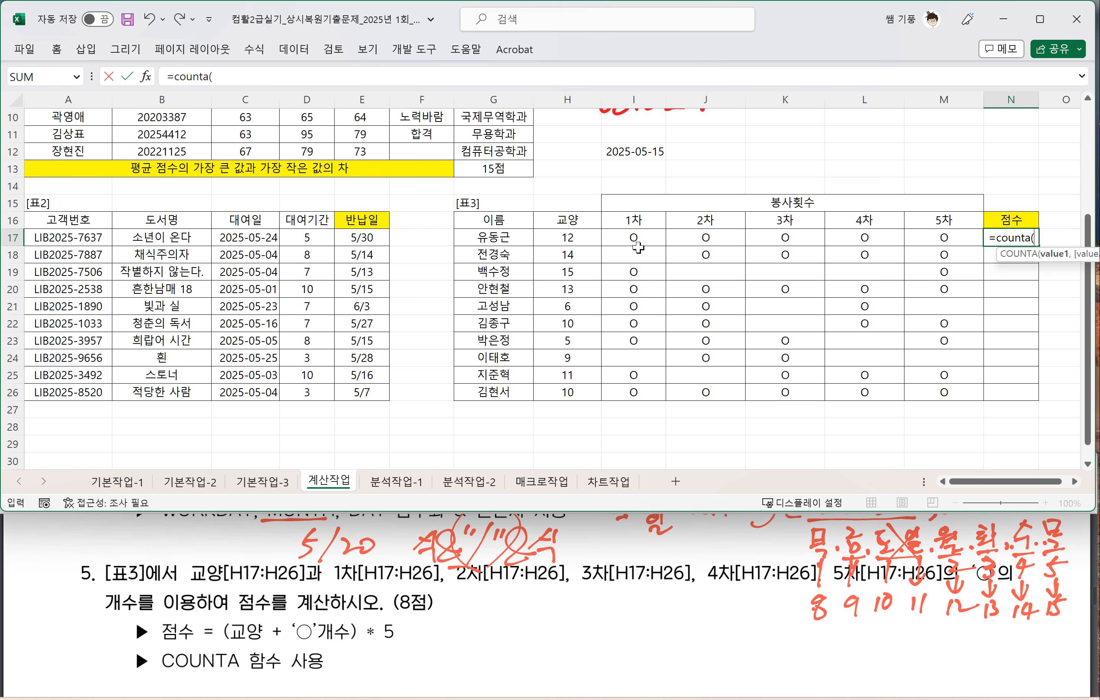
left_click_drag(634, 241, 943, 238)
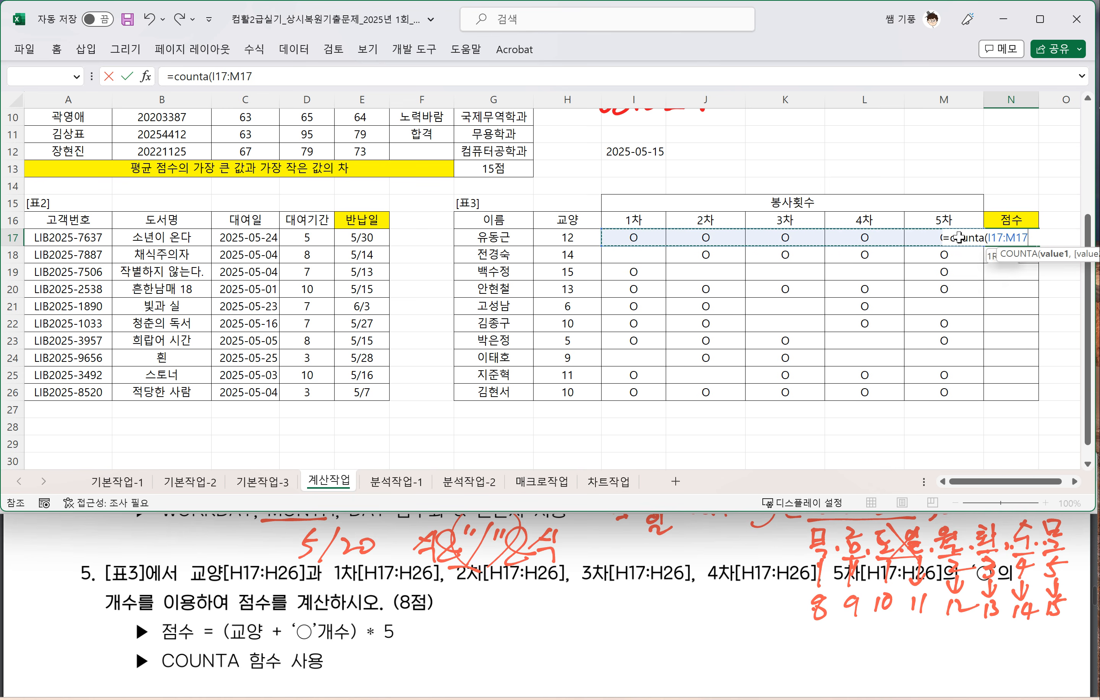
left_click(1074, 483)
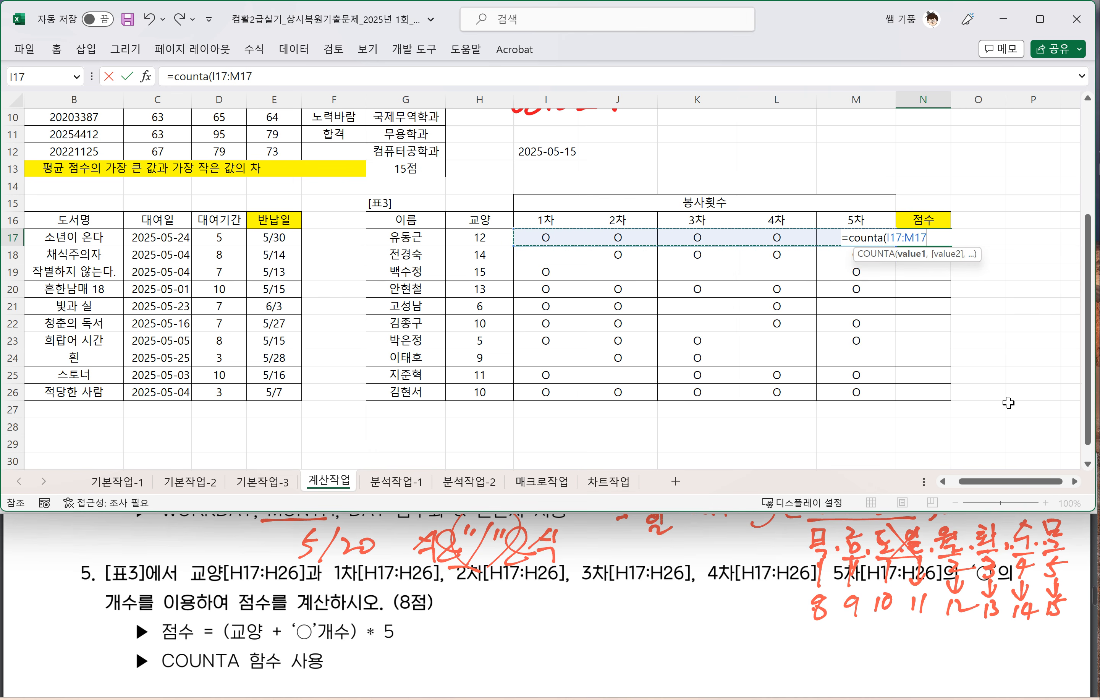
type(",")
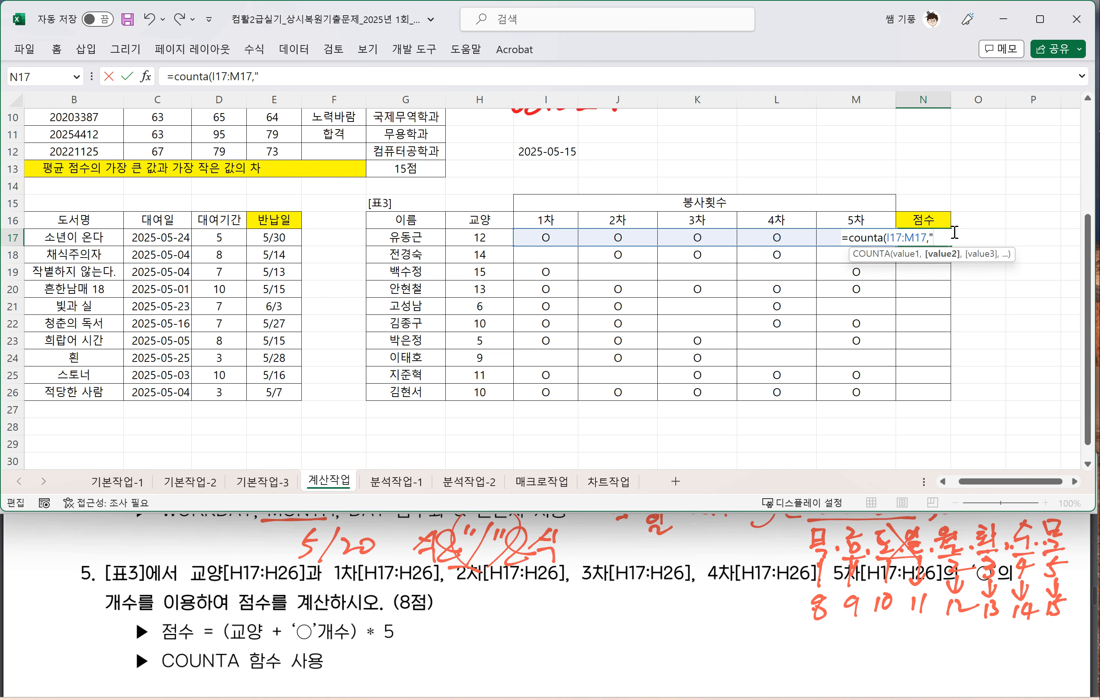
type("\"a")
key("BackSpace")
key("Hangul")
type("ㅁ")
key("Hangul_Hanja")
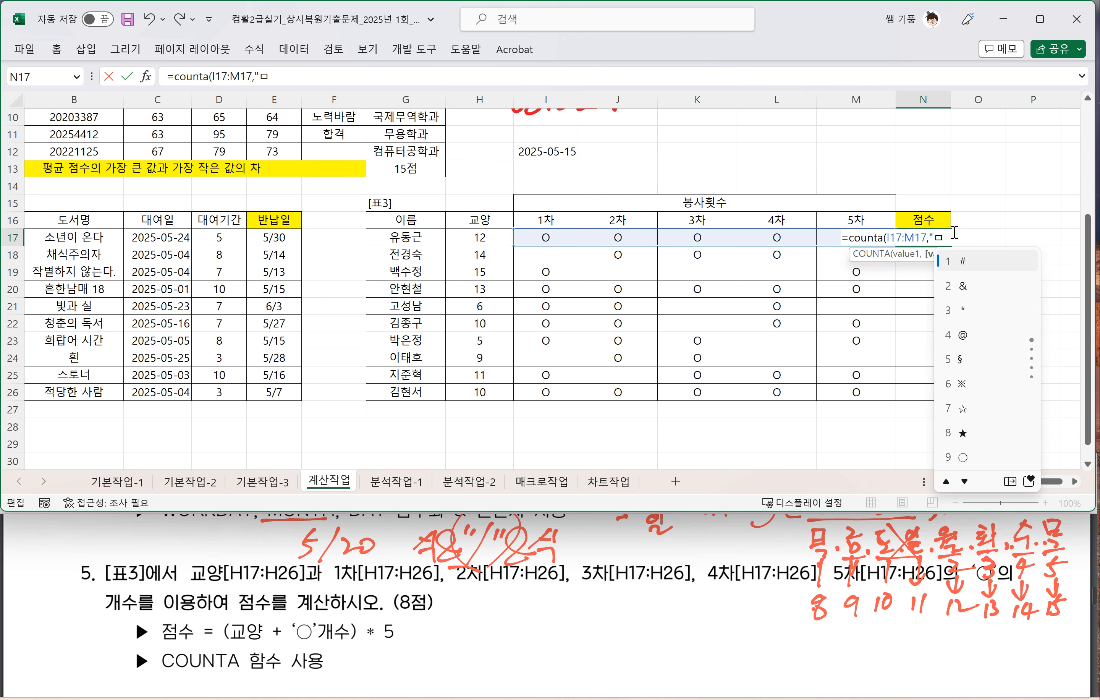
key("9")
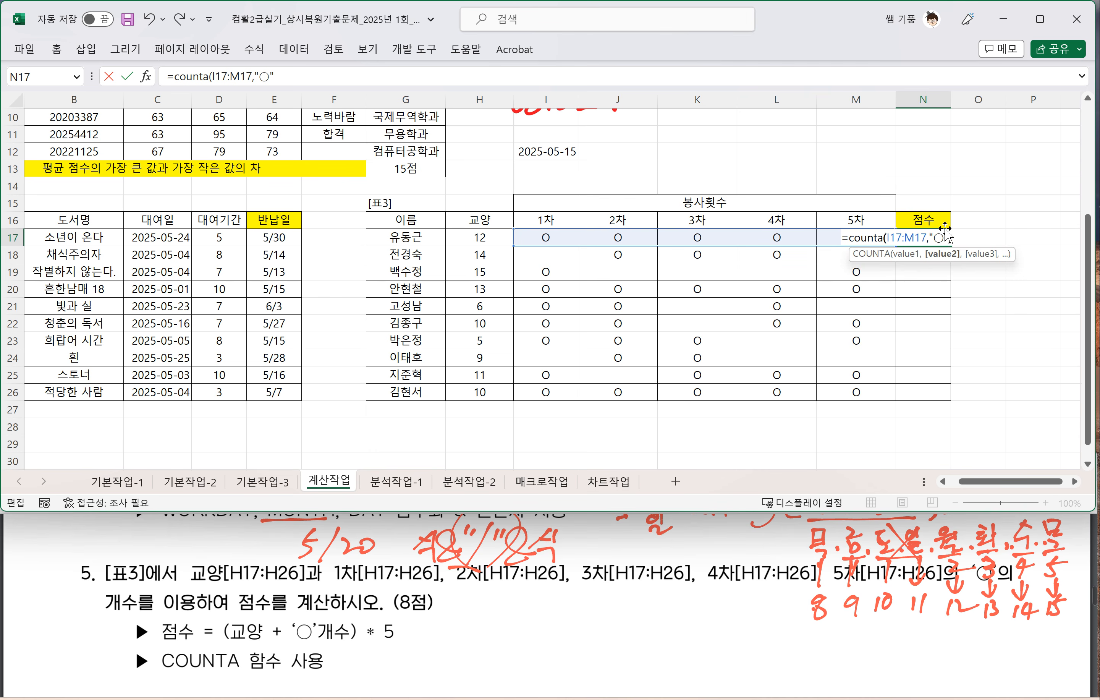
type(")")
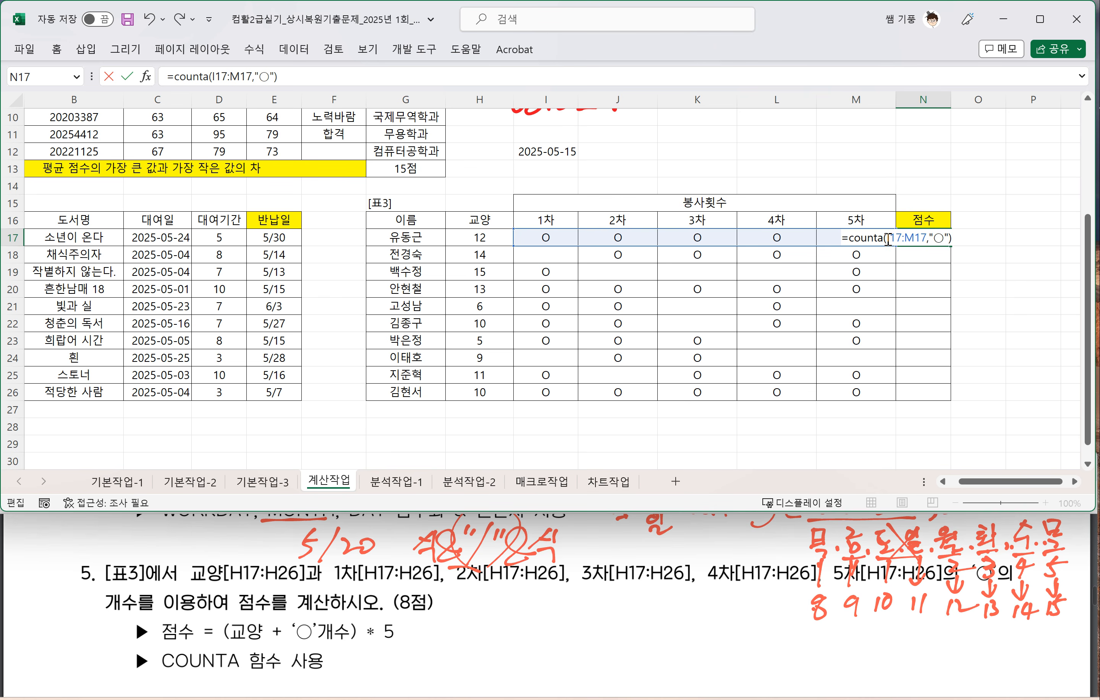
key("Escape")
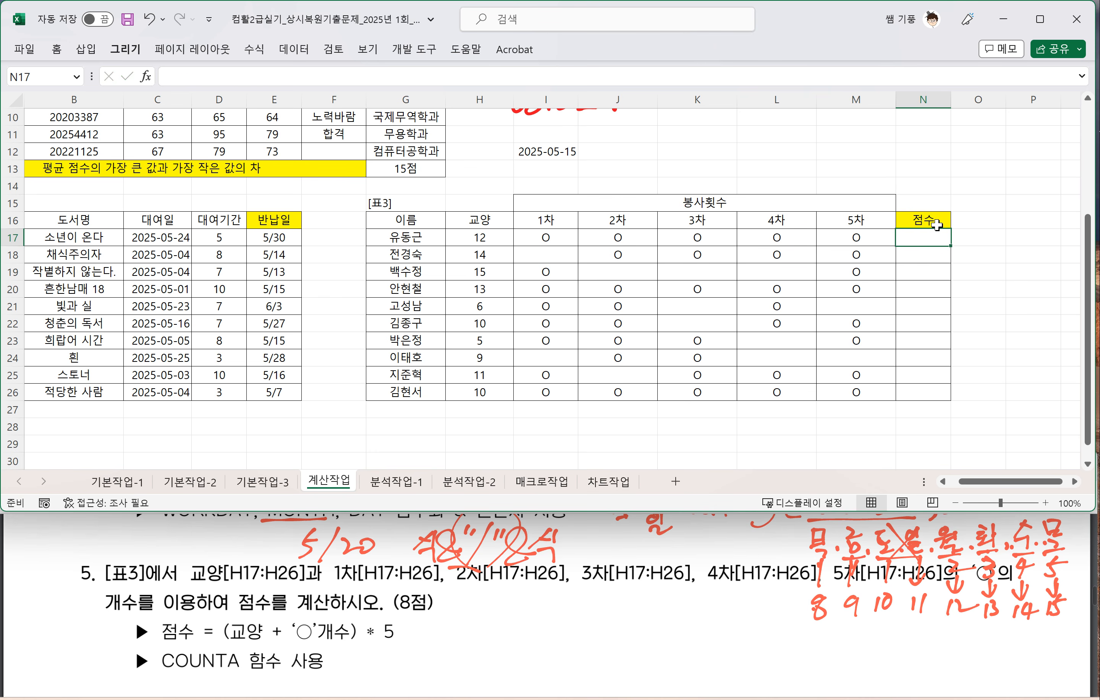
Step: Handwrite =counta(범위) beside question 5's 점수 formula line in the exam PDF
left_click_drag(537, 616, 561, 612)
left_click_drag(541, 625, 576, 626)
left_click_drag(586, 608, 625, 622)
mouse_move(624, 615)
left_mouse_down()
mouse_move(647, 603)
mouse_move(662, 620)
left_mouse_up()
mouse_move(675, 593)
left_mouse_down()
mouse_move(668, 625)
mouse_move(683, 626)
left_mouse_up()
mouse_move(695, 589)
left_mouse_down()
mouse_move(690, 626)
mouse_move(707, 601)
left_mouse_up()
left_click_drag(691, 614, 724, 615)
left_click_drag(730, 601, 736, 627)
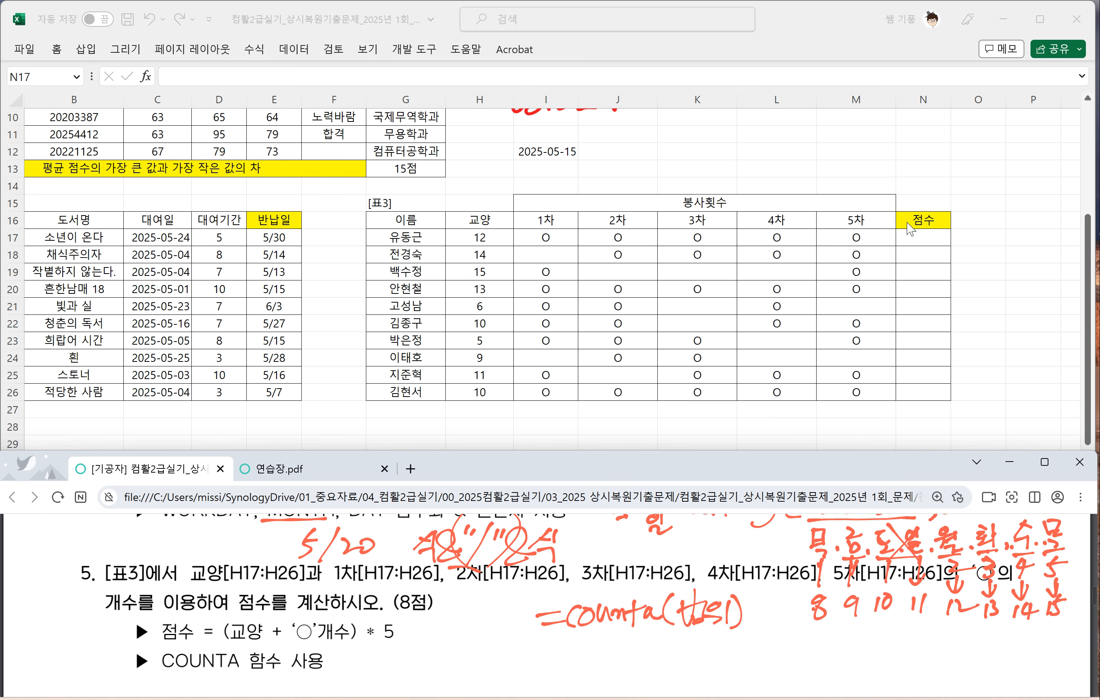
Step: Enter =COUNTA(I17:M17) in the 점수 cell N17 and fill it down through N26
left_click(910, 237)
type("=")
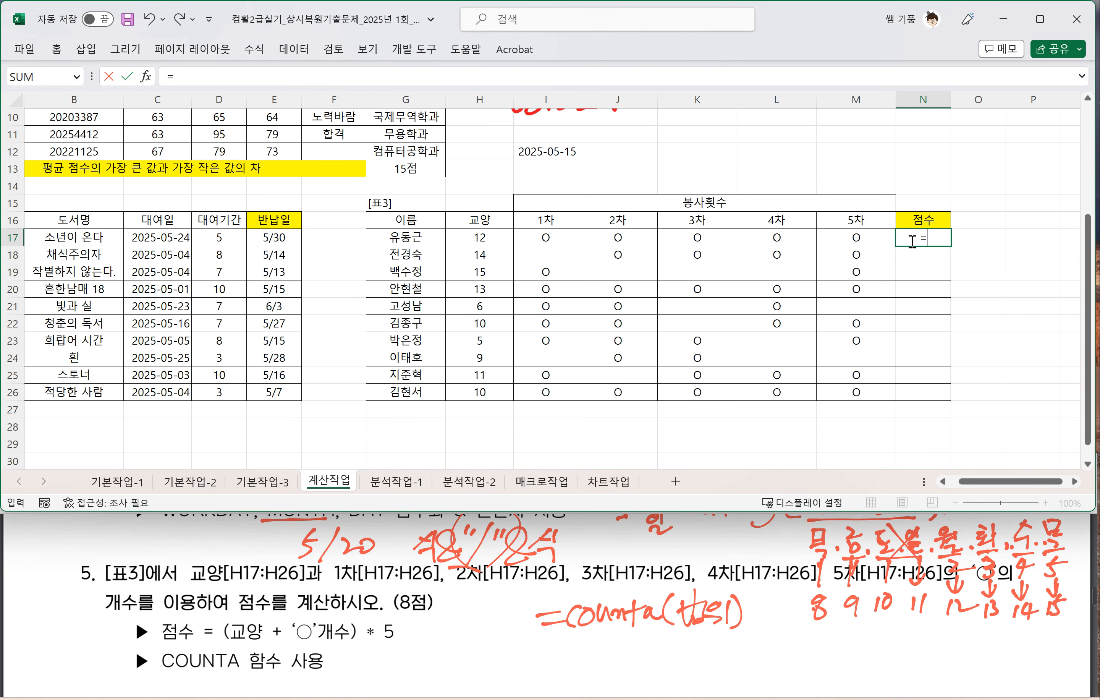
type("count")
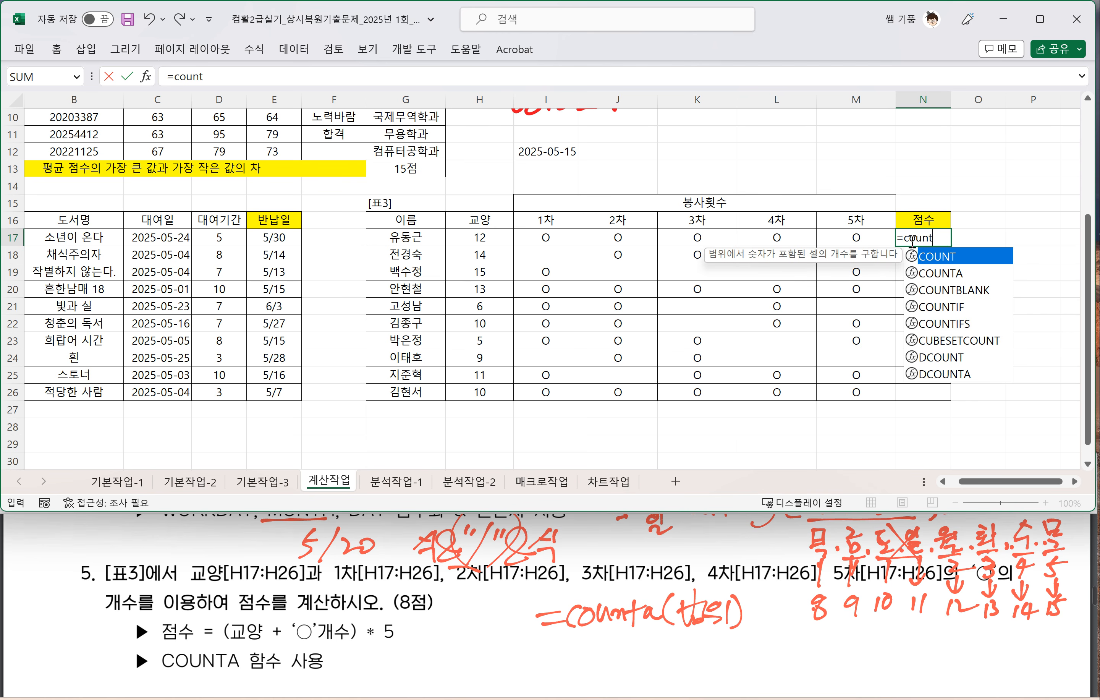
type("a")
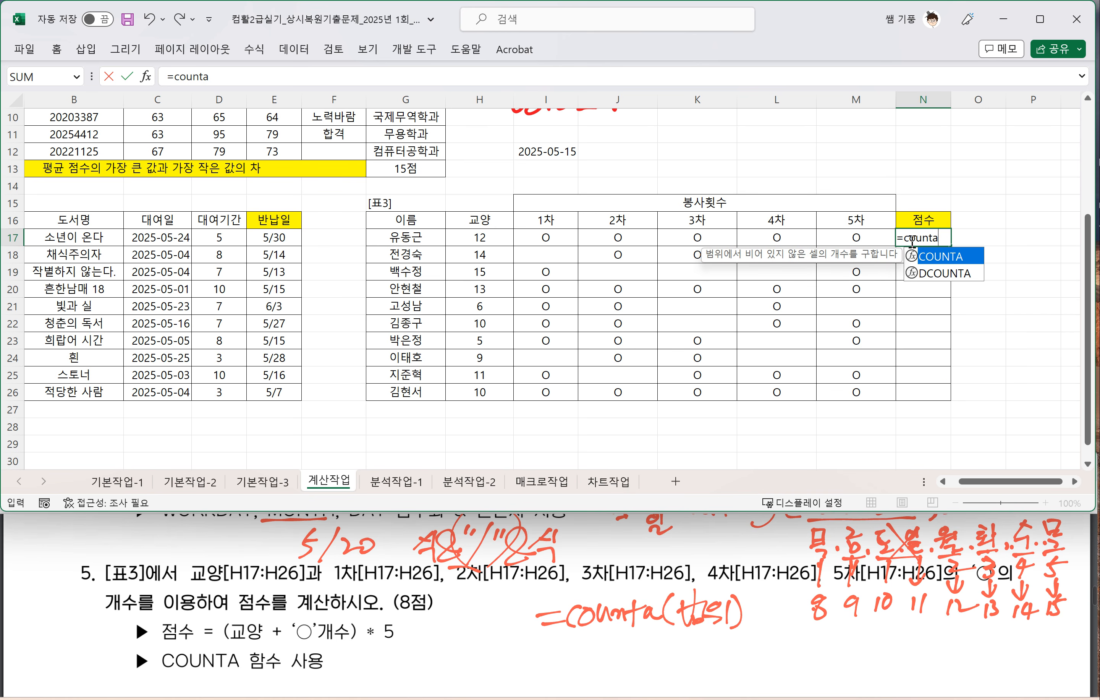
type("(")
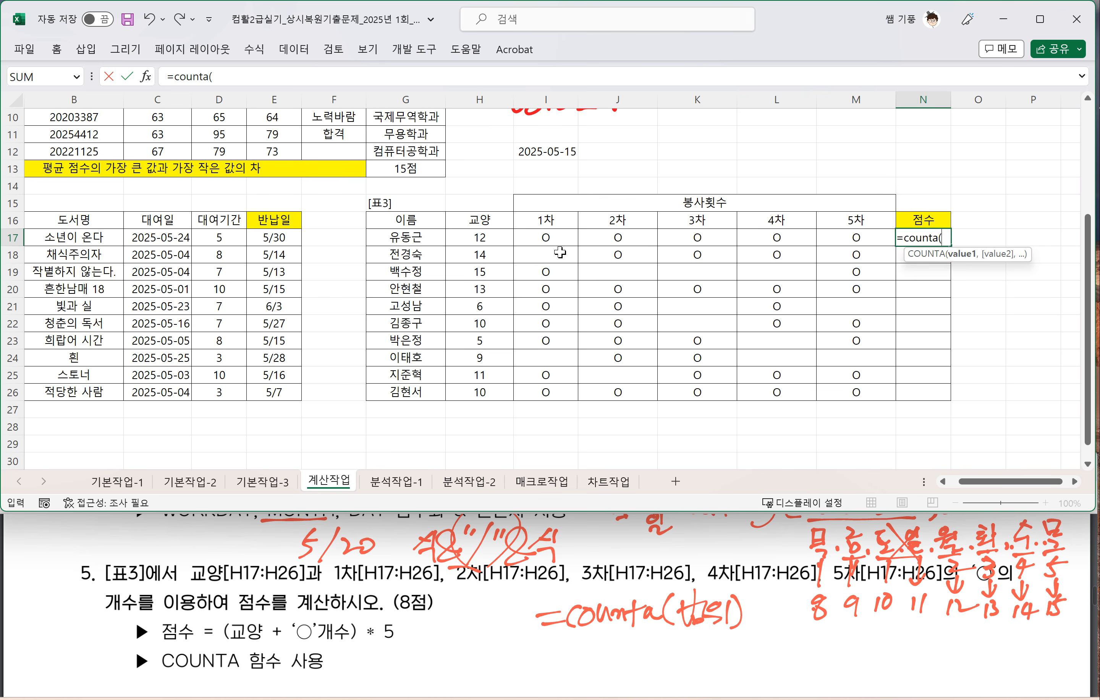
left_click_drag(536, 235, 862, 233)
type(")")
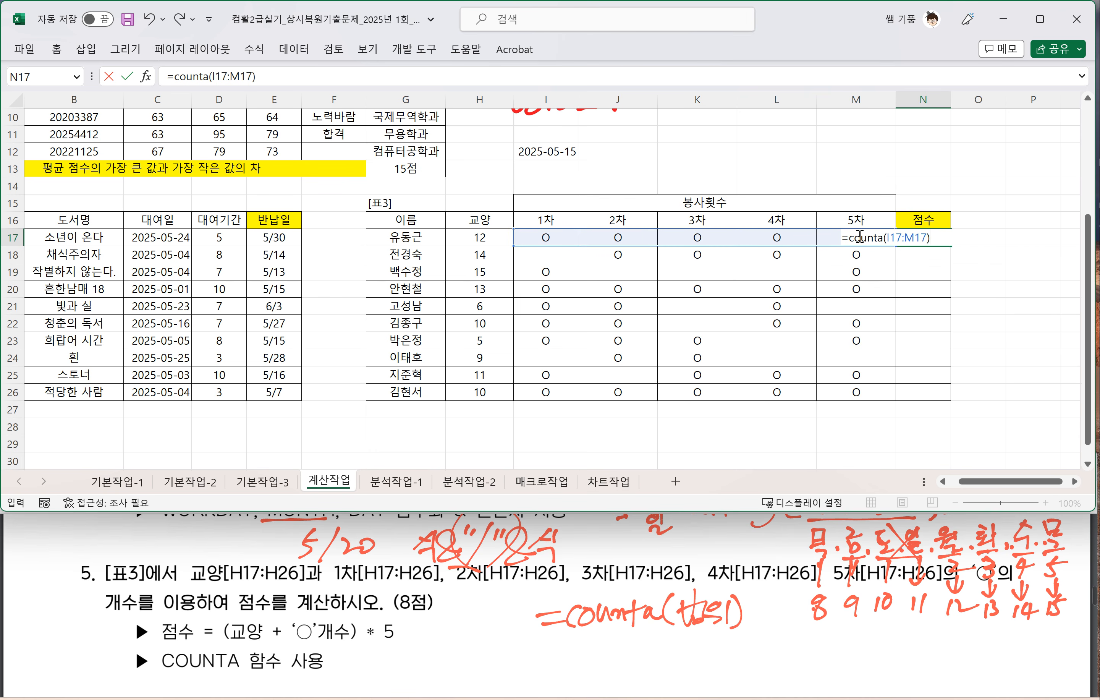
key("Return")
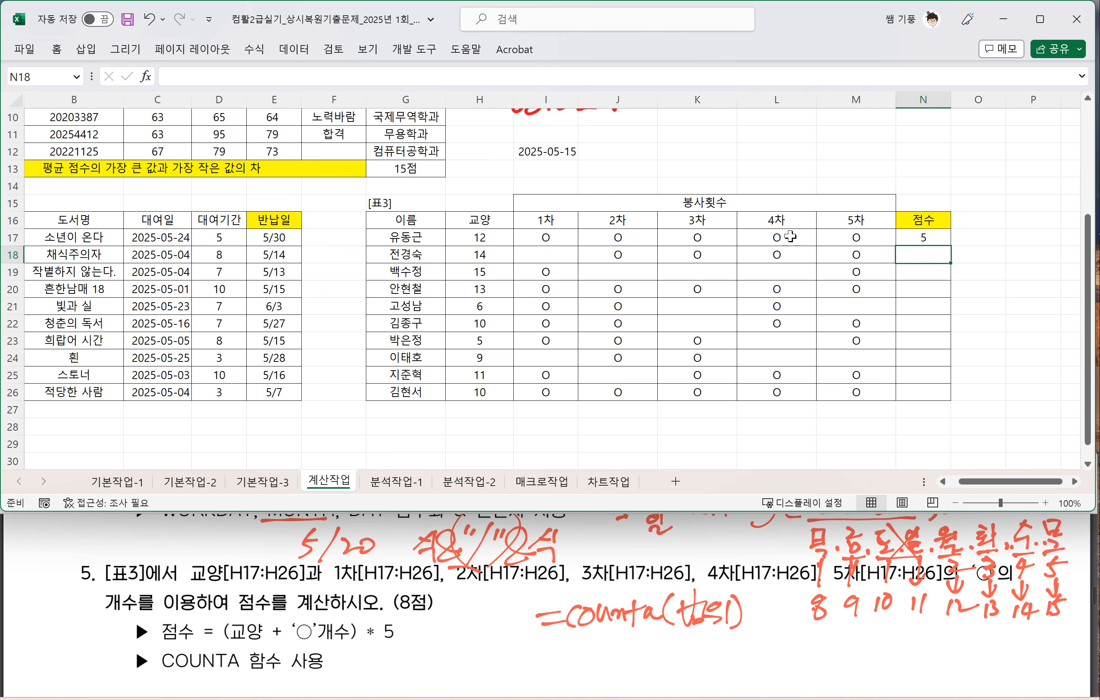
left_click(940, 237)
left_click_drag(950, 245, 971, 398)
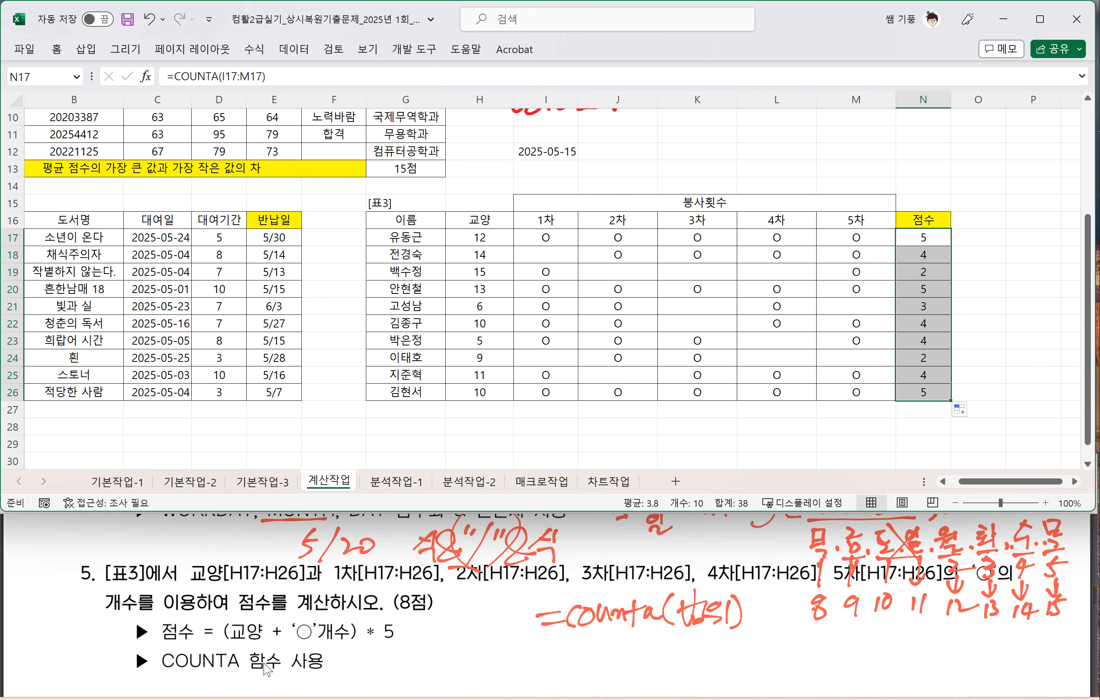
Step: Insert H17+ before COUNTA in the 점수 formula of N17
double_click(922, 238)
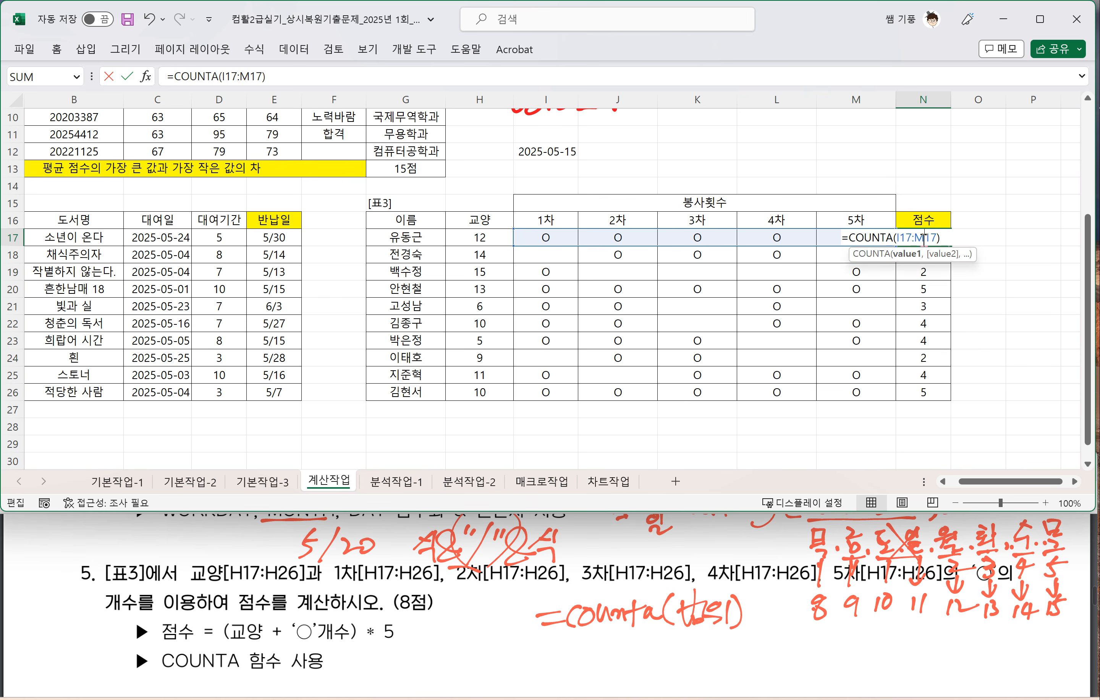
left_click(848, 237)
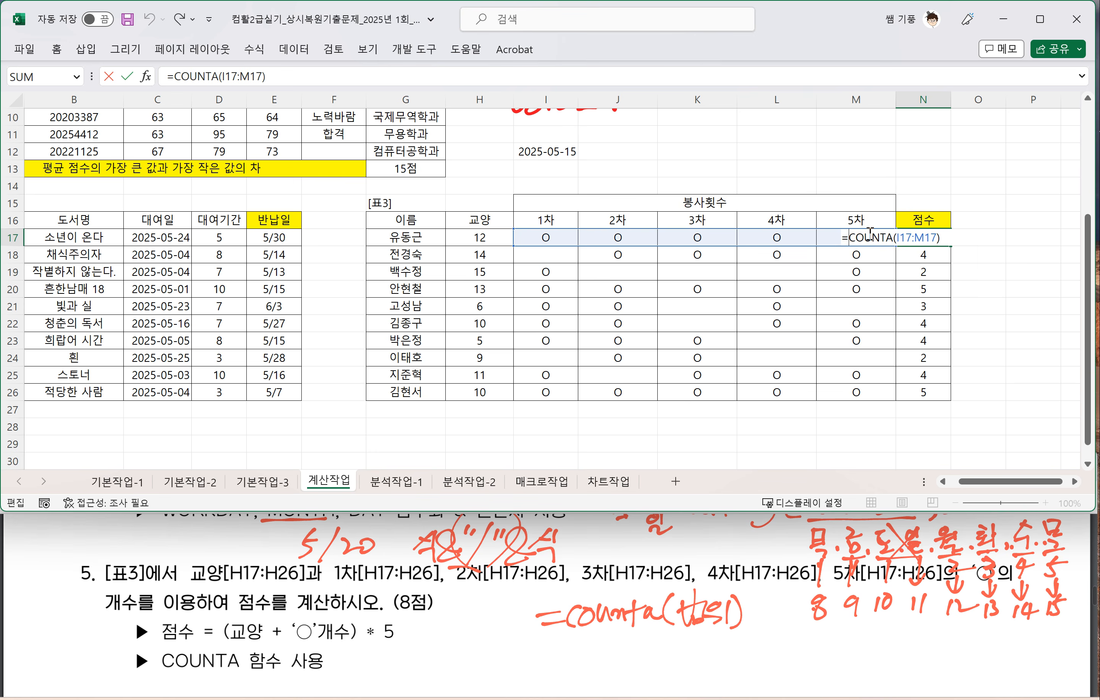
left_click(486, 237)
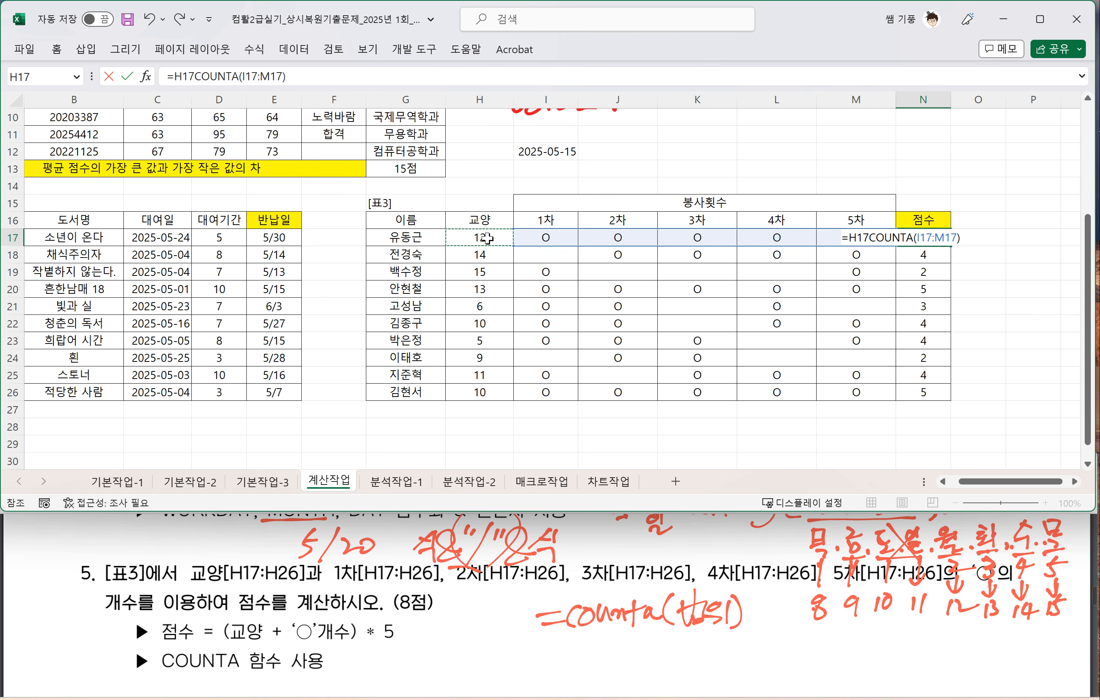
type("+")
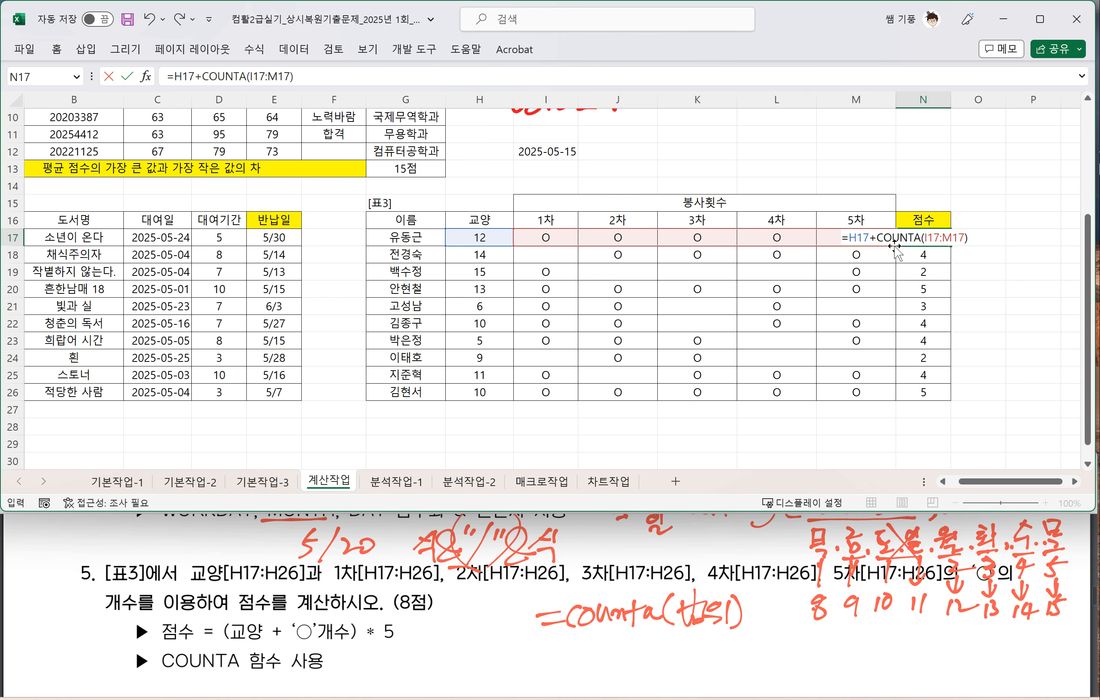
Step: Circle the opening and closing parentheses around 교양 + '○'개수 in question 5's 점수 formula in the exam PDF
left_click(844, 243)
left_click(233, 622)
mouse_move(231, 619)
left_mouse_down()
mouse_move(243, 616)
mouse_move(233, 611)
left_mouse_up()
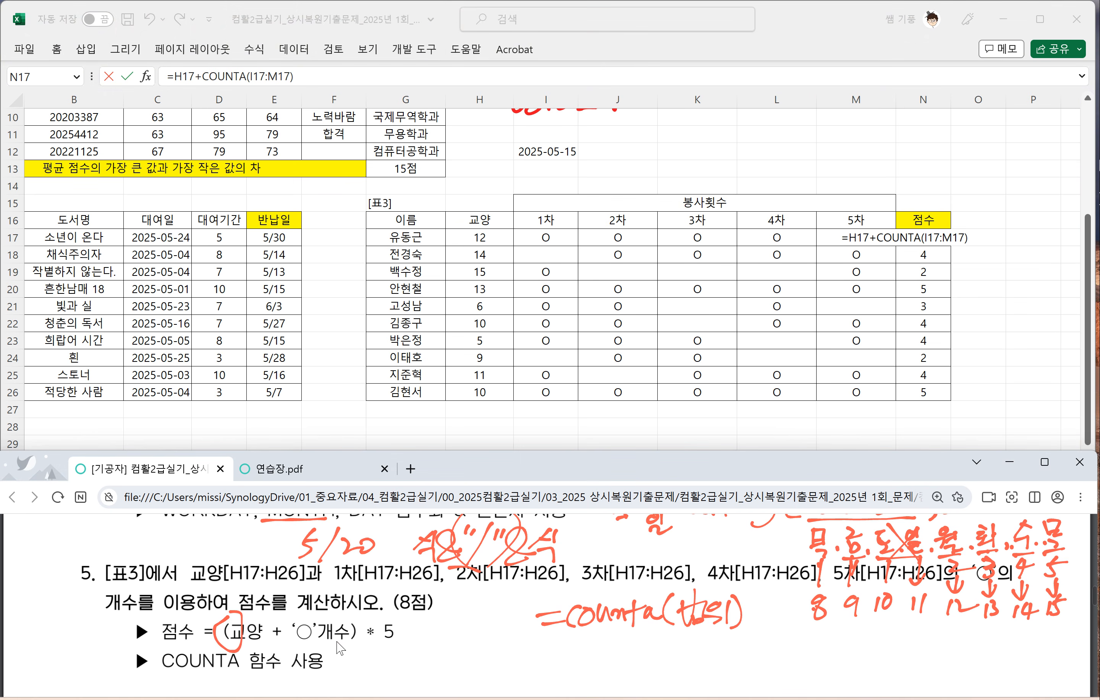
mouse_move(337, 648)
left_mouse_down()
mouse_move(352, 629)
mouse_move(340, 618)
left_mouse_up()
Step: Complete the N17 formula as =(H17+COUNTA(I17:M17))*5 and fill it down through N26
left_click(871, 236)
type("(")
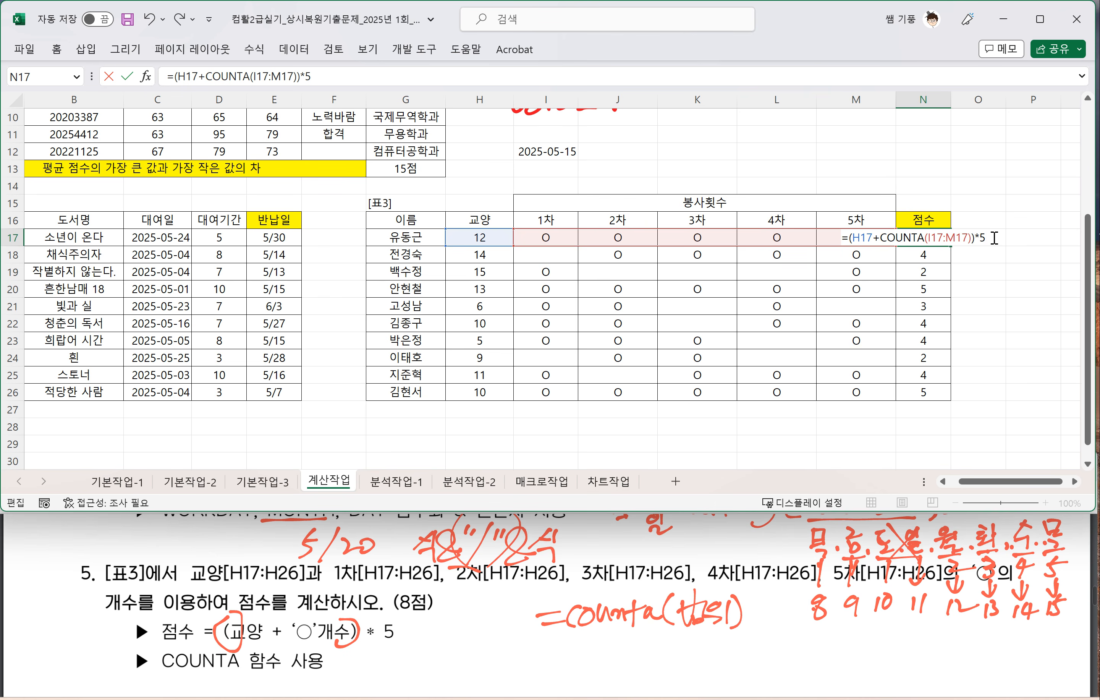
type(")*5")
key("Return")
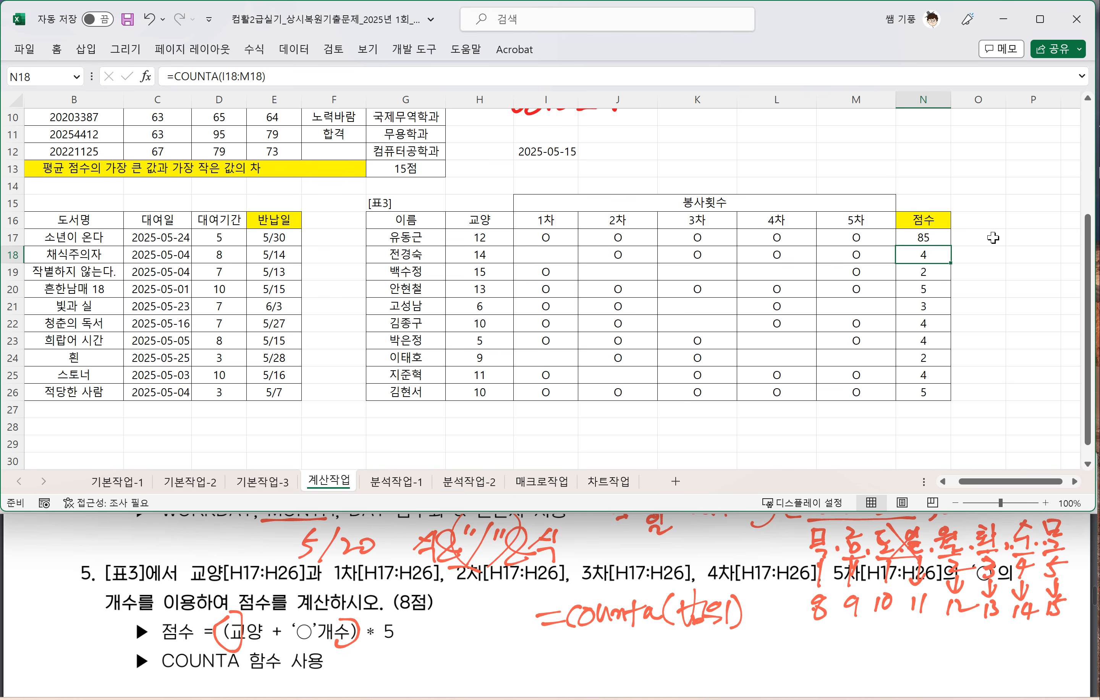
left_click(945, 241)
left_click_drag(950, 245, 954, 400)
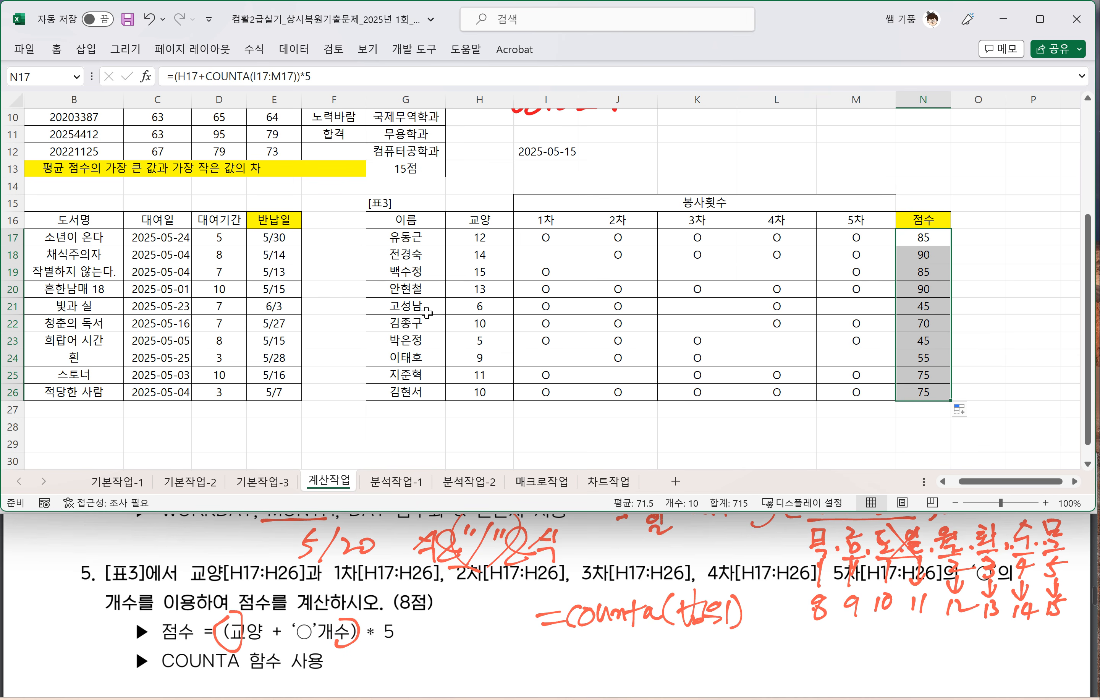
Step: Open the 분석작업-1 sheet and bring question 1 of 문제3 분석작업 into view in the exam PDF
left_click(375, 480)
left_click(309, 389)
scroll(283, 666, "down", 5)
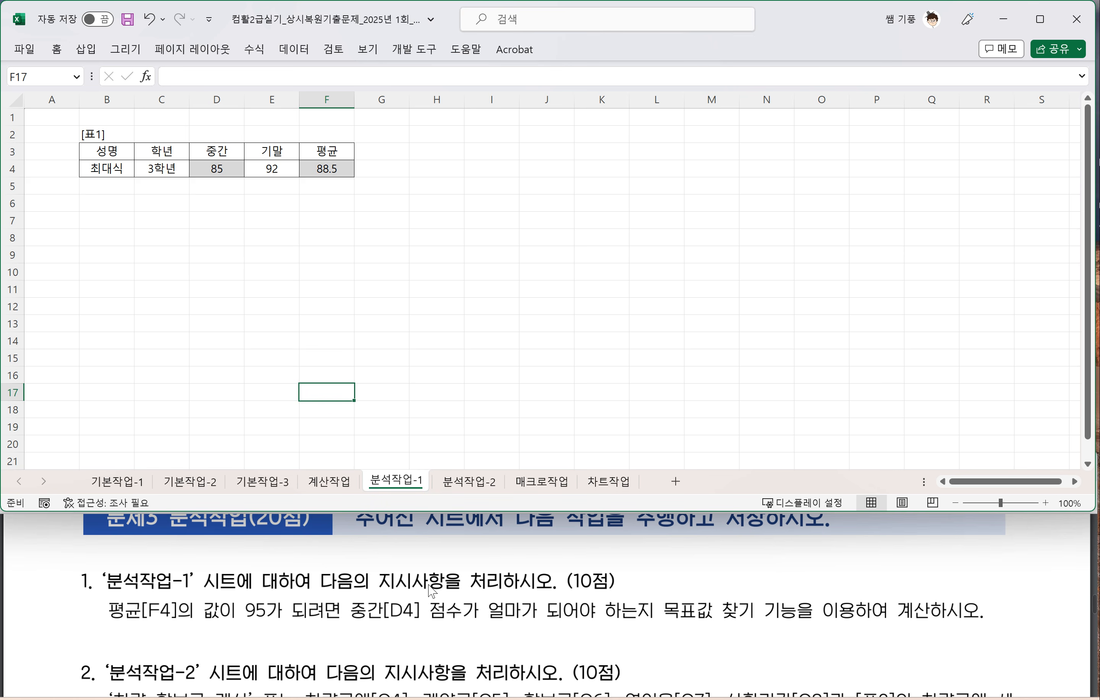
Step: Mark up question 1 in the exam PDF by underlining 평균[F4]의 값이 95가 되려면 and boxing 목표값 찾기 기능
left_click(111, 627)
mouse_move(111, 627)
left_mouse_down()
mouse_move(405, 627)
mouse_move(634, 610)
left_mouse_up()
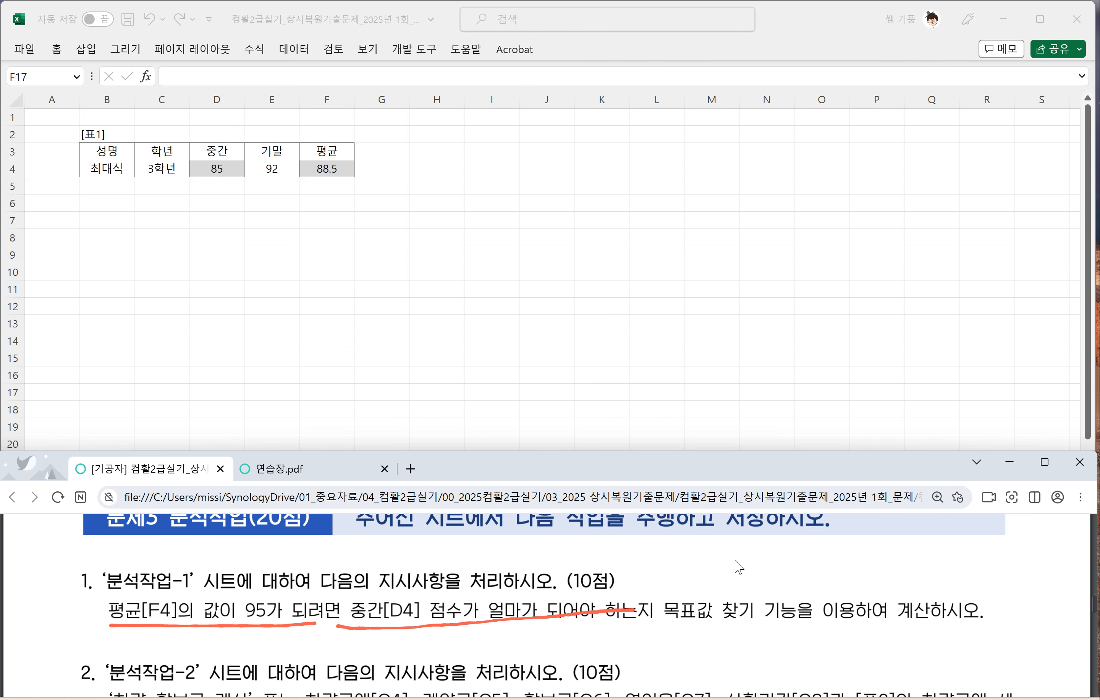
key("ctrl+z")
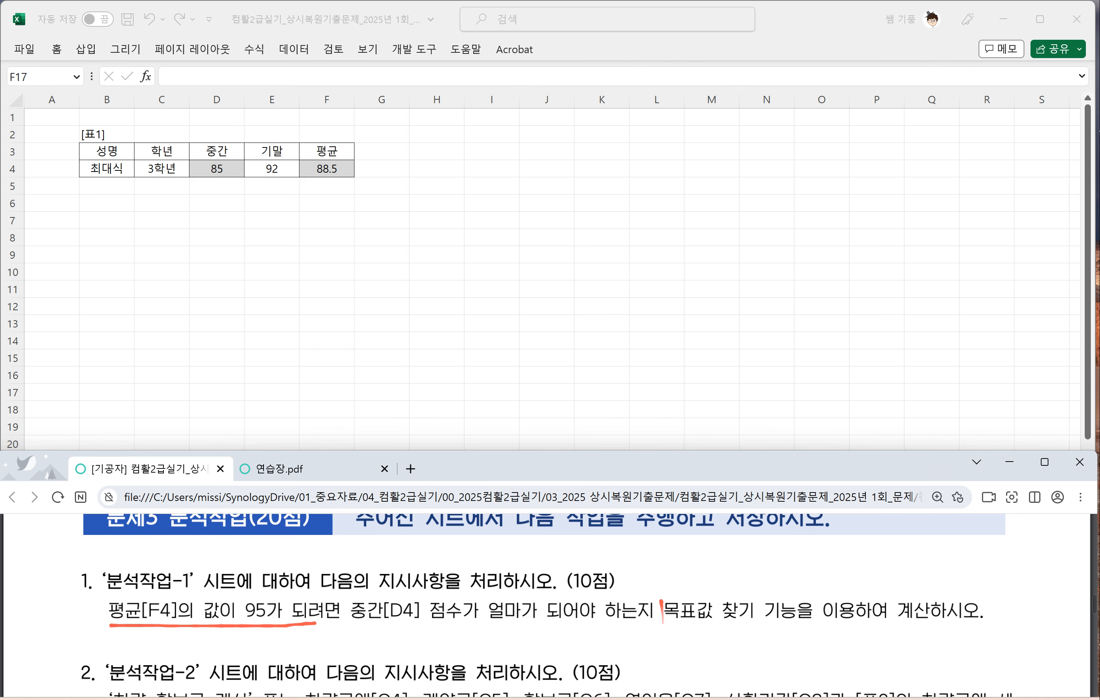
mouse_move(662, 622)
left_mouse_down()
mouse_move(747, 623)
mouse_move(791, 600)
mouse_move(686, 596)
left_mouse_up()
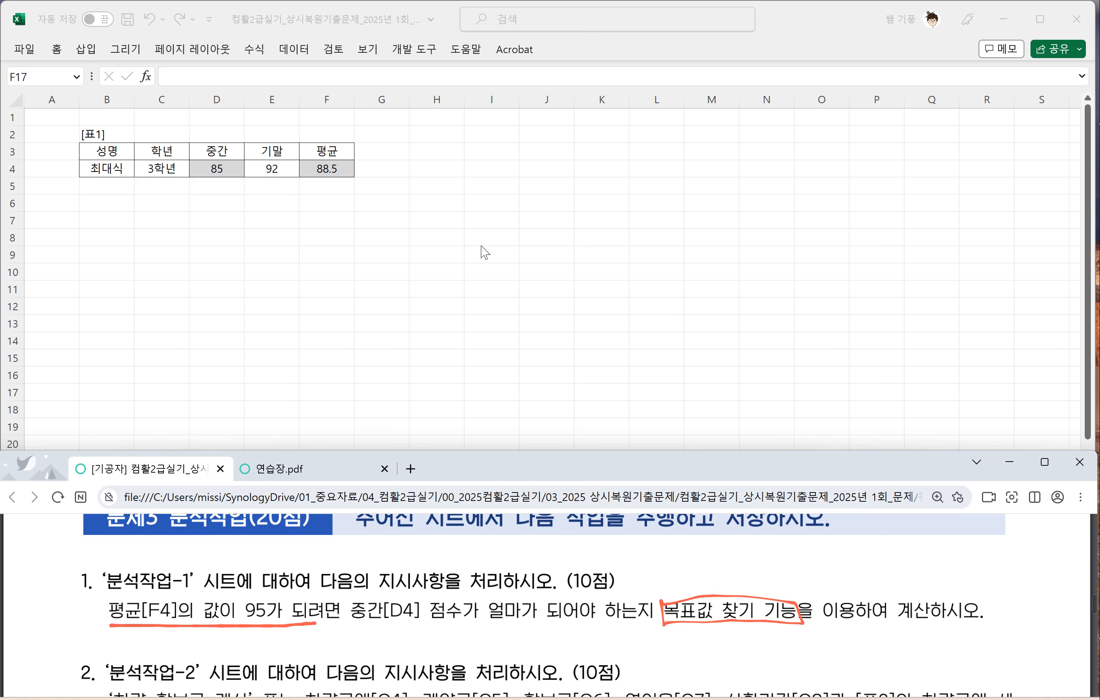
Step: Try expanding and collapsing the ribbon, switching from the drawing commands to the home commands
left_click(413, 238)
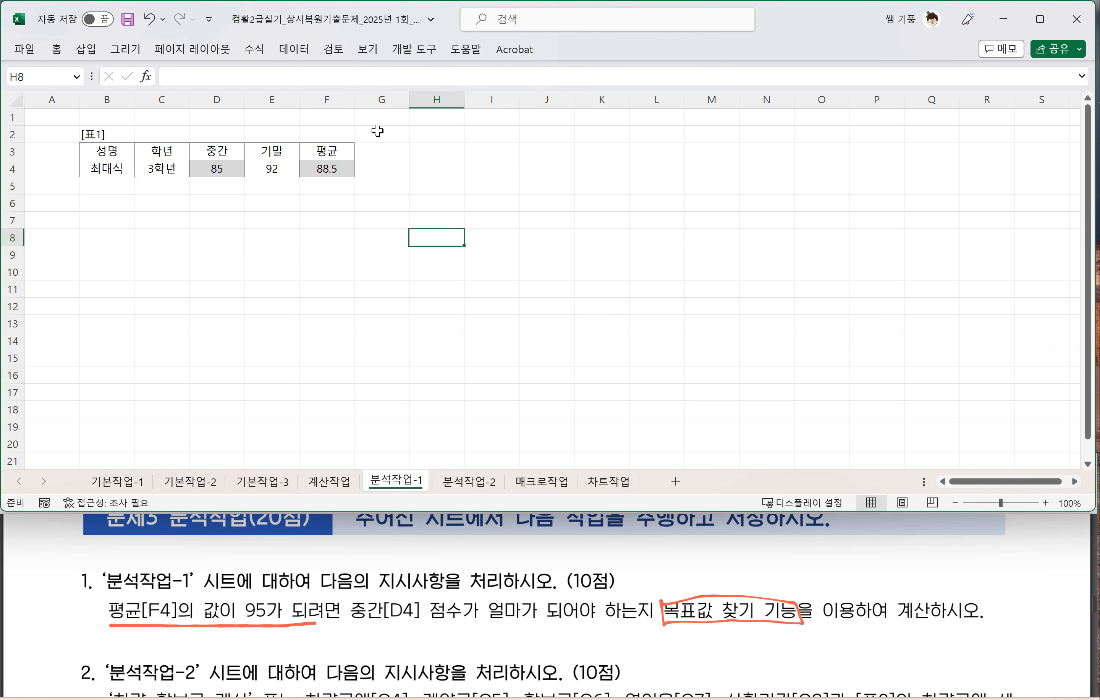
key("ctrl+F1")
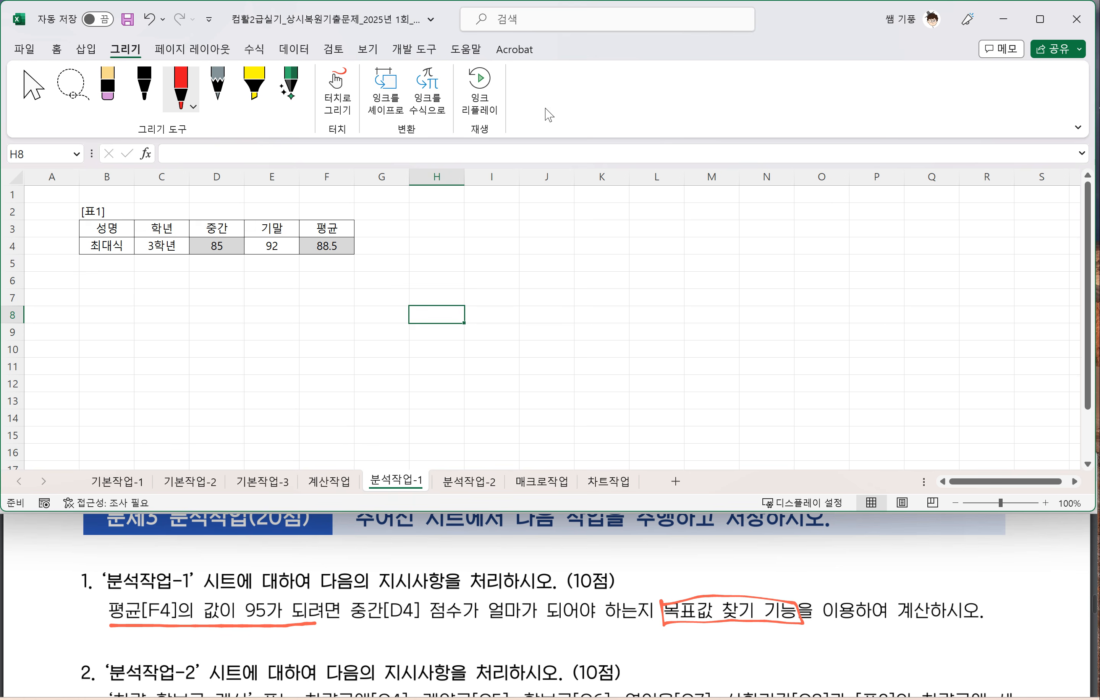
key("ctrl+F1")
key("ctrl+F1")
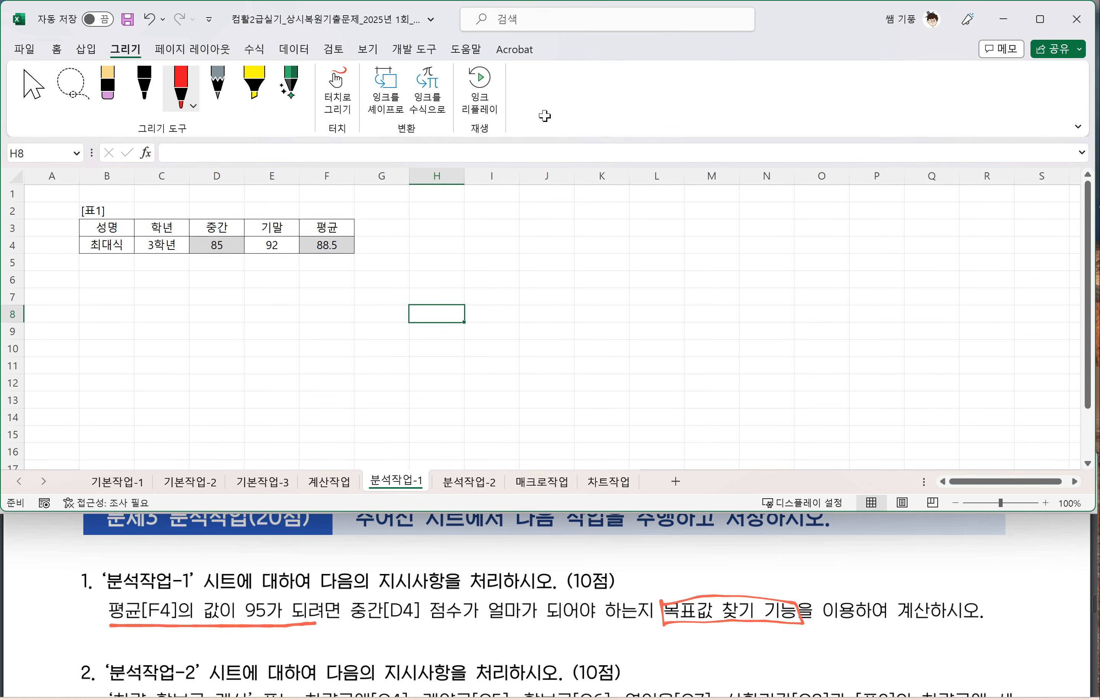
left_click(58, 48)
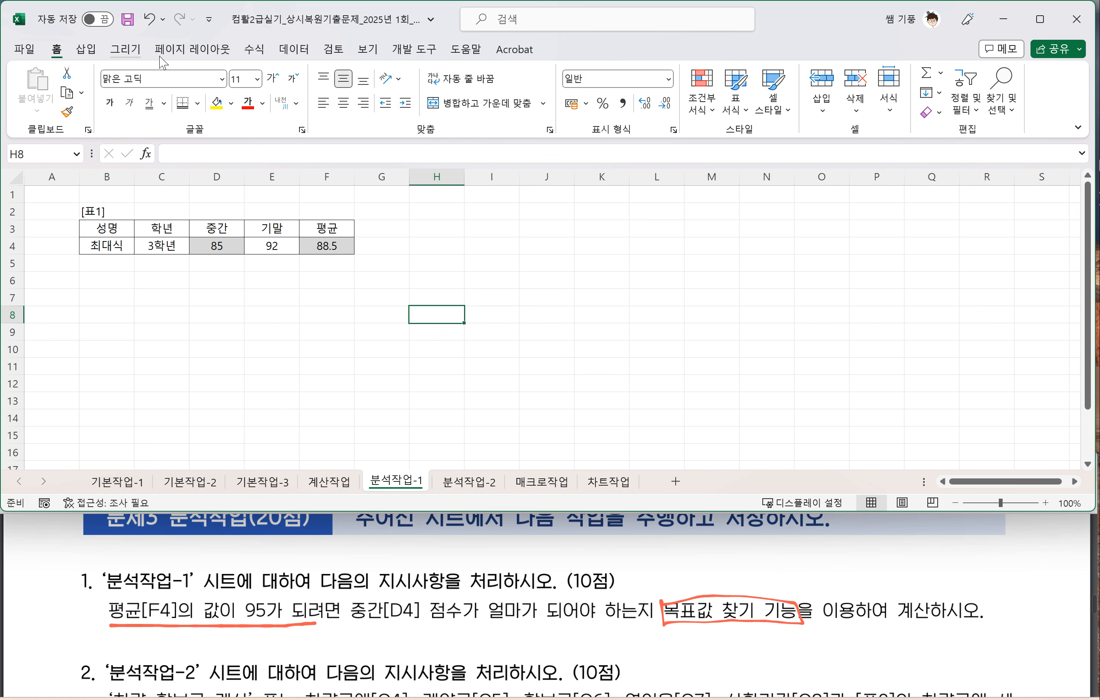
key("ctrl+F1")
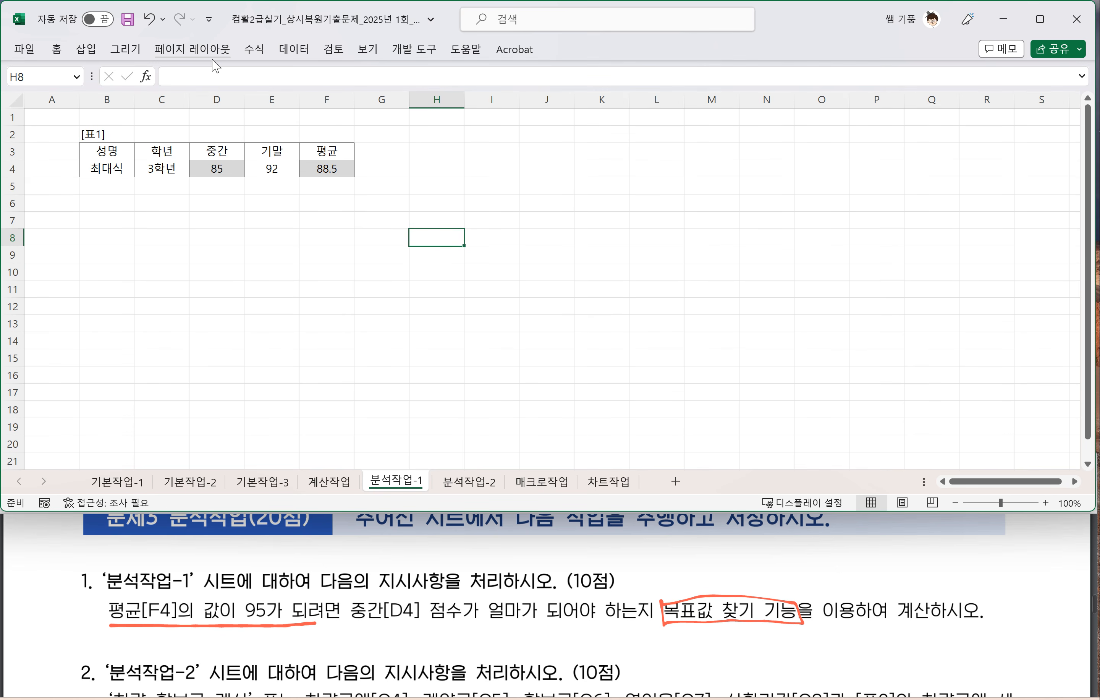
Step: Expand the ribbon, dismiss the data-import tip, and open the 목표값 찾기 dialog on the 분석작업-1 sheet
key("ctrl+F1")
left_click(283, 52)
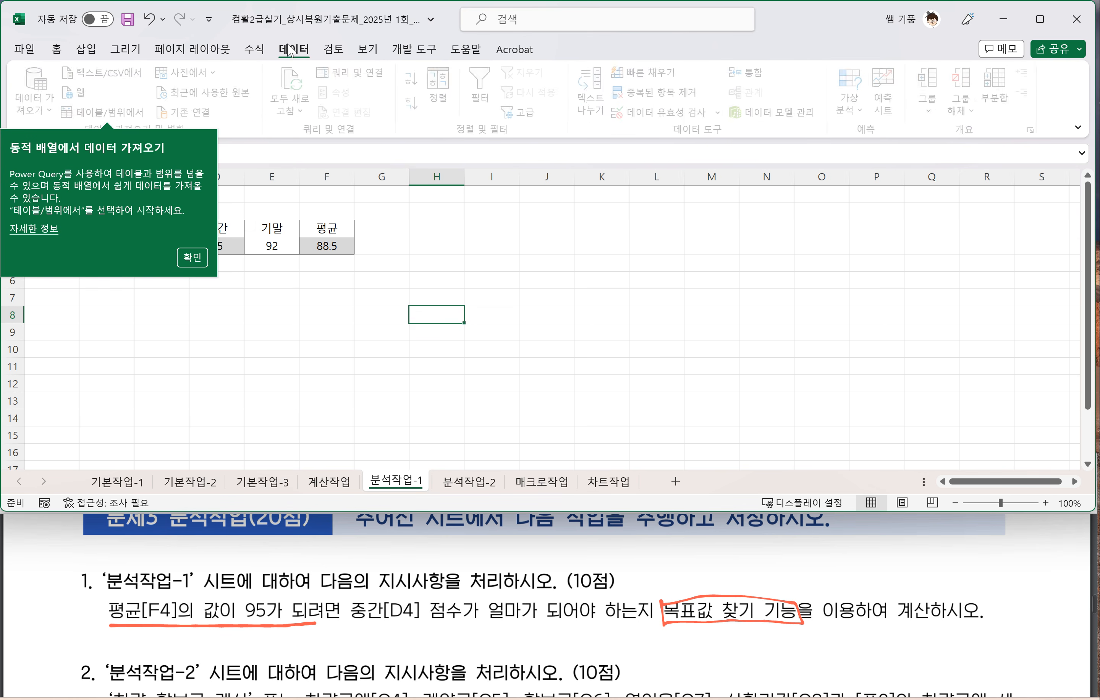
left_click(203, 264)
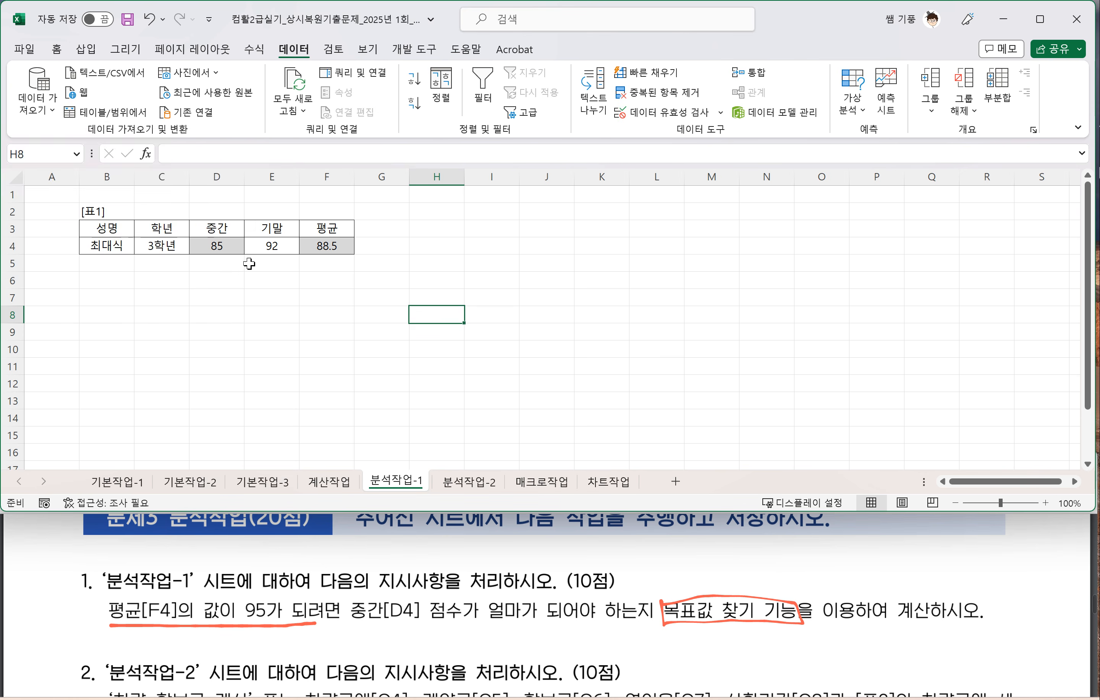
left_click(481, 253)
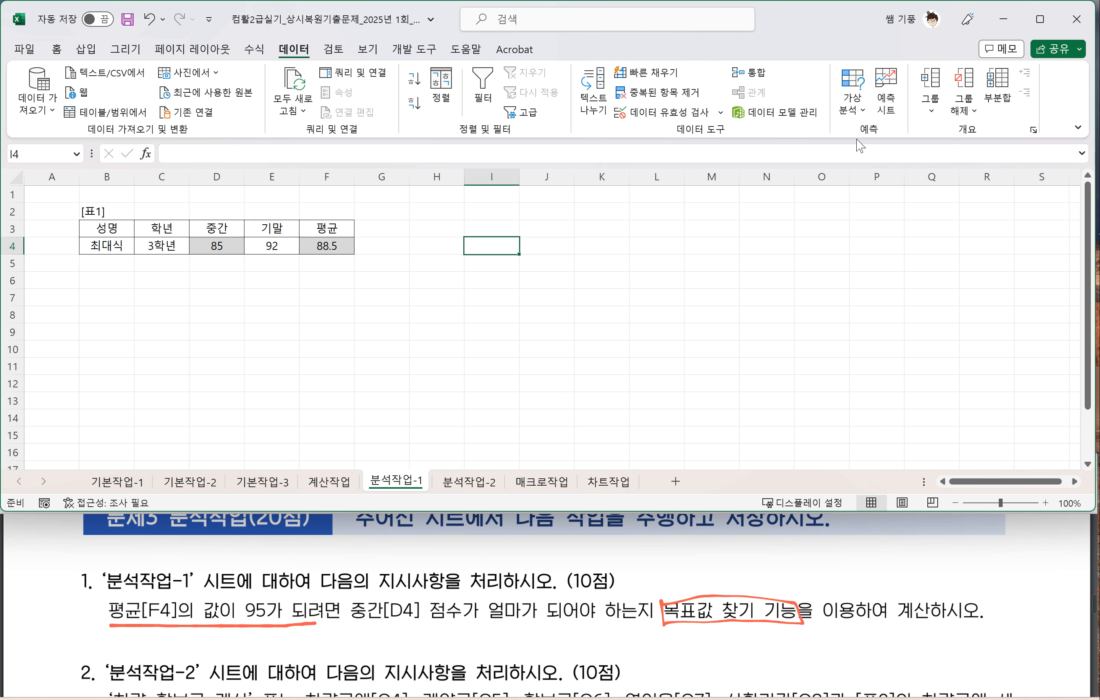
left_click(855, 108)
left_click(892, 157)
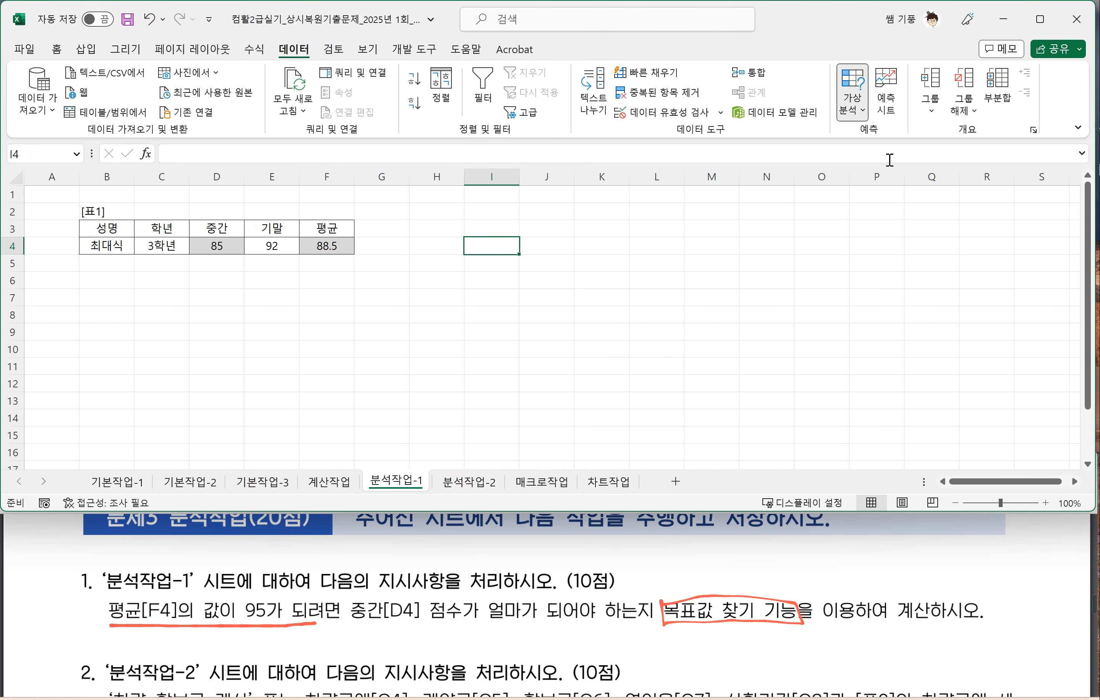
left_click_drag(500, 149, 535, 152)
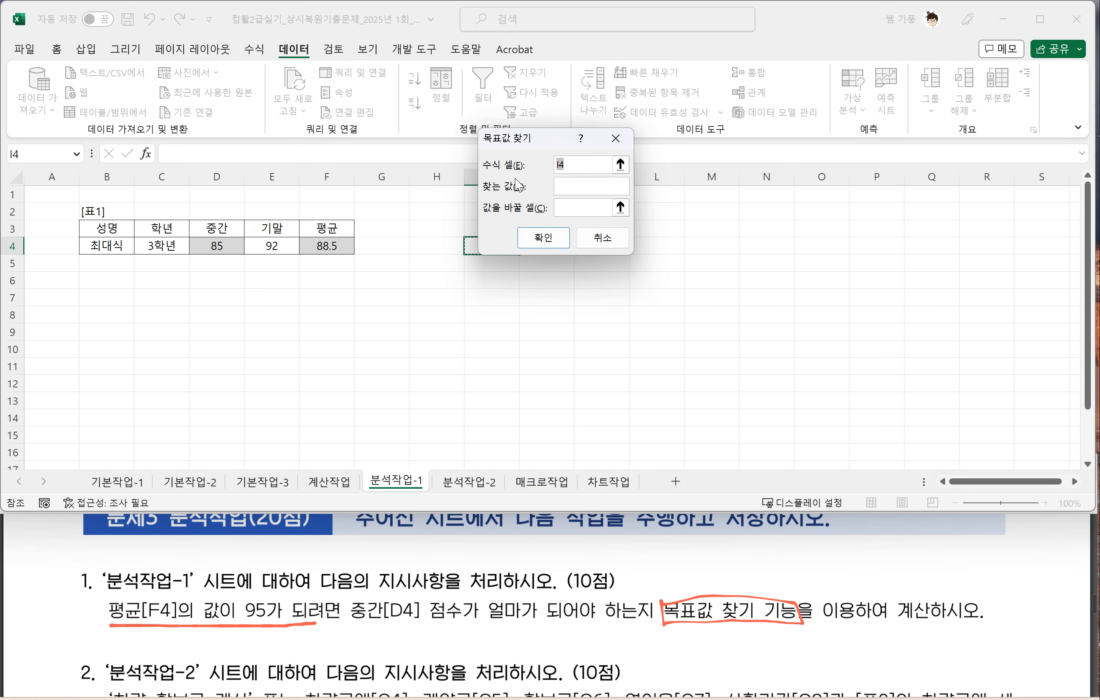
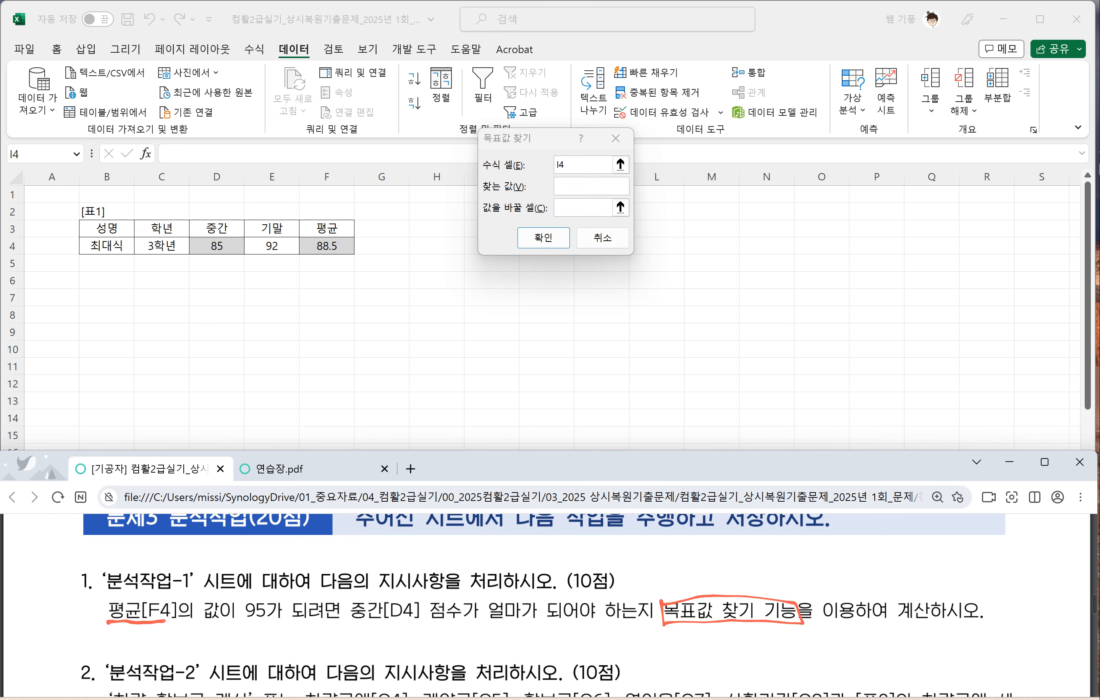
Step: In question 1 of the exam PDF, box 평균[F4] with the handwritten label 수식셀 and circle 95 with the label 찾는값
left_click_drag(181, 597, 94, 599)
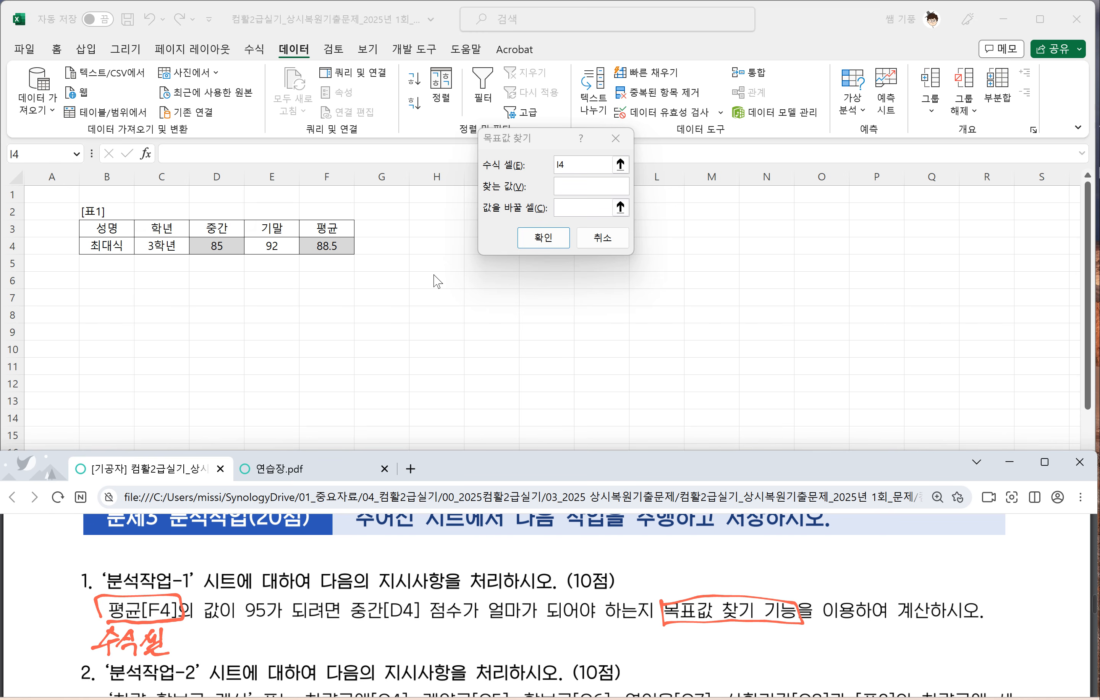
left_click_drag(262, 623, 271, 622)
mouse_move(238, 629)
left_mouse_down()
mouse_move(221, 656)
mouse_move(232, 664)
left_mouse_up()
left_click_drag(242, 651, 289, 642)
left_click_drag(279, 644, 268, 660)
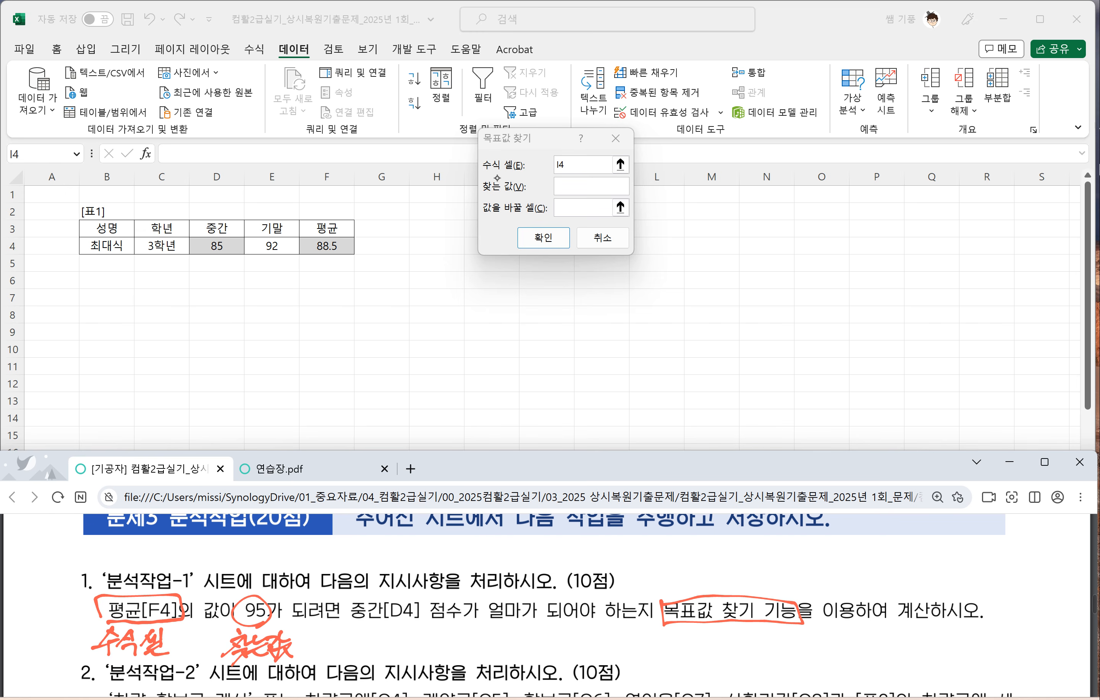
Step: Box 중간[D4] in question 1 of the exam PDF and handwrite 값을 바꿀 셀 beneath it
mouse_move(352, 623)
left_mouse_down()
mouse_move(414, 624)
mouse_move(350, 623)
left_mouse_up()
left_click_drag(342, 634, 357, 650)
mouse_move(361, 631)
left_mouse_down()
mouse_move(370, 642)
mouse_move(358, 659)
left_mouse_up()
left_click_drag(349, 642, 365, 654)
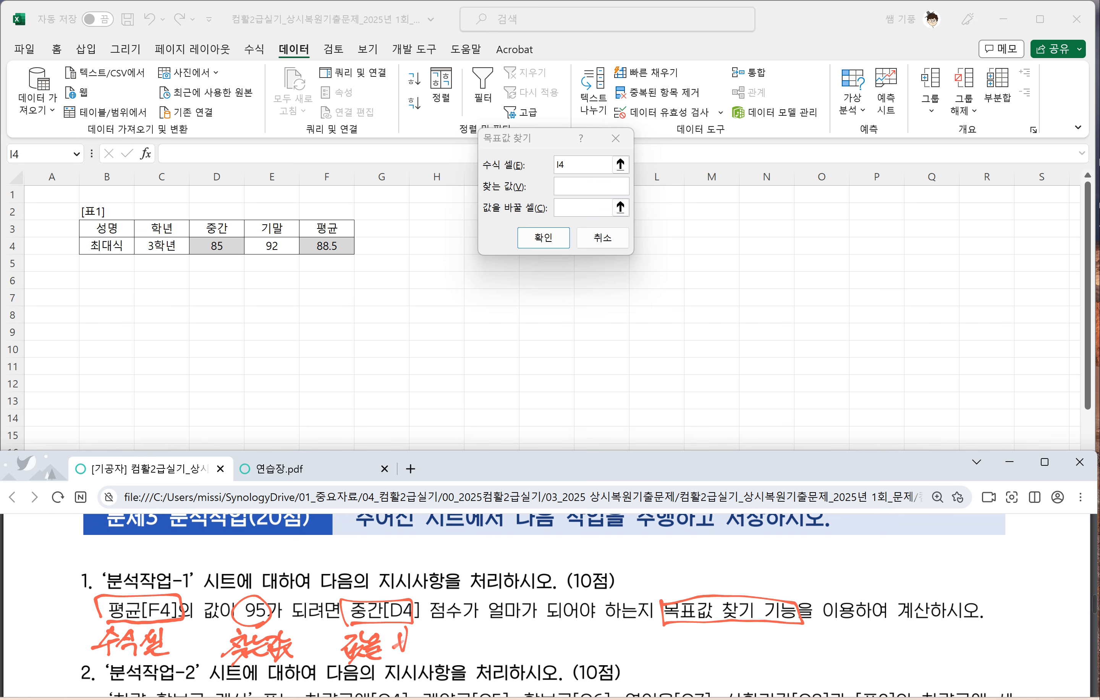
left_click_drag(401, 632, 407, 654)
left_click_drag(406, 645, 424, 645)
left_click_drag(419, 629, 430, 626)
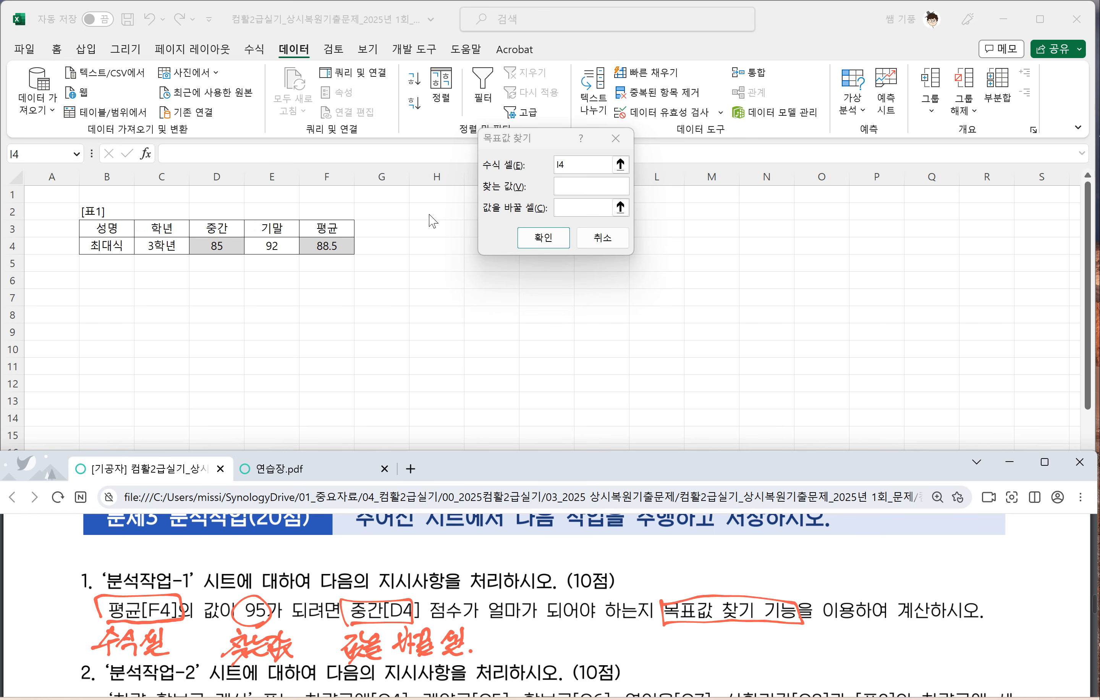
Step: Run 목표값 찾기 with formula cell $F$4, target value 95 and changing cell $D$4, and accept the solution
left_click(571, 167)
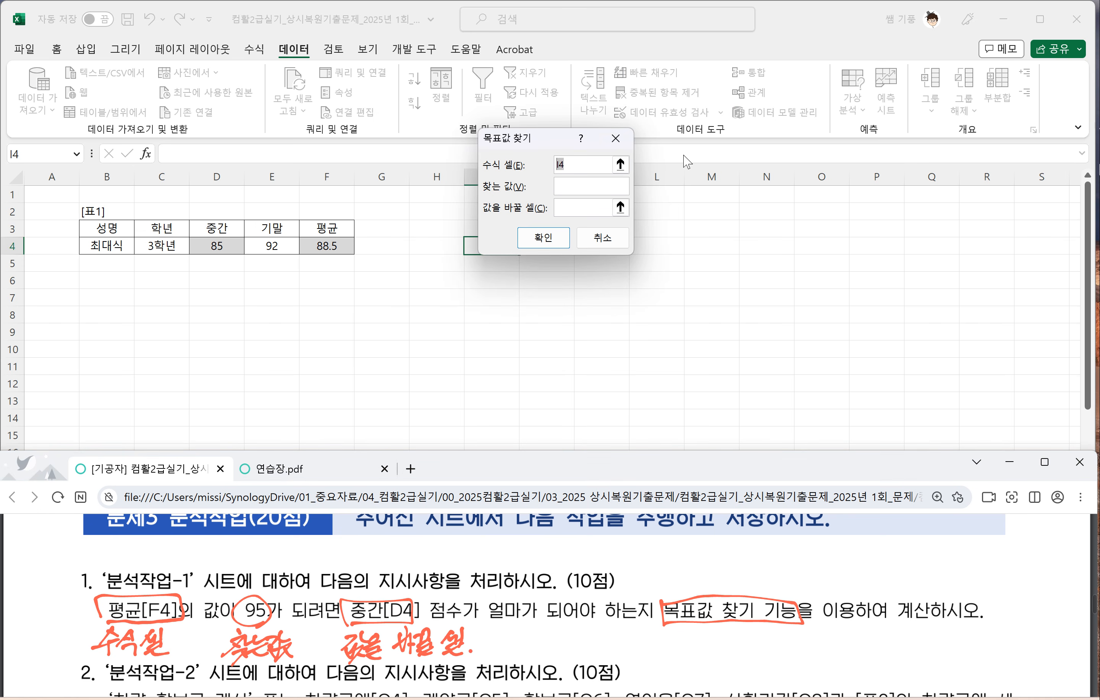
left_click(335, 246)
left_click(560, 187)
left_click(565, 211)
left_click(568, 211)
left_click(225, 247)
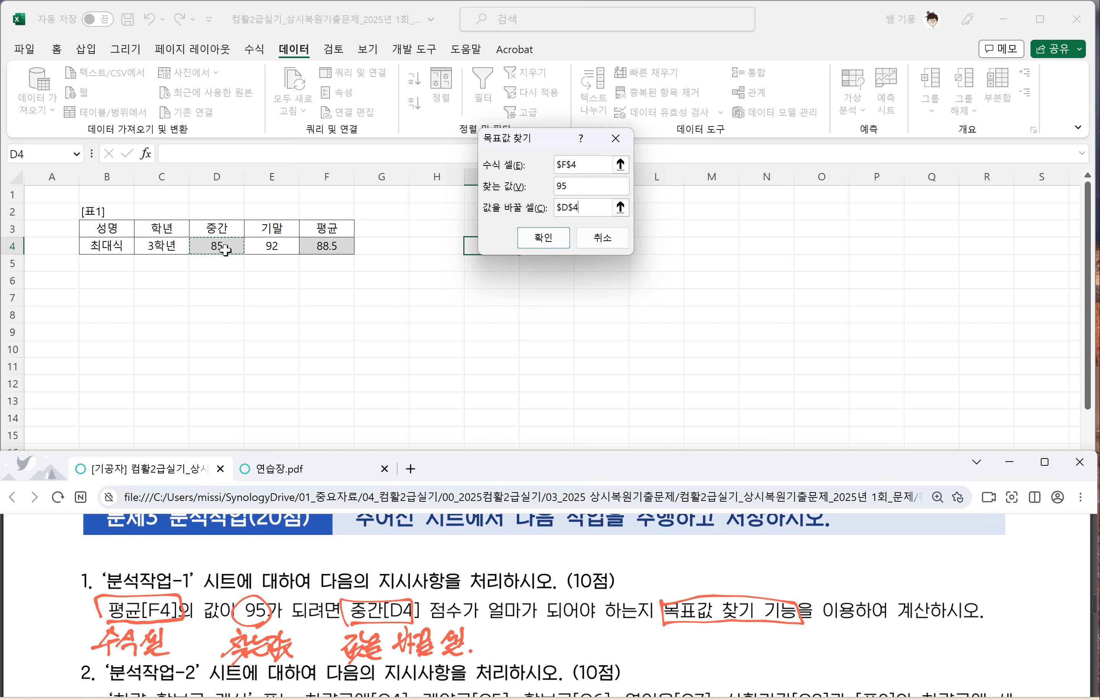
left_click(544, 241)
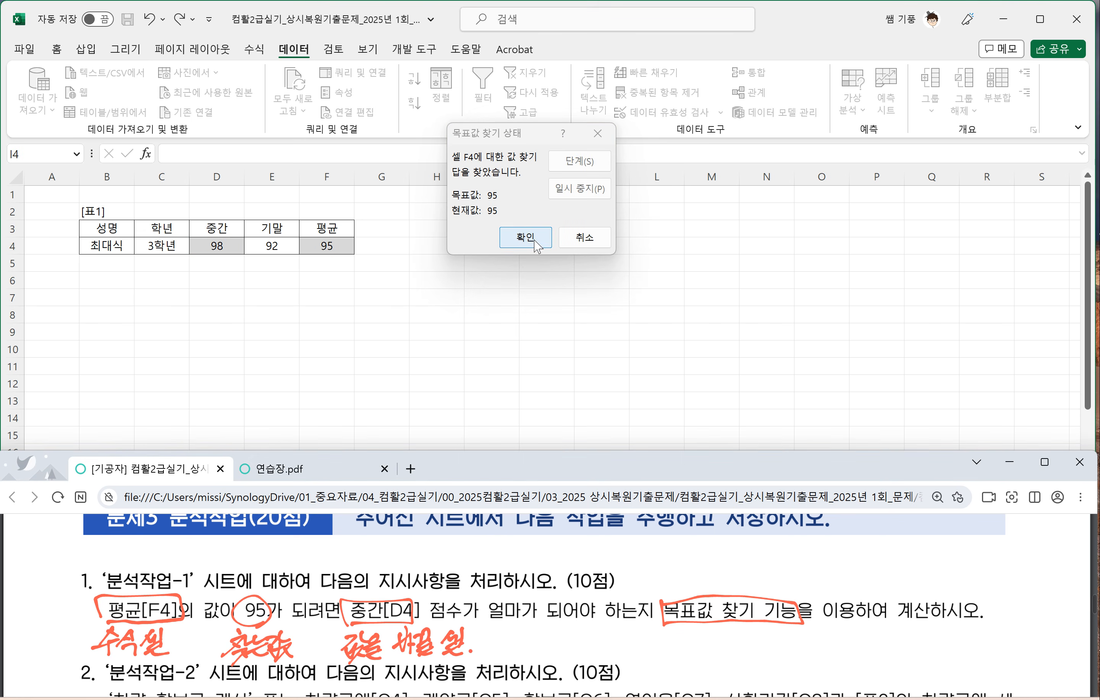
left_click(526, 238)
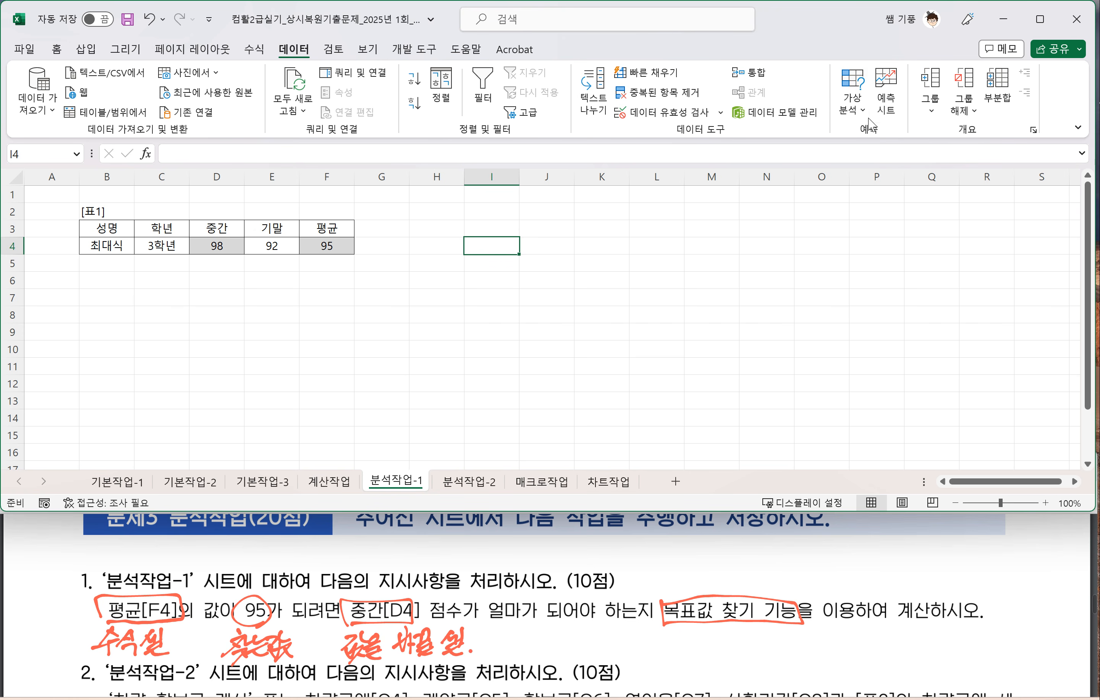
Step: Repeat 목표값 찾기 on the 평균 cell F4 with target value 95 and changing cell D4, and close its result
left_click(852, 104)
left_click(885, 157)
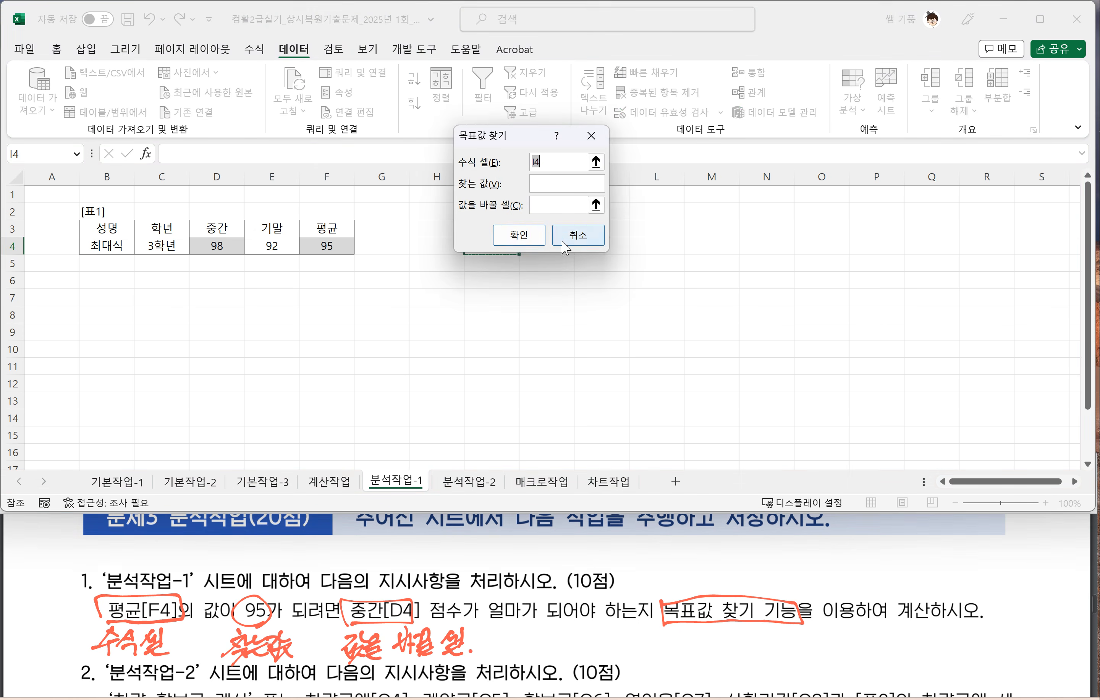
left_click(323, 246)
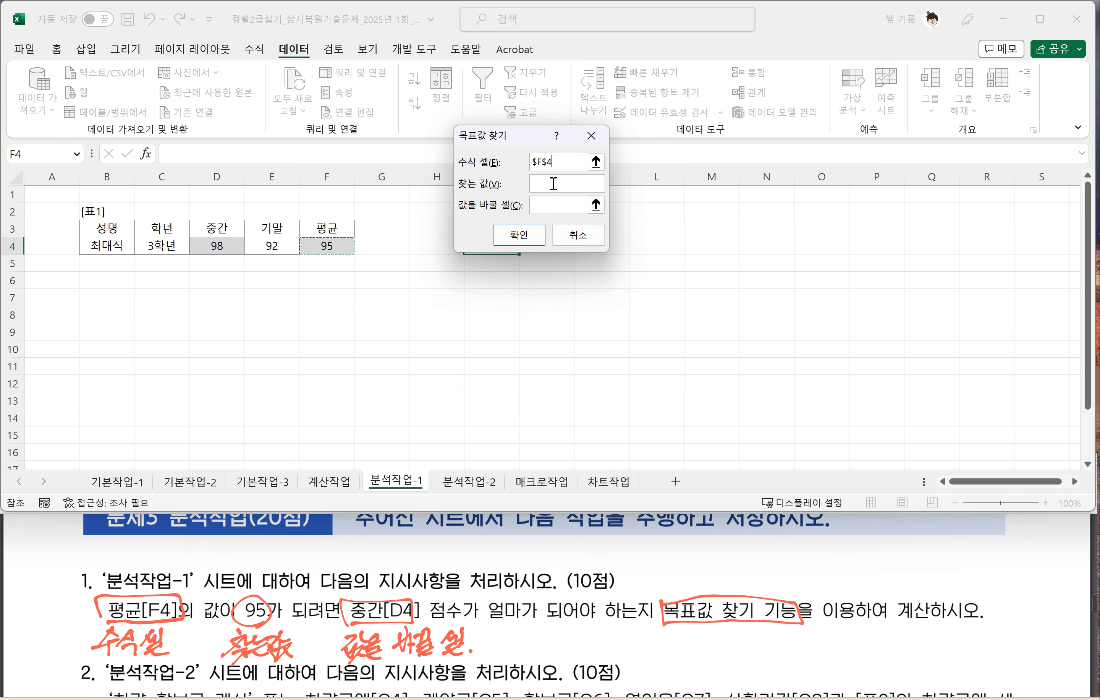
left_click(548, 183)
left_click(553, 204)
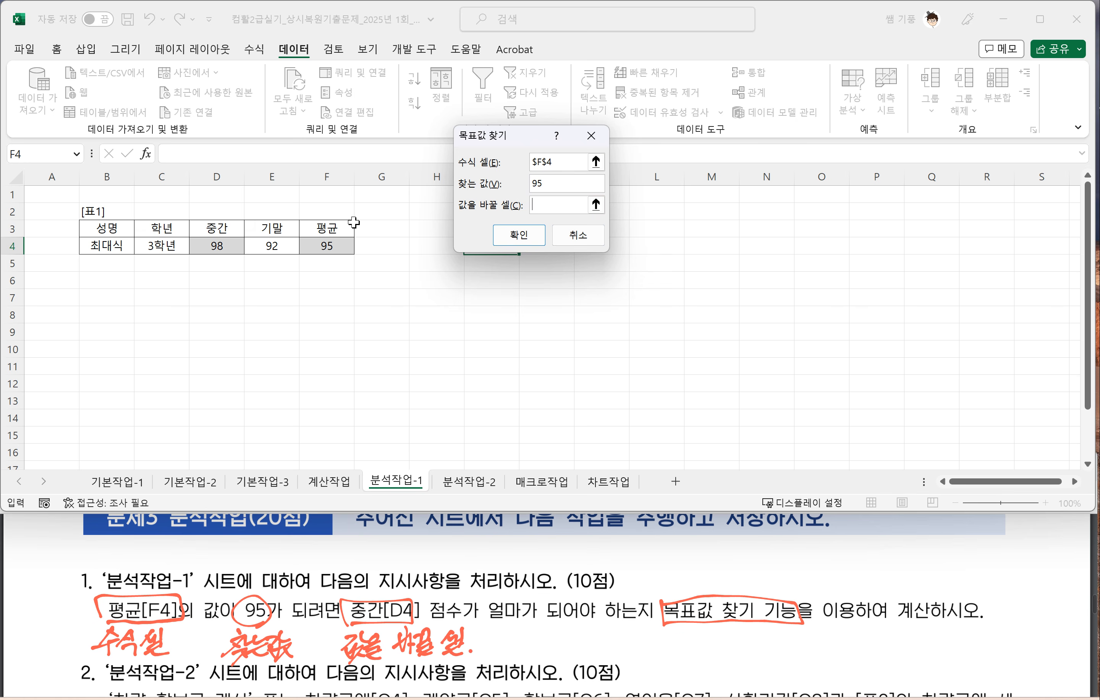
left_click(218, 246)
left_click(518, 237)
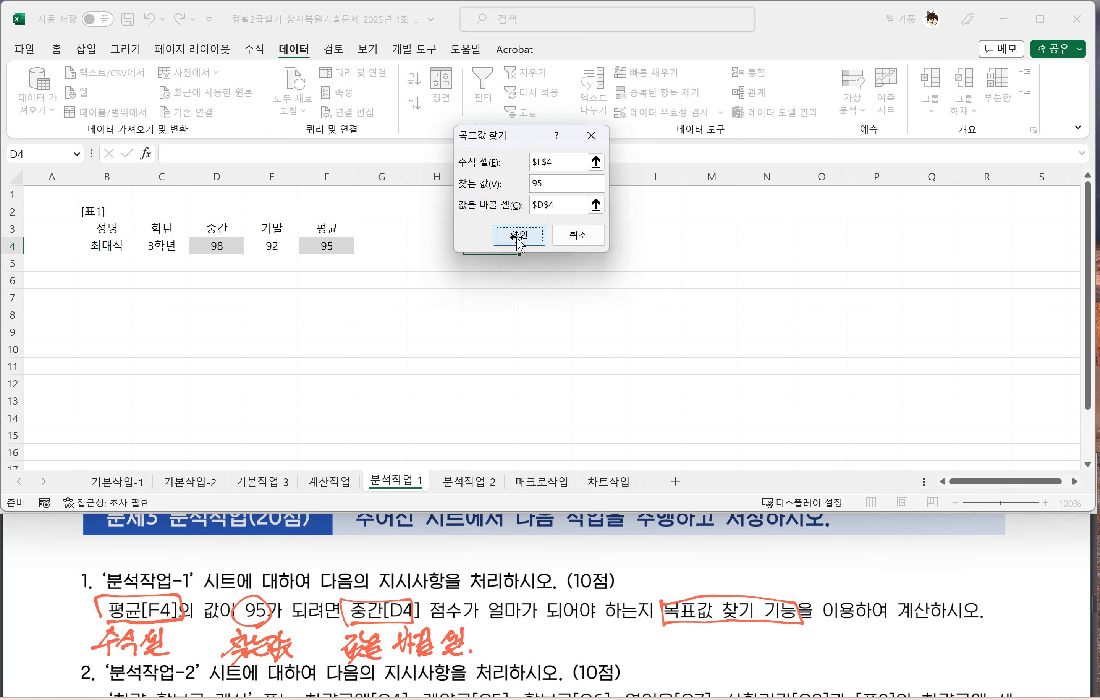
left_click(501, 233)
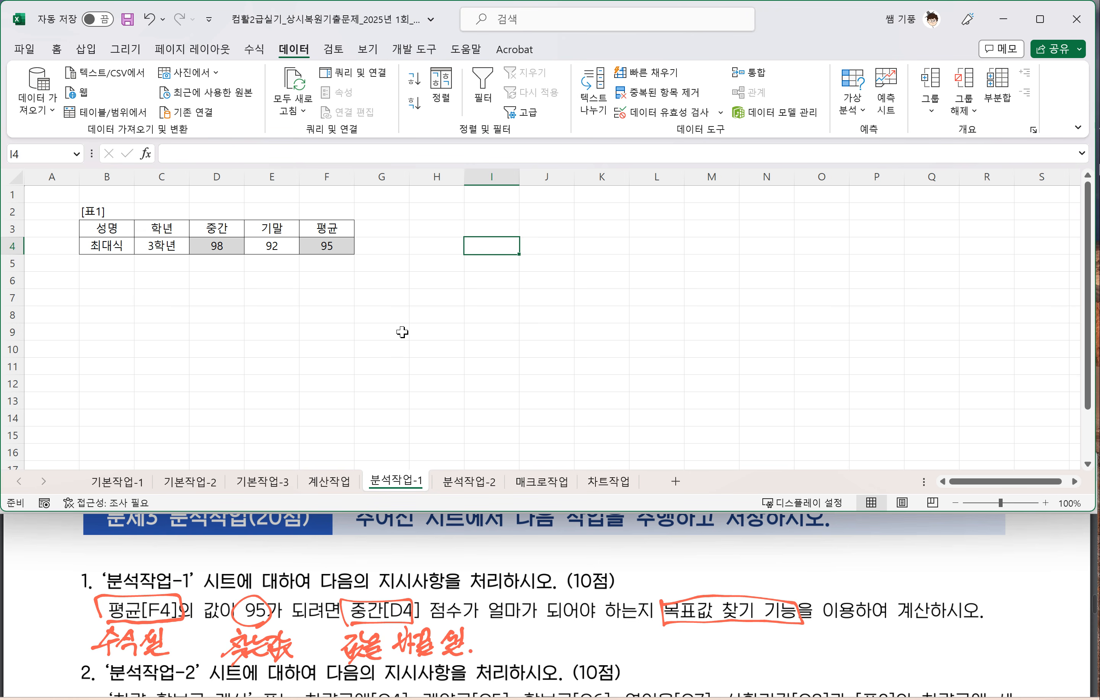
Step: Open the 분석작업-2 sheet and box 연이율 and 할부금 in question 2 of the exam PDF
left_click(470, 486)
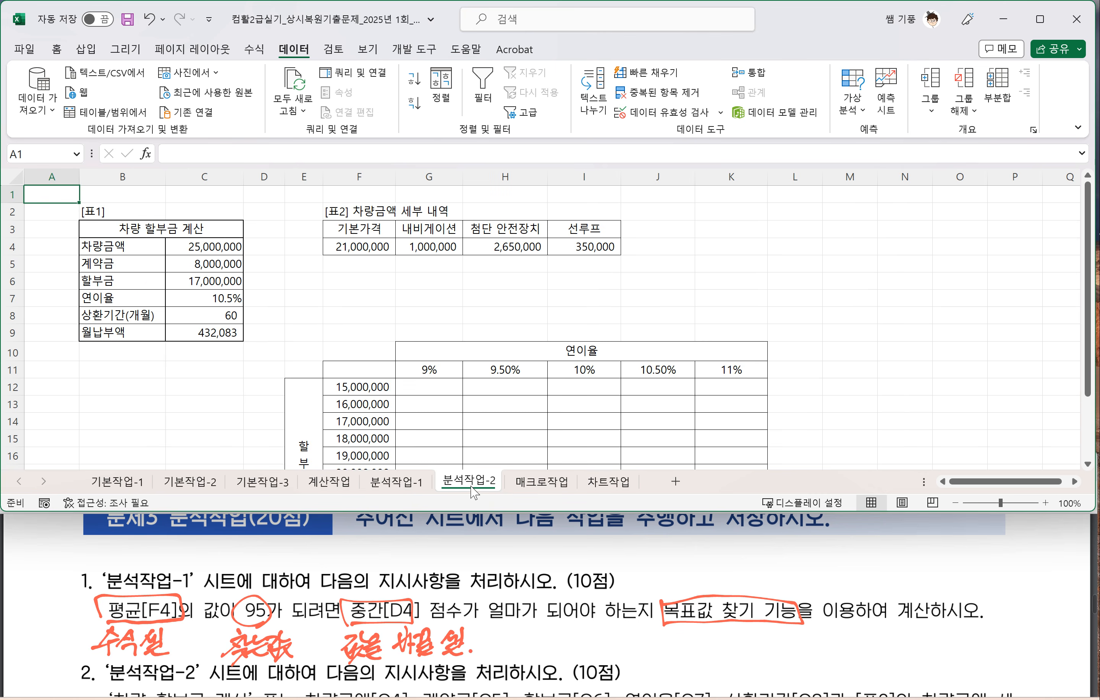
scroll(236, 661, "down", 3)
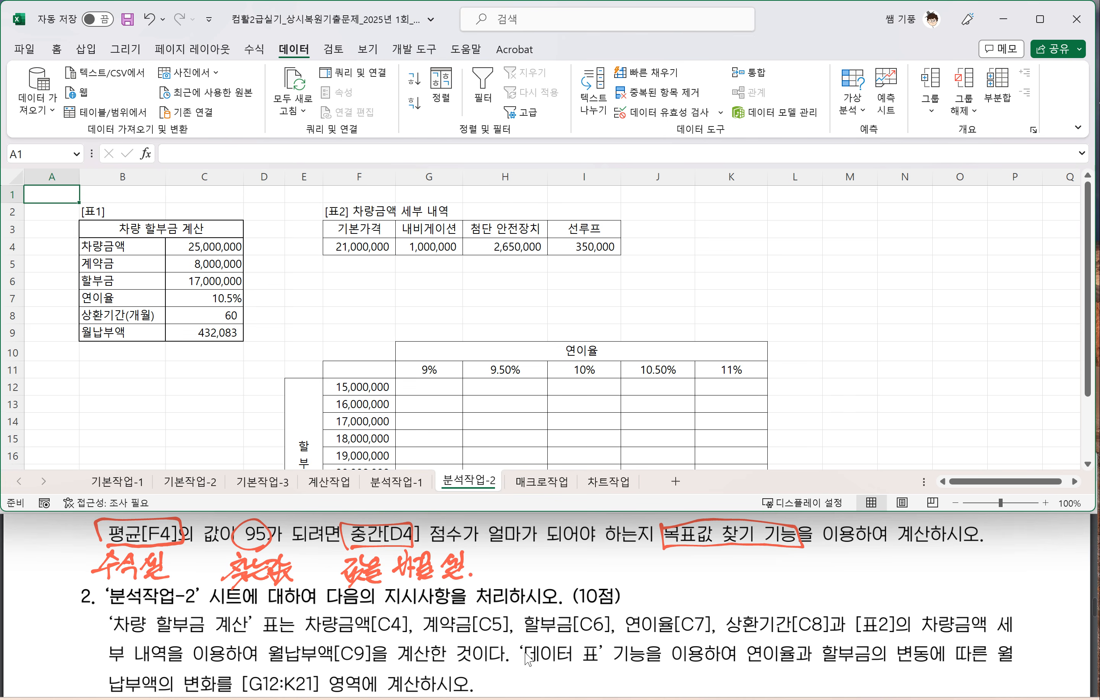
left_click(742, 668)
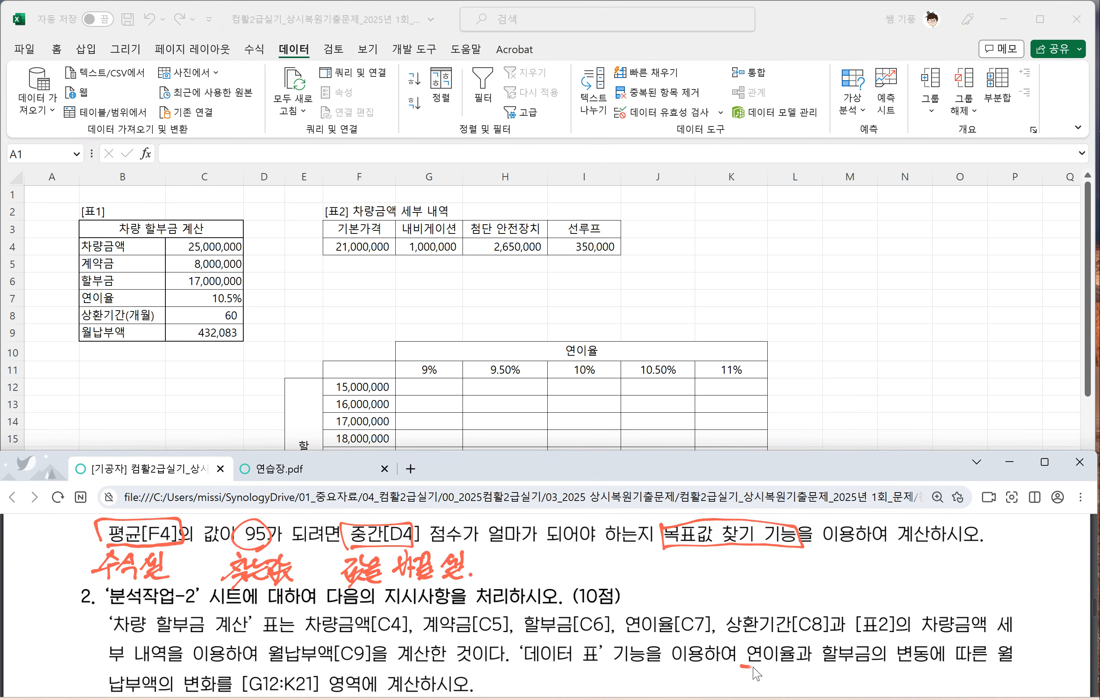
mouse_move(741, 665)
left_mouse_down()
mouse_move(785, 667)
mouse_move(804, 647)
mouse_move(755, 638)
mouse_move(744, 668)
left_mouse_up()
mouse_move(831, 662)
left_mouse_down()
mouse_move(824, 678)
mouse_move(864, 665)
mouse_move(860, 644)
mouse_move(827, 665)
left_mouse_up()
scroll(547, 649, "down", 2)
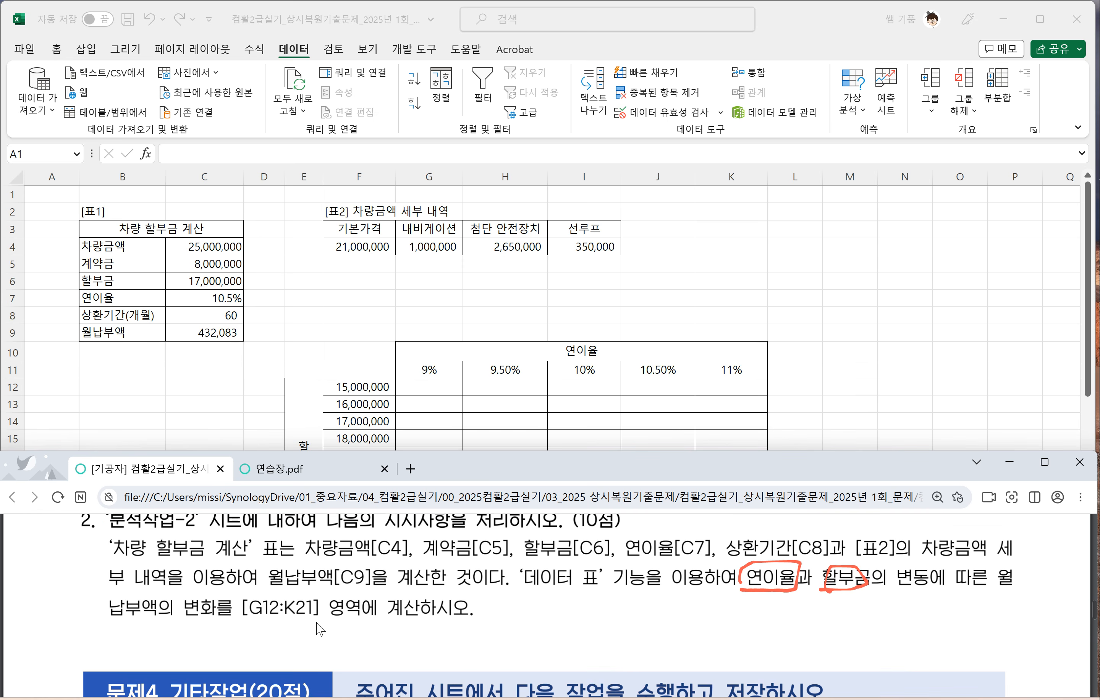
Step: With the red pen, box the 연이율 rates in G11:K11 on the sheet and handwrite 제목행 beside them
left_click(316, 375)
scroll(316, 374, "down", 2)
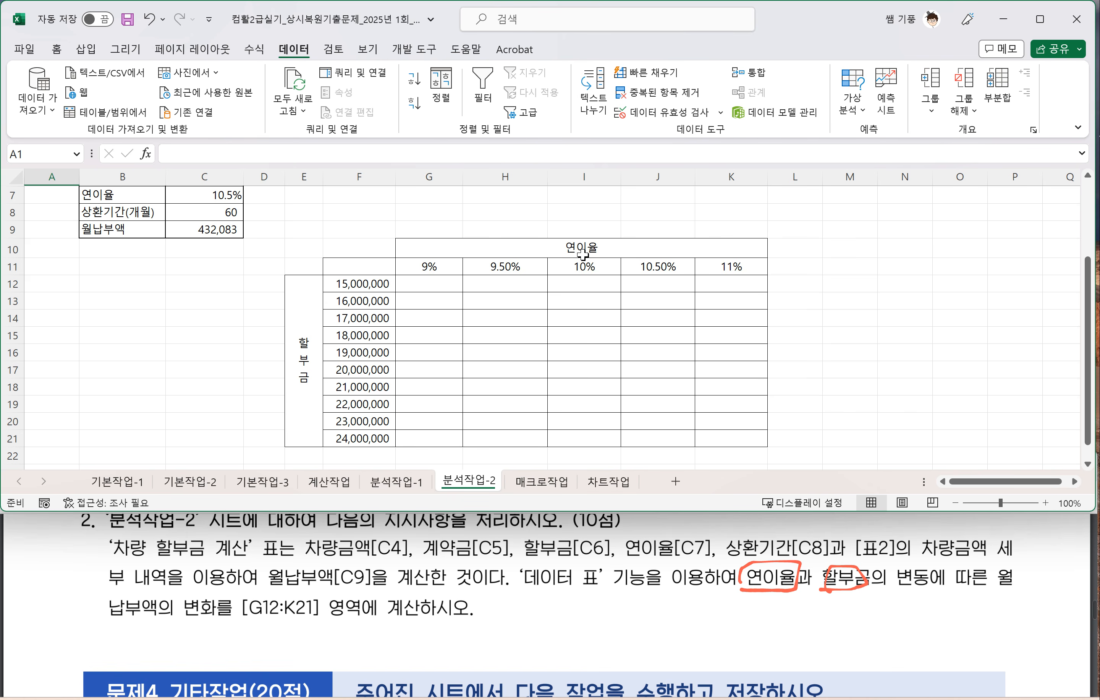
key("alt+j")
key("i")
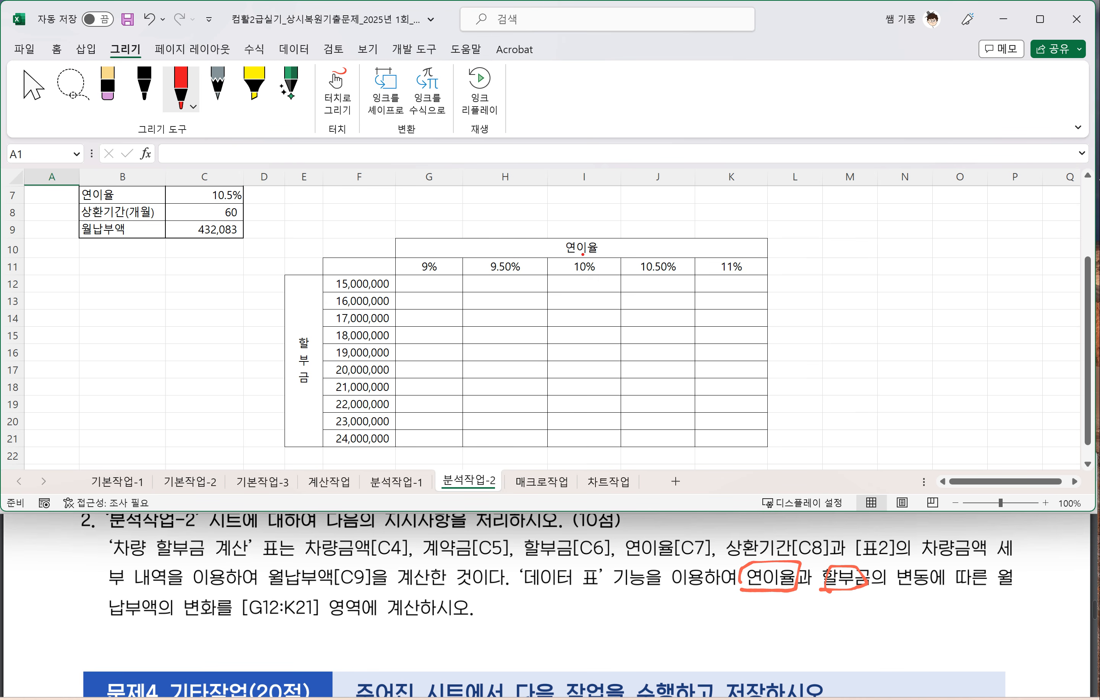
mouse_move(397, 280)
left_mouse_down()
mouse_move(767, 279)
mouse_move(655, 250)
mouse_move(401, 254)
left_mouse_up()
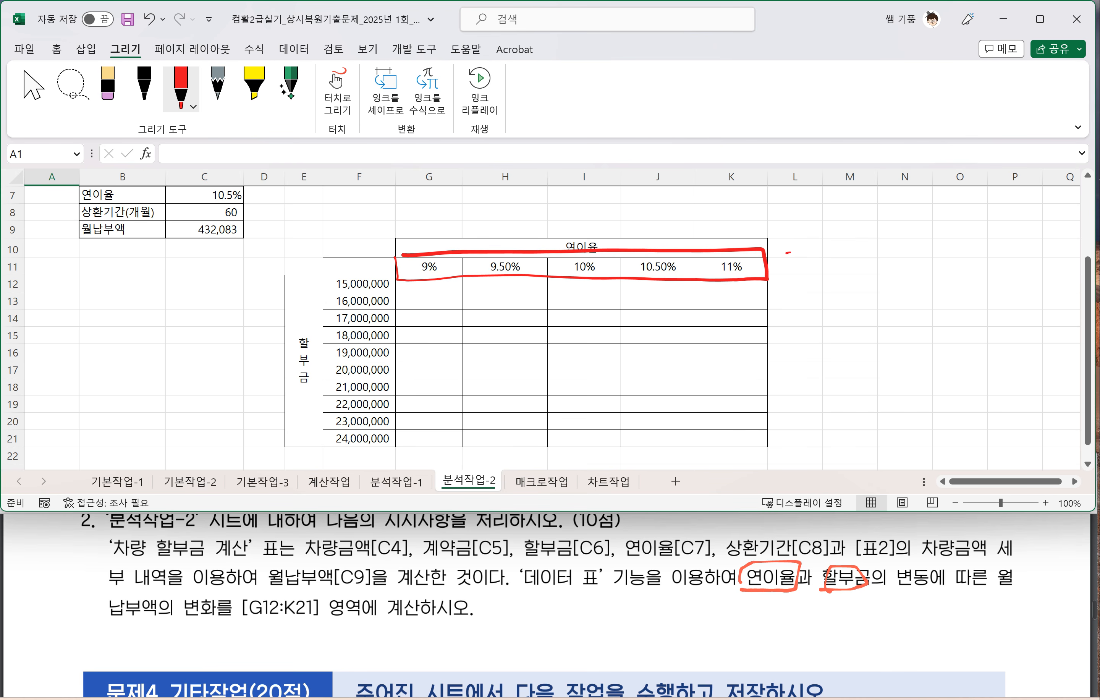
left_click_drag(791, 253, 787, 273)
mouse_move(799, 250)
left_mouse_down()
mouse_move(805, 259)
mouse_move(838, 249)
left_mouse_up()
left_click_drag(822, 255, 871, 248)
left_click_drag(874, 244, 873, 245)
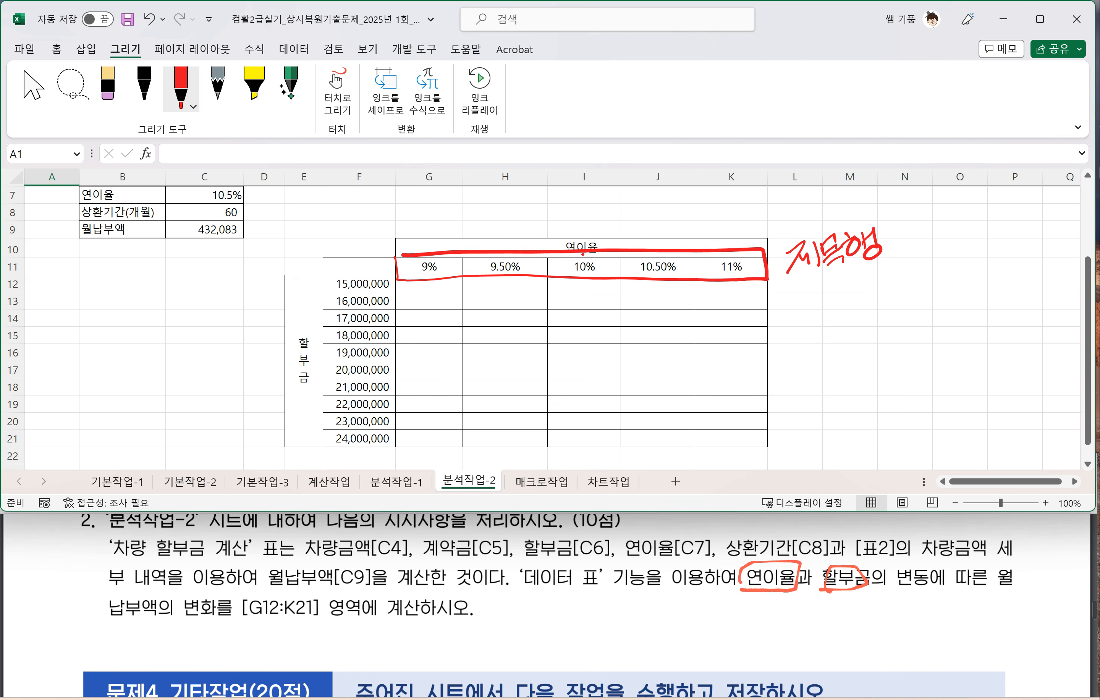
Step: Draw a red box around the 할부금 amounts in F12:F21 and handwrite 왼쪽열 beside them
mouse_move(323, 279)
left_mouse_down()
mouse_move(318, 455)
mouse_move(397, 434)
mouse_move(381, 280)
mouse_move(313, 280)
left_mouse_up()
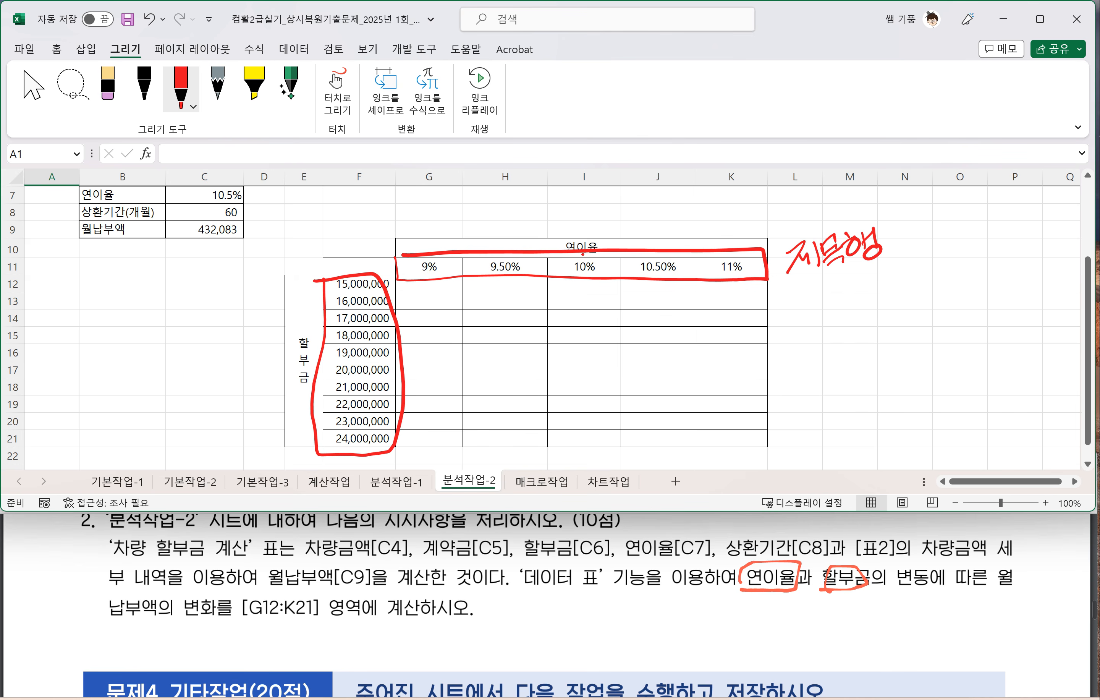
left_click_drag(206, 294, 203, 292)
left_click_drag(273, 296, 291, 328)
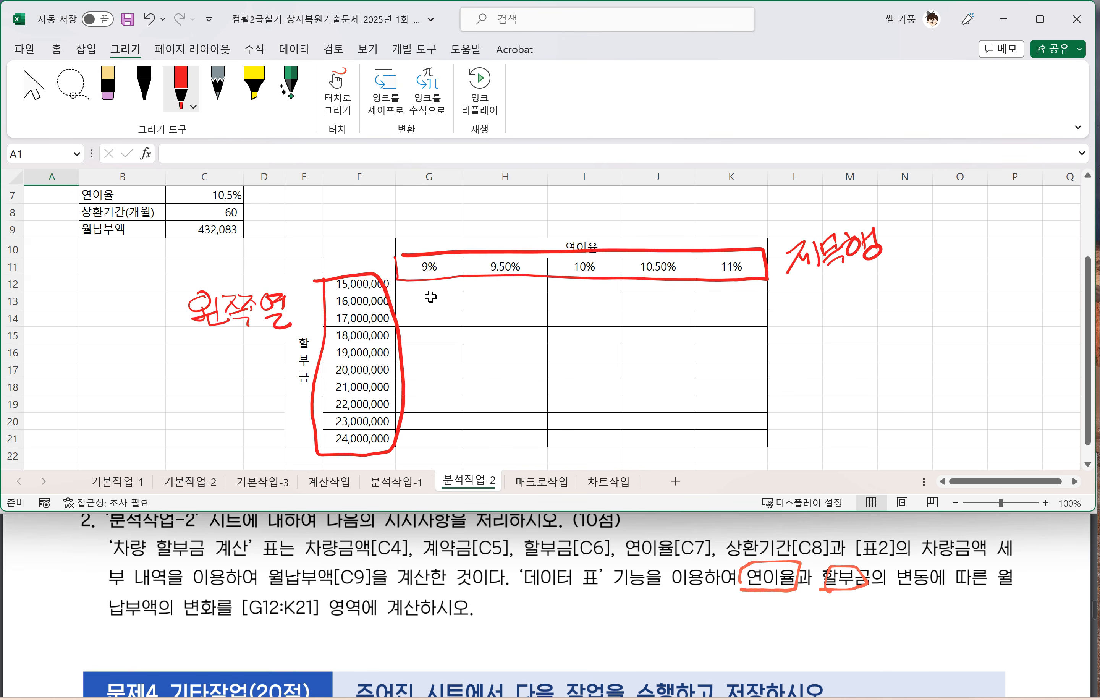
Step: Stop inking and delete the red boxes around the 할부금 amounts and the 연이율 rates, keeping the handwritten labels
left_click(355, 261)
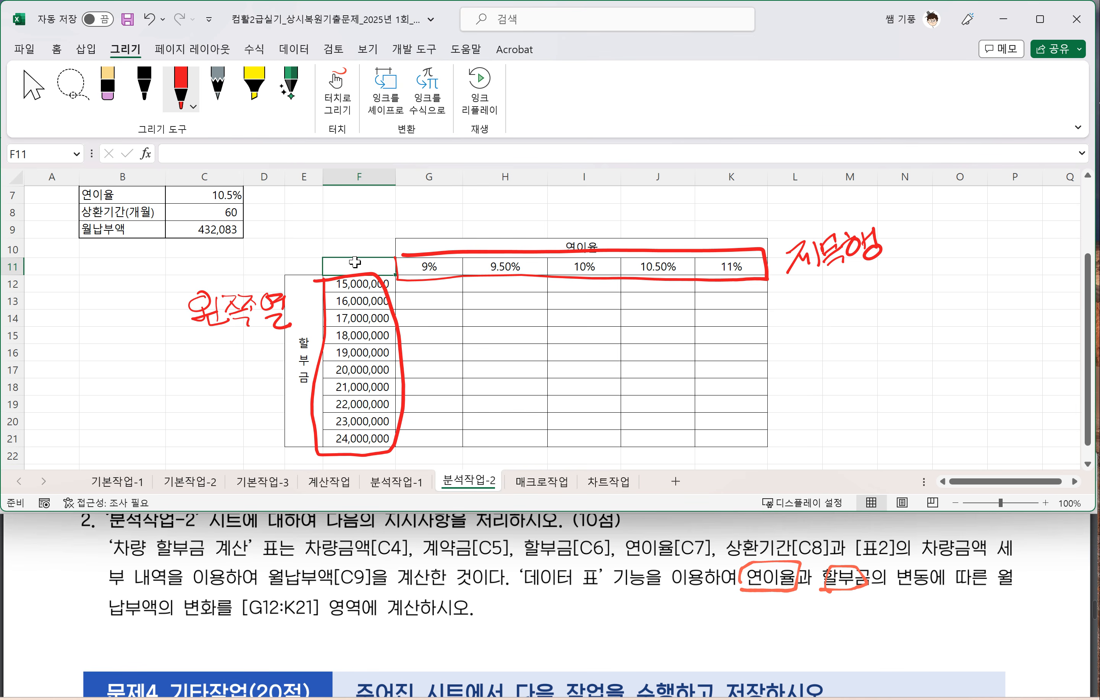
left_click(387, 291)
key("Delete")
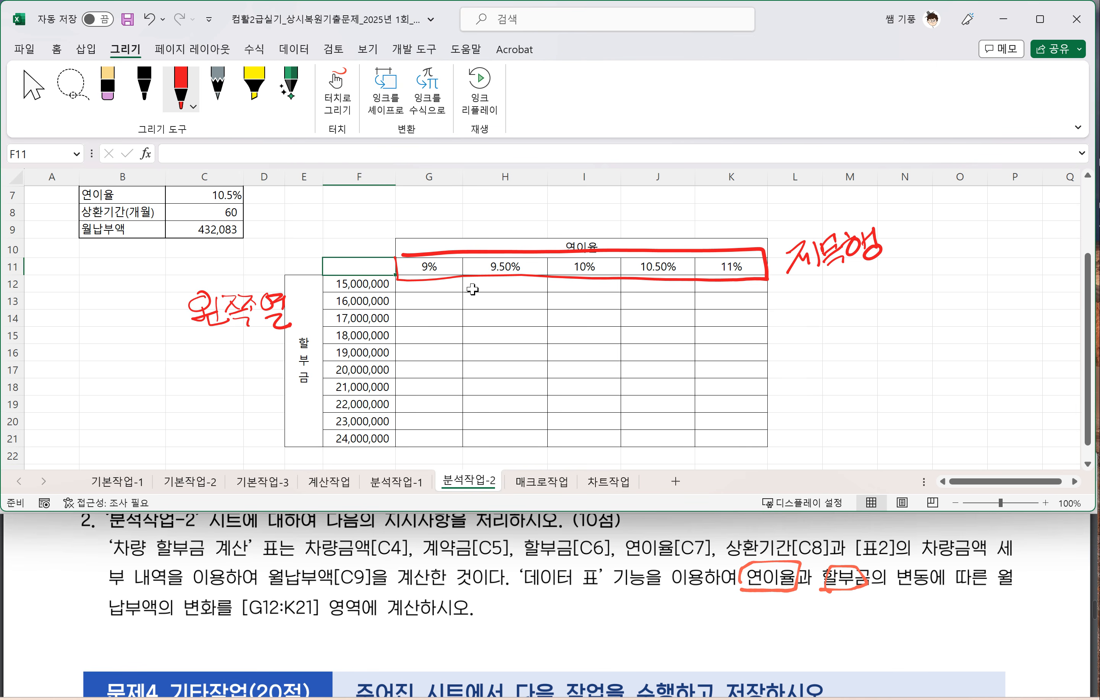
left_click(480, 280)
key("Delete")
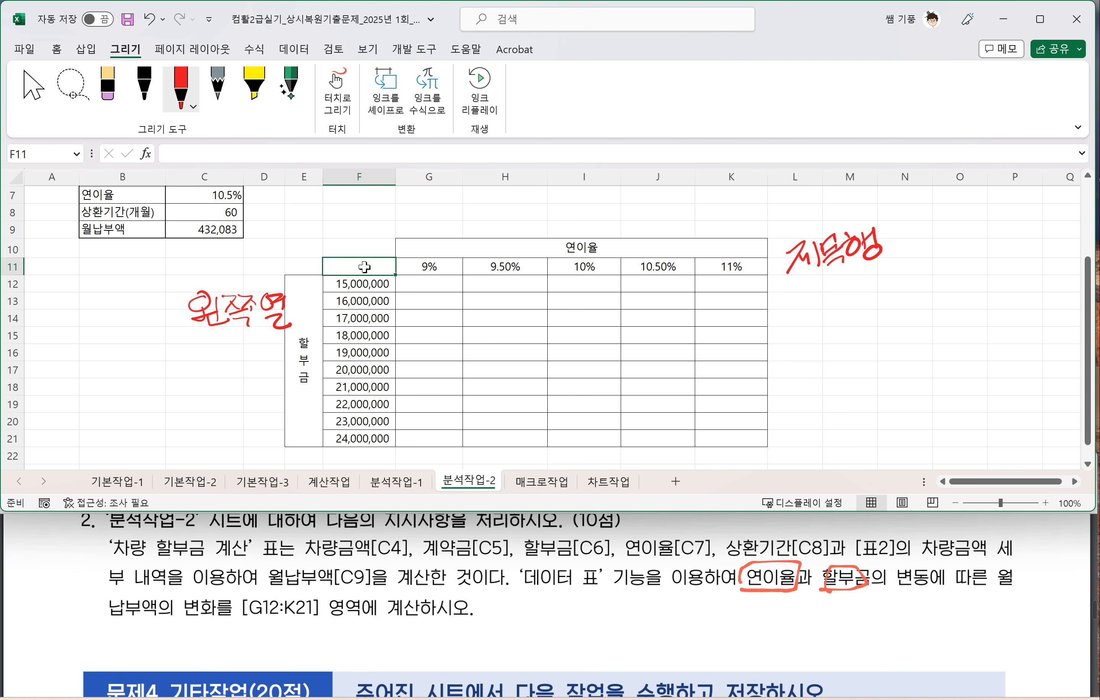
Step: Reference the 월납부액 cell C9 in F11 and start a 데이터 표 on the range F11:K21
type("=")
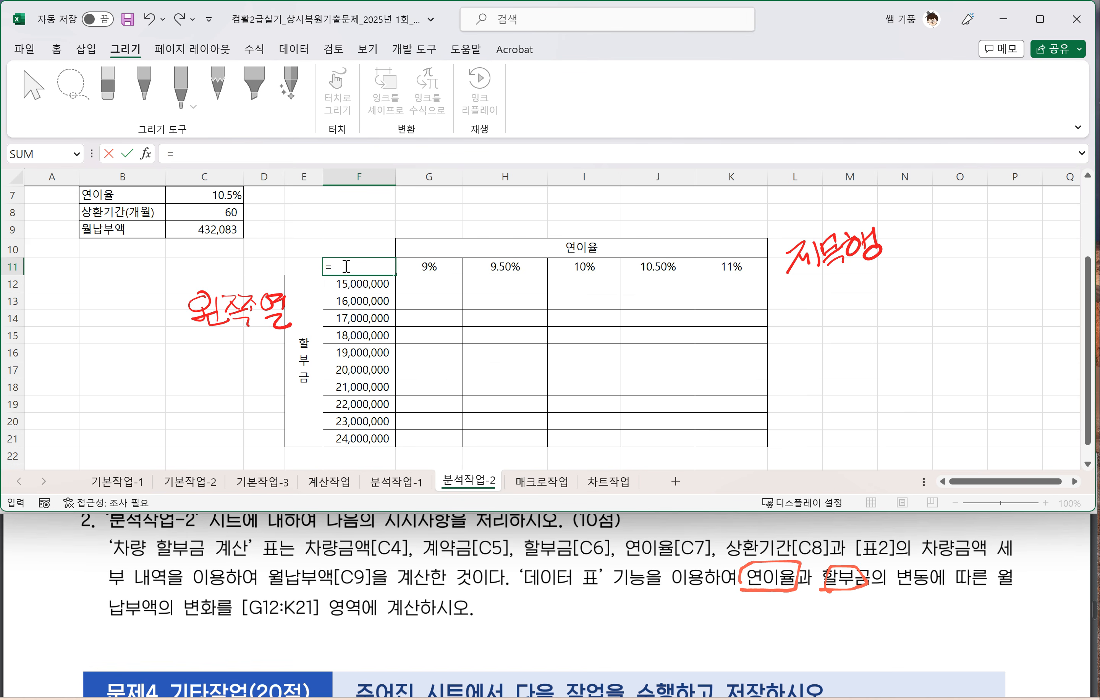
left_click(236, 232)
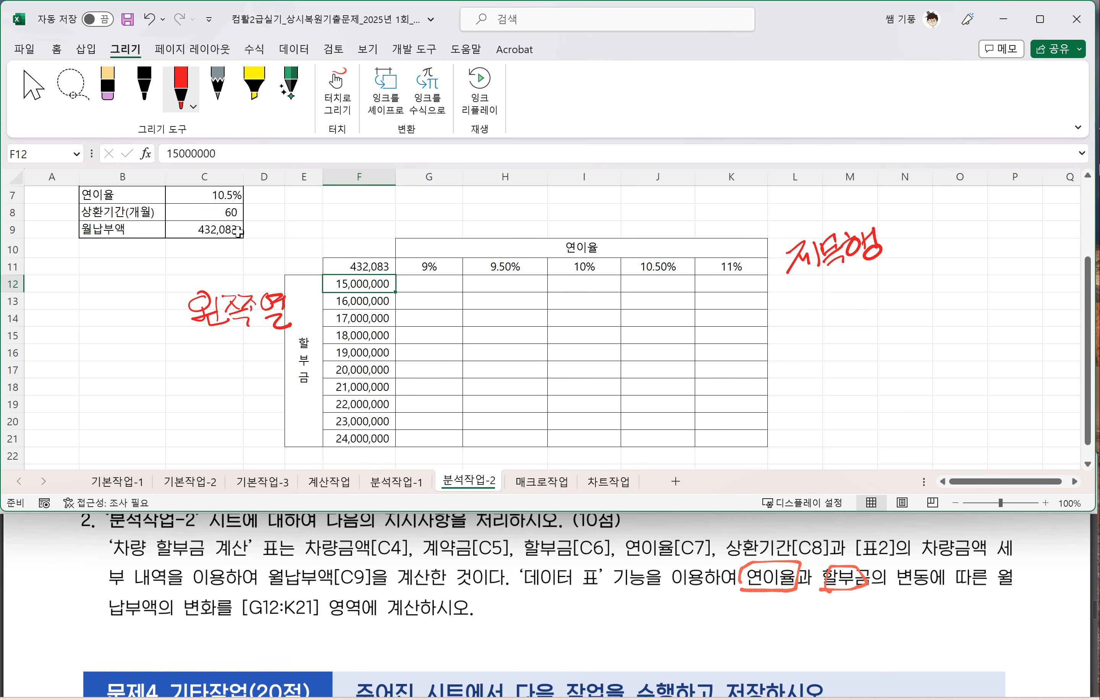
left_click_drag(344, 264, 740, 435)
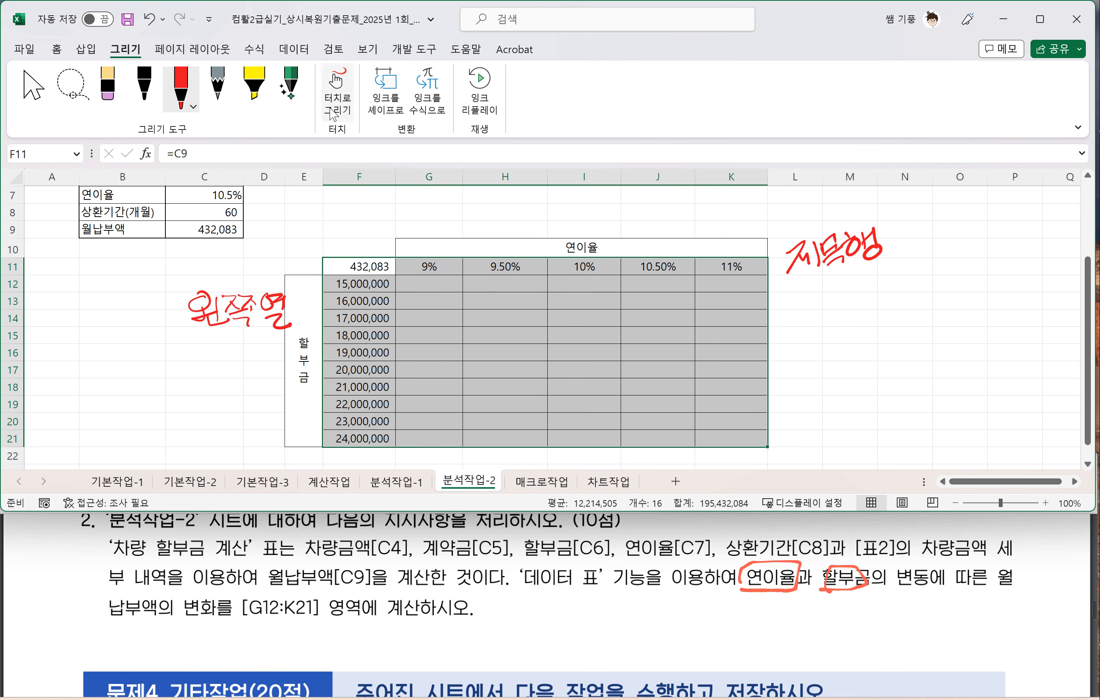
left_click(295, 51)
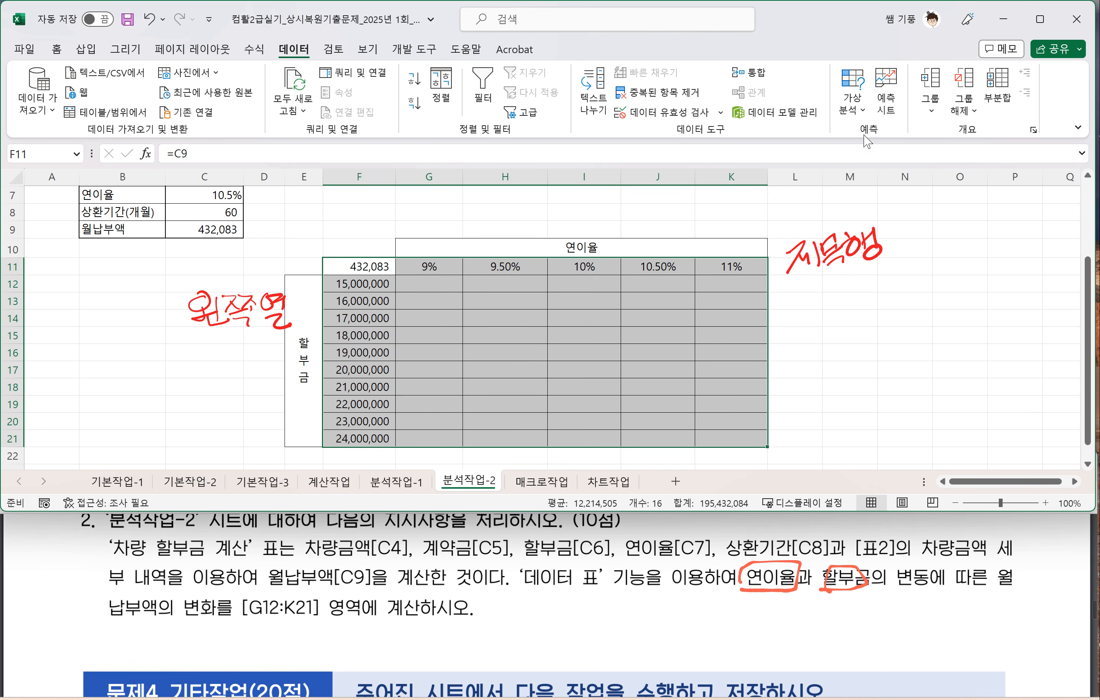
left_click(856, 113)
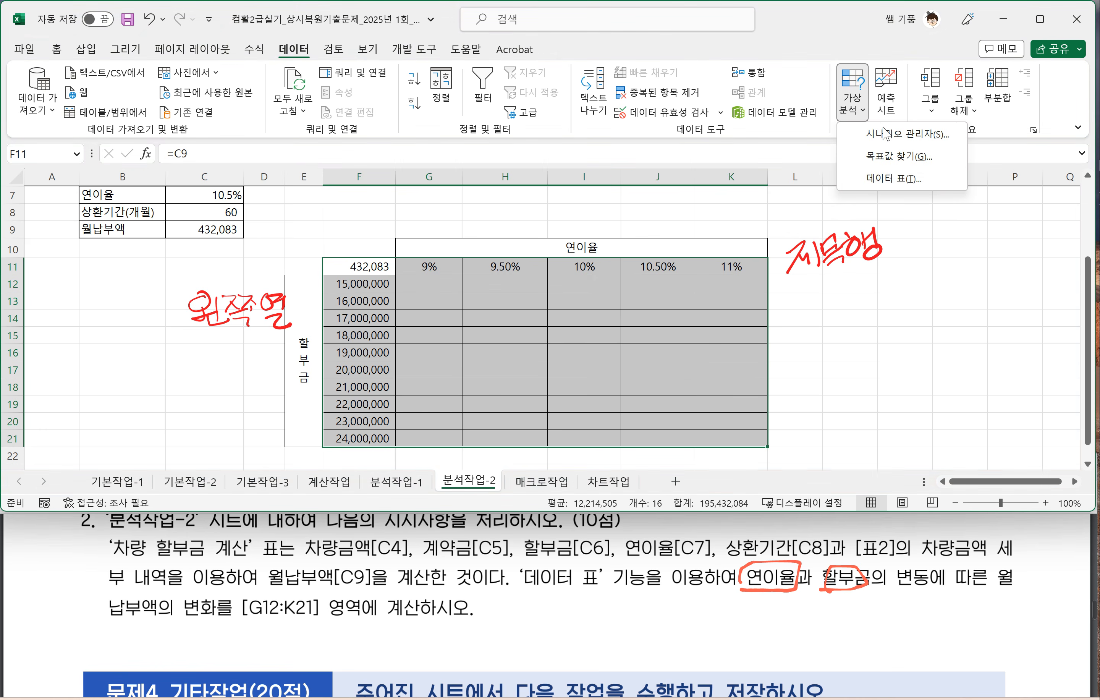
left_click(895, 179)
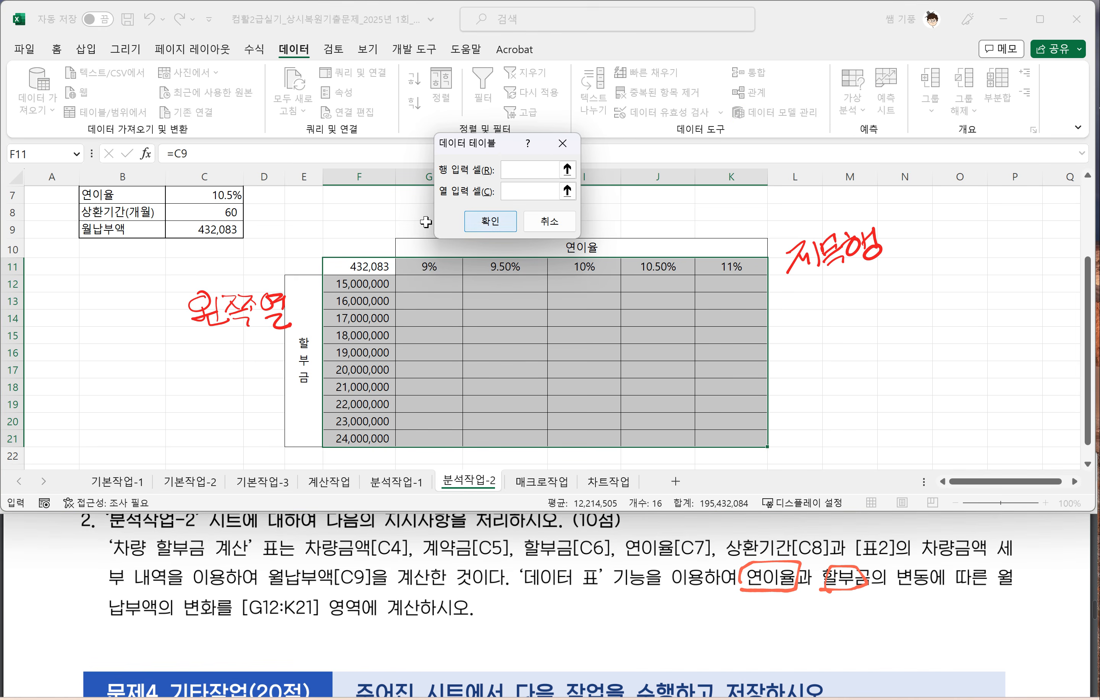
Step: Create the 데이터 표 with C7 (연이율) as 행 입력 셀 and C6 (할부금) as 열 입력 셀
left_click_drag(483, 157, 554, 290)
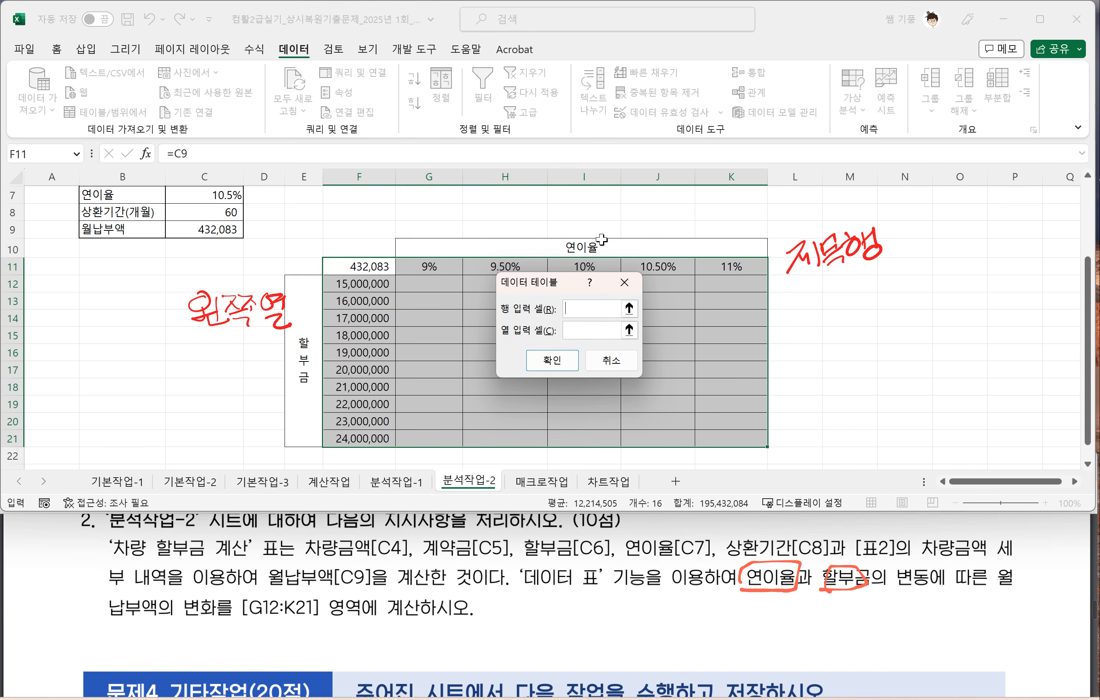
scroll(543, 267, "up", 1)
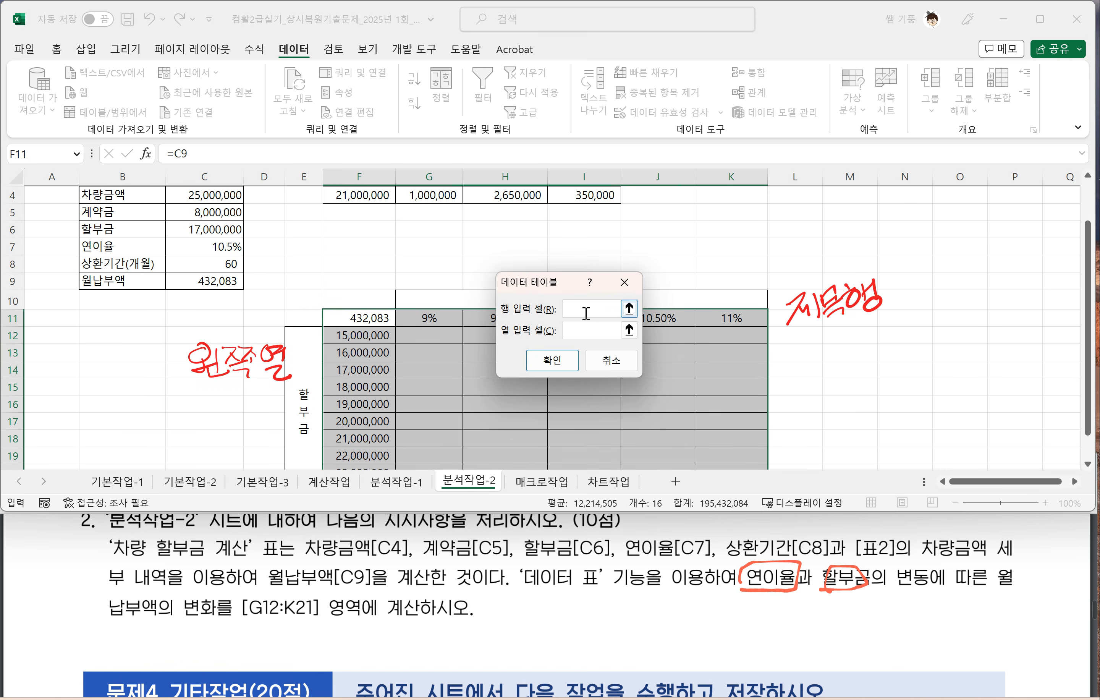
left_click(223, 249)
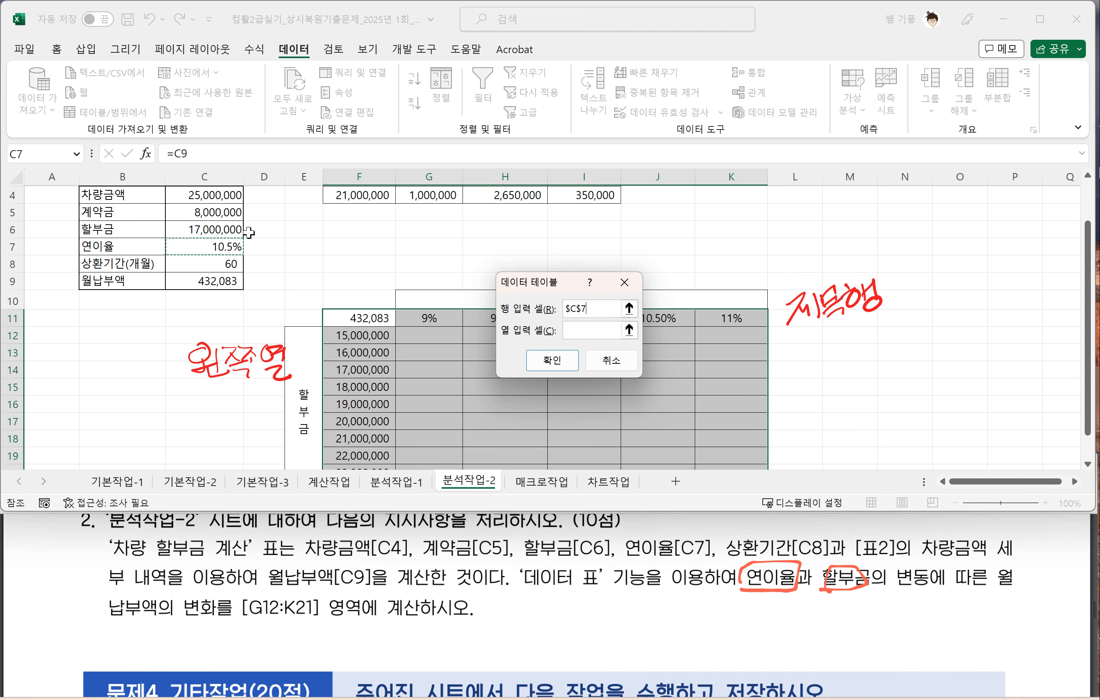
left_click_drag(534, 287, 592, 366)
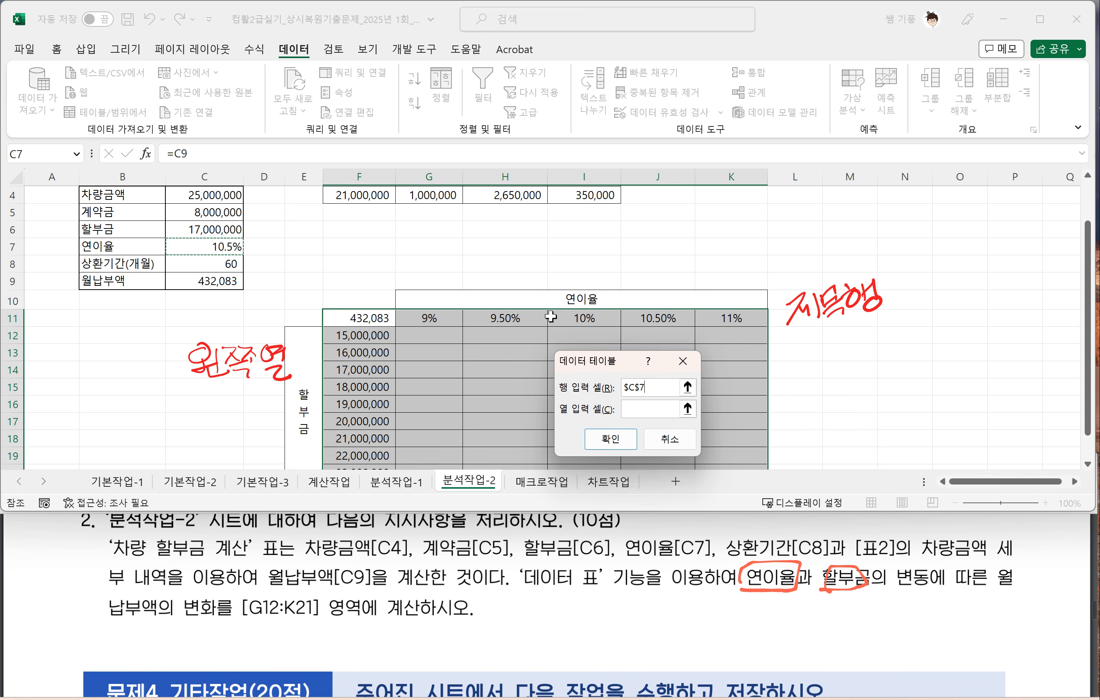
left_click(638, 409)
left_click(211, 228)
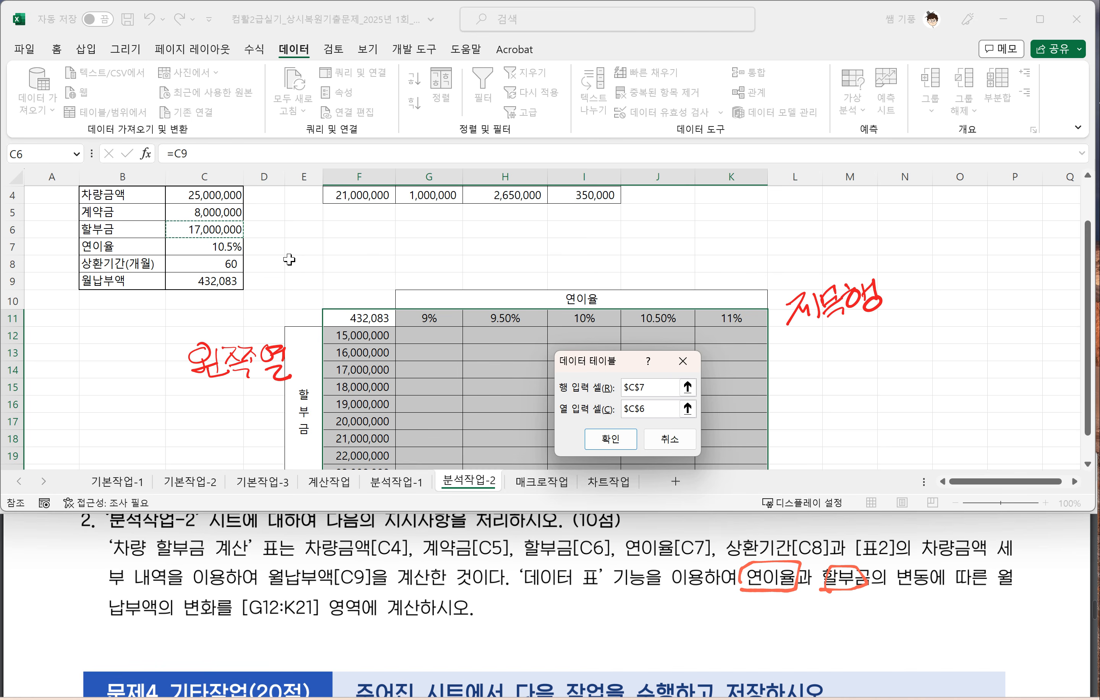
left_click(611, 441)
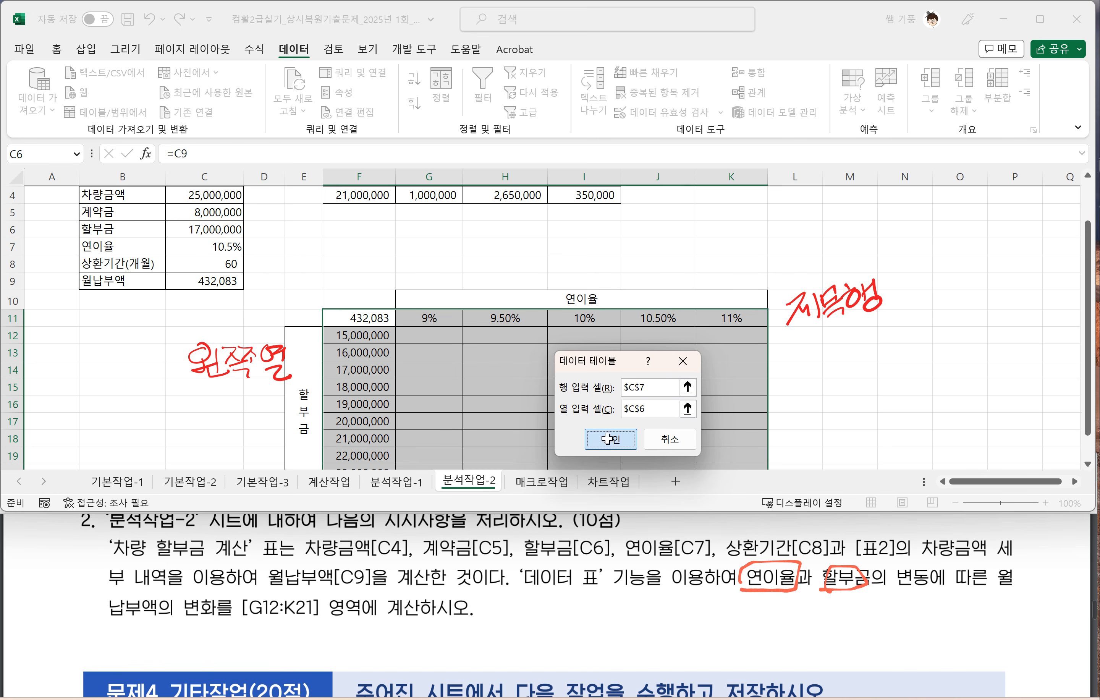
scroll(601, 364, "down", 1)
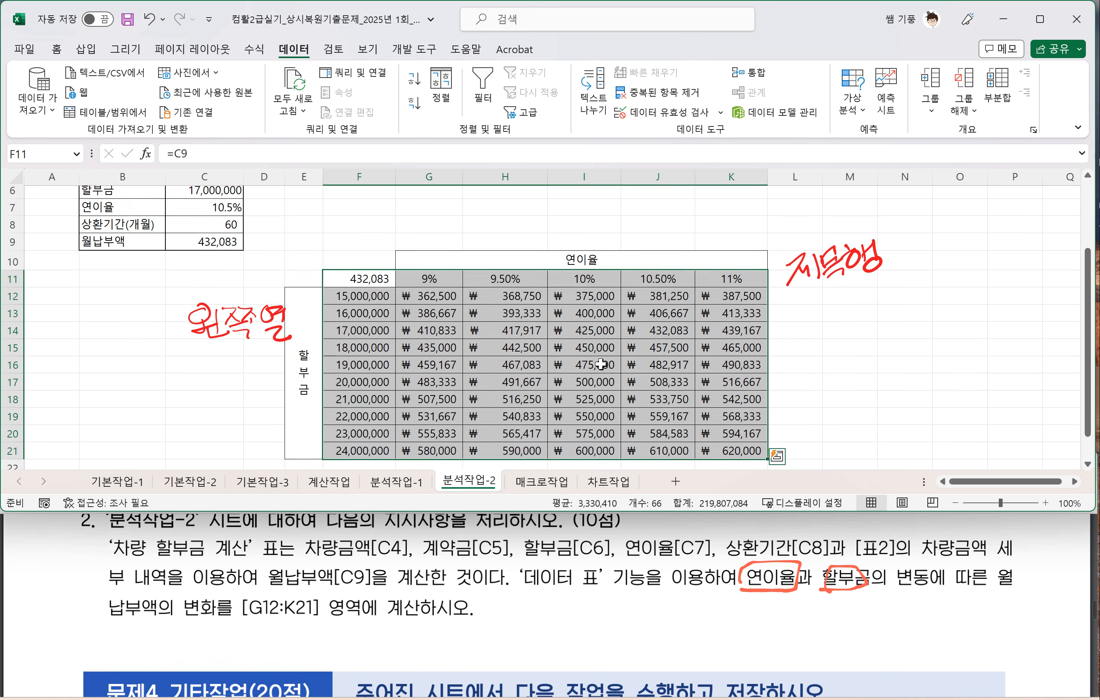
left_click(603, 365)
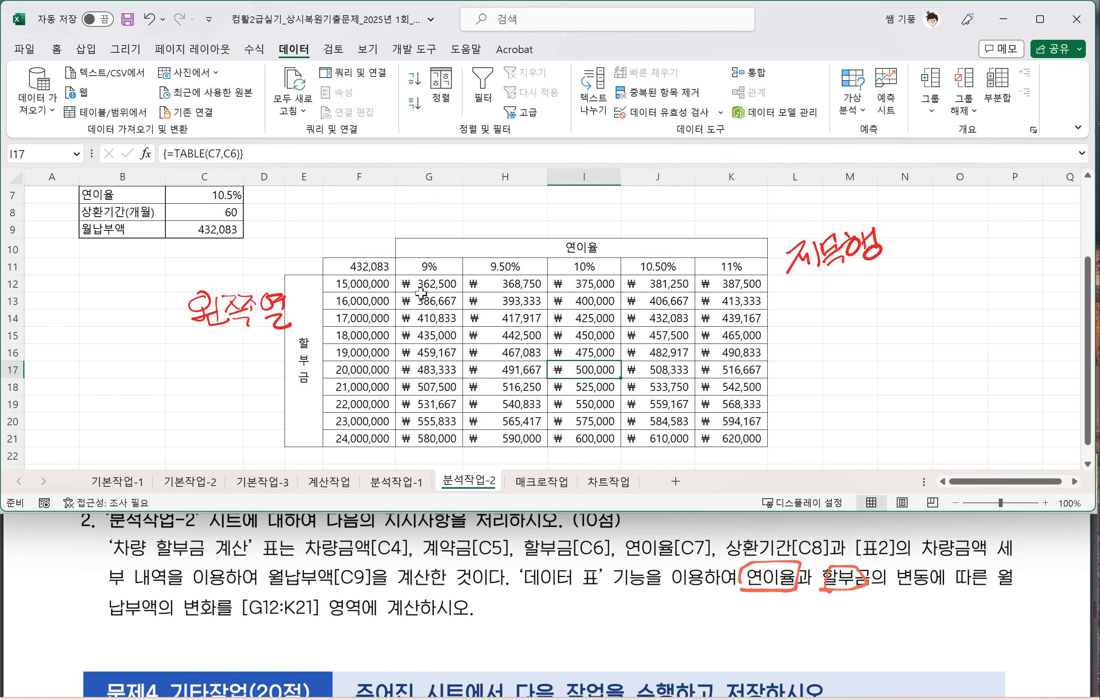
Step: Try to delete only the cells G14:I17 from the finished data table
left_click_drag(420, 319, 621, 369)
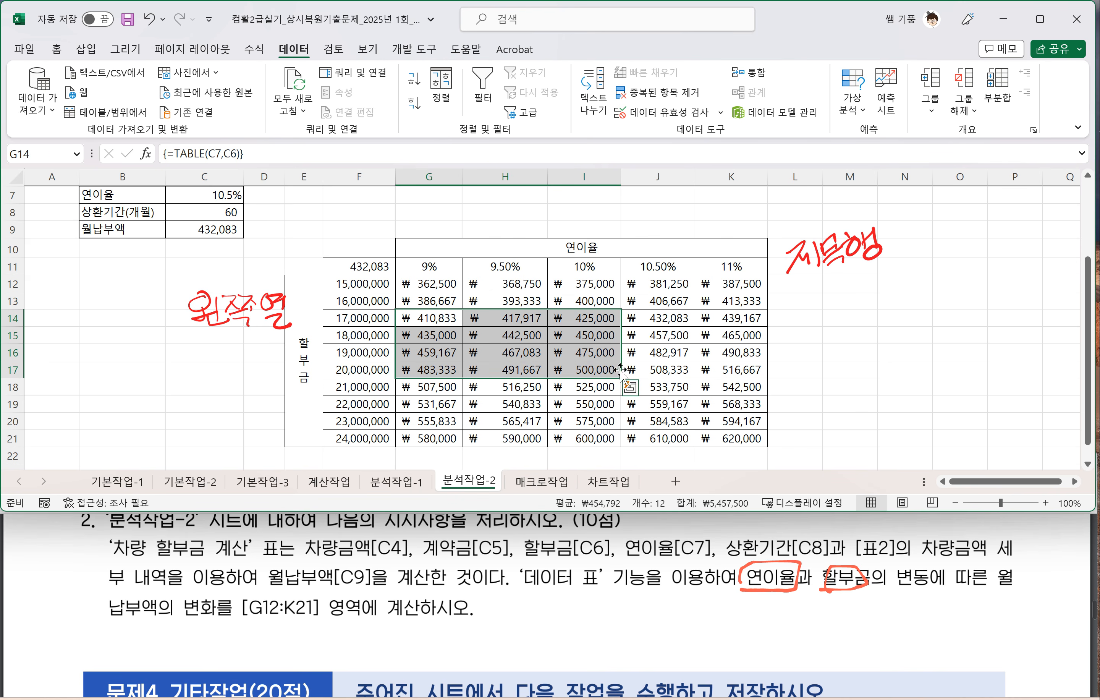
key("Delete")
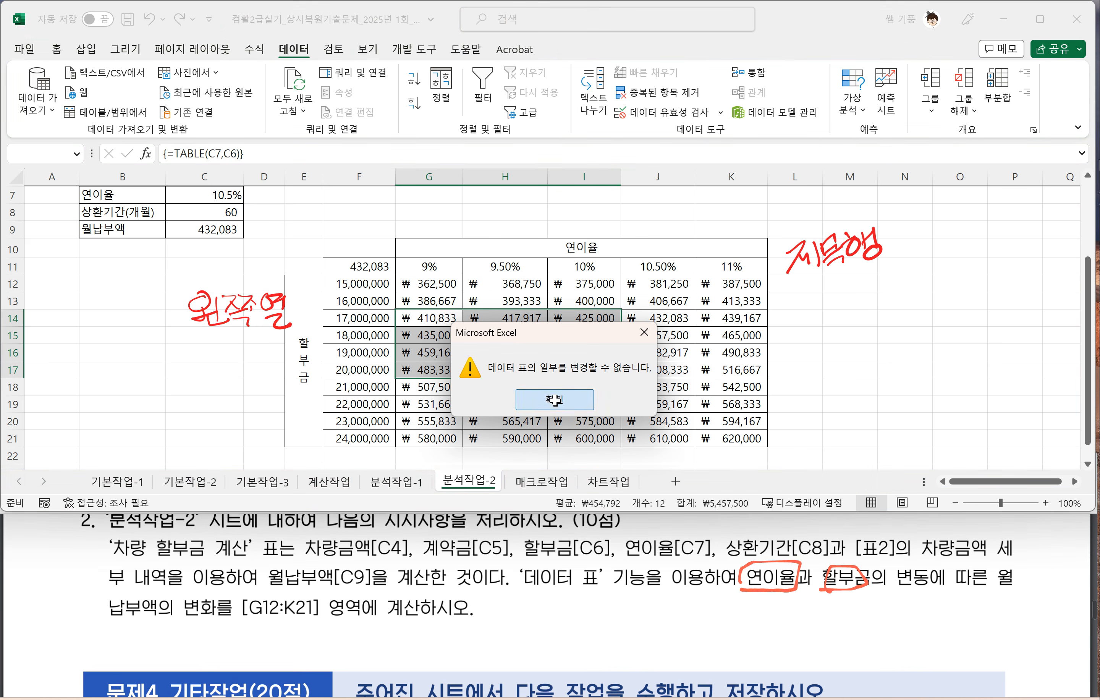
left_click(554, 400)
Step: Select F11:K21 and the result range G12:K21, and try to delete only G12:K19 from the data table
left_click_drag(356, 267, 743, 434)
left_click(414, 286)
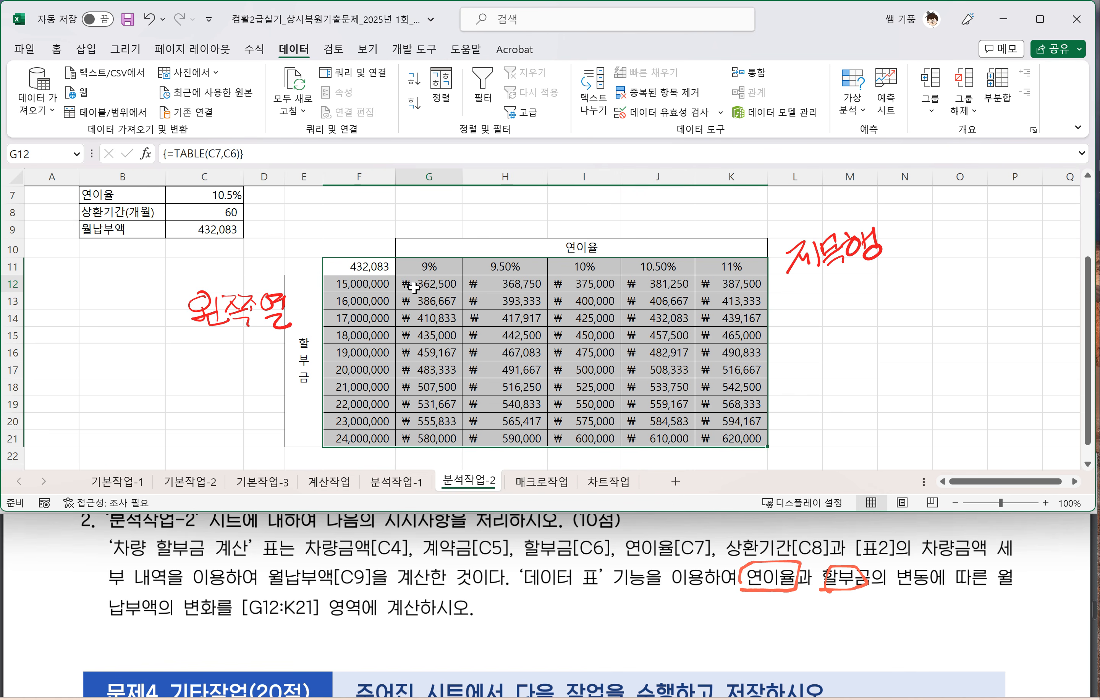
left_click_drag(414, 286, 752, 437)
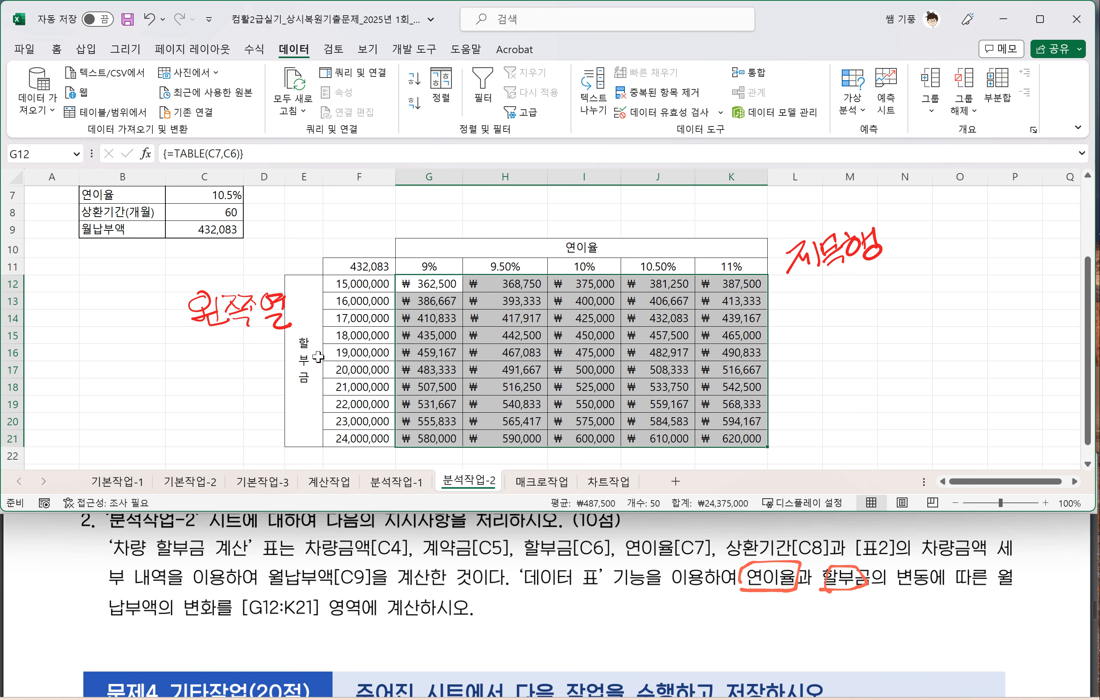
left_click(423, 284)
left_click_drag(468, 286, 707, 398)
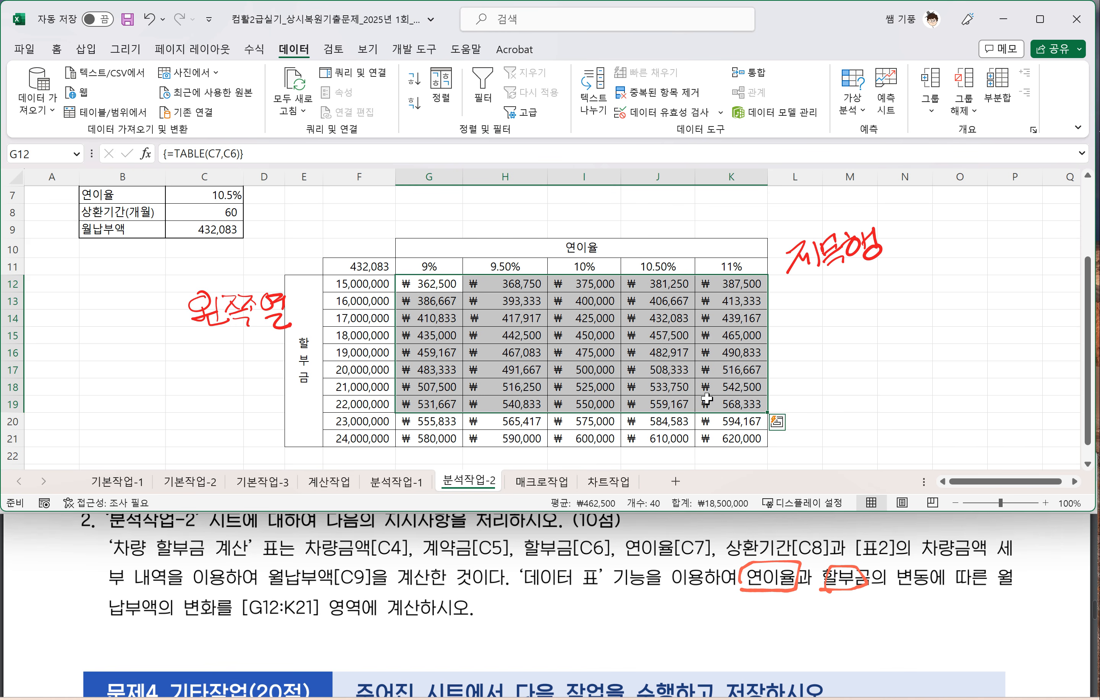
key("Delete")
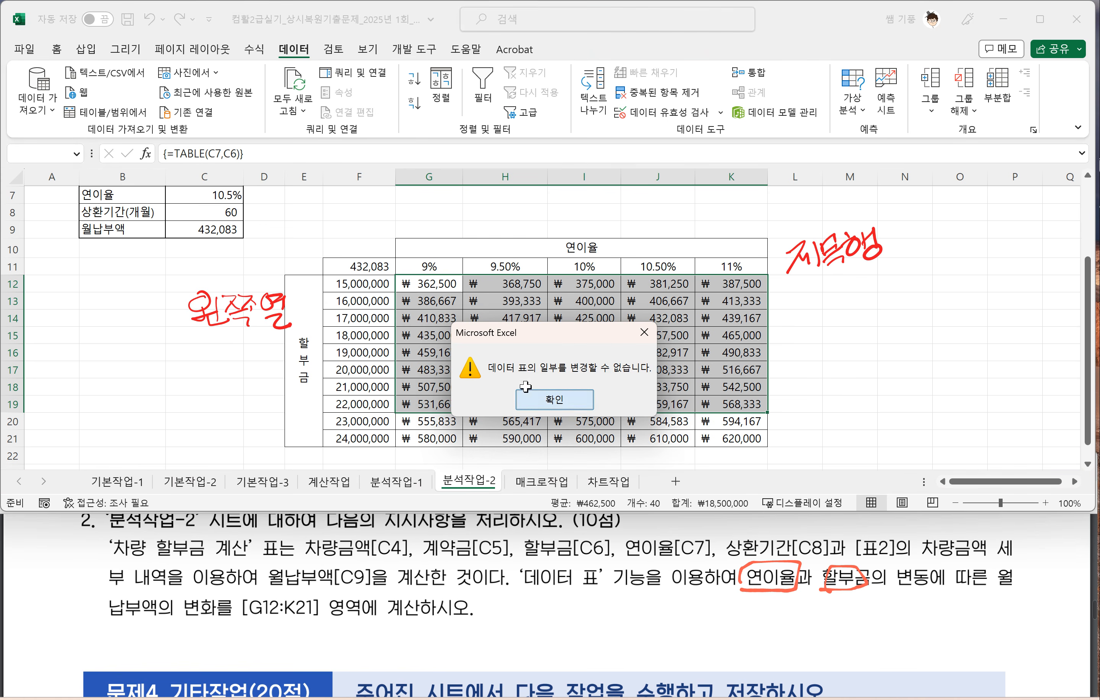
left_click(564, 401)
Step: Delete the whole data table result range G12:K21 and undo that deletion
left_click_drag(398, 283, 763, 434)
key("Delete")
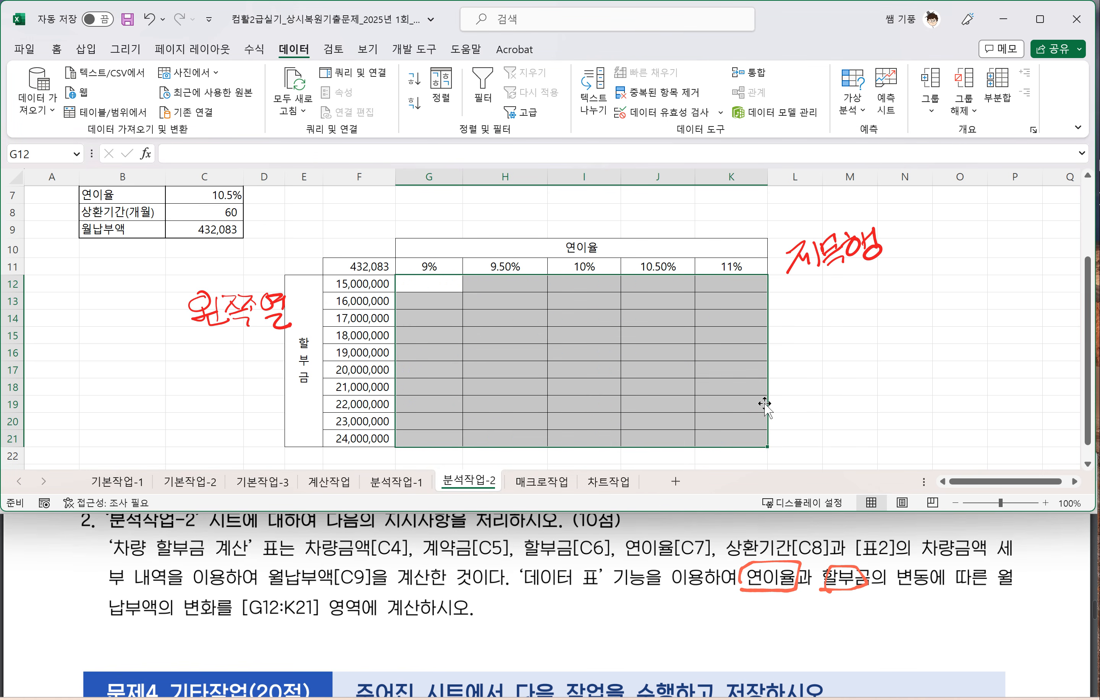
key("ctrl+z")
left_click(842, 388)
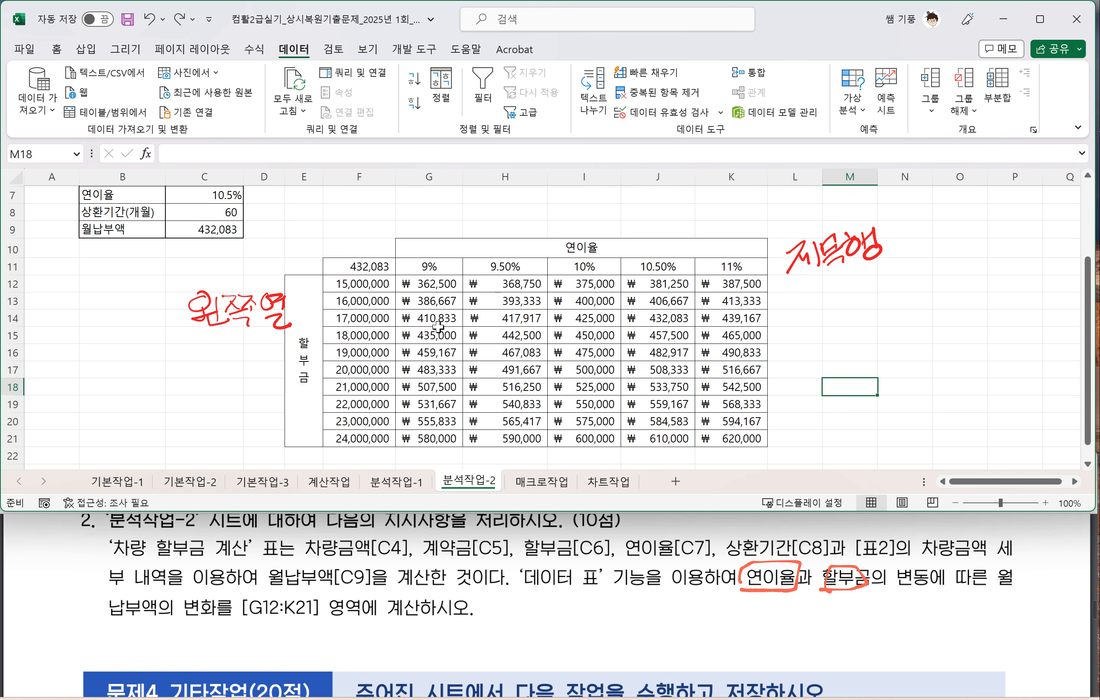
Step: Open the 매크로작업 sheet and draw a box around 현재 통합 문서 in question 1 of 문제4 in the exam PDF
left_click(542, 482)
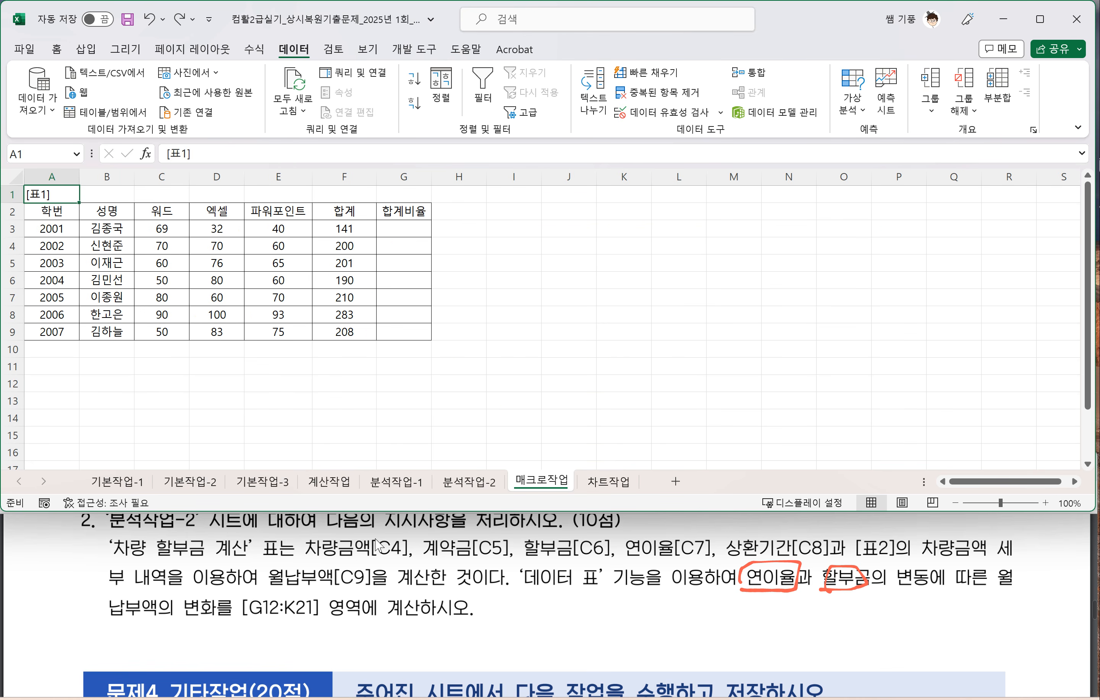
scroll(209, 627, "down", 3)
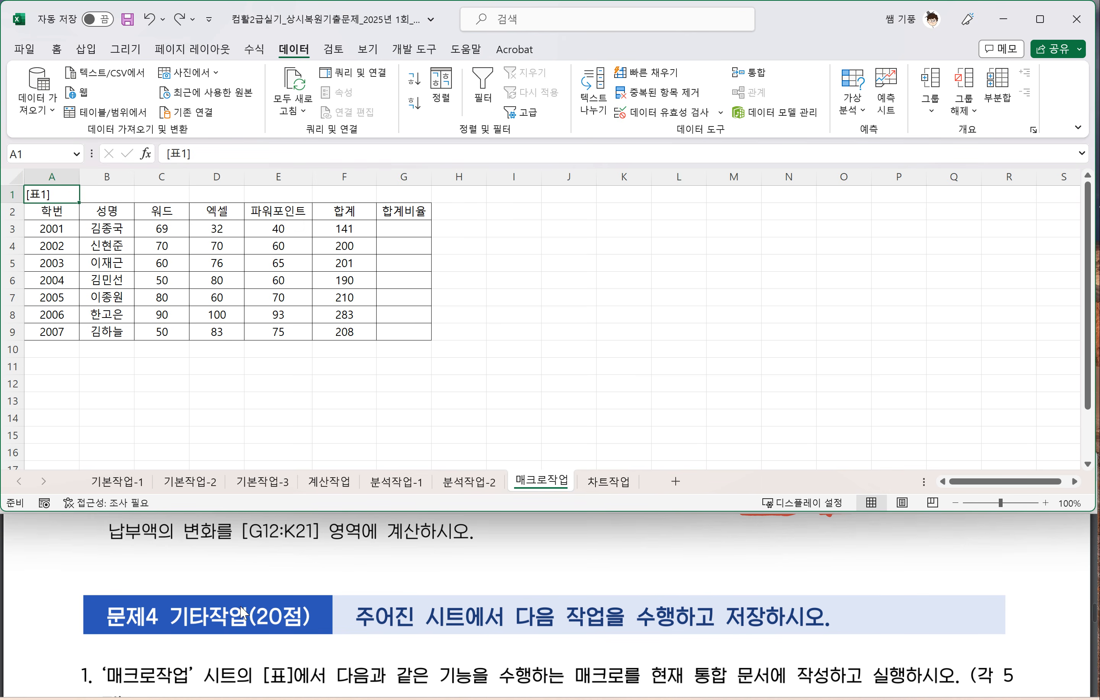
scroll(194, 623, "down", 3)
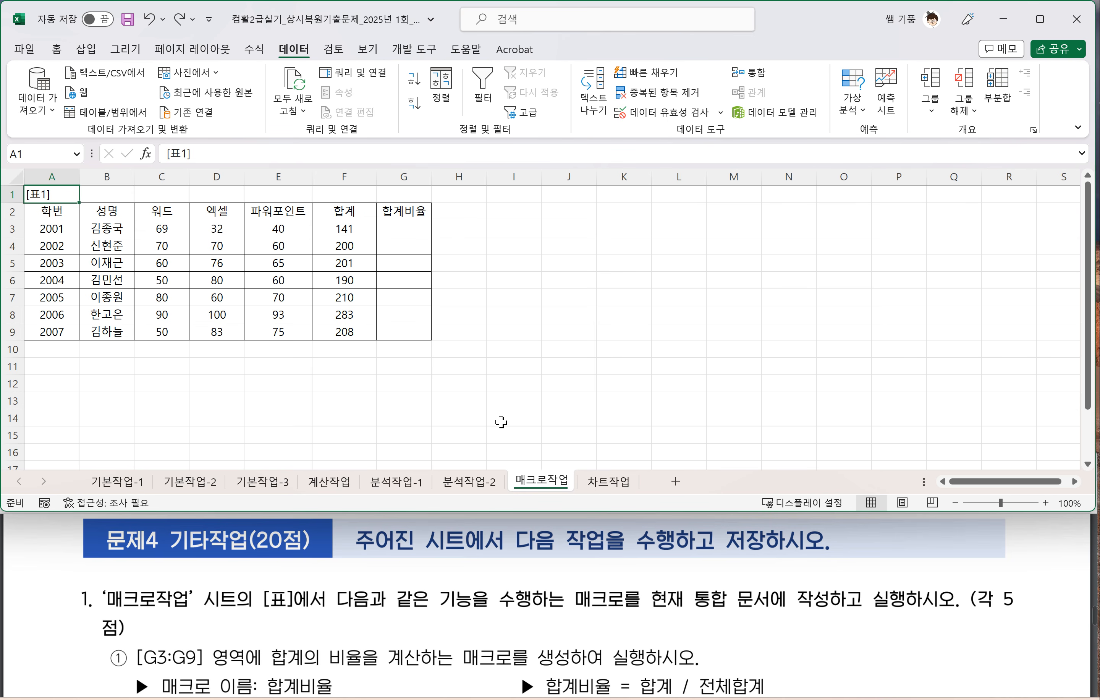
left_click(434, 384)
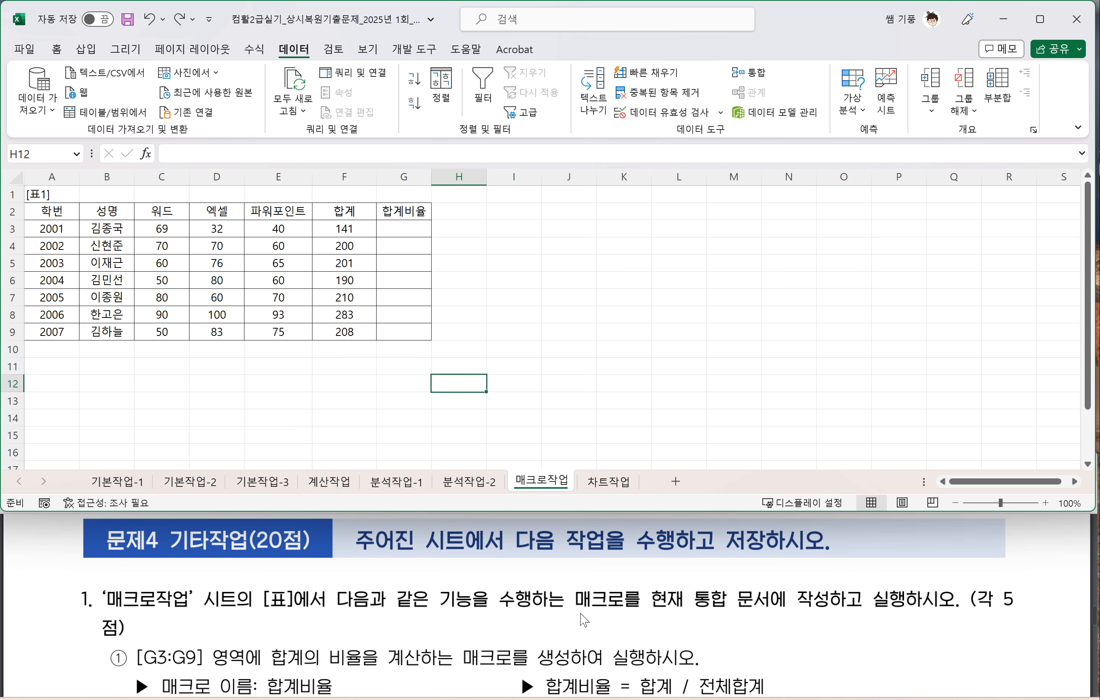
left_click(649, 594)
mouse_move(647, 588)
left_mouse_down()
mouse_move(702, 621)
mouse_move(779, 609)
mouse_move(640, 594)
left_mouse_up()
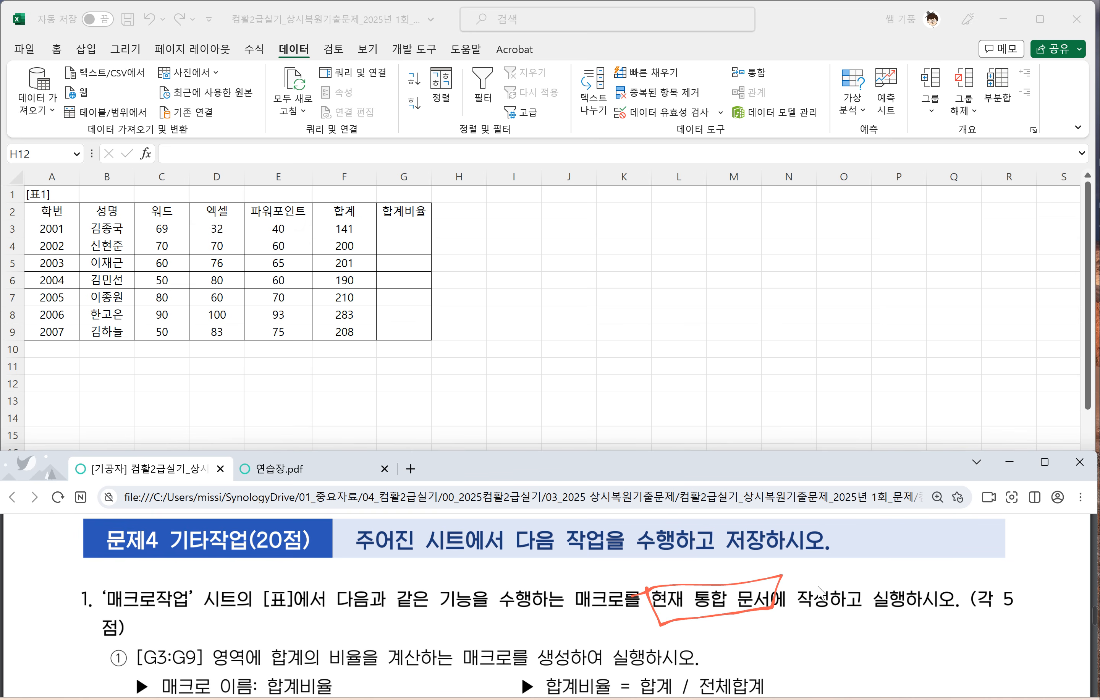
left_click(448, 379)
Step: Underline 합계의 비율을 계산하는 매크로를 생성하여 실행하시오 in item ① of the exam PDF and return to the 매크로작업 sheet
scroll(391, 601, "down", 2)
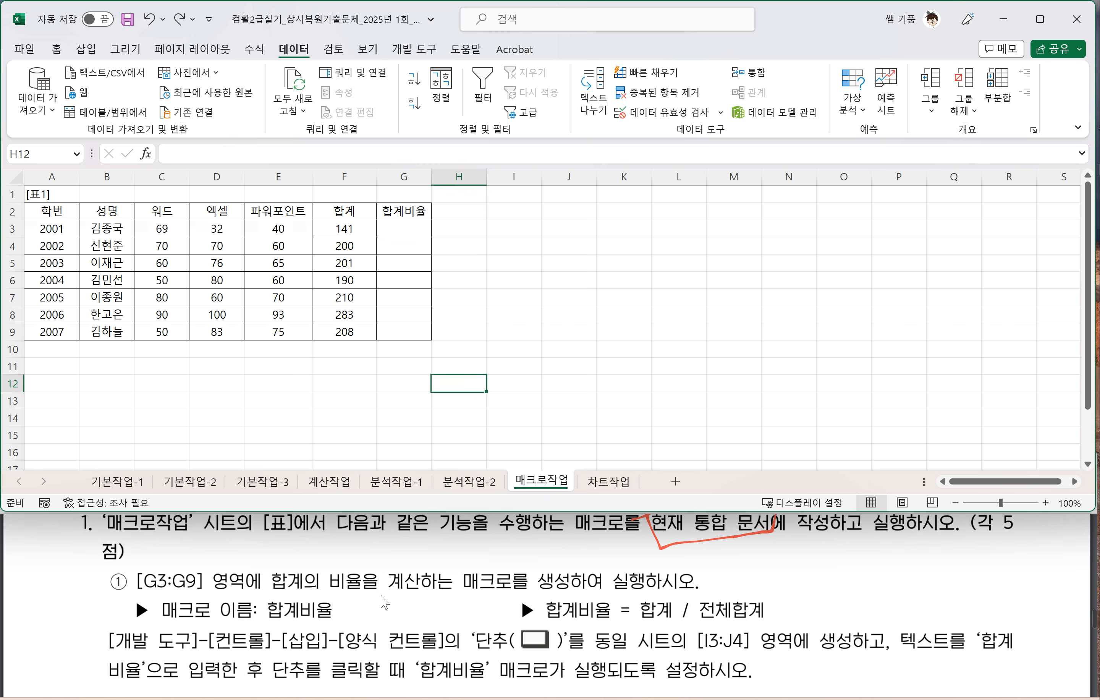
left_click(402, 385)
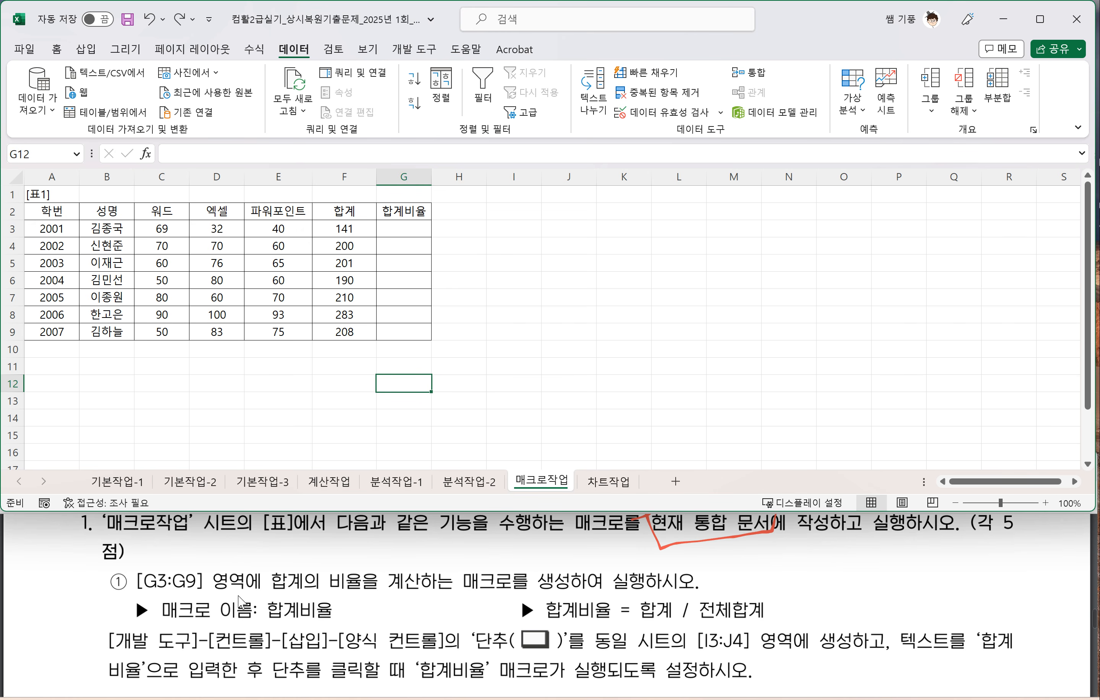
left_click(276, 597)
mouse_move(272, 594)
left_mouse_down()
mouse_move(522, 596)
mouse_move(686, 581)
left_mouse_up()
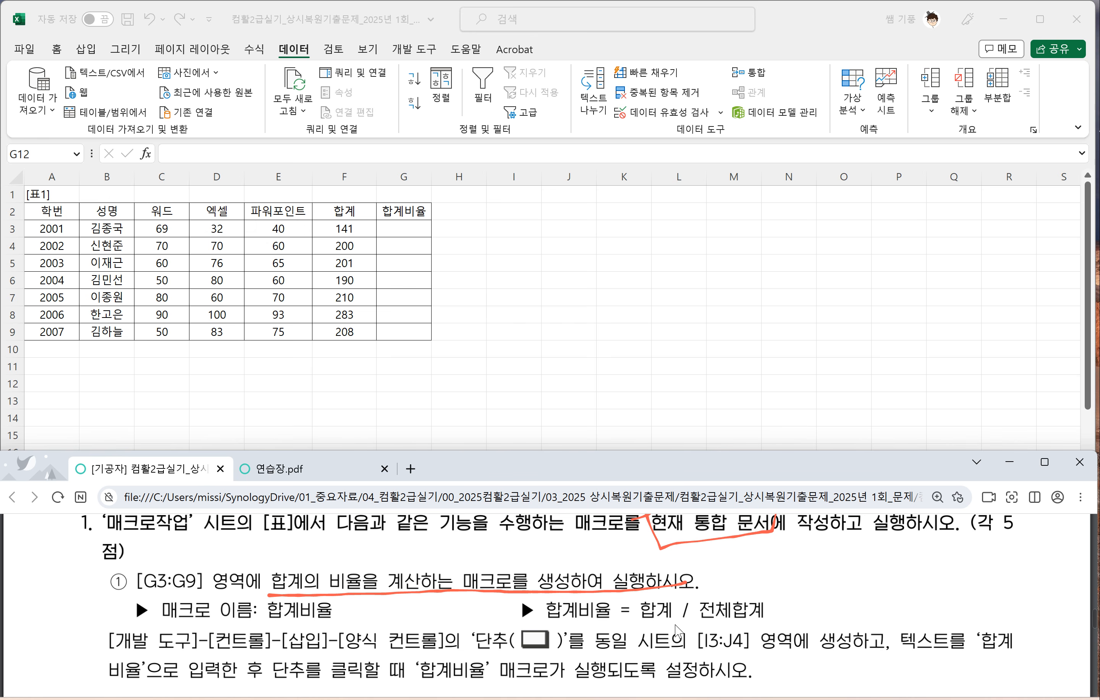
left_click(474, 243)
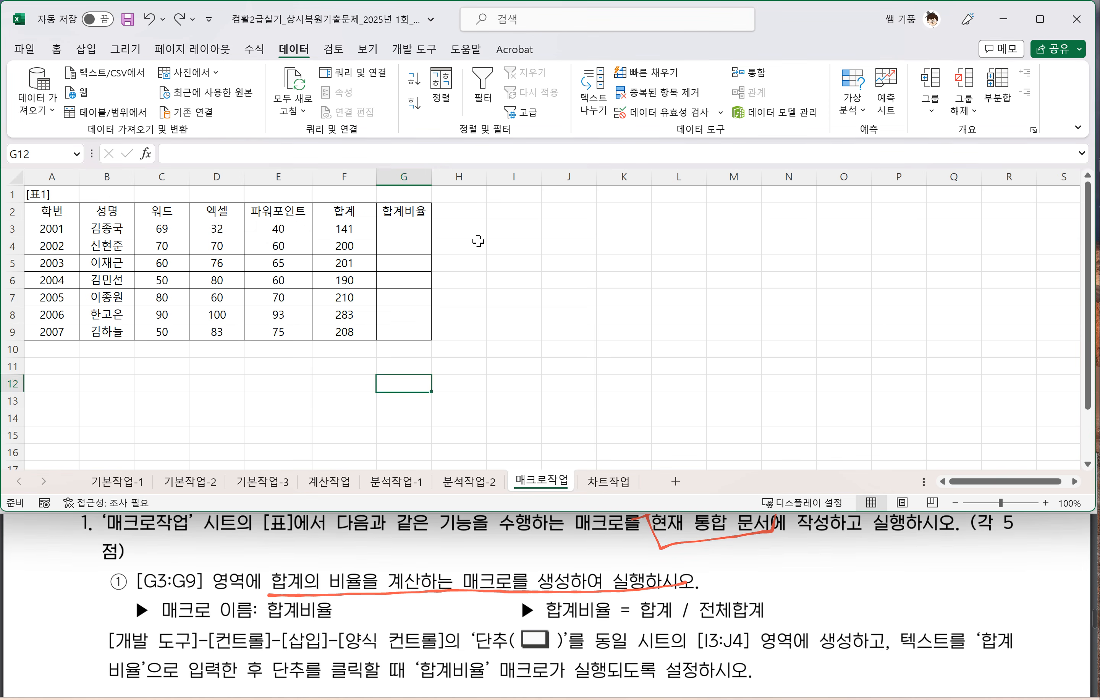
left_click(504, 244)
left_click(519, 281)
left_click(522, 310)
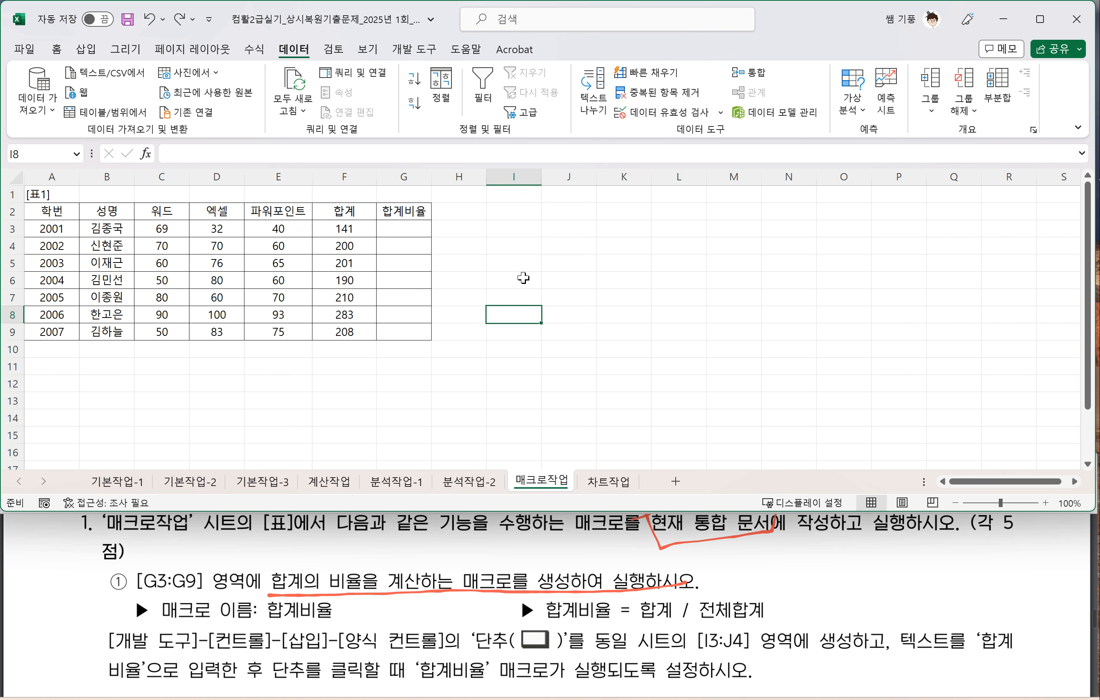
Step: Check in the Excel ribbon customization options that the 개발 도구 tab is enabled, and accept the options
left_click(422, 55)
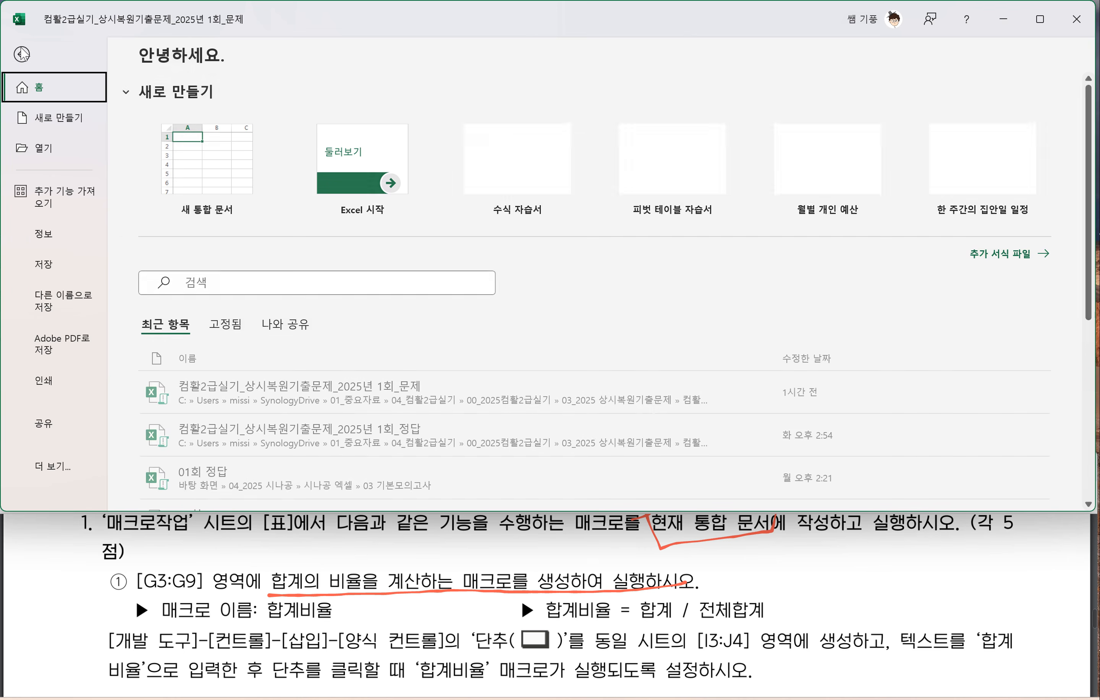
left_click(24, 50)
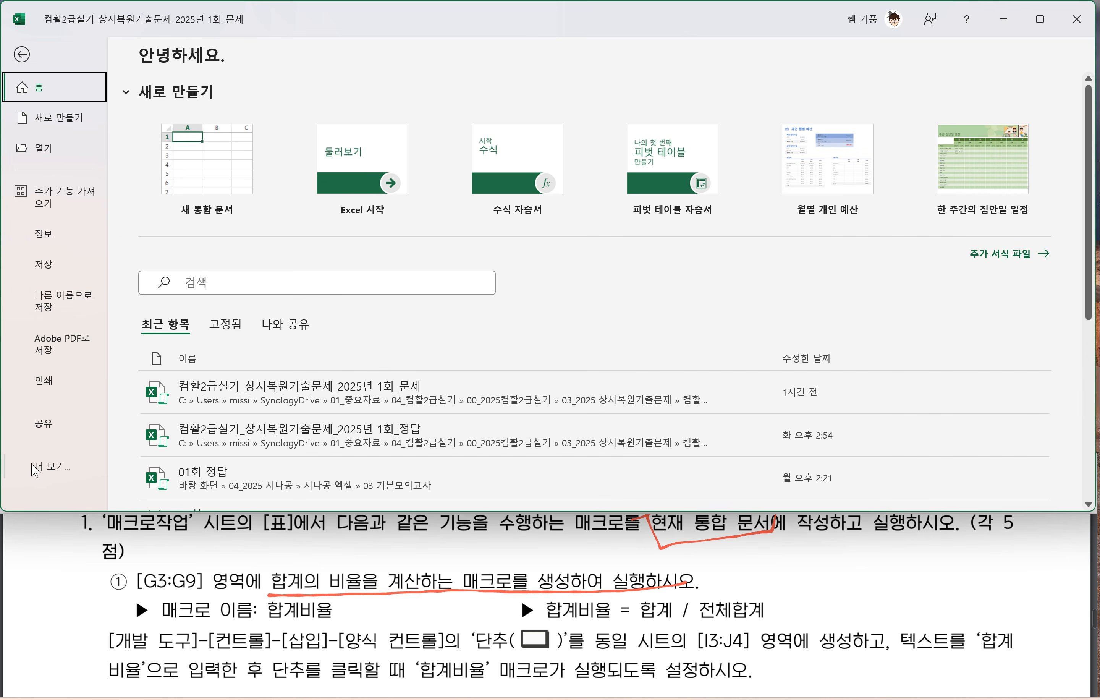
left_click(51, 466)
left_click(147, 631)
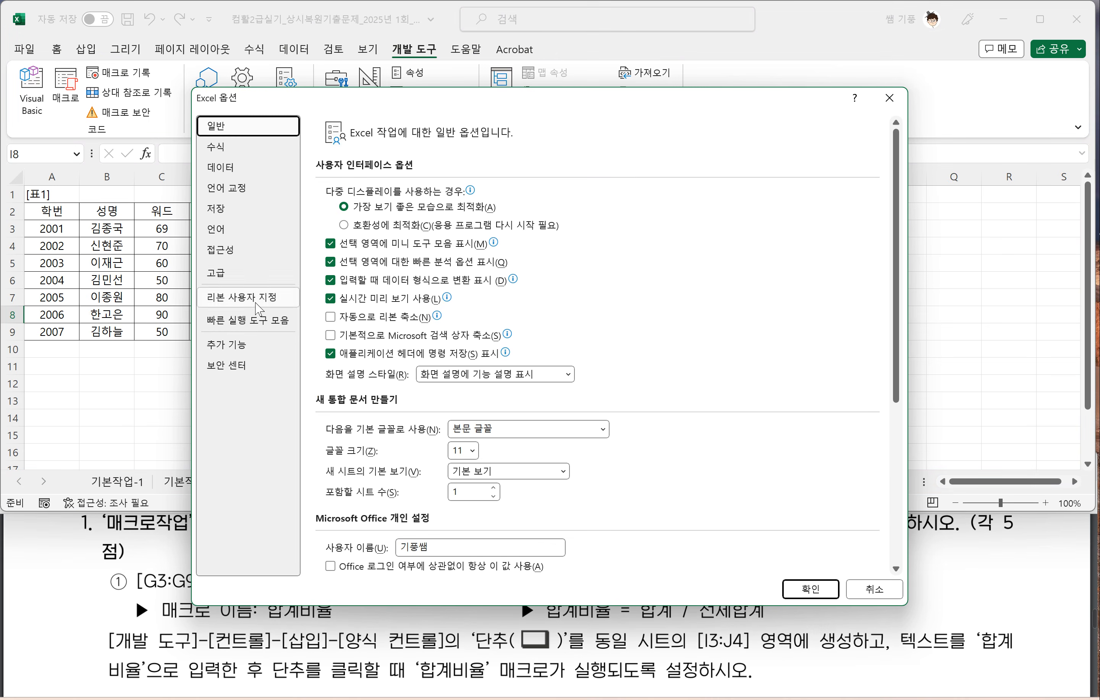
left_click(257, 303)
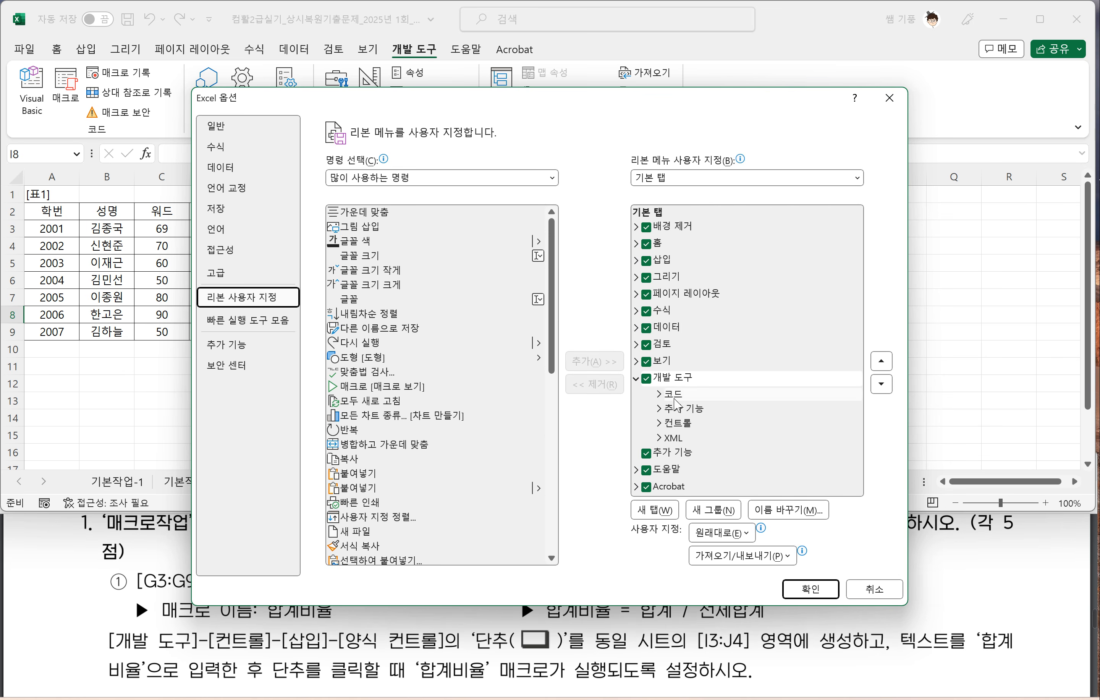
left_click(648, 381)
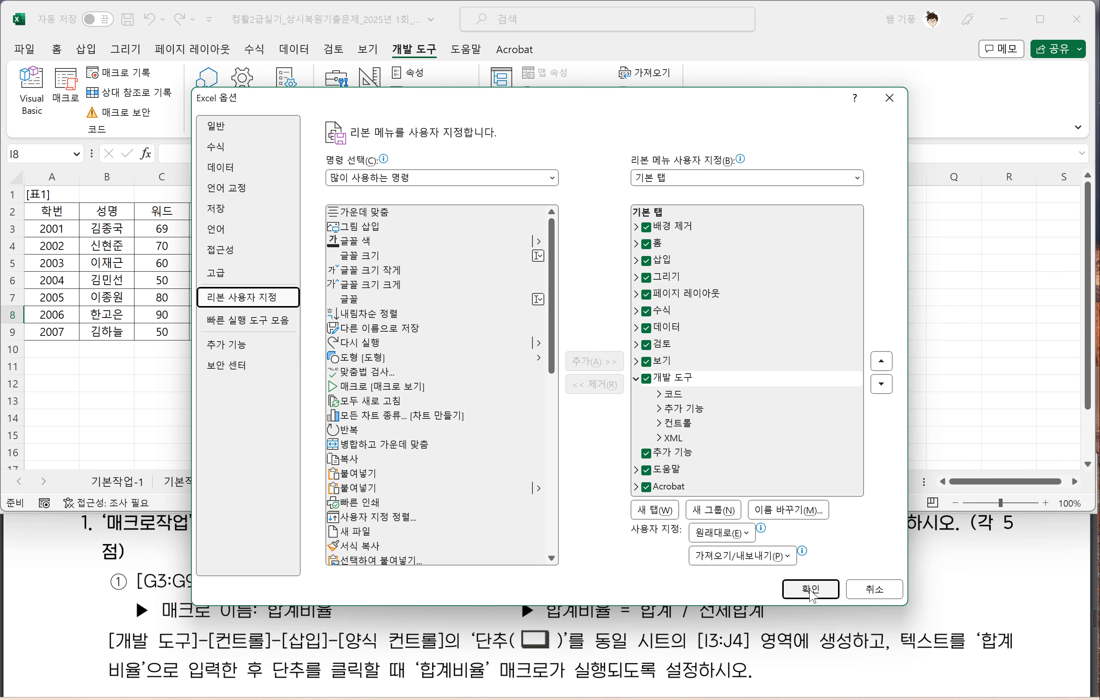
left_click(810, 590)
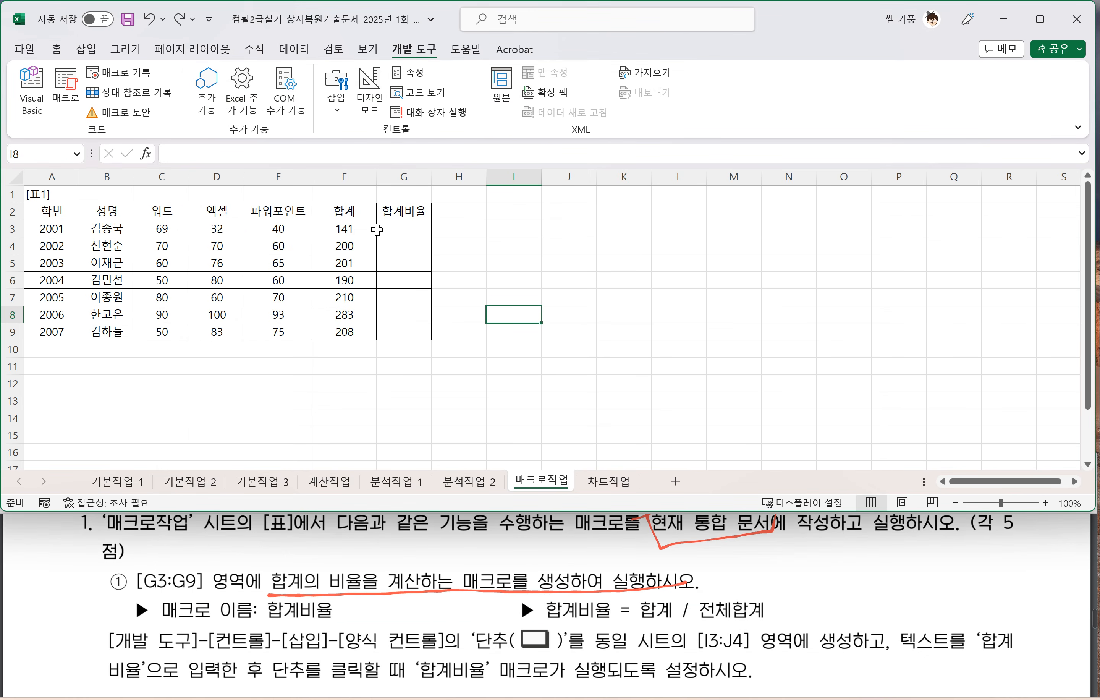
Step: Start recording a macro named 합계비율 stored in 현재 통합 문서, with a blank cell outside the table selected
left_click(500, 258)
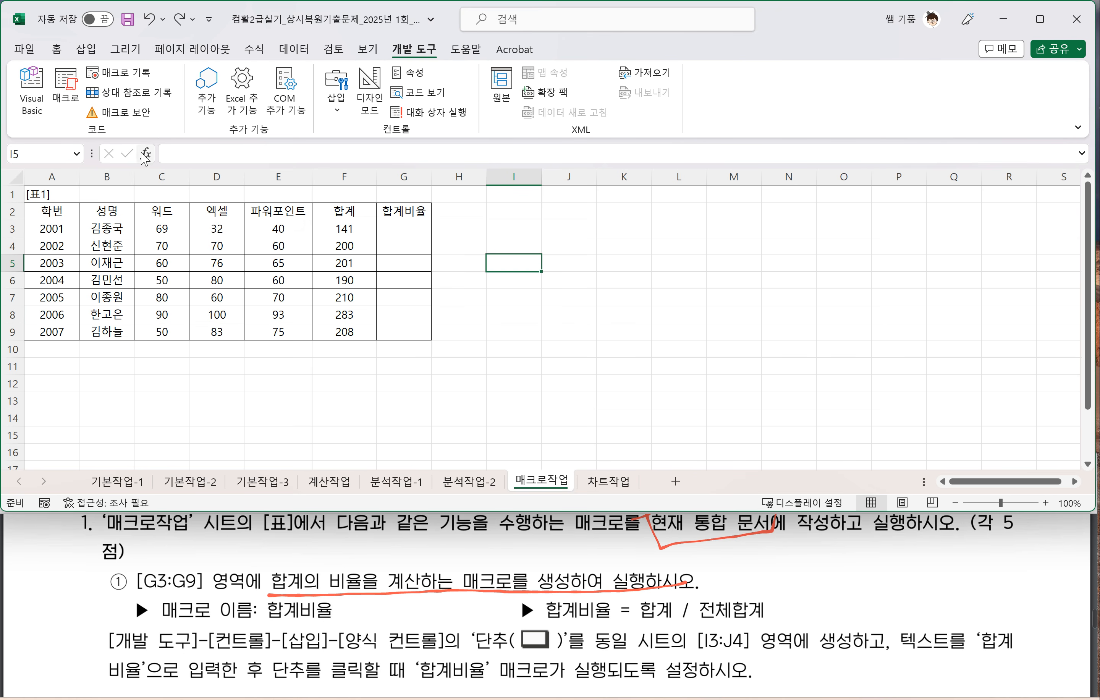
left_click(131, 78)
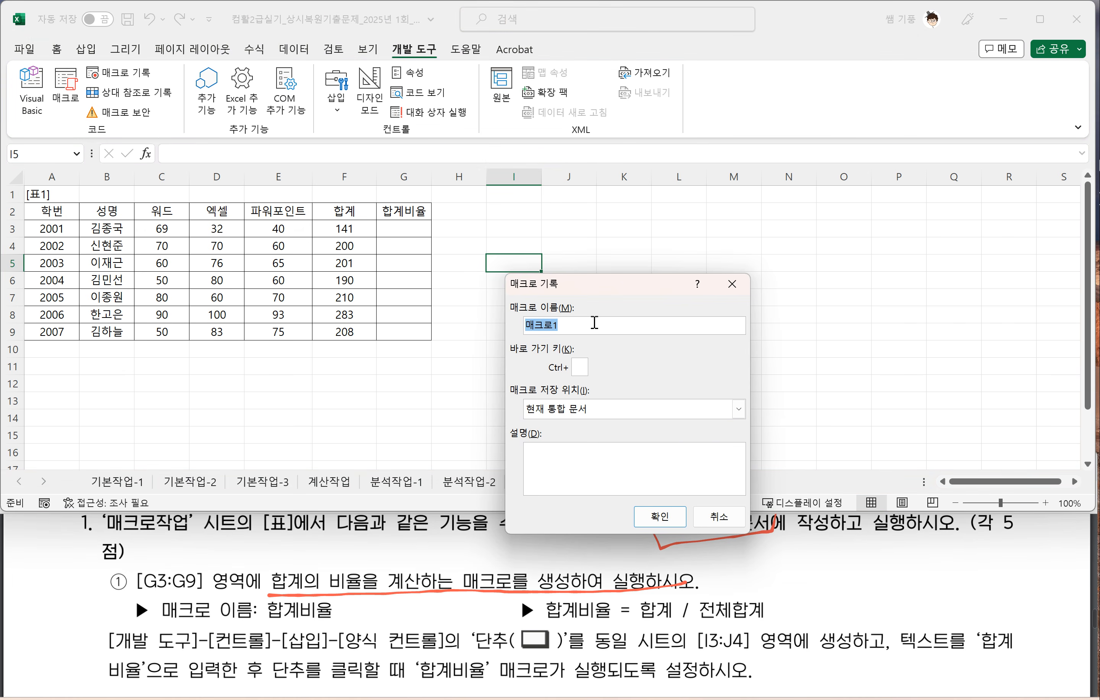
type("gkqrpqldb")
left_click(656, 523)
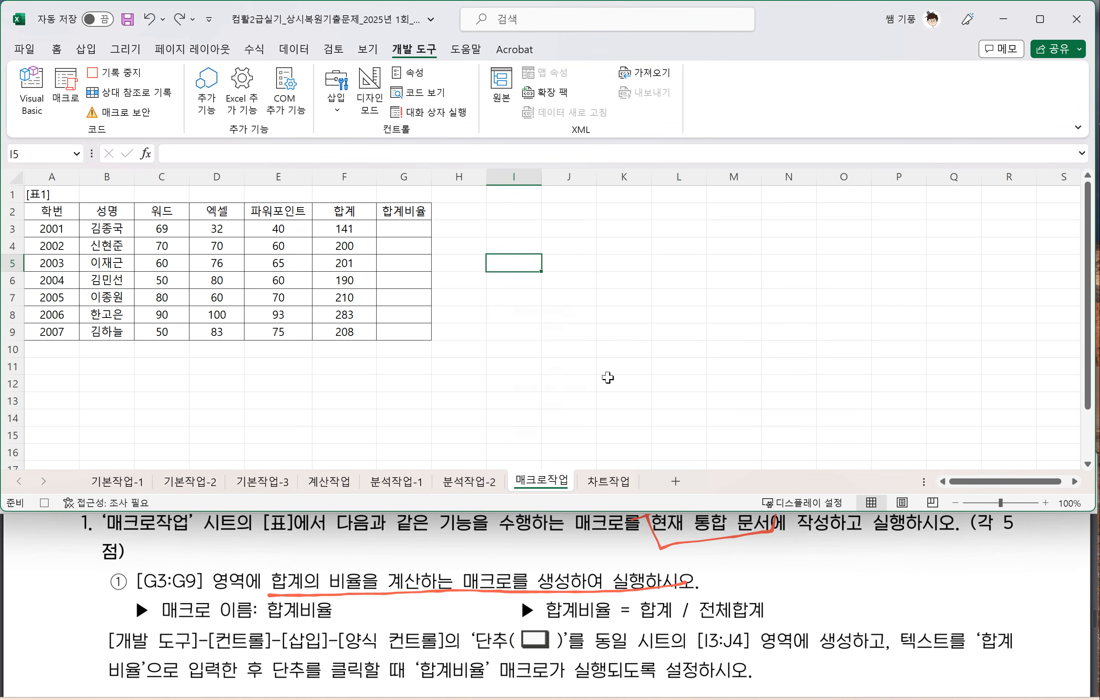
Step: Enter the formula =F3/SUM($F$3:$F$9) in G3 to calculate the first 합계비율
left_click(410, 230)
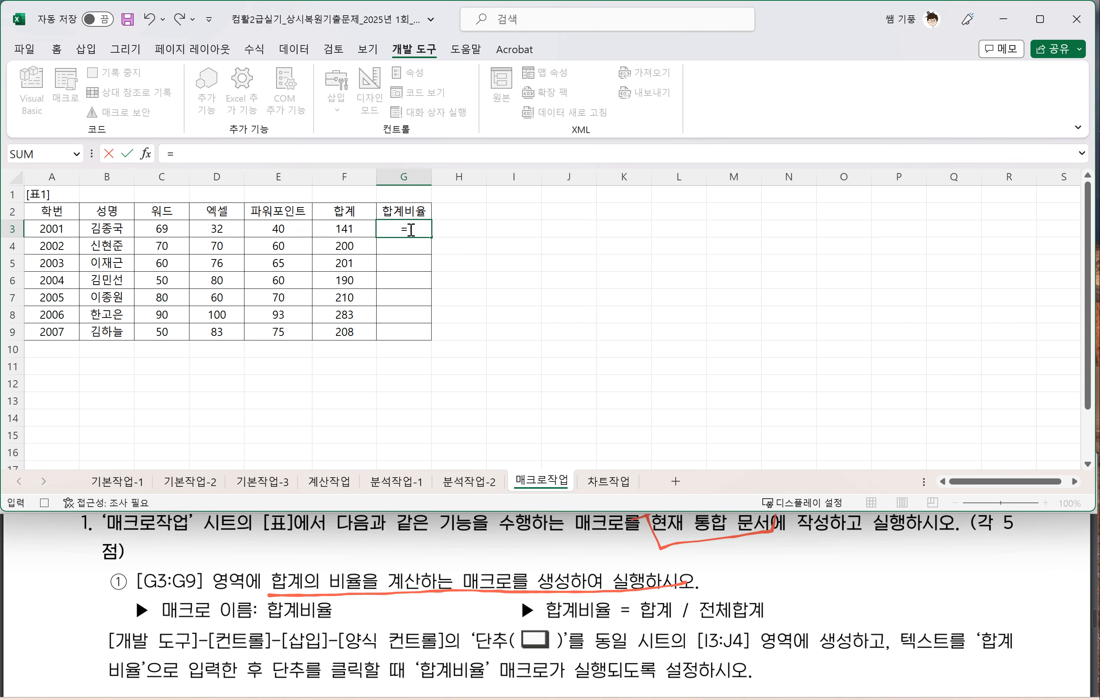
left_click(343, 227)
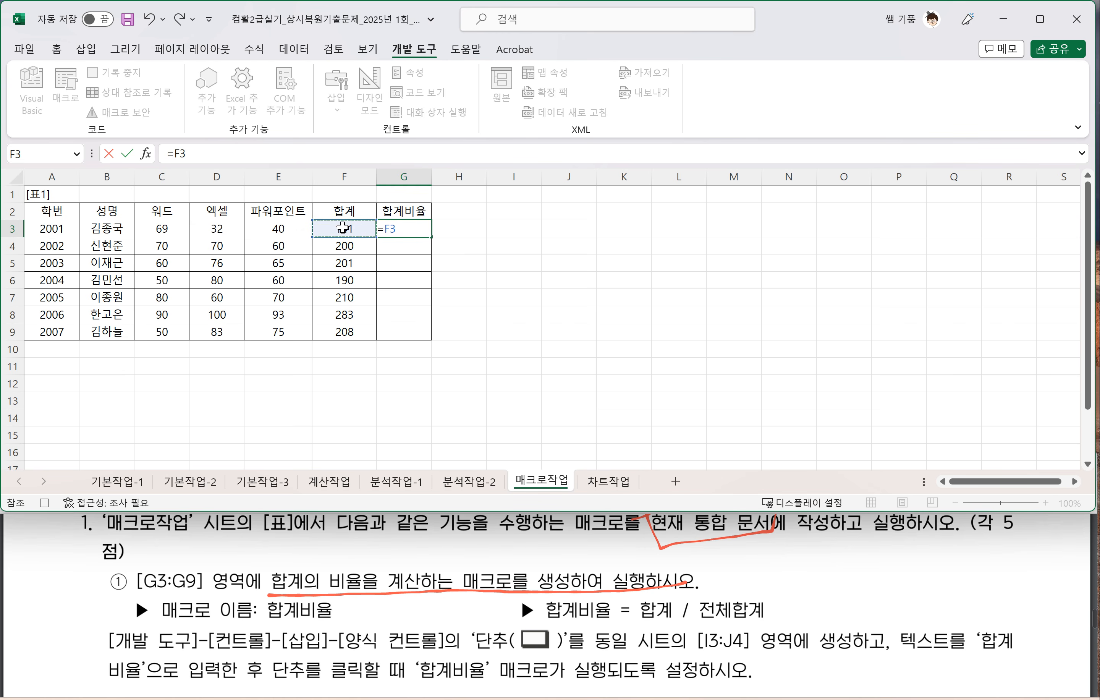
type("/sum(")
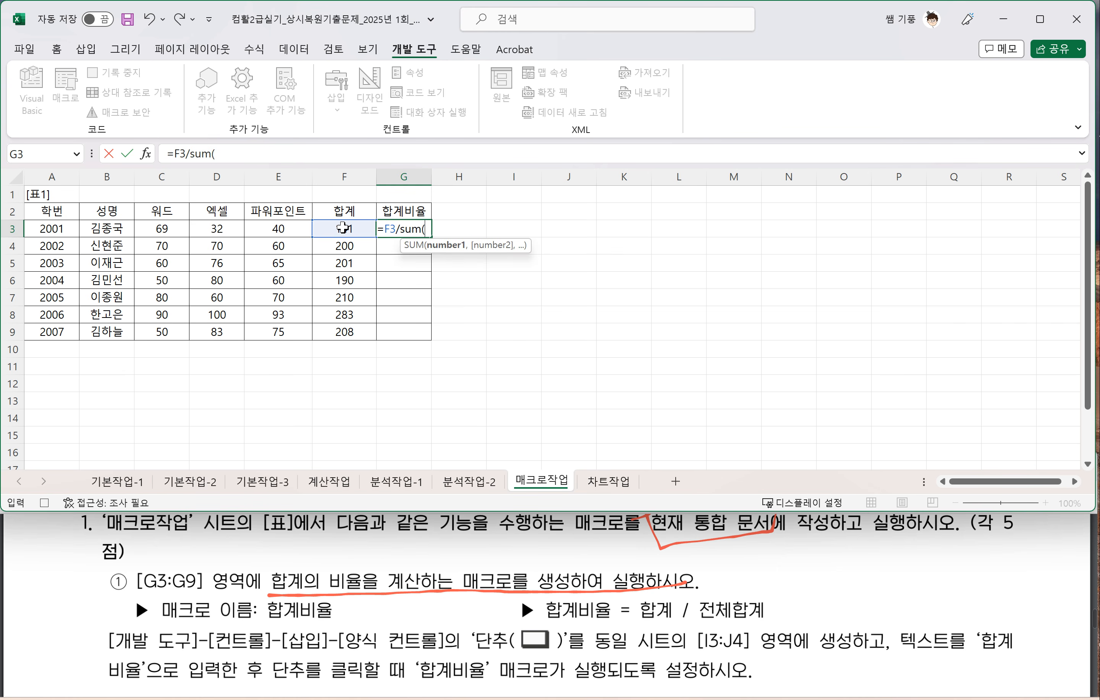
left_click_drag(343, 227, 350, 329)
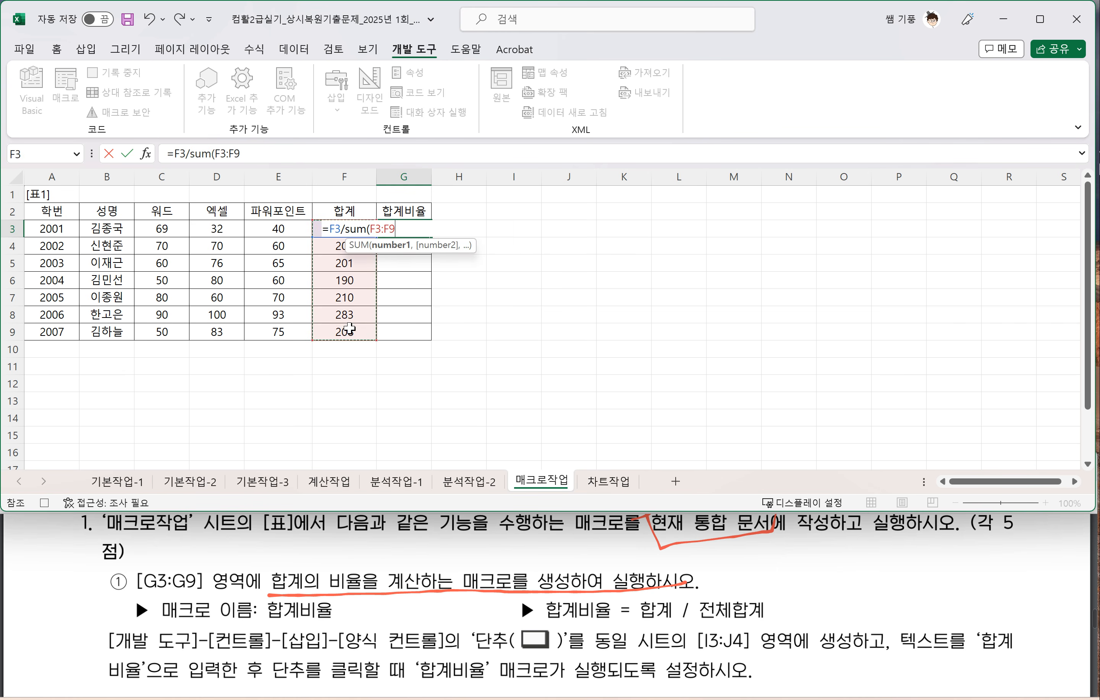
key("F4")
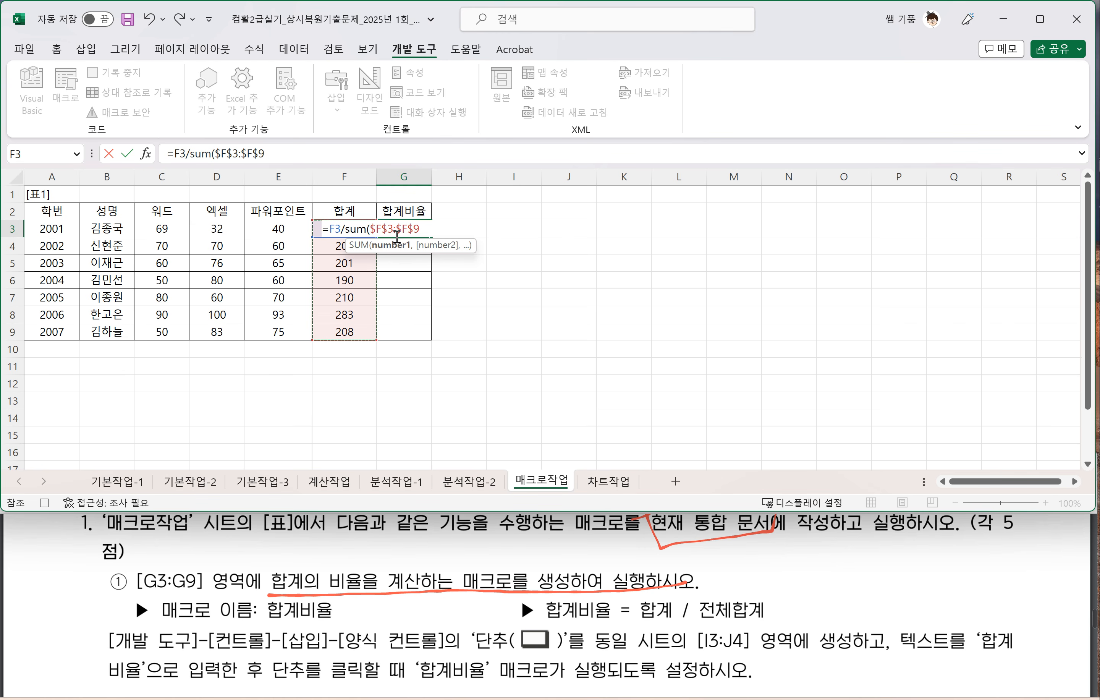
type(")")
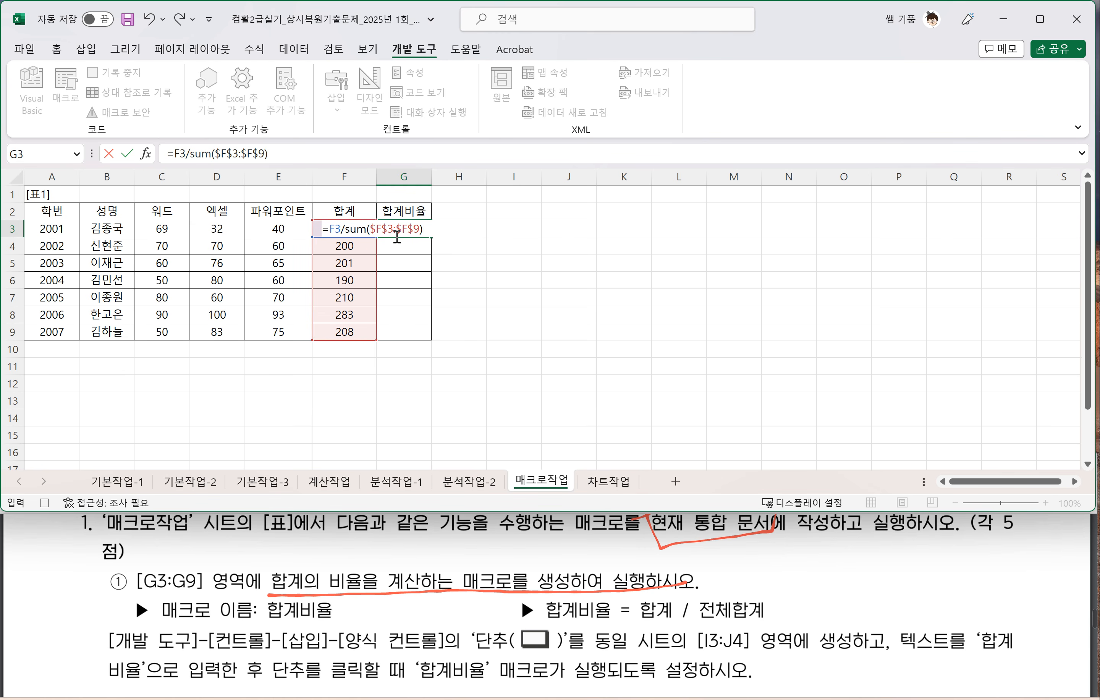
key("Return")
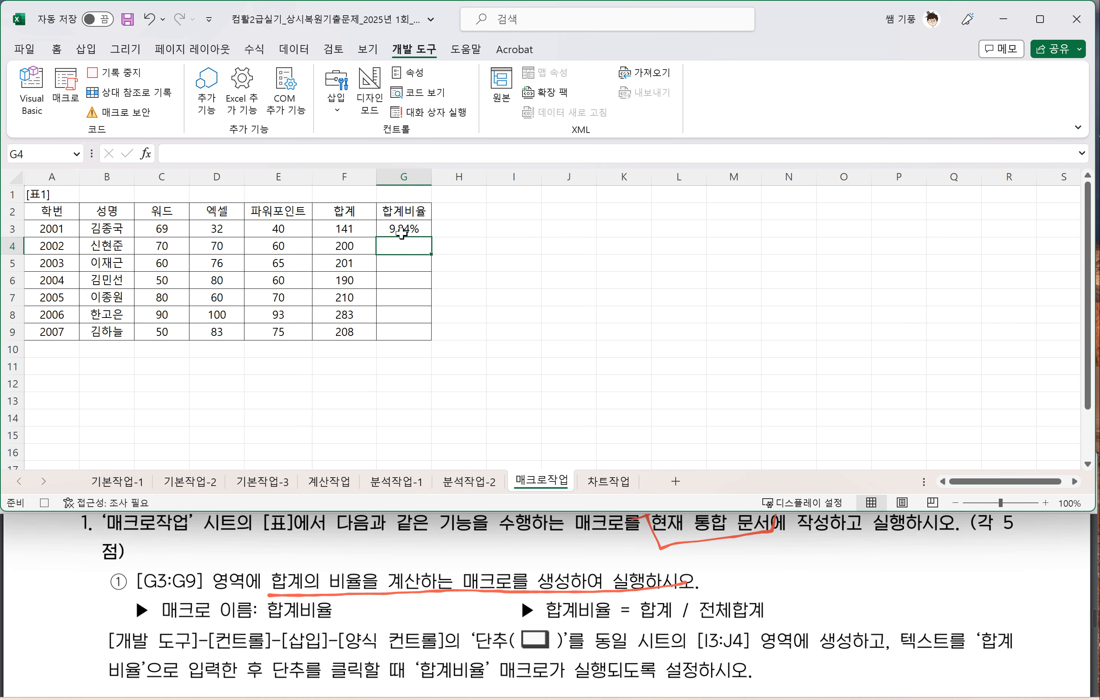
Step: Fill the G3 formula down to G9, stop recording the macro and select cell I3
left_click(414, 227)
left_click_drag(431, 239, 431, 336)
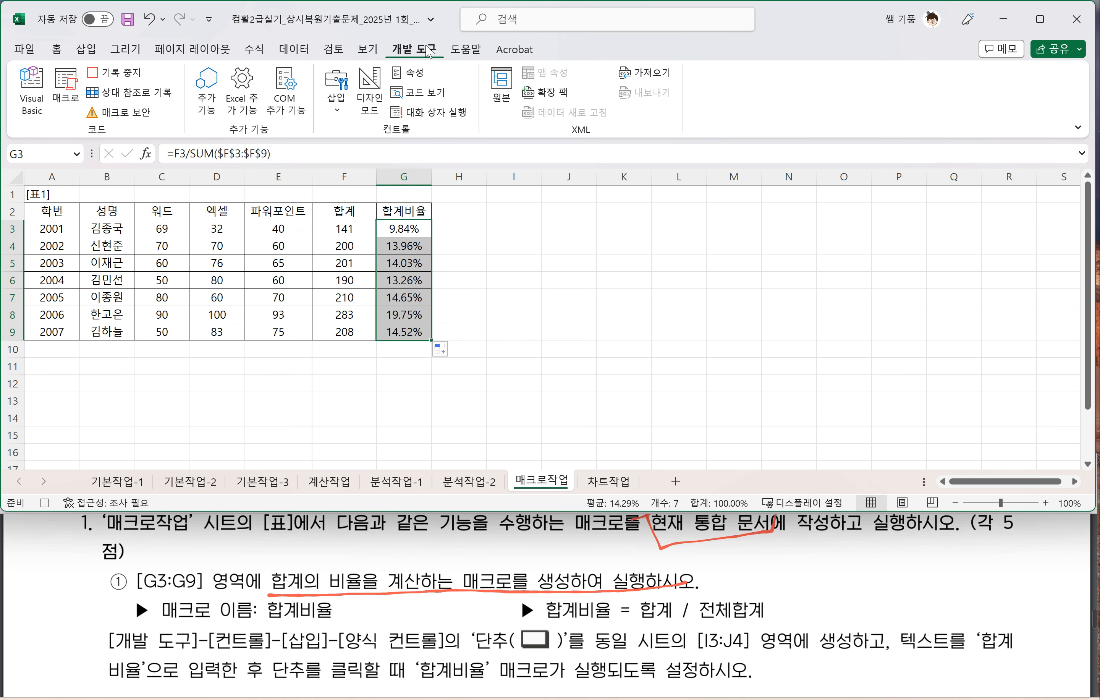
left_click(129, 79)
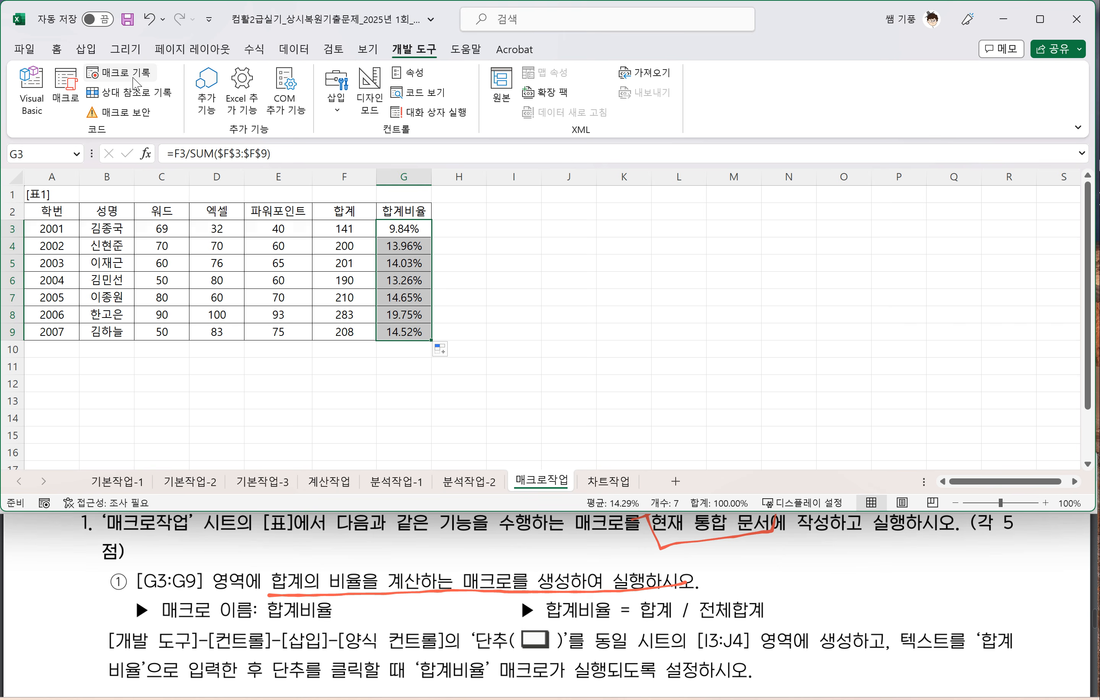
left_click(531, 230)
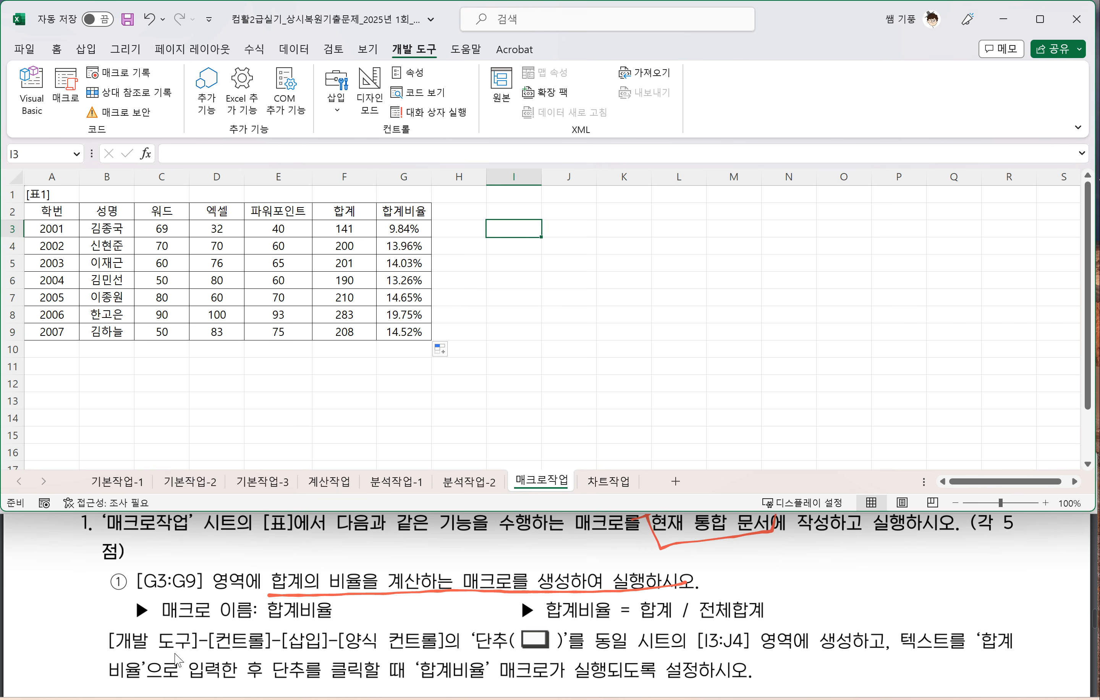
Step: Underline the [I3:J4] placement, the button text and the 합계비율 macro assignment instructions of item ① in the exam PDF
left_click(238, 644)
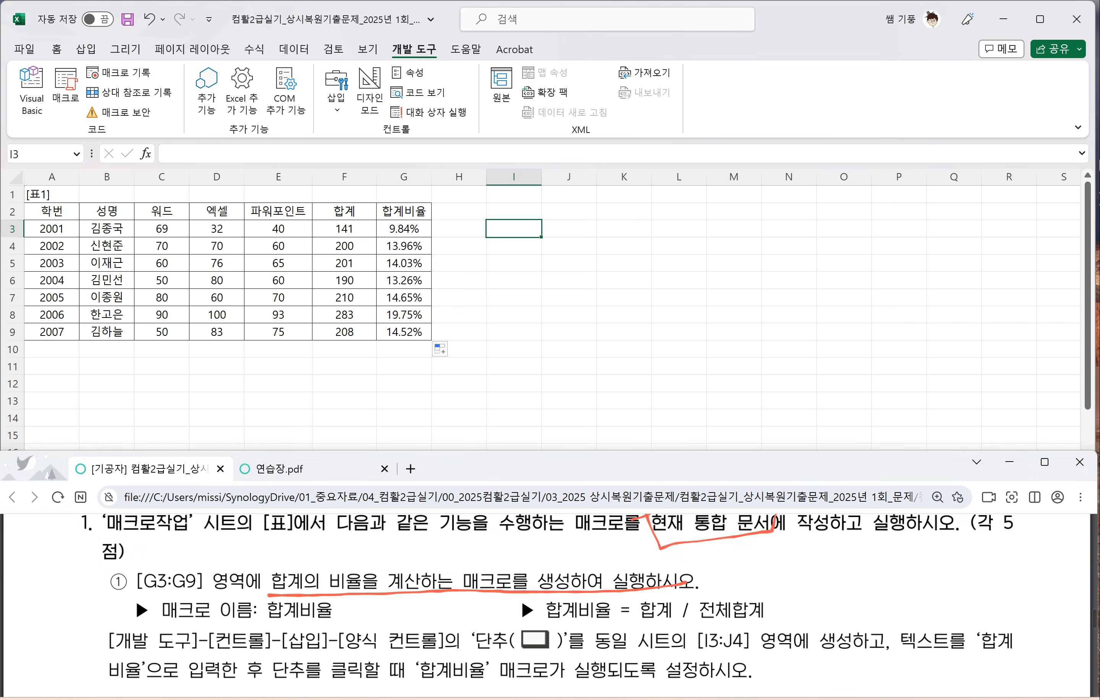
scroll(238, 643, "down", 2)
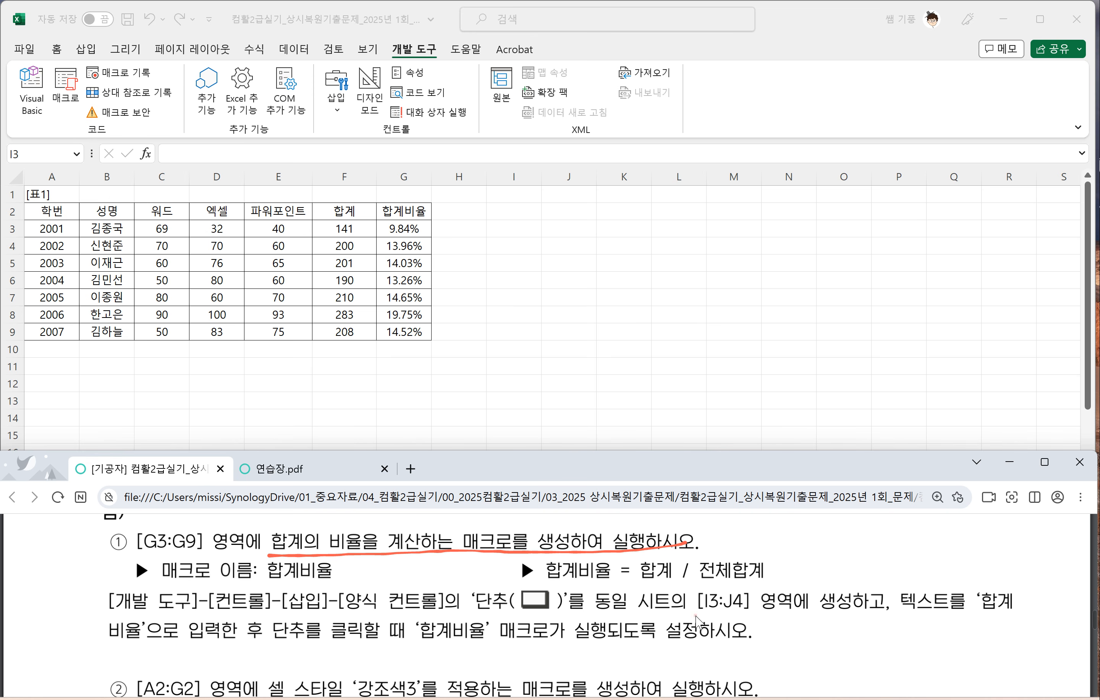
left_click_drag(697, 617, 992, 612)
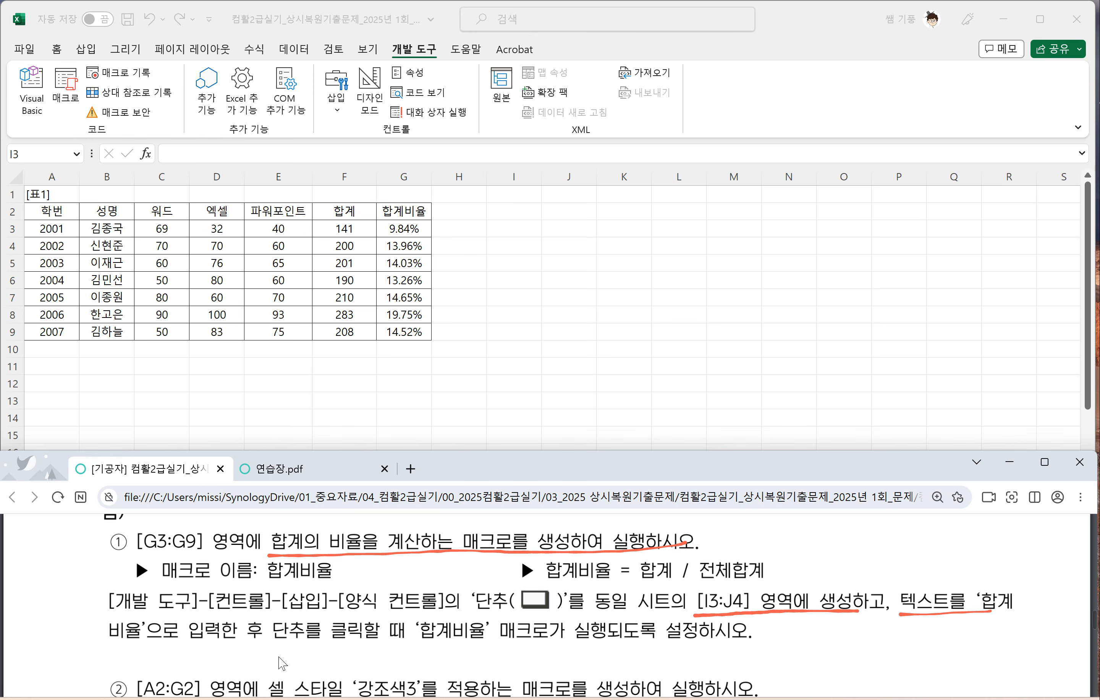
left_click_drag(121, 644, 265, 641)
left_click_drag(414, 642, 695, 634)
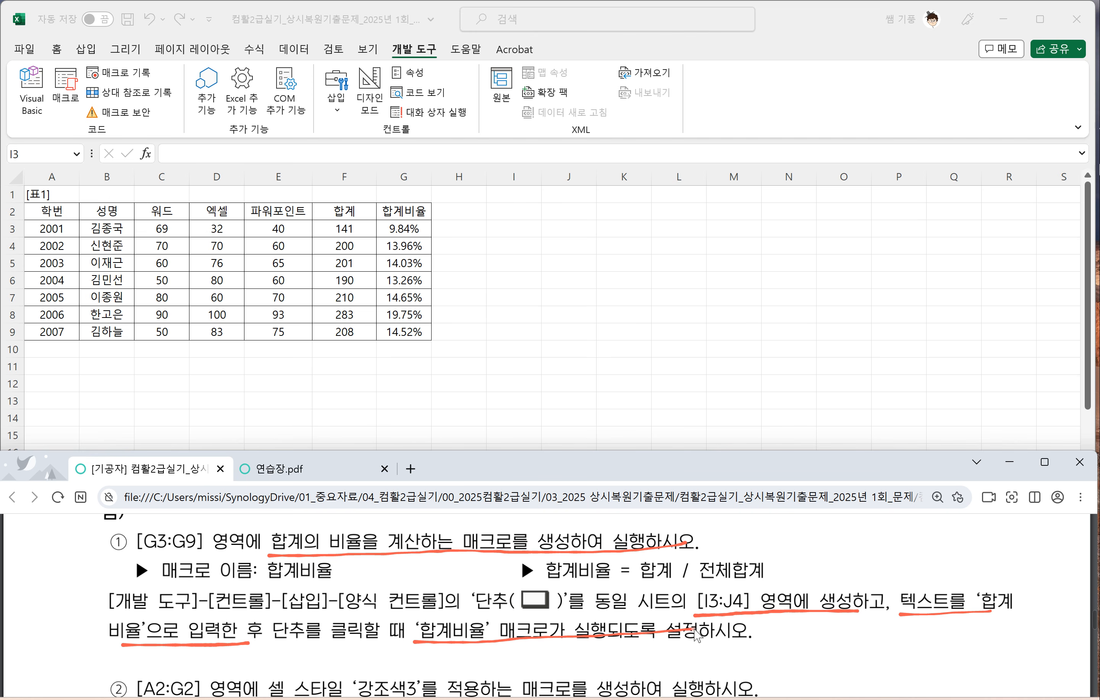
Step: Return to the 매크로작업 sheet and draw a form control button (단추) over I3:J4
left_click(465, 315)
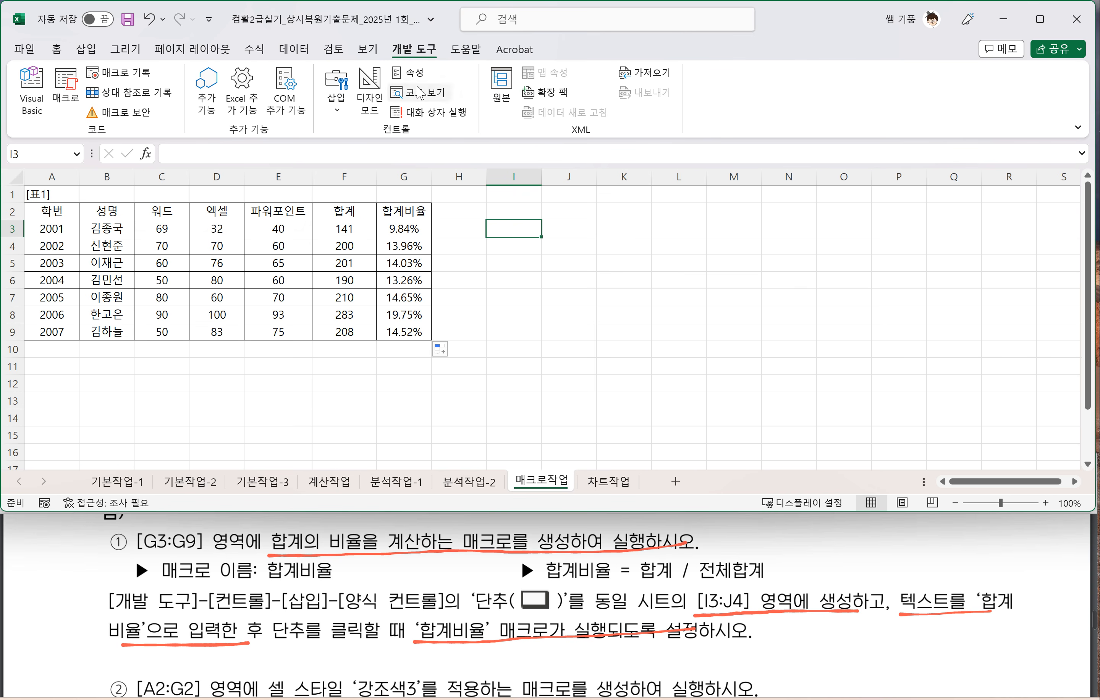
left_click(338, 108)
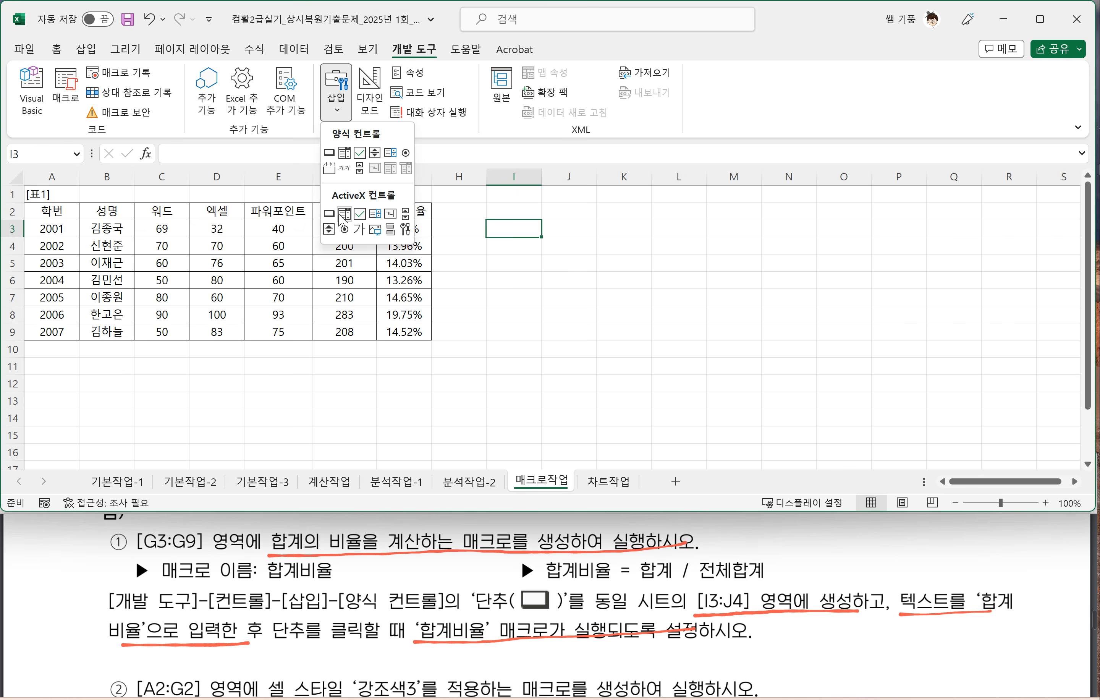
left_click(330, 153)
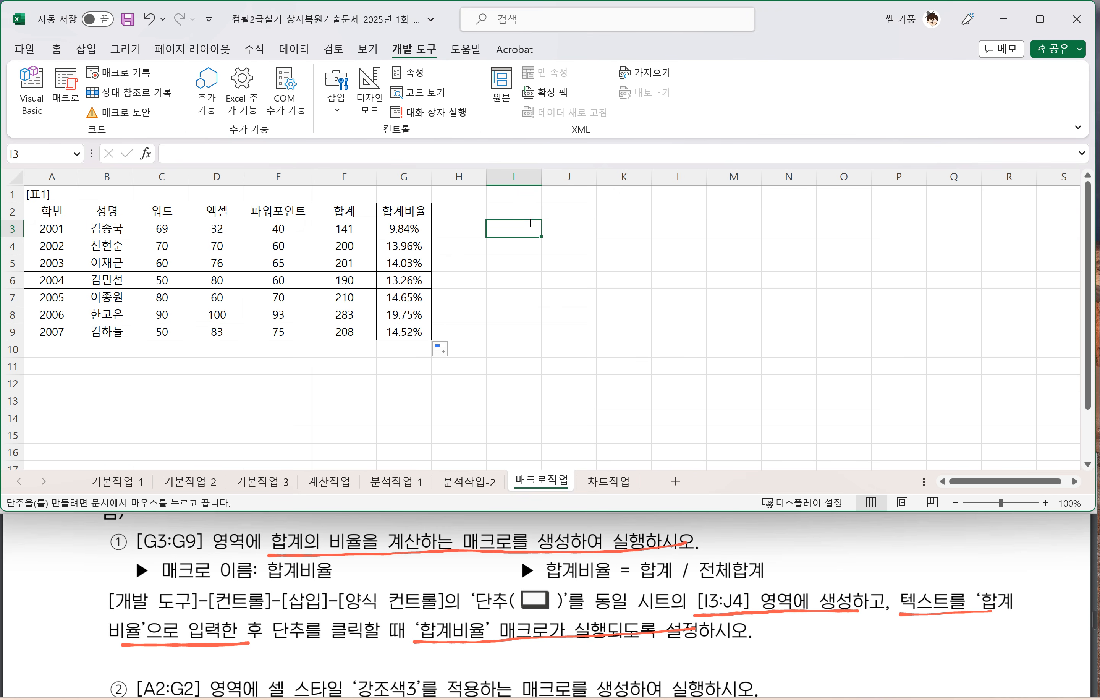
mouse_move(489, 221)
left_mouse_down()
mouse_move(597, 255)
mouse_move(628, 224)
left_mouse_up()
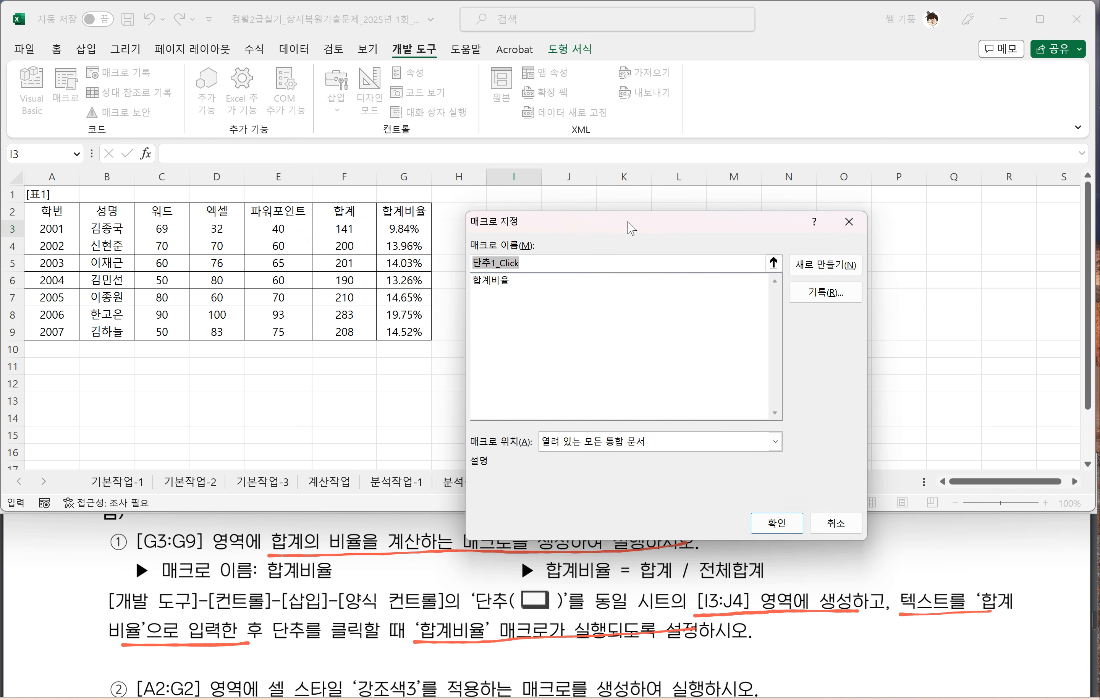
Step: Assign the 합계비율 macro to the new button, keeping the macro location at 열려 있는 모든 통합 문서
left_click(502, 282)
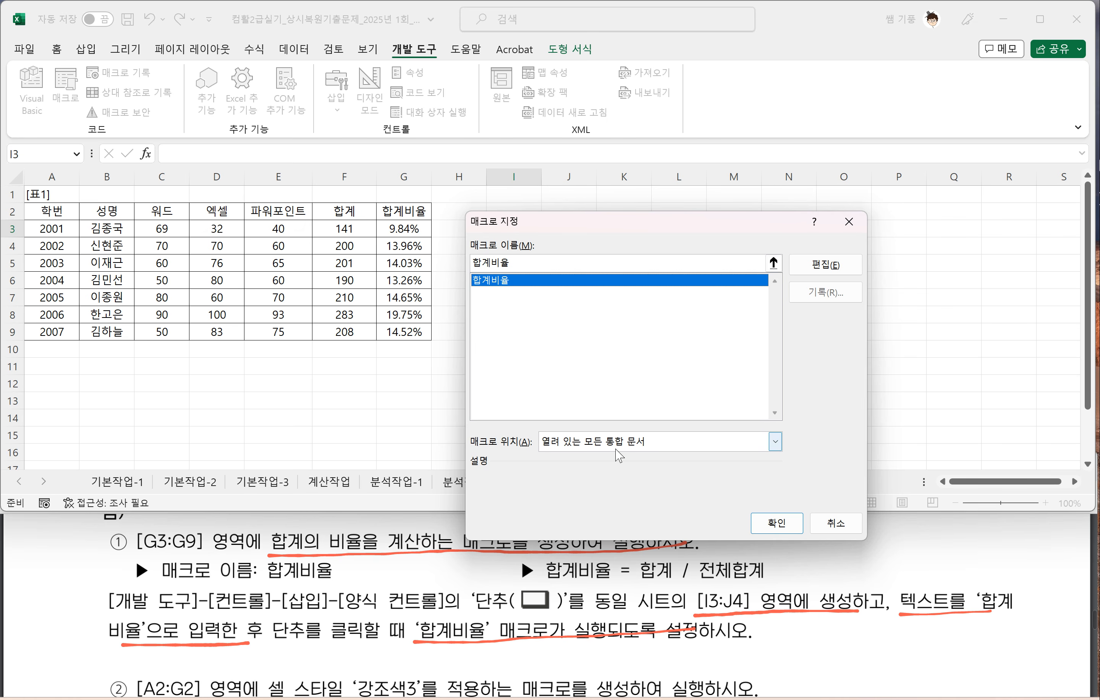
left_click(775, 441)
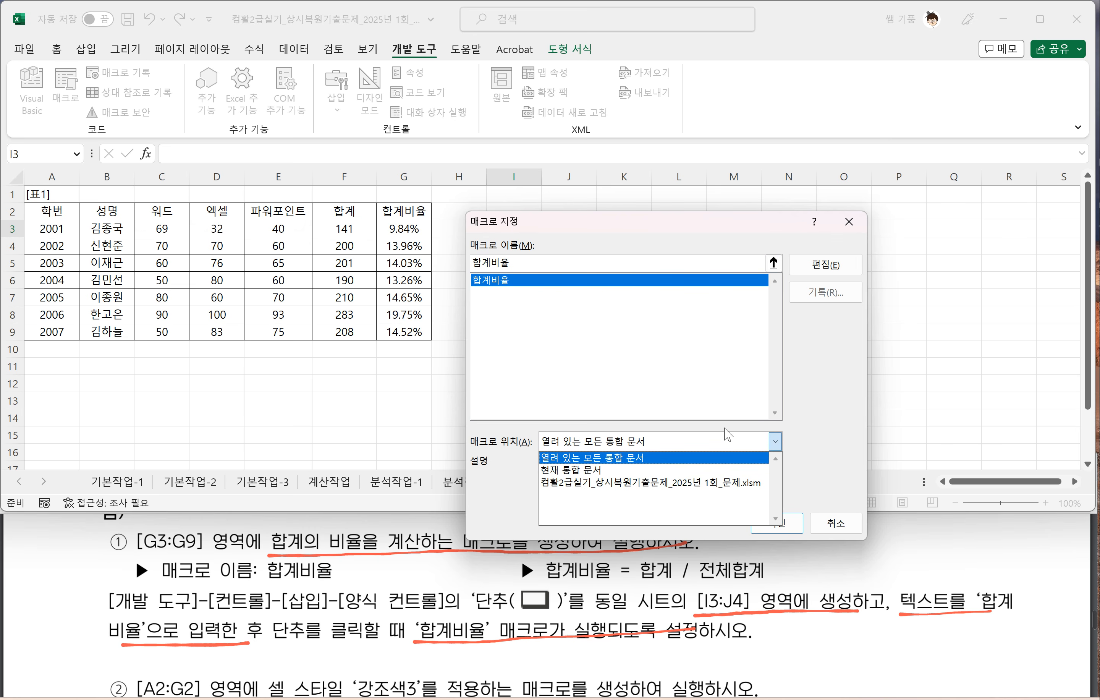
left_click(818, 450)
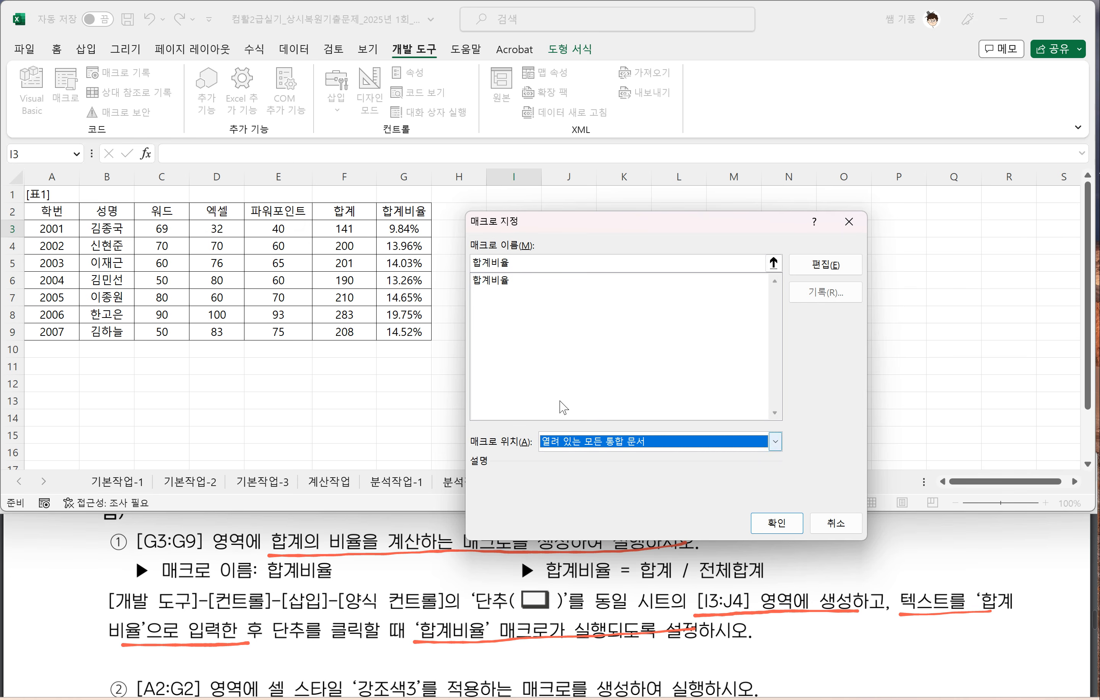
left_click(498, 285)
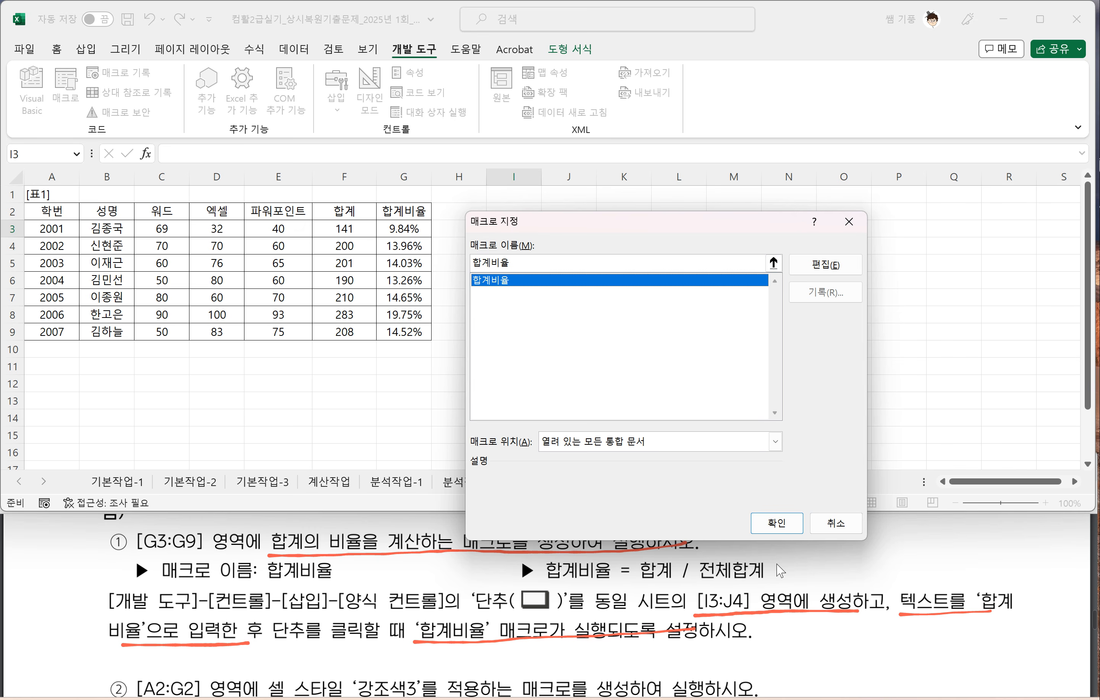
left_click(778, 526)
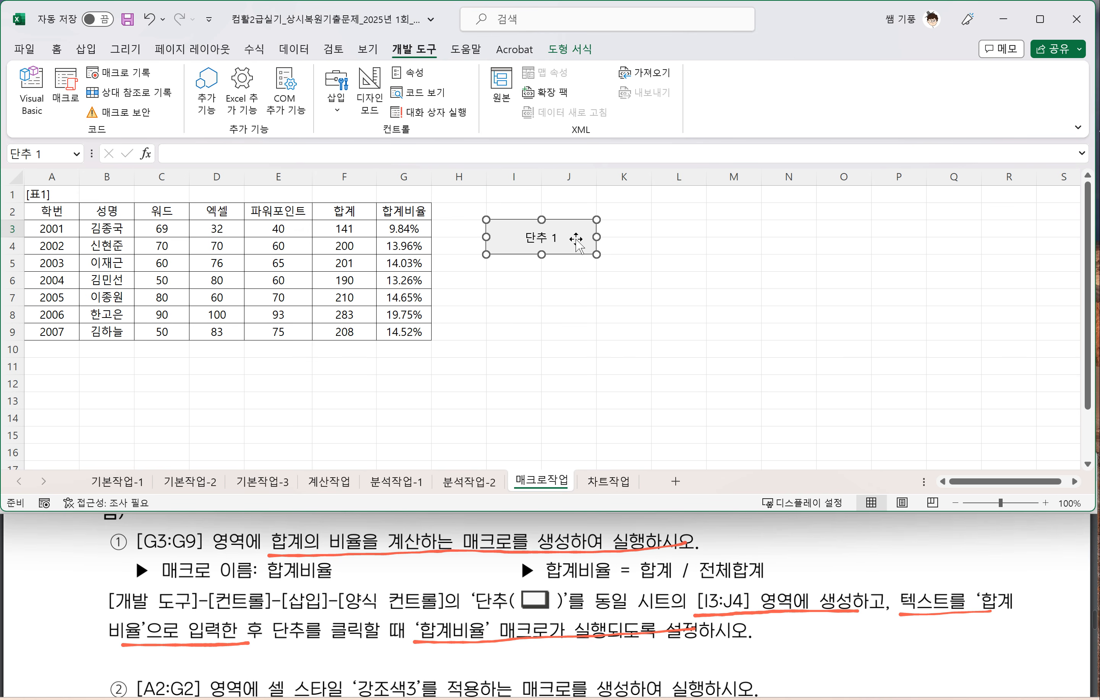
Step: Replace the new form button's text with 합계비율 and deselect it
left_click(528, 238)
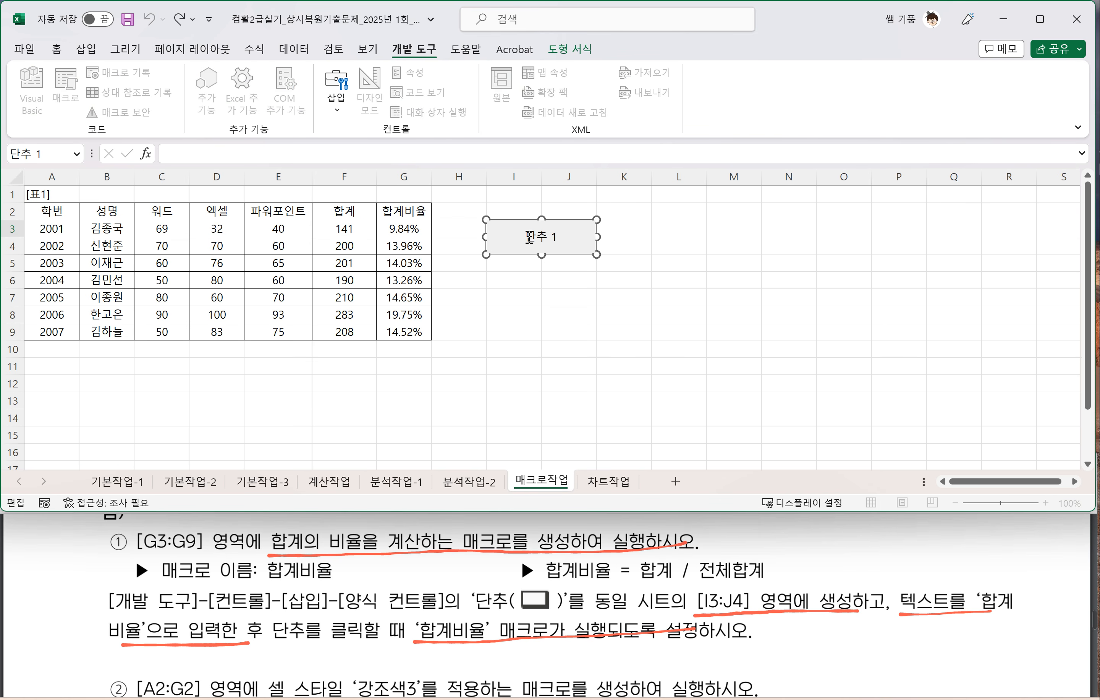
left_click_drag(530, 238, 563, 237)
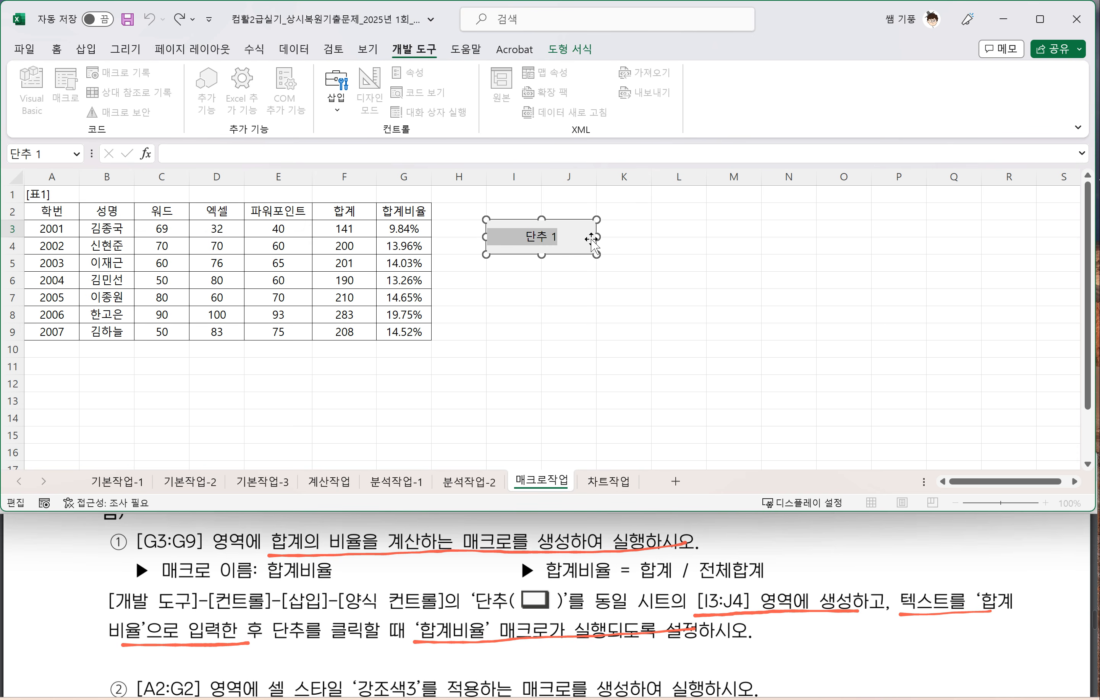
type("g")
type("합ㄱ")
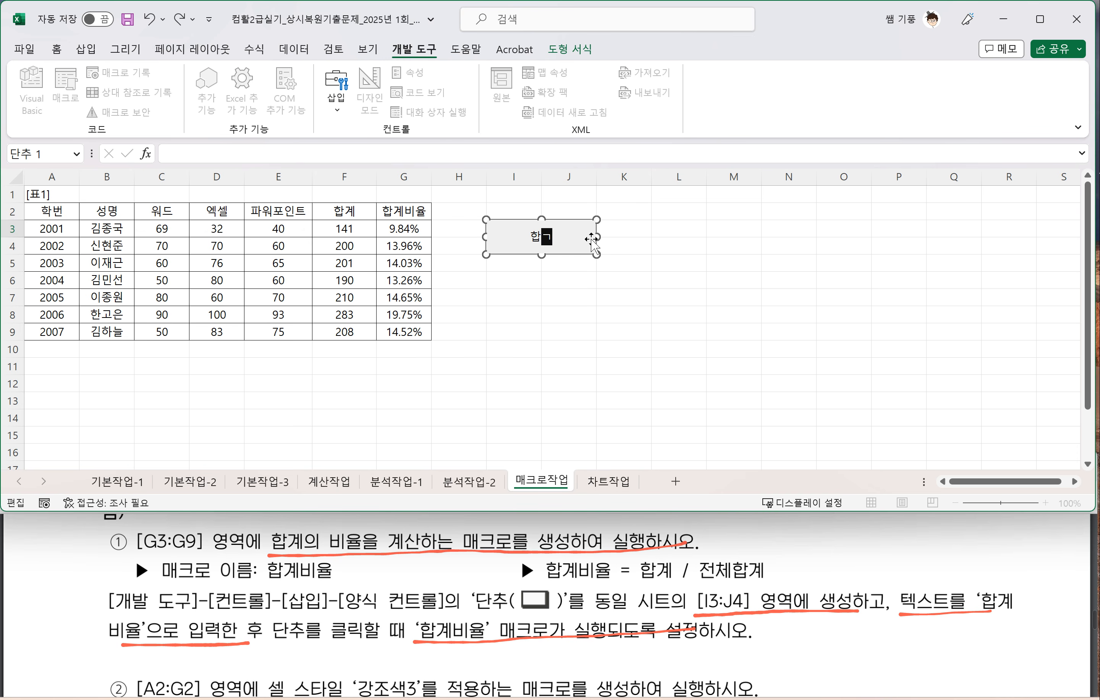
type("비율")
left_click(563, 339)
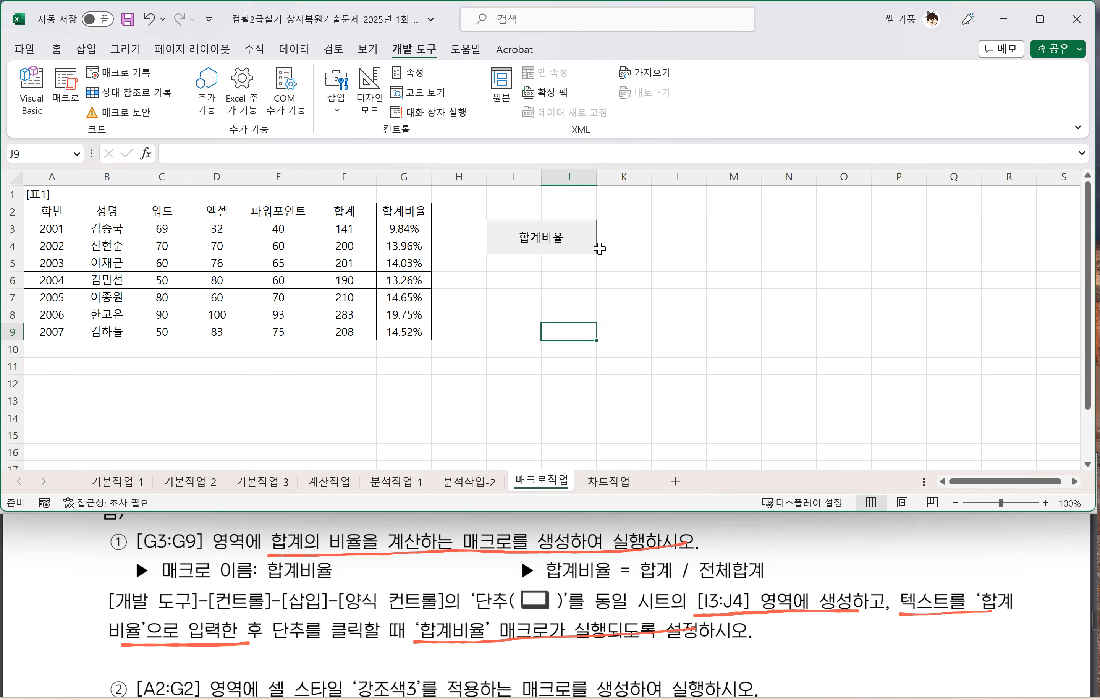
right_click(584, 243)
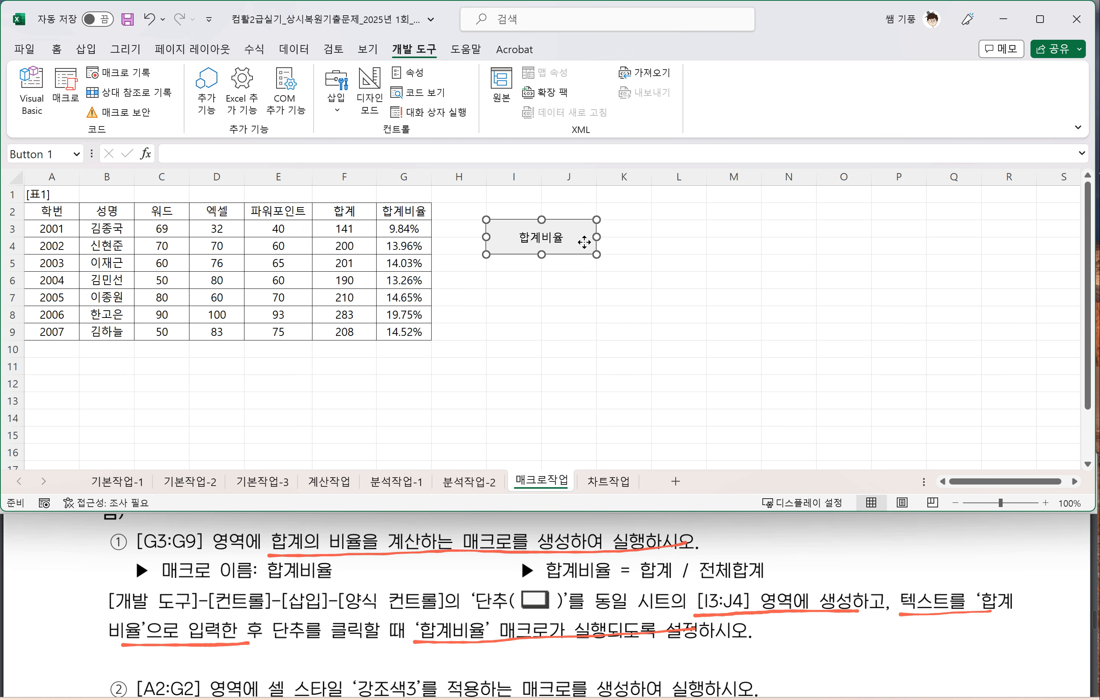
left_click(540, 253)
left_click_drag(539, 254, 539, 250)
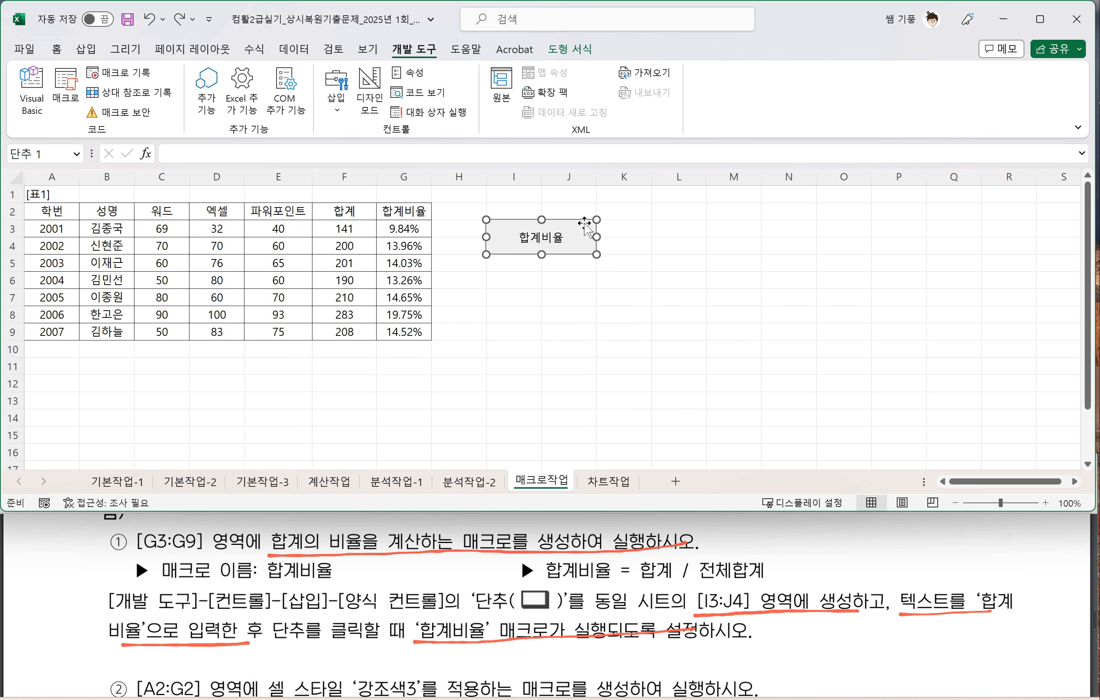
left_click(514, 298)
Step: Clear the 합계비율 values in G3:G9 and run the macro from the 합계비율 button to refill them
left_click_drag(394, 230, 406, 326)
key("Delete")
left_click(537, 322)
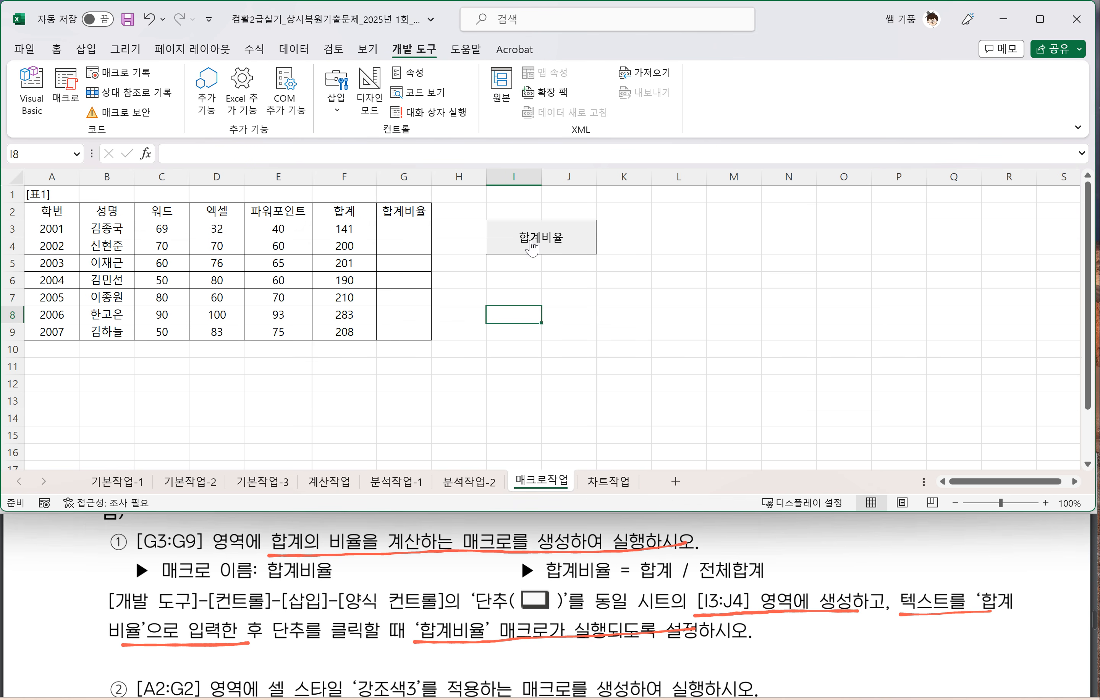
left_click(532, 247)
left_click(617, 289)
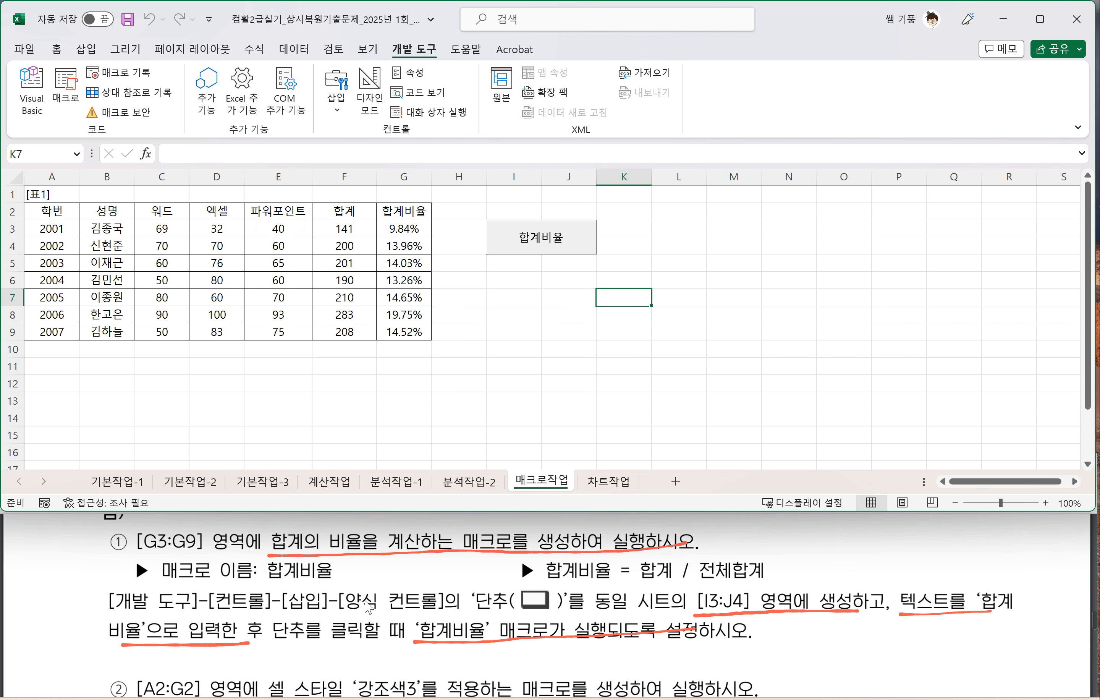
Step: Underline the 강조색3 cell style instruction and the macro name of item ② in the exam PDF, and select cell I8 on the worksheet
scroll(309, 629, "down", 2)
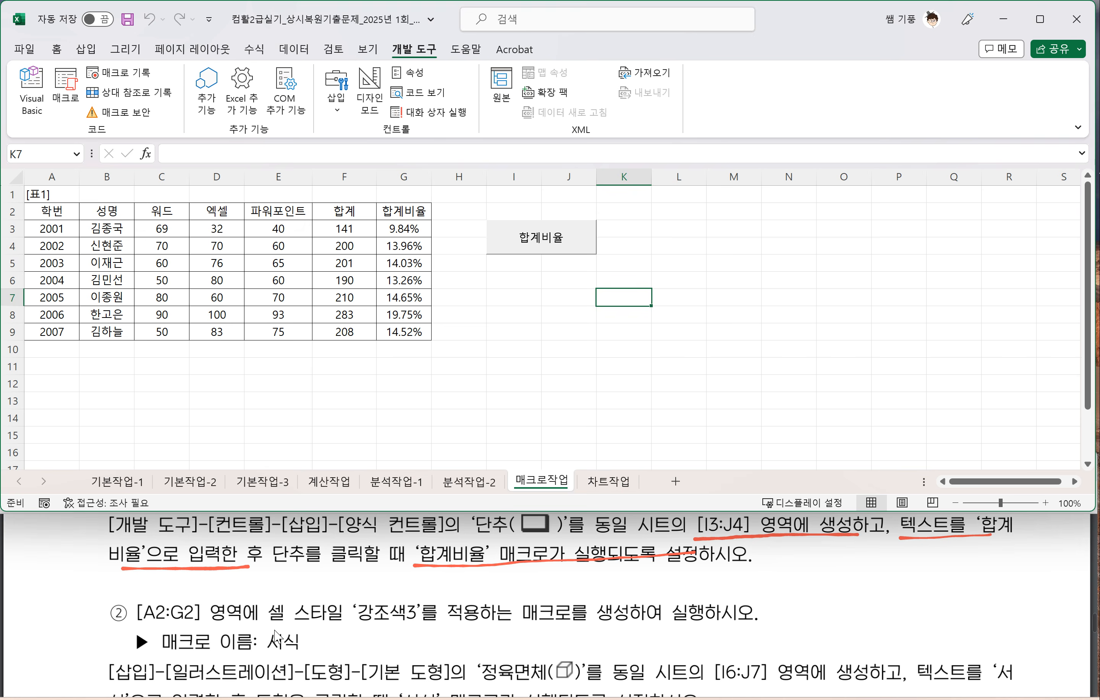
left_click_drag(275, 629, 754, 618)
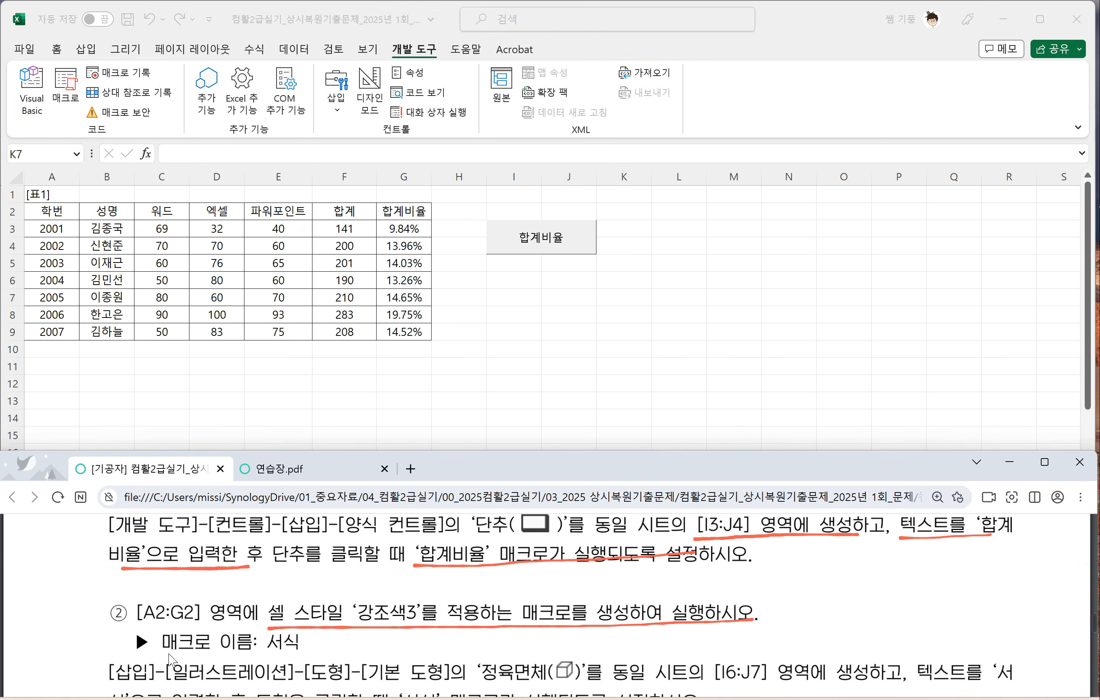
left_click_drag(170, 654, 305, 652)
left_click(469, 365)
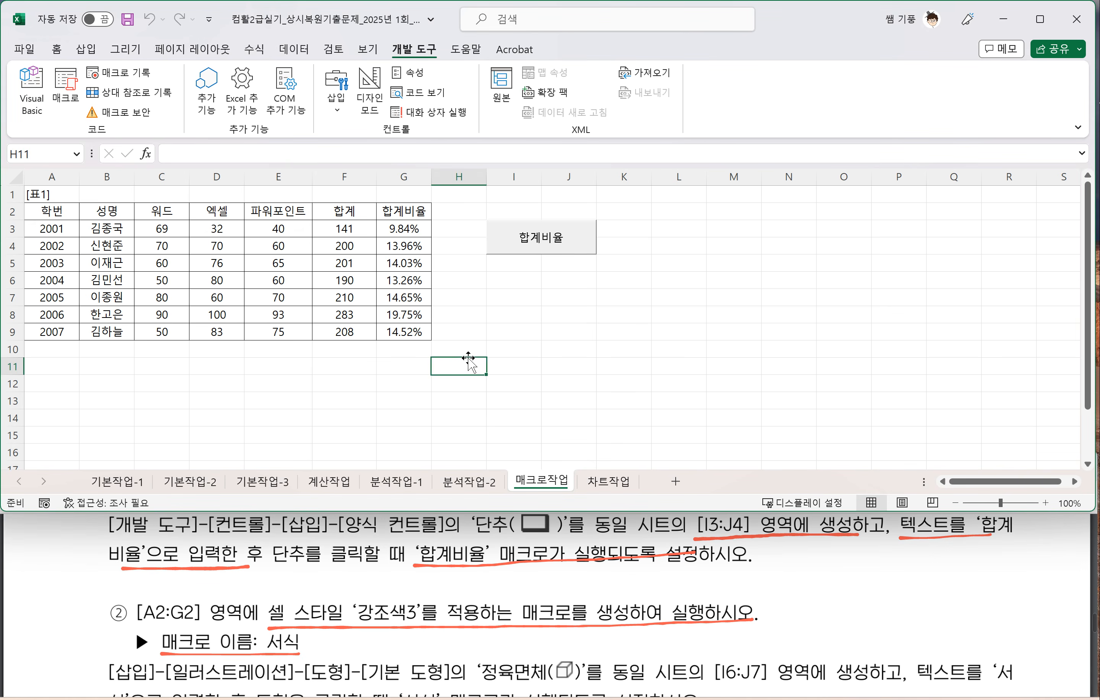
left_click(527, 313)
left_click(536, 354)
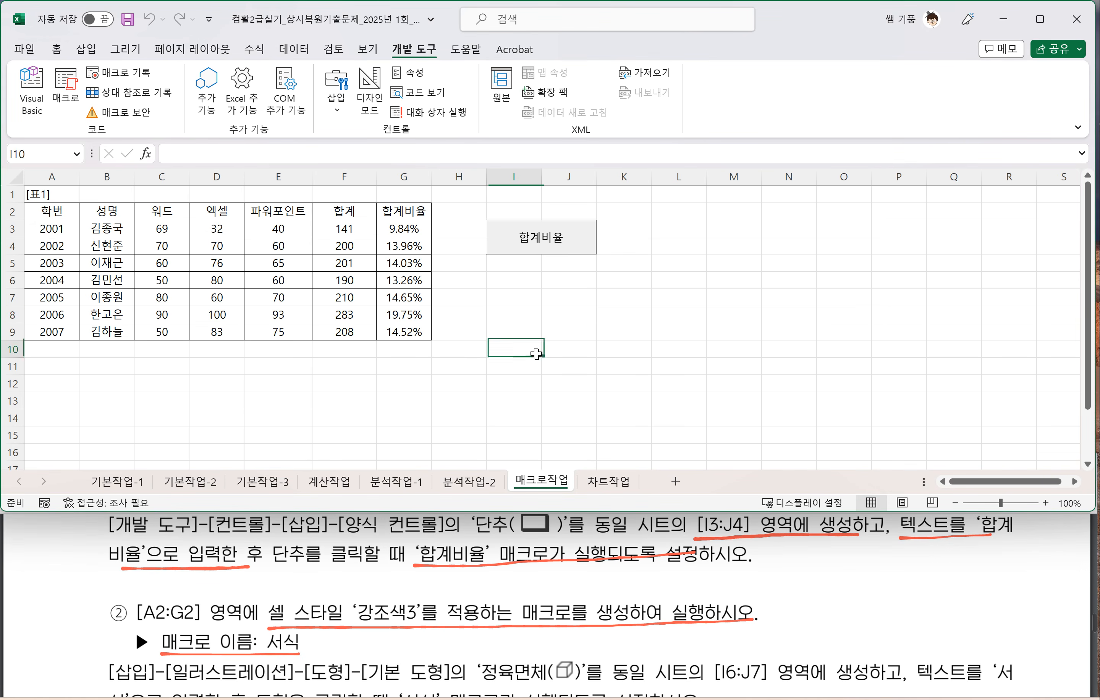
left_click(518, 315)
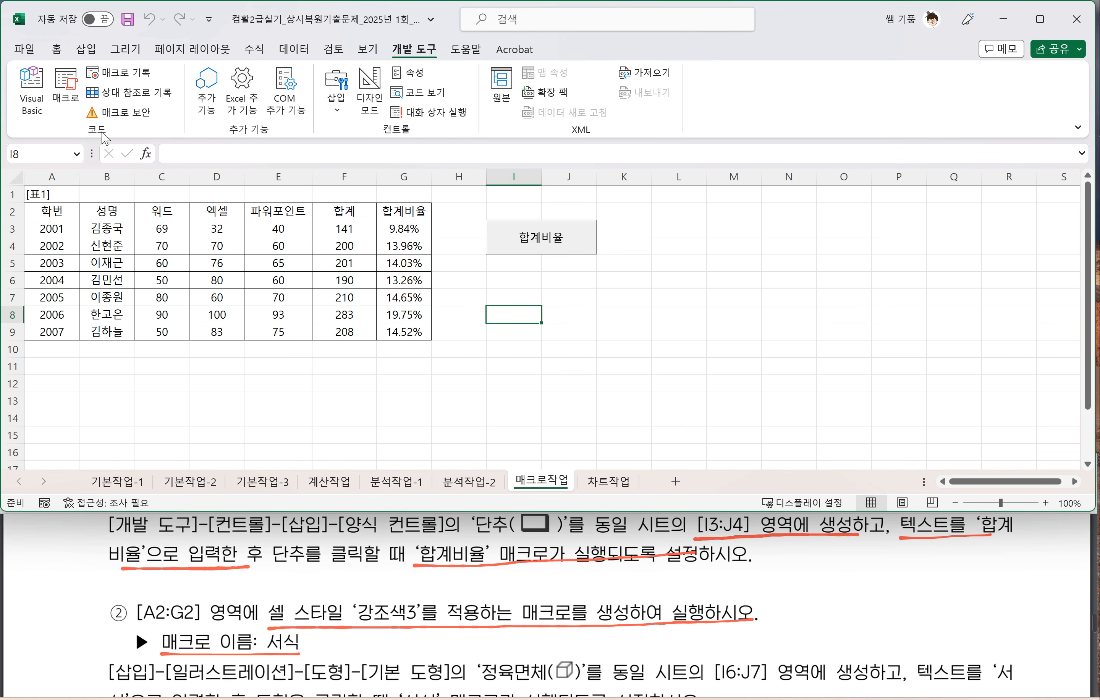
left_click(119, 72)
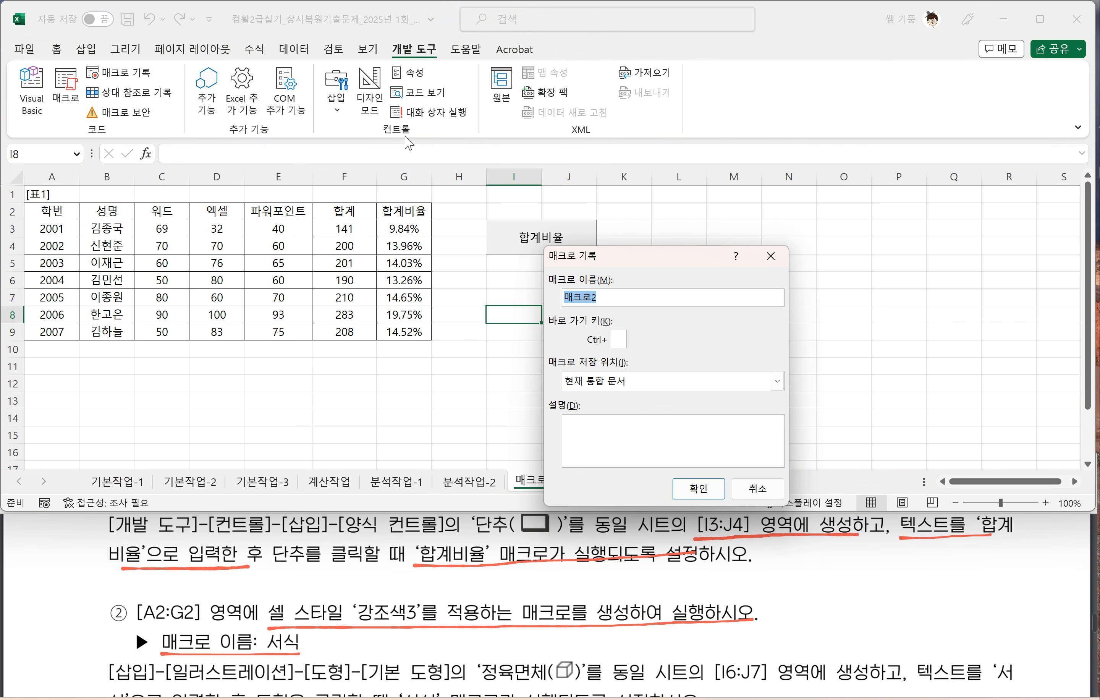
left_click(770, 256)
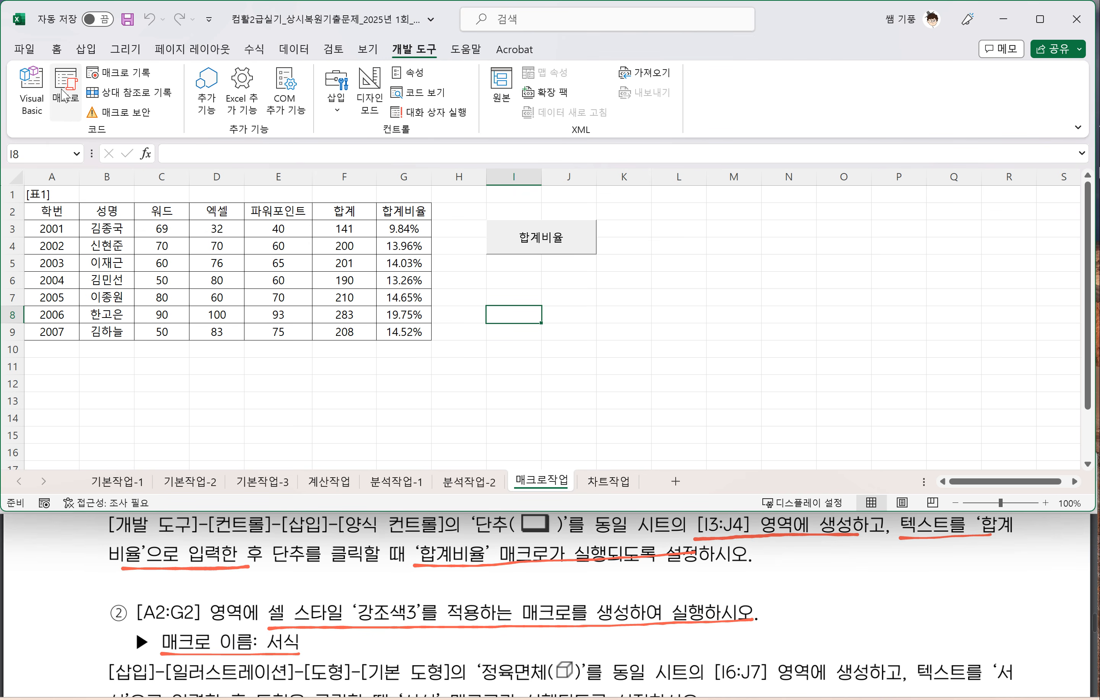
left_click(74, 111)
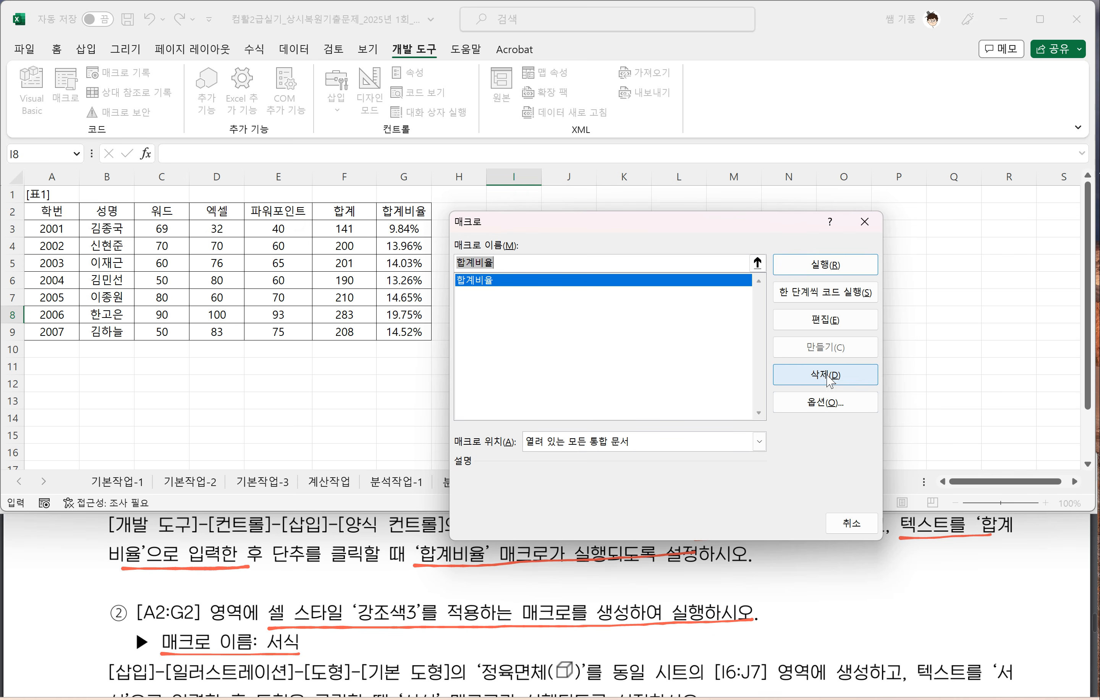
left_click(863, 235)
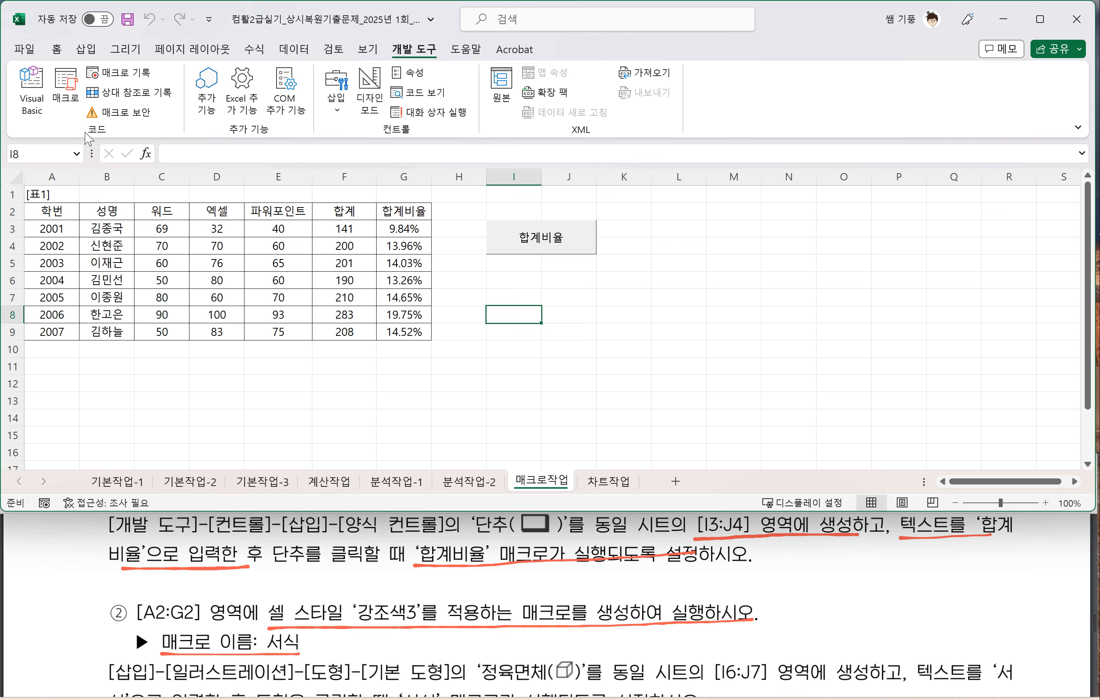
Step: Start recording a macro named 강조색3, stored in 현재 통합 문서
left_click(118, 73)
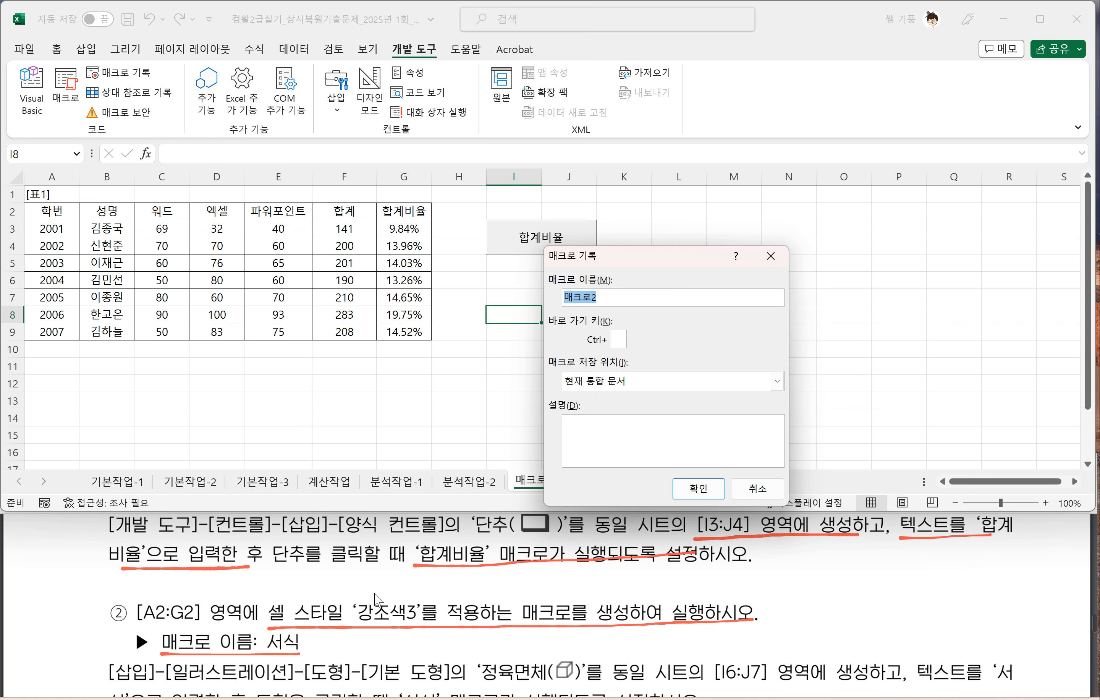
type("강조색3")
left_click(693, 493)
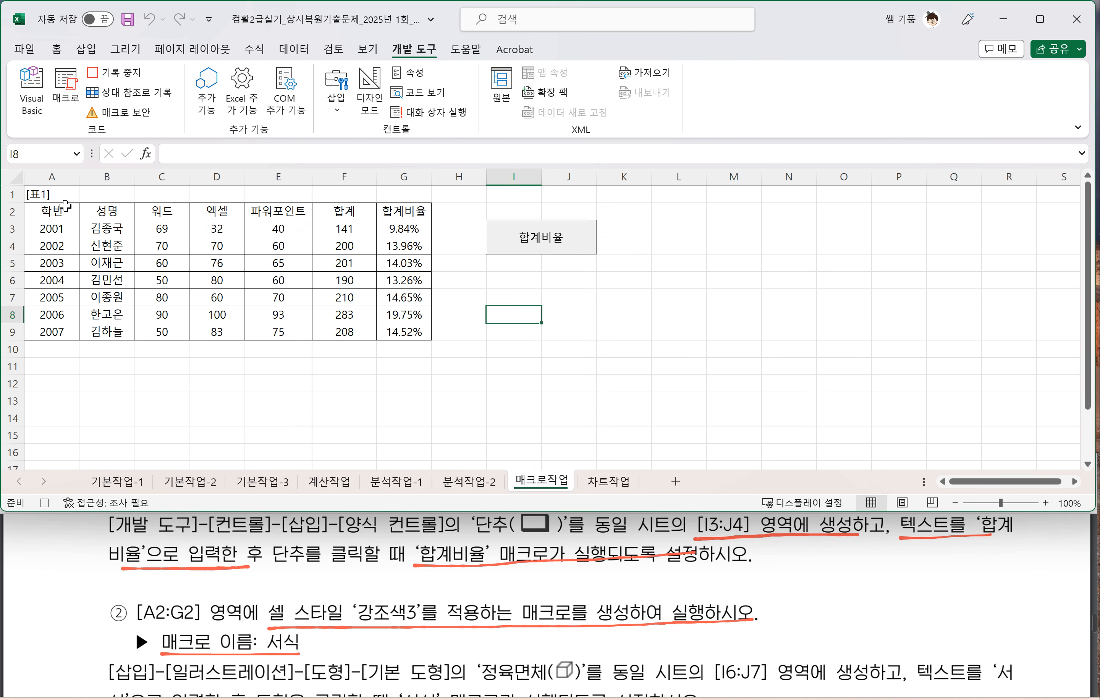
Step: Apply the 강조색3 cell style to the header cells A2:G2, stop recording the macro and select cell I8
left_click_drag(52, 210, 389, 215)
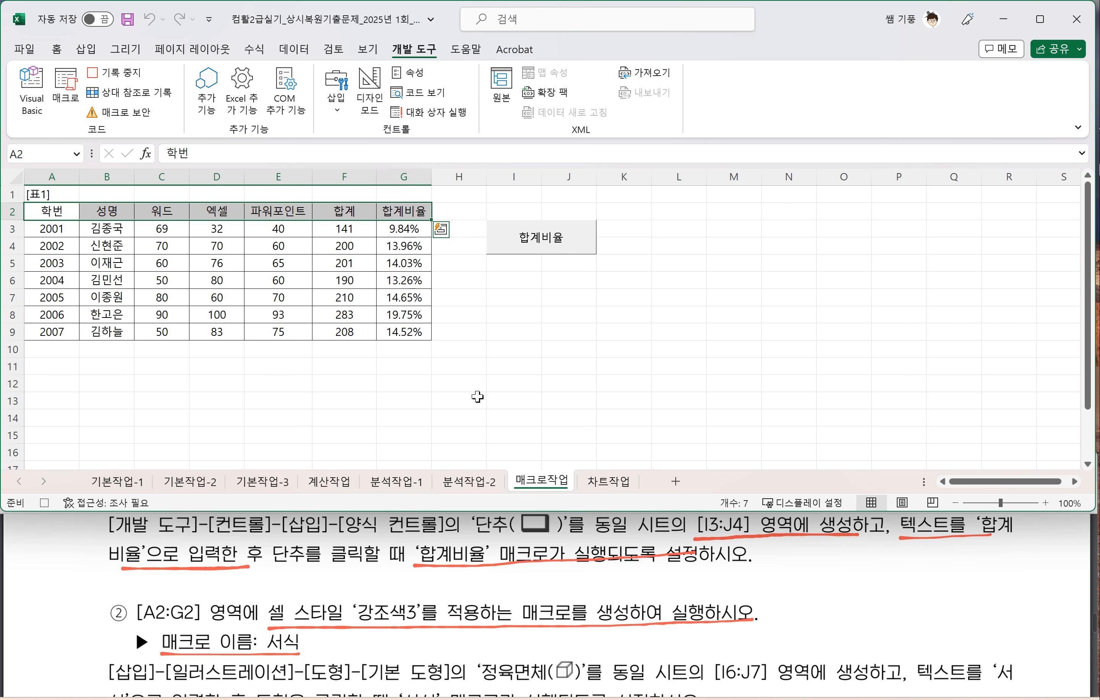
left_click(56, 49)
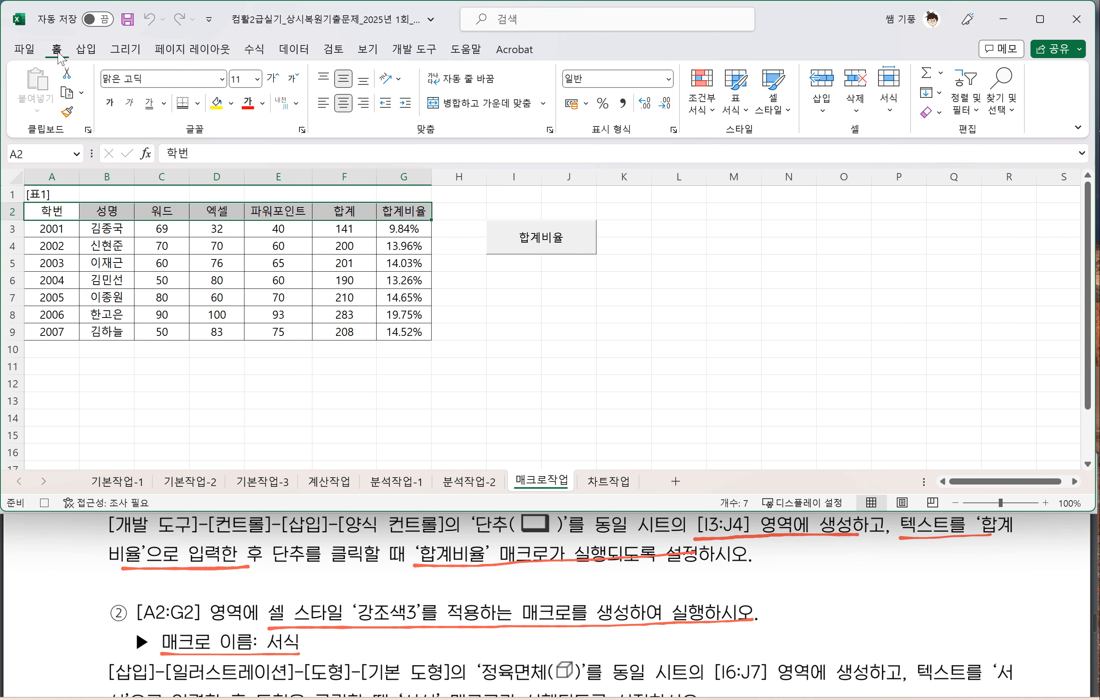
left_click(787, 111)
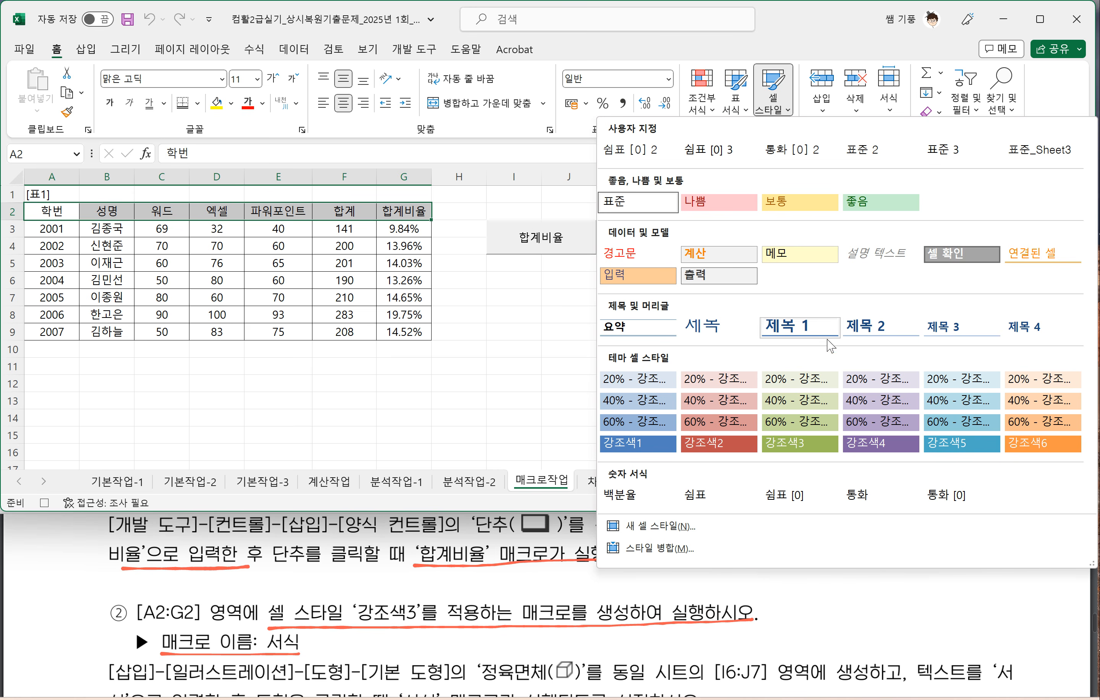
left_click(792, 444)
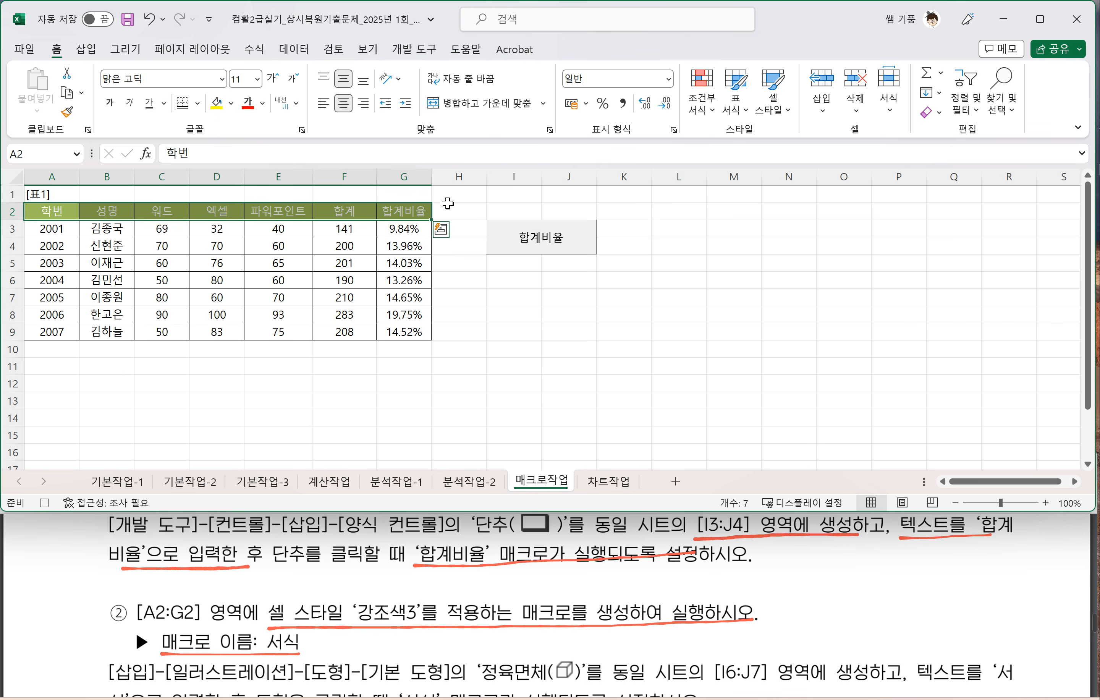
left_click(423, 57)
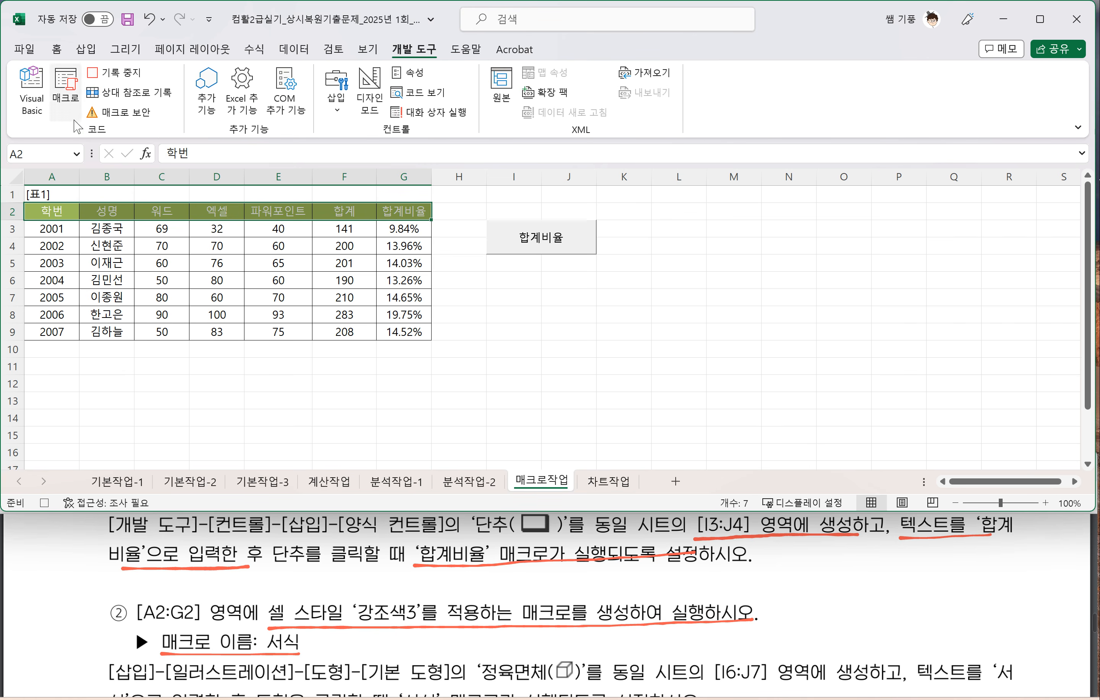
left_click(125, 74)
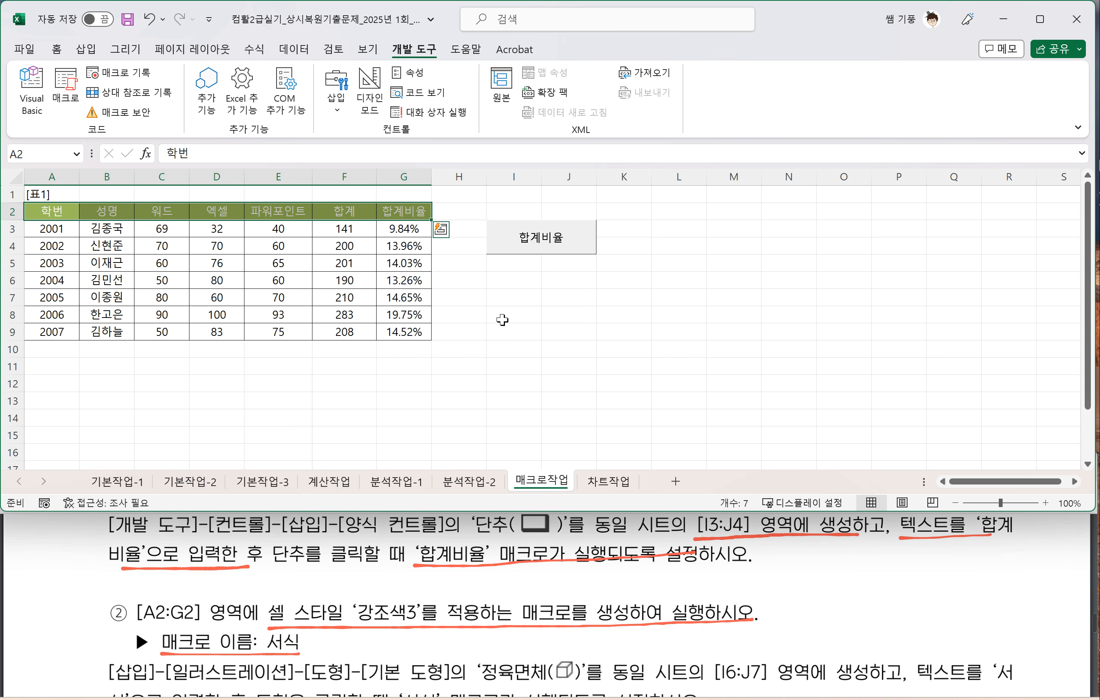
left_click(504, 318)
Step: Underline the 정육면체 shape and [I6:J7] placement instruction of item ② in the exam PDF
left_click(347, 641)
scroll(350, 639, "down", 2)
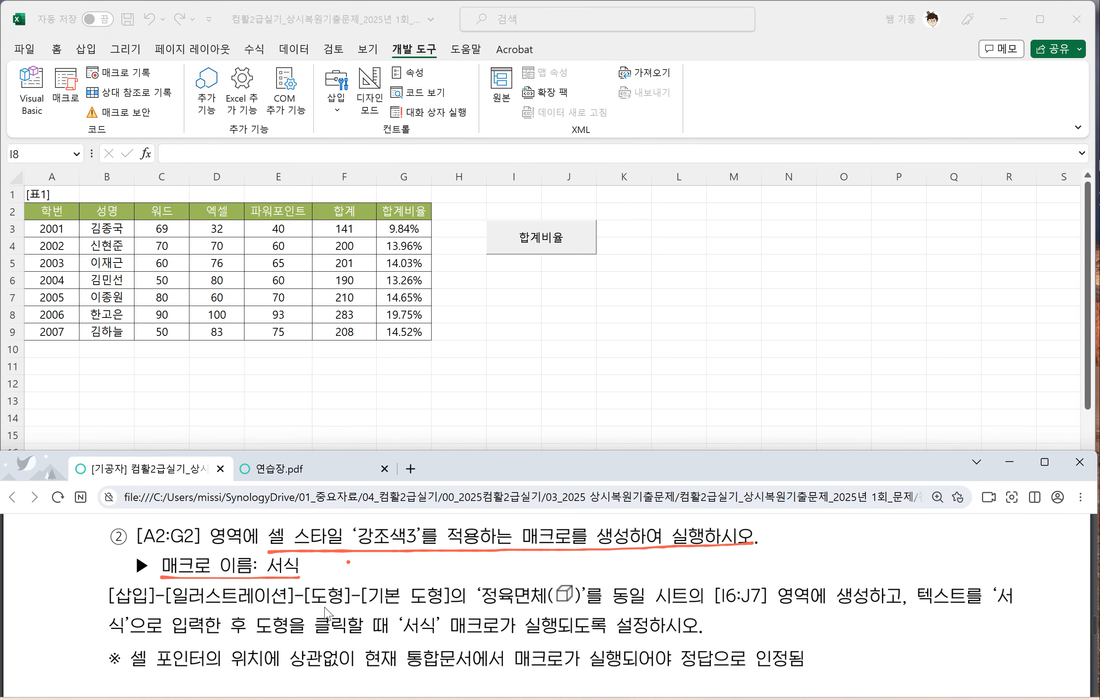
left_click_drag(473, 609, 899, 612)
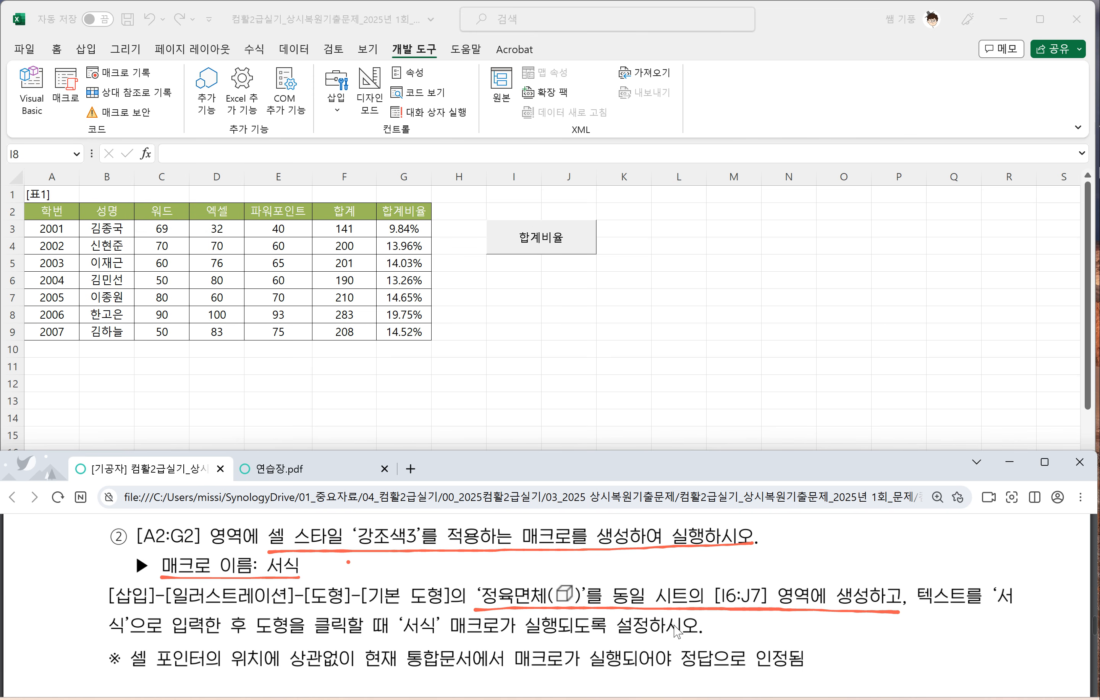
Step: Draw a 정육면체 shape over I6:J7 on the 매크로작업 sheet, about 1.19 by 3.81 cm, and label it 서식
left_click(527, 318)
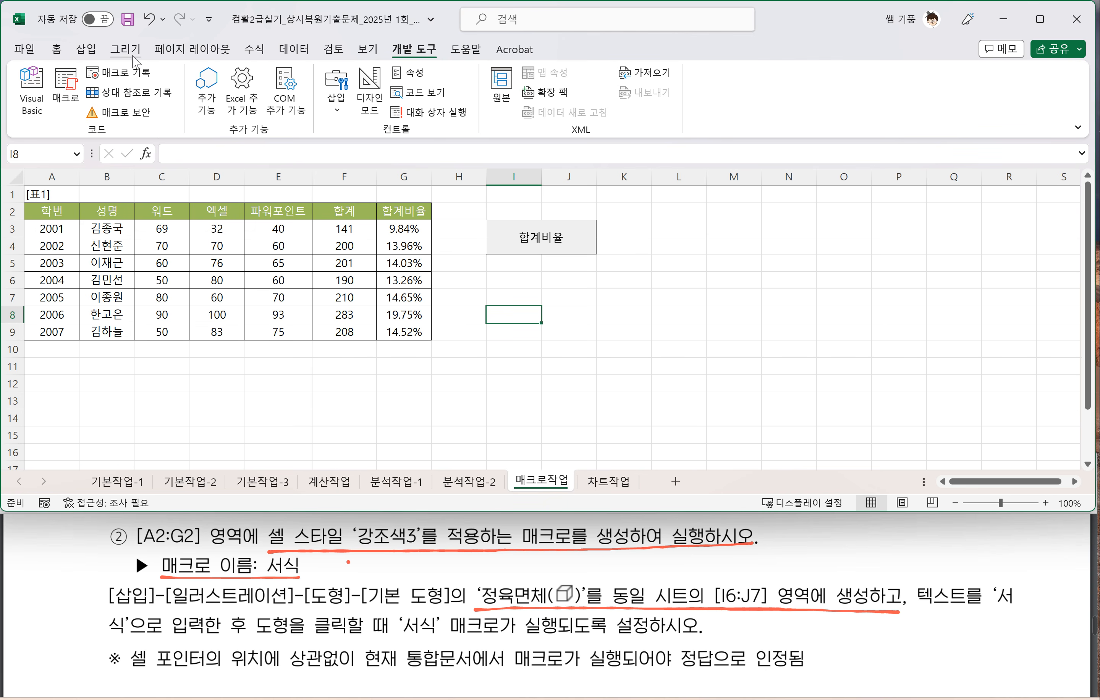
left_click(55, 50)
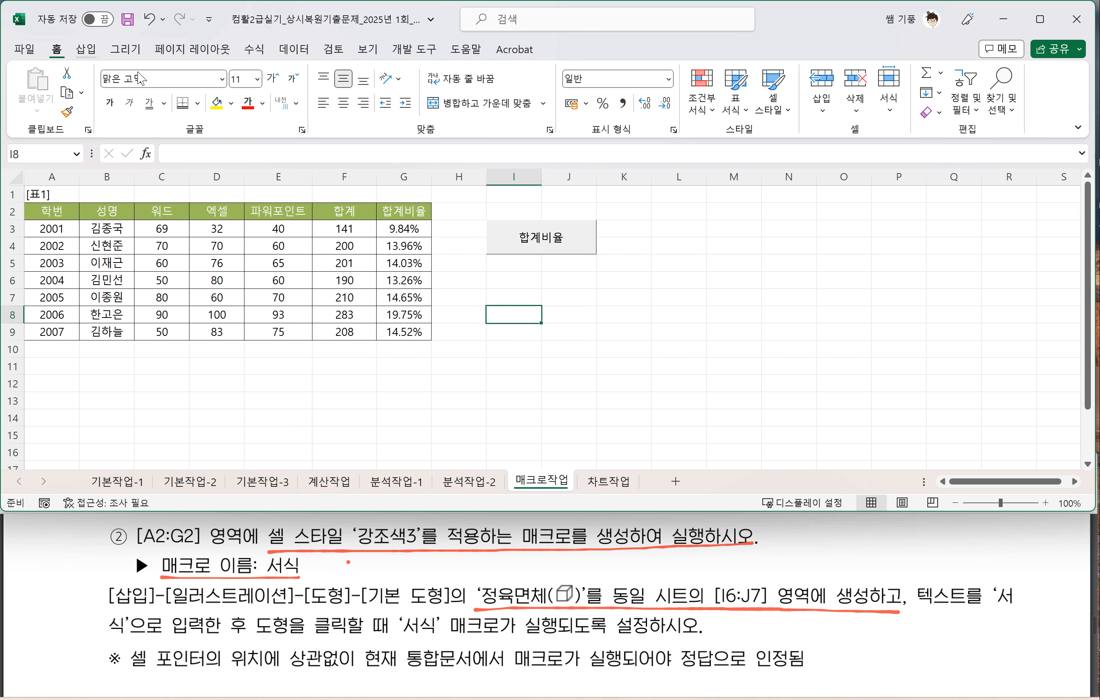
left_click(86, 50)
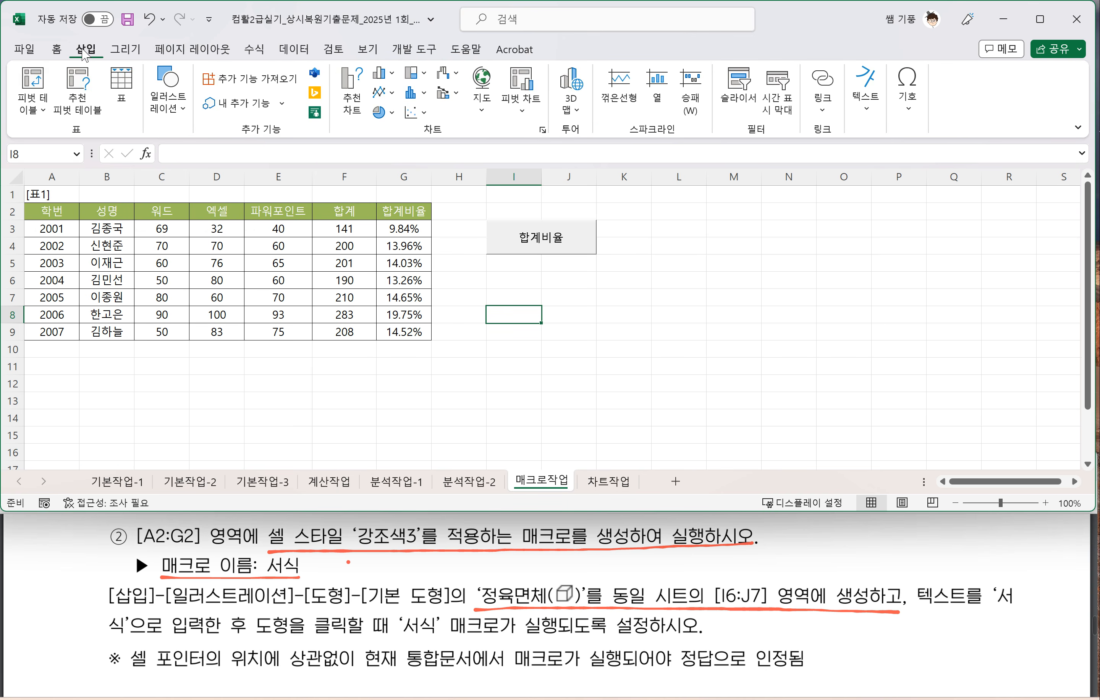
left_click(185, 118)
left_click(198, 189)
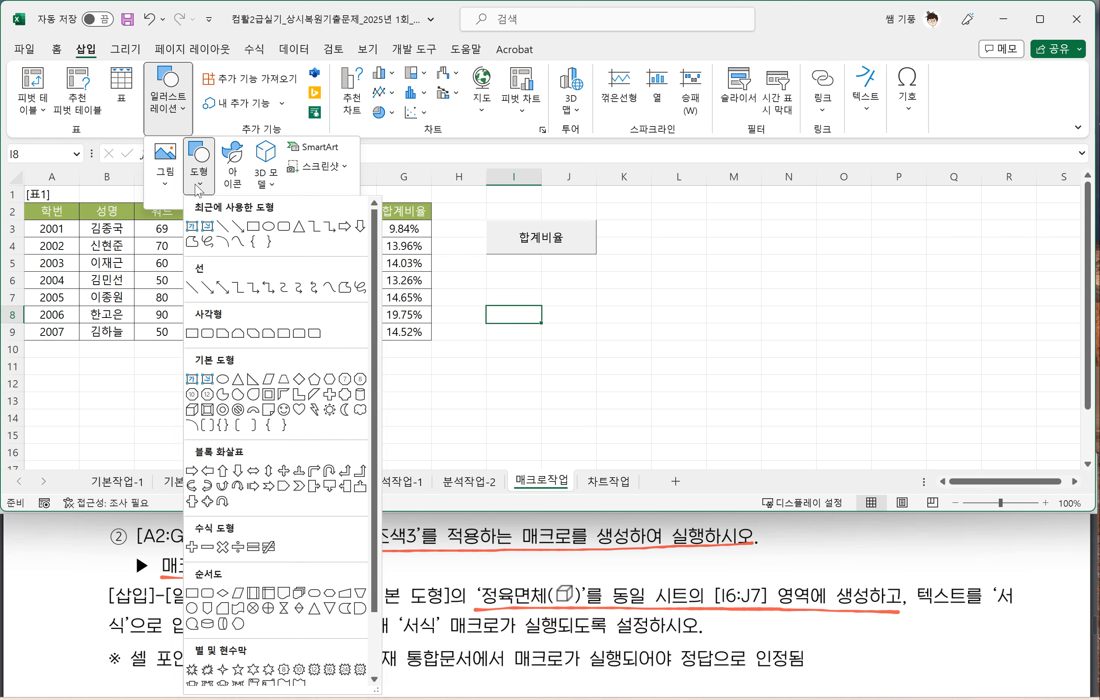
left_click(192, 411)
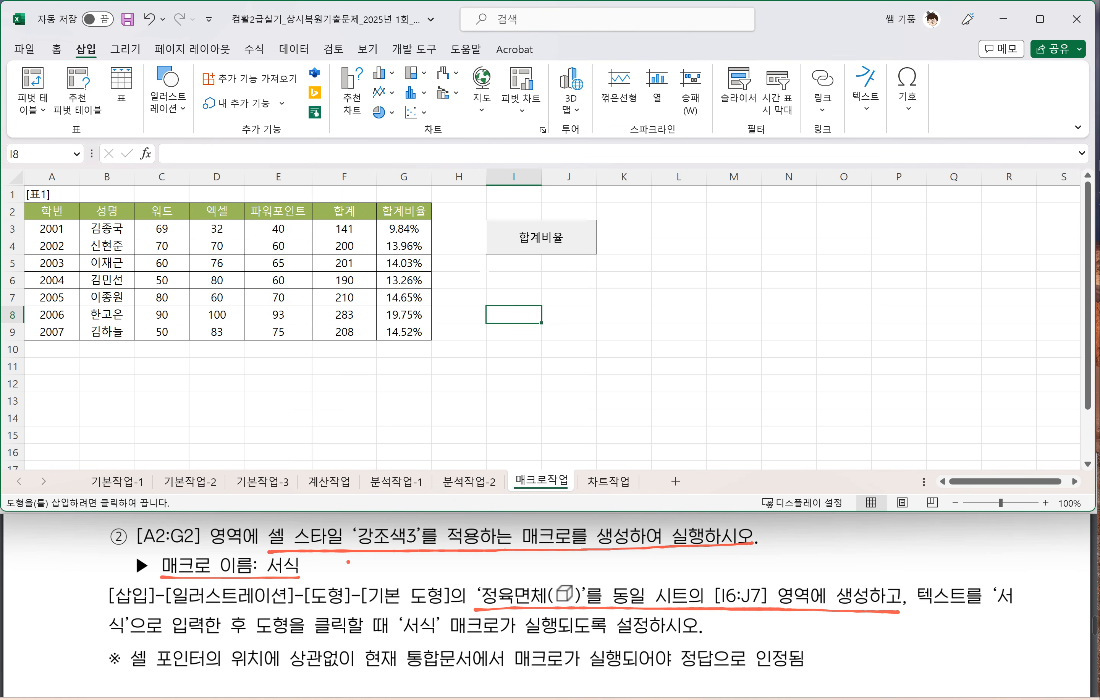
left_click_drag(487, 272, 597, 306)
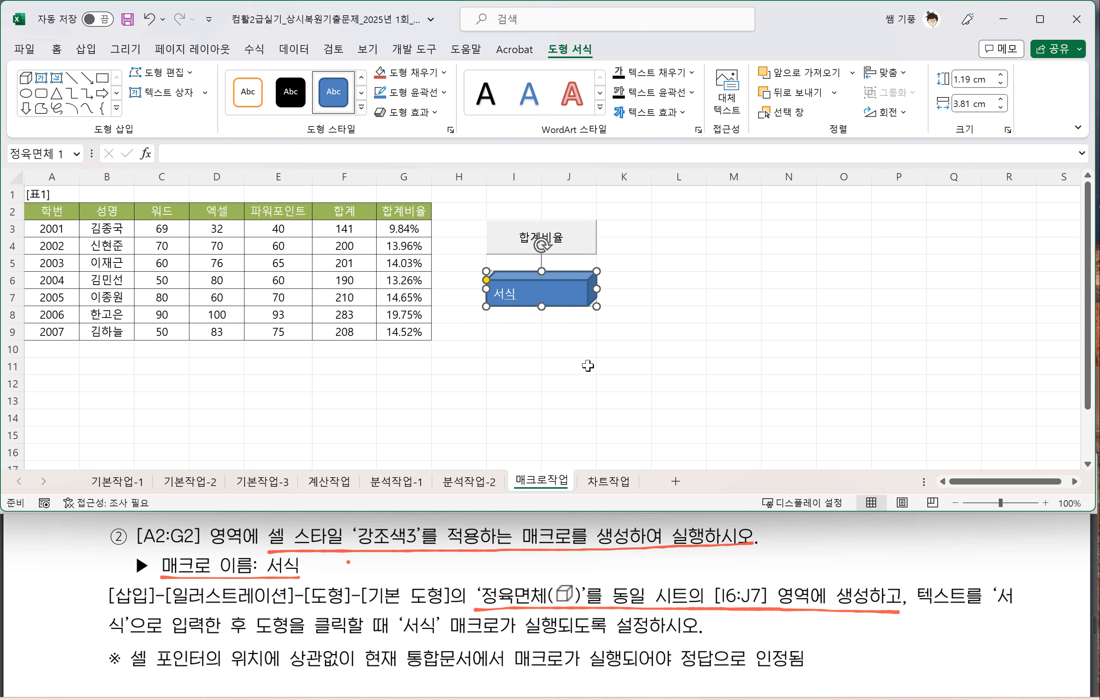
left_click(619, 366)
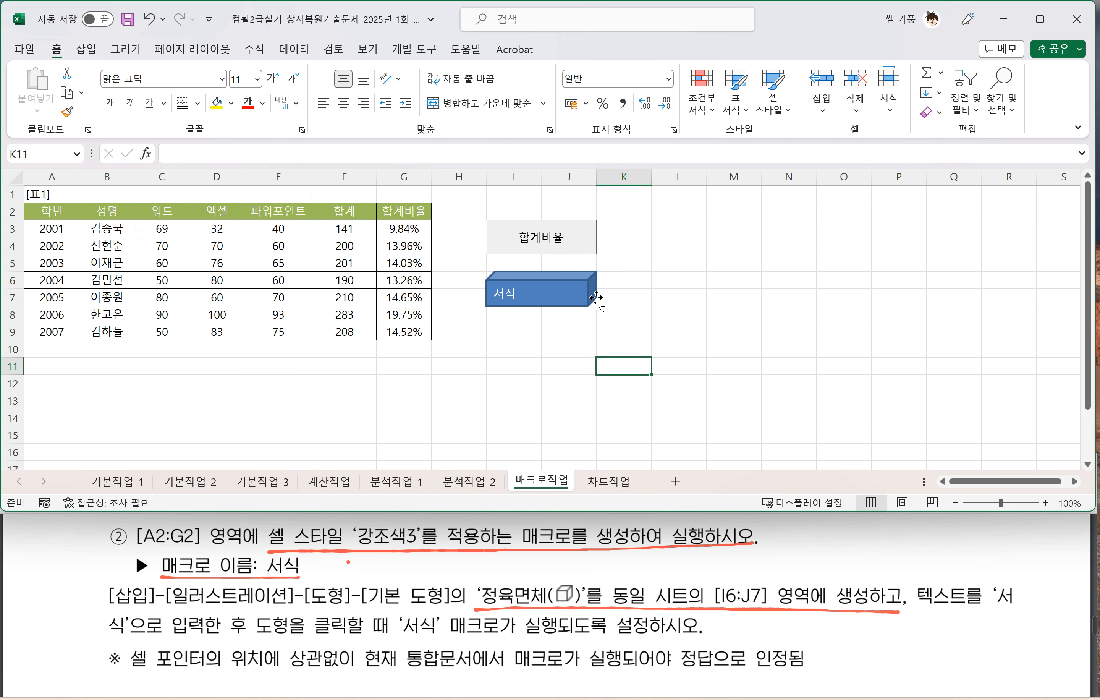
left_click(558, 296)
right_click(556, 294)
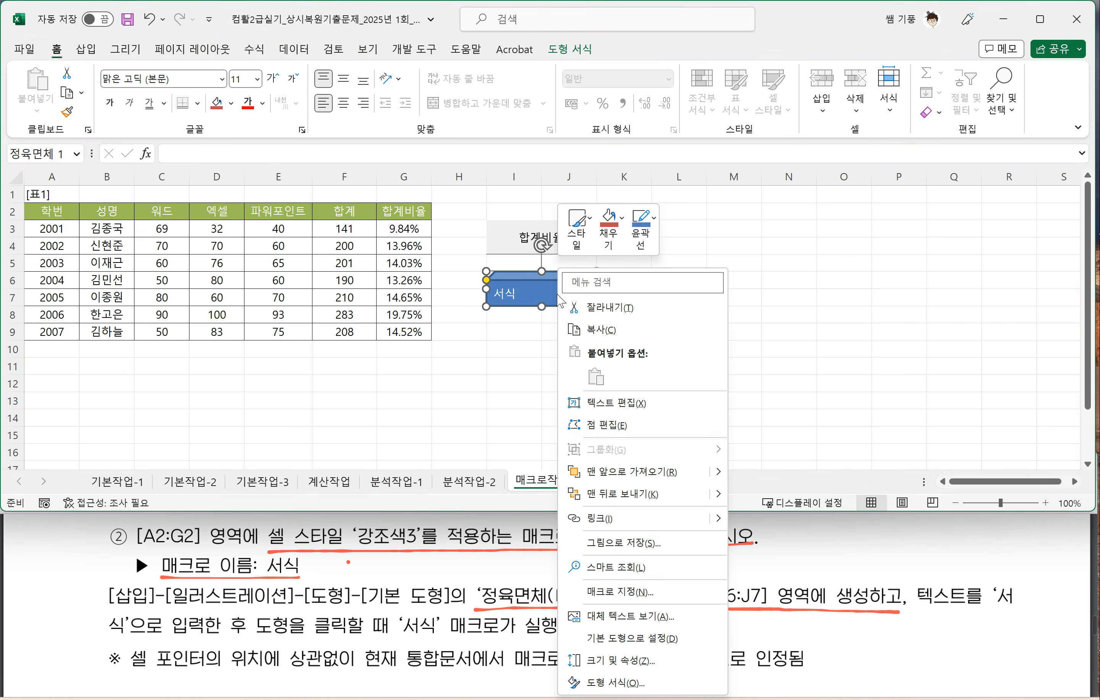
left_click(603, 596)
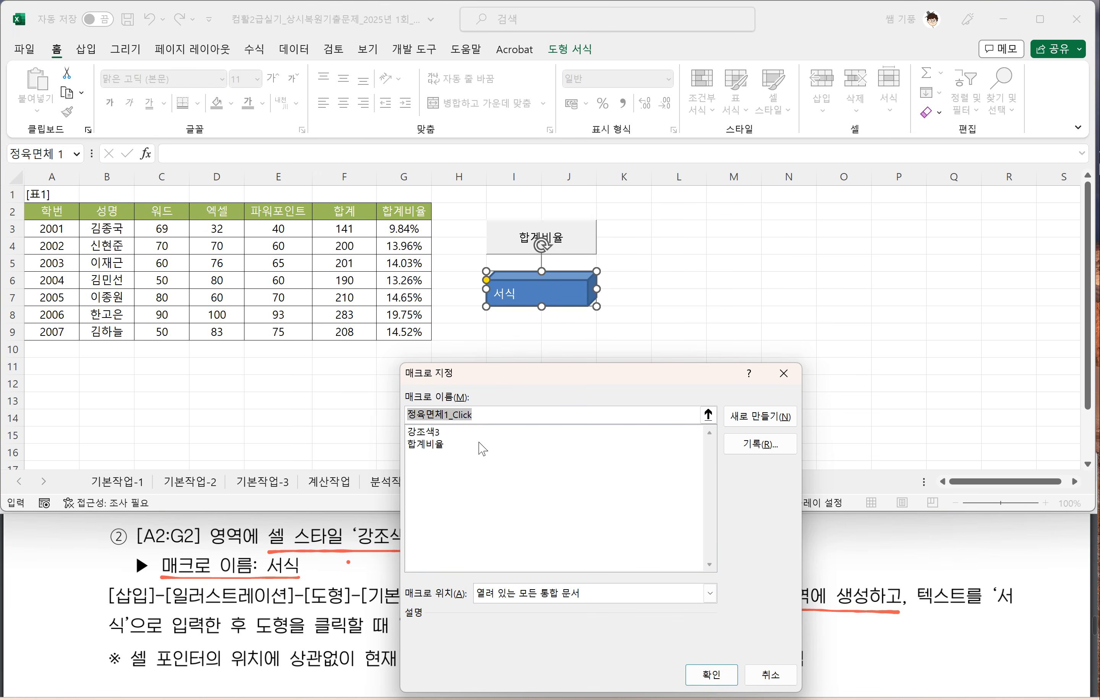
left_click_drag(527, 378, 641, 227)
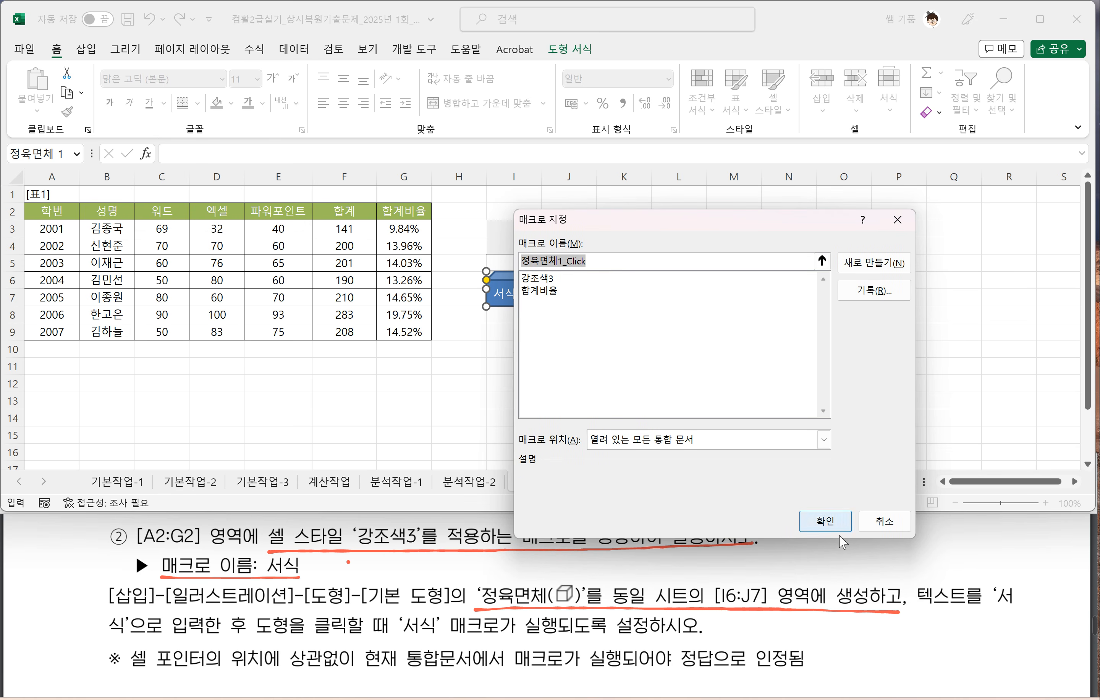
left_click(875, 525)
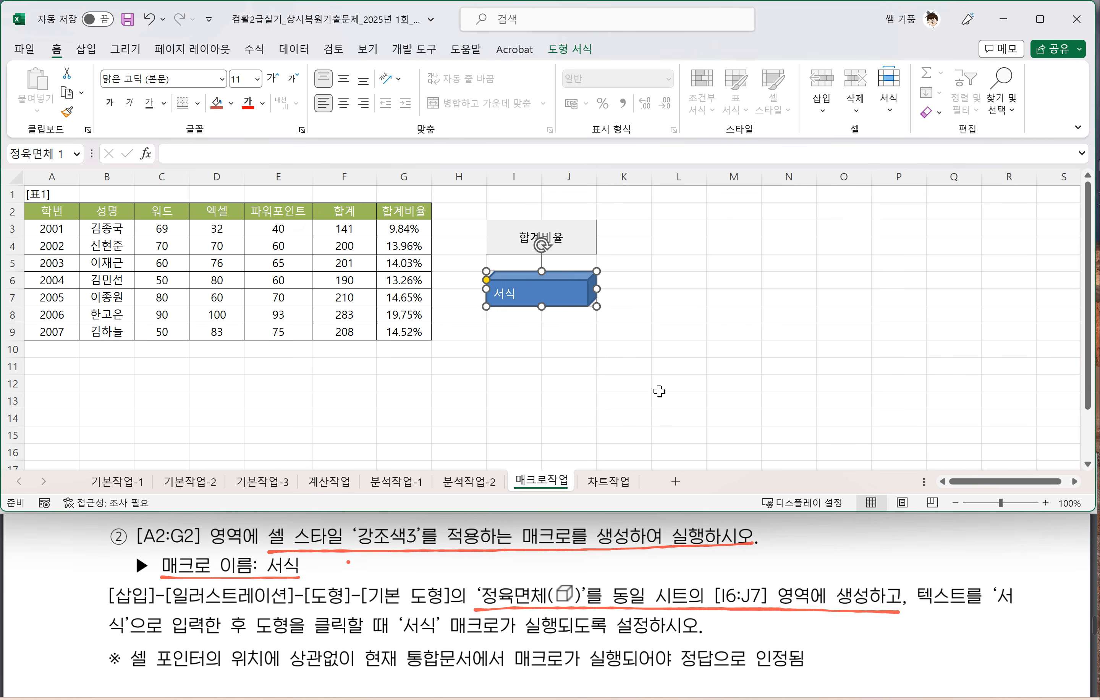
left_click(601, 399)
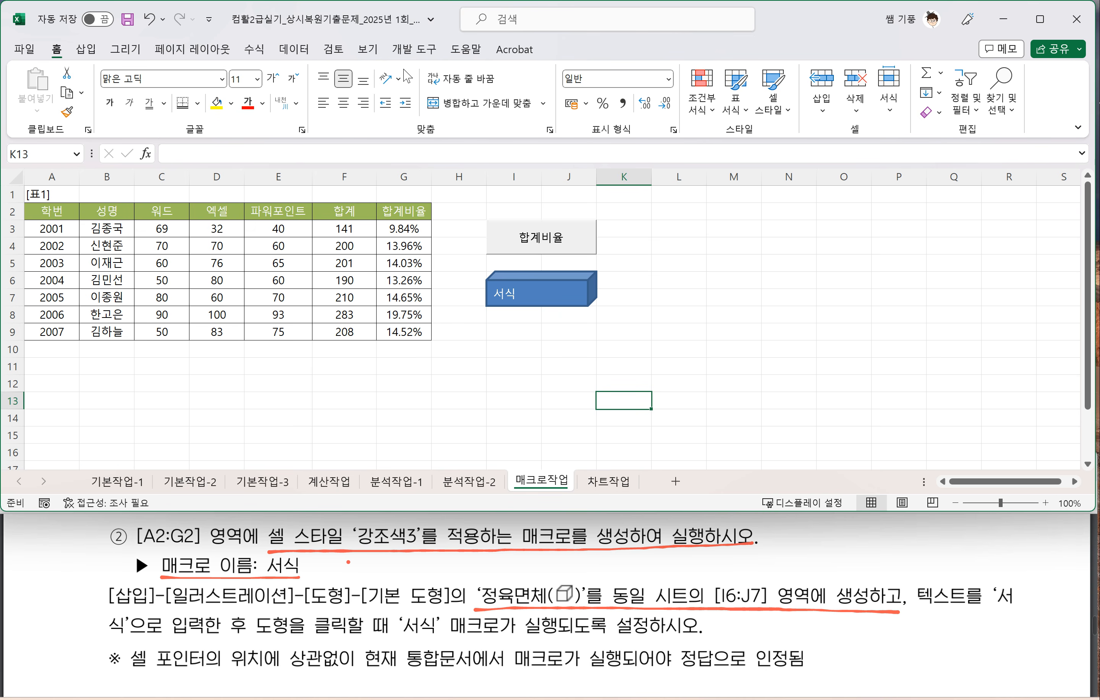
Step: Delete the 강조색3 macro from the workbook's macro list, confirm the deletion and recheck the remaining list
left_click(413, 51)
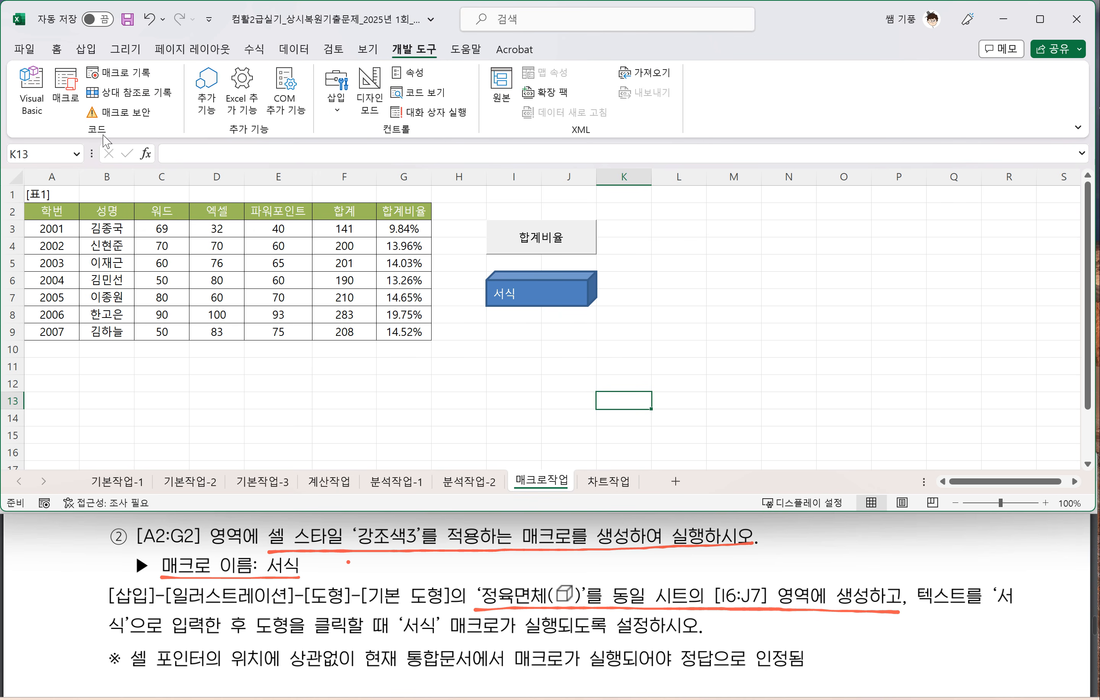
left_click(71, 99)
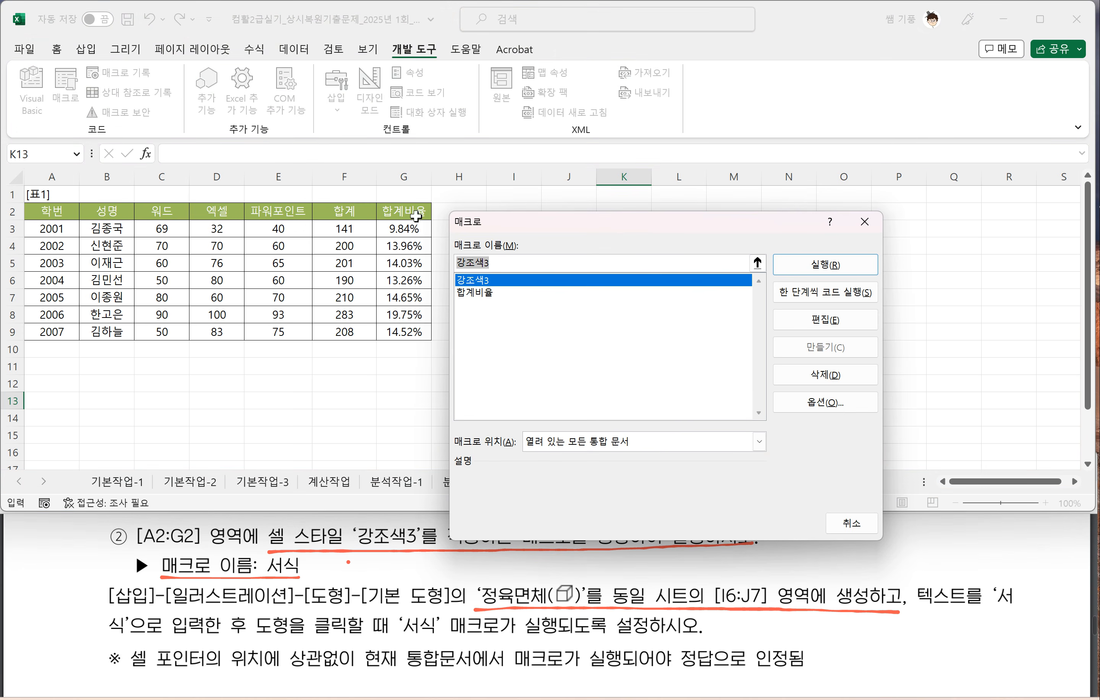
left_click(474, 282)
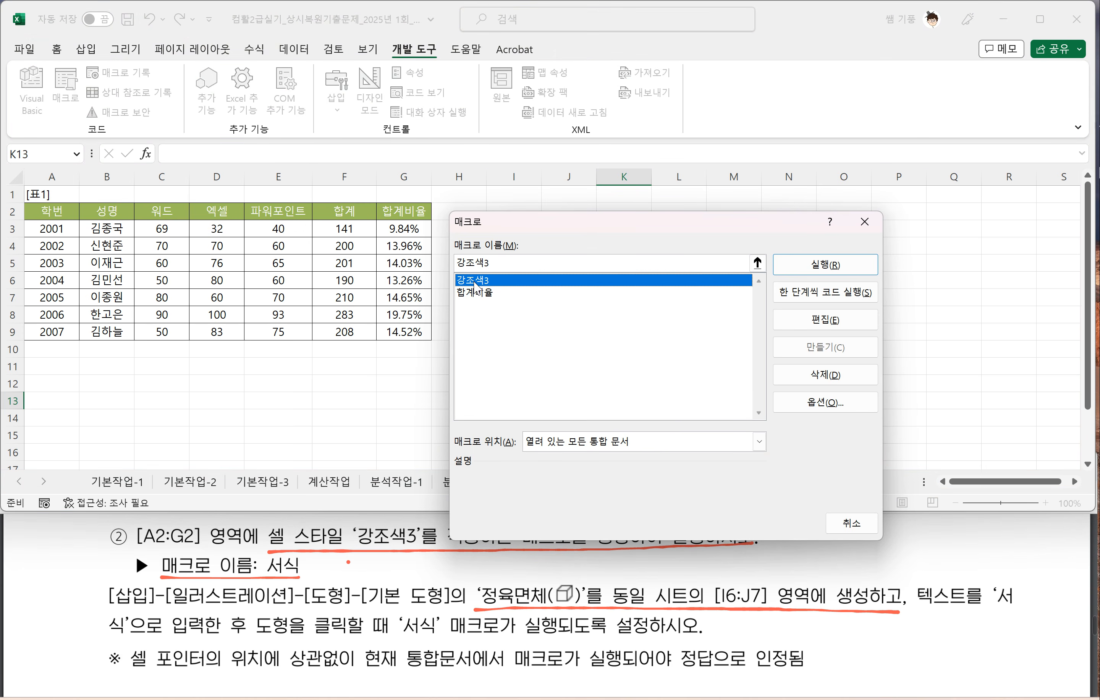
left_click(833, 376)
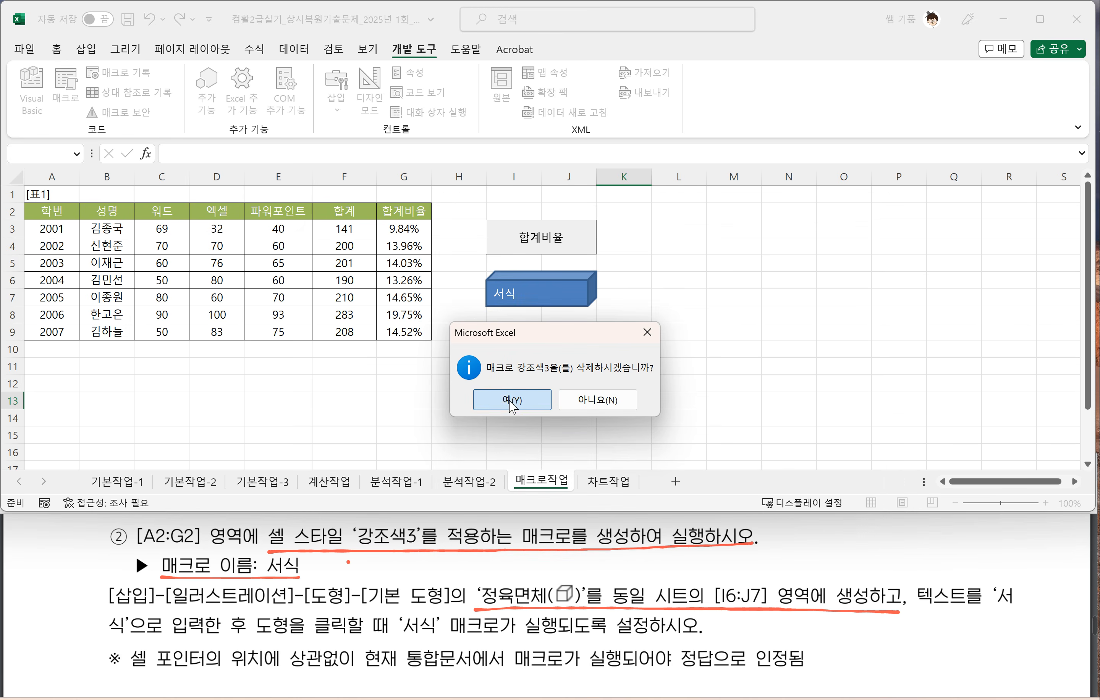
left_click(515, 401)
left_click(66, 90)
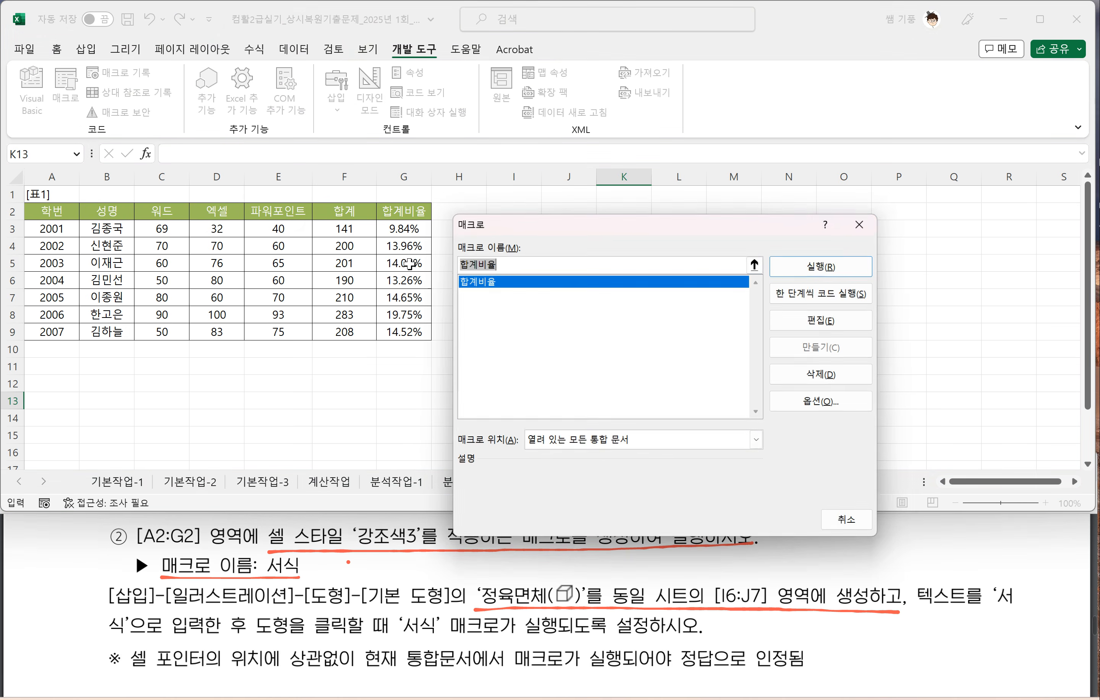
left_click(864, 222)
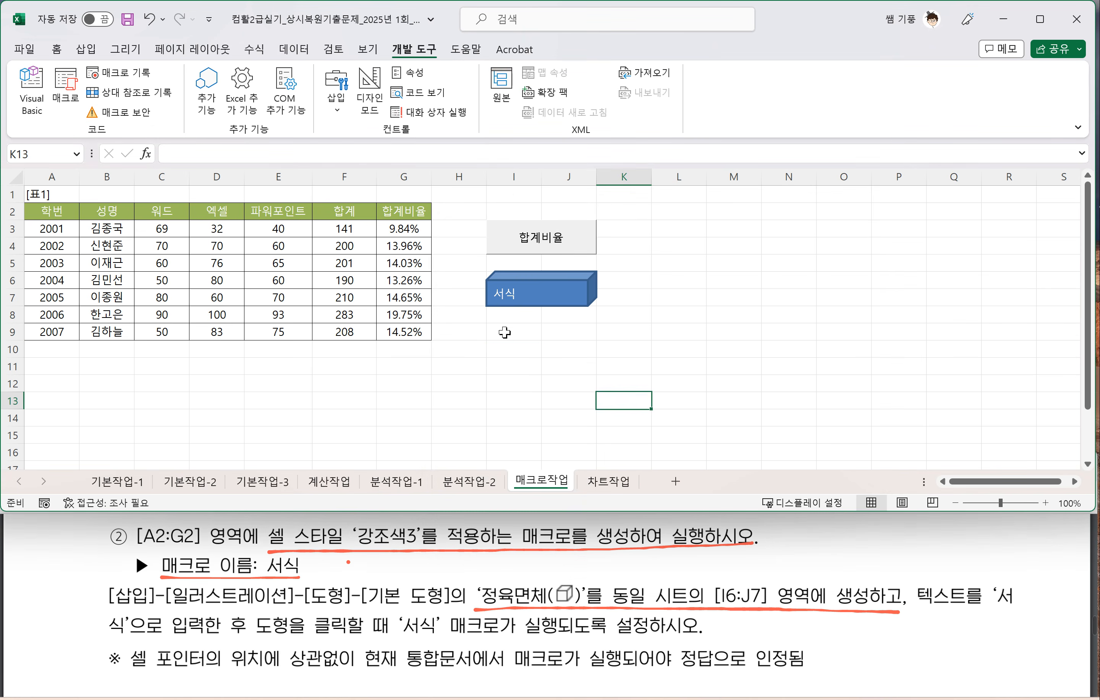
Step: Try to copy the formatting of cell A3 onto the header cells A2:G2, and undo the formatting change
left_click(494, 346)
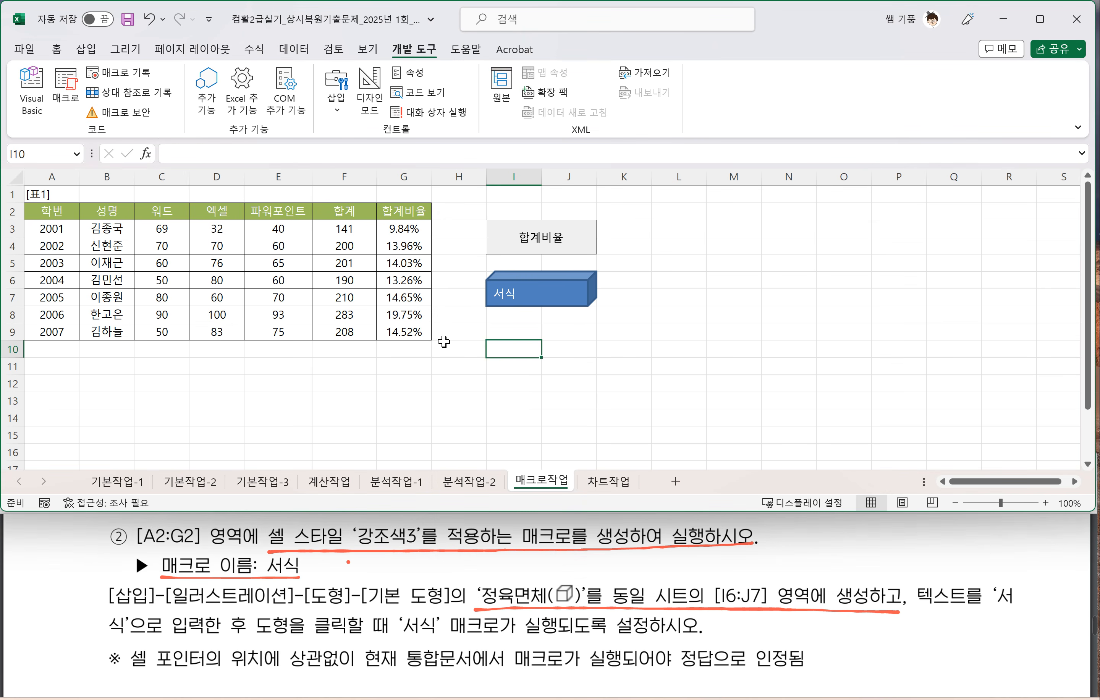
left_click(512, 369)
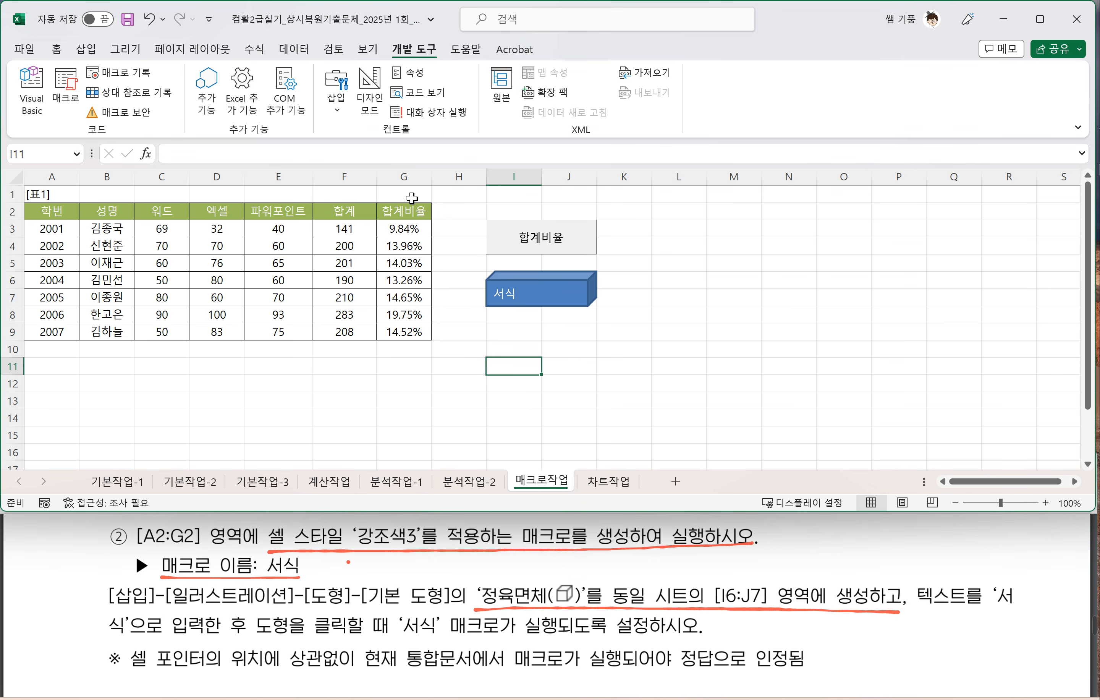
left_click_drag(48, 211, 388, 209)
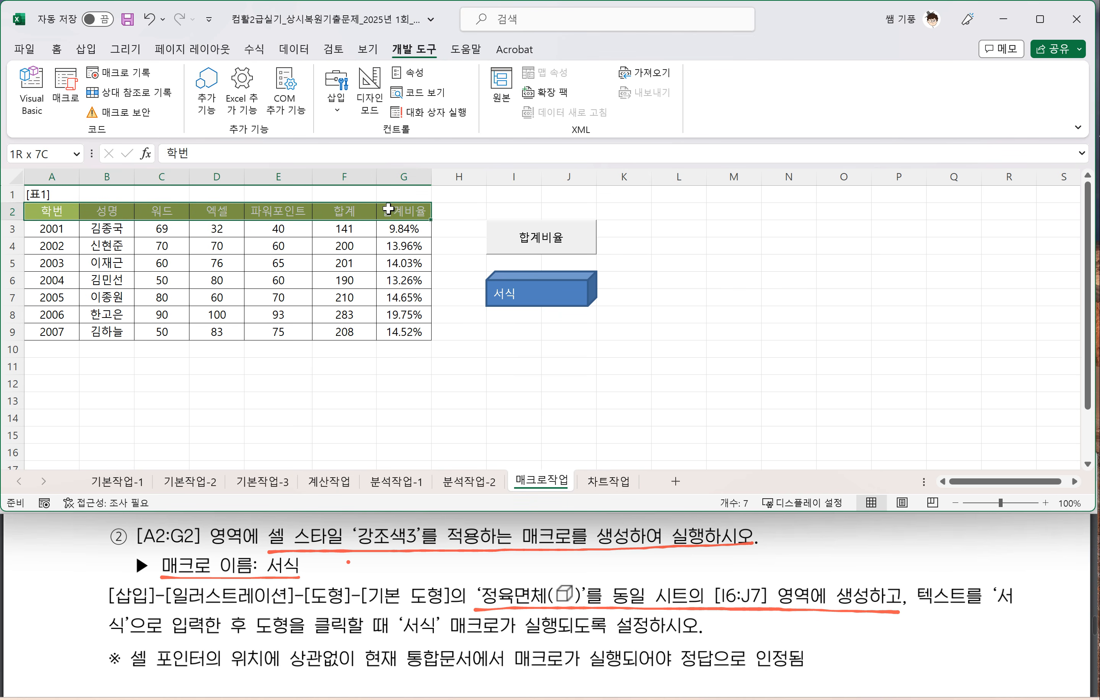
left_click(50, 229)
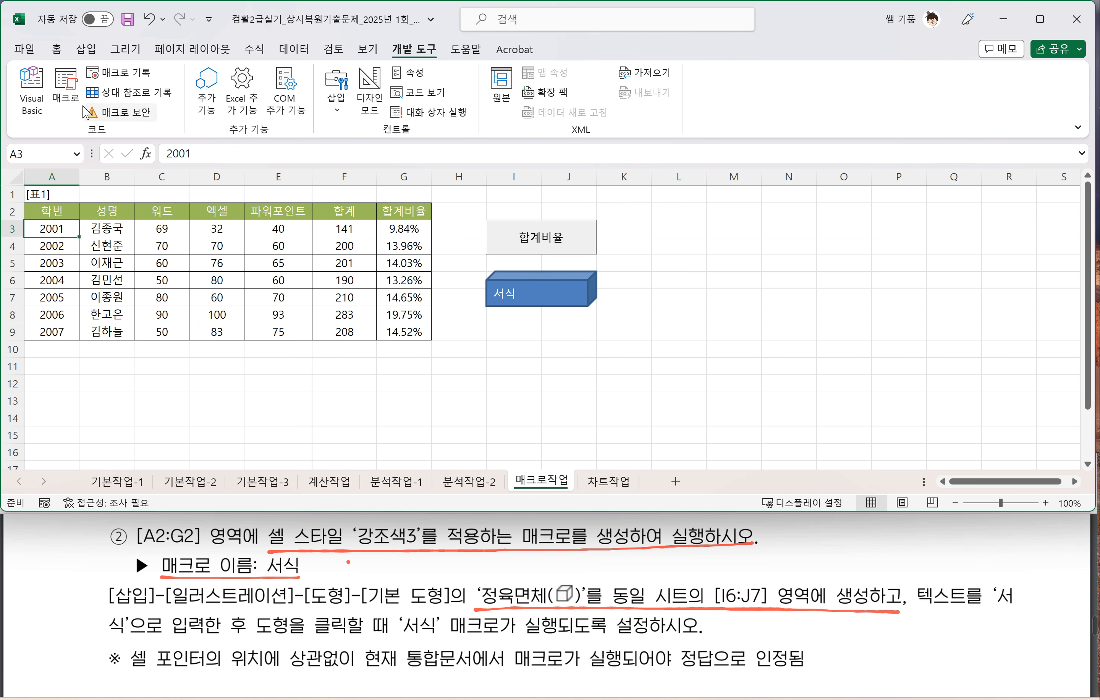
left_click(55, 49)
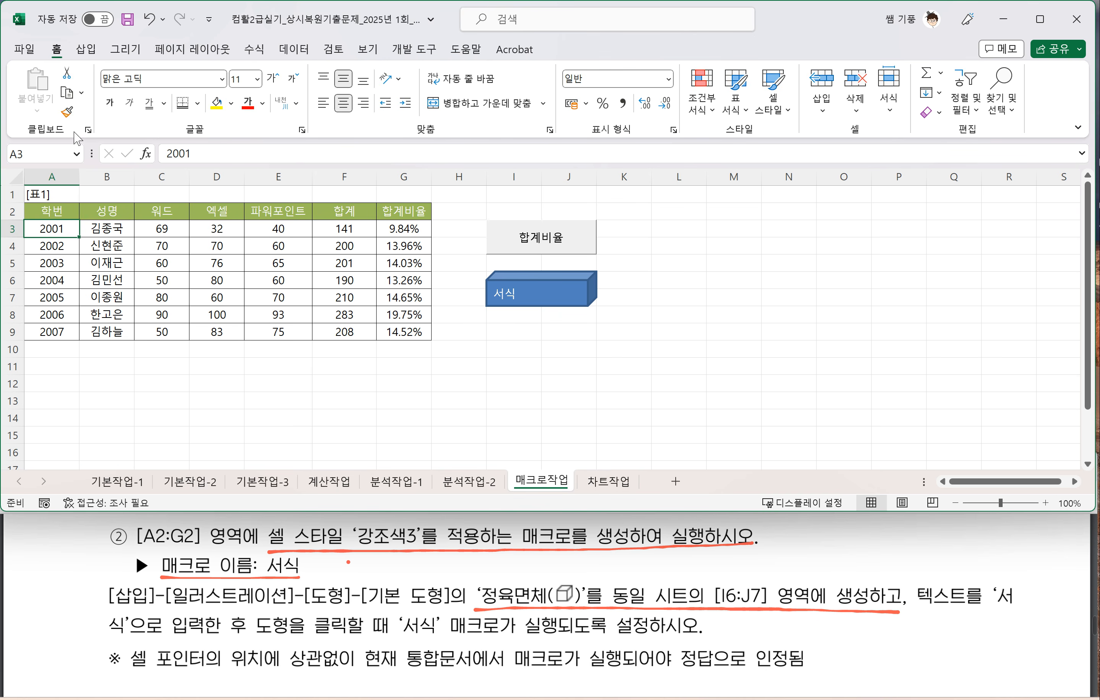
left_click(68, 113)
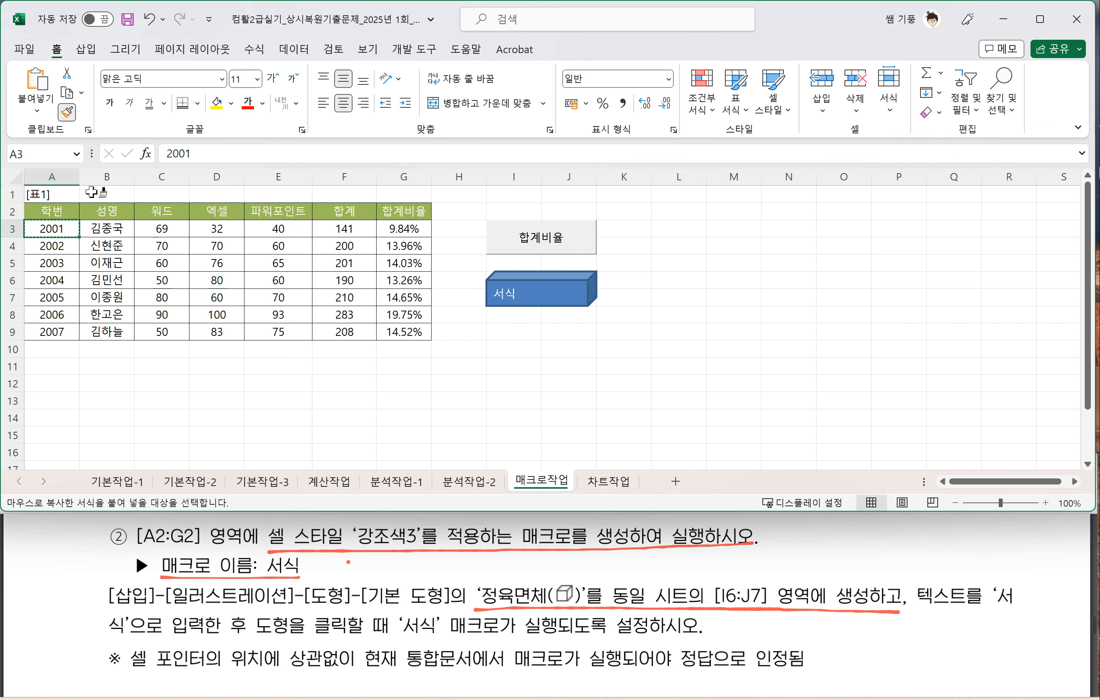
left_click_drag(49, 212, 403, 212)
left_click(373, 409)
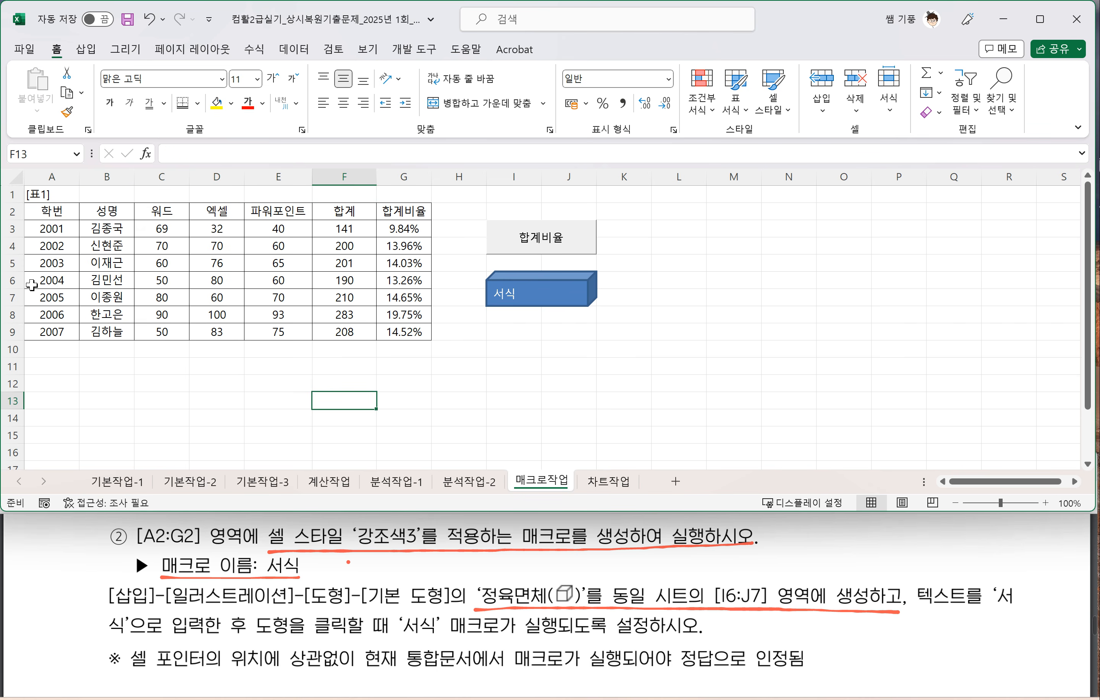
key("ctrl+z")
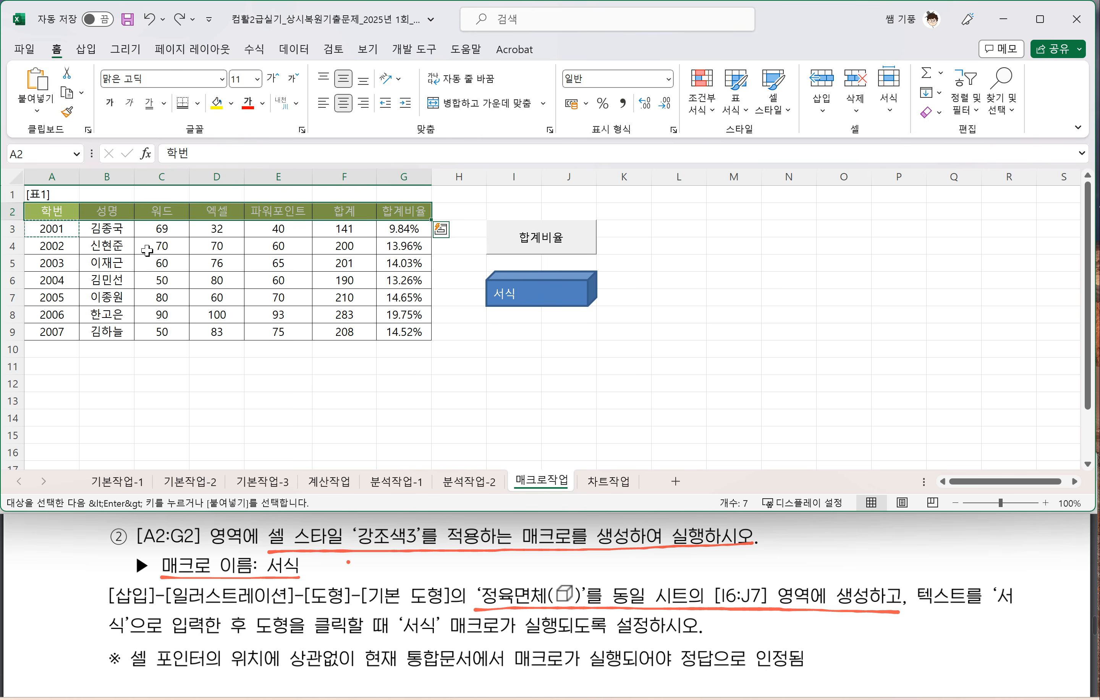
left_click(442, 350)
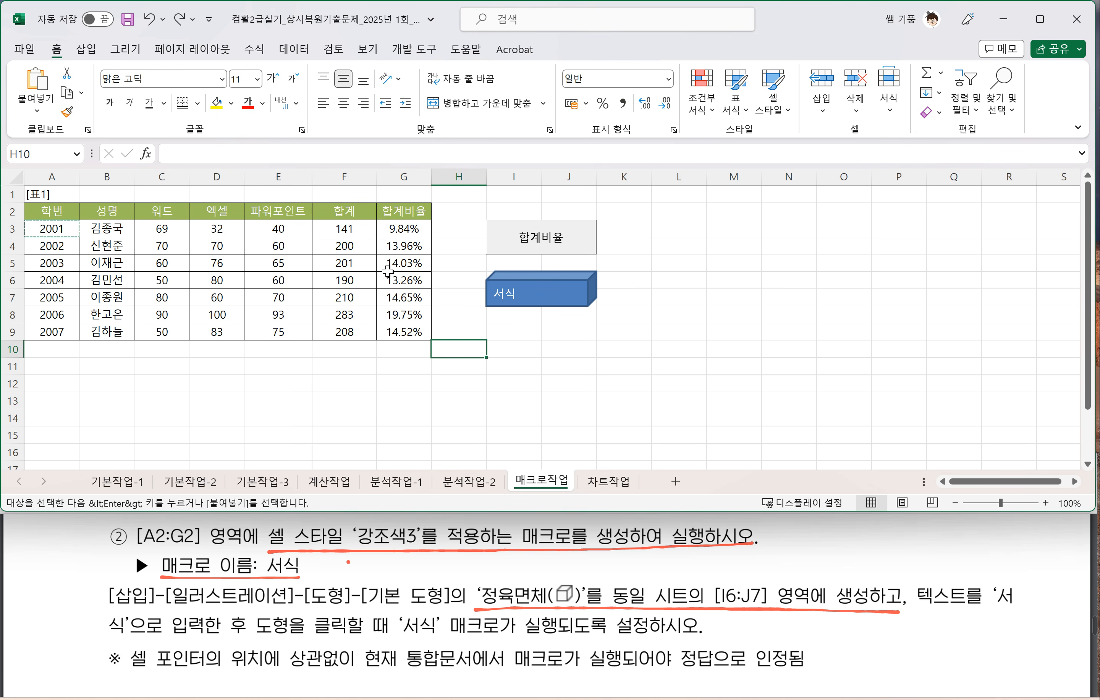
left_click(456, 329)
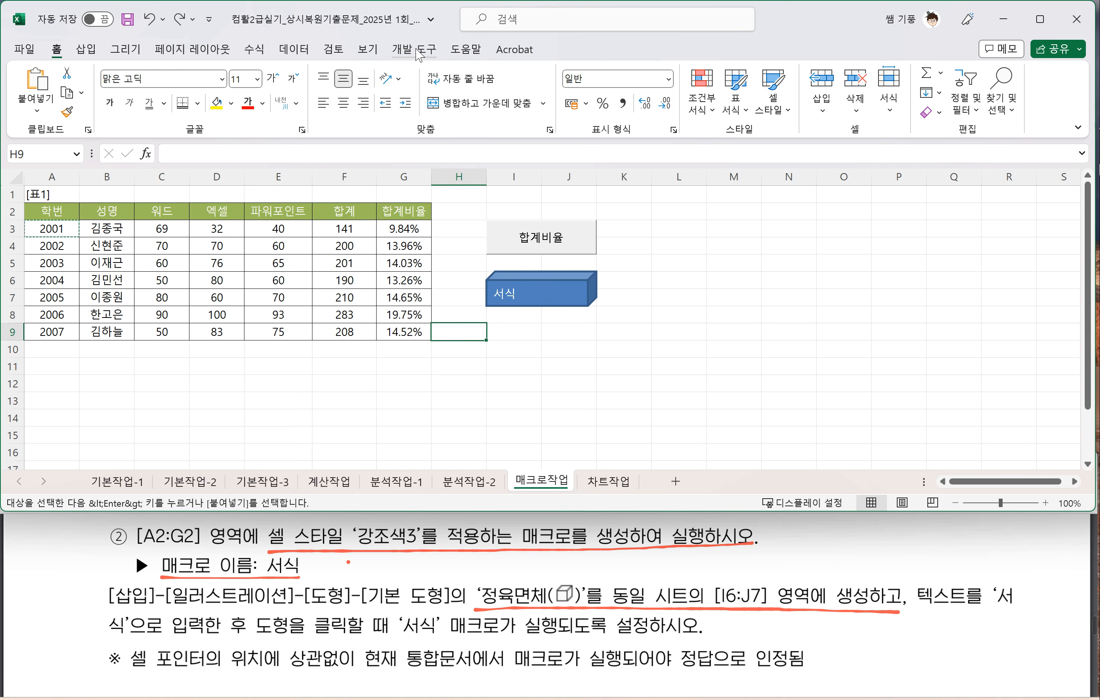
Step: Delete the 서식 cube shape from I6:J7 on the 매크로작업 sheet
left_click(581, 300)
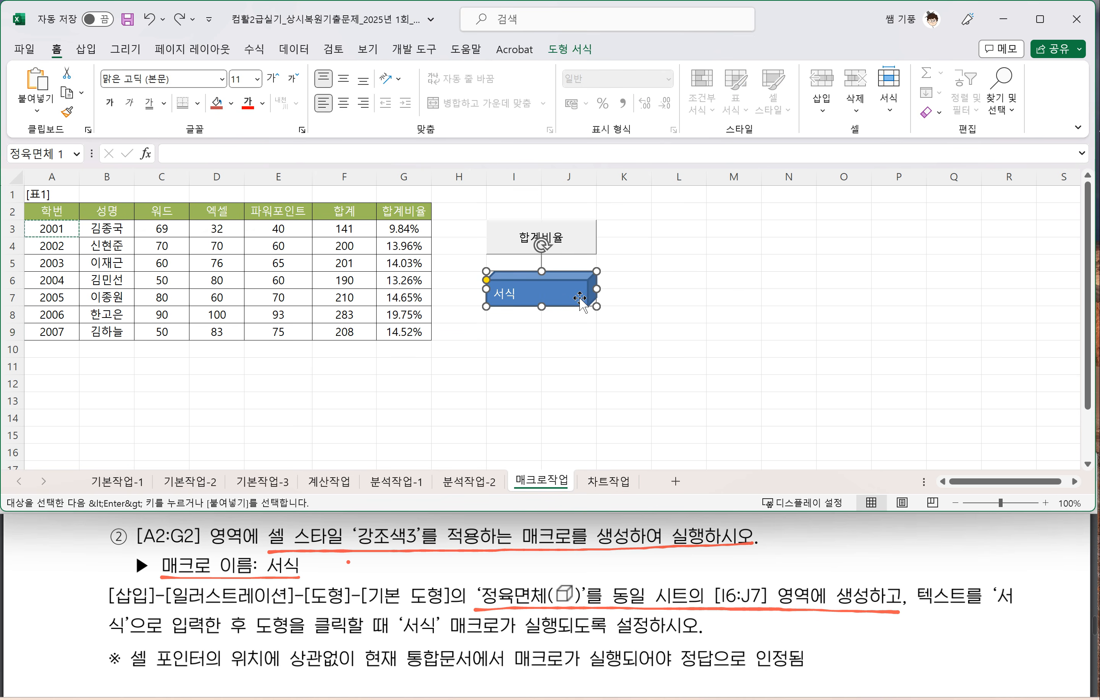
key("Delete")
left_click(558, 302)
Step: Start recording a new macro named 서식, stored in 현재 통합 문서
left_click(413, 52)
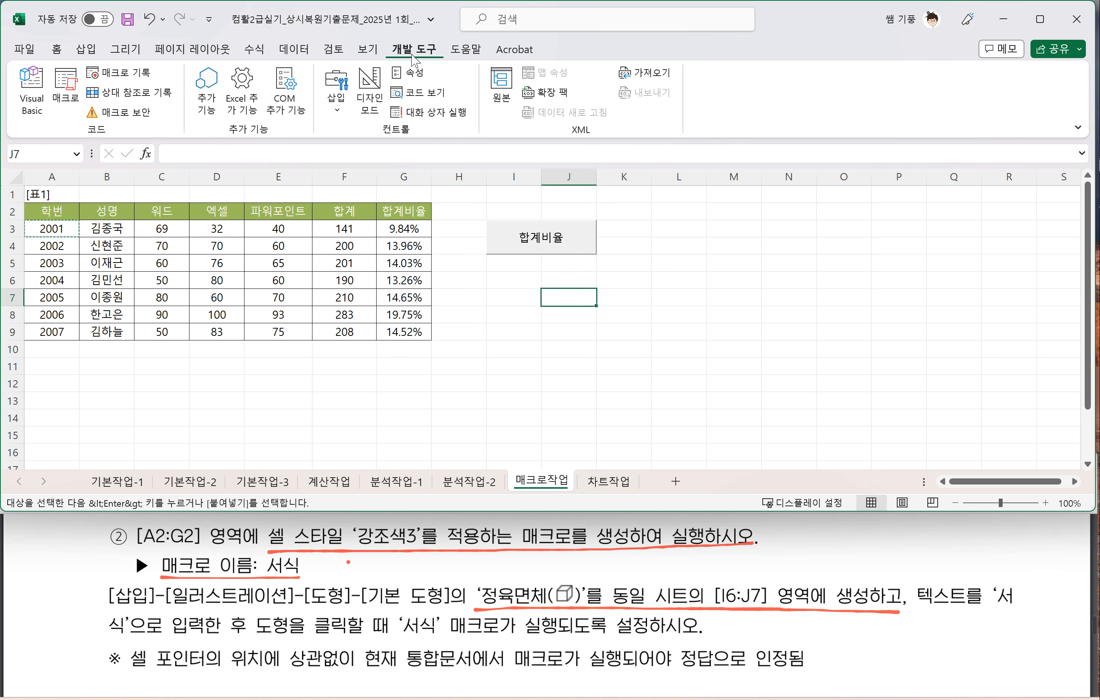
left_click(119, 73)
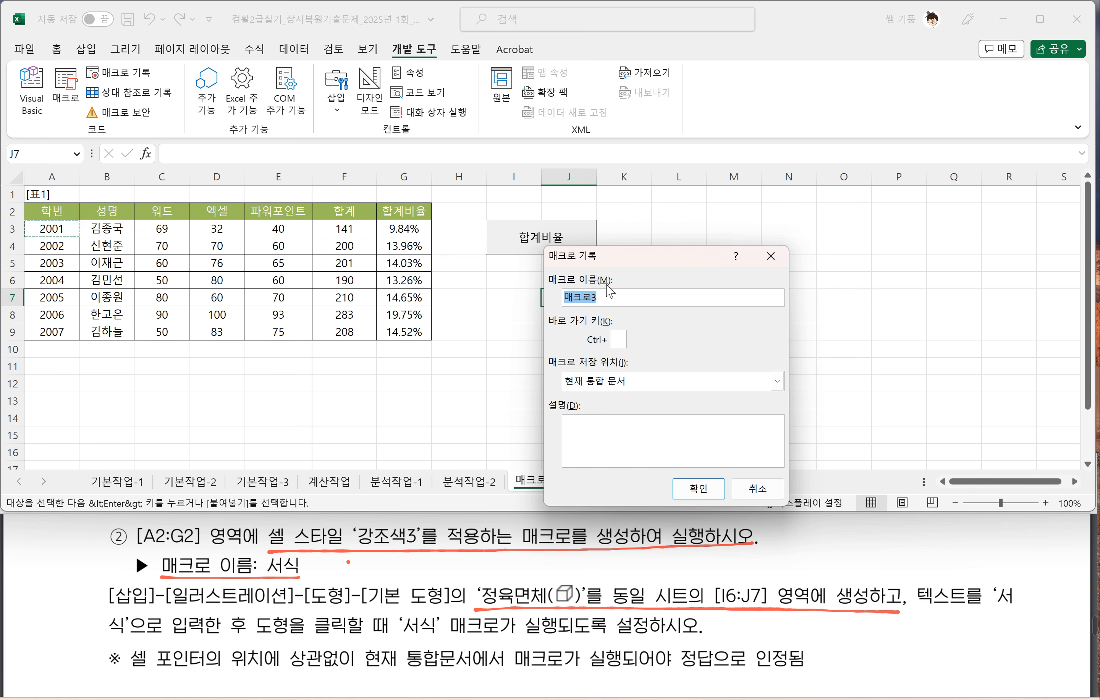
type("서식")
left_click_drag(637, 261, 601, 234)
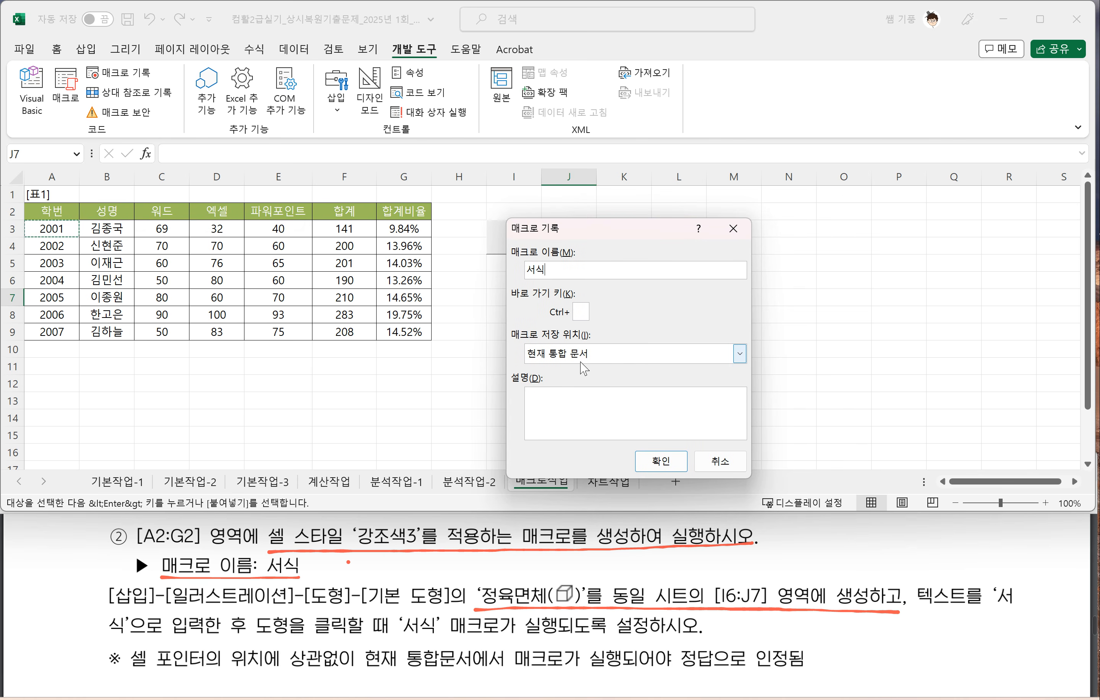
left_click(661, 462)
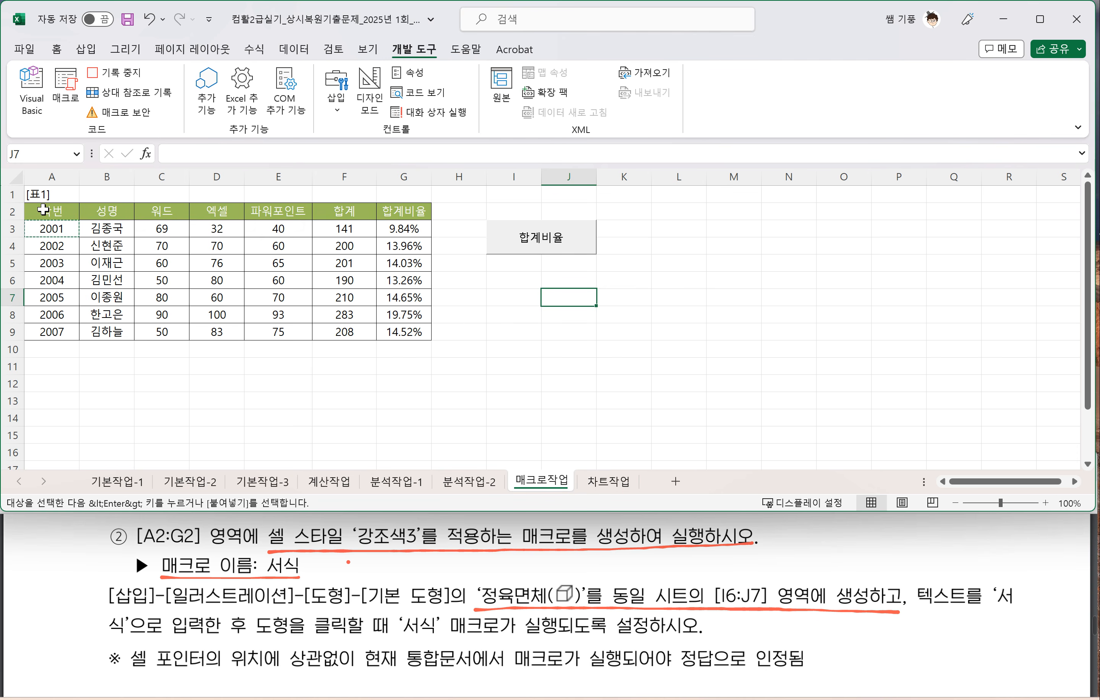
Step: Apply the 강조색3 cell style to header cells A2:G2, stop recording the 서식 macro and select cell I8
left_click(43, 210)
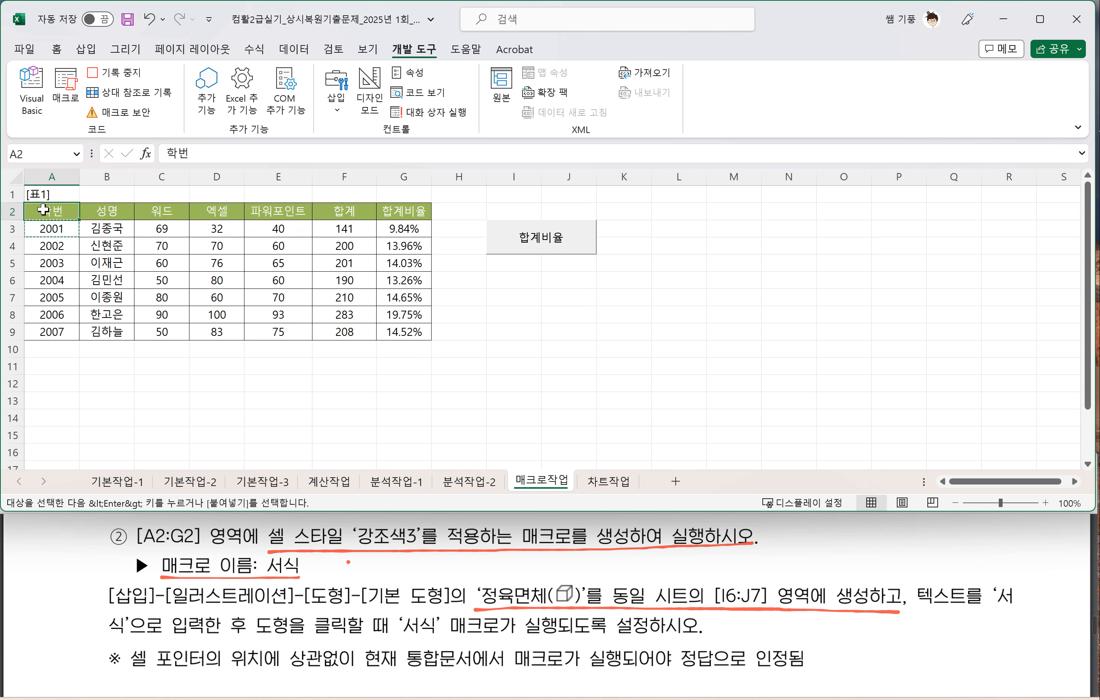
left_click_drag(47, 210, 398, 212)
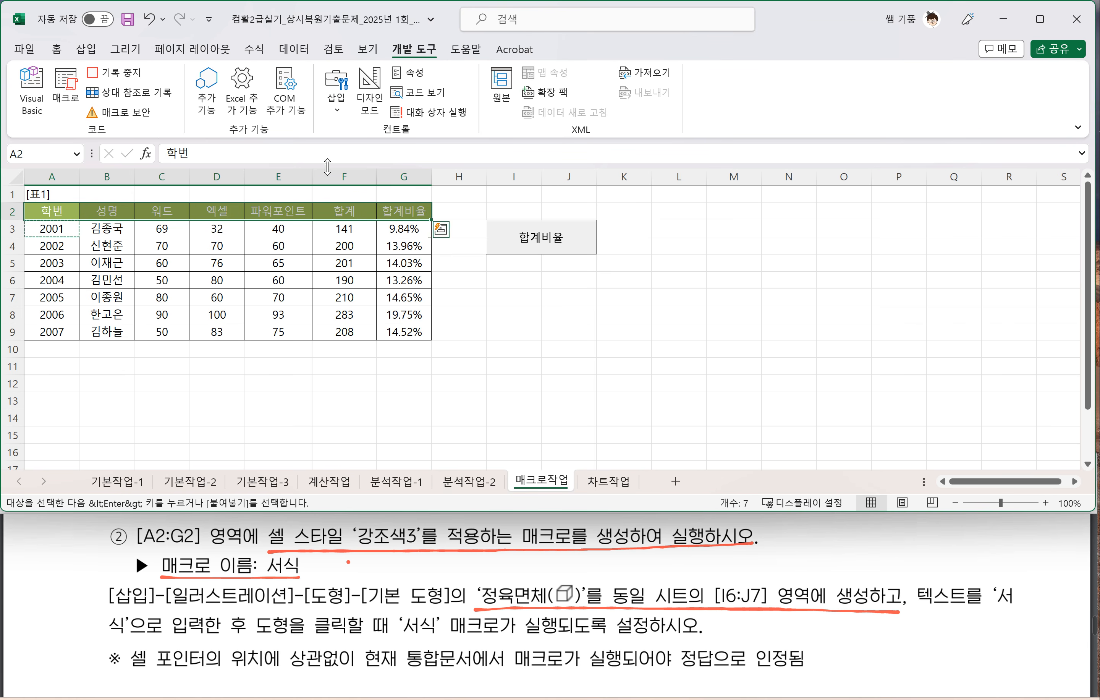
left_click(57, 50)
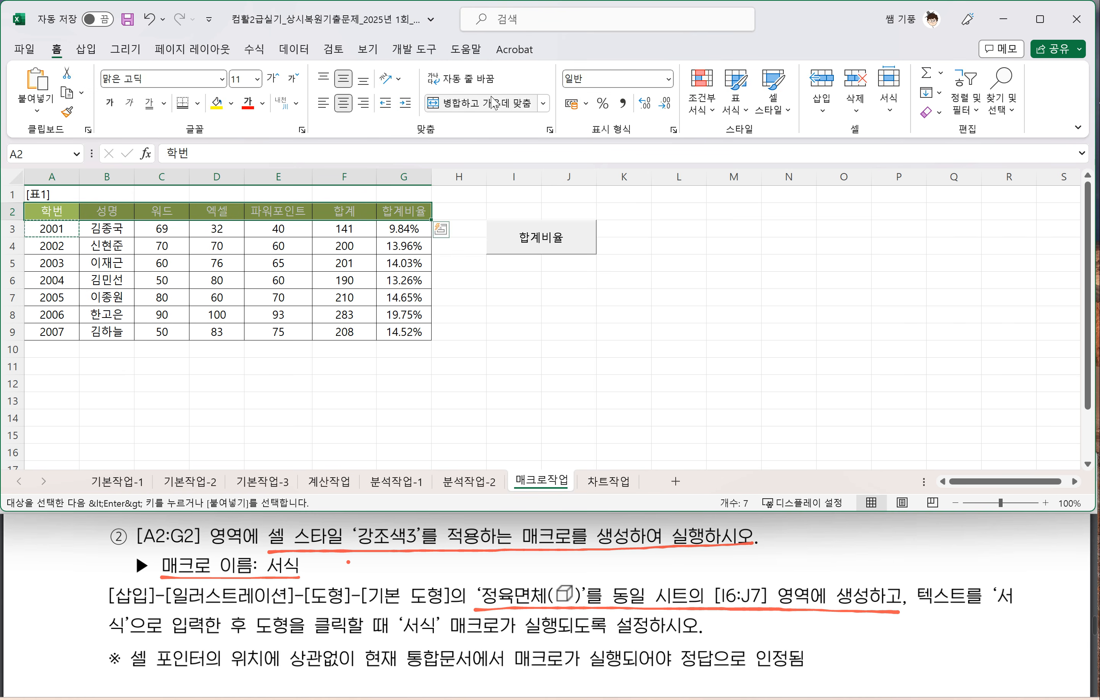
left_click(786, 113)
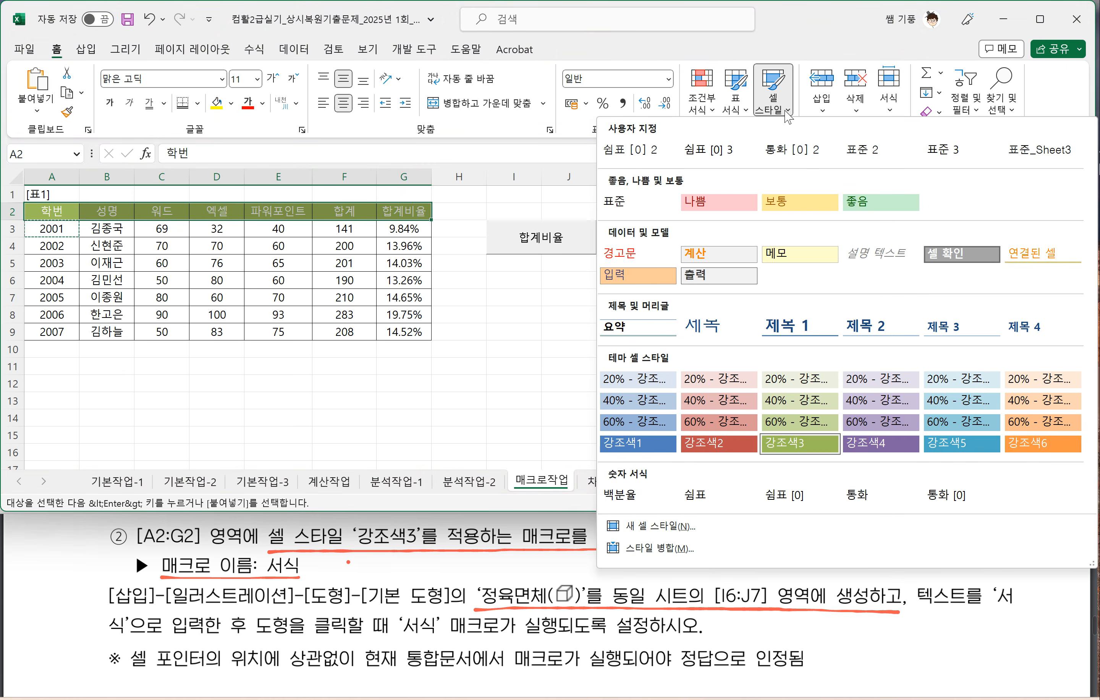
left_click(799, 449)
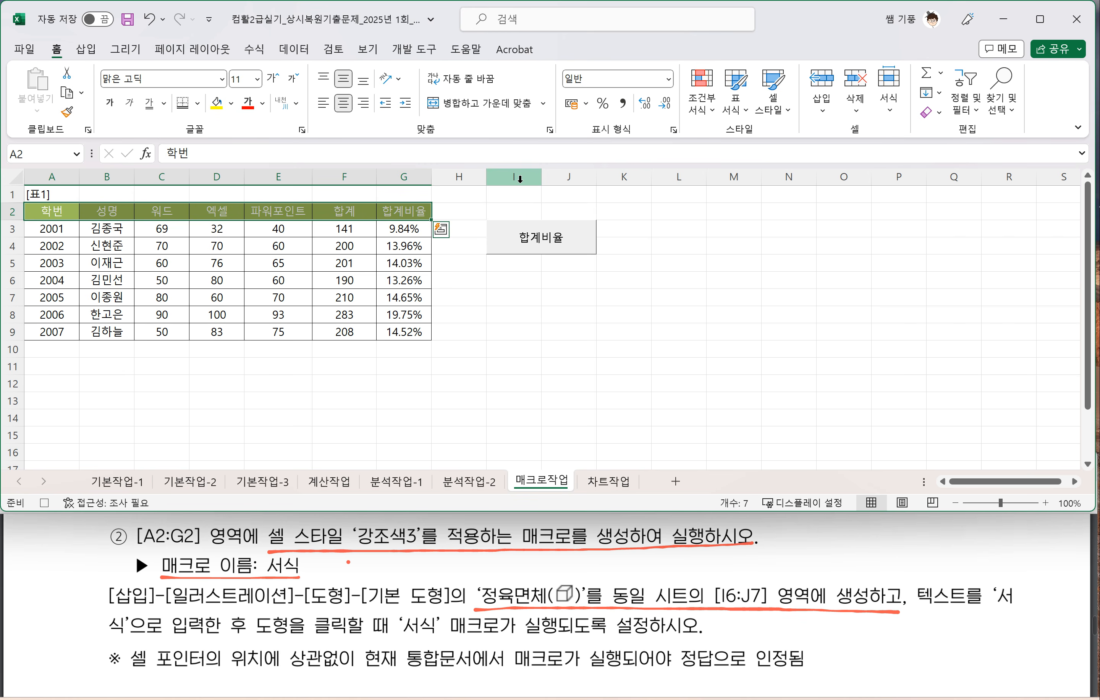
left_click(413, 50)
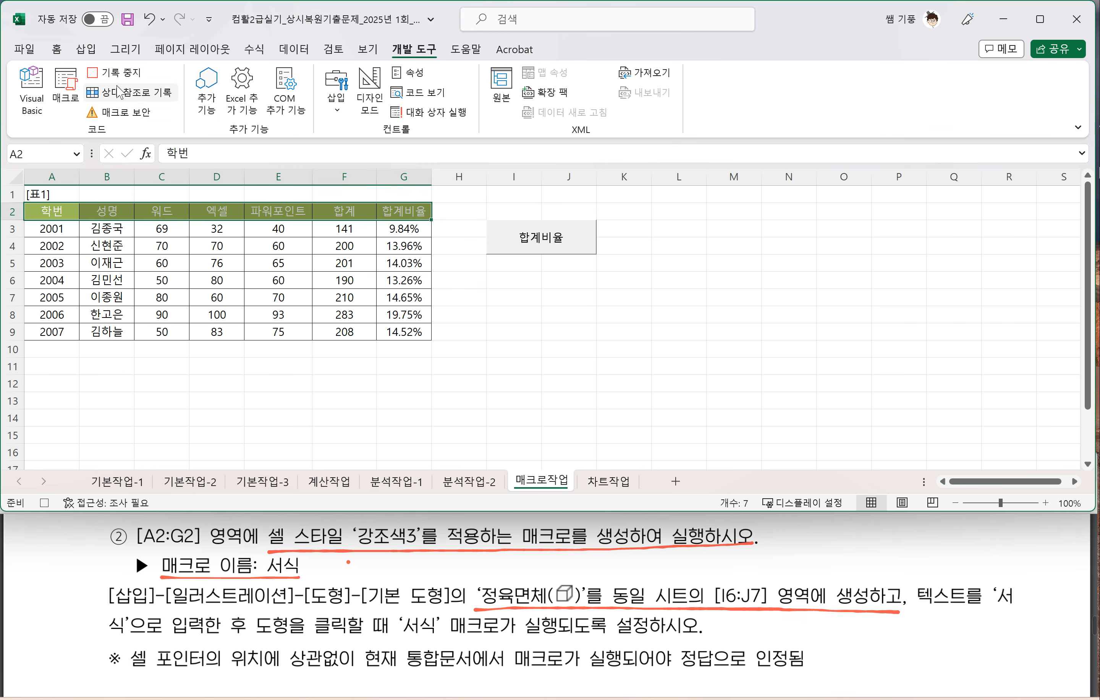
left_click(515, 315)
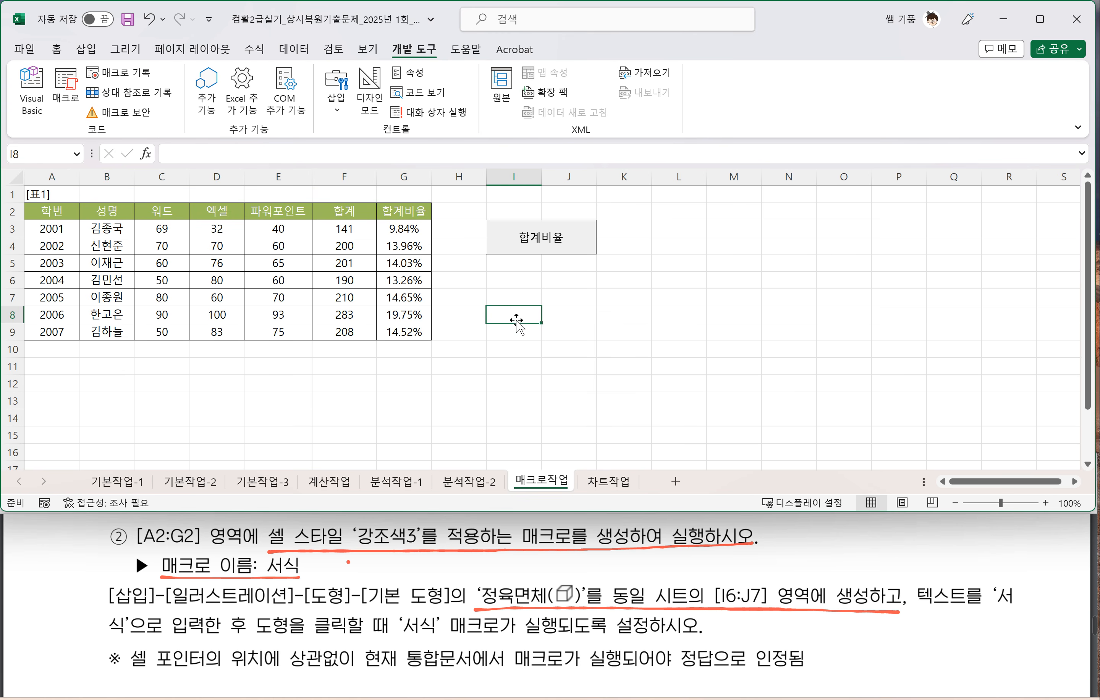
Step: Draw a 정육면체 (cube) shape over cells I6:J7 and enter the text 서식 in it
left_click(85, 49)
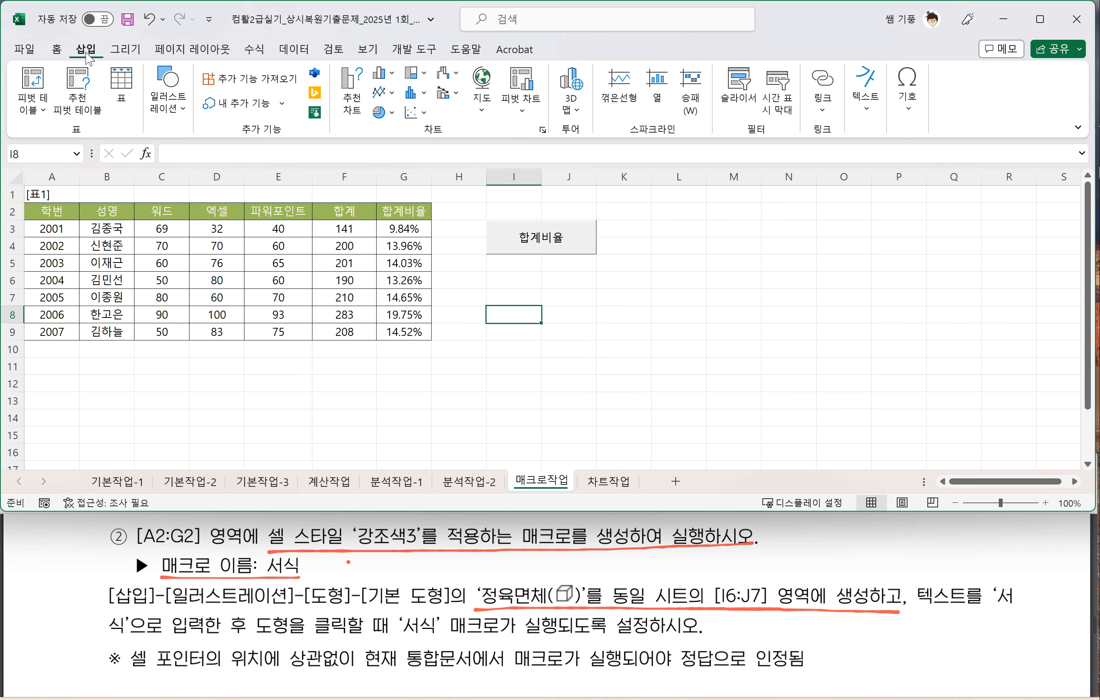
left_click(167, 100)
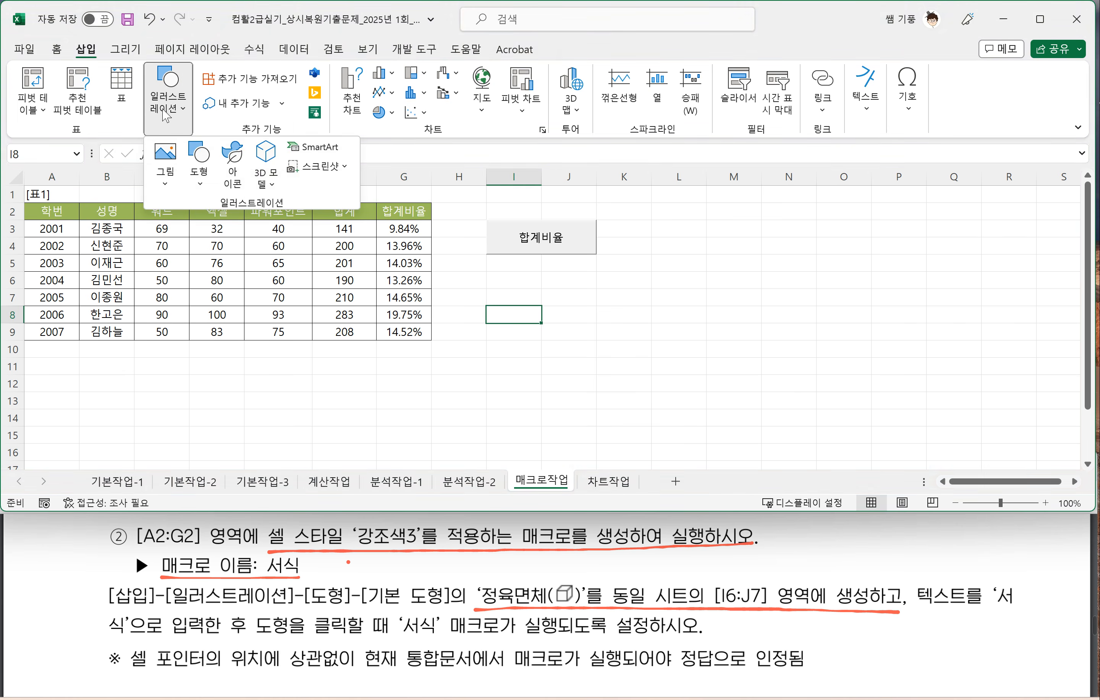
left_click(200, 189)
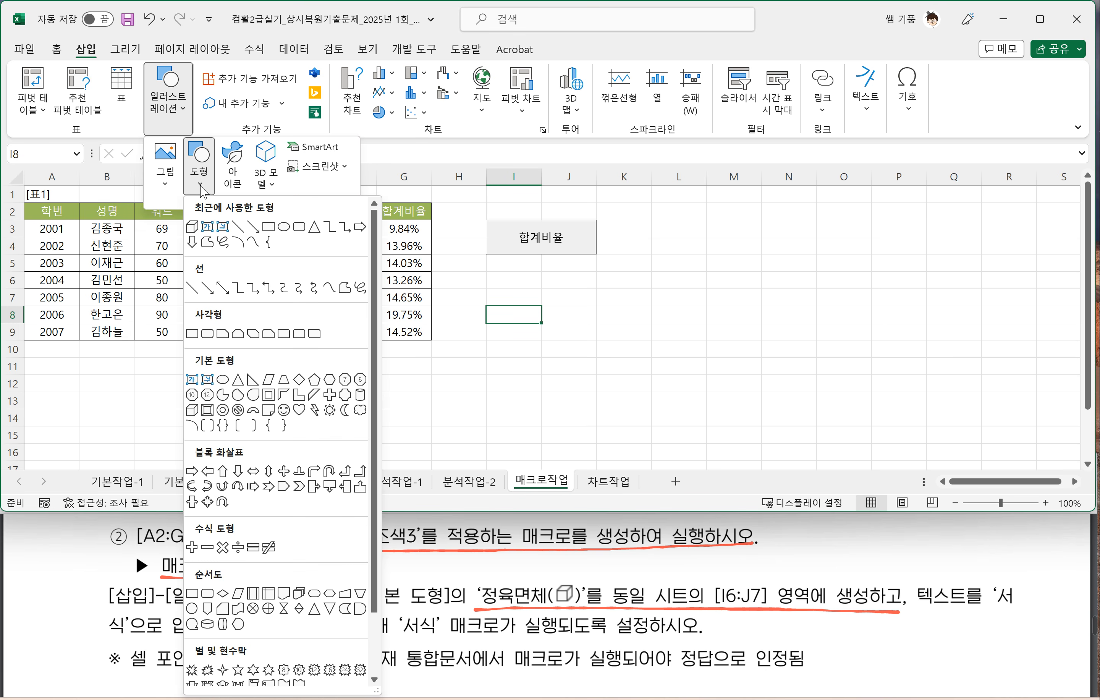
left_click(192, 411)
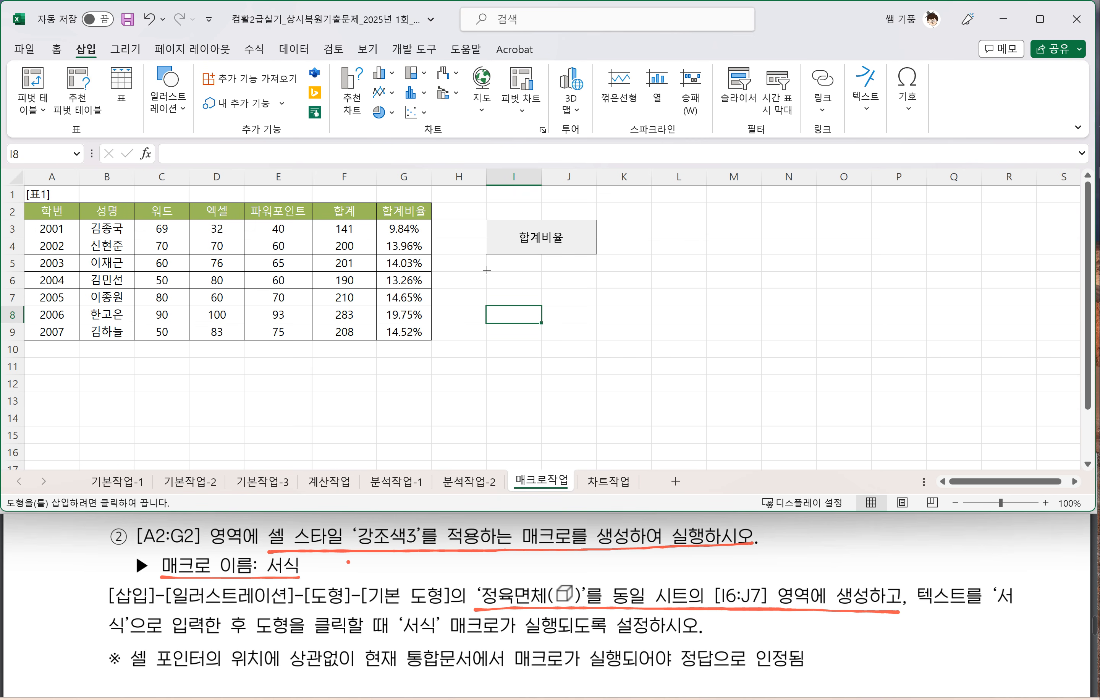
left_click_drag(486, 270, 586, 308)
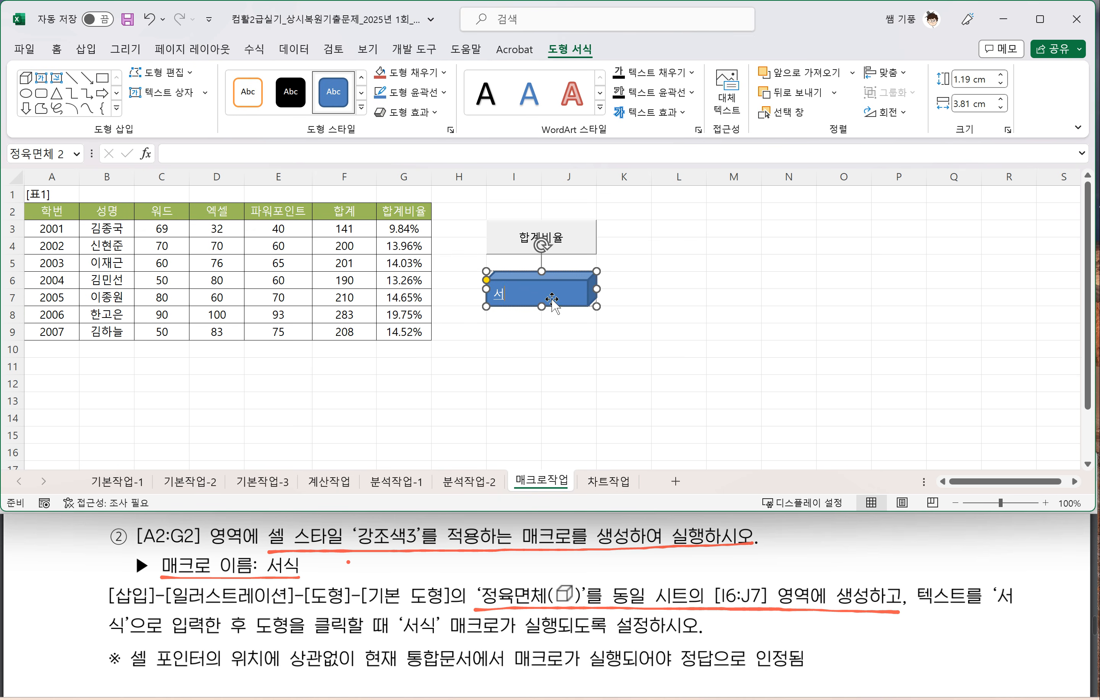
left_click(565, 367)
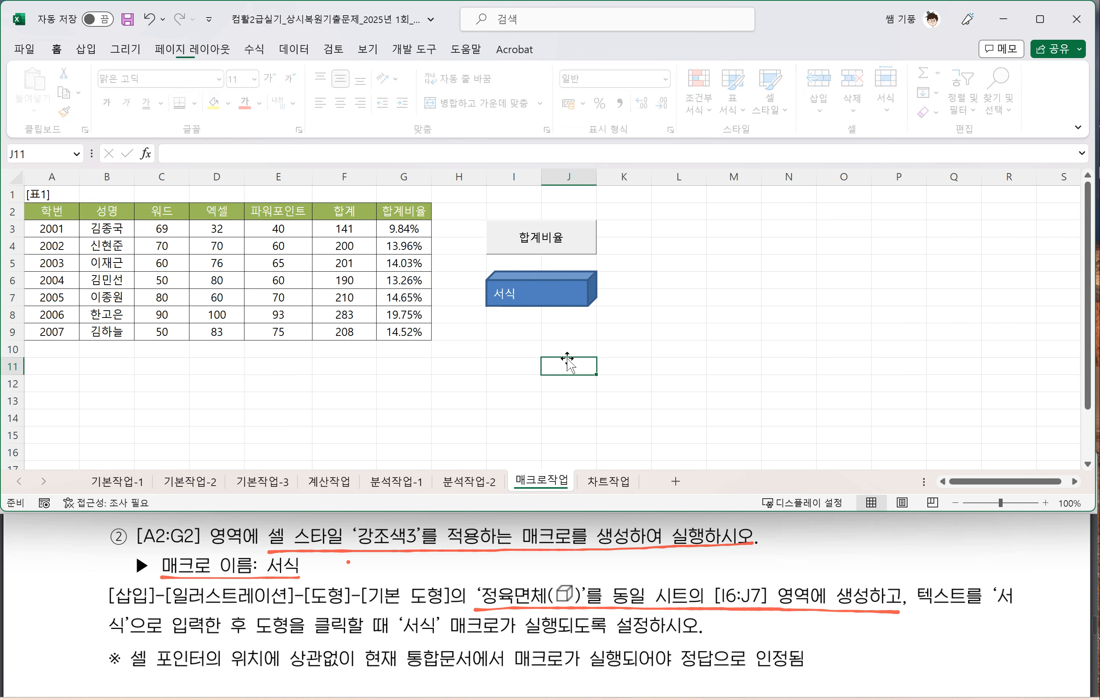
Step: Assign the 서식 macro to the cube shape at I6:J7
left_click(569, 299)
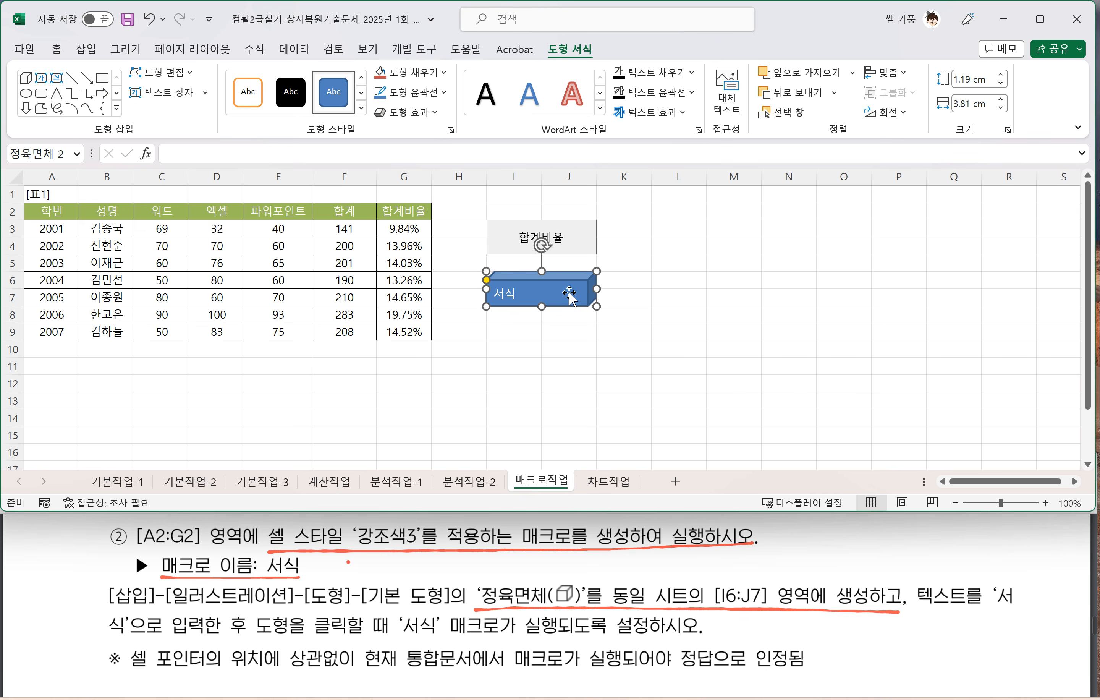
right_click(570, 297)
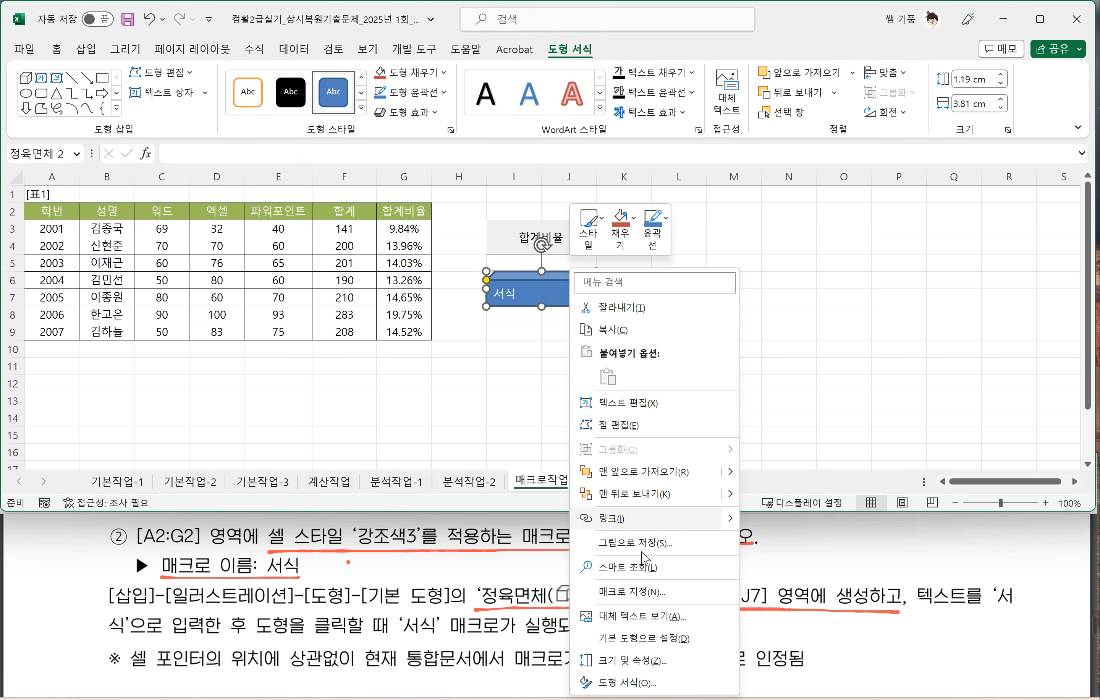
left_click(644, 592)
left_click(457, 434)
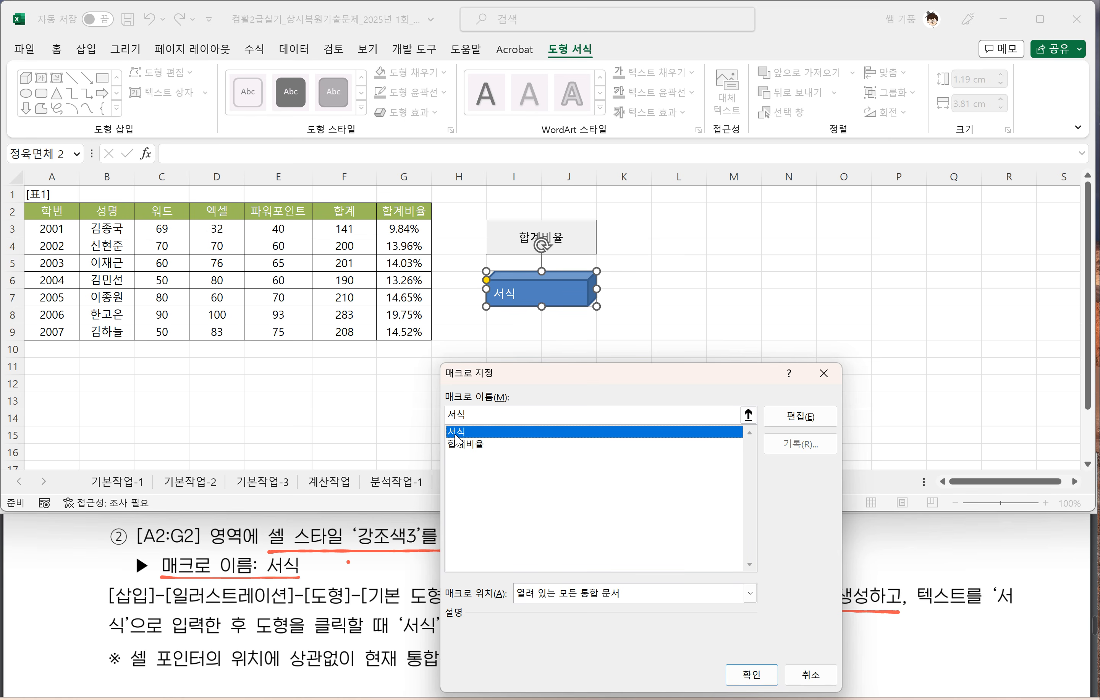
left_click_drag(536, 374, 537, 255)
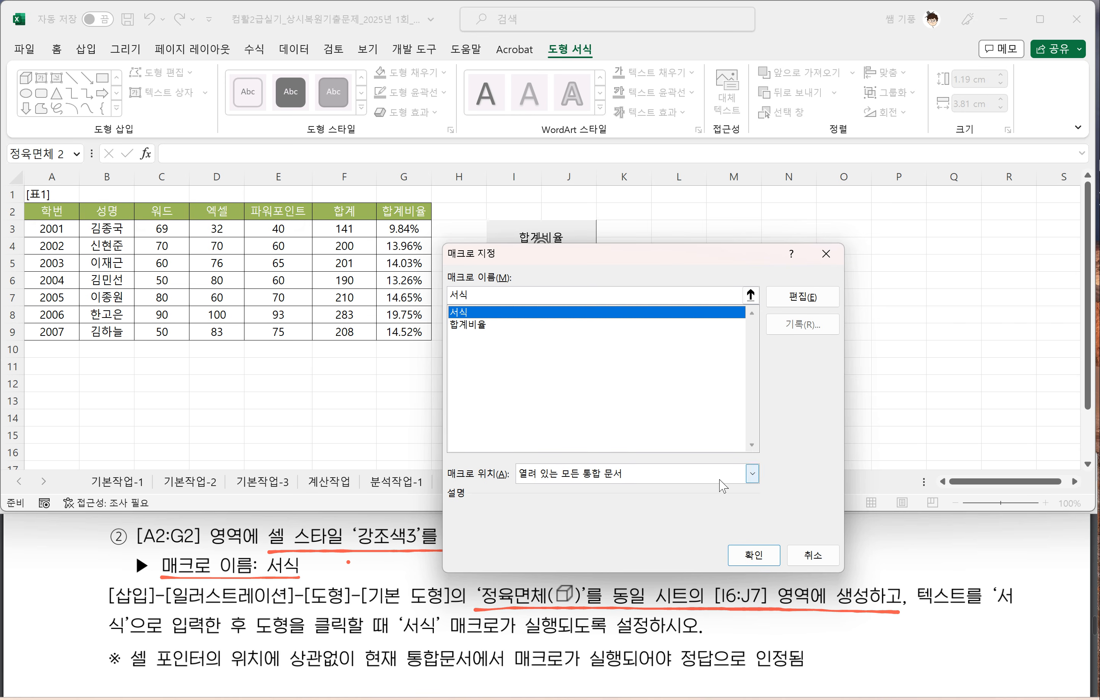
left_click(754, 555)
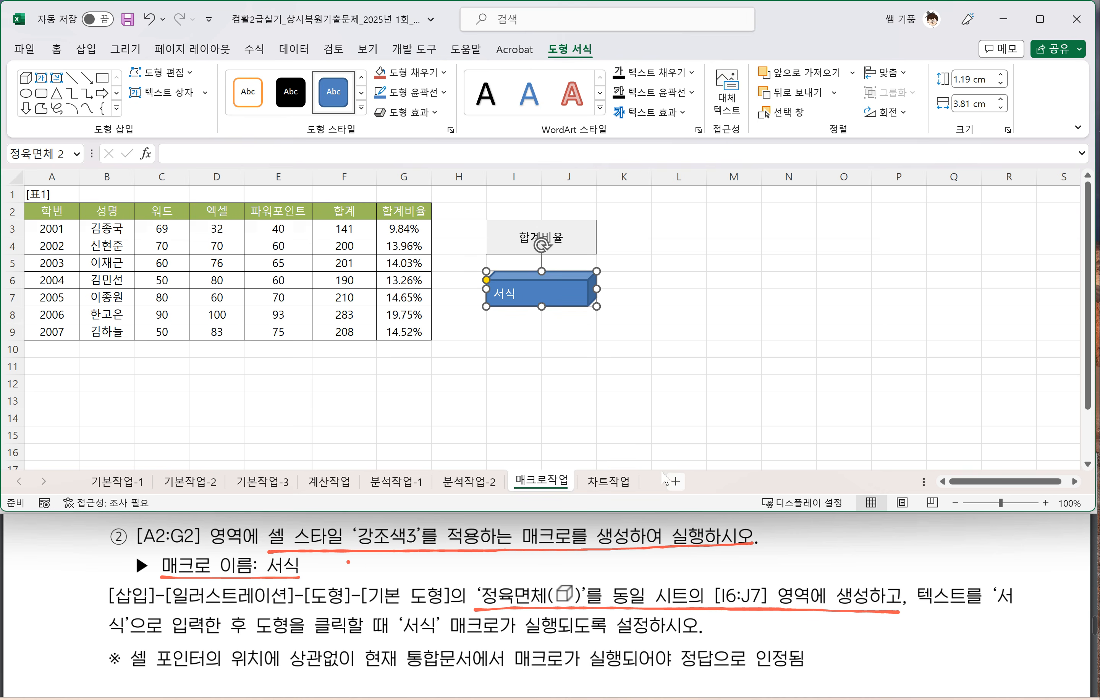
left_click(562, 402)
Step: Run the 서식 macro from the cube shape to test it
left_click(554, 306)
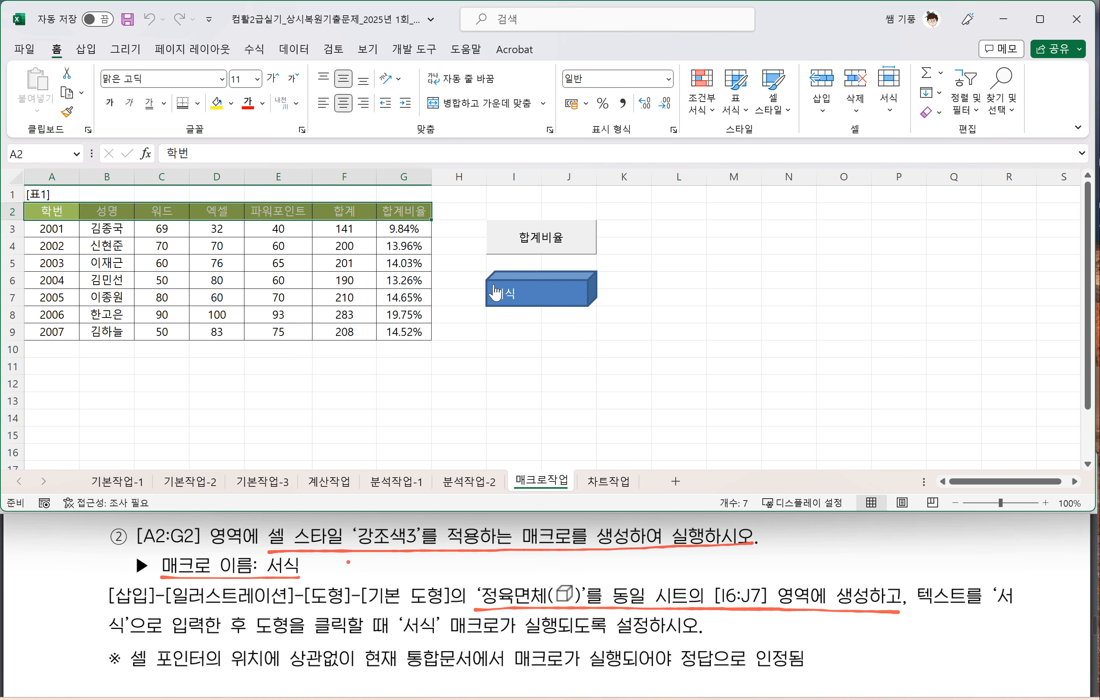
left_click(537, 336)
left_click(527, 298)
Step: Copy cell A3's formatting onto header cells A2:G2 and reapply the header style by running the 서식 macro from the cube
left_click(67, 235)
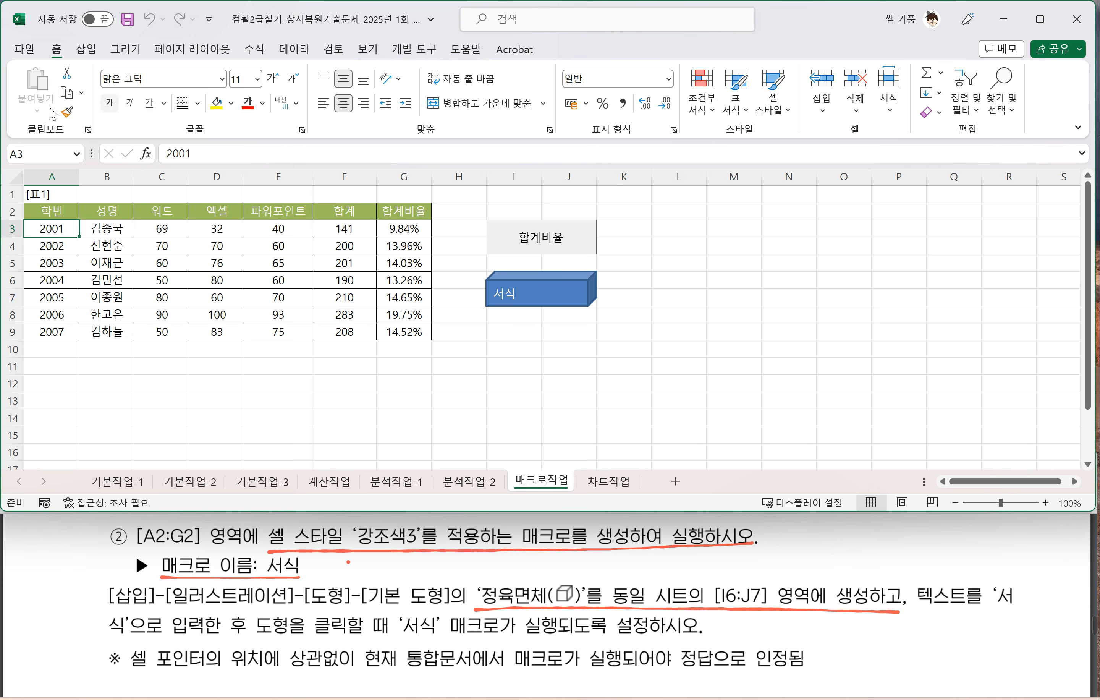
left_click(67, 112)
left_click_drag(49, 211, 398, 213)
left_click(456, 365)
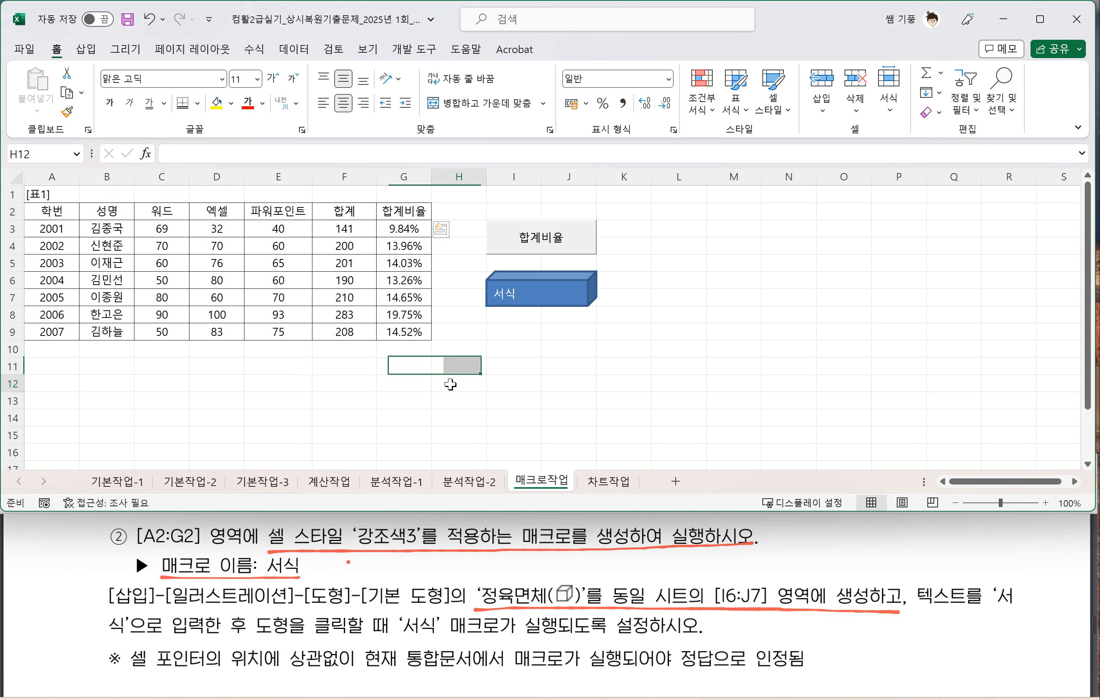
left_click(525, 292)
left_click(638, 327)
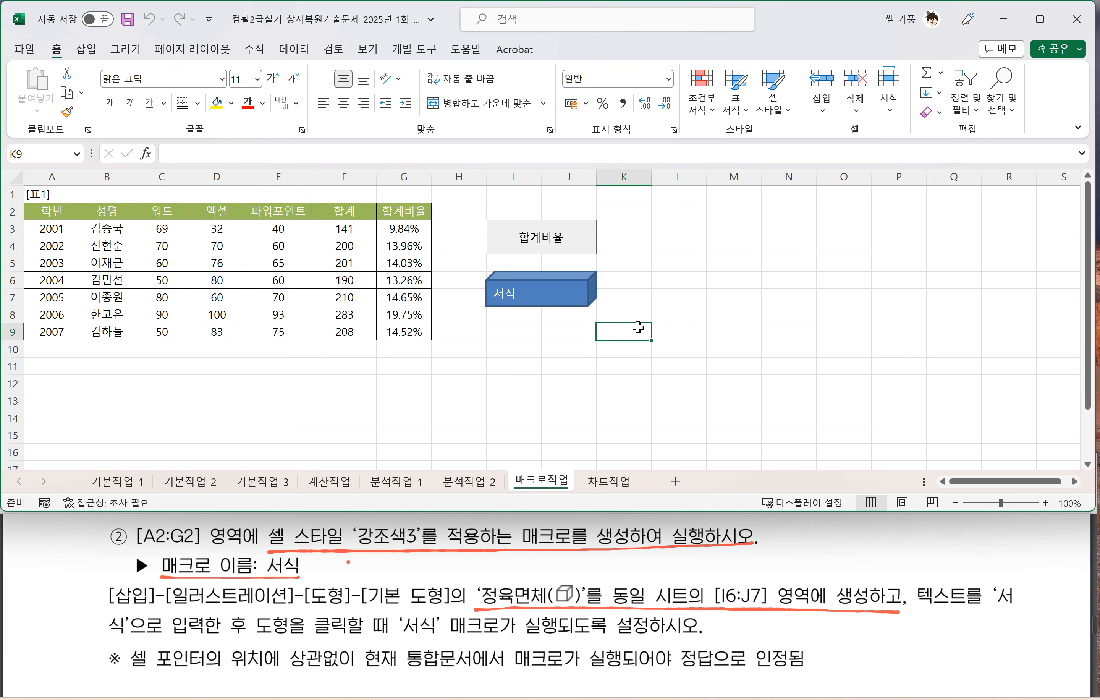
Step: Open the 차트작업 sheet and review its chart together with the chart task instructions in the exam PDF
left_click(607, 490)
left_click(553, 483)
left_click(607, 483)
left_click(573, 383)
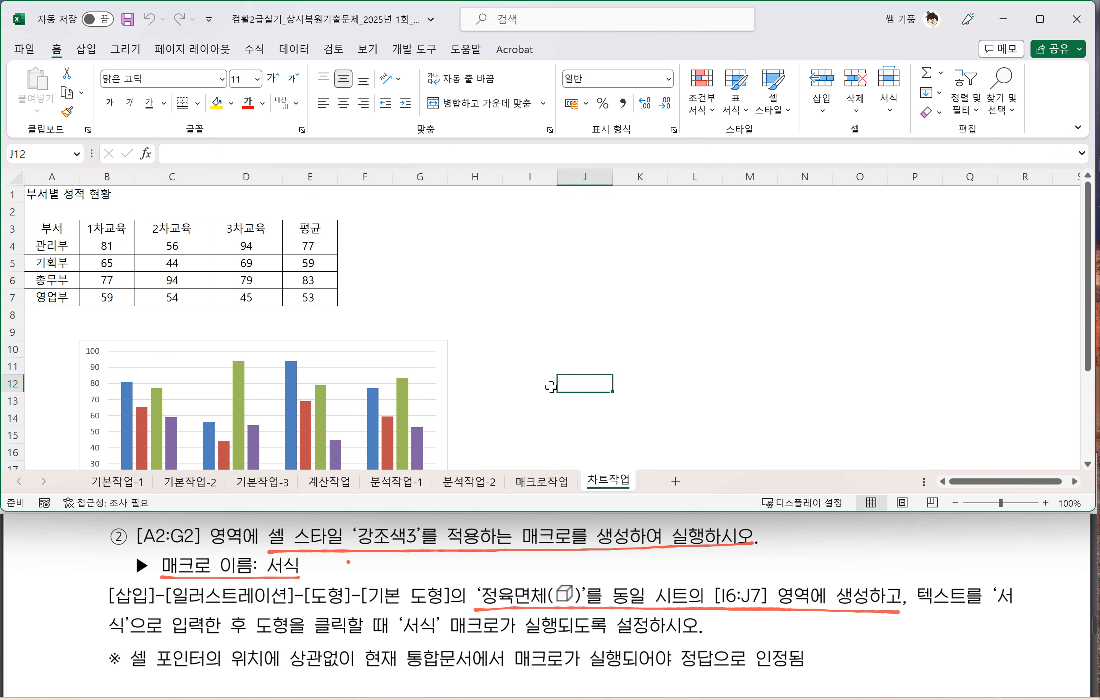
scroll(550, 387, "down", 2)
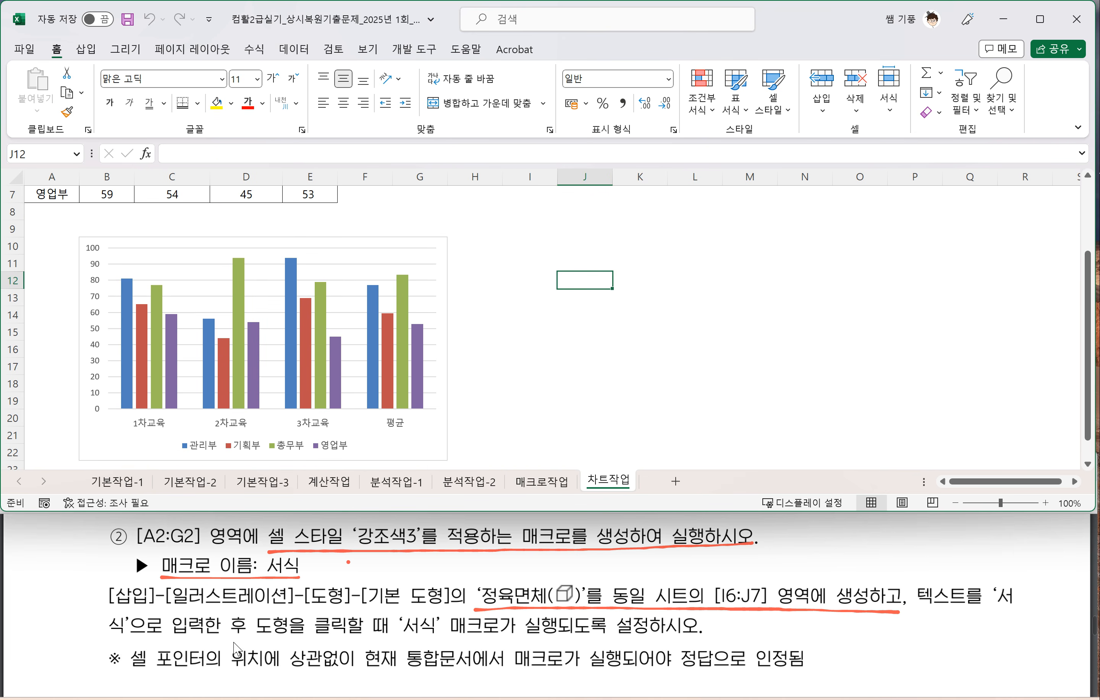
scroll(235, 644, "down", 3)
scroll(233, 617, "down", 5)
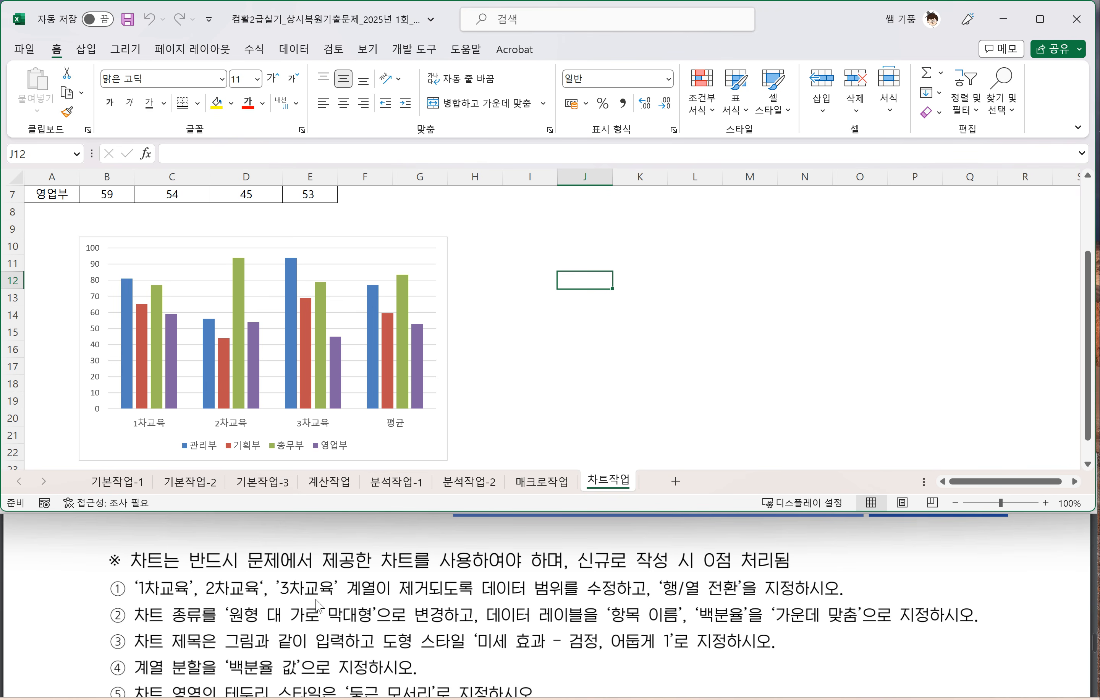
left_click_drag(398, 601, 616, 597)
Step: Try to shrink the chart's highlighted source range to the 평균 column E3:E7 directly on the sheet, and undo it
left_click(426, 428)
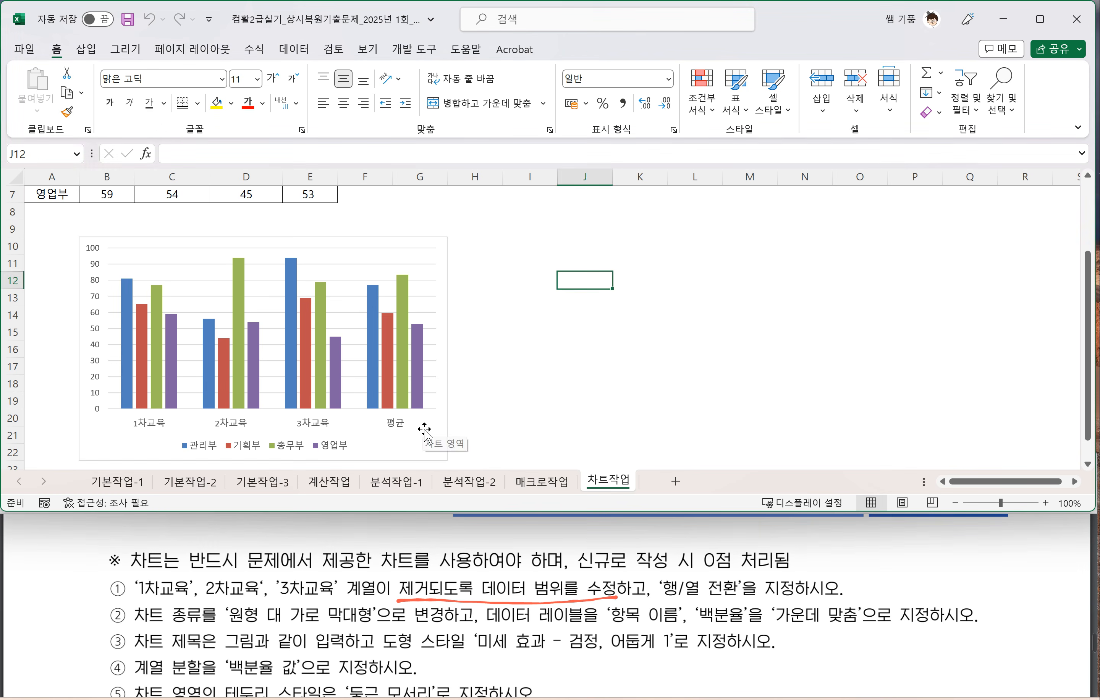
left_click(422, 428)
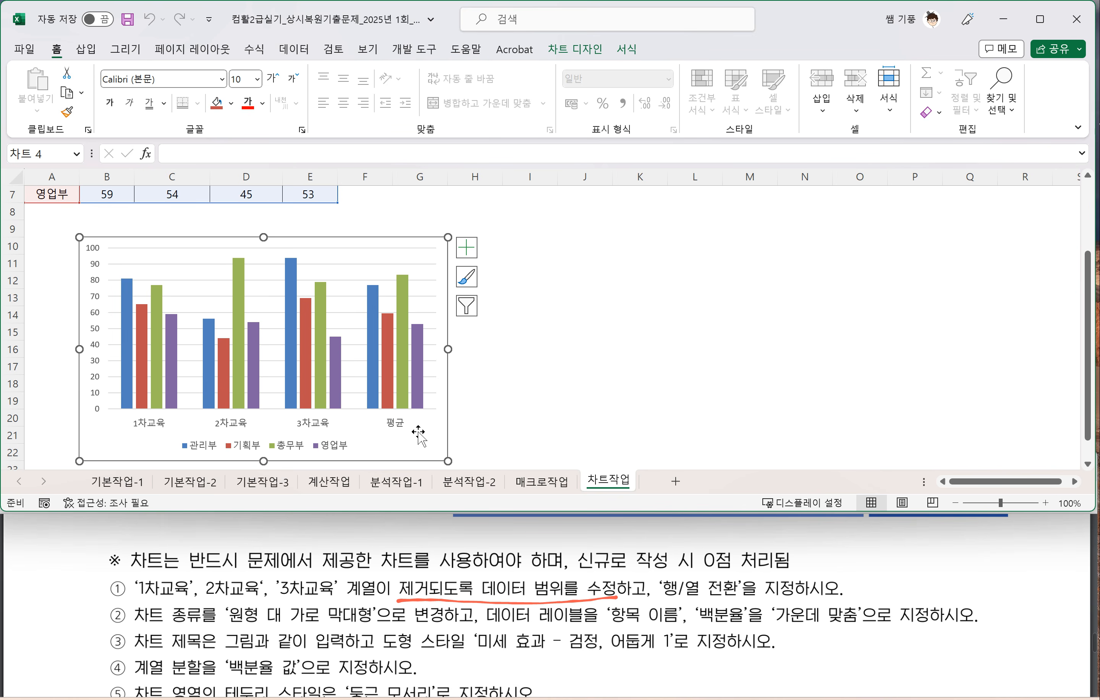
scroll(474, 363, "up", 1)
scroll(328, 356, "up", 1)
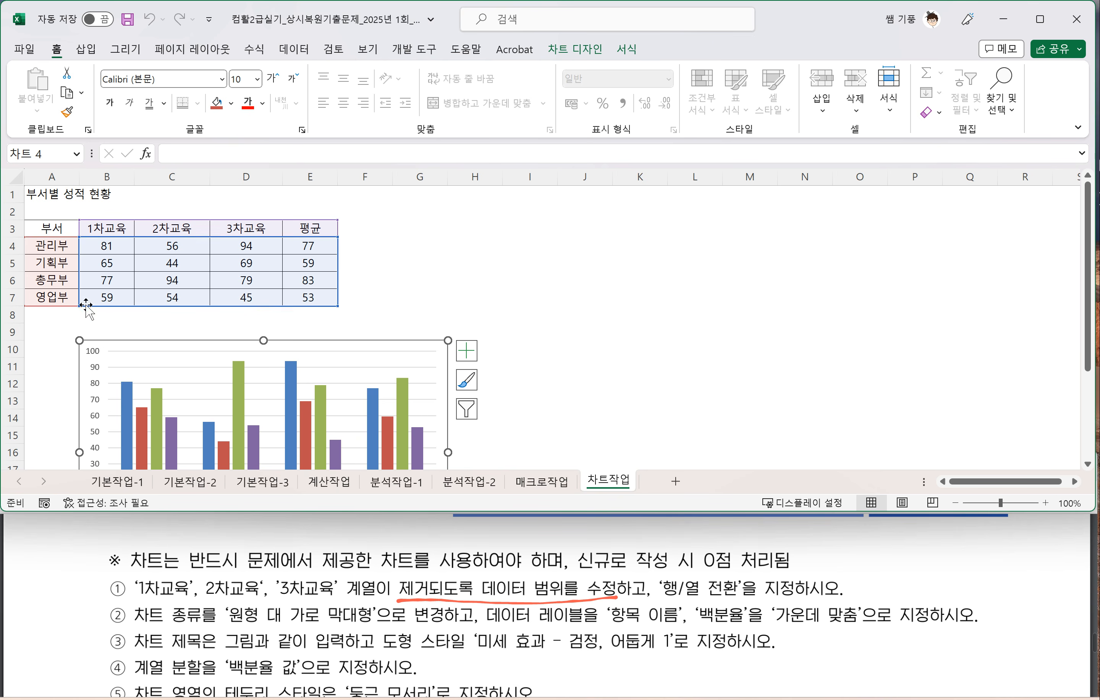
left_click_drag(81, 304, 264, 303)
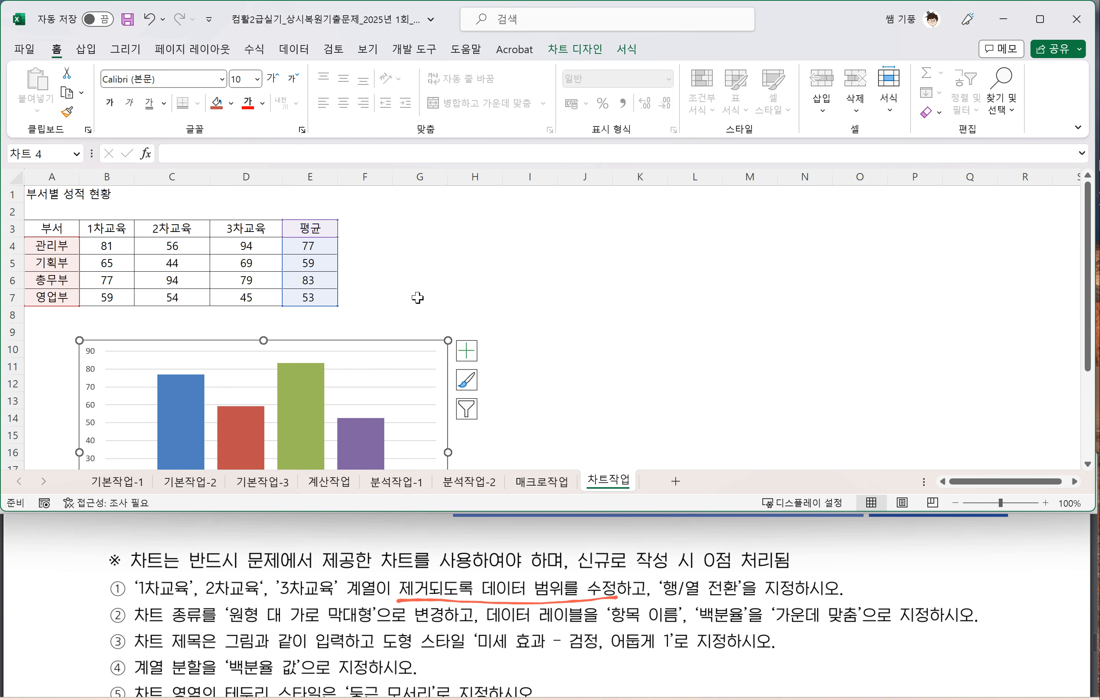
scroll(346, 324, "down", 2)
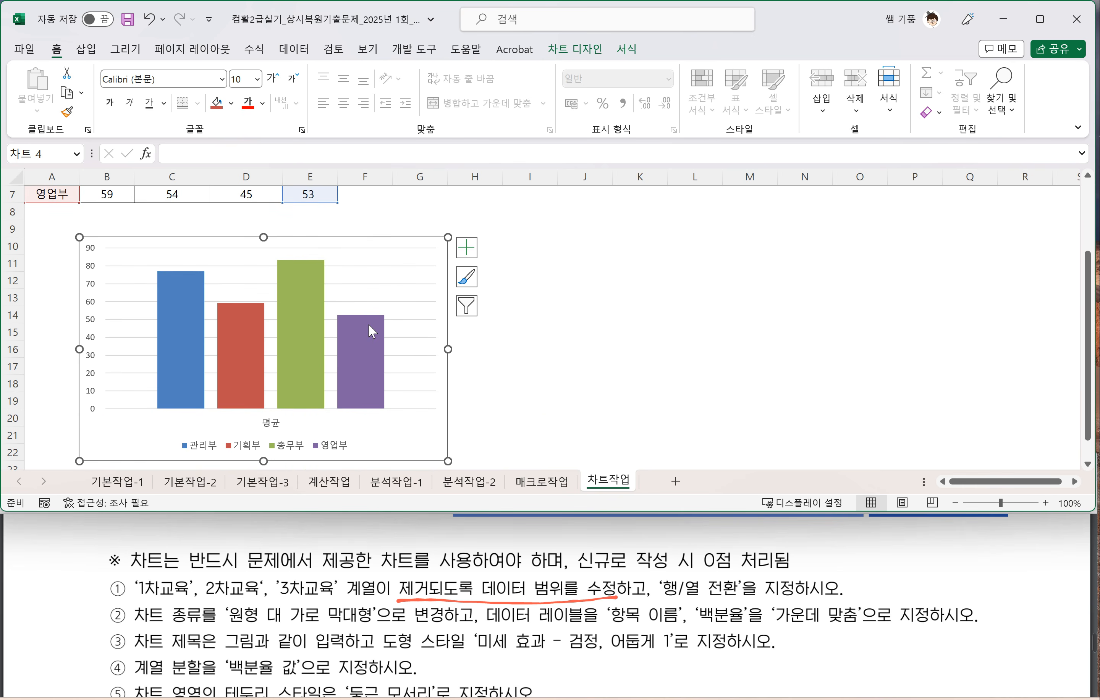
scroll(372, 331, "up", 2)
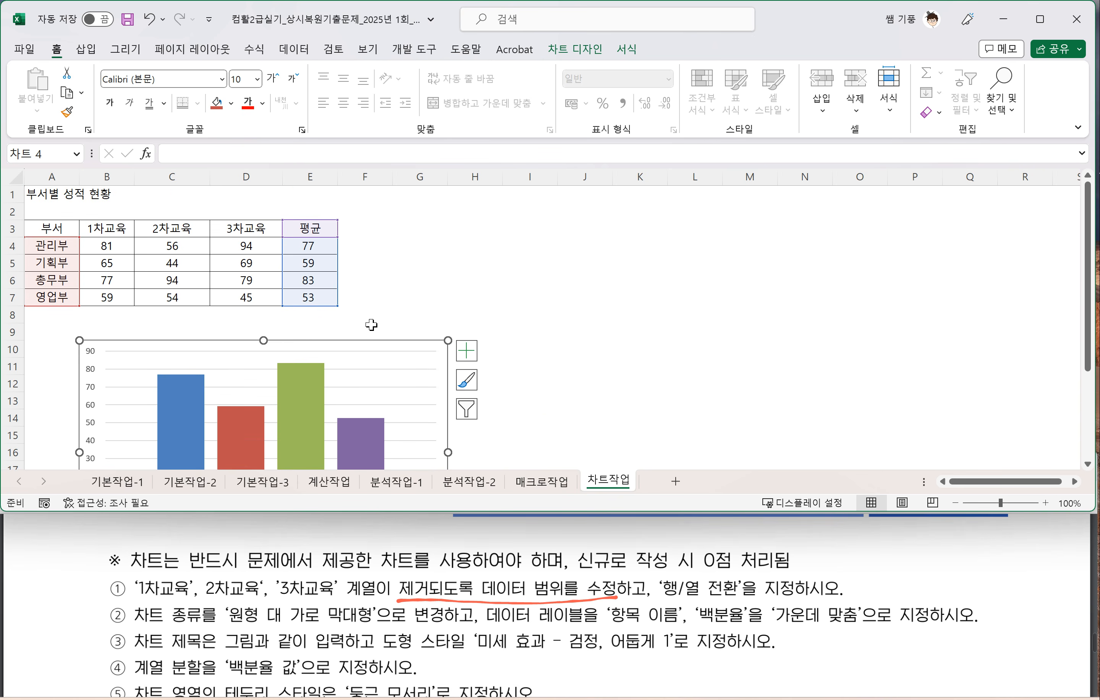
key("ctrl+z")
key("ctrl+z")
Step: Set the chart's data range to A3:A7 and E3:E7 of the 차트작업 sheet, leaving out the 1차교육, 2차교육 and 3차교육 columns
scroll(368, 366, "down", 2)
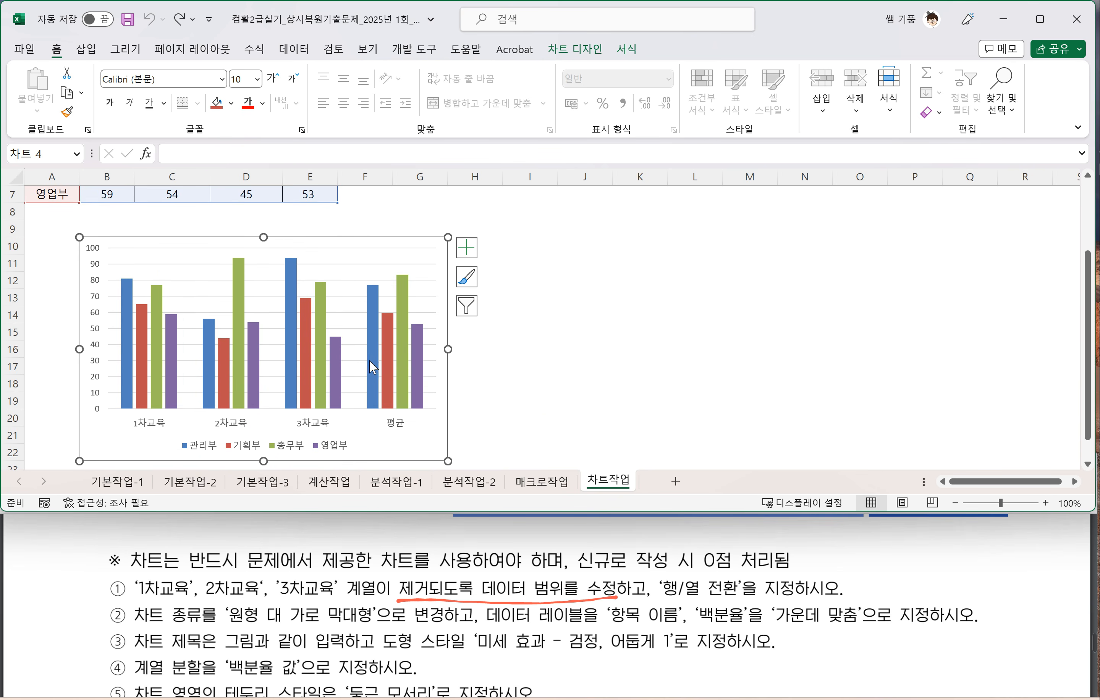
right_click(365, 435)
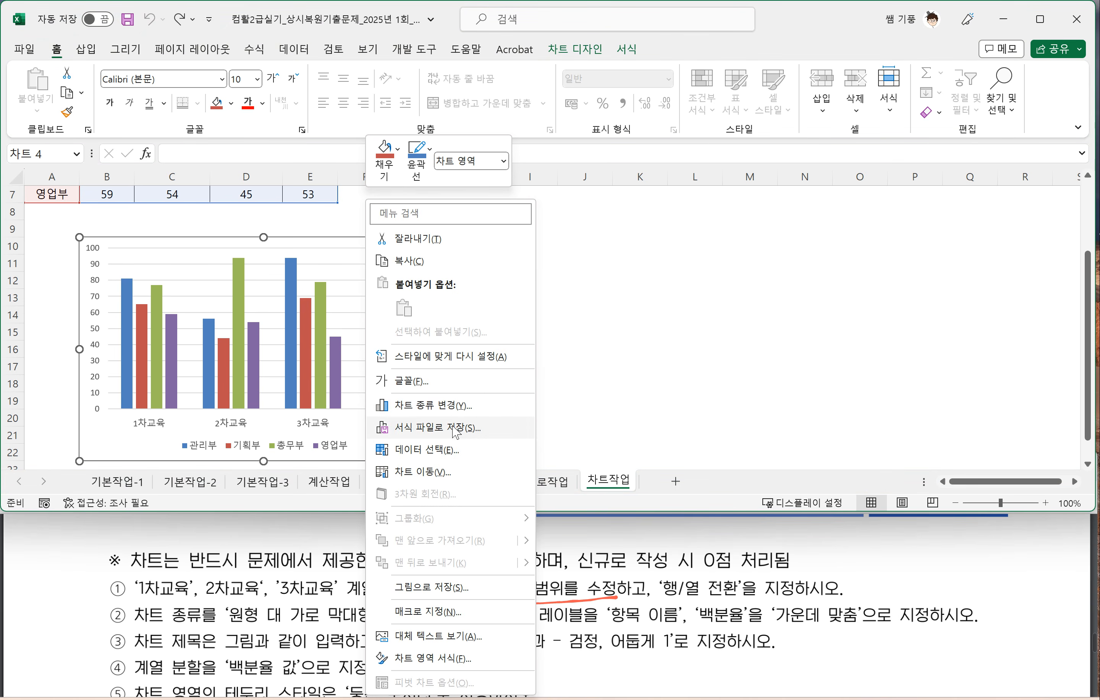
left_click(447, 453)
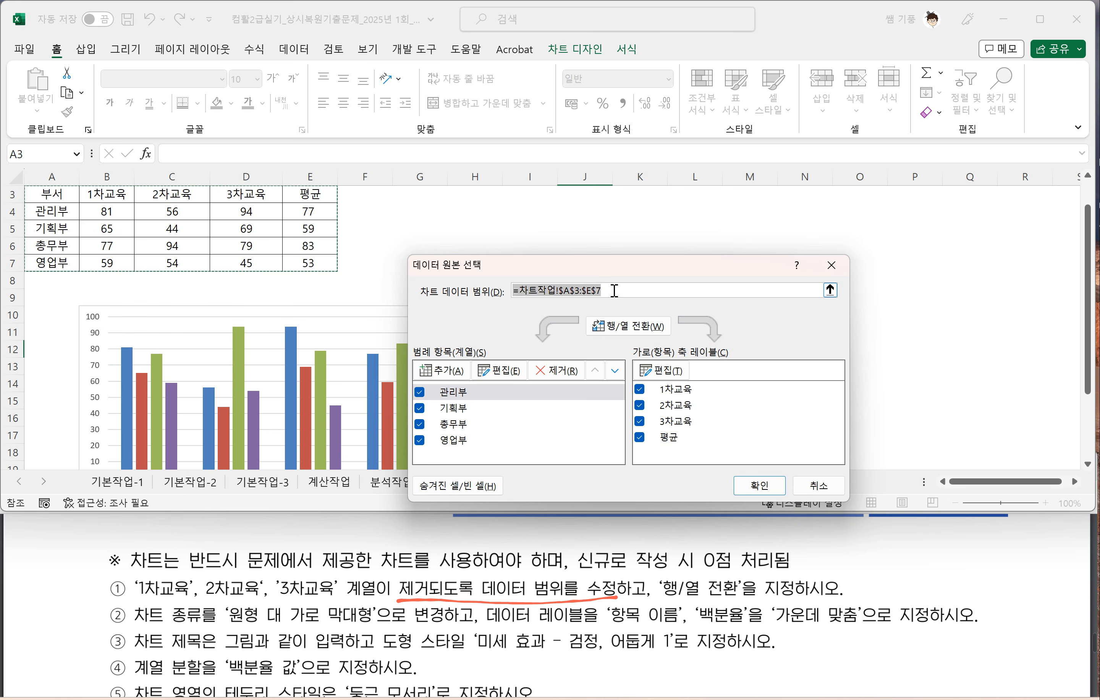
left_click_drag(616, 293, 481, 289)
key("BackSpace")
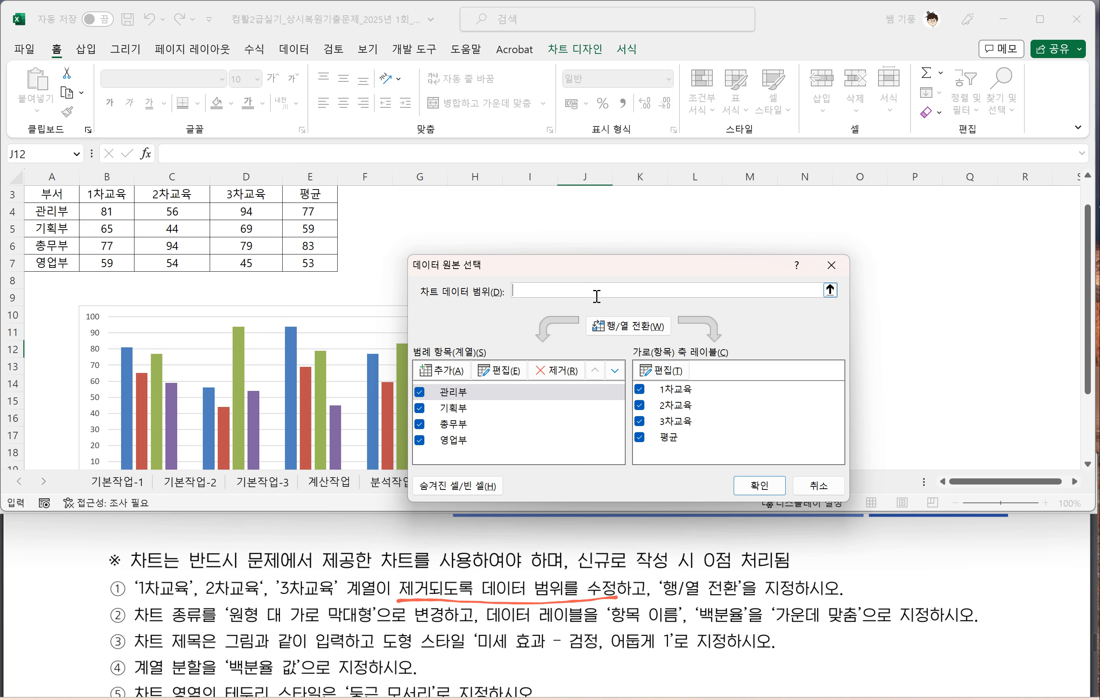
scroll(300, 282, "up", 1)
left_click_drag(50, 230, 60, 291)
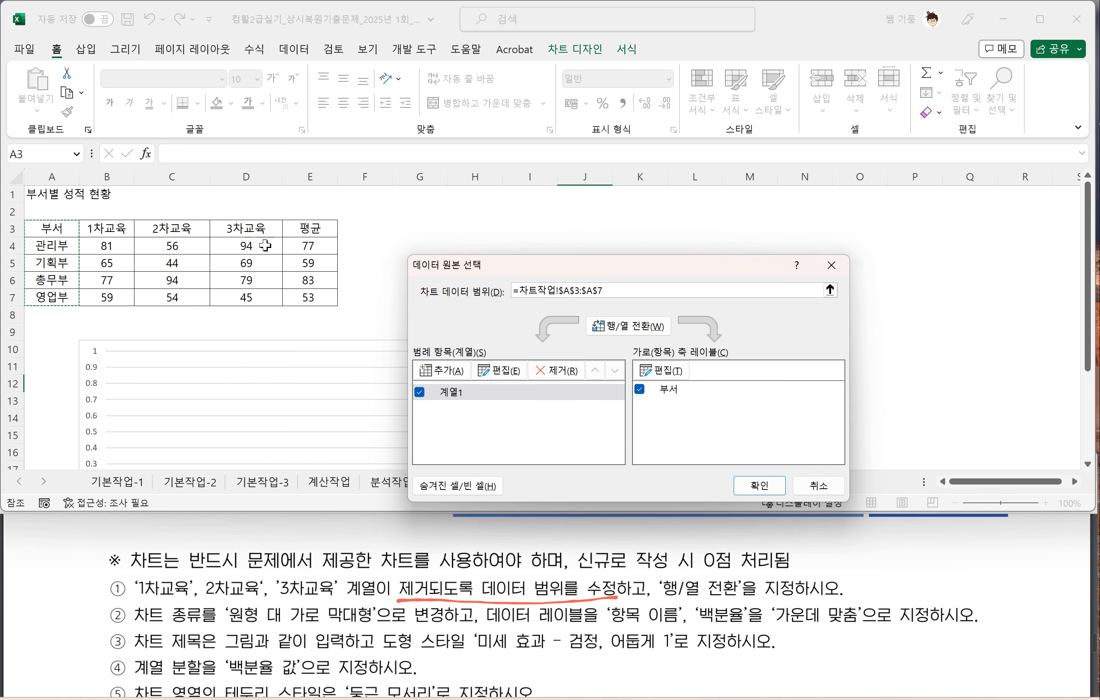
left_click_drag(313, 231, 310, 298)
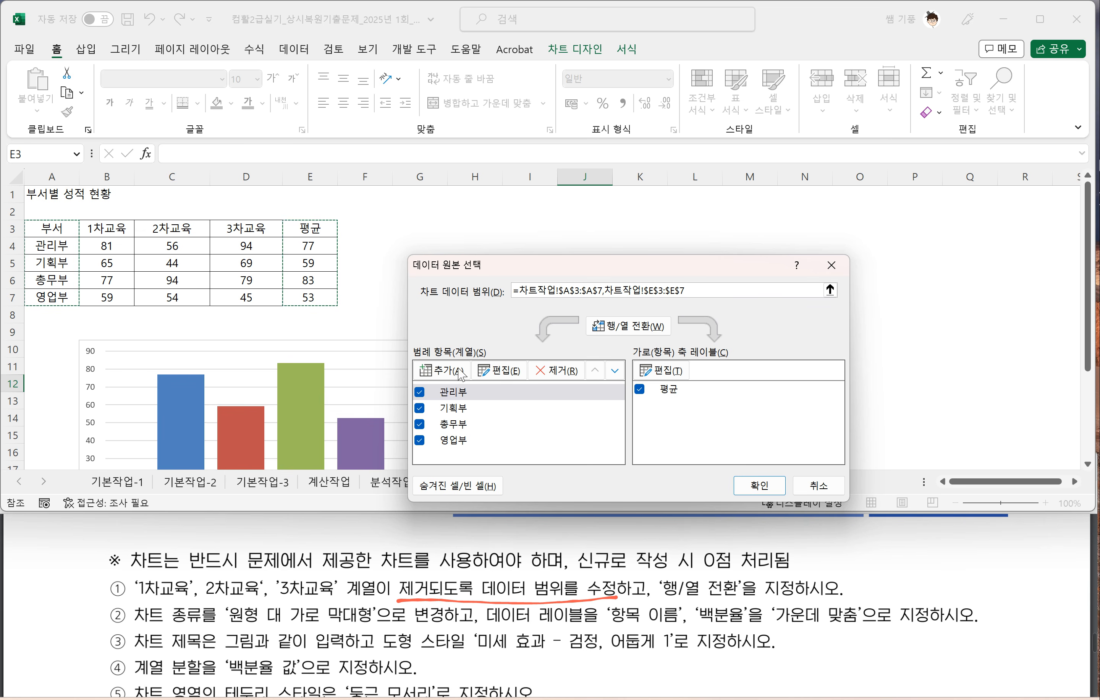
left_click(750, 488)
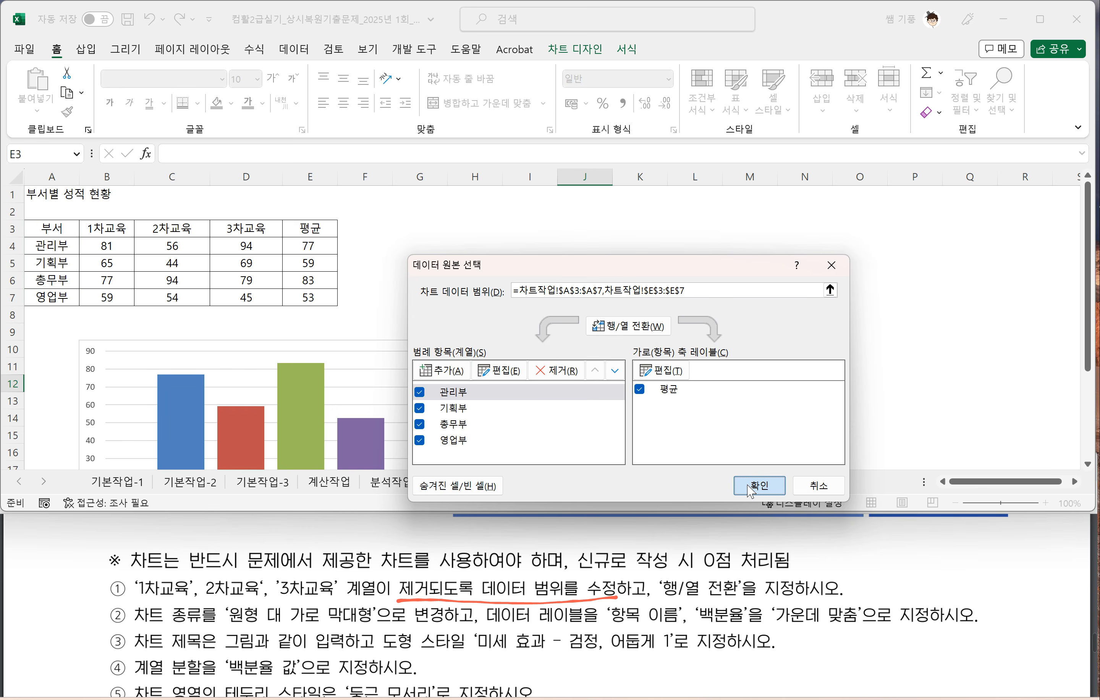
Step: Switch the chart's rows and columns so that 평균 is the series and the departments are the axis categories
left_click(629, 328)
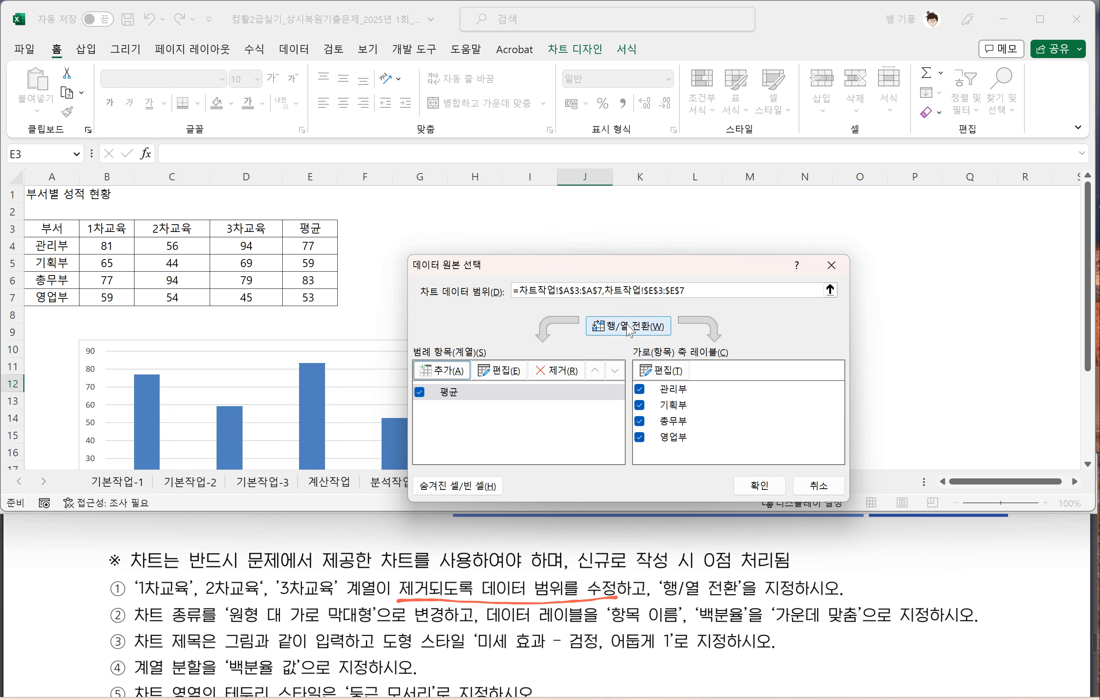
left_click(759, 485)
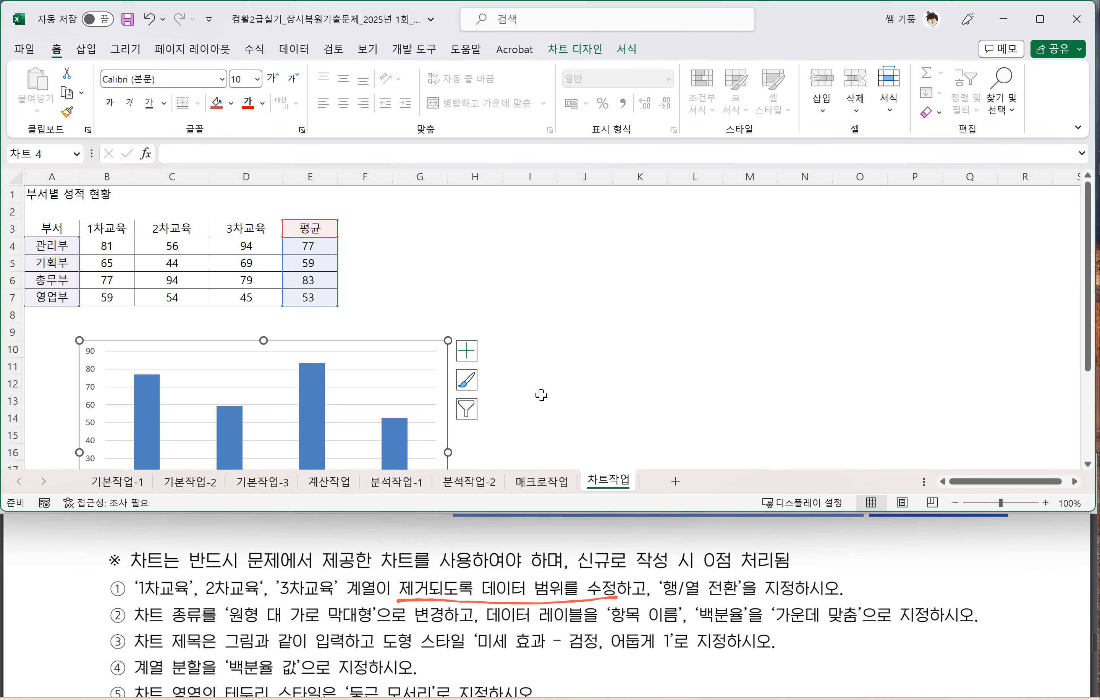
scroll(529, 407, "down", 2)
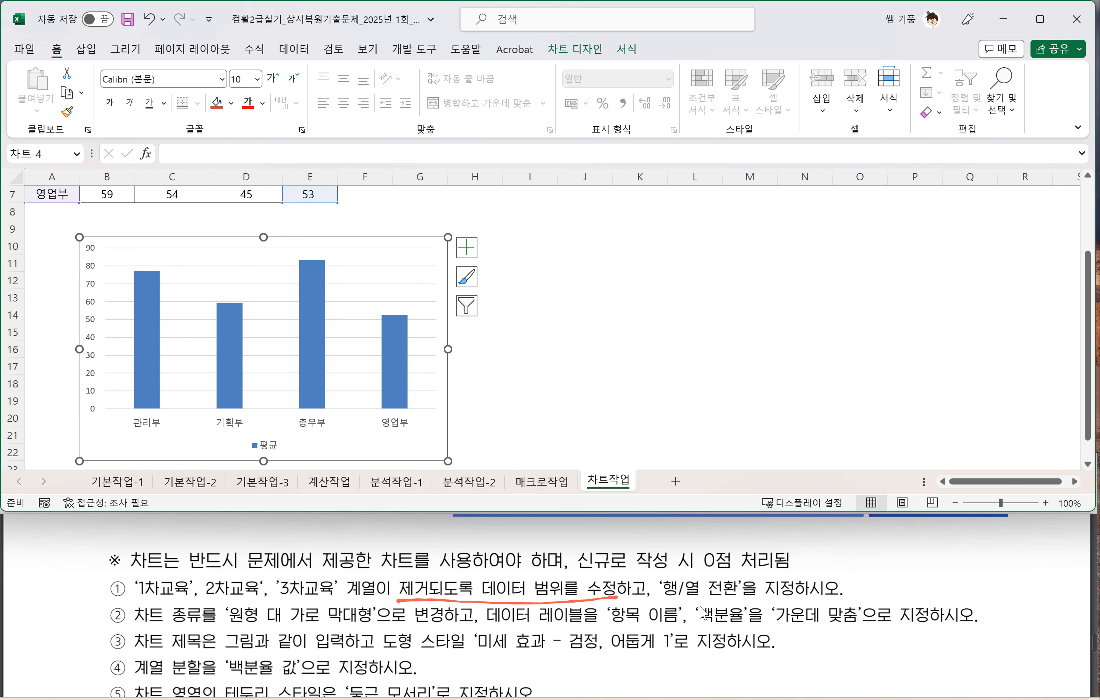
left_click_drag(654, 597, 751, 598)
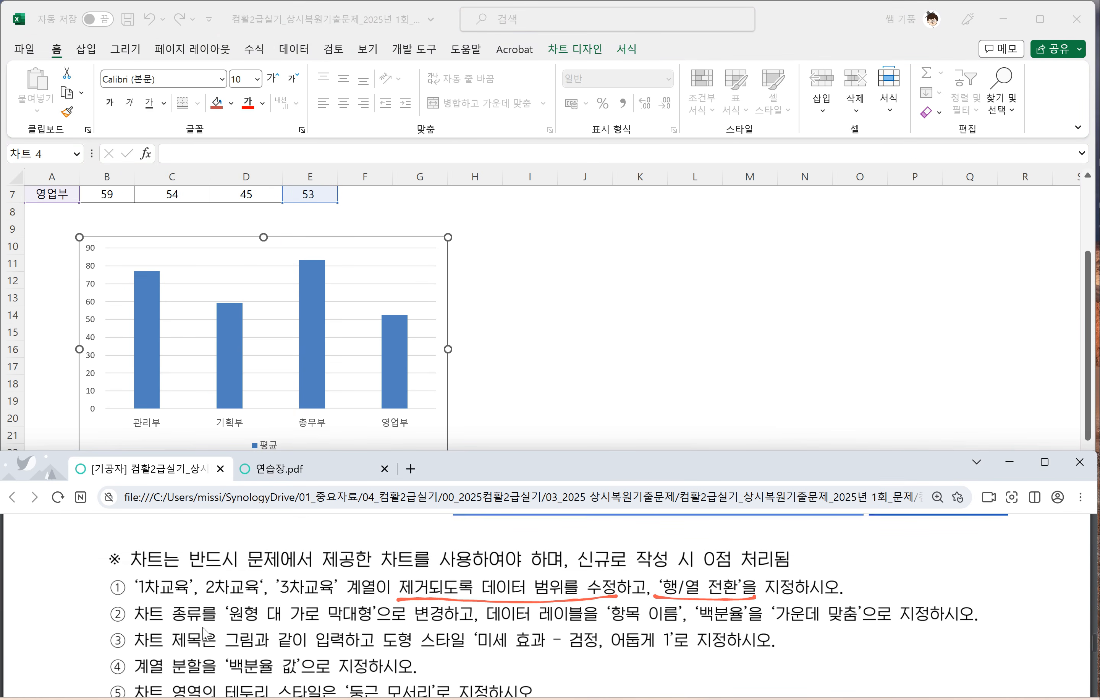
Step: Change the chart type on the 차트작업 sheet to the pie subtype 원형 대 가로 막대형
scroll(199, 624, "down", 1)
scroll(225, 626, "up", 1)
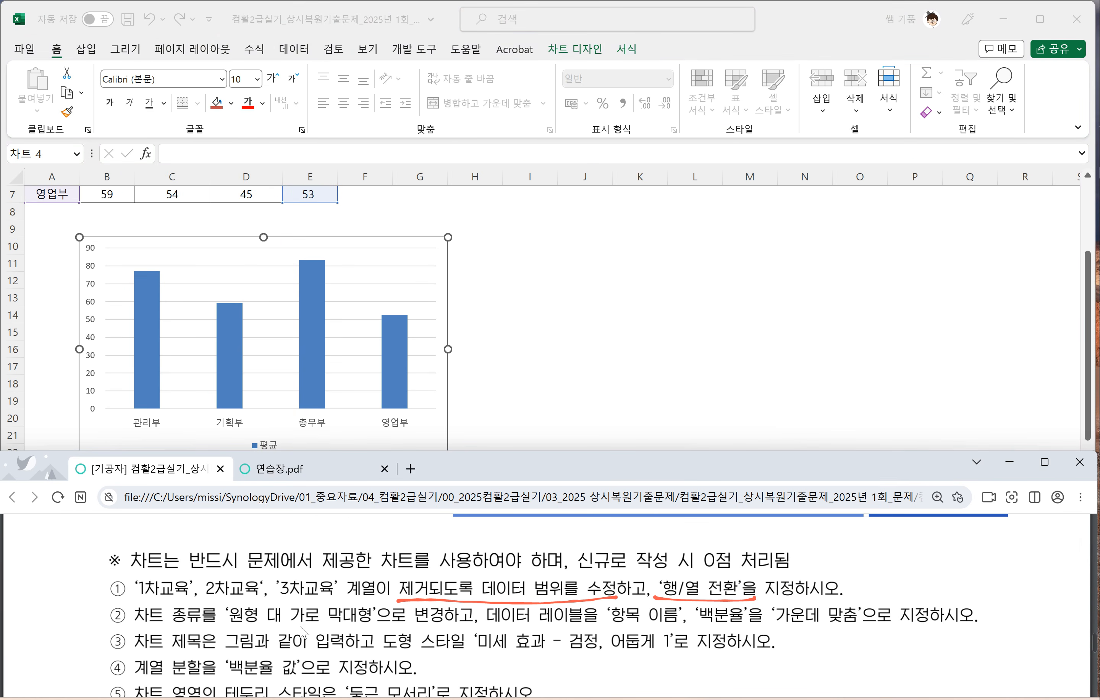
left_click(430, 438)
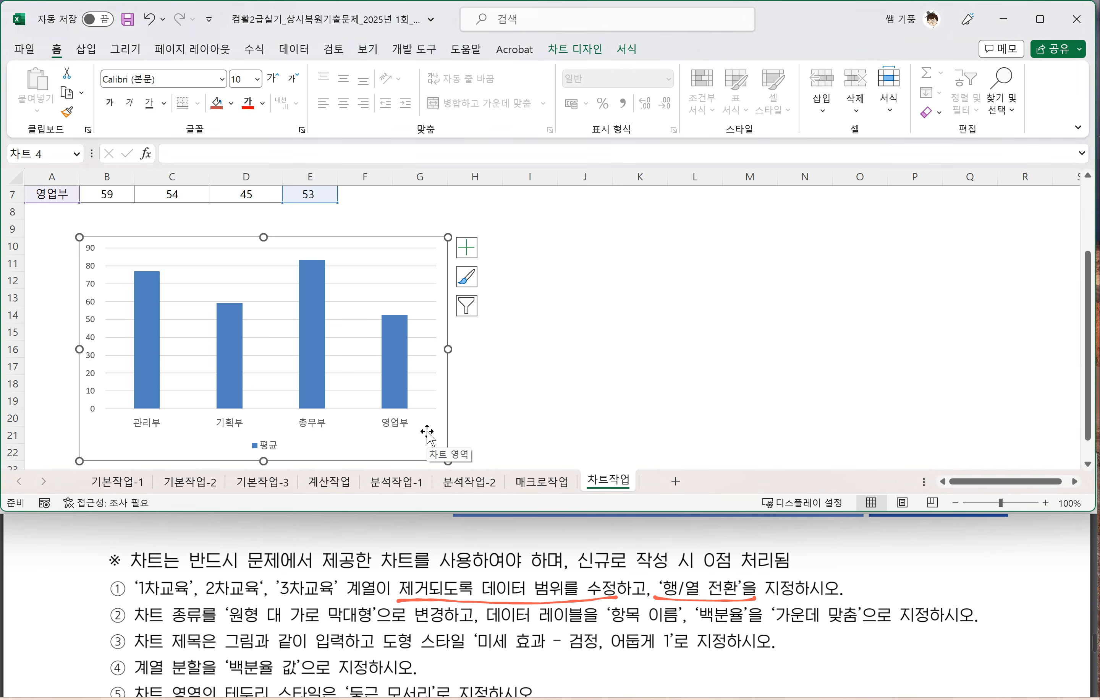
right_click(426, 432)
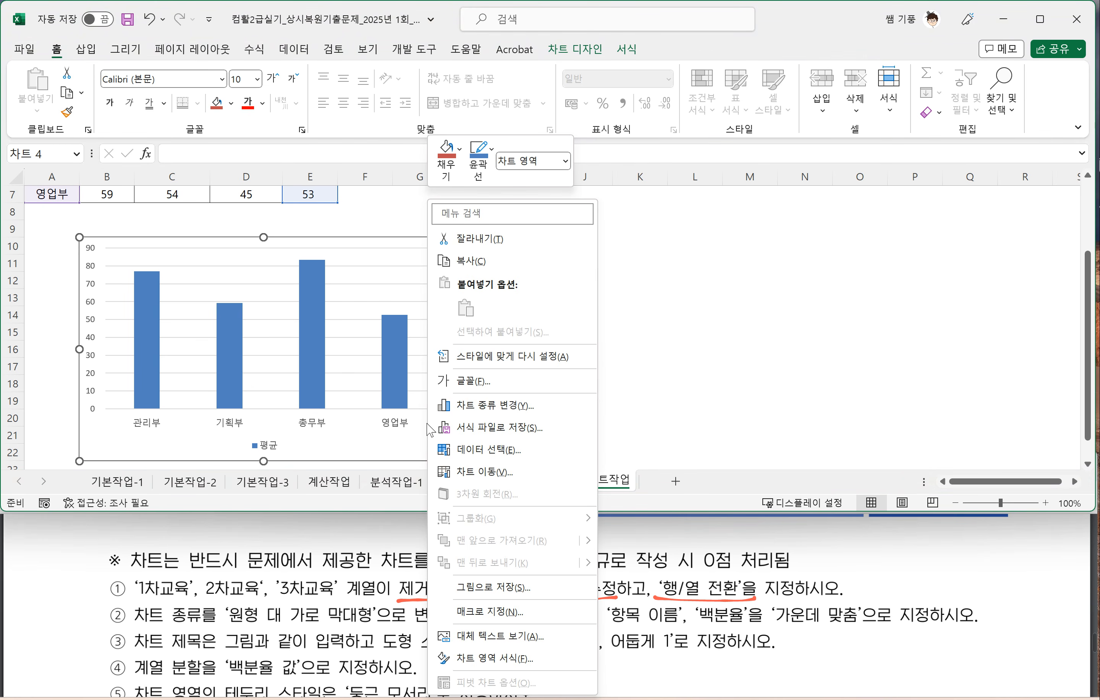
left_click(499, 412)
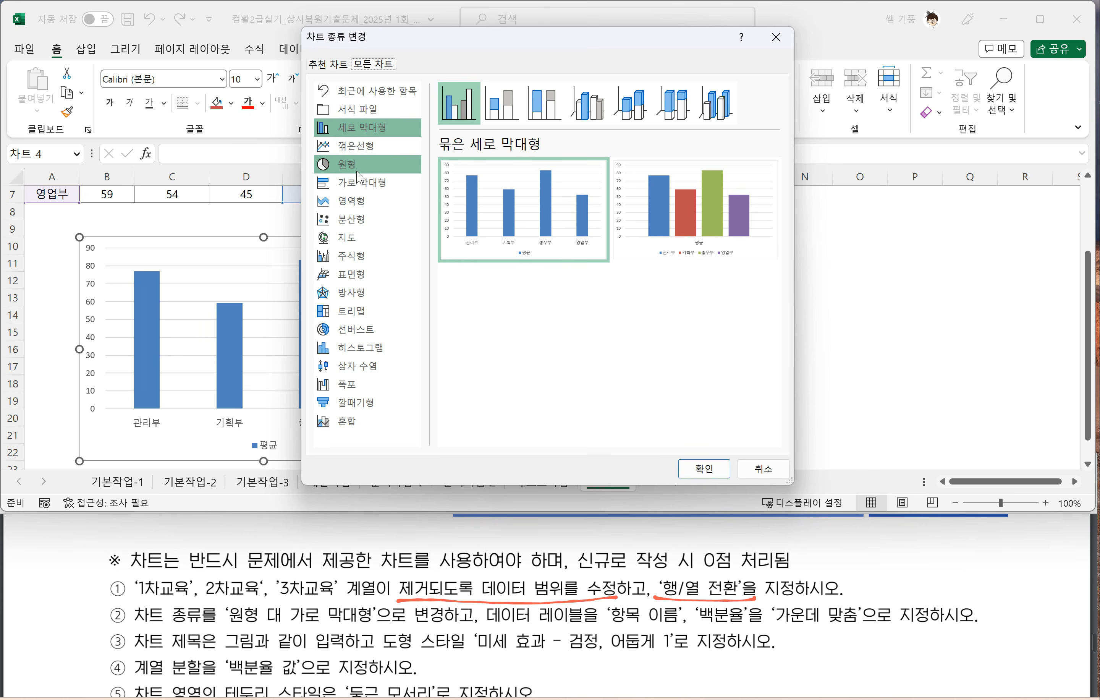
left_click(359, 167)
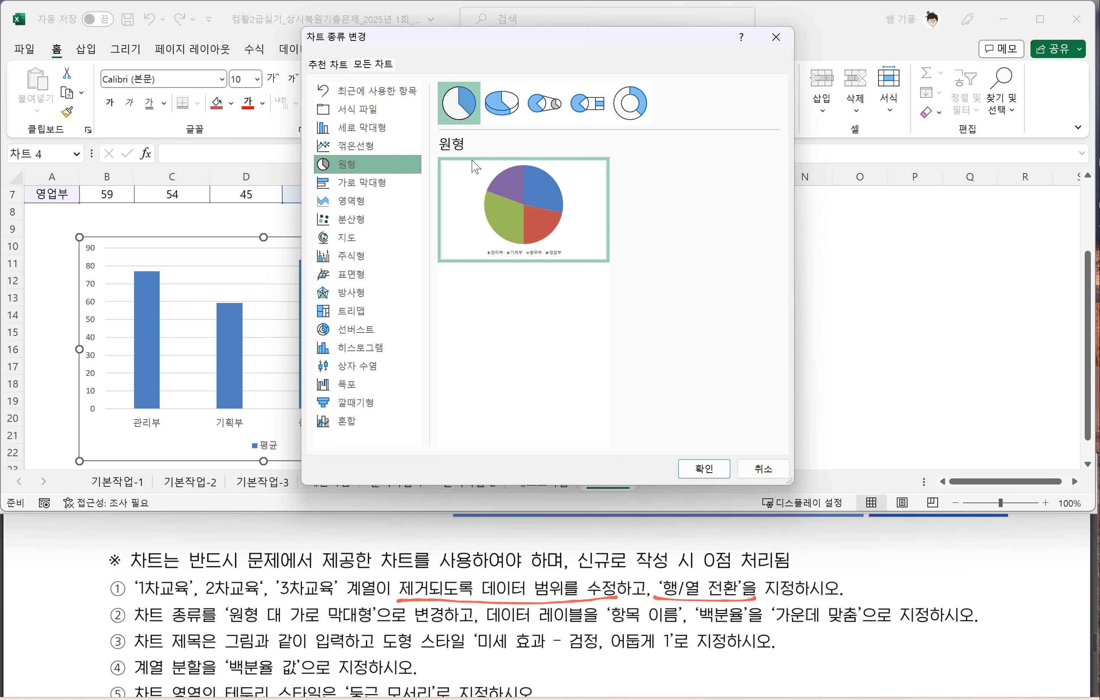
left_click(588, 104)
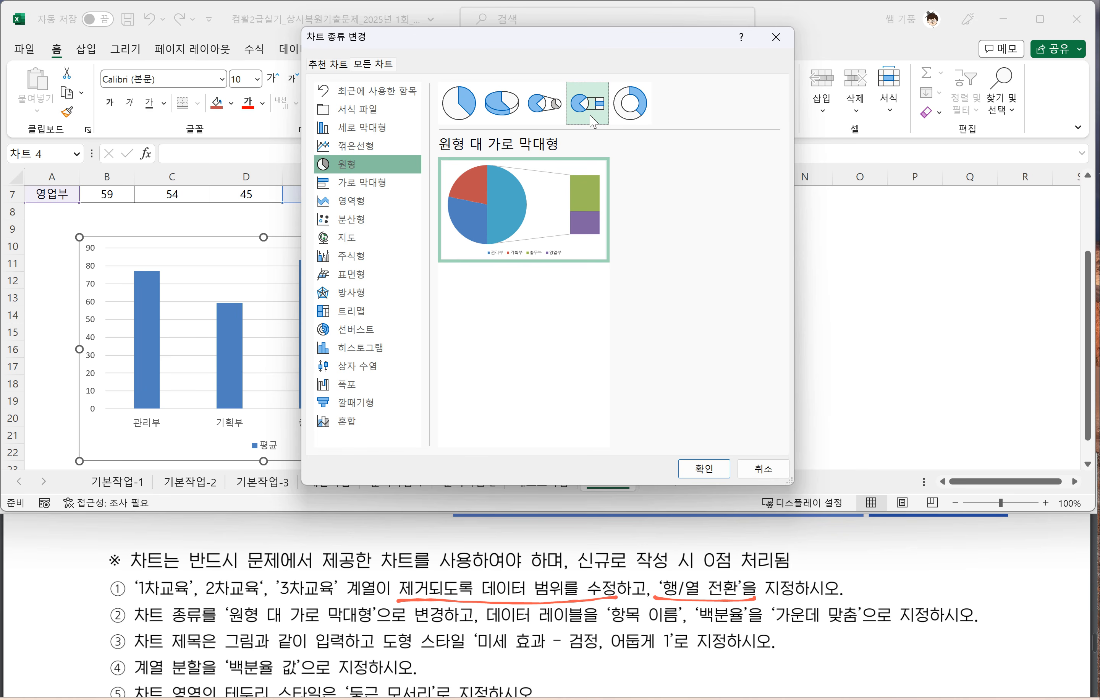
left_click(696, 470)
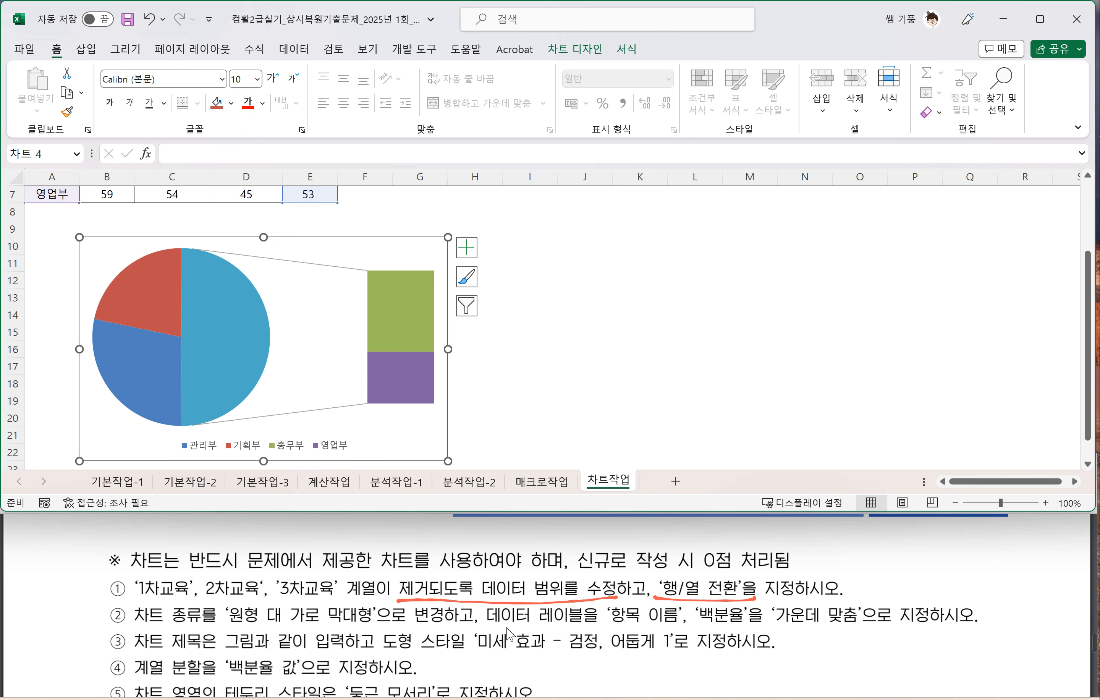
Step: Add data labels to the chart with the position 가운데 맞춤, as the chart task instructions require
left_click(489, 630)
left_click_drag(488, 630, 941, 614)
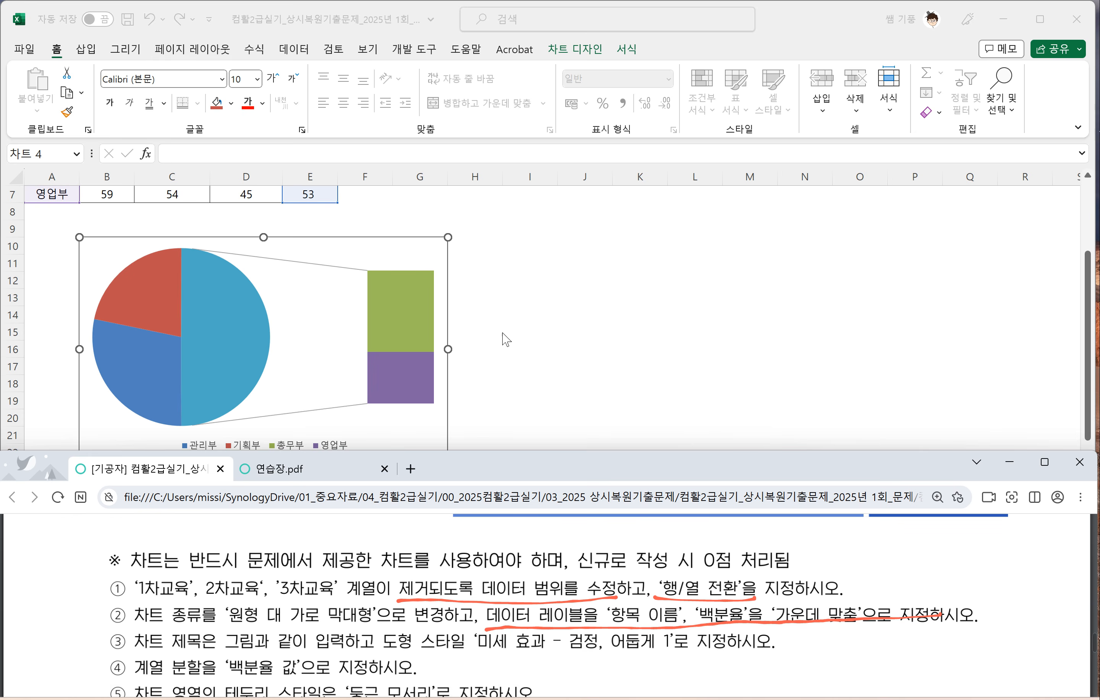
left_click(429, 261)
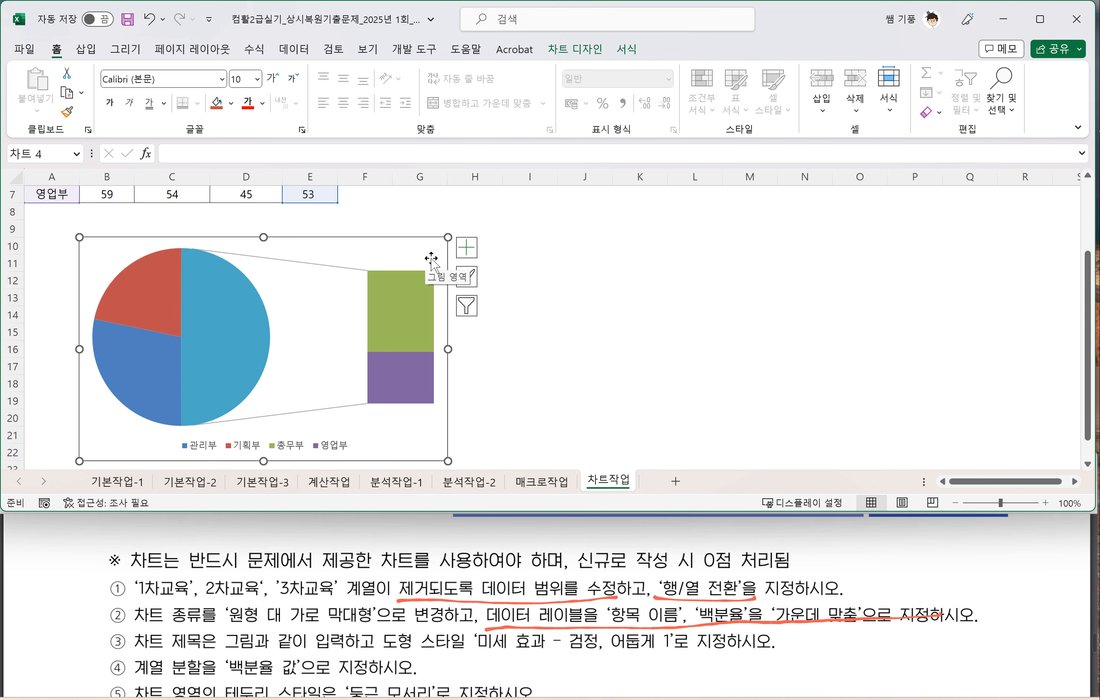
left_click(470, 253)
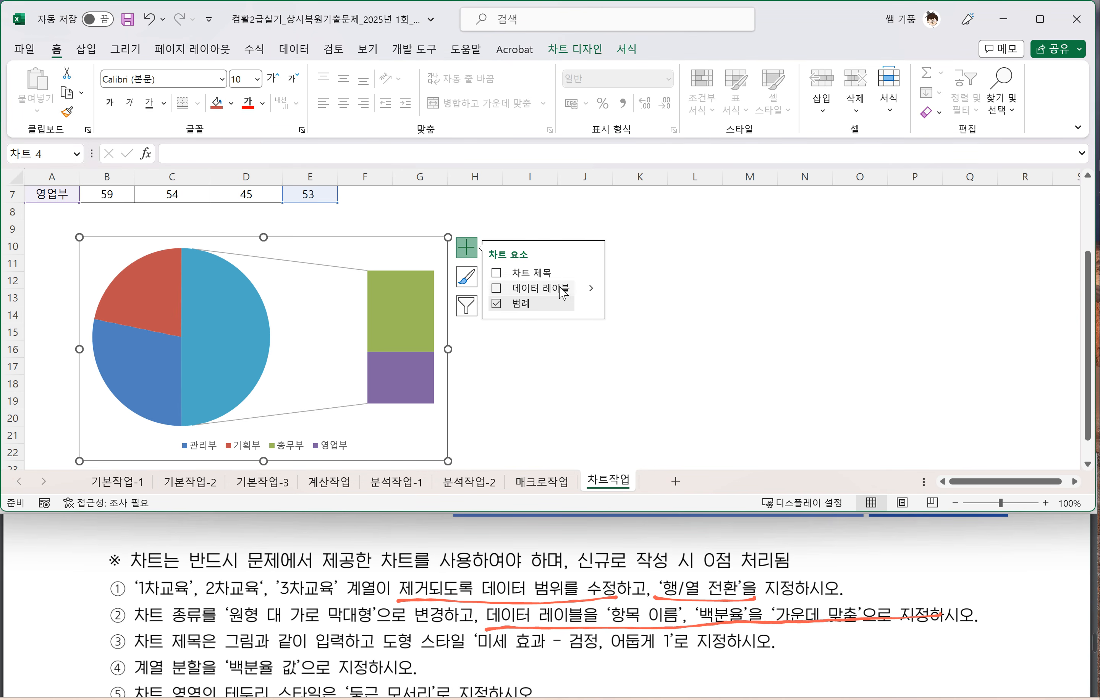
left_click(592, 289)
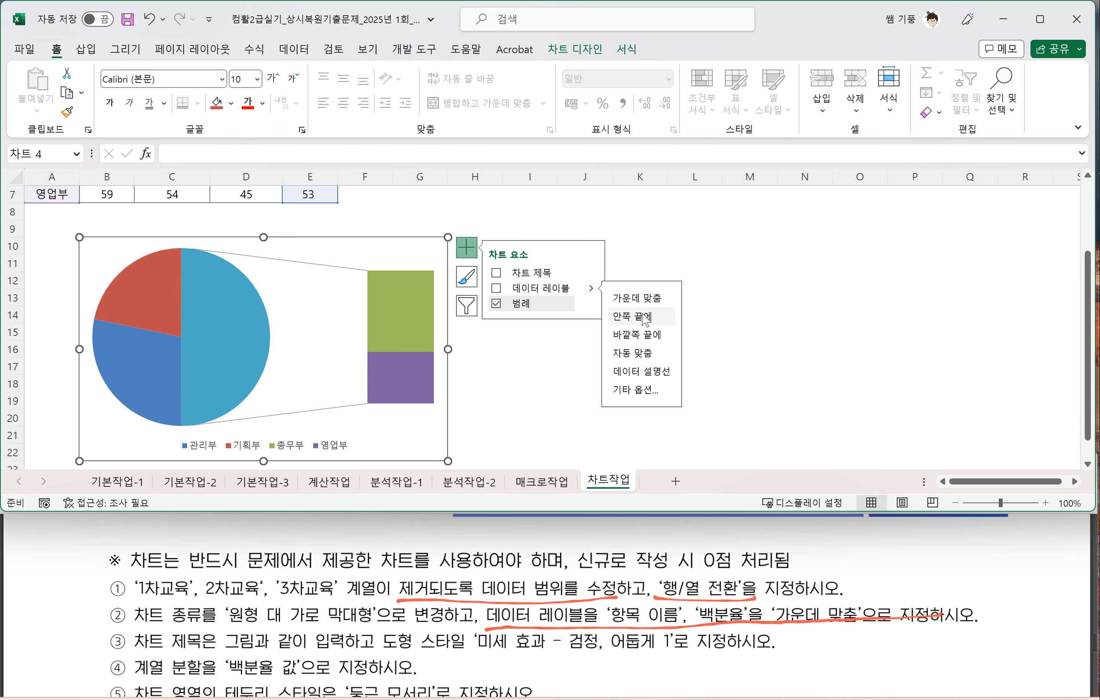
left_click(640, 299)
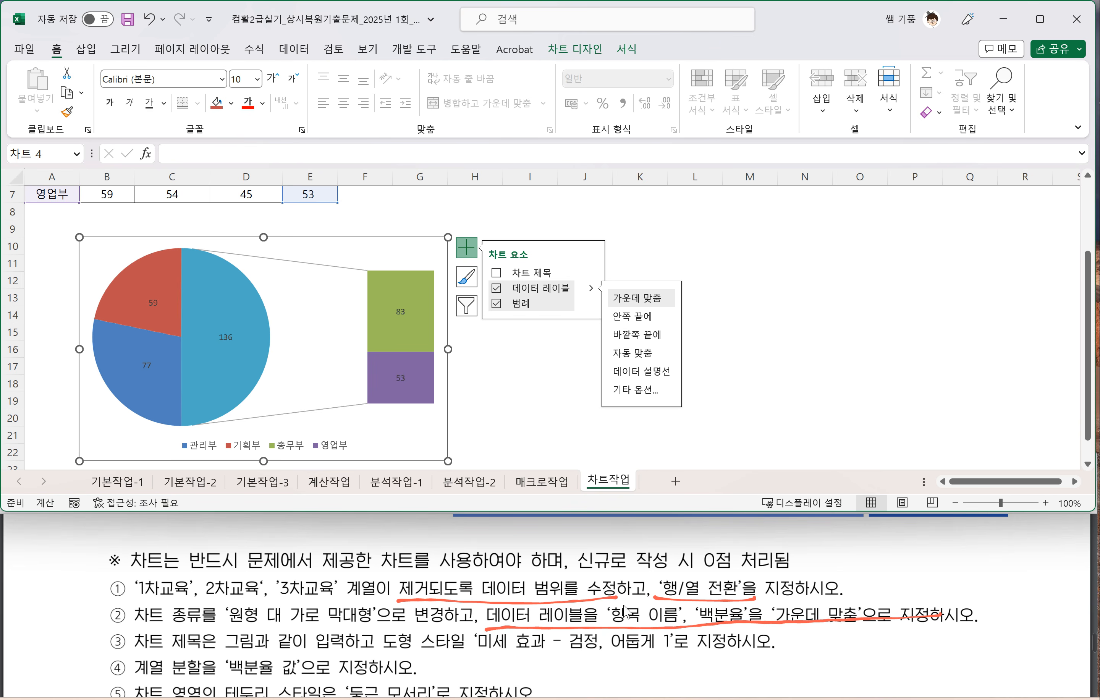
Step: Format the data labels to show 항목 이름 and 백분율, with 값 turned off
mouse_move(645, 632)
left_mouse_down()
mouse_move(614, 592)
mouse_move(654, 633)
mouse_move(692, 600)
mouse_move(717, 614)
left_mouse_up()
left_click(233, 349)
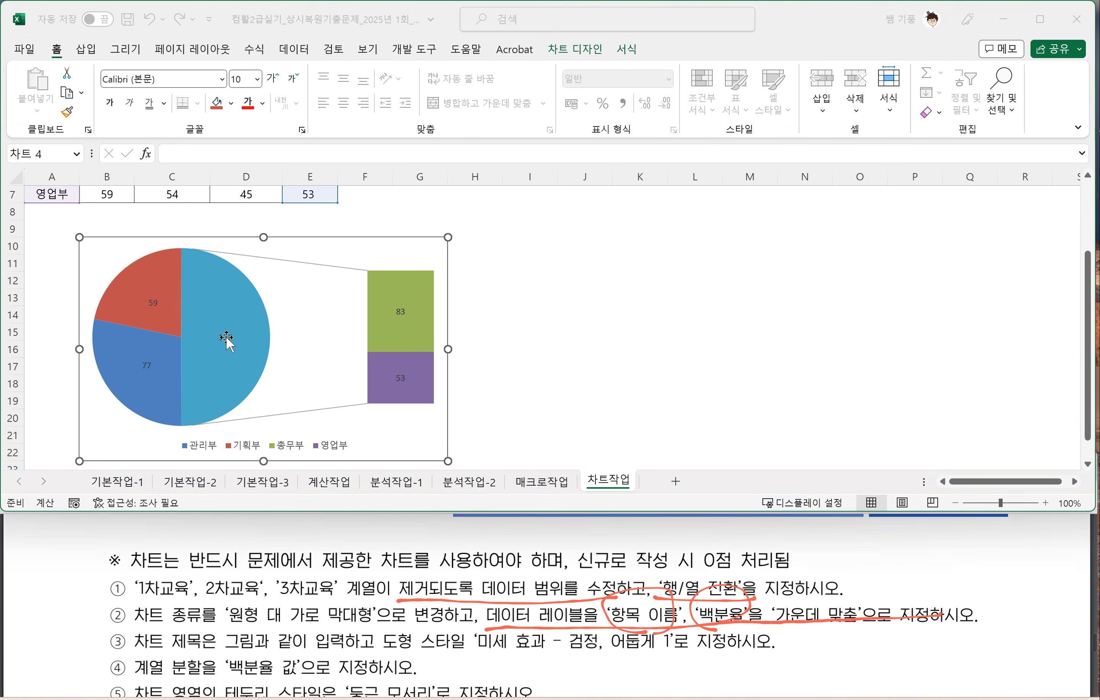
left_click(226, 339)
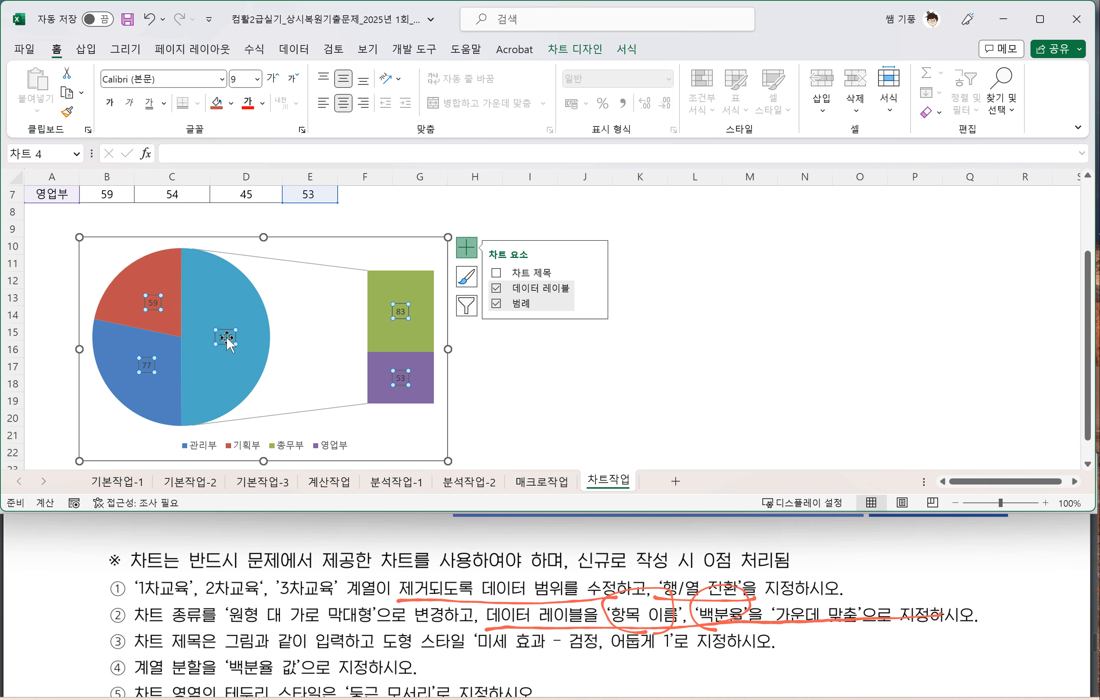
right_click(230, 345)
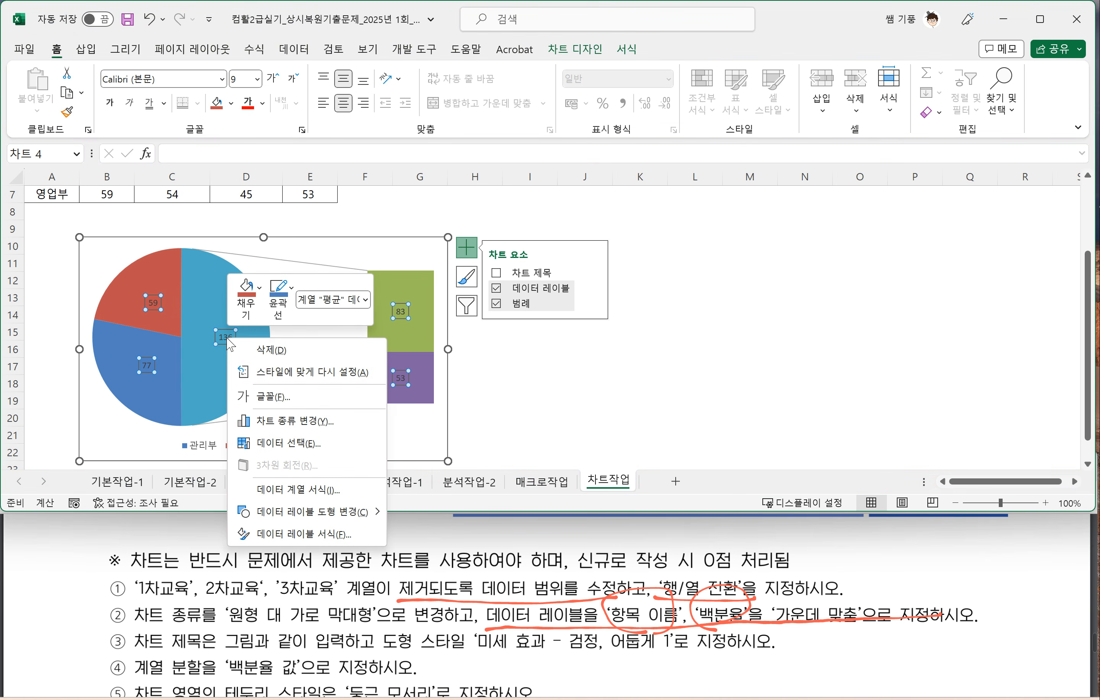
left_click(319, 535)
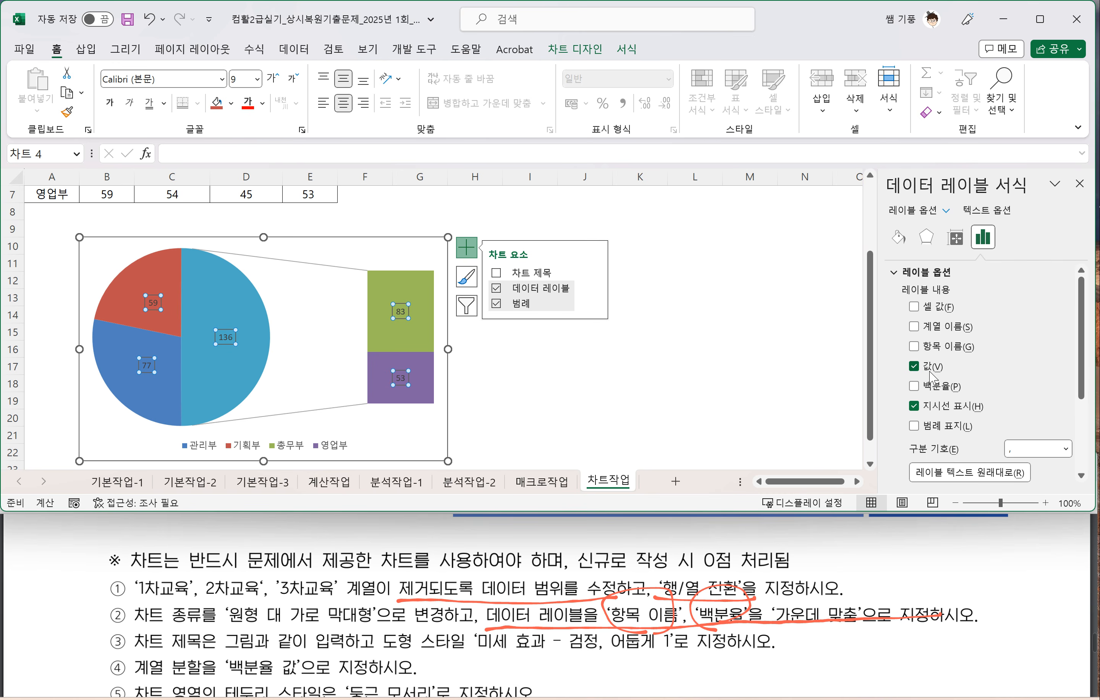
left_click(914, 367)
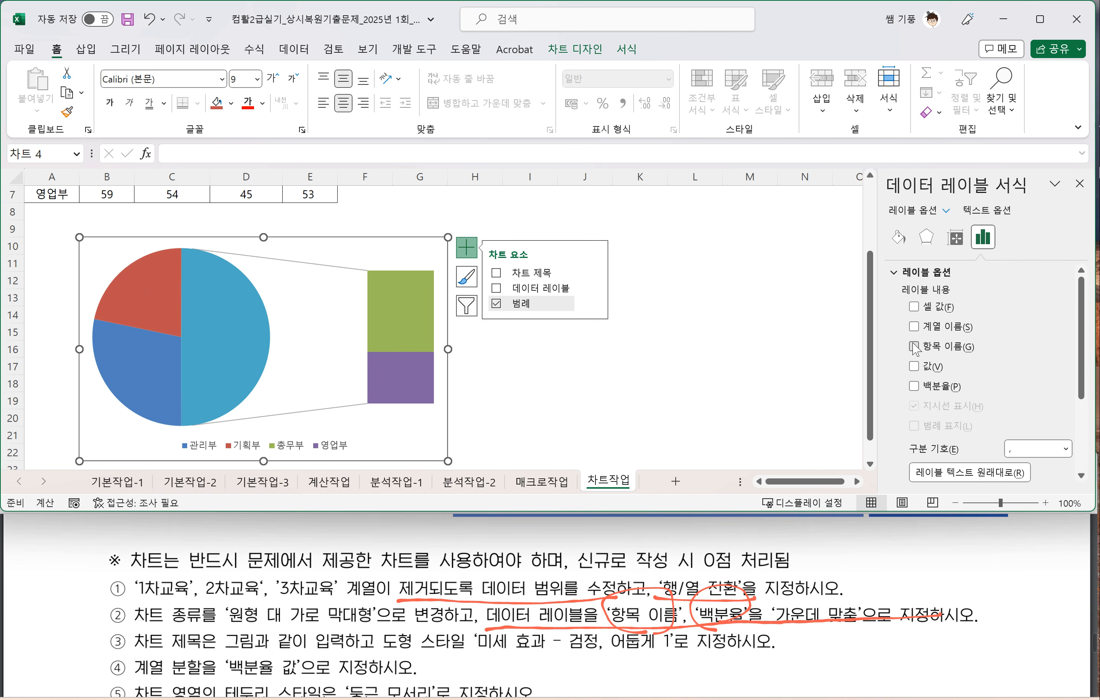
left_click(914, 346)
left_click(915, 388)
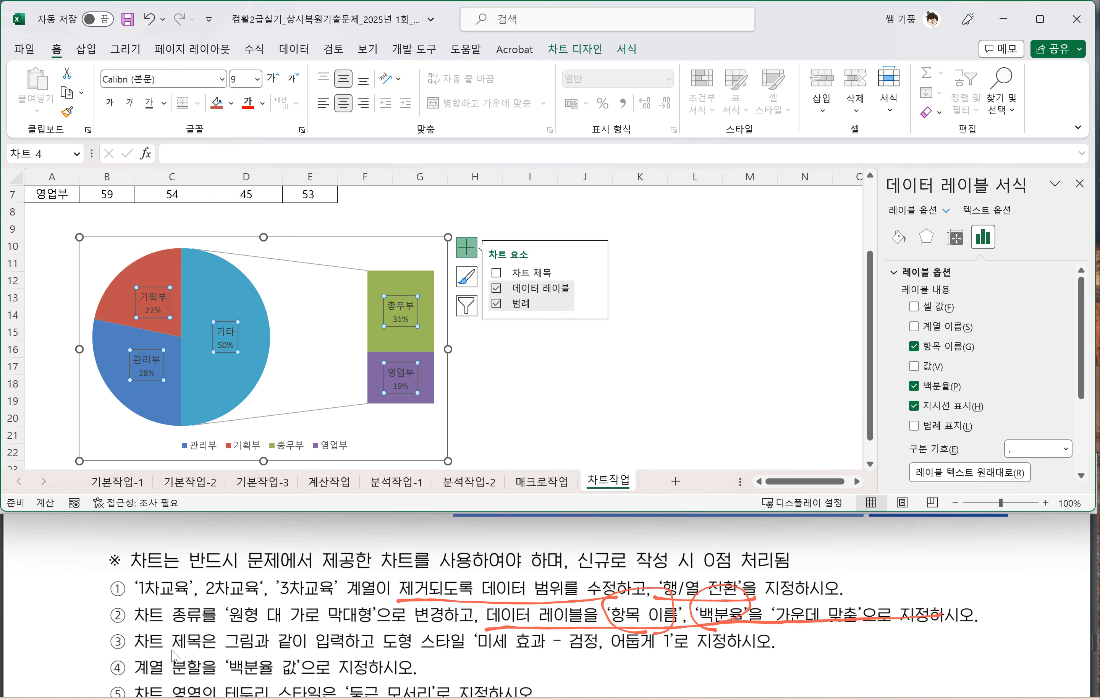
Step: Add a chart title with the text 평균 비율, following the sample picture in the exam PDF
left_click(145, 661)
left_click_drag(135, 653, 361, 653)
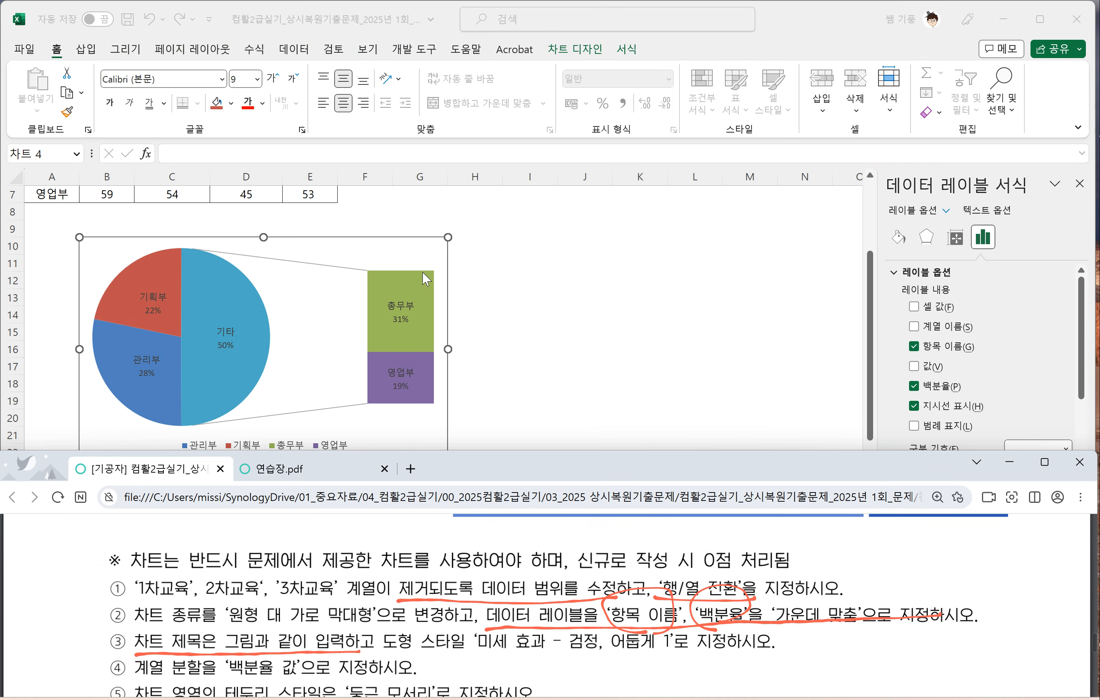
left_click(427, 251)
left_click(467, 247)
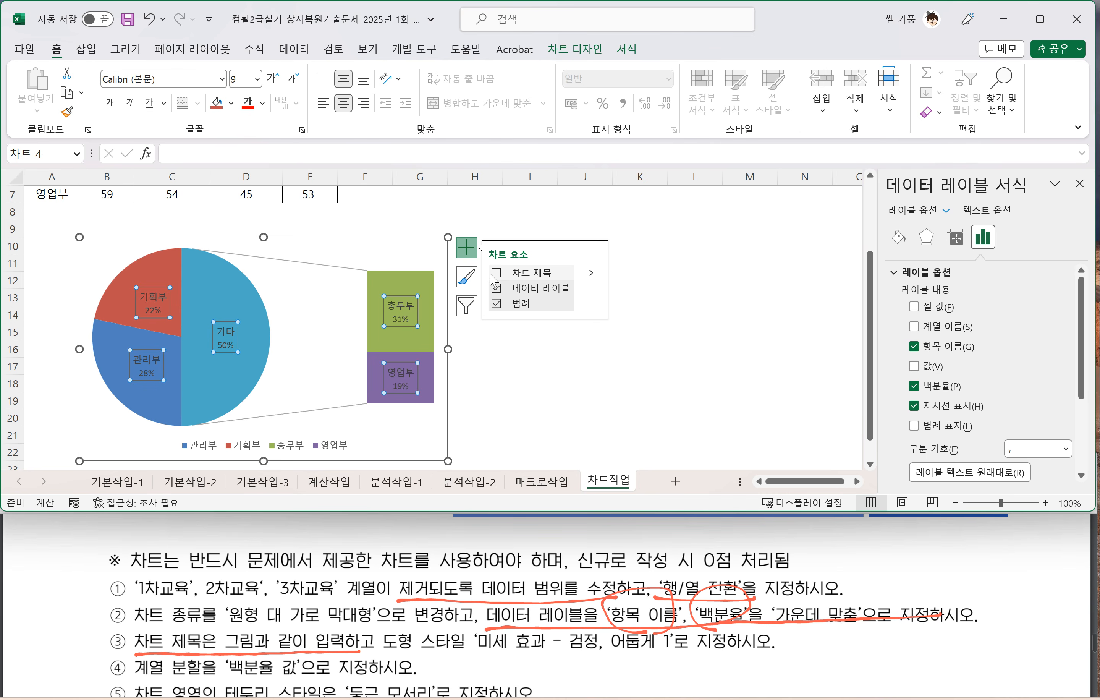
left_click(496, 272)
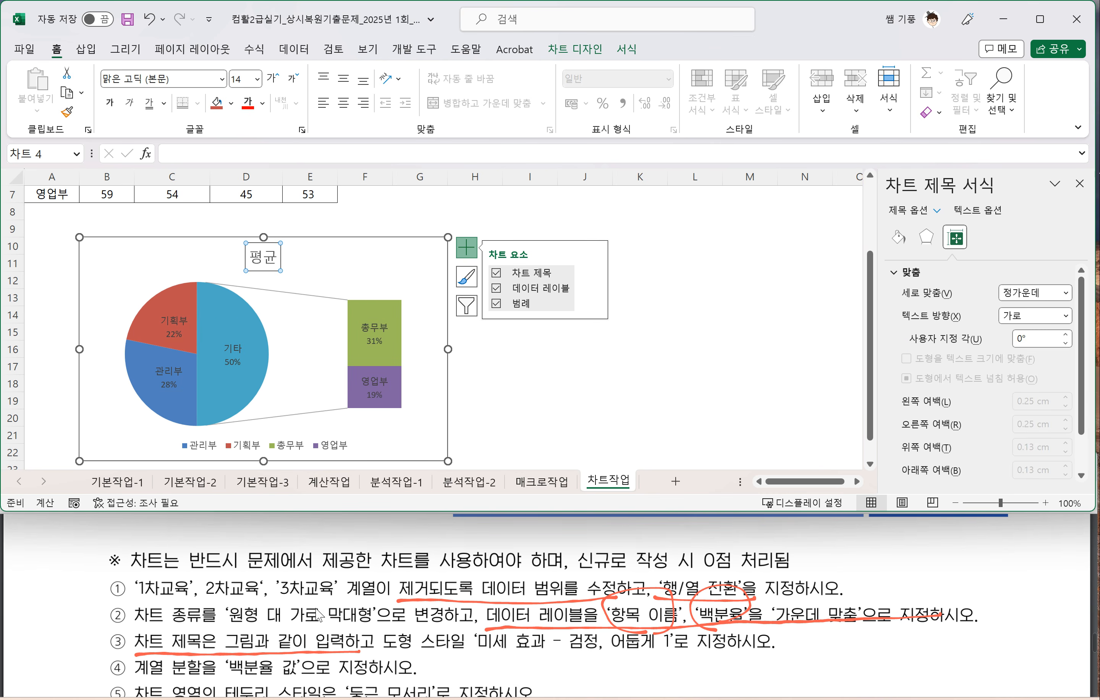
scroll(319, 615, "down", 3)
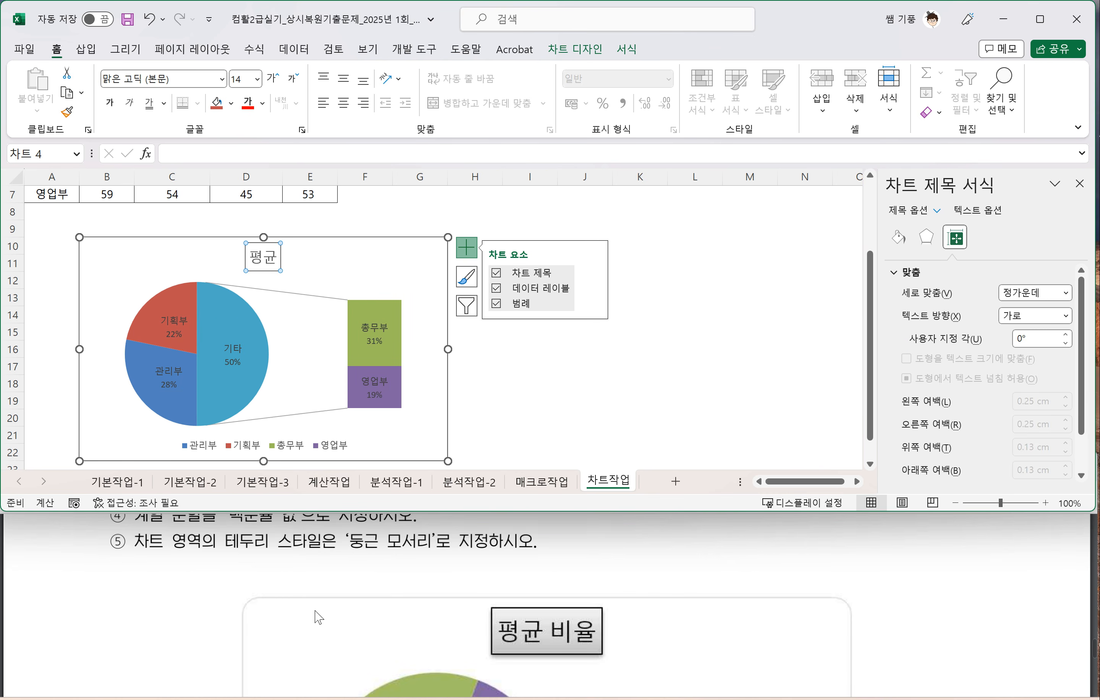
left_click(276, 259)
type("비")
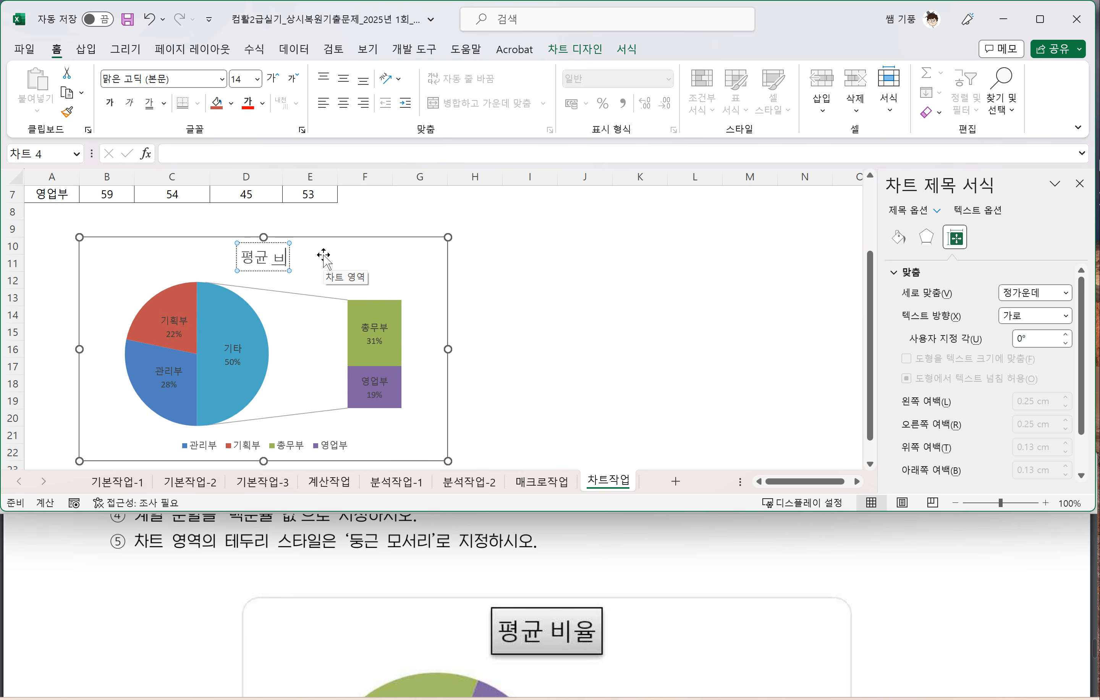
type("율")
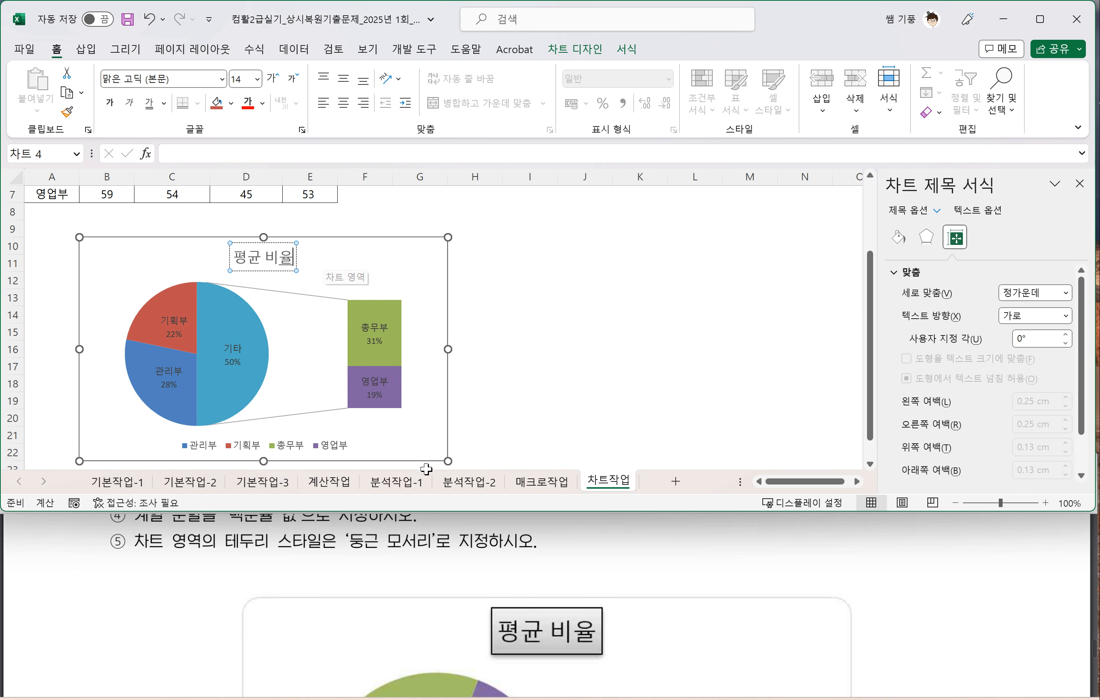
Step: Apply the shape style 미세 효과 - 검정, 어둡게 1 to the chart title, as given in the exam instructions
left_click(421, 536)
scroll(417, 561, "up", 2)
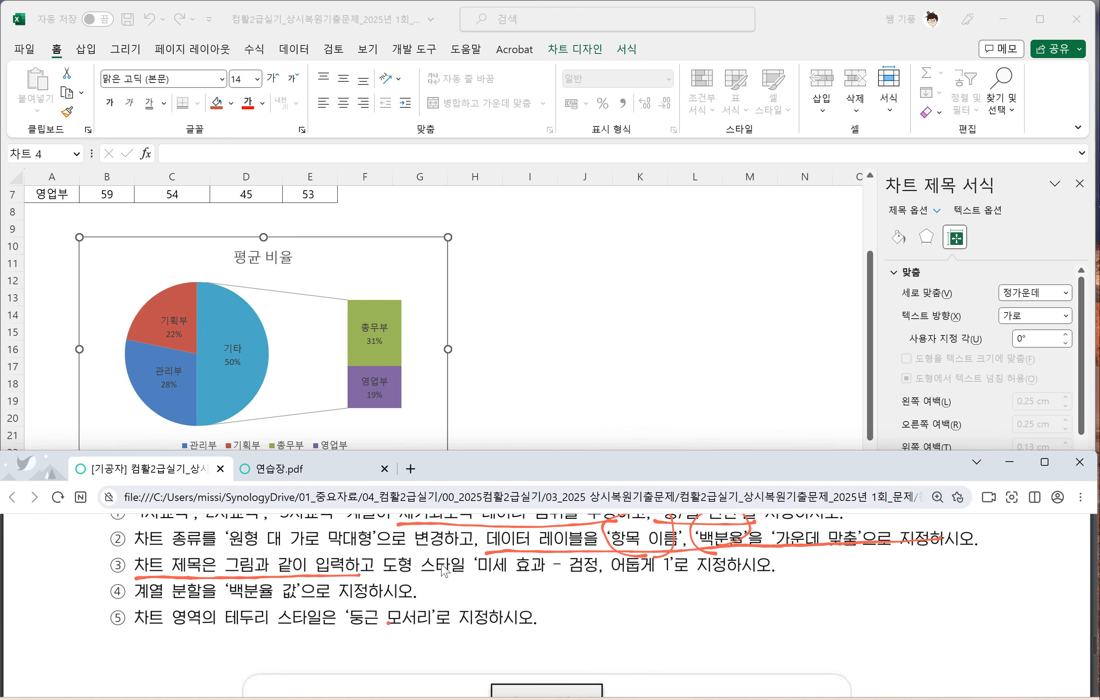
scroll(382, 575, "up", 2)
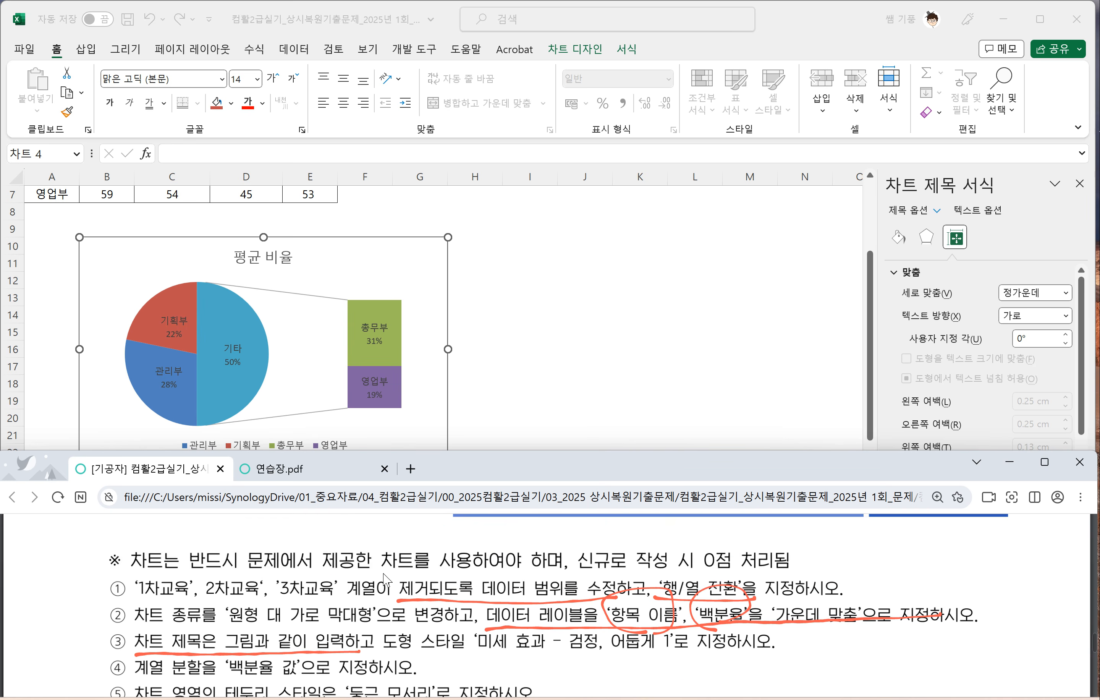
scroll(388, 582, "down", 2)
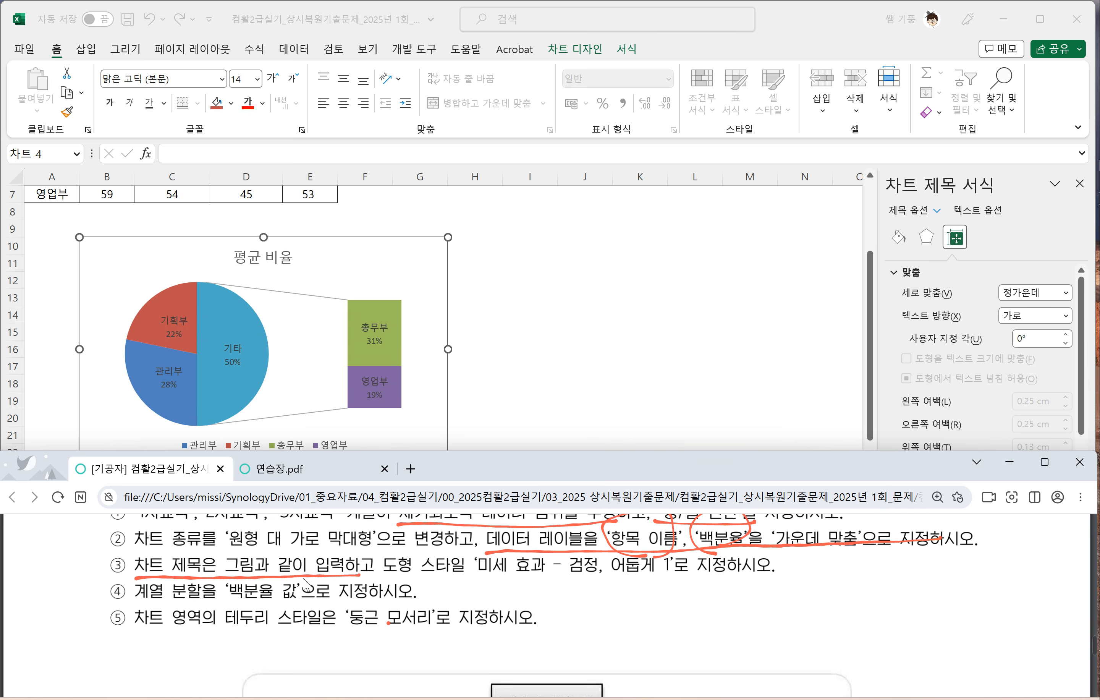
mouse_move(377, 573)
left_mouse_down()
mouse_move(499, 580)
mouse_move(781, 567)
left_mouse_up()
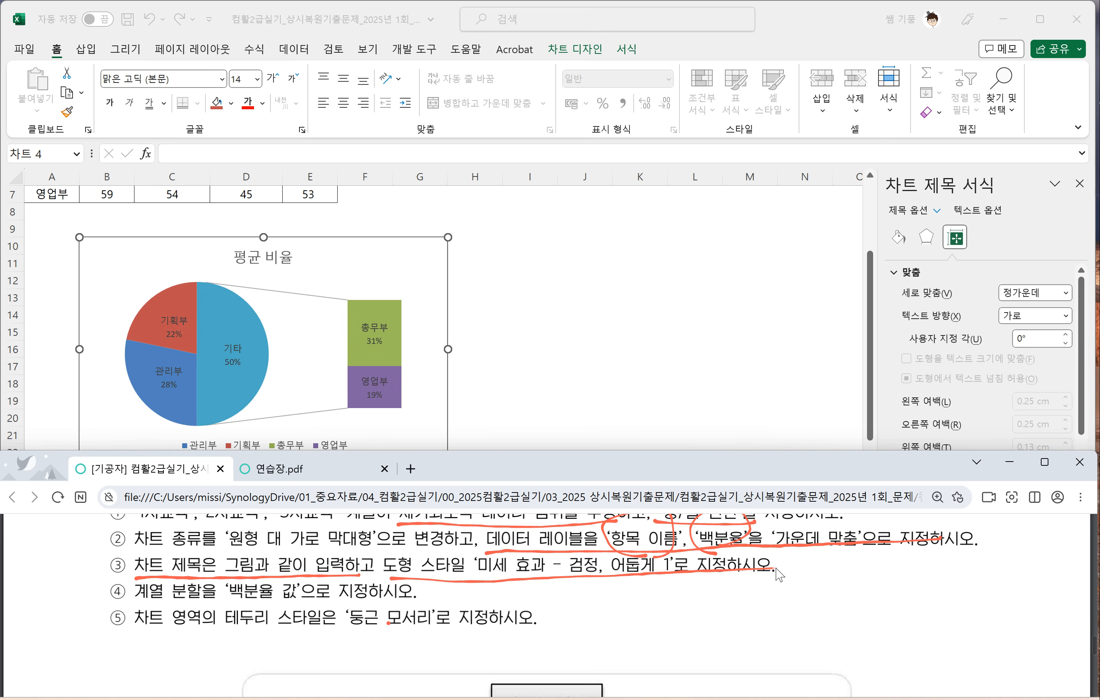
left_click(266, 267)
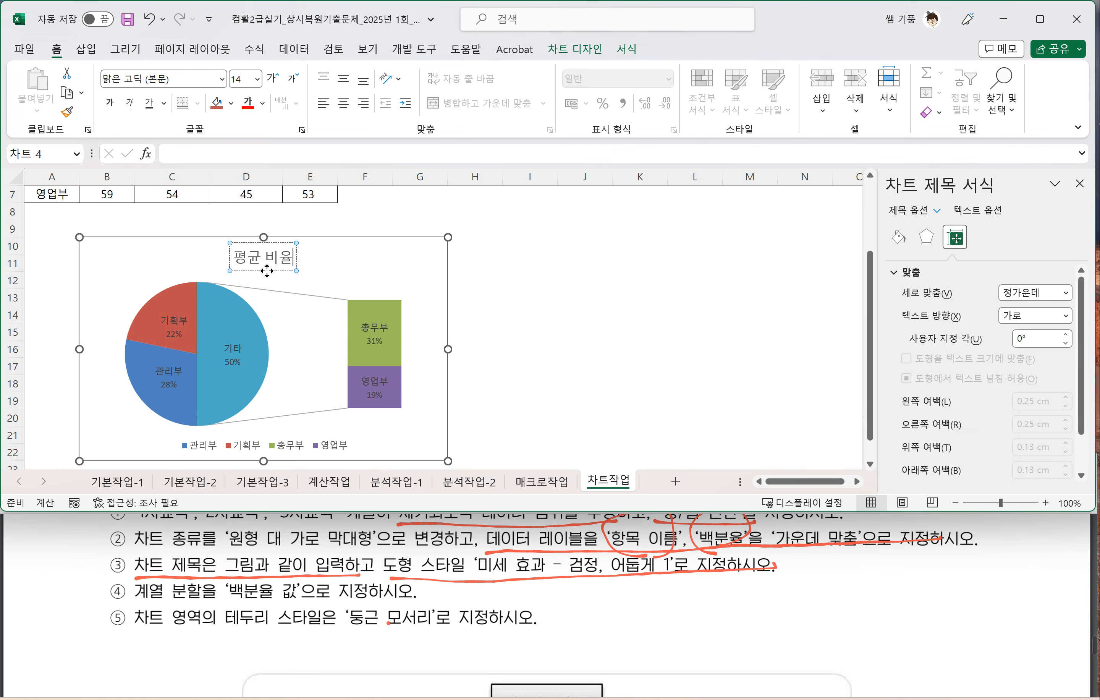
left_click(296, 272)
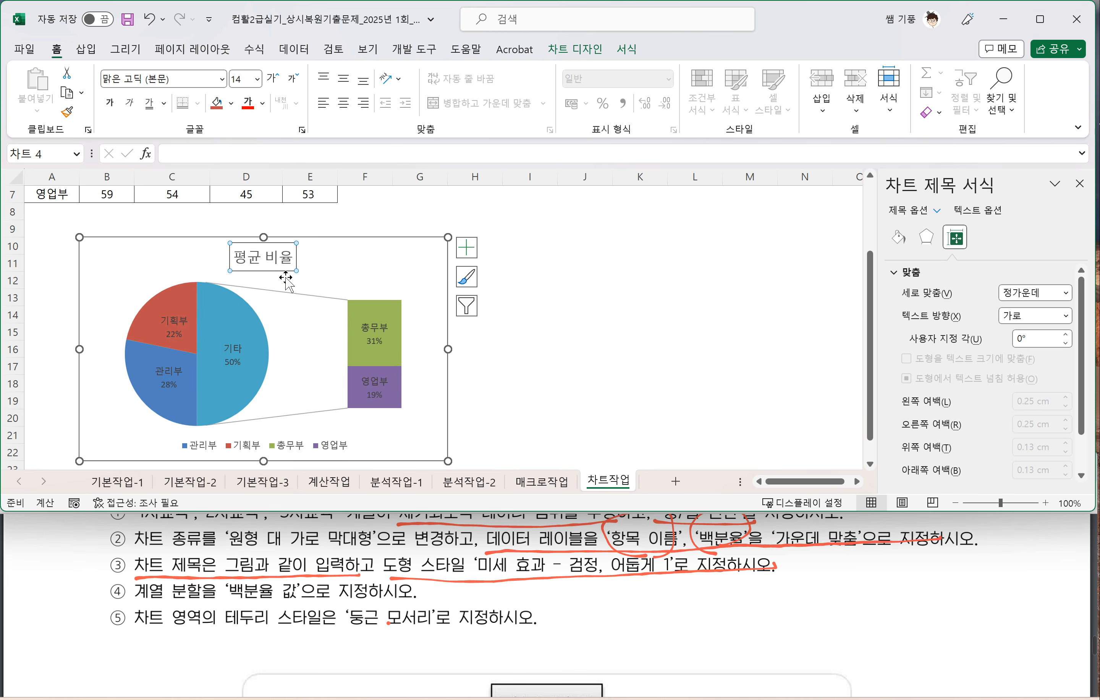
left_click(629, 50)
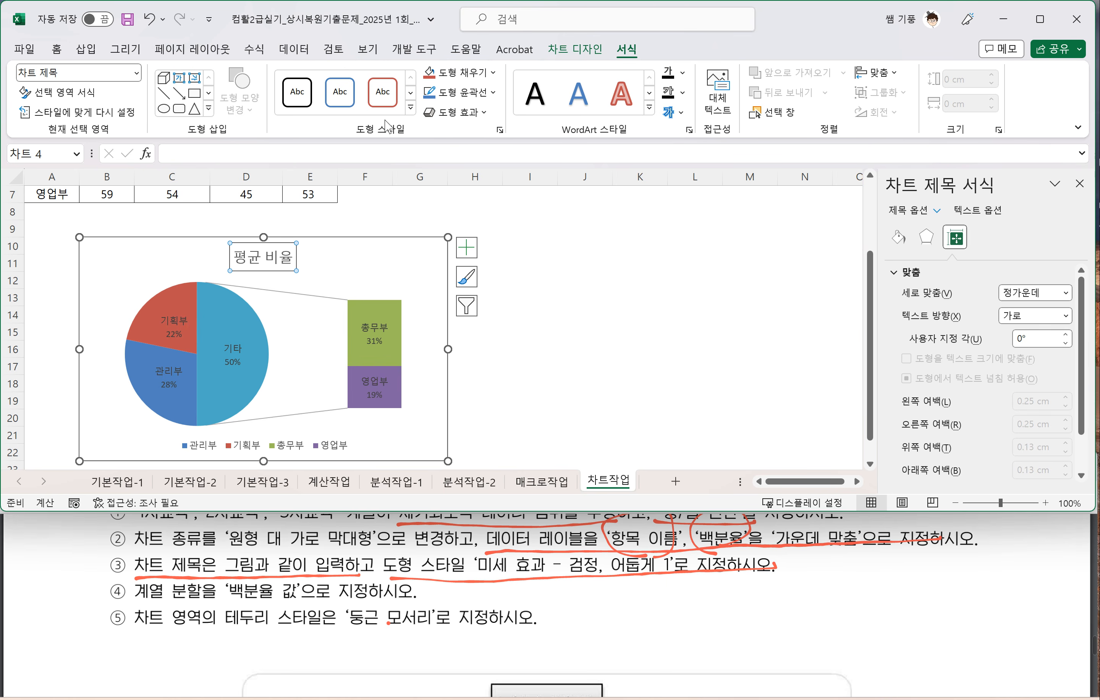
left_click(410, 110)
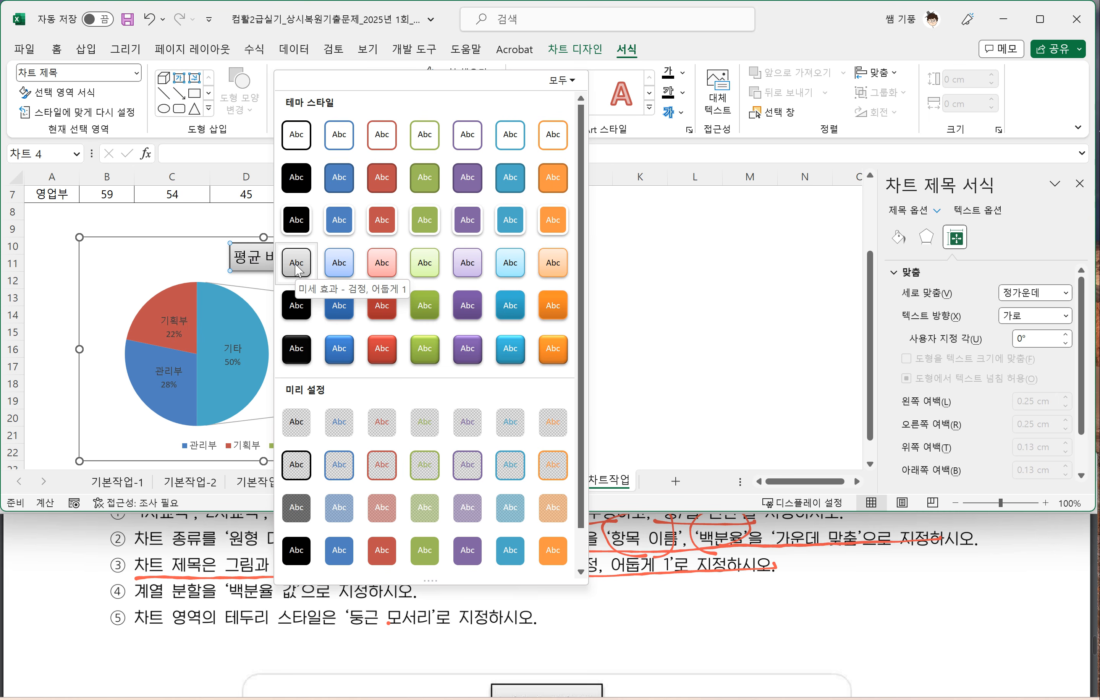
left_click(296, 263)
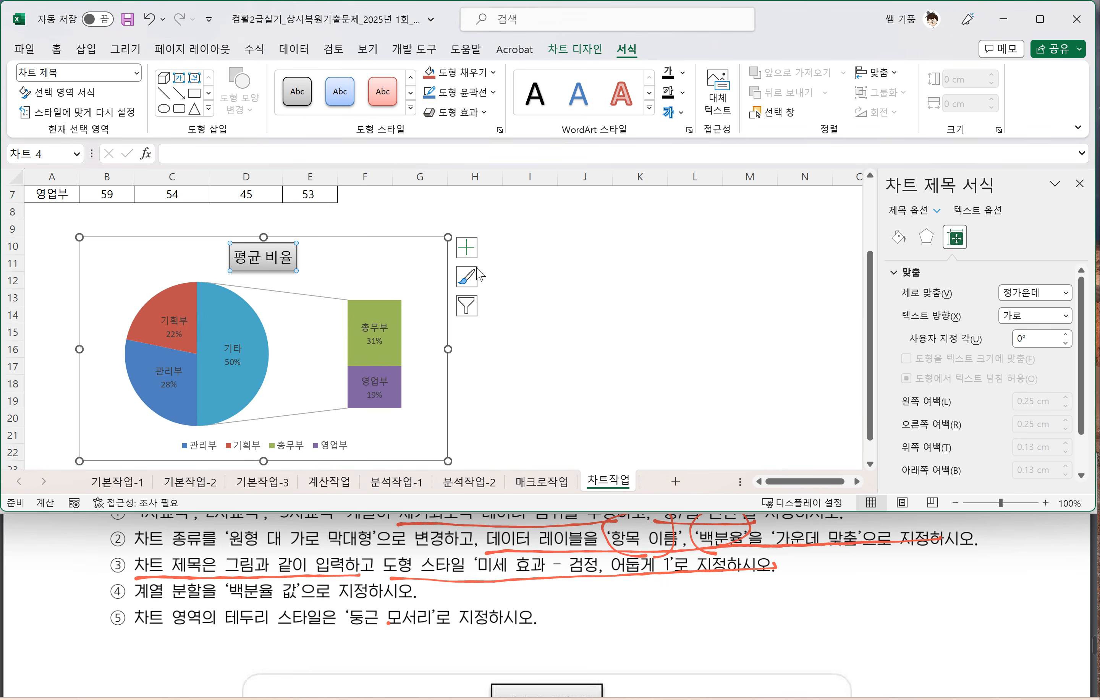
left_click(570, 310)
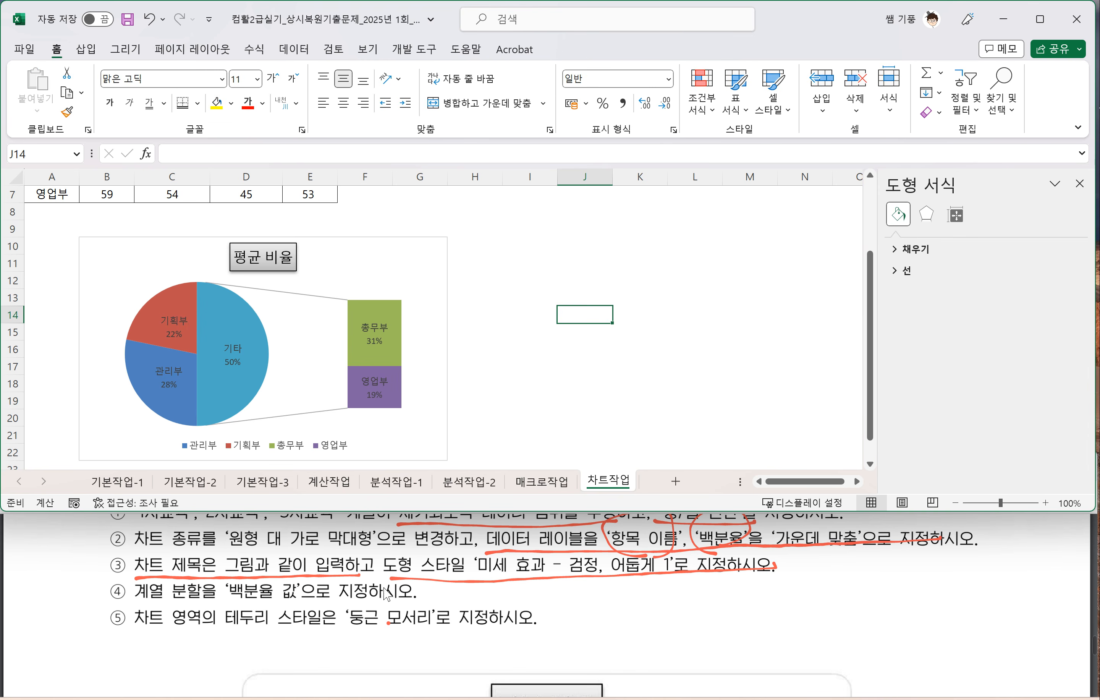
left_click(255, 346)
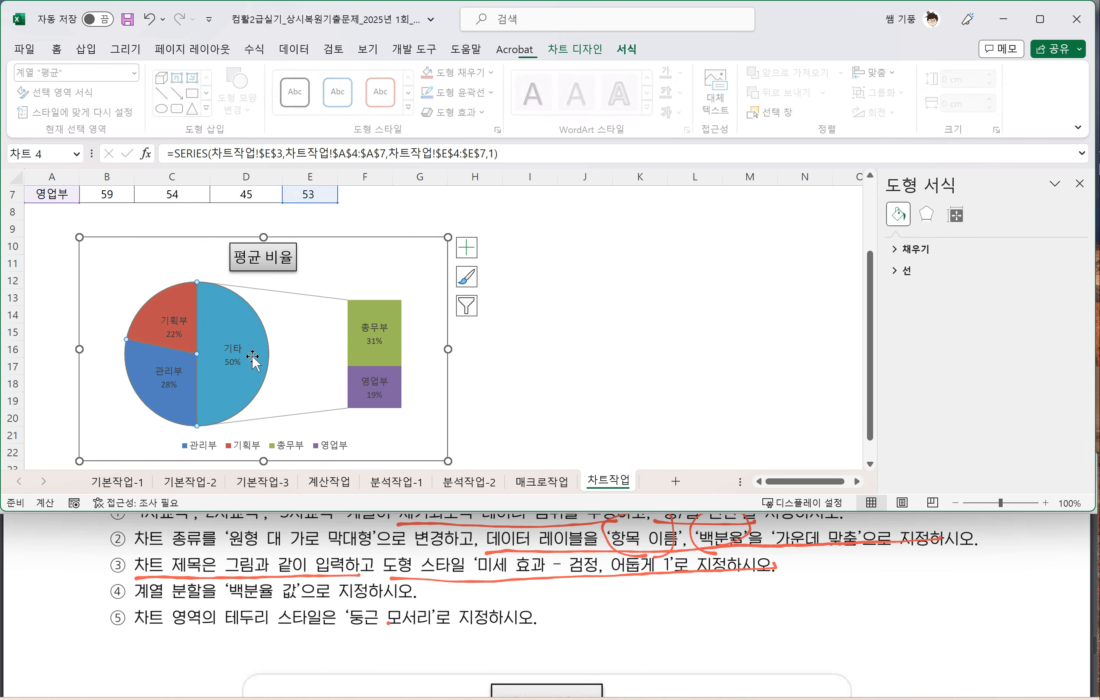
left_click(255, 346)
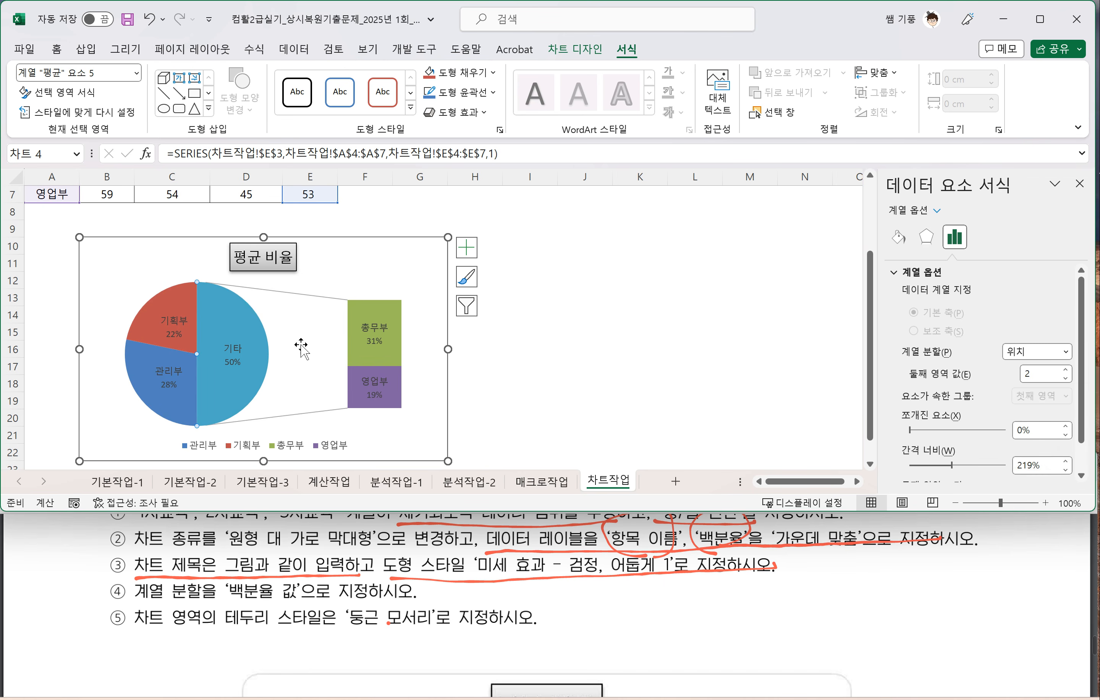
left_click(528, 330)
left_click(215, 329)
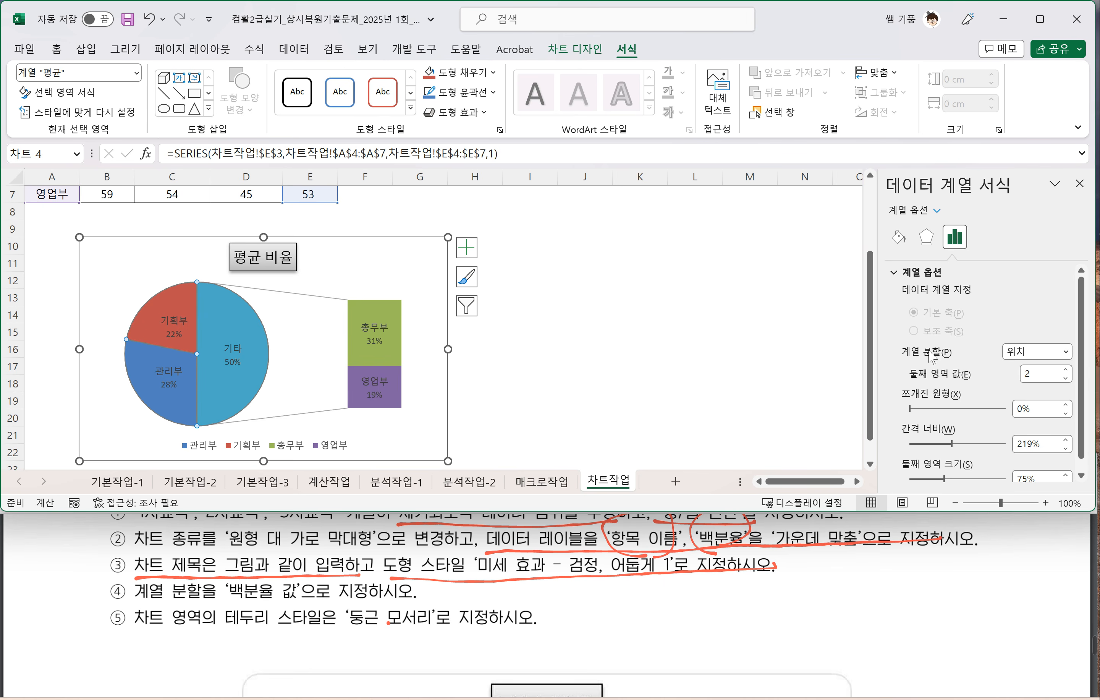
right_click(244, 348)
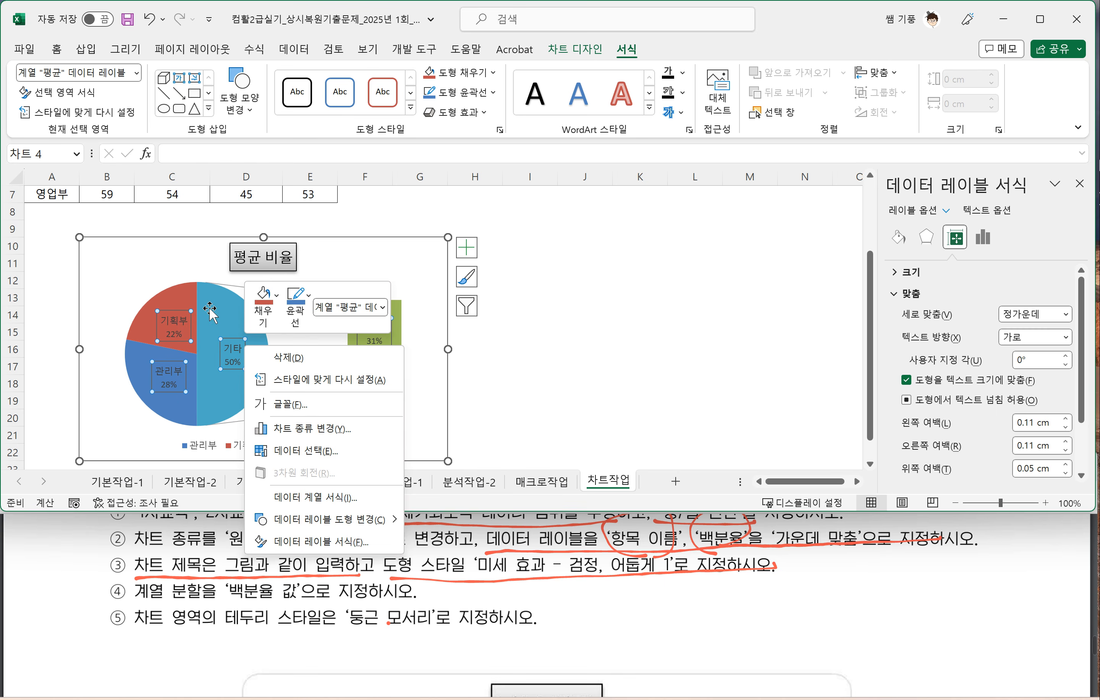
left_click(218, 307)
left_click(219, 306)
right_click(220, 309)
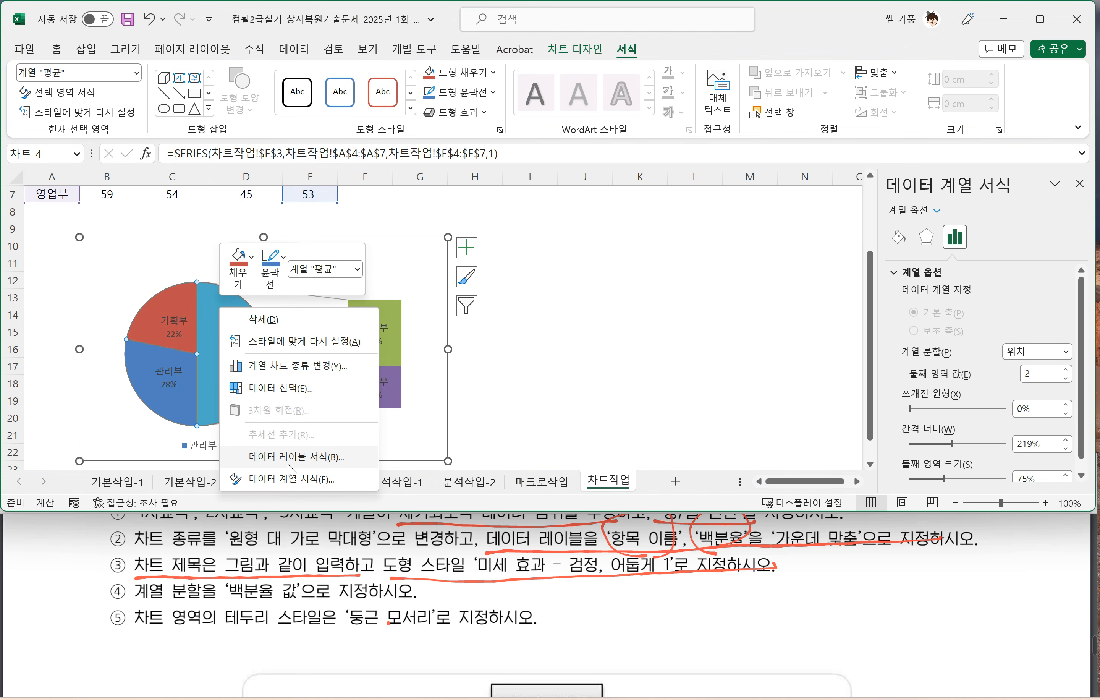
left_click(585, 295)
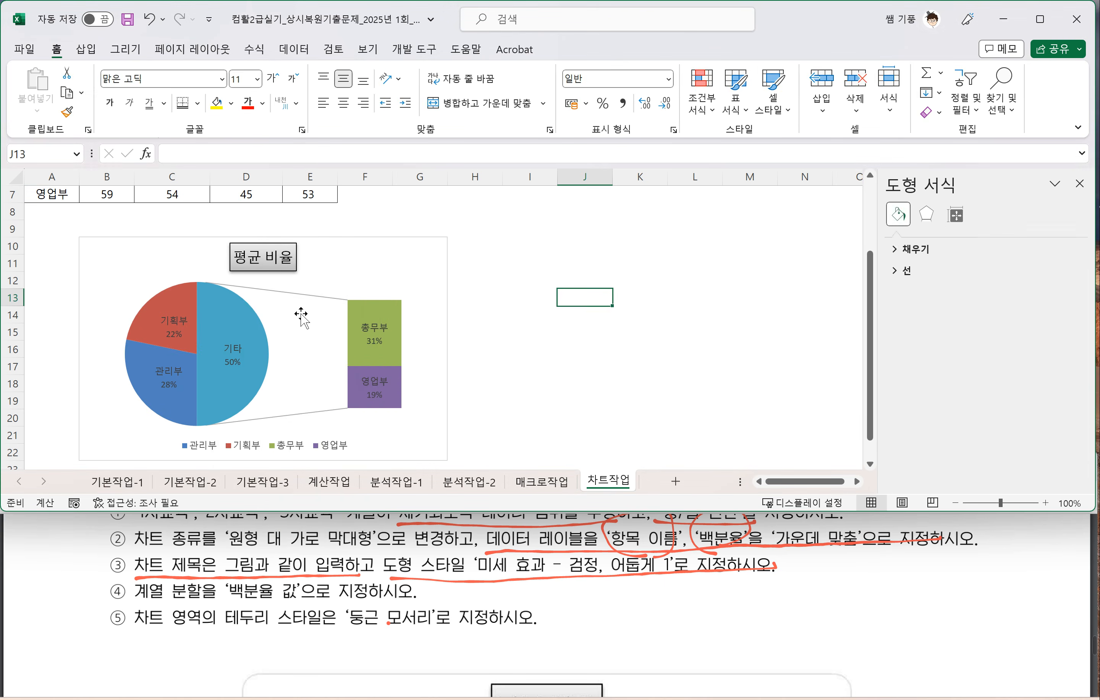
Step: Set the 계열 분할 option of the 평균 data series to 백분율 값
left_click(231, 317)
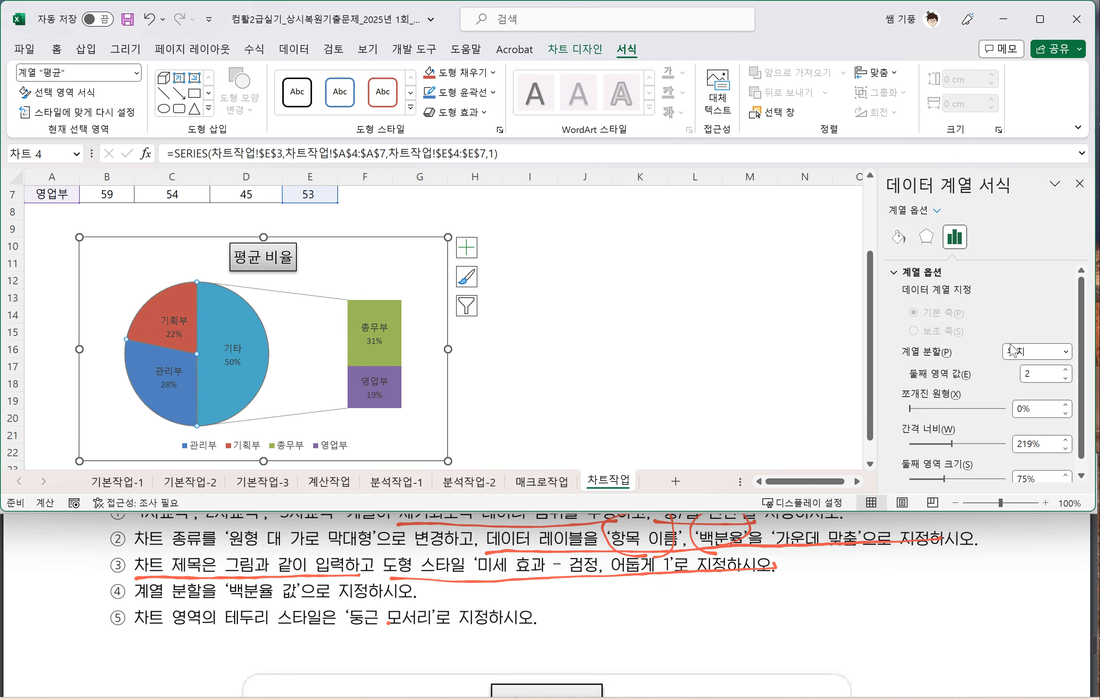
left_click(1065, 354)
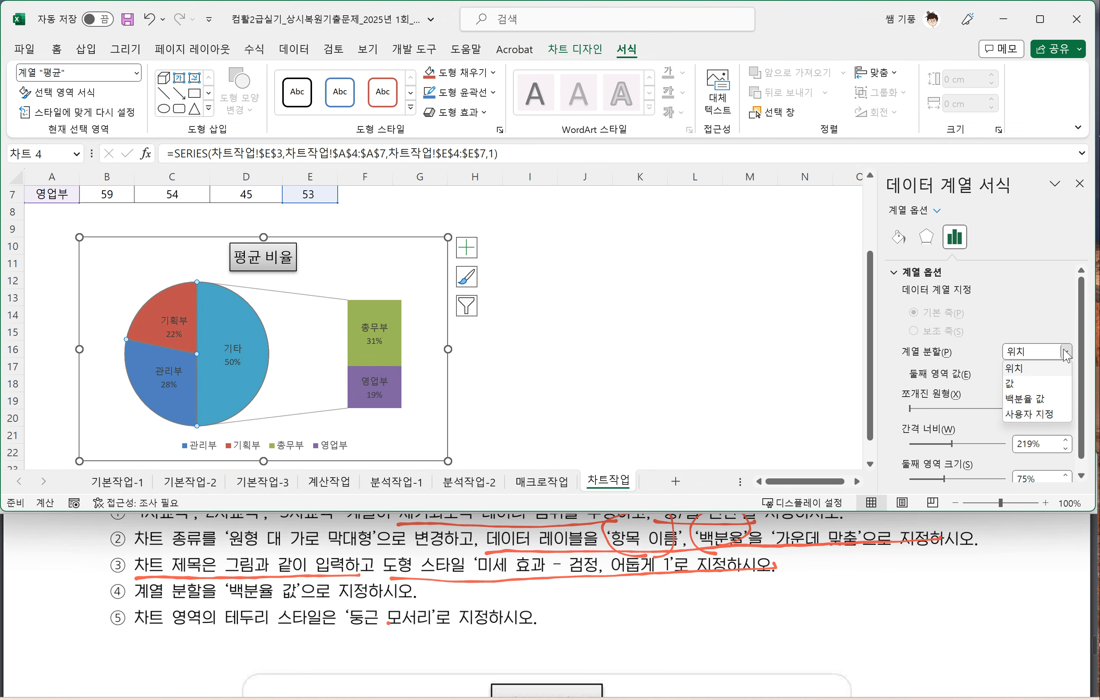
left_click(1043, 405)
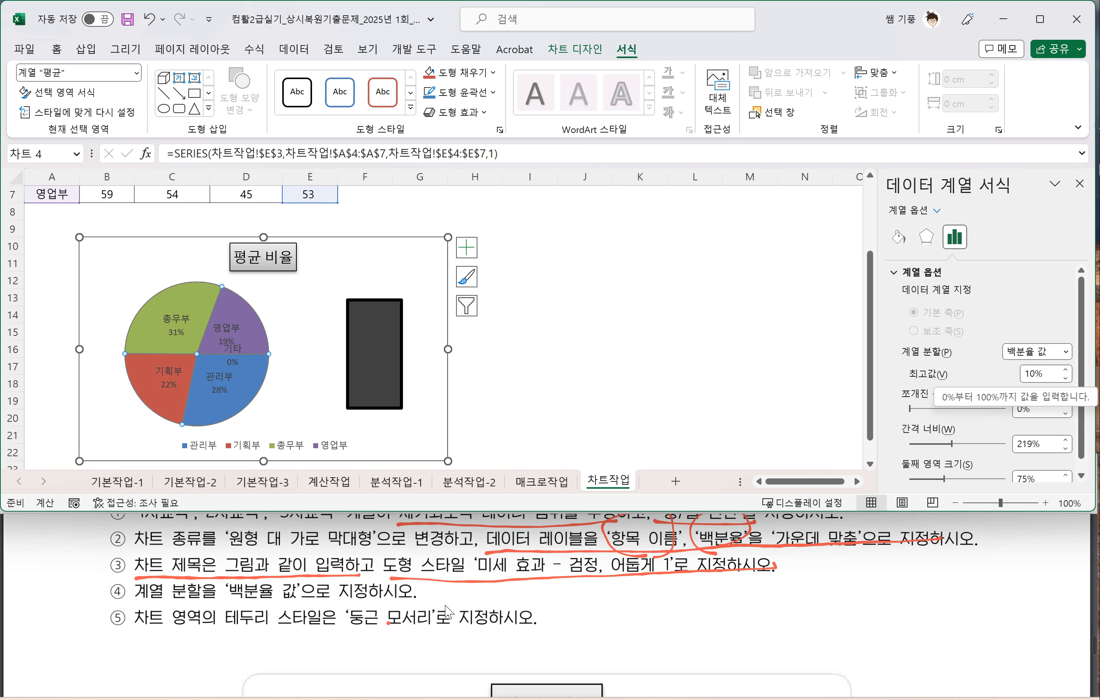
Step: Apply the 둥근 모서리 border style to the chart area and compare the finished chart with the sample picture in the exam PDF
left_click(421, 291)
left_click(428, 253)
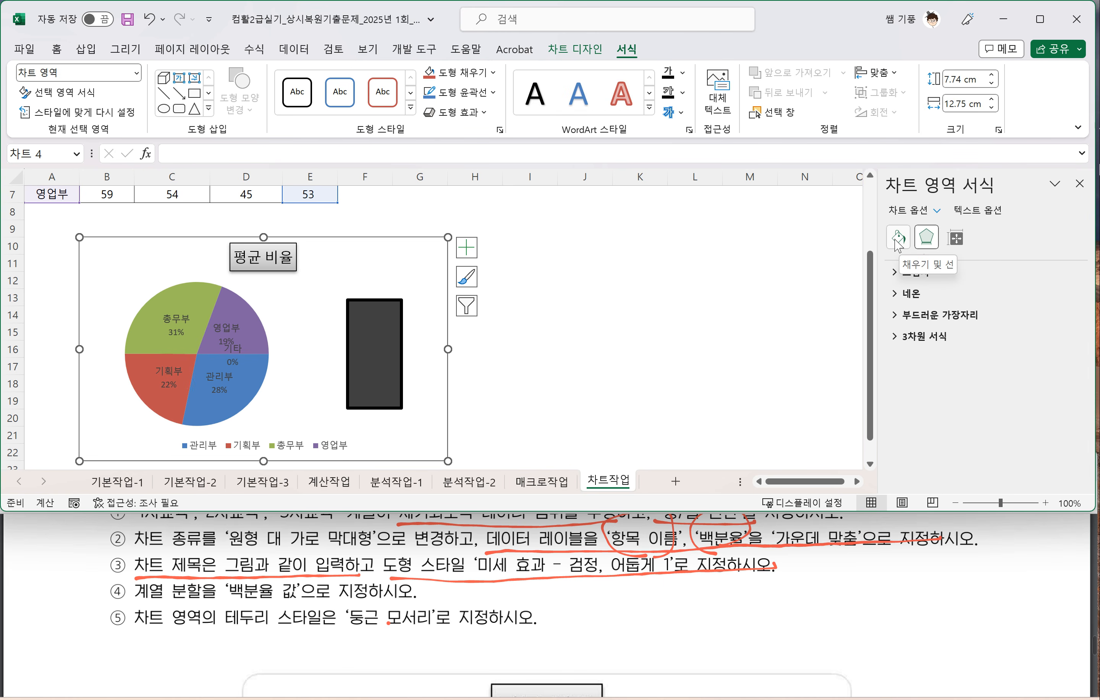
left_click(898, 241)
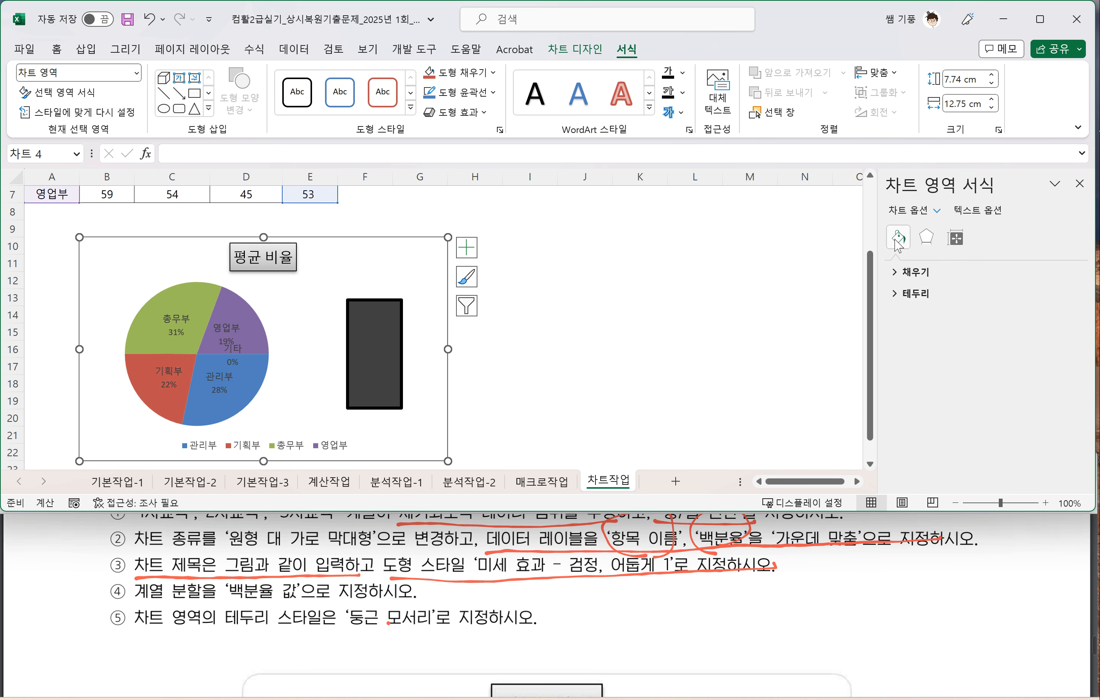
left_click(905, 300)
scroll(932, 444, "down", 3)
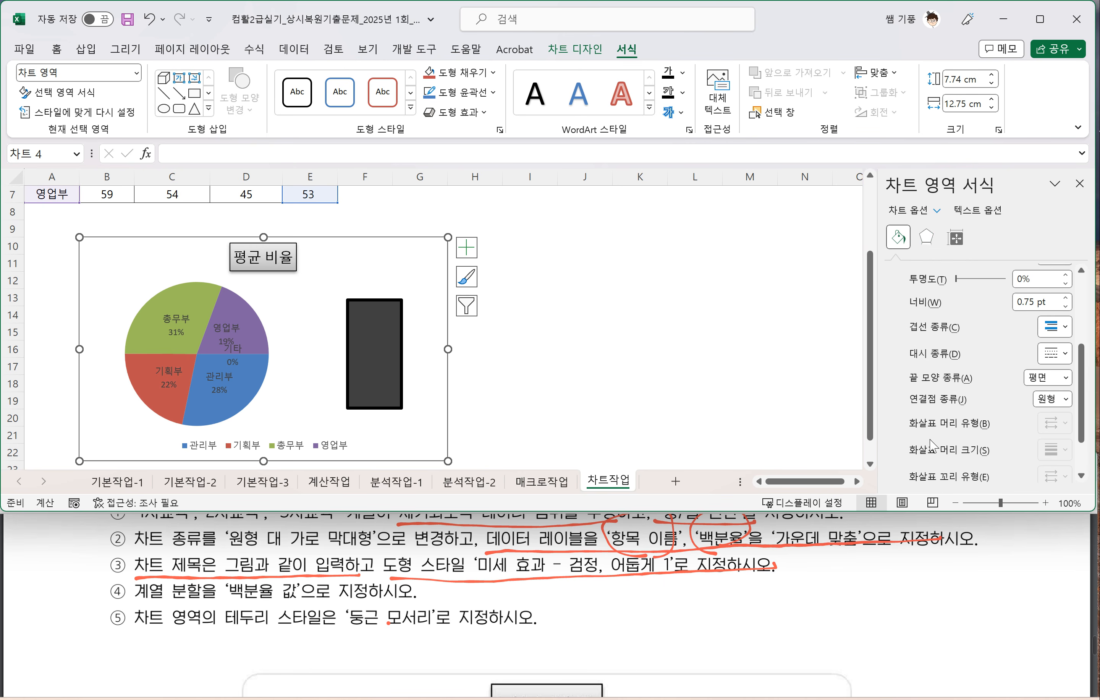
scroll(930, 442, "down", 2)
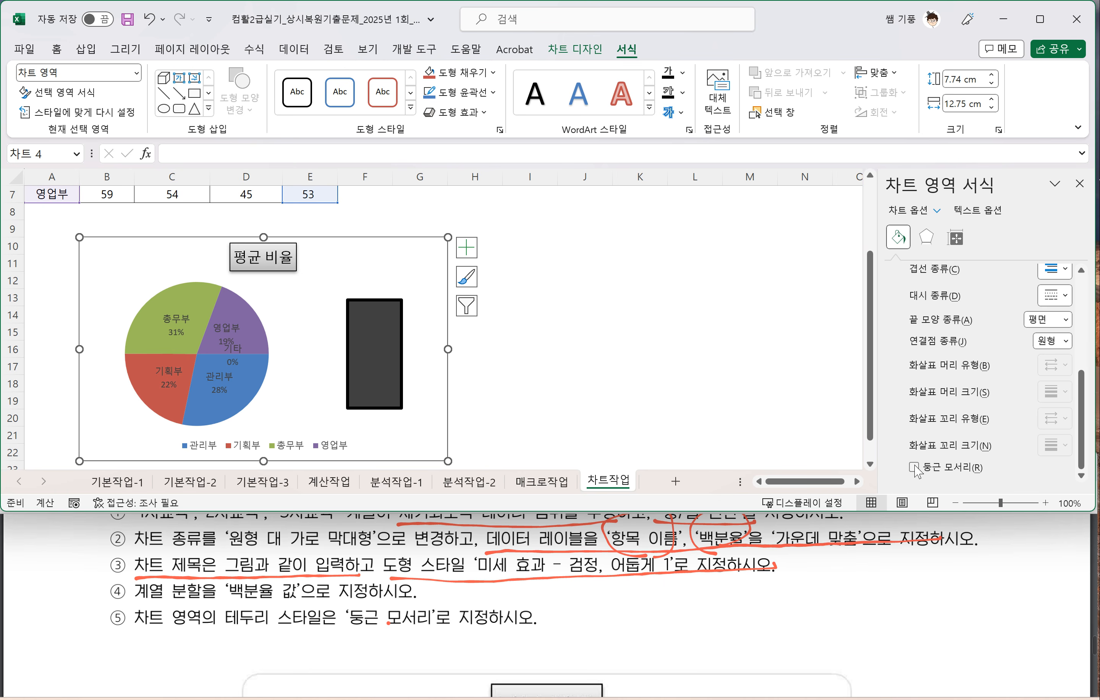
left_click(914, 467)
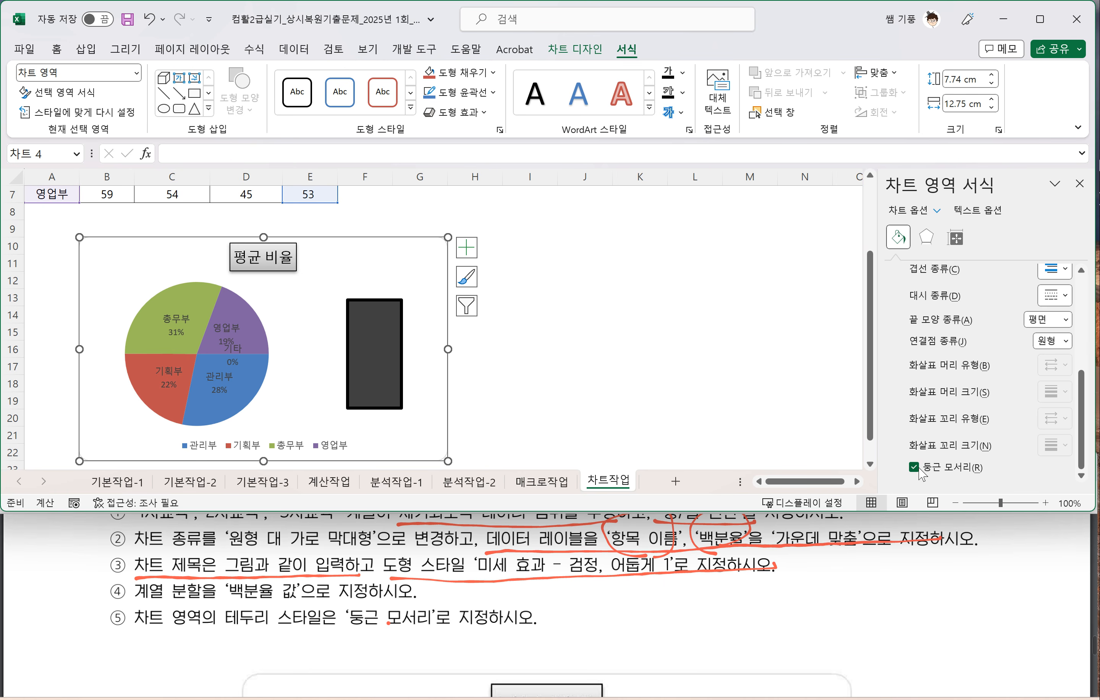
left_click(618, 424)
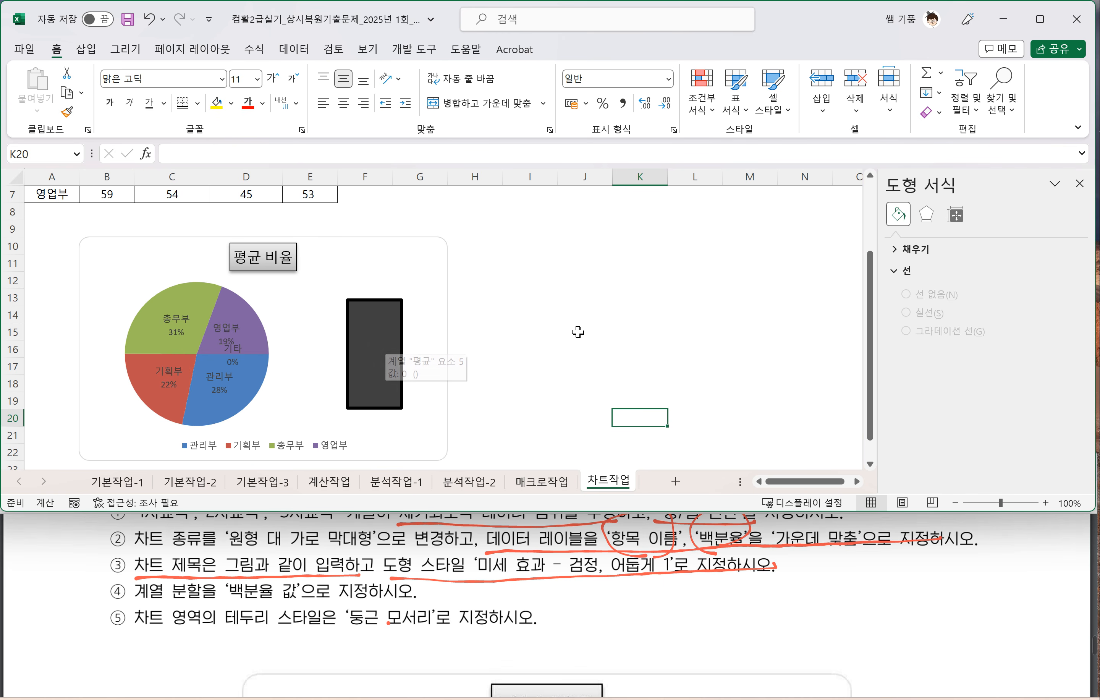
scroll(413, 565, "down", 5)
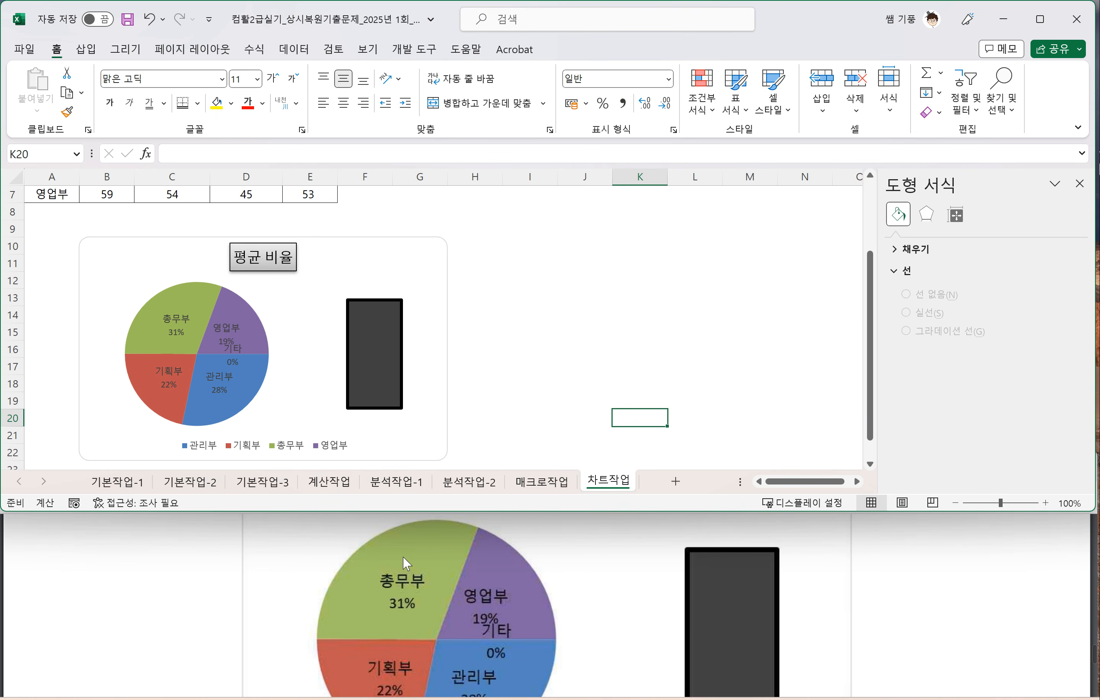
scroll(405, 563, "up", 5)
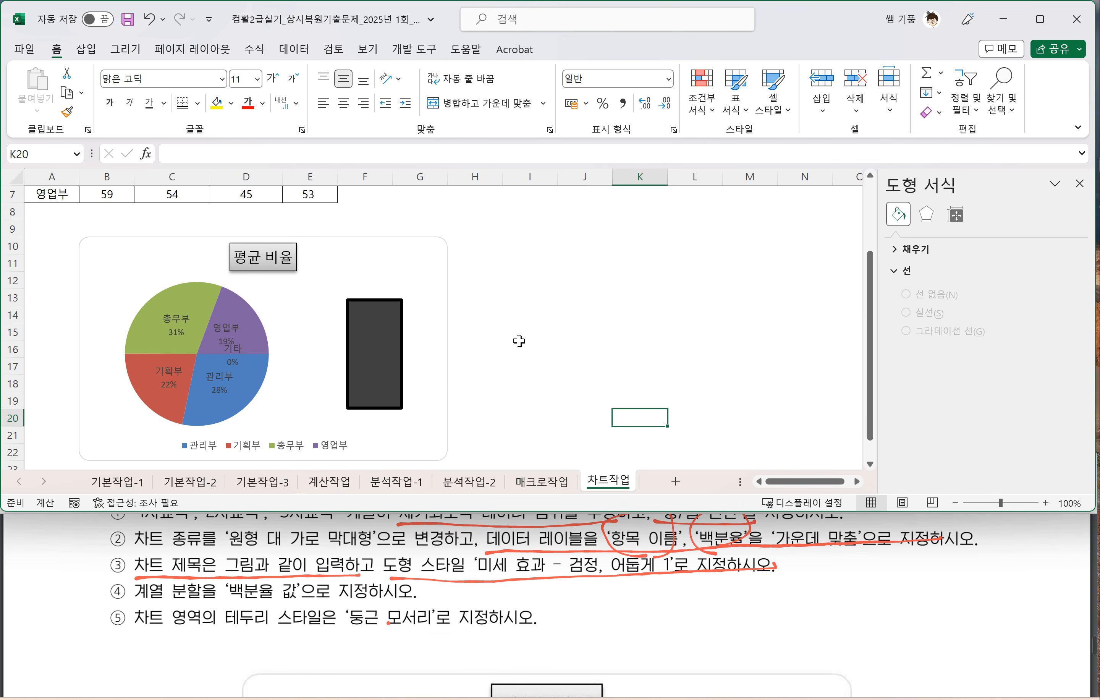